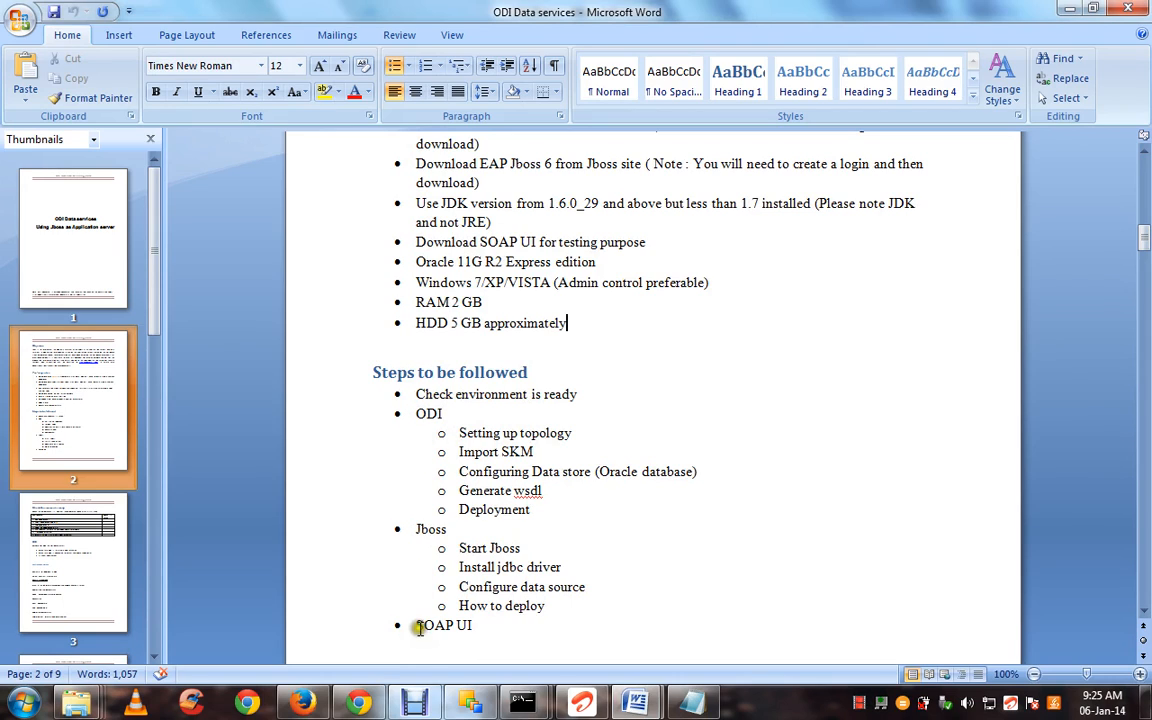
Highlight the 'Setting up topology' step in Word, then bring Oracle Data Integrator forward
left_click_drag(462, 434, 594, 476)
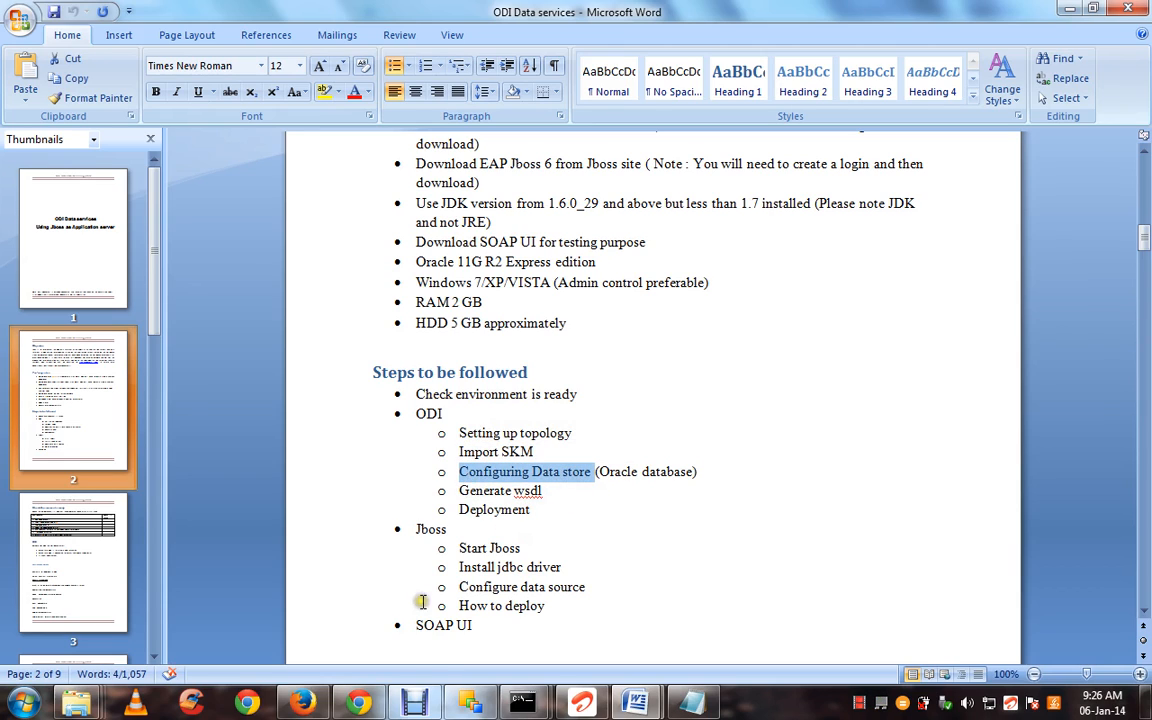
left_click(472, 705)
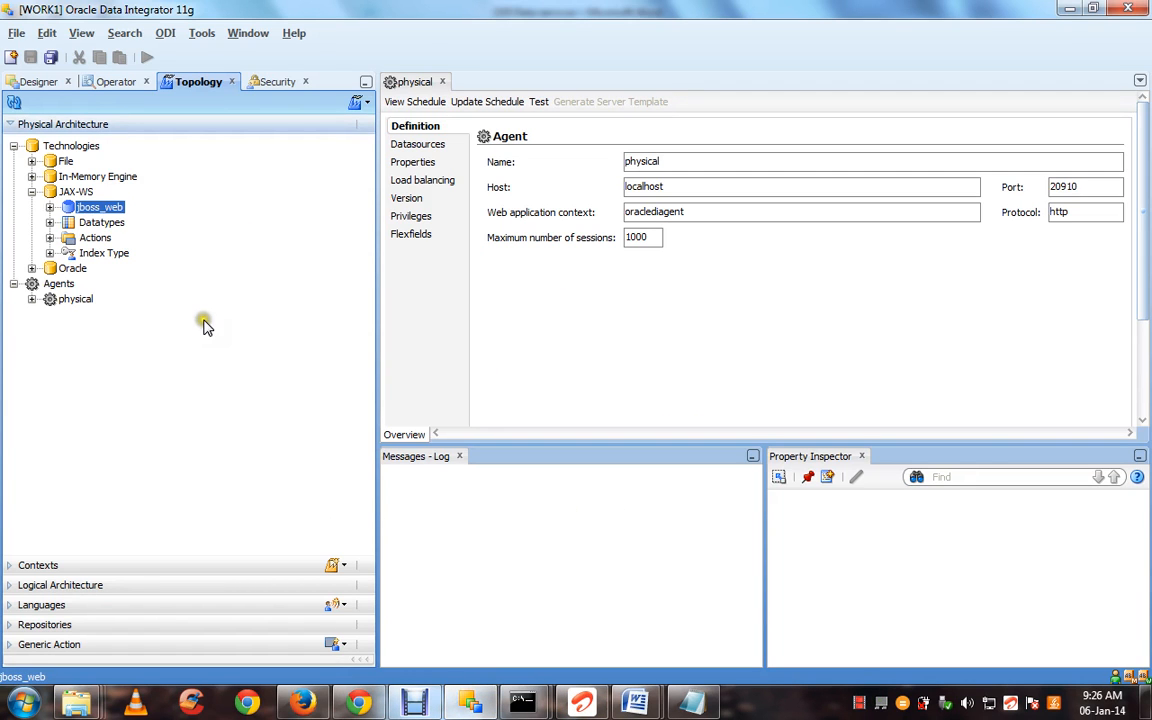
Disconnect from the repository and reconnect with the WORK1 login
left_click(165, 33)
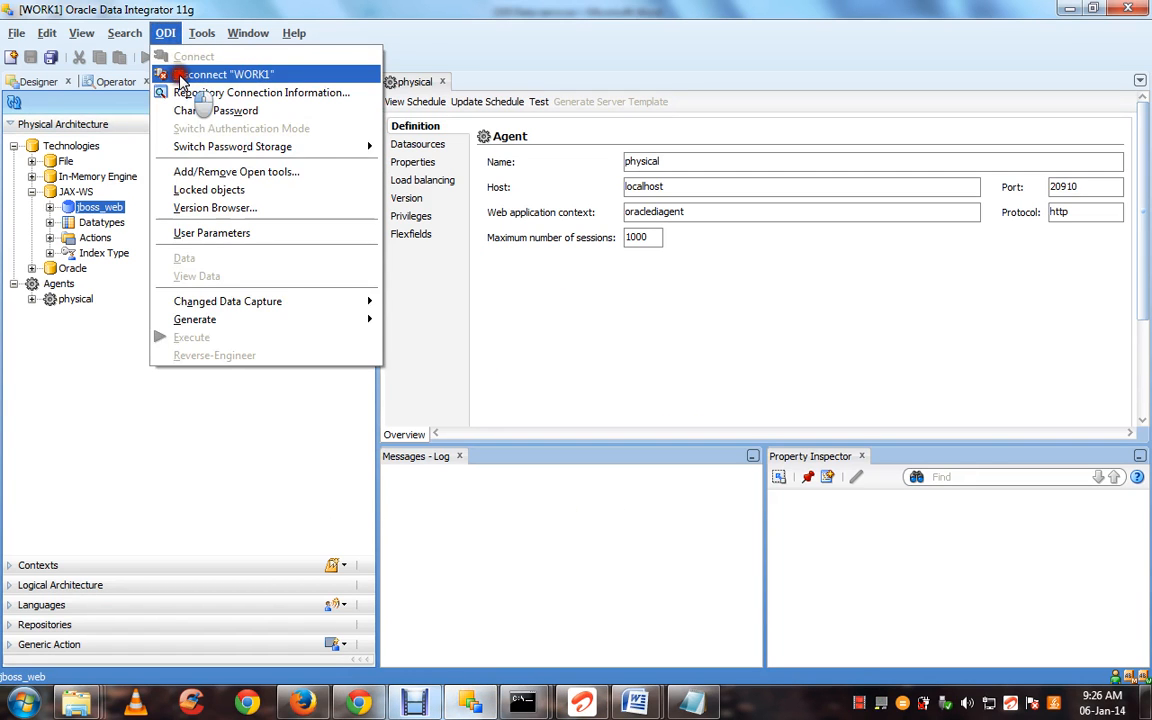
left_click(175, 74)
left_click(165, 33)
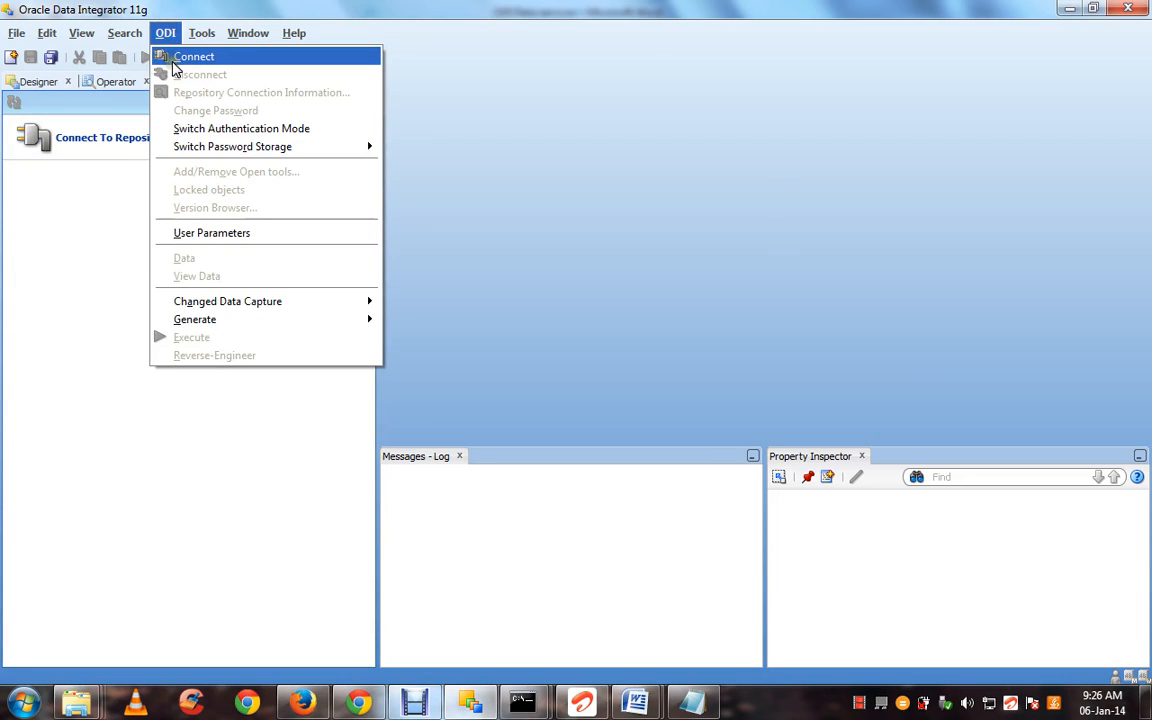
left_click(175, 60)
left_click(555, 218)
left_click(555, 247)
left_click(634, 305)
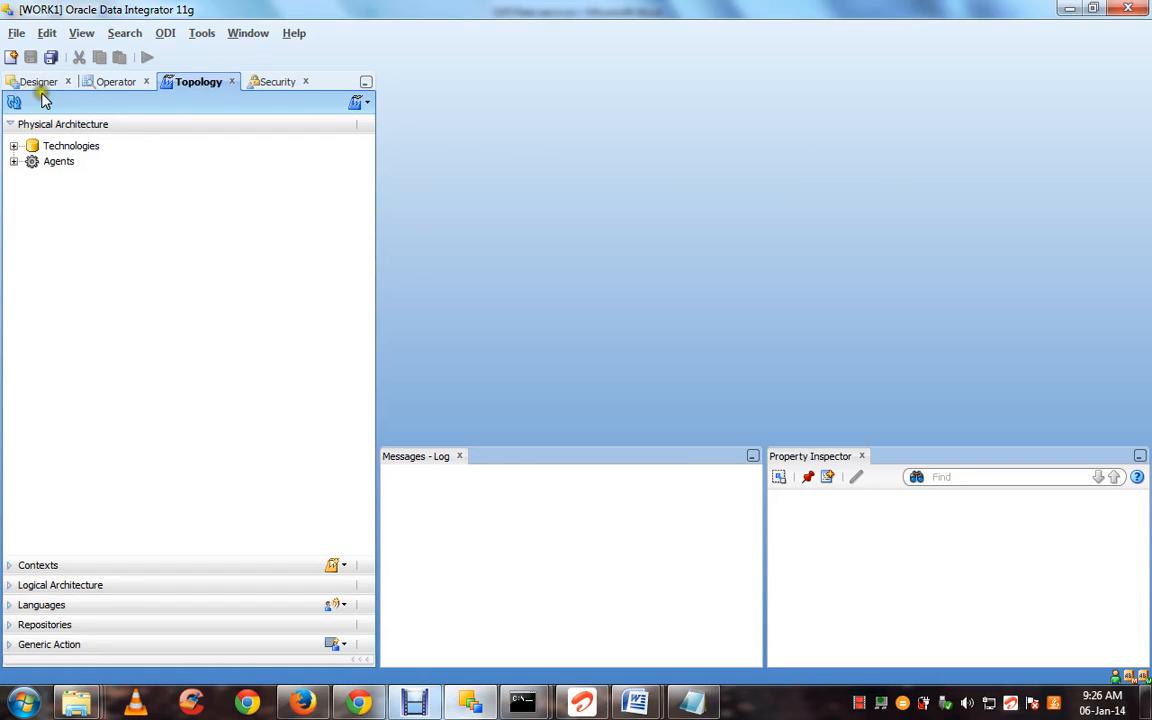
In Topology, create a new data server under Technologies > JAX-WS
left_click(15, 146)
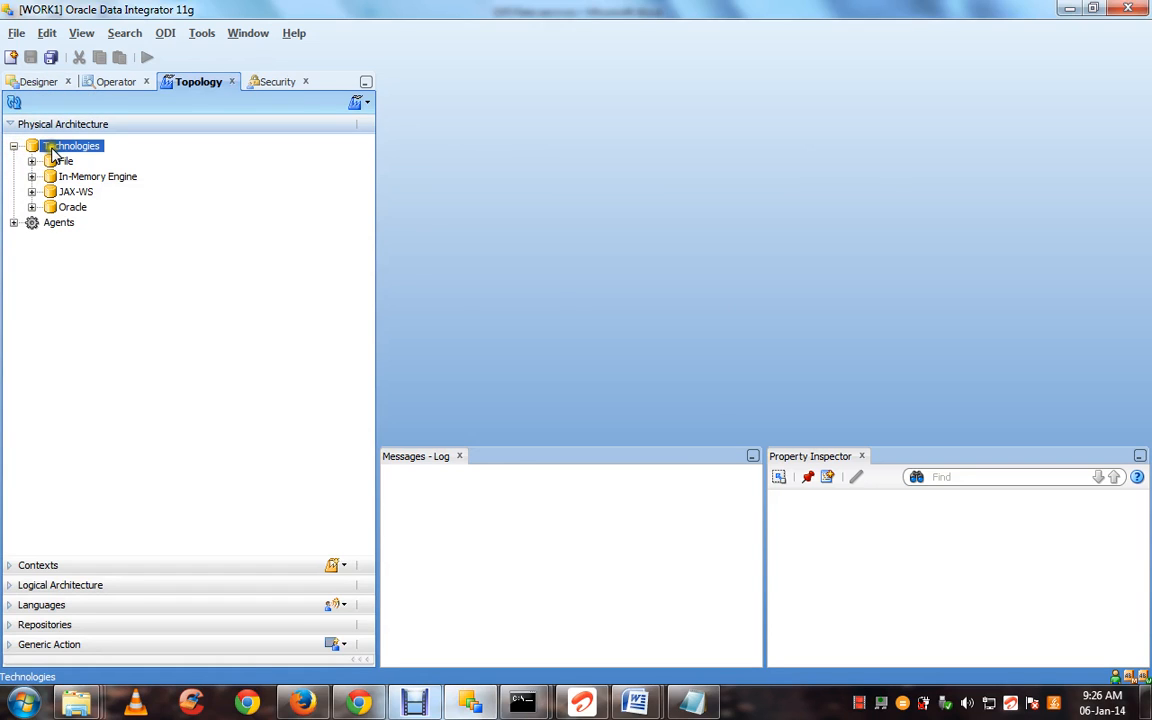
left_click(31, 191)
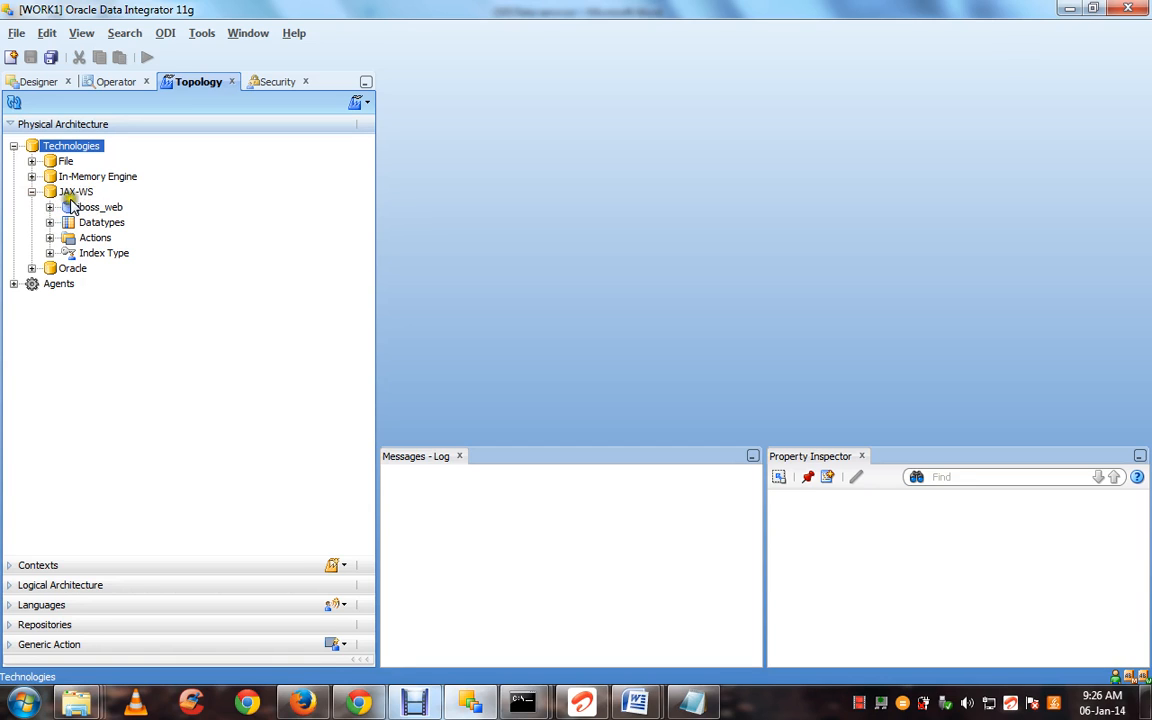
right_click(72, 193)
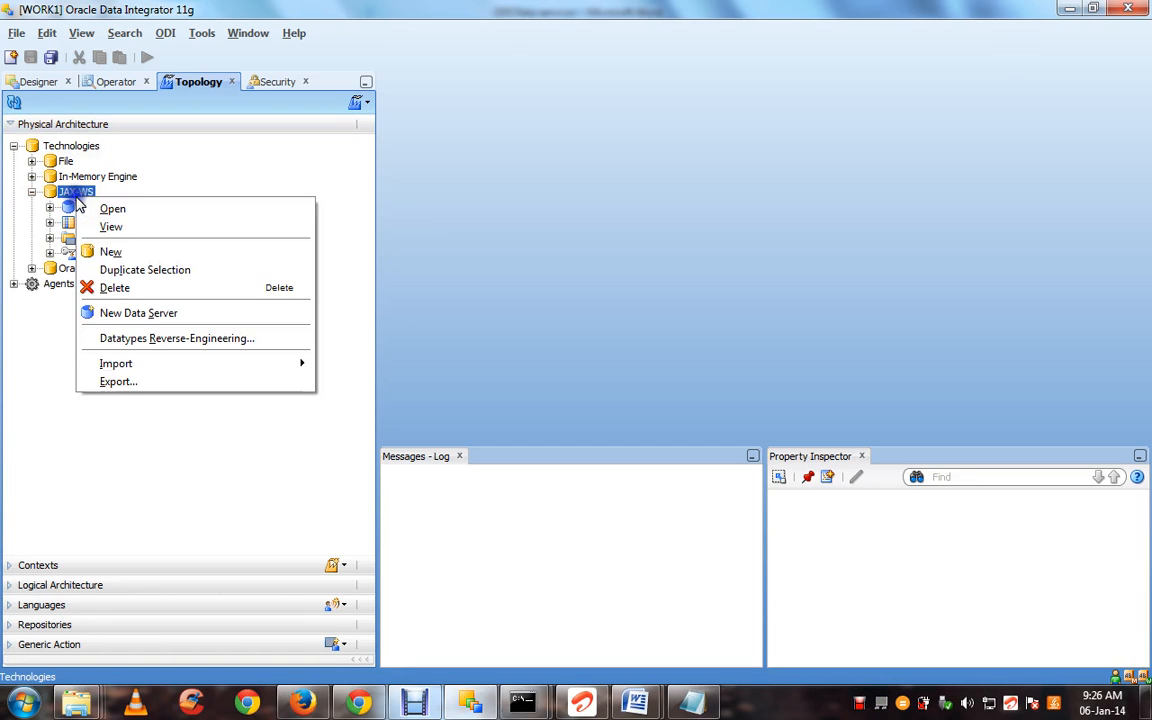
left_click(108, 312)
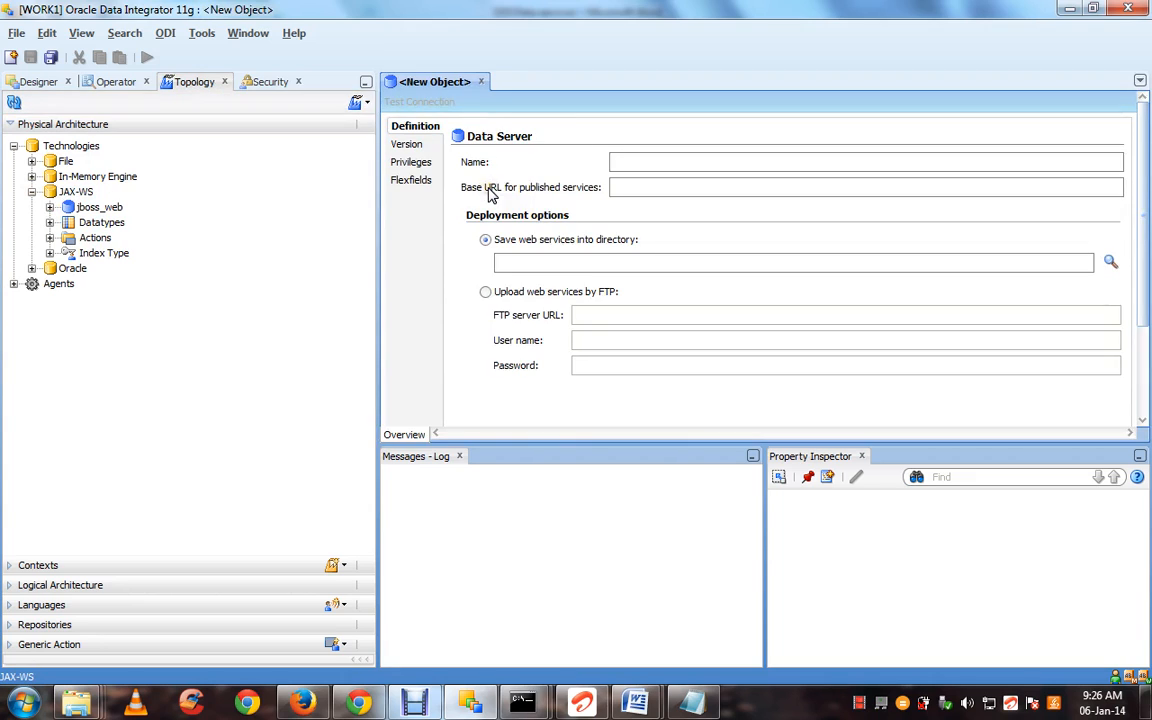
Name the data server jboss_server with base URL '/'
left_click(621, 163)
type("jboss_server")
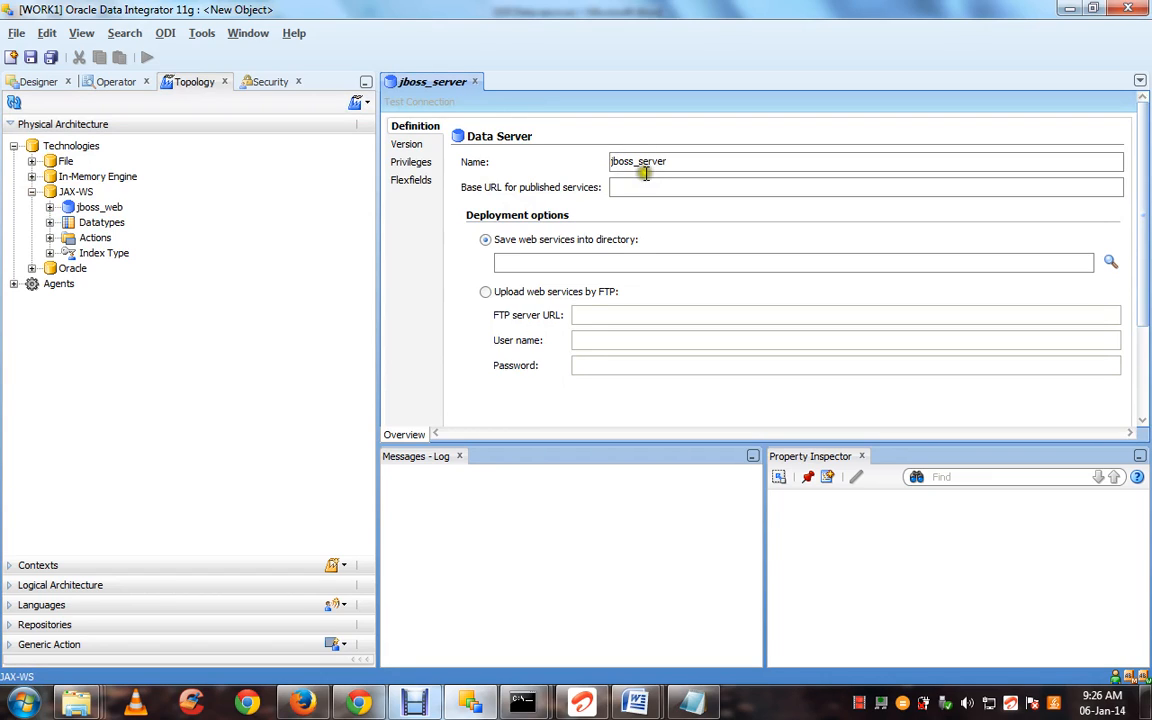
left_click(648, 187)
type("/")
left_click(606, 260)
Set the web services directory to the Desktop's 'odi opntools' folder
left_click(1108, 265)
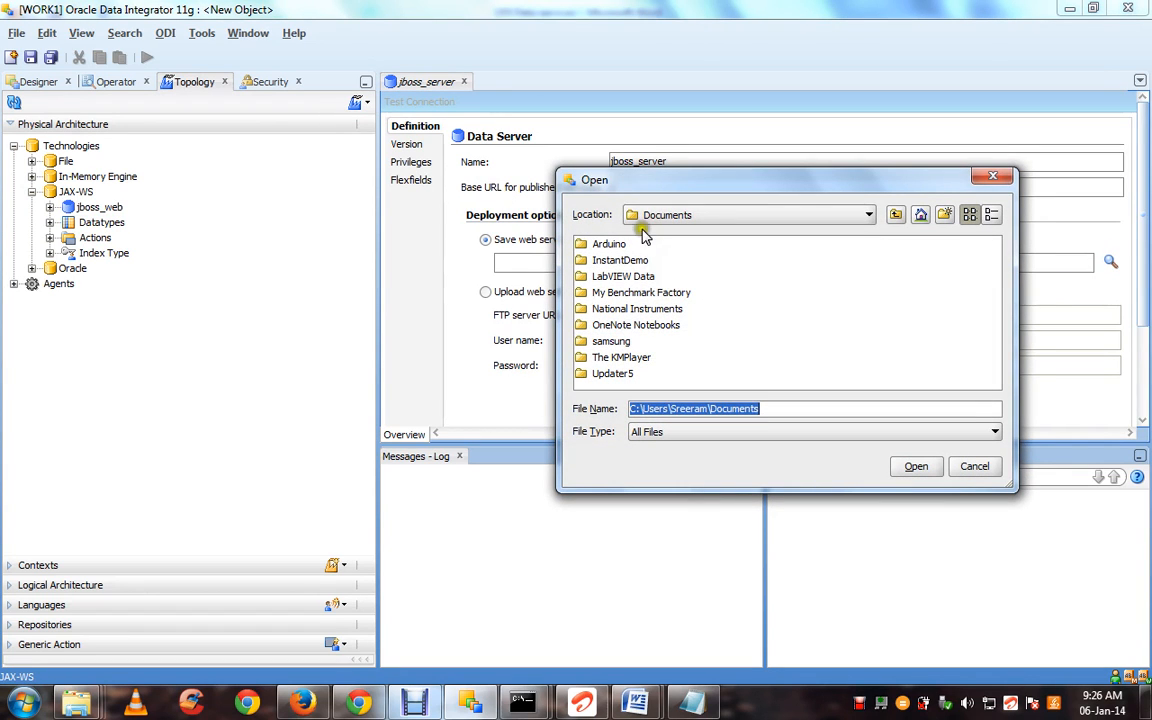
left_click(660, 218)
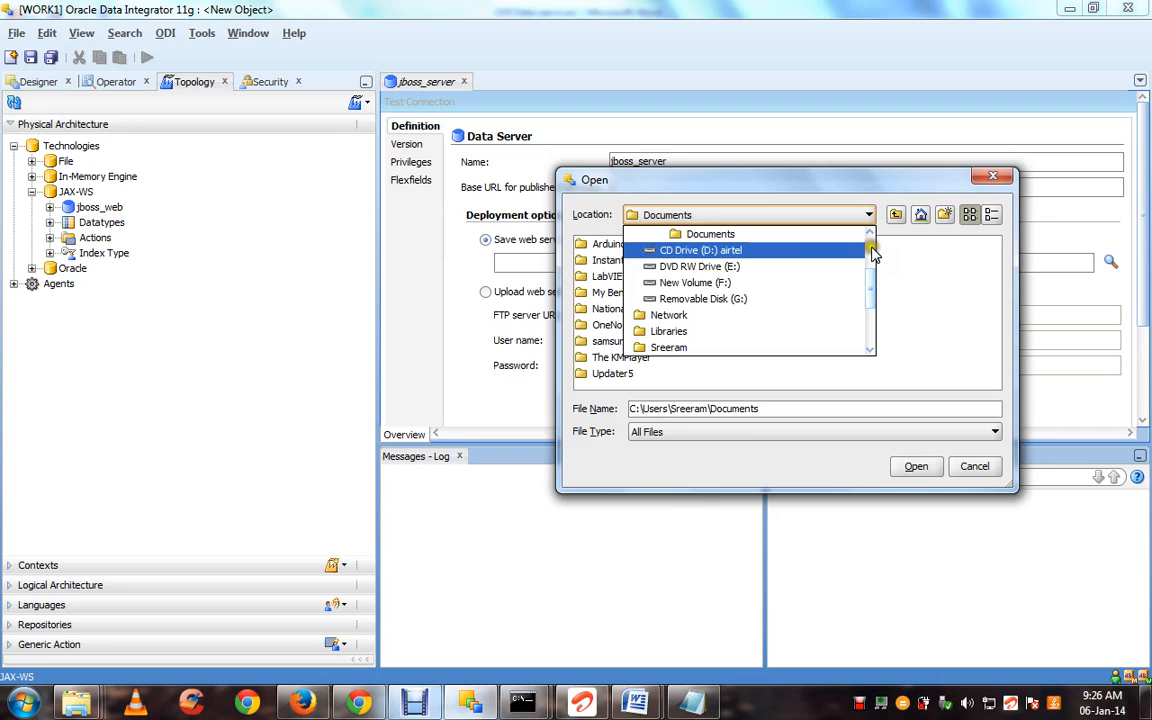
left_click(871, 246)
left_click(786, 237)
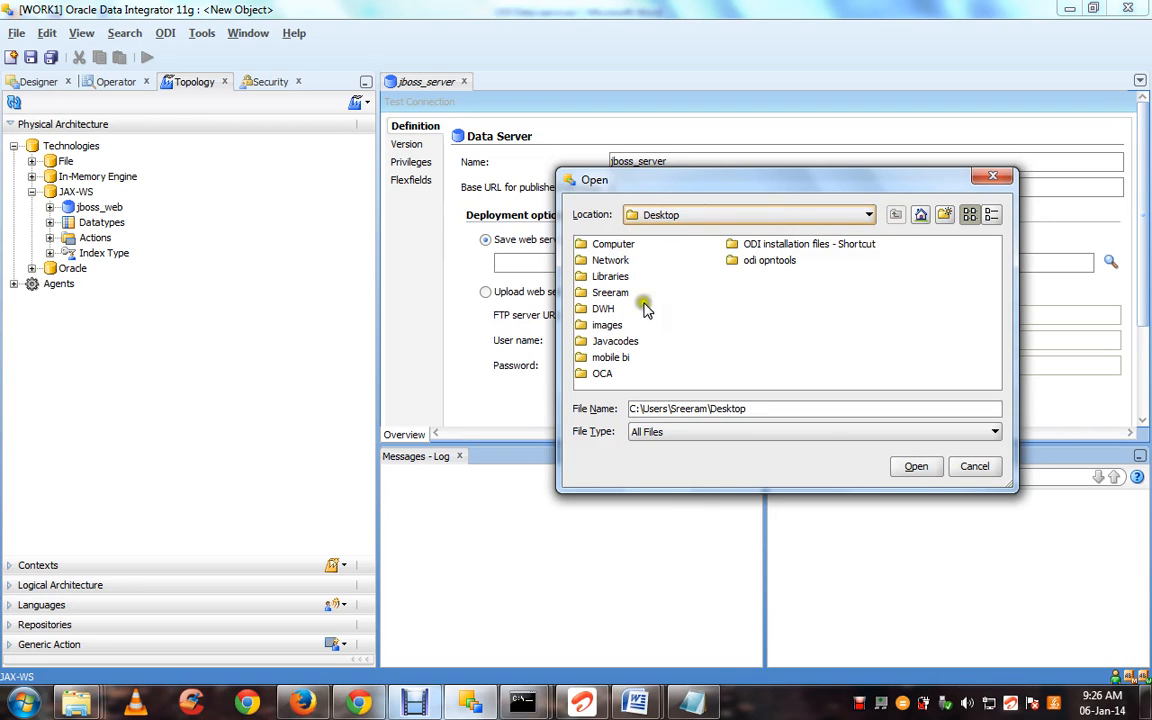
double_click(760, 262)
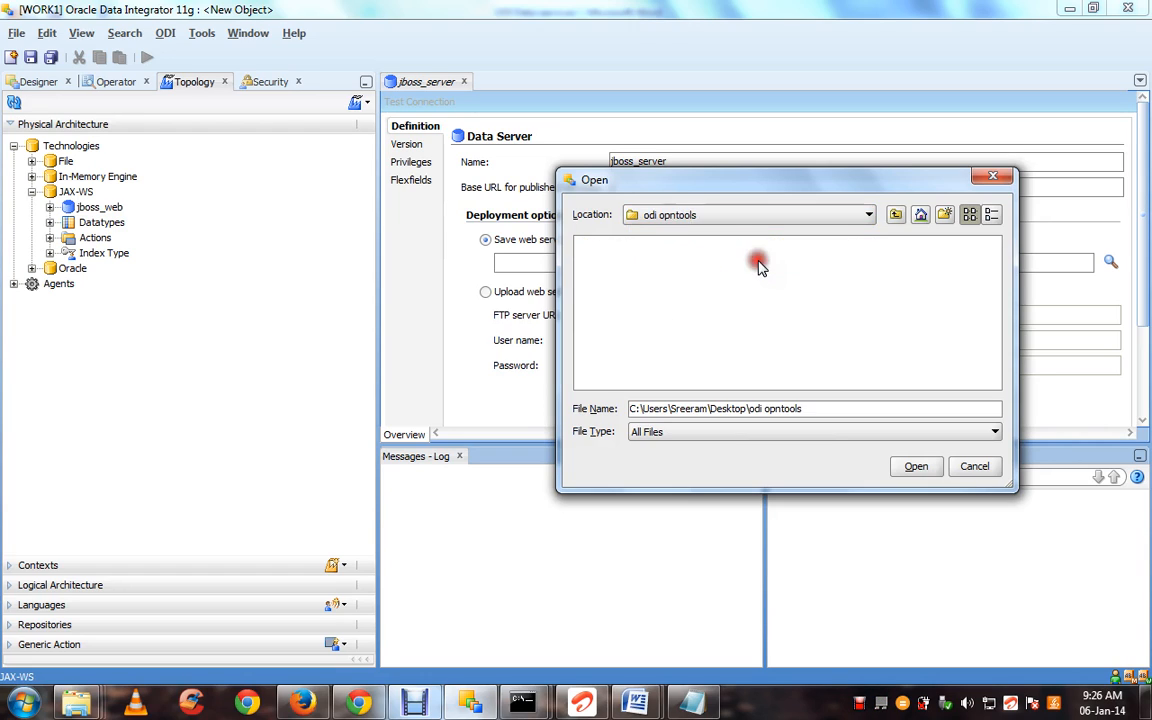
left_click(916, 467)
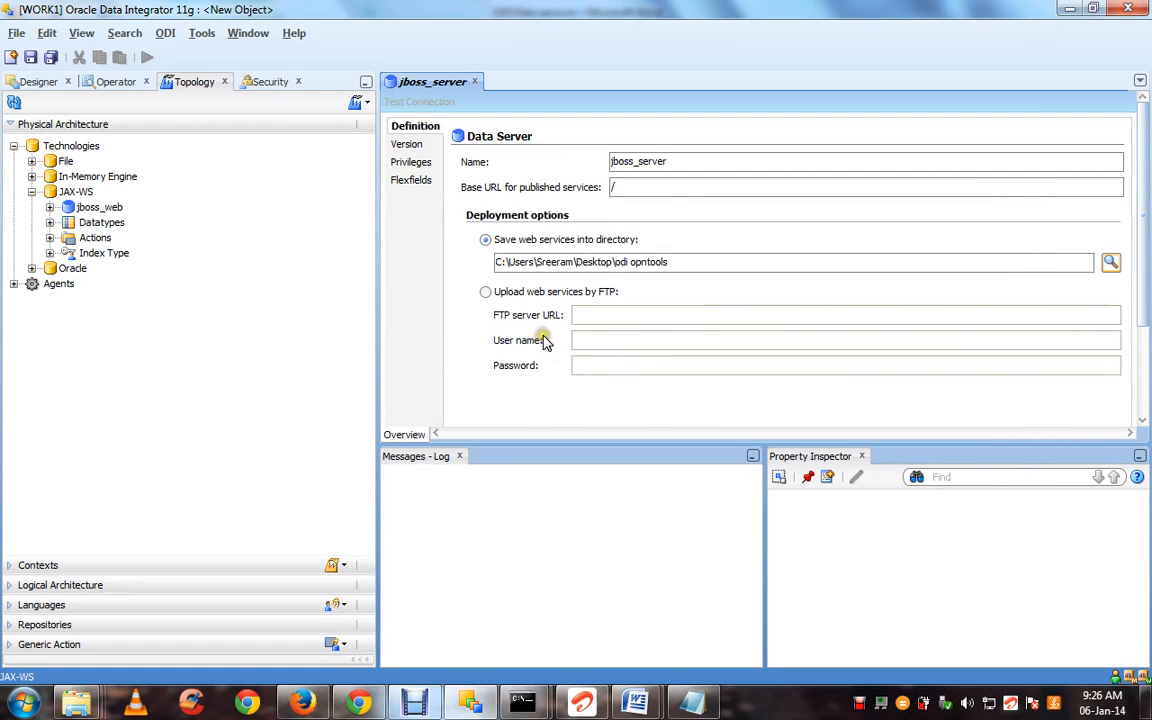
Check the server's version information, revisit the base URL field, and switch to Chrome
left_click(407, 146)
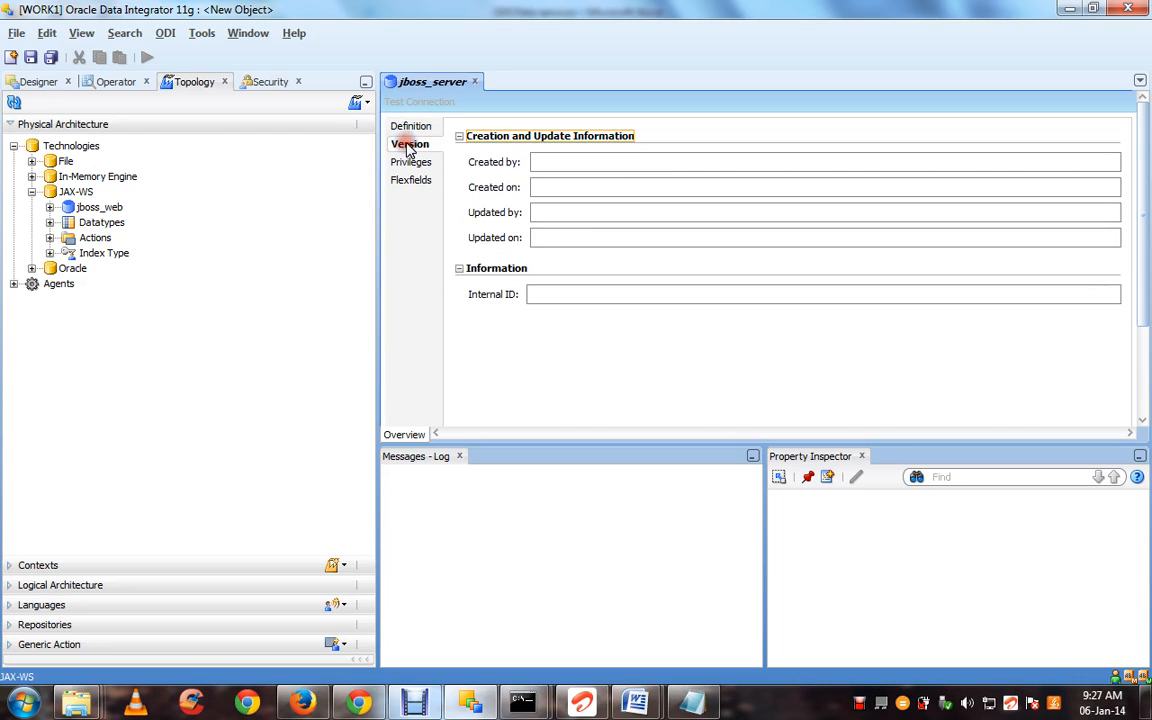
left_click(411, 126)
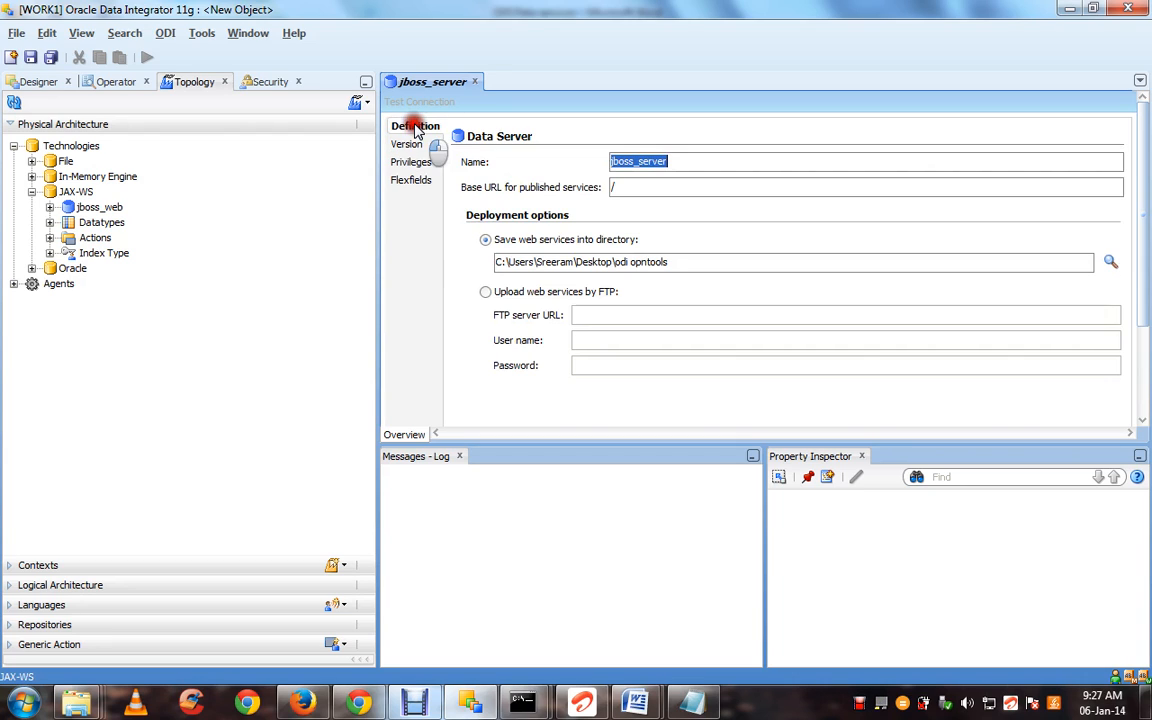
left_click(641, 188)
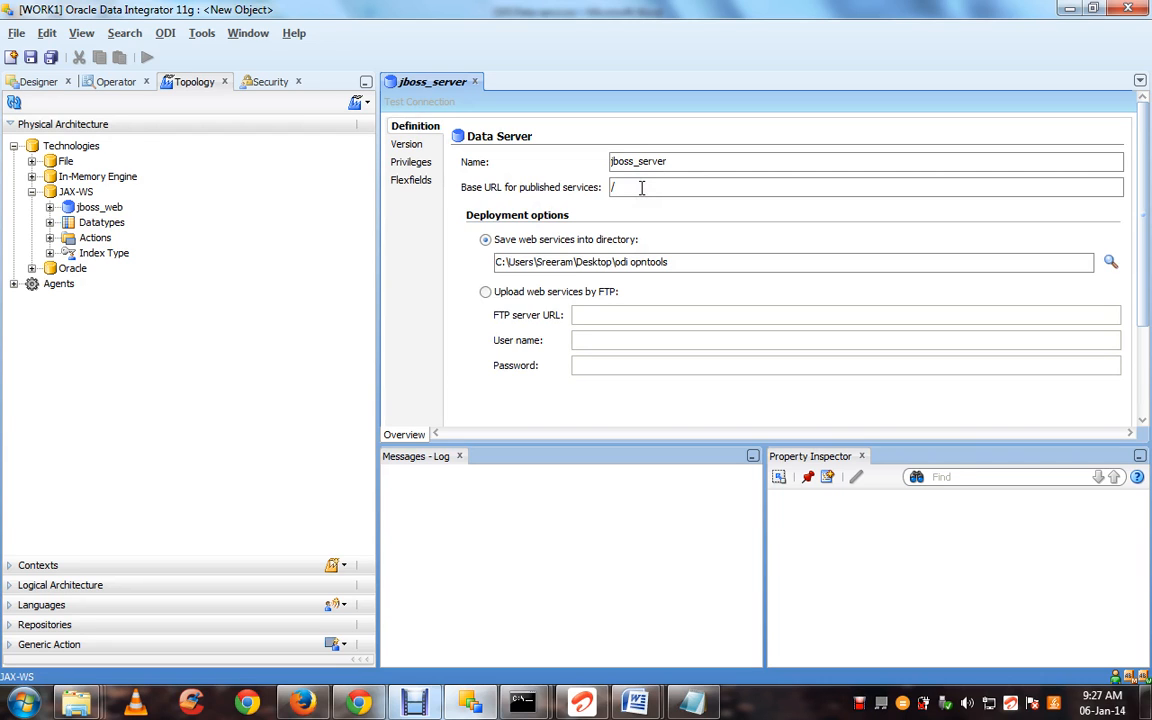
left_click(357, 704)
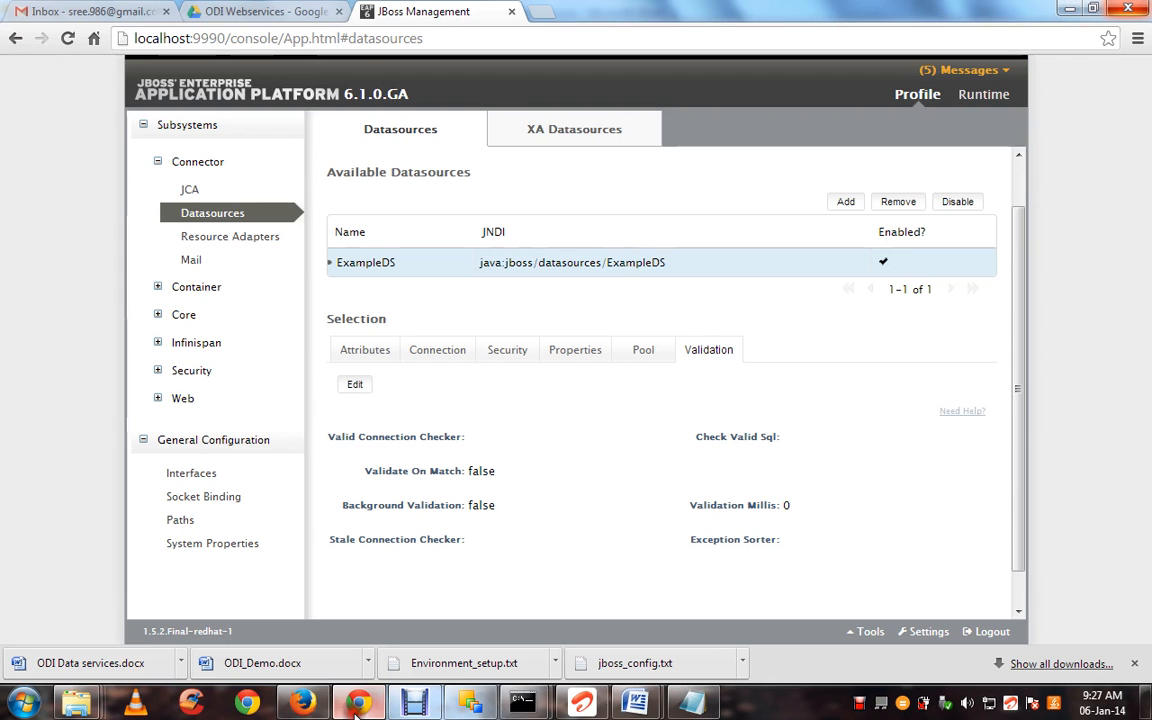
left_click(541, 10)
left_click(158, 12)
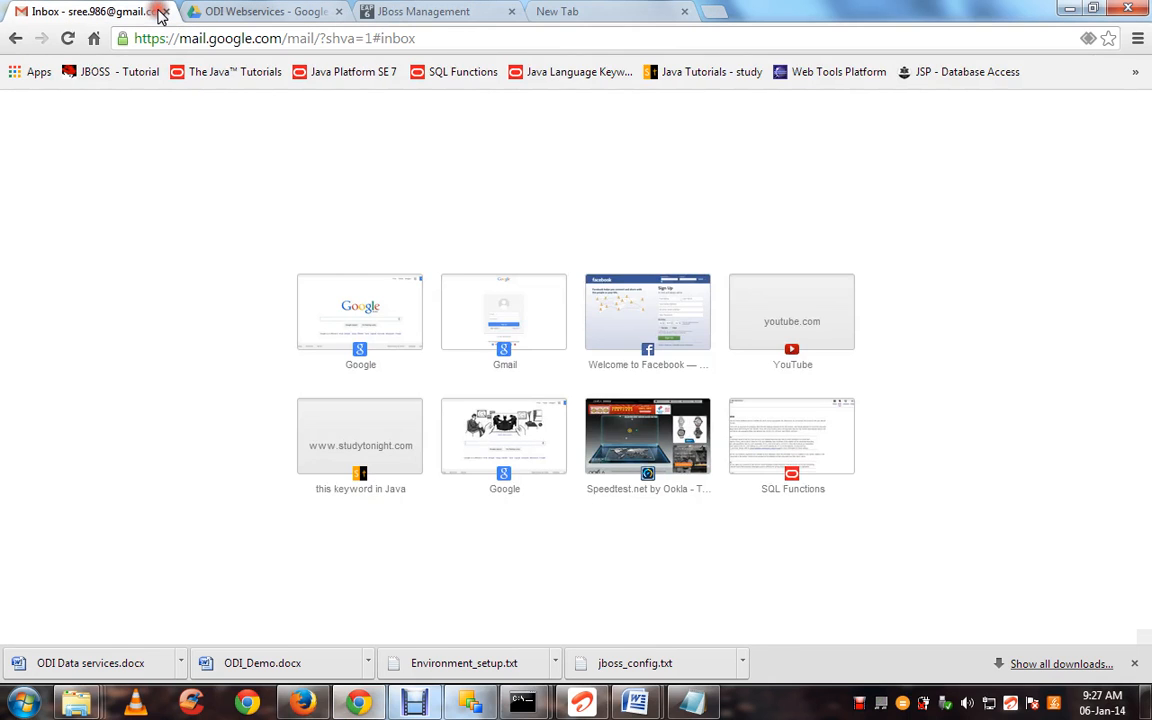
left_click(164, 11)
left_click(447, 9)
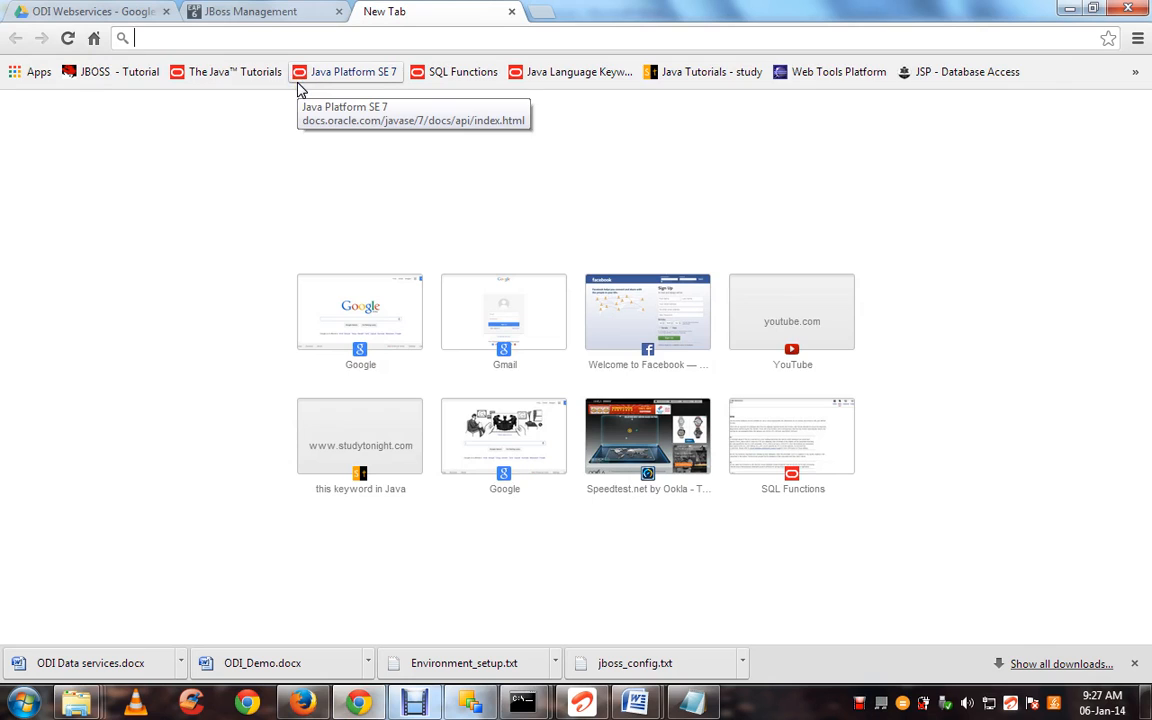
type("http")
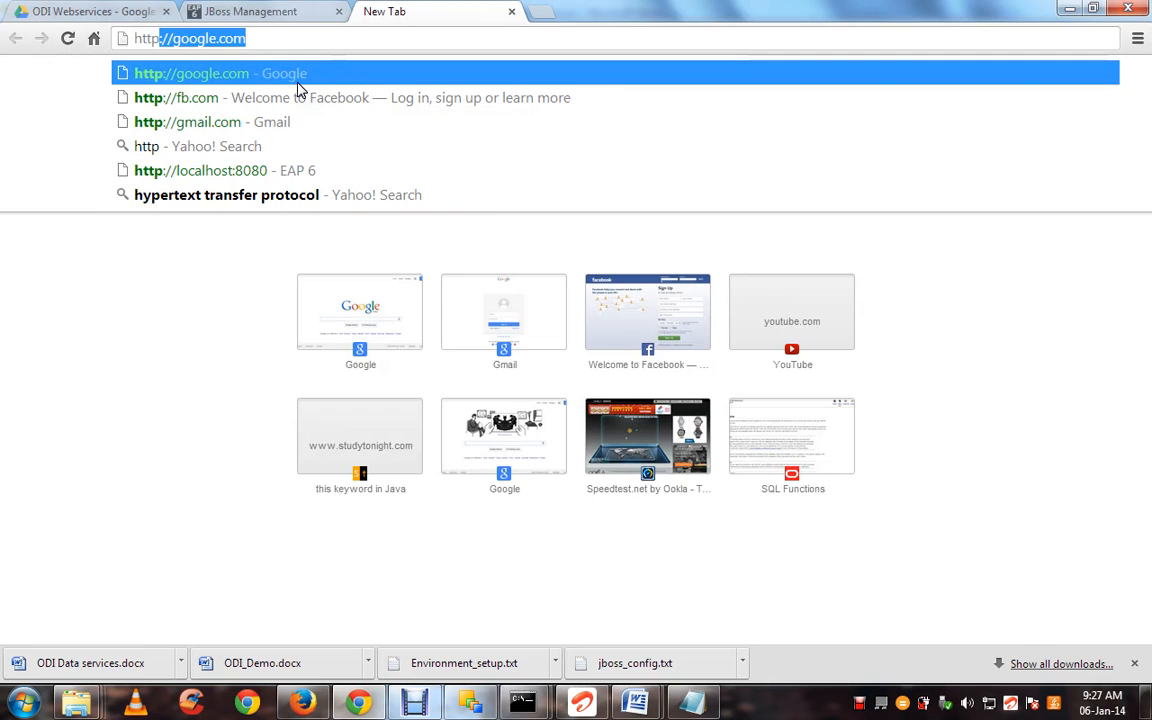
type("://")
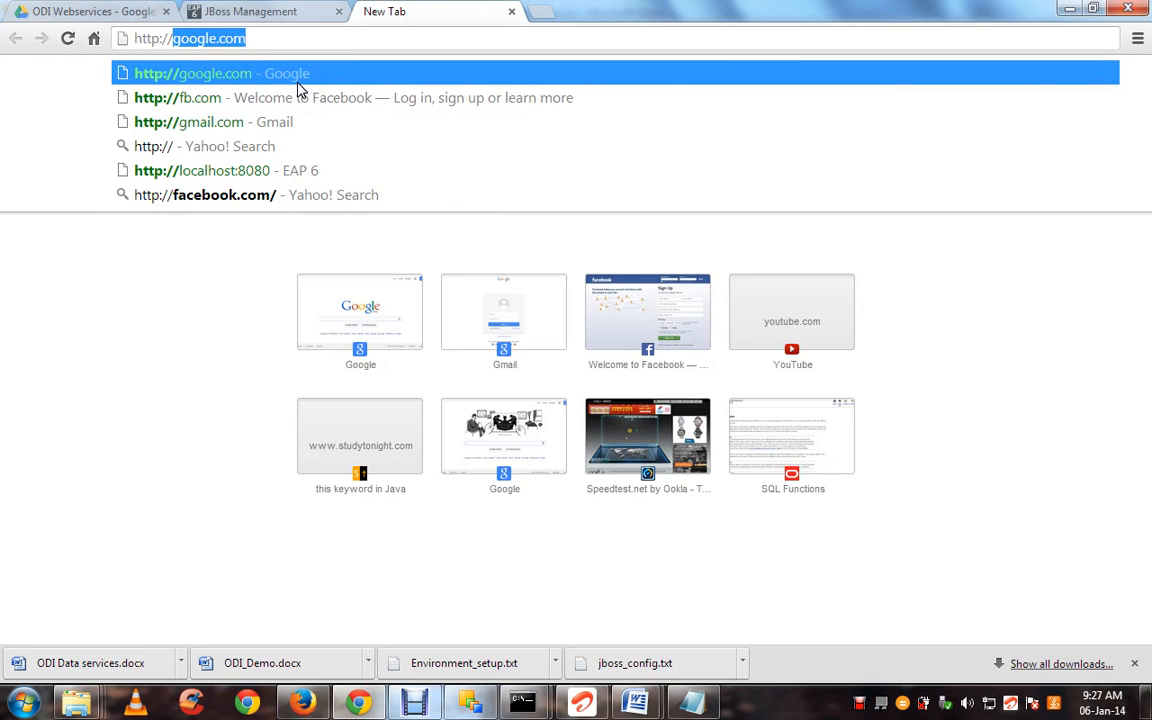
type("localhost:8080")
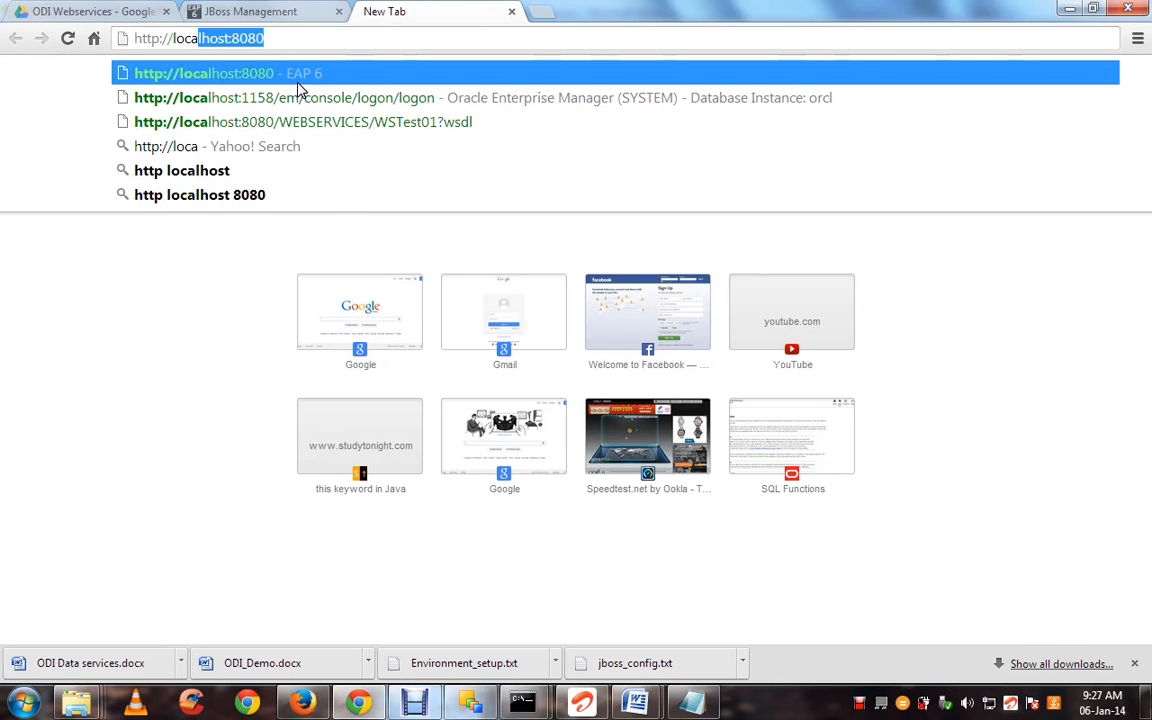
left_click(305, 38)
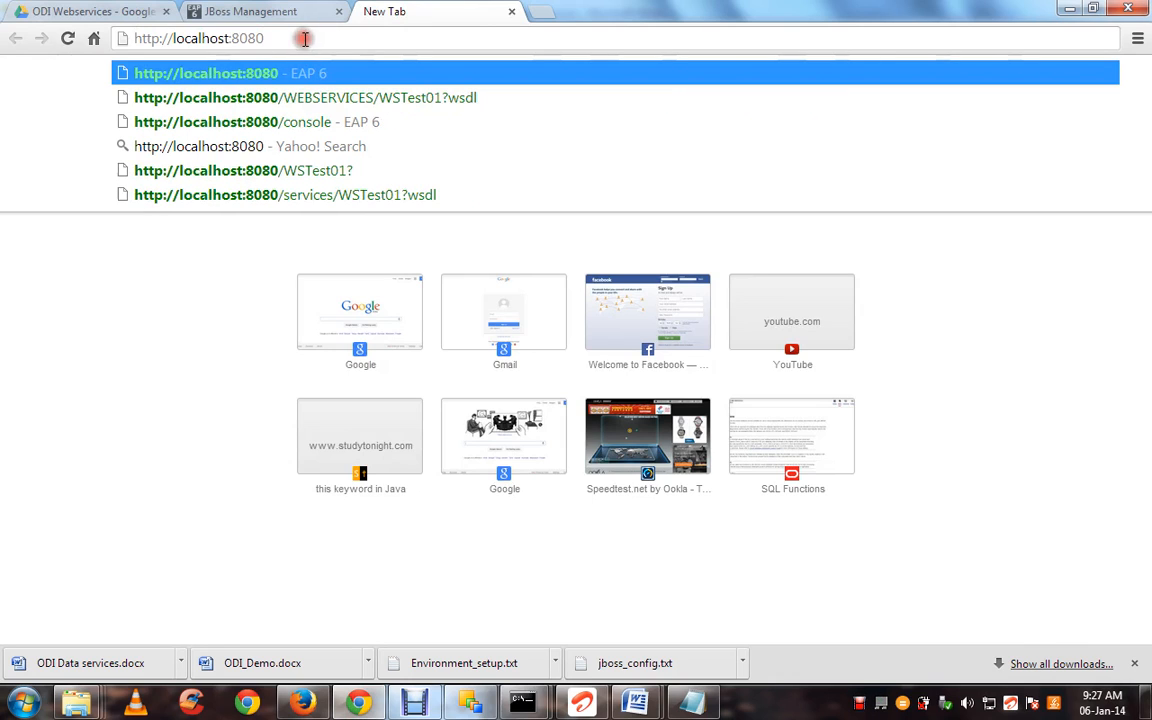
key("ctrl+a")
key("ctrl+c")
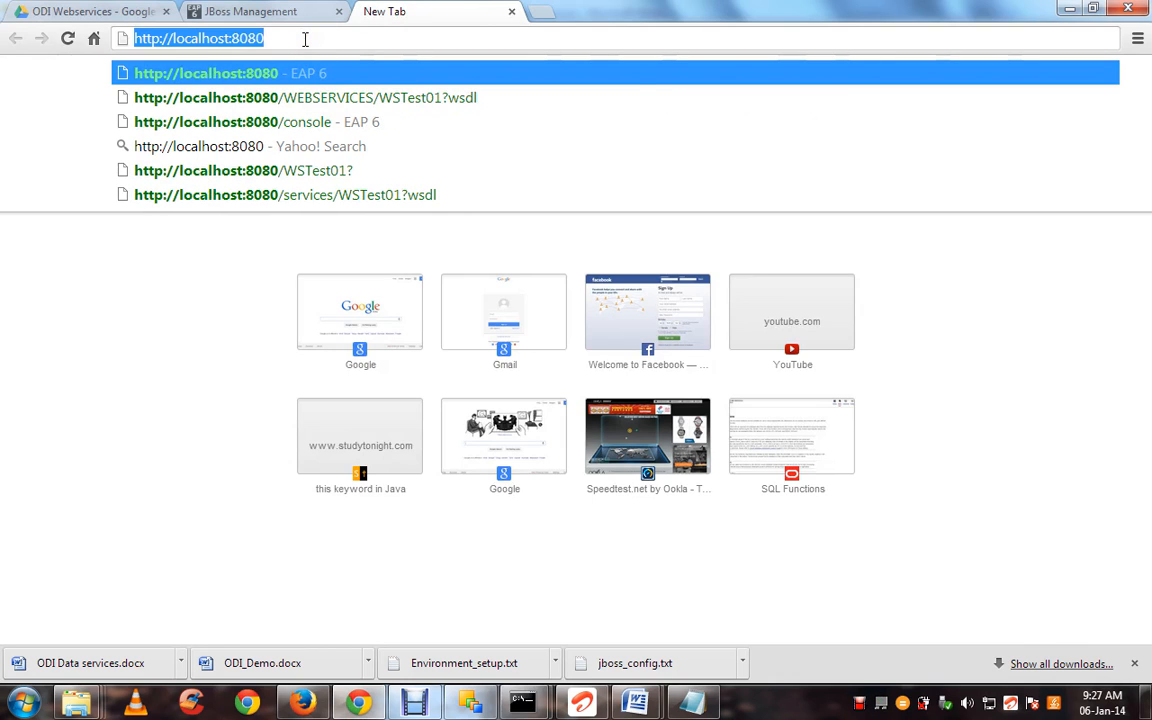
key("Return")
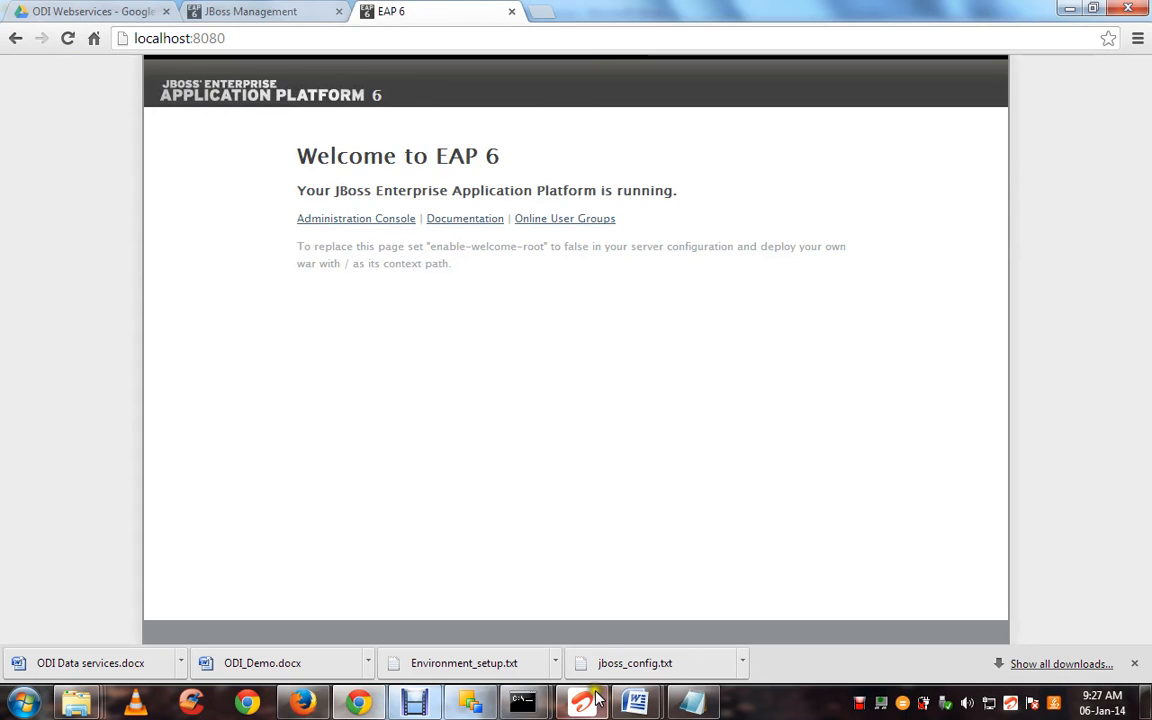
Return to Oracle Data Integrator from the taskbar
left_click(586, 700)
mouse_move(632, 712)
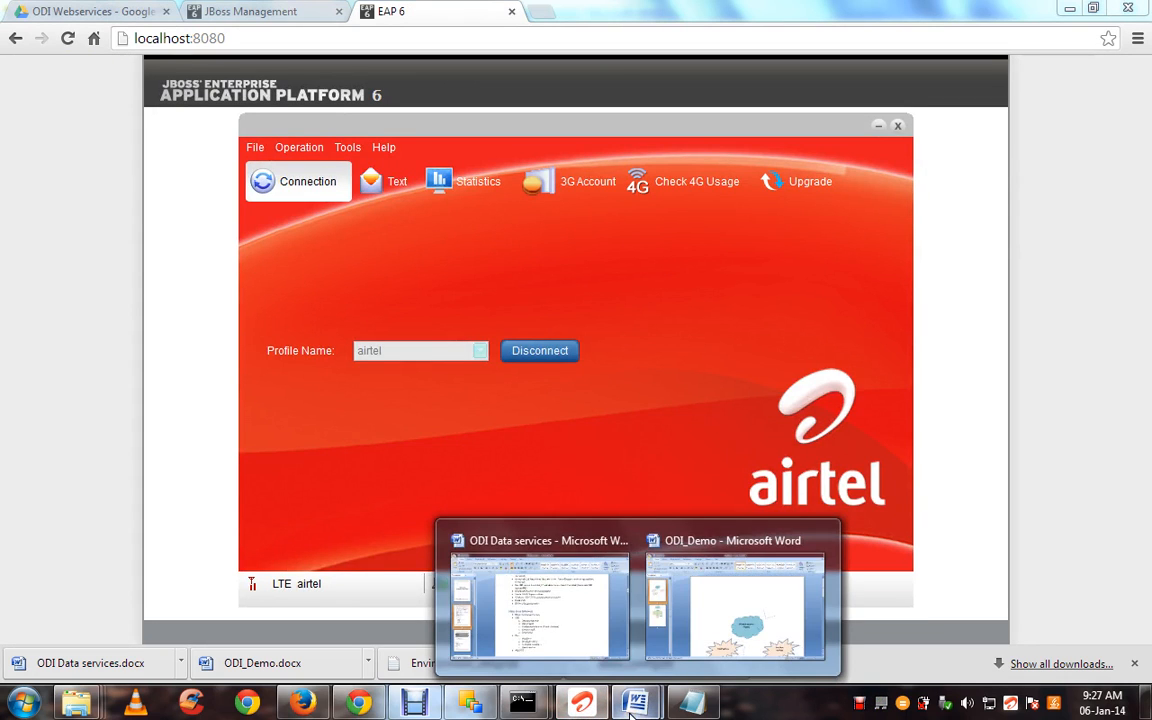
mouse_move(471, 703)
left_click(477, 597)
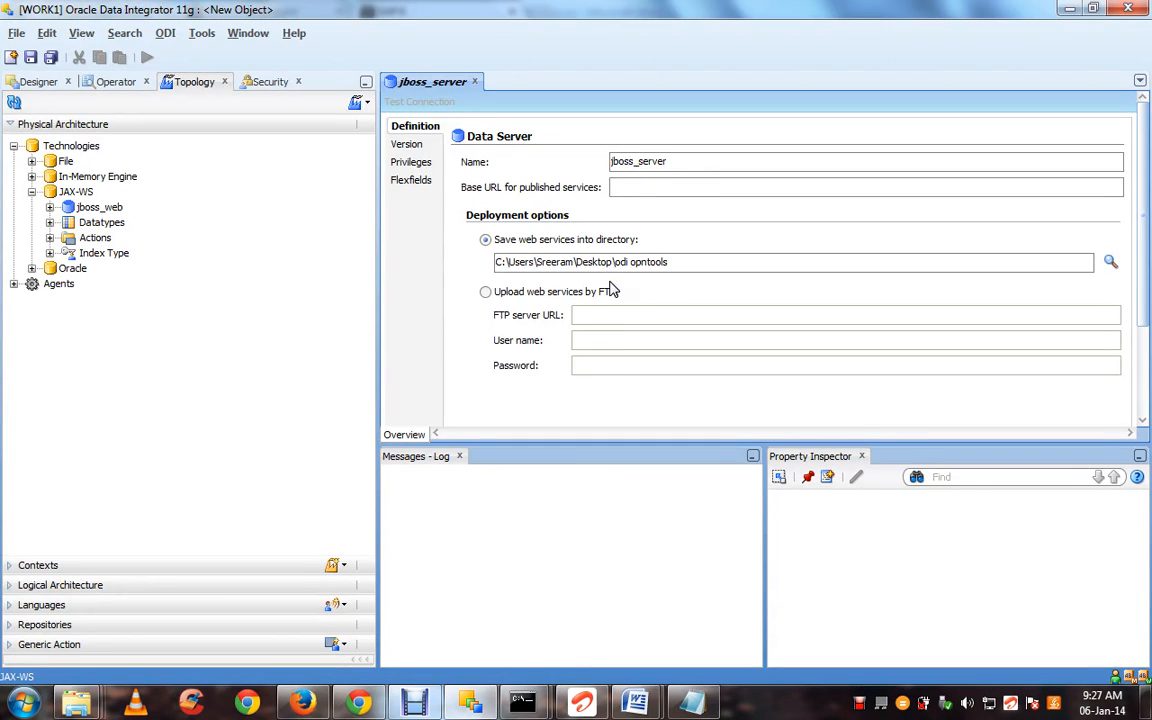
key("ctrl+v")
left_click(815, 297)
key("ctrl+s")
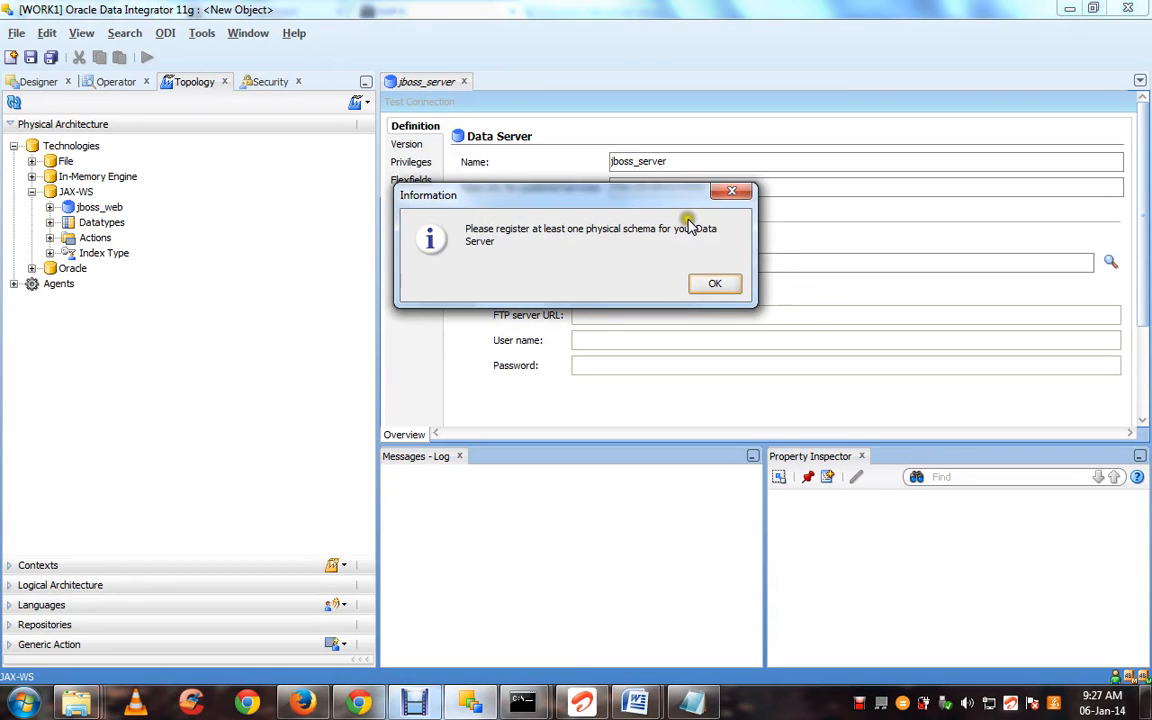
left_click(713, 285)
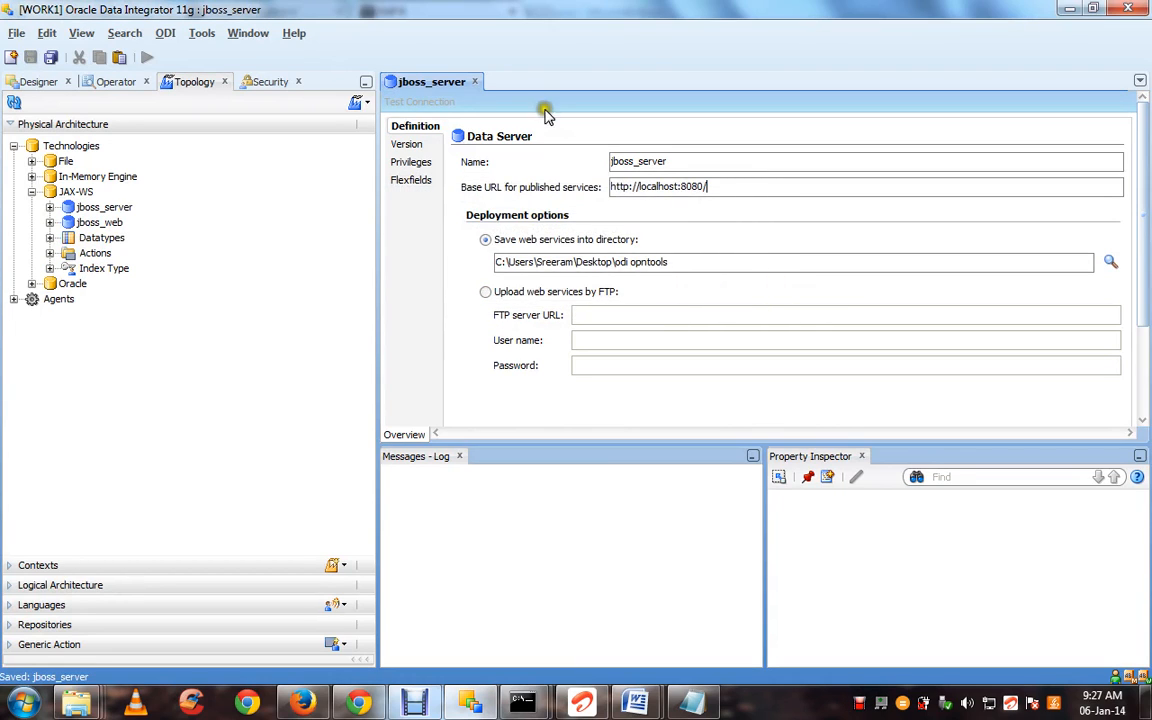
left_click(475, 82)
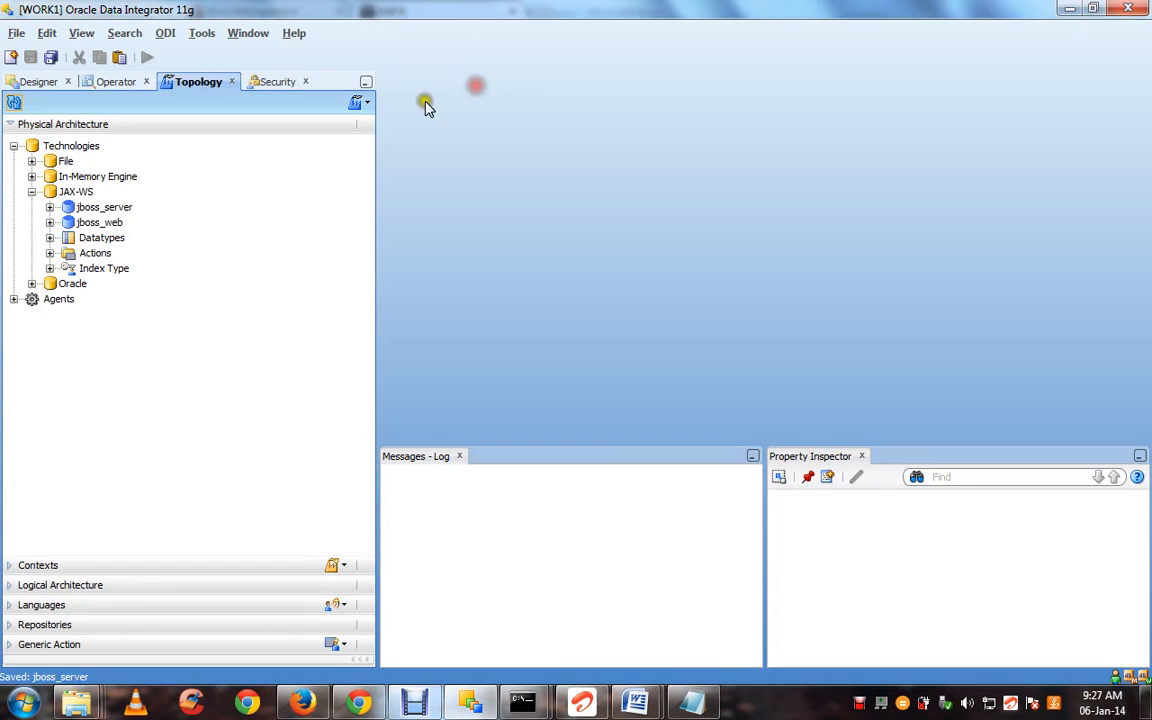
Open and close the jboss_web_Default physical schema, then collapse the jboss_web branch
left_click(50, 222)
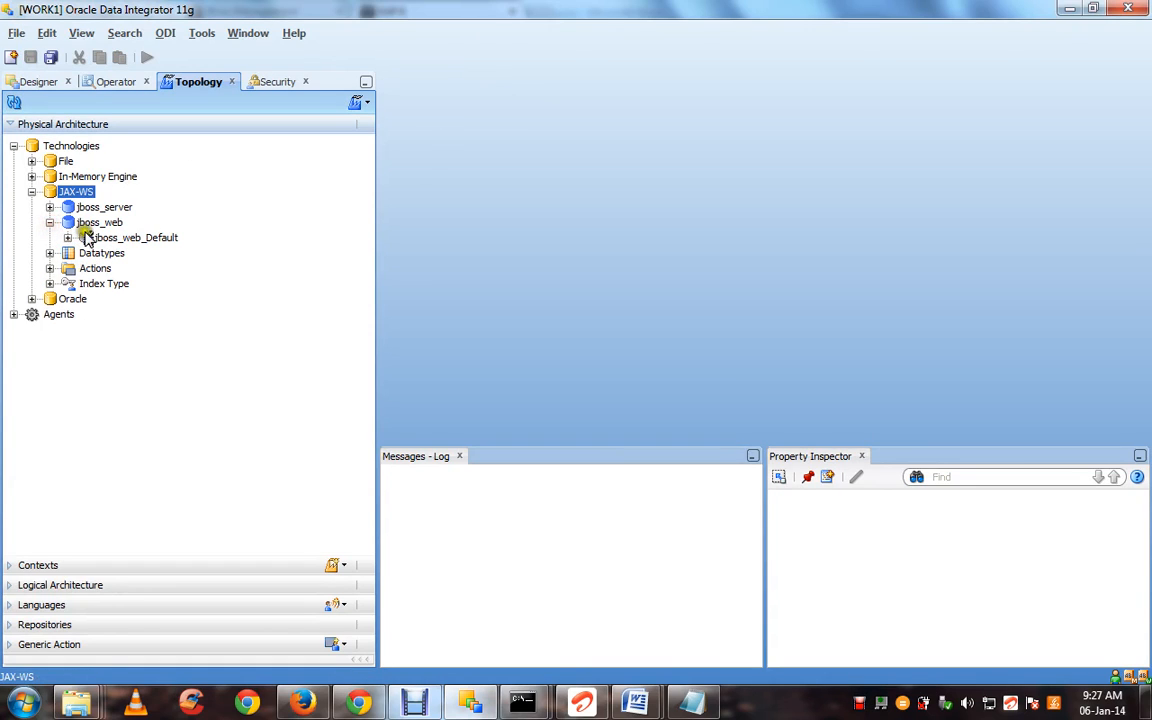
double_click(107, 239)
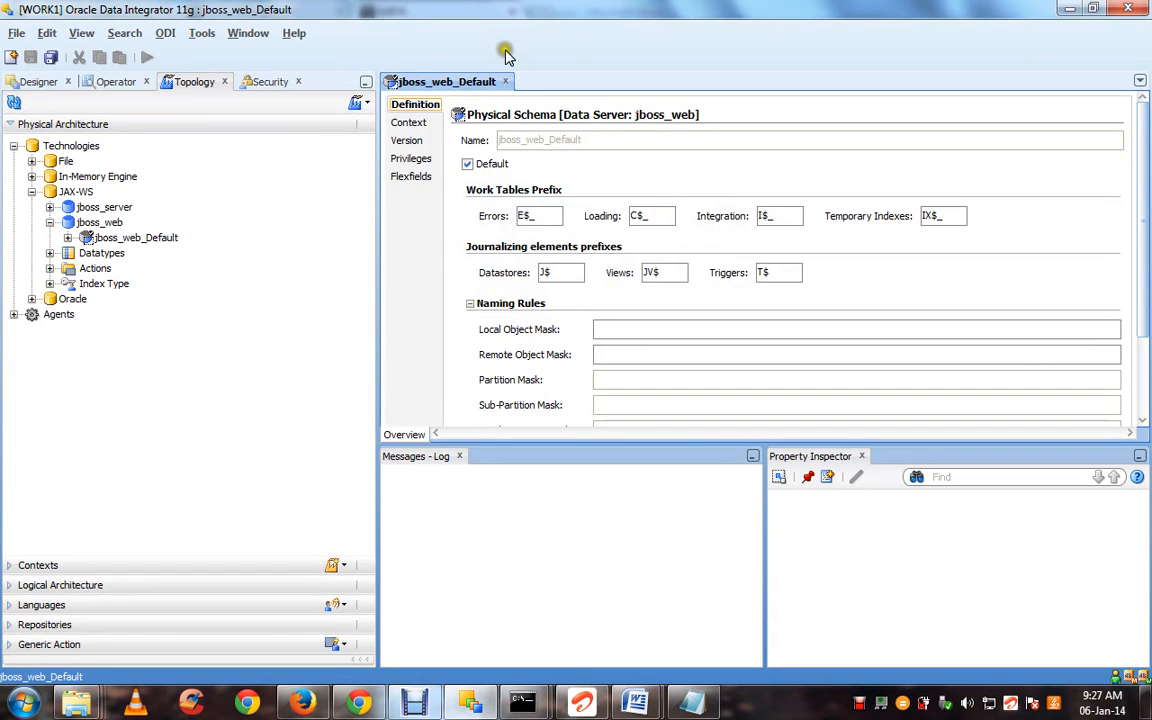
left_click(505, 81)
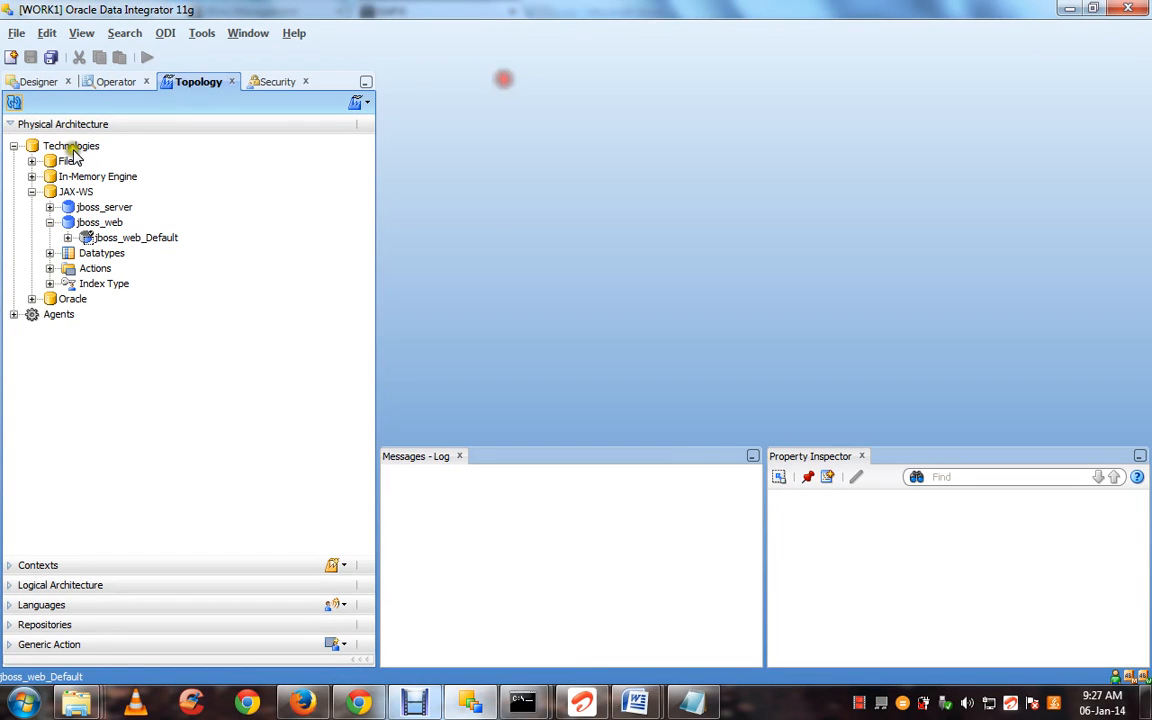
left_click(50, 222)
left_click(50, 207)
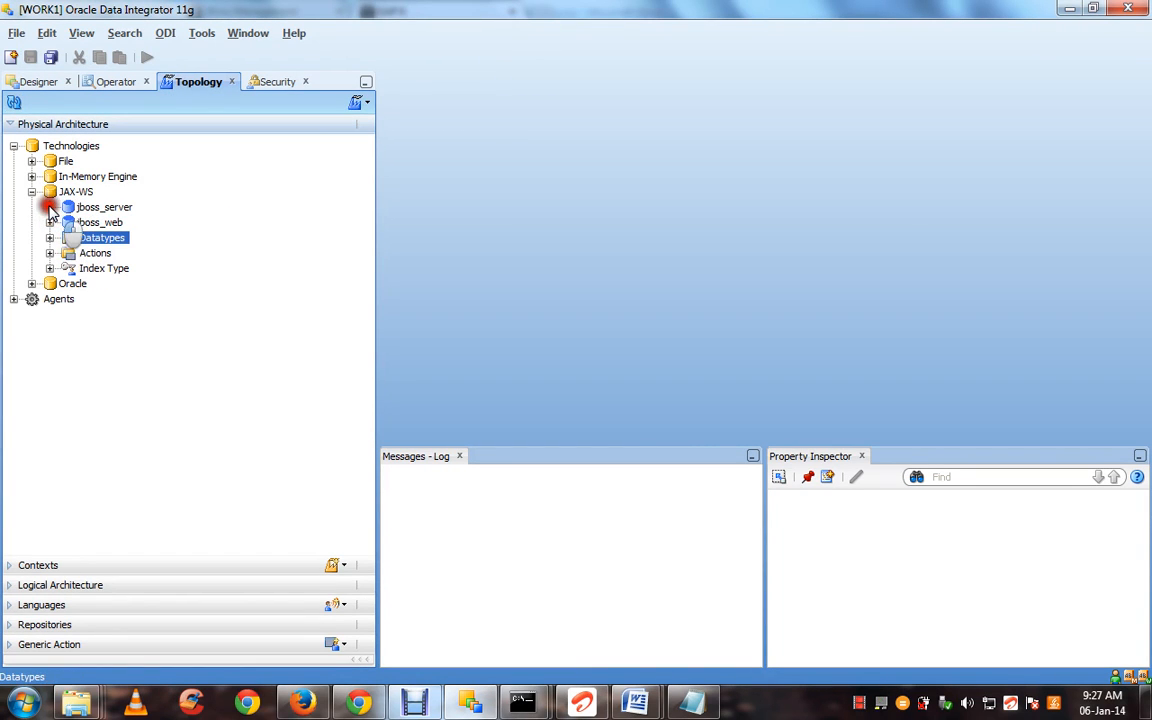
Create physical schema jboss_default_schema under jboss_server, save it, and close its editor
right_click(86, 212)
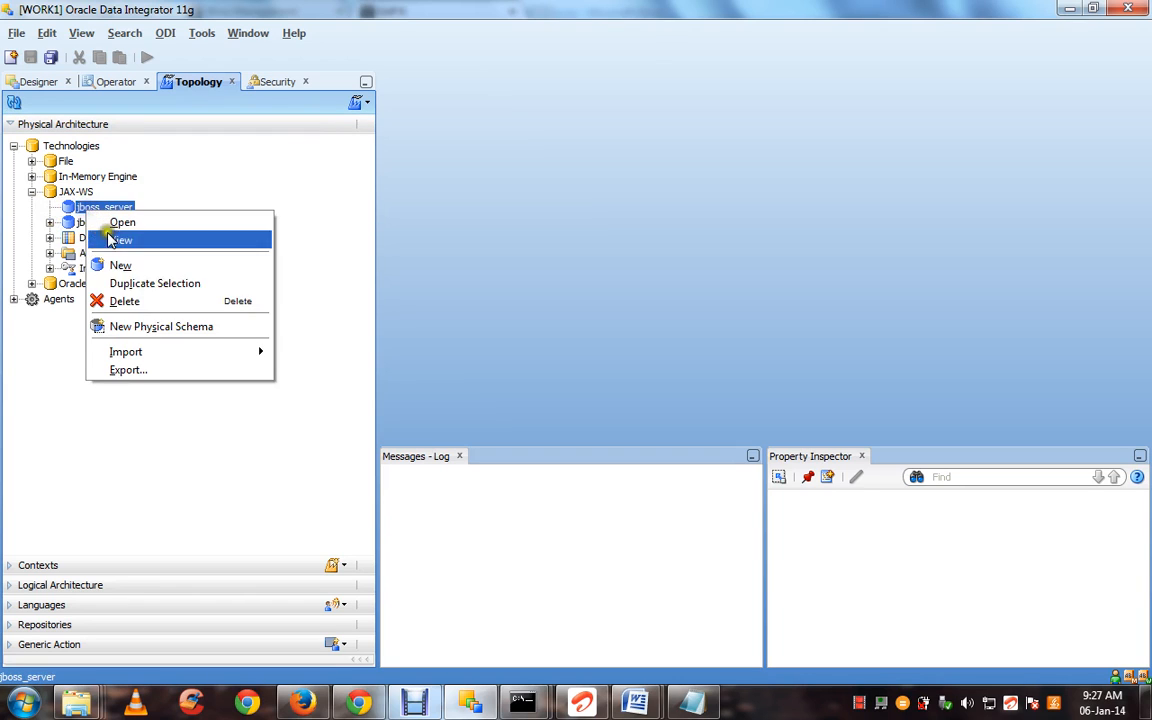
left_click(130, 327)
key("BackSpace")
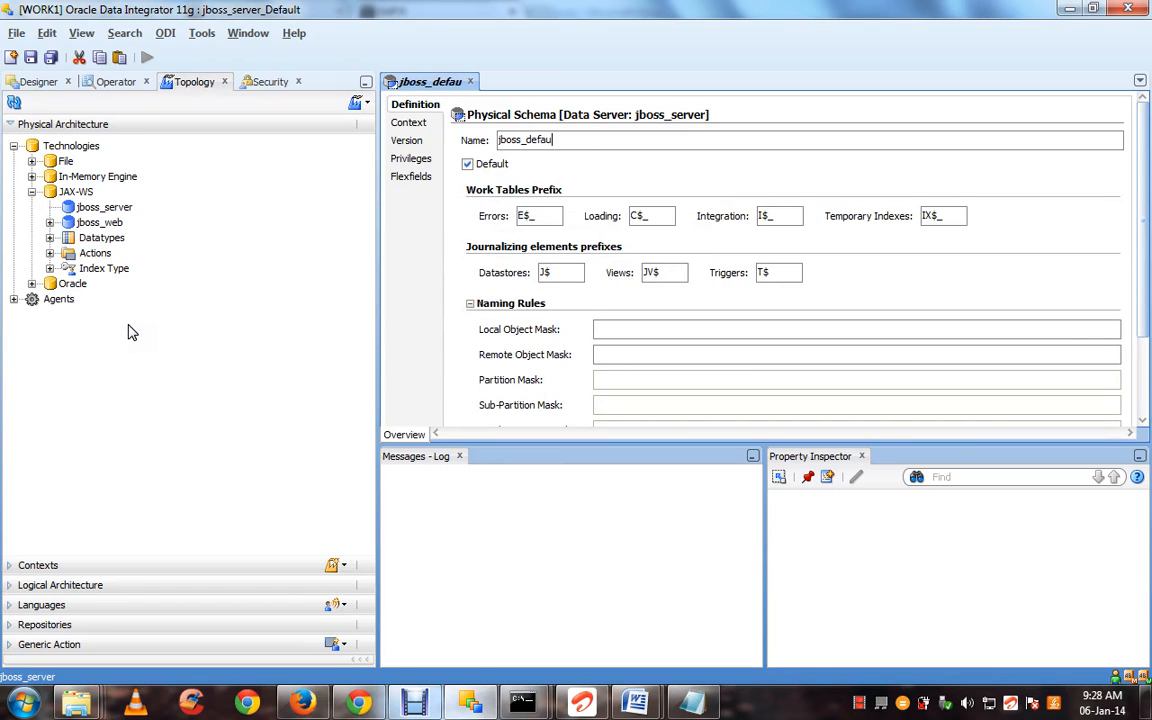
type("jboss_default_schema")
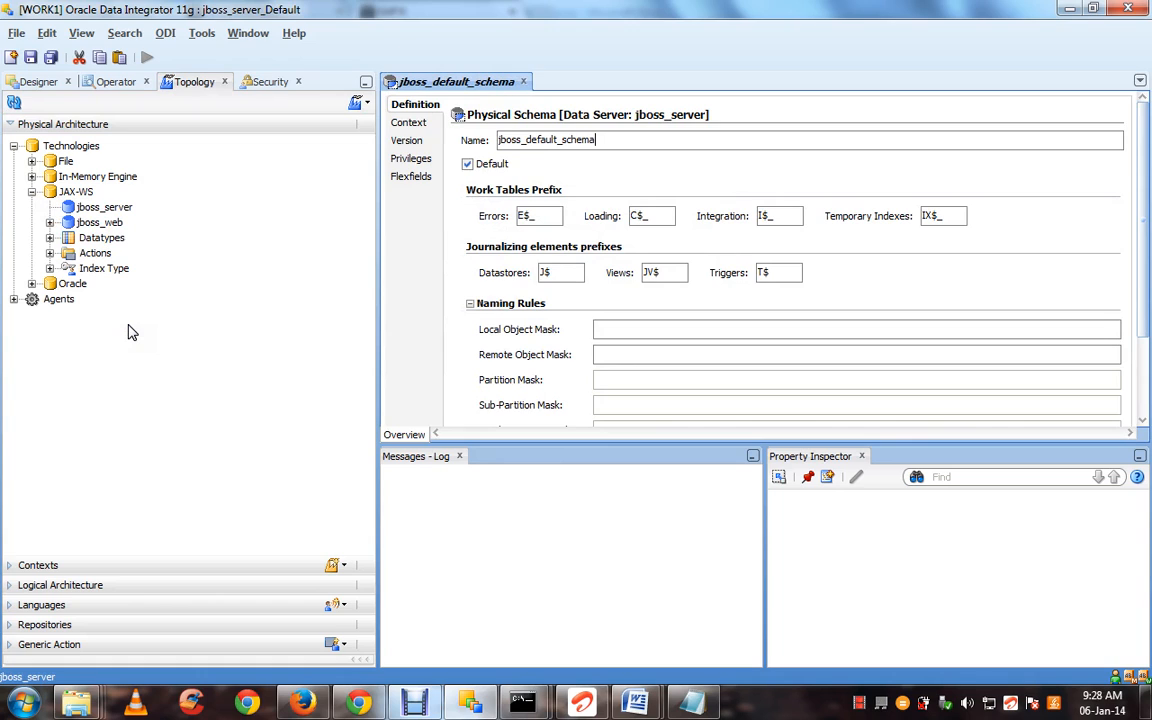
key("ctrl+s")
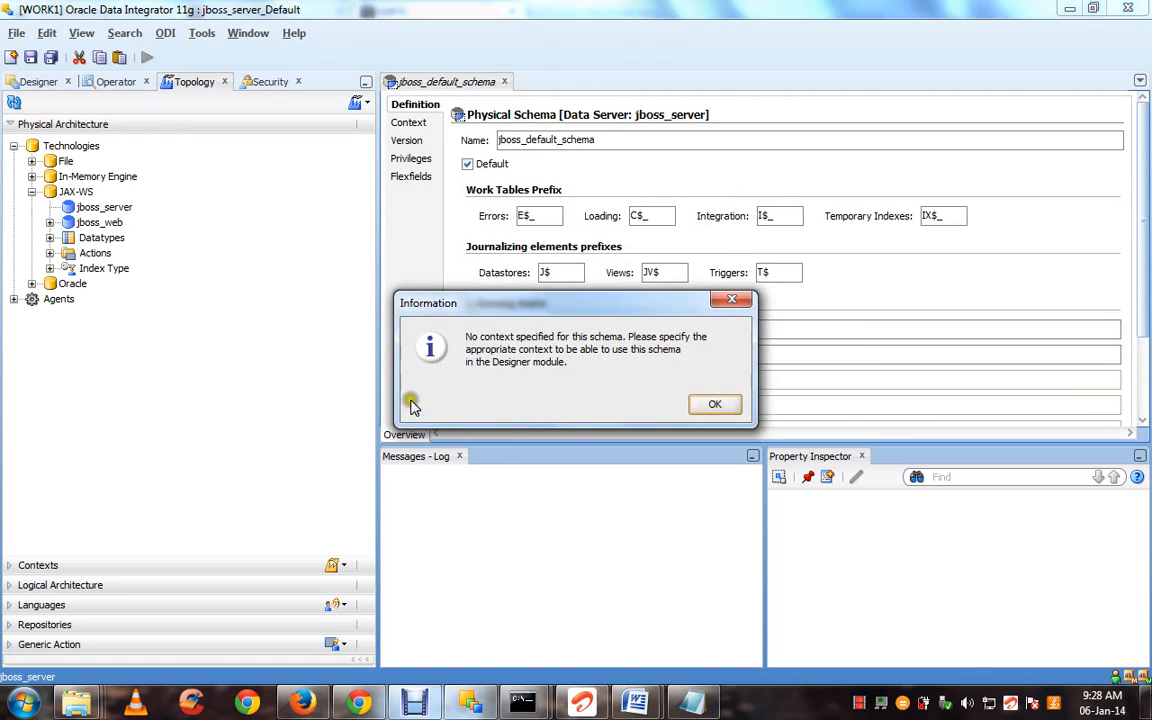
left_click(731, 404)
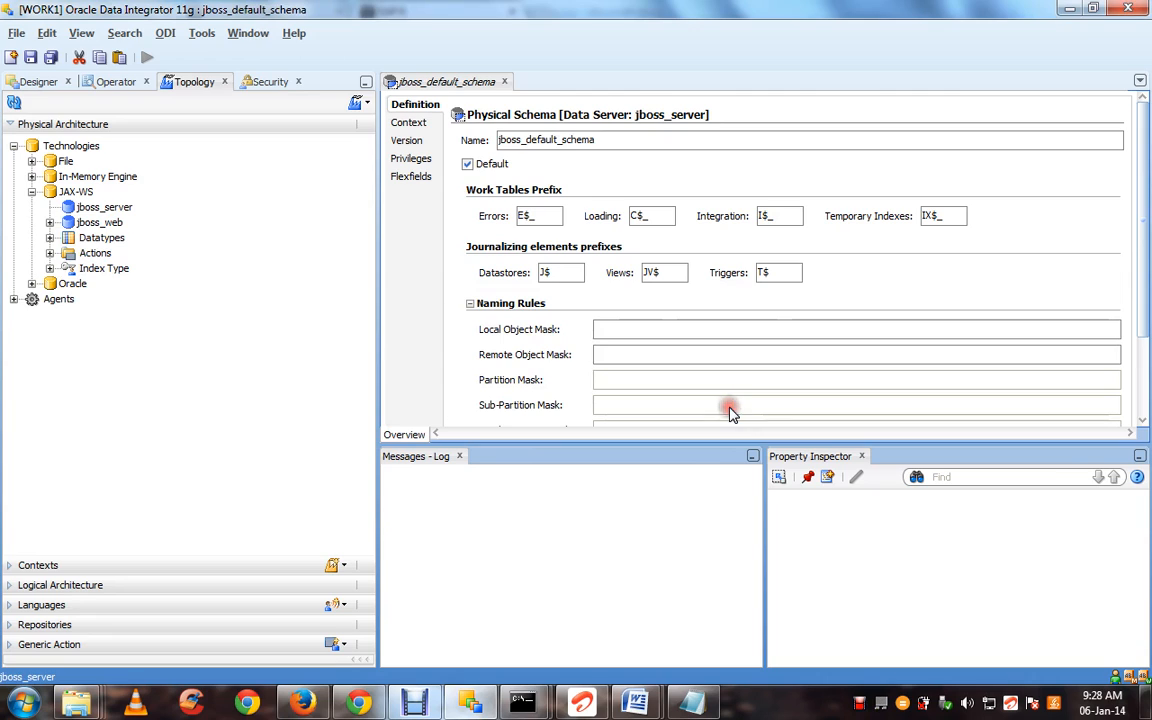
left_click(505, 82)
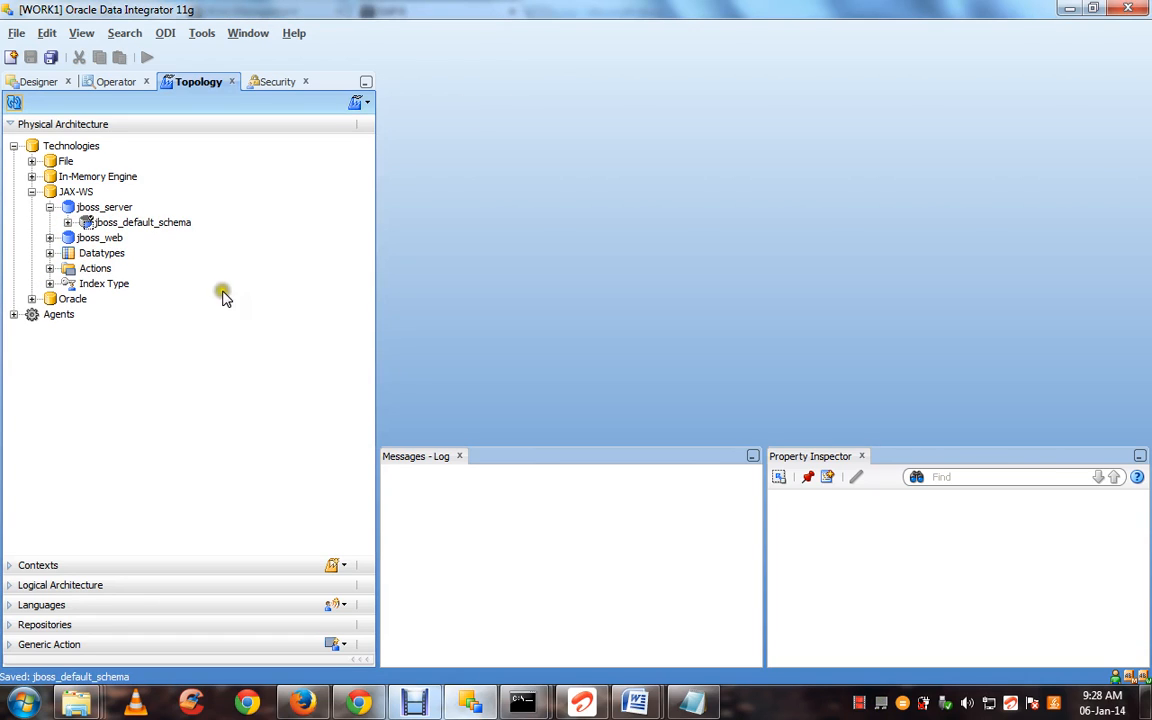
In Logical Architecture, start a new logical schema under JAX-WS
left_click(139, 585)
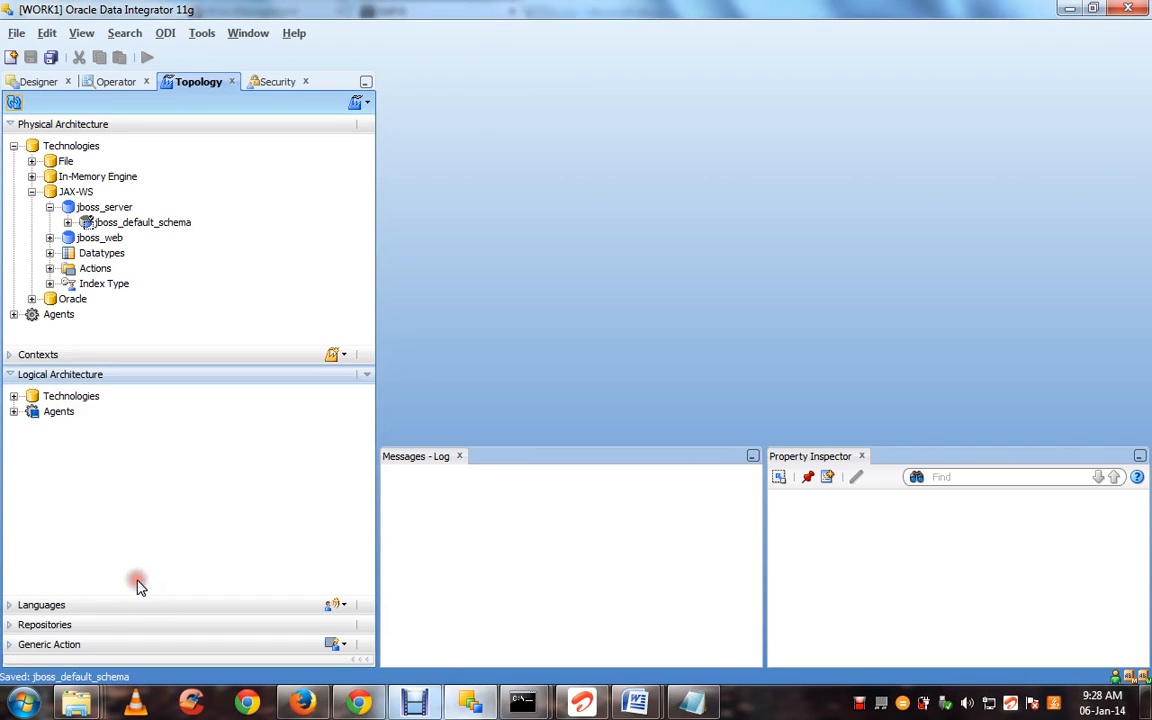
left_click(14, 397)
left_click(31, 442)
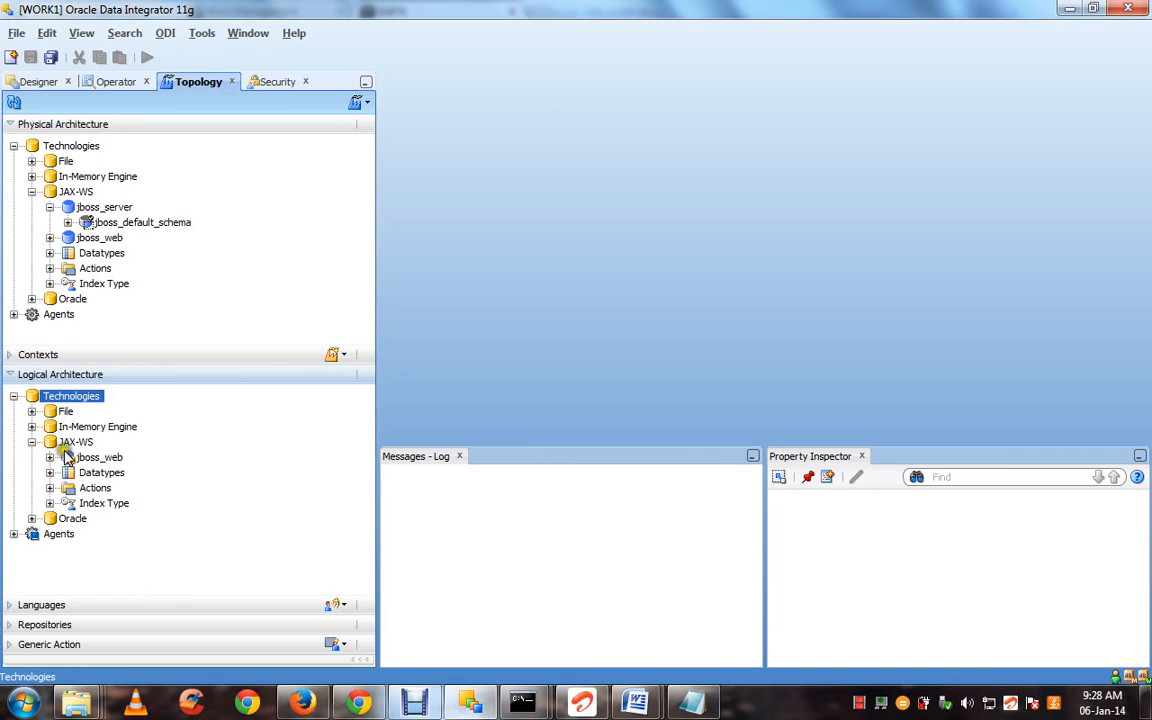
right_click(76, 443)
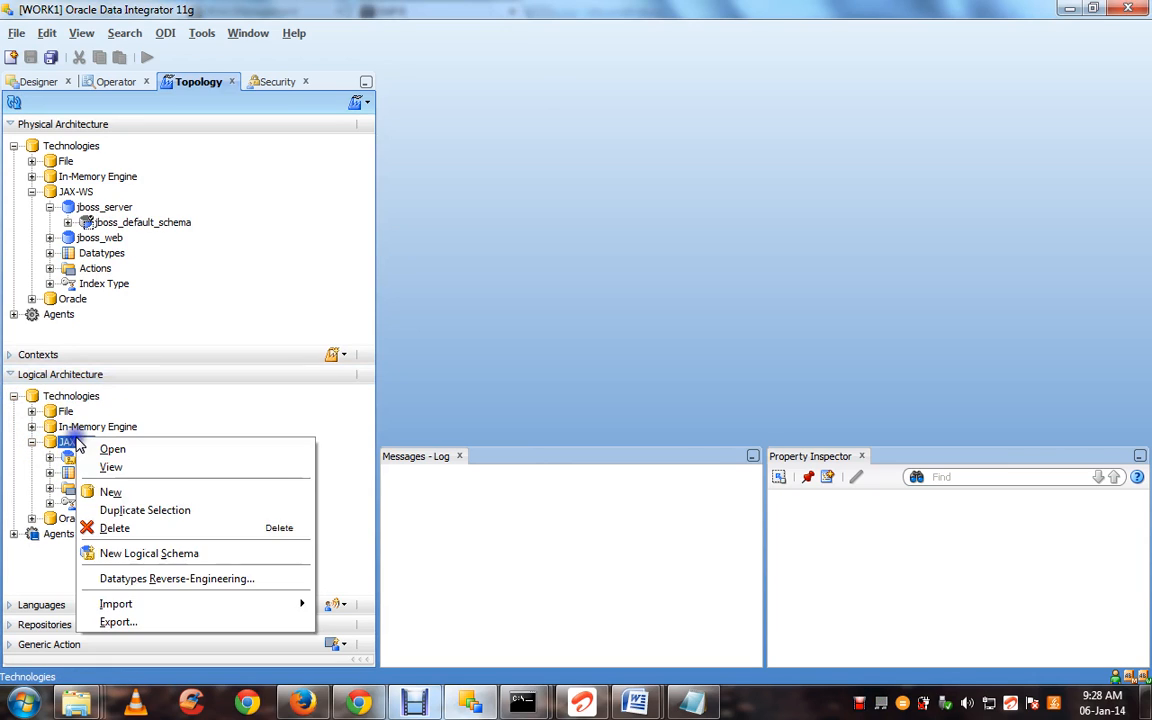
left_click(158, 553)
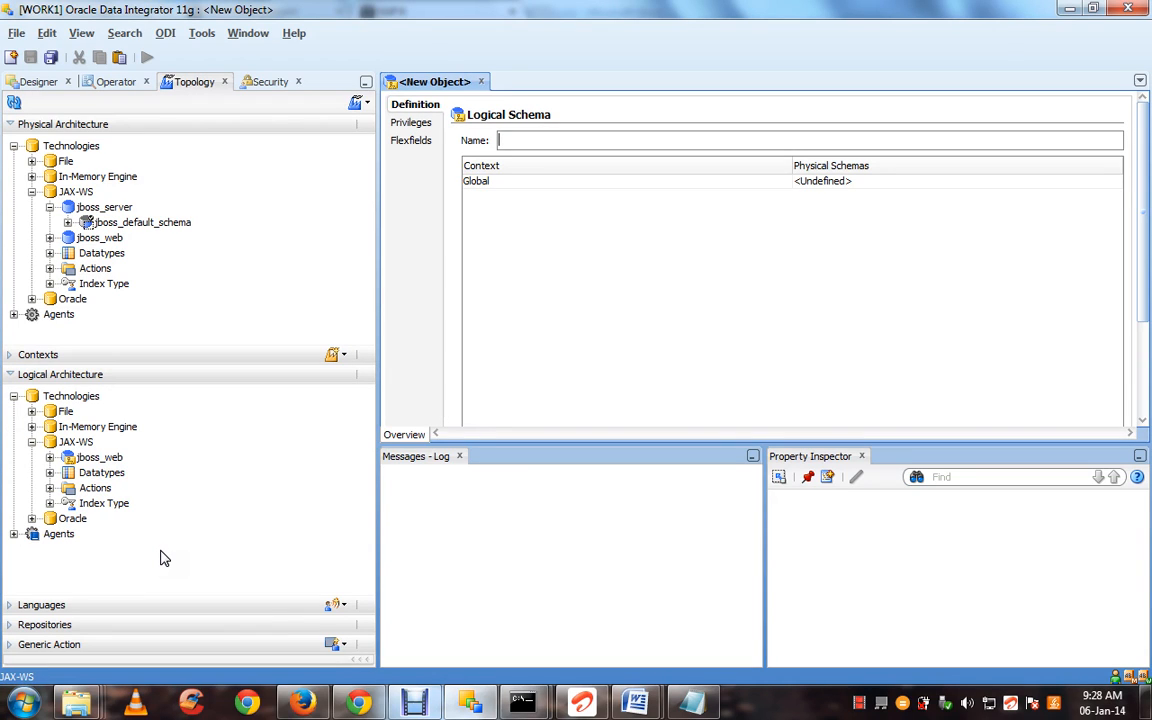
Name it jboss_server, map the Global context to jboss_default_schema, then save and close
type("j")
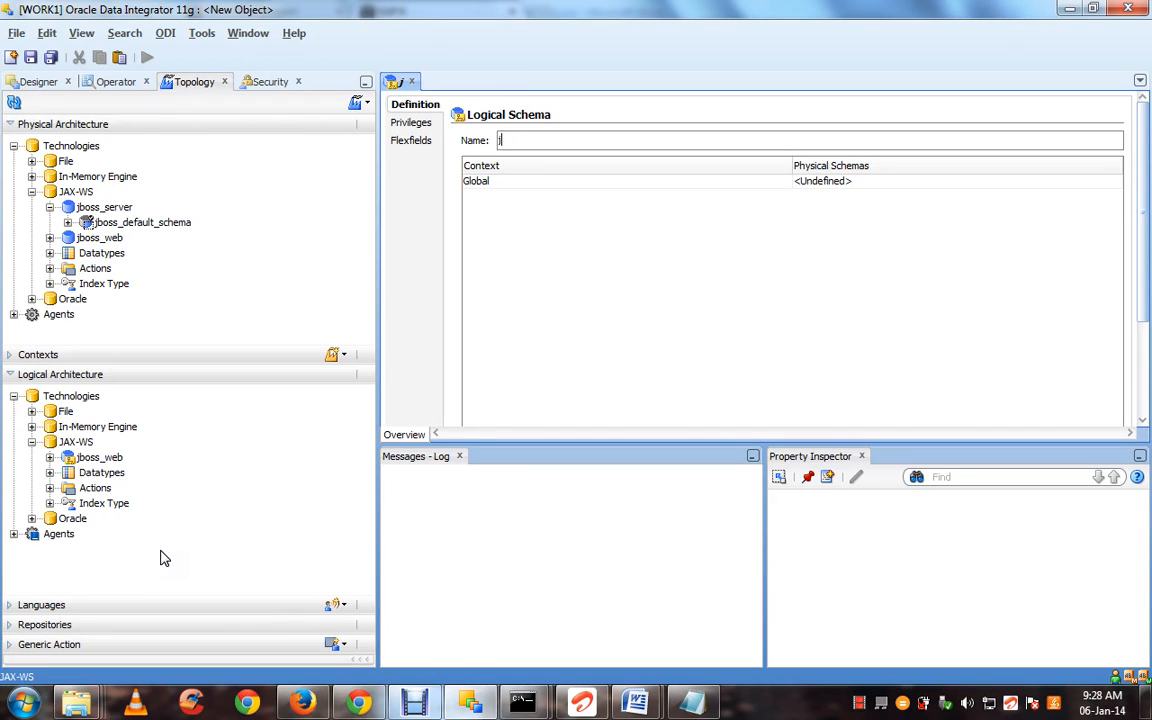
type("boss_server")
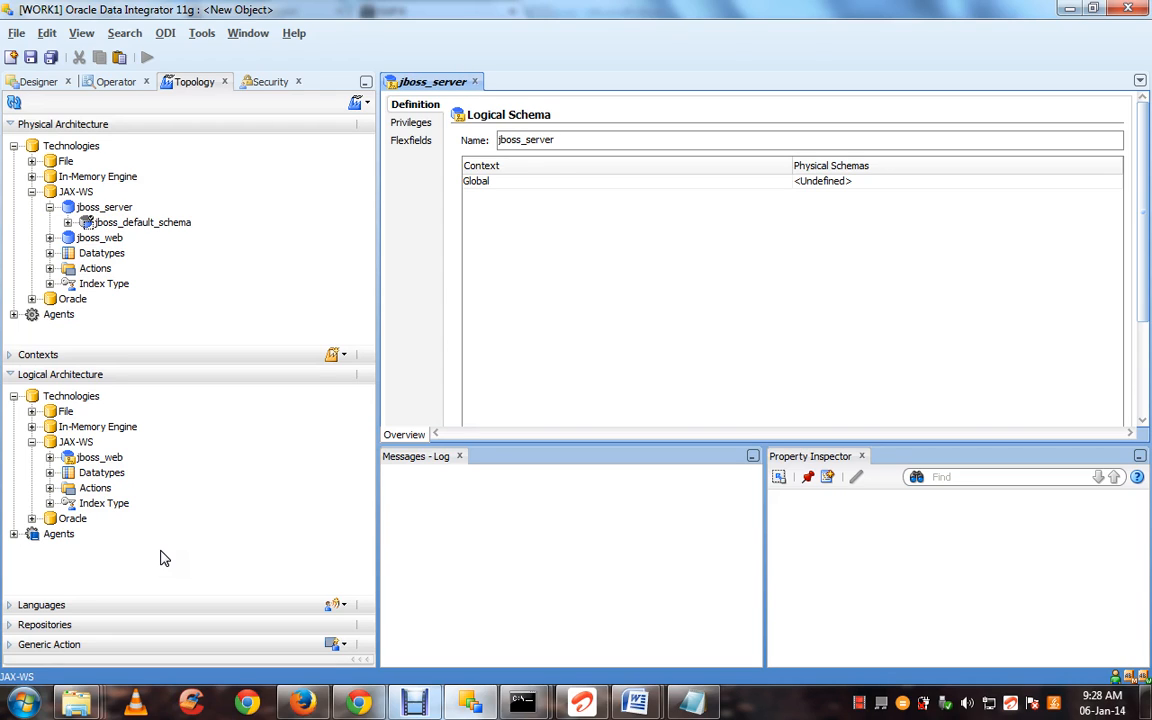
left_click(815, 184)
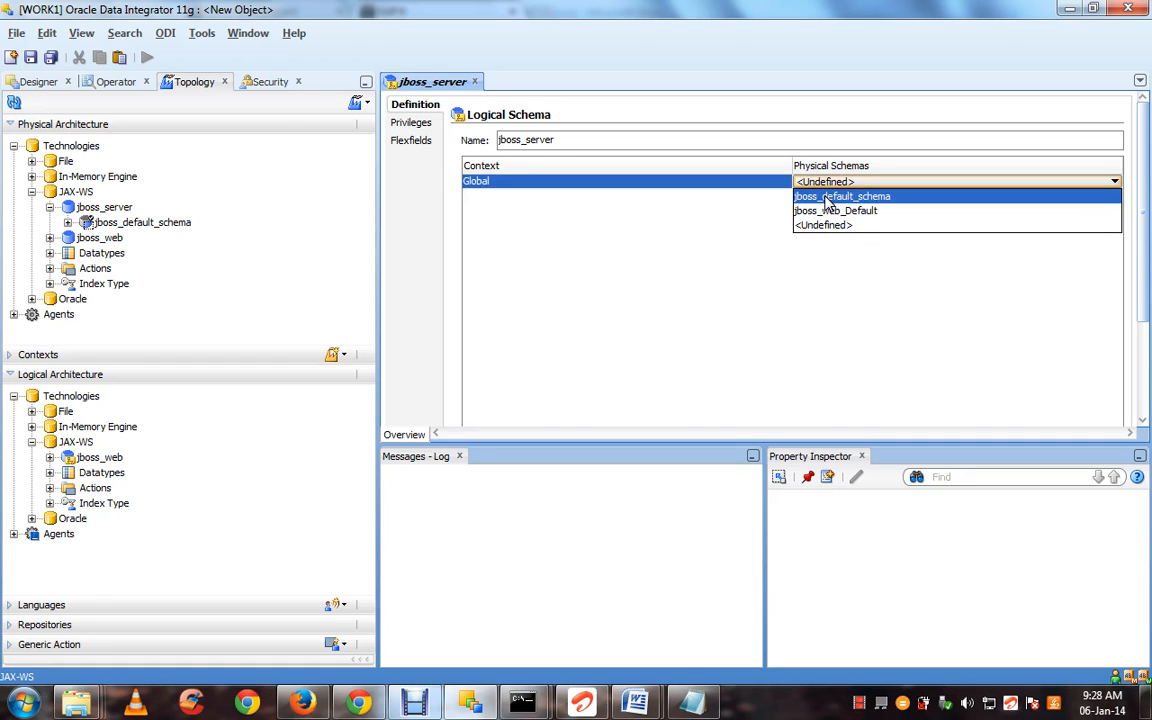
left_click(826, 198)
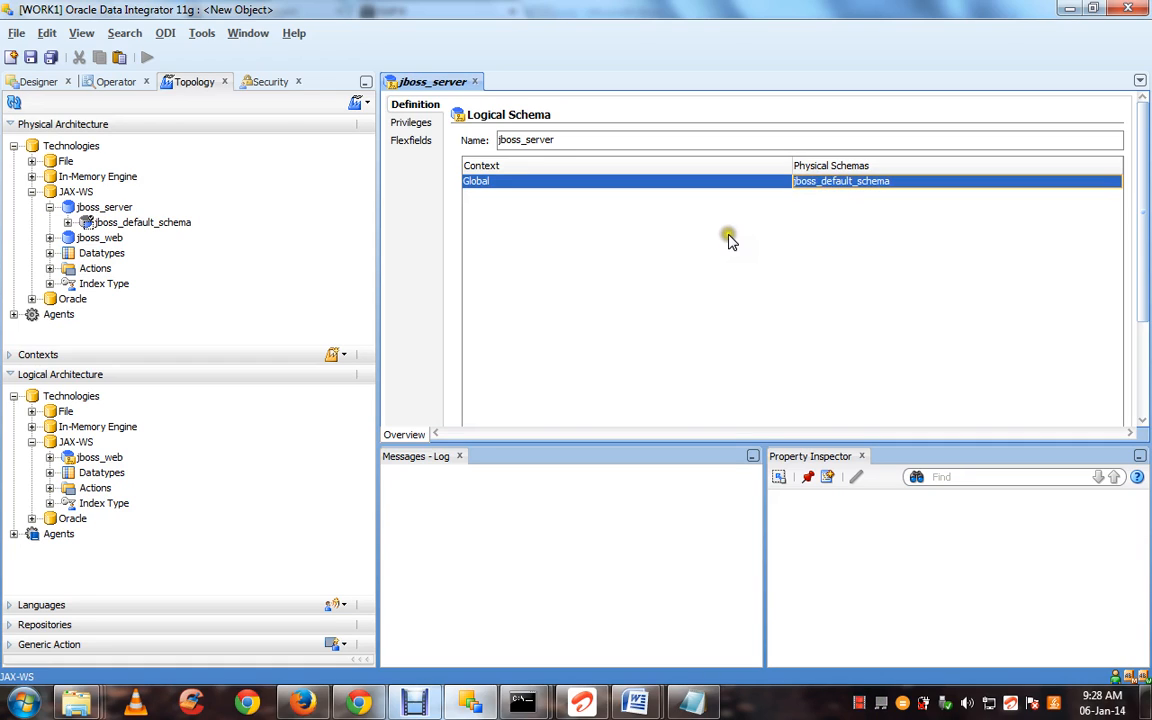
key("ctrl+s")
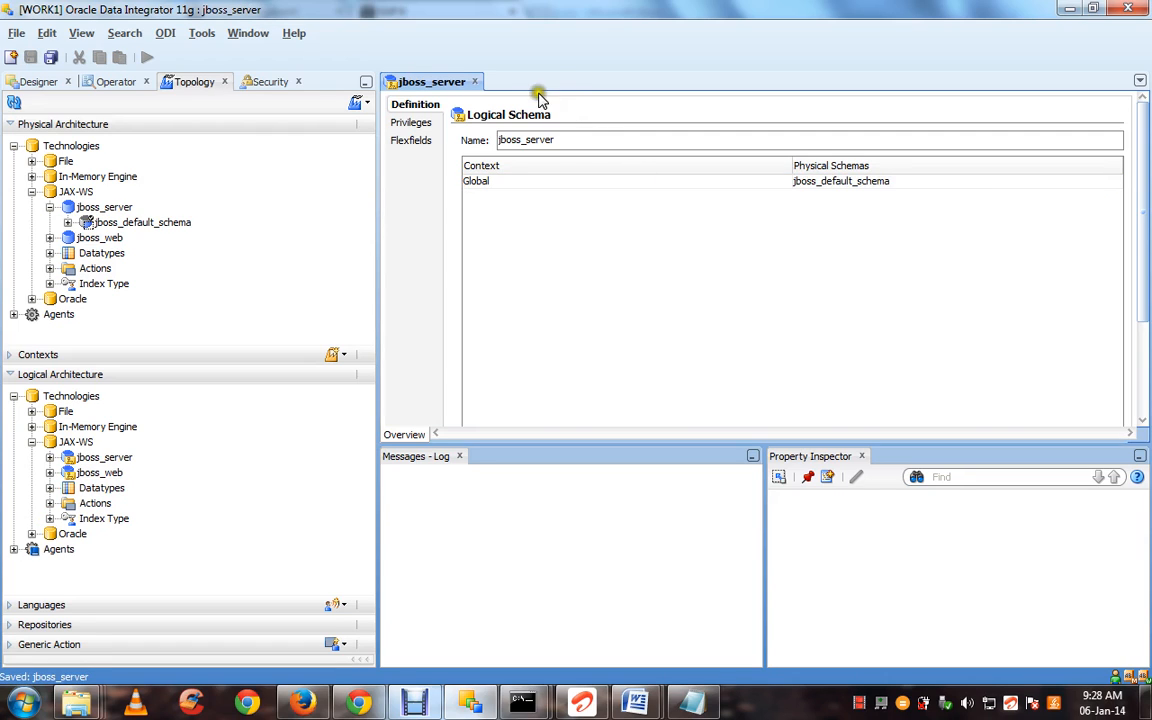
left_click(476, 82)
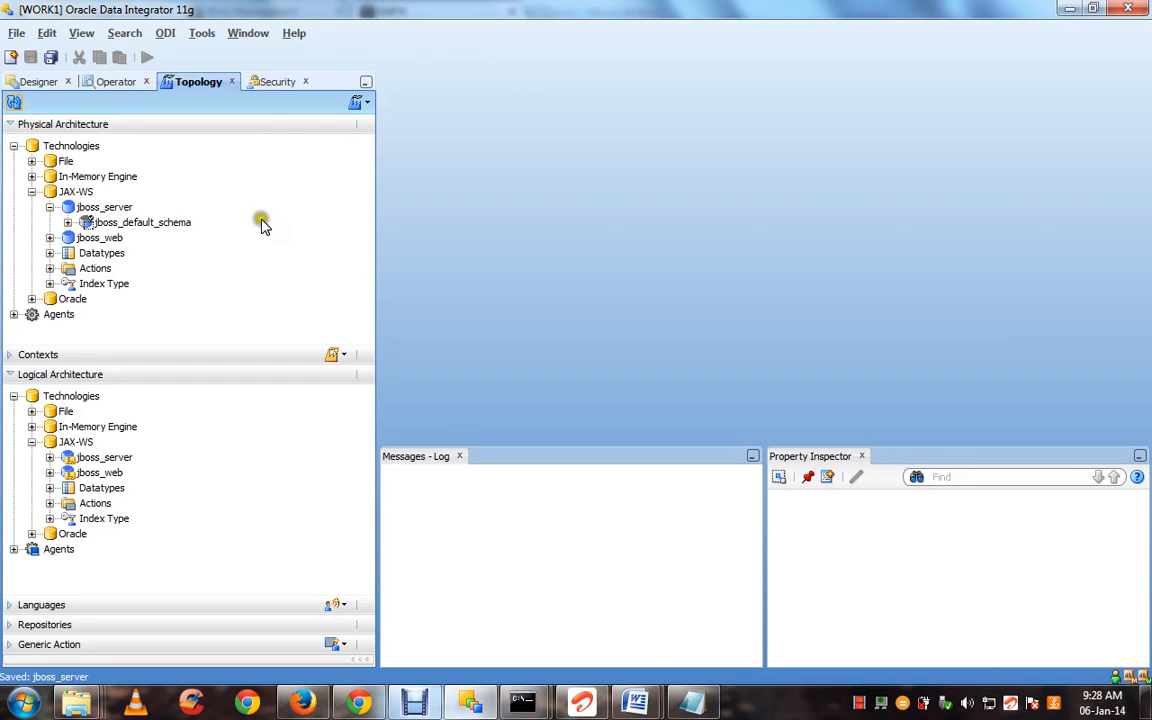
Expand the physical Oracle technology and open the BID01 data server
left_click(28, 314)
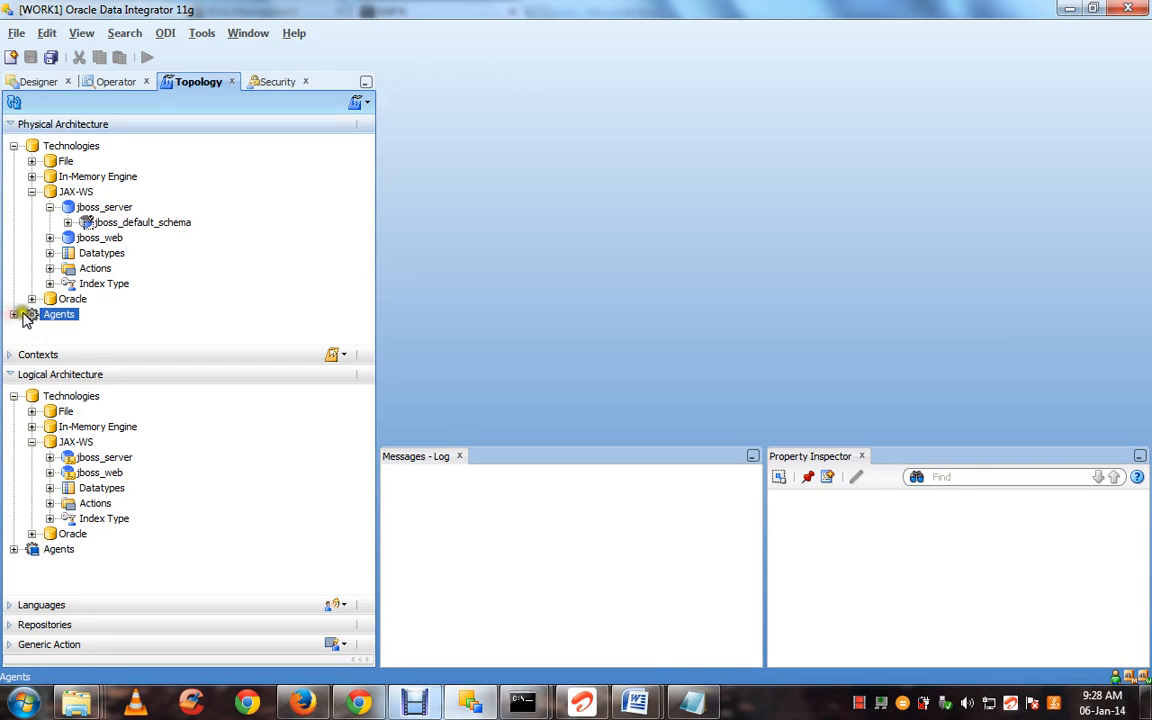
left_click(13, 314)
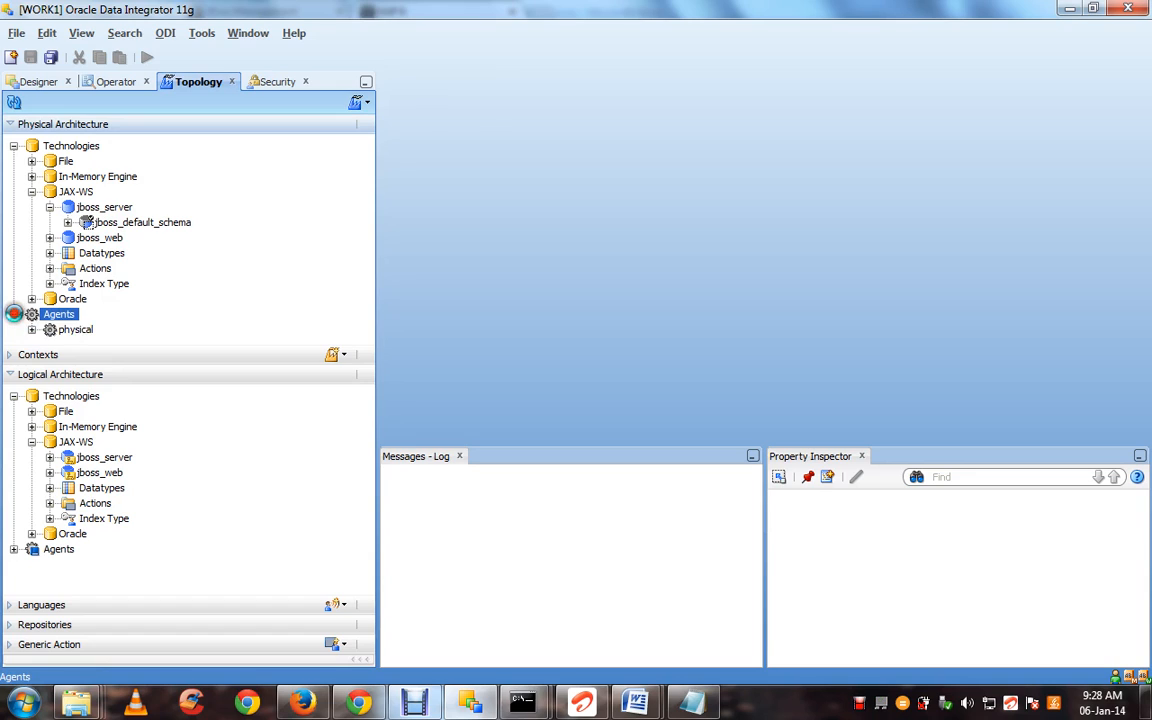
left_click(38, 193)
left_click(31, 192)
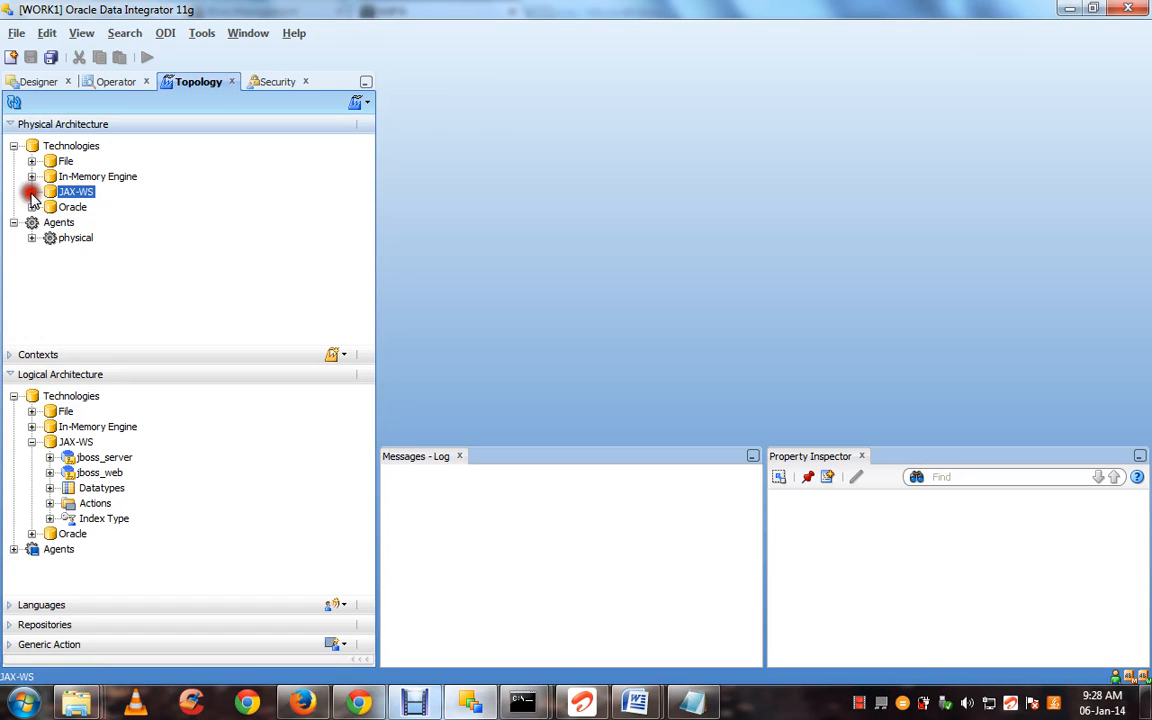
left_click(31, 207)
left_click(49, 222)
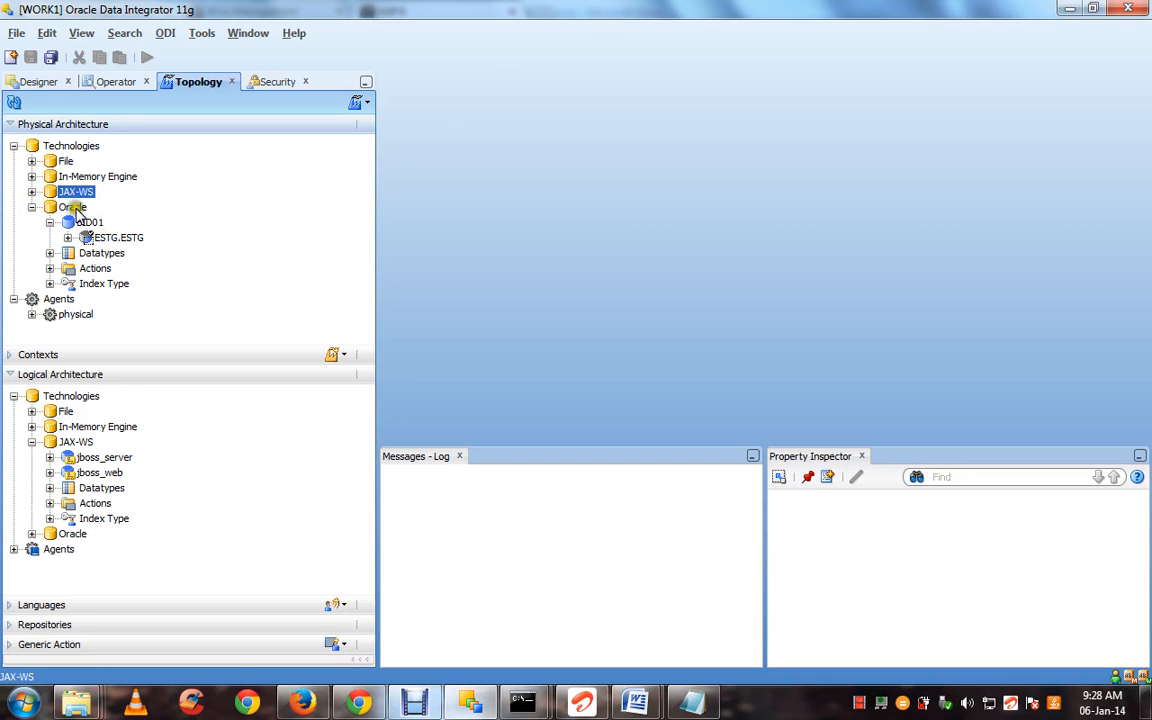
double_click(90, 223)
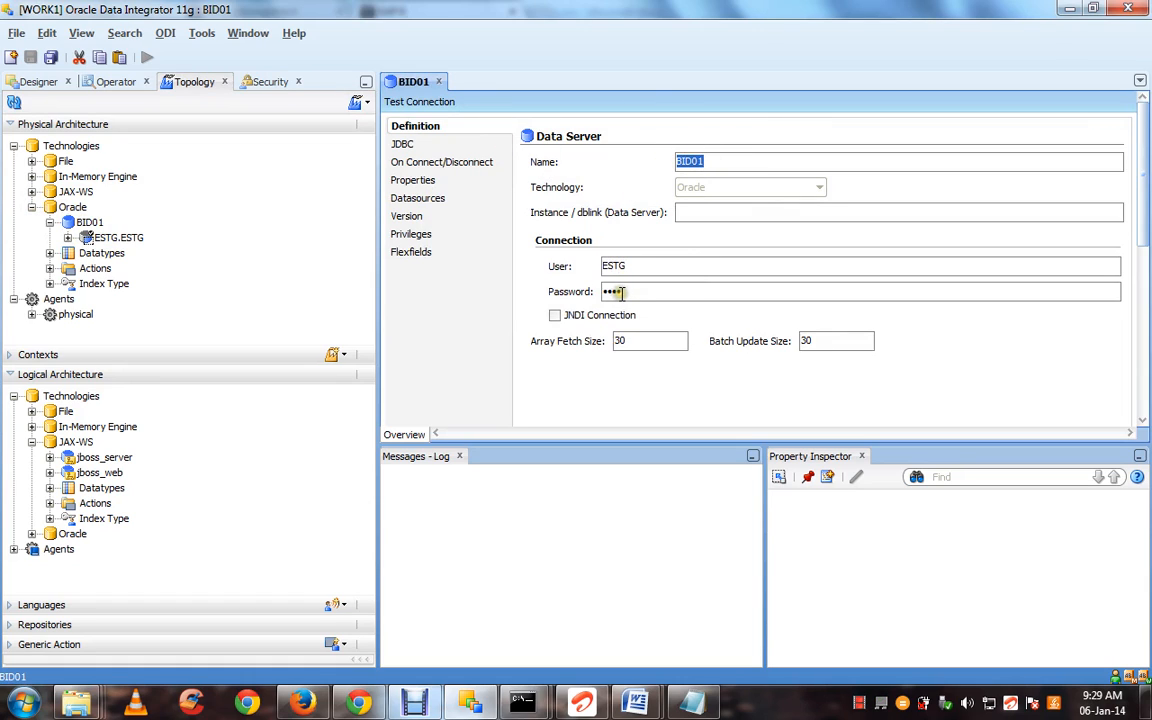
Show BID01's JDBC page and select the full JDBC connection URL
left_click(403, 144)
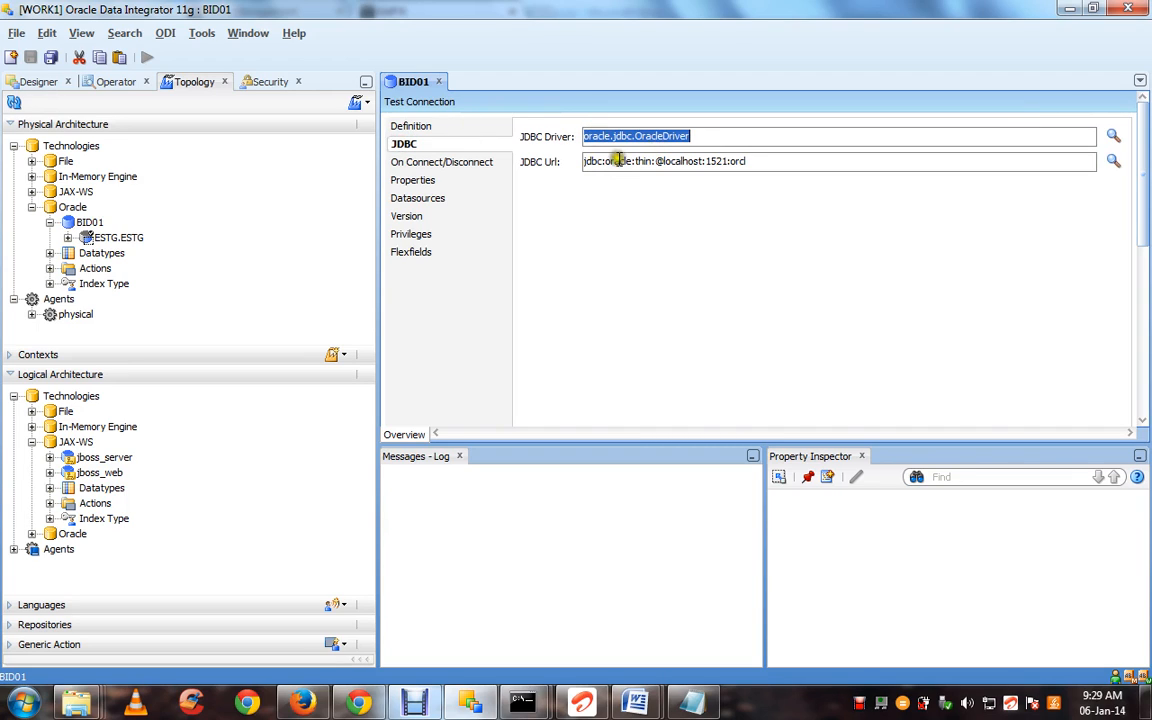
left_click_drag(750, 165, 527, 160)
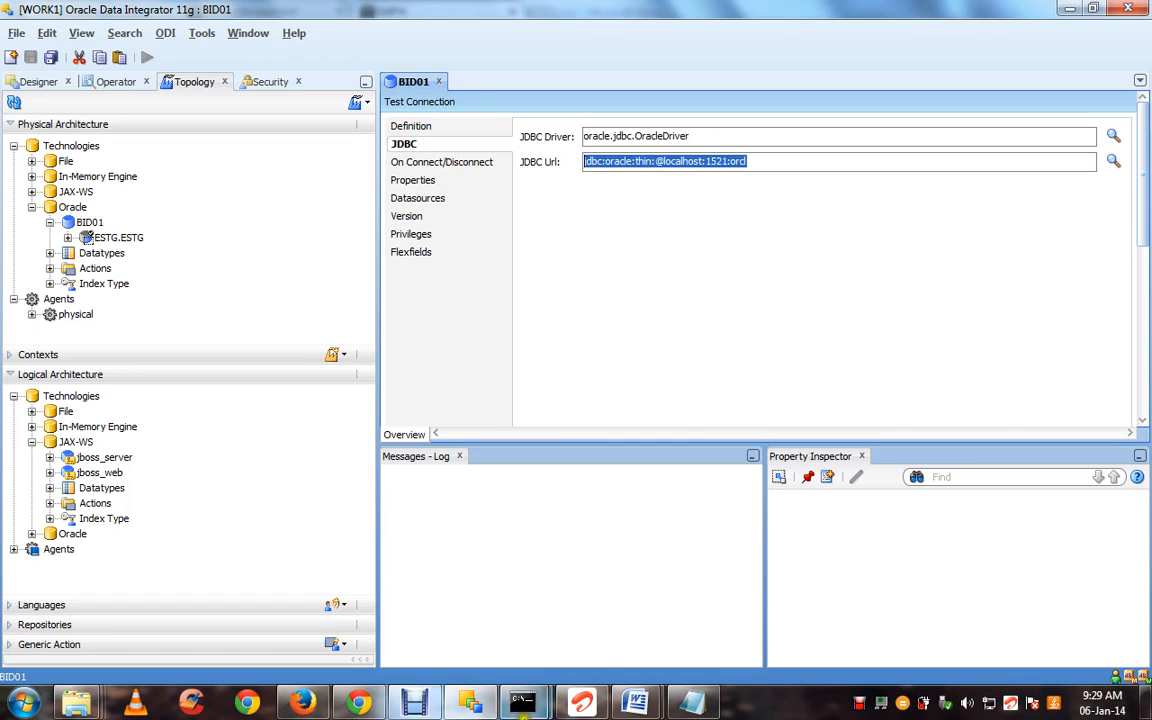
mouse_move(521, 706)
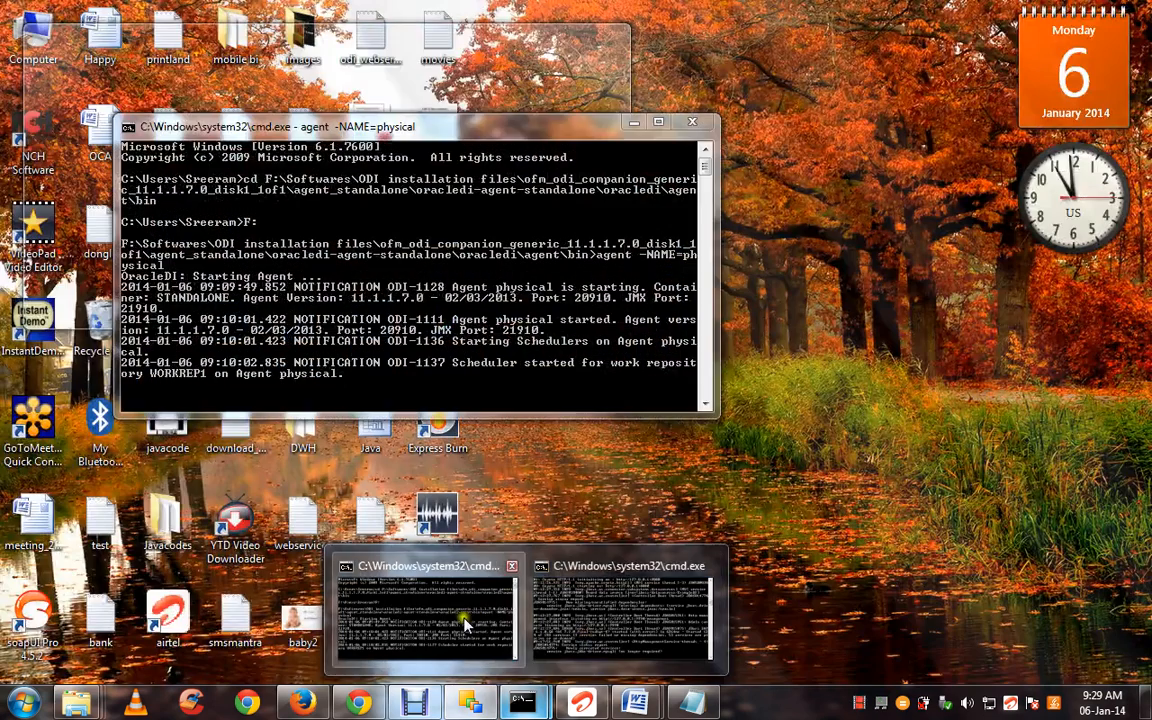
Check the agent console, then test the physical agent successfully and close its editor
left_click(466, 624)
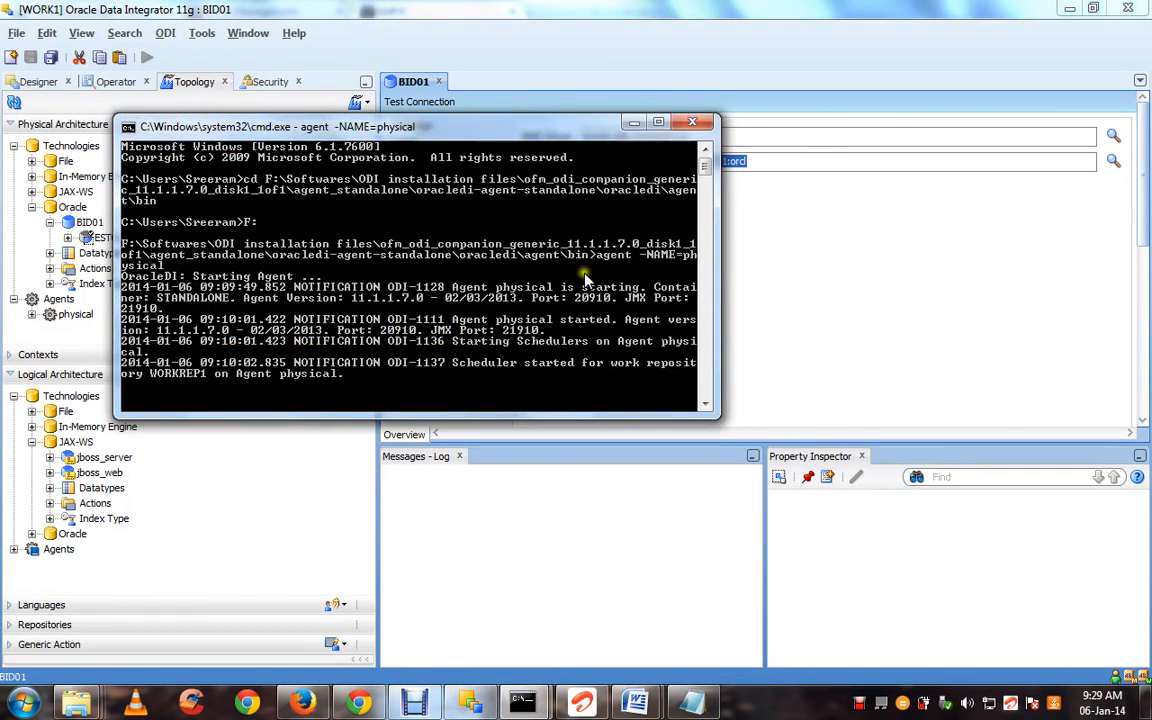
left_click(791, 310)
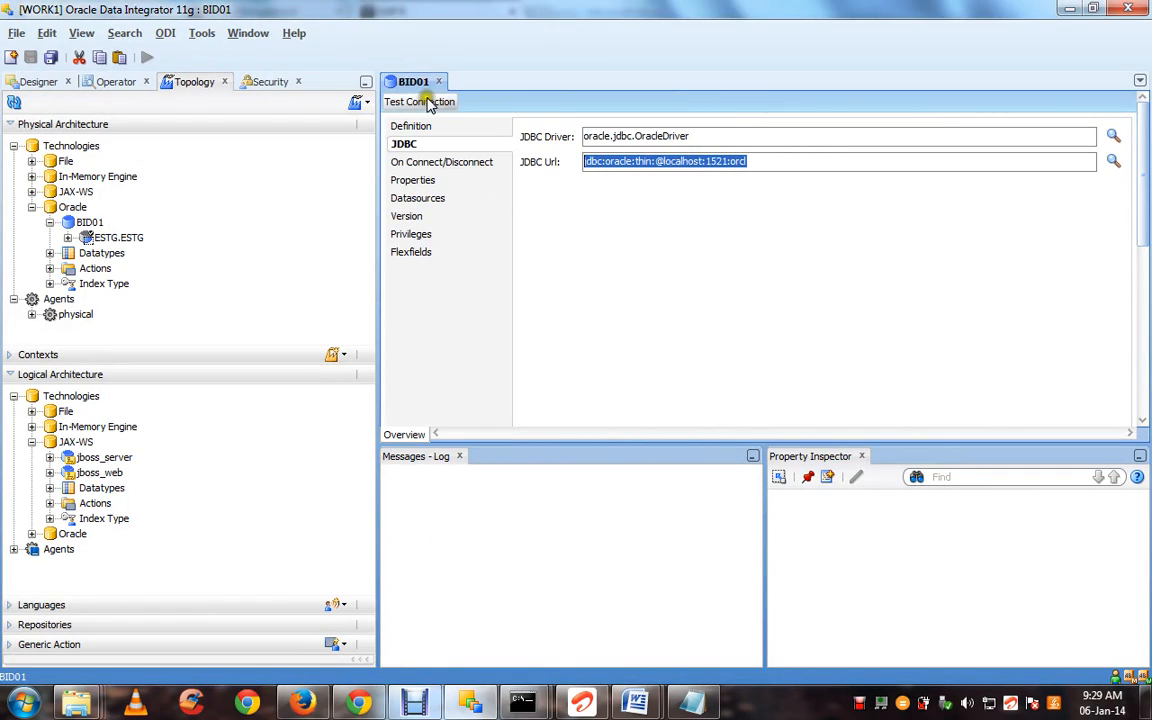
double_click(75, 314)
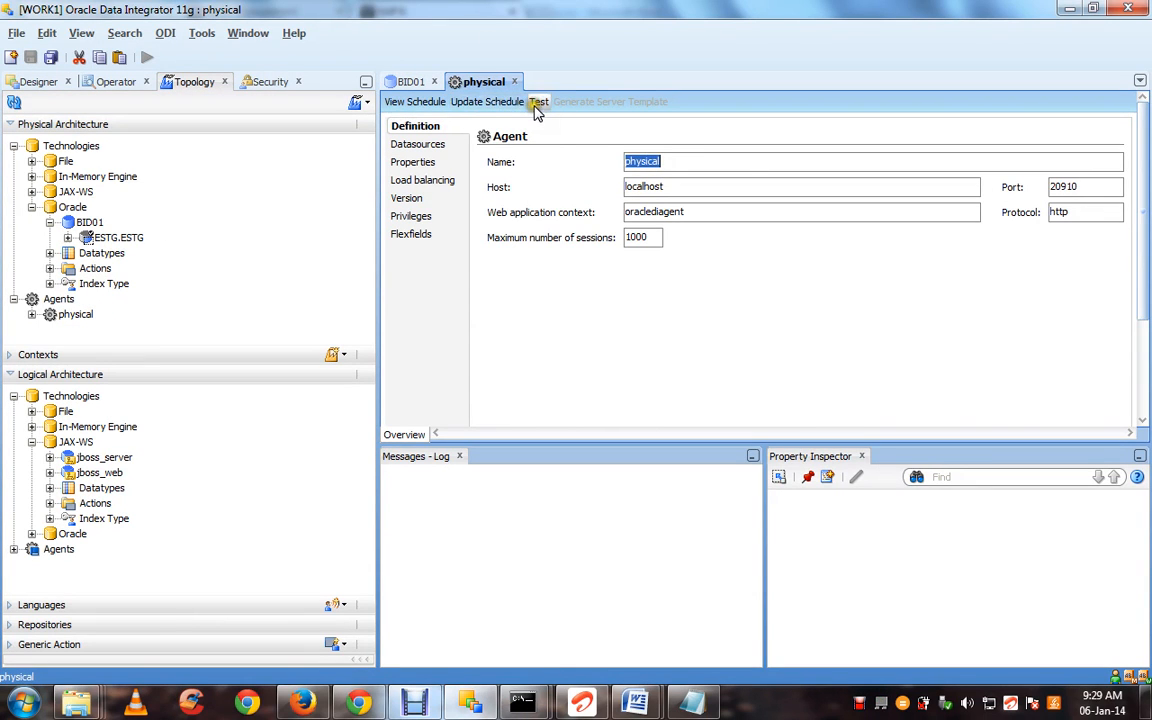
left_click(537, 106)
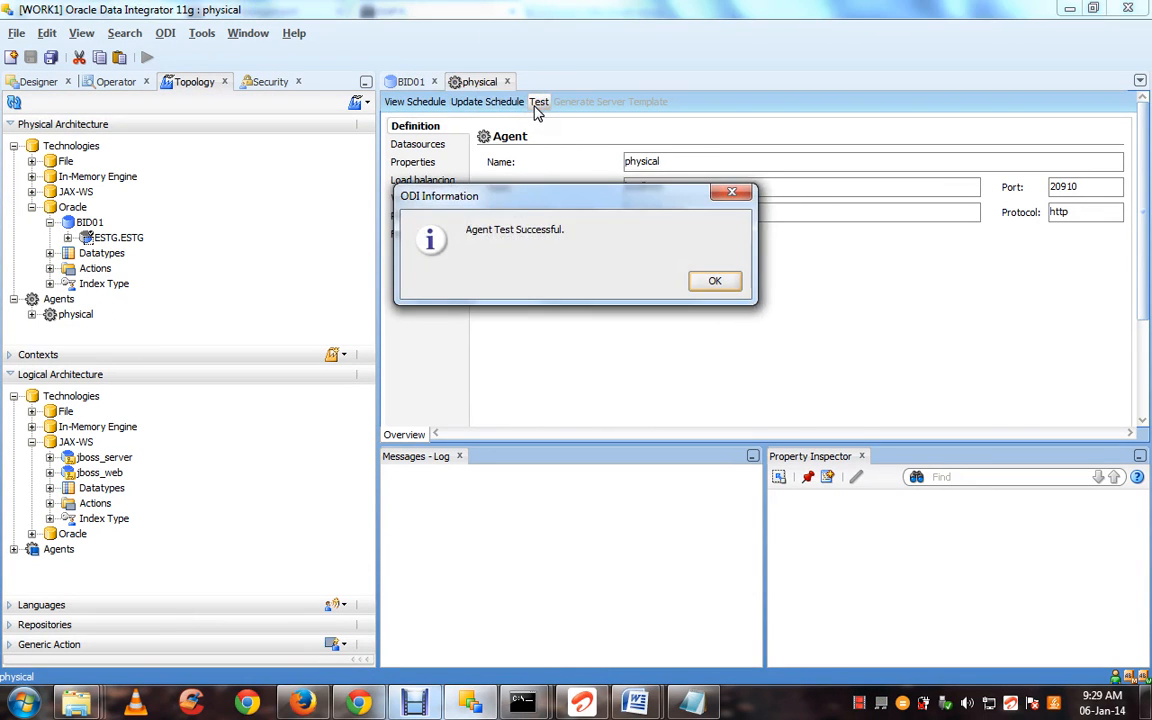
left_click(706, 283)
left_click(507, 81)
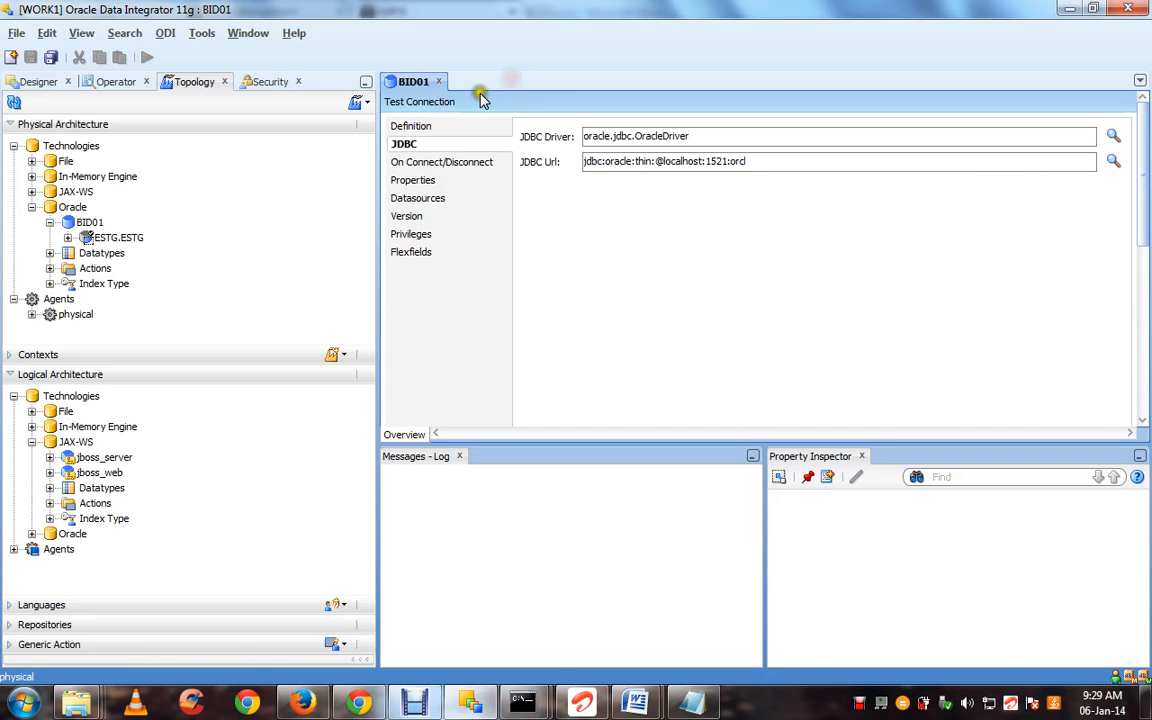
Test BID01's connection through the physical agent and confirm it succeeds
left_click(442, 99)
left_click(606, 266)
left_click(606, 297)
left_click(608, 295)
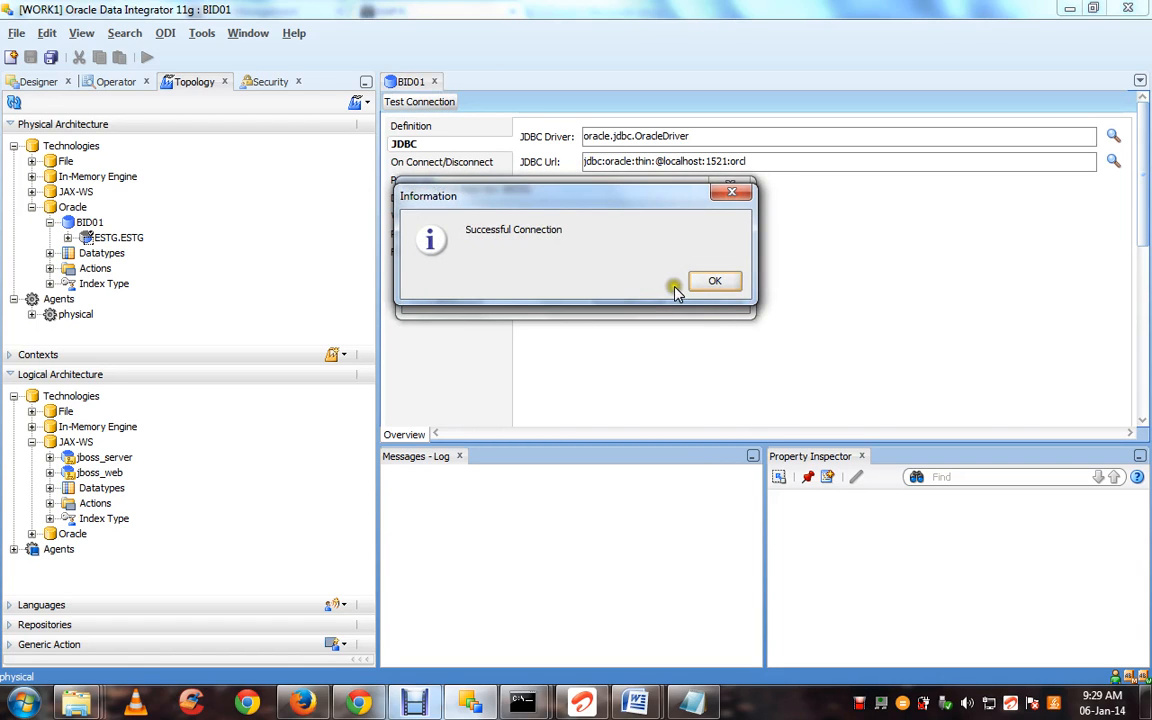
left_click(713, 284)
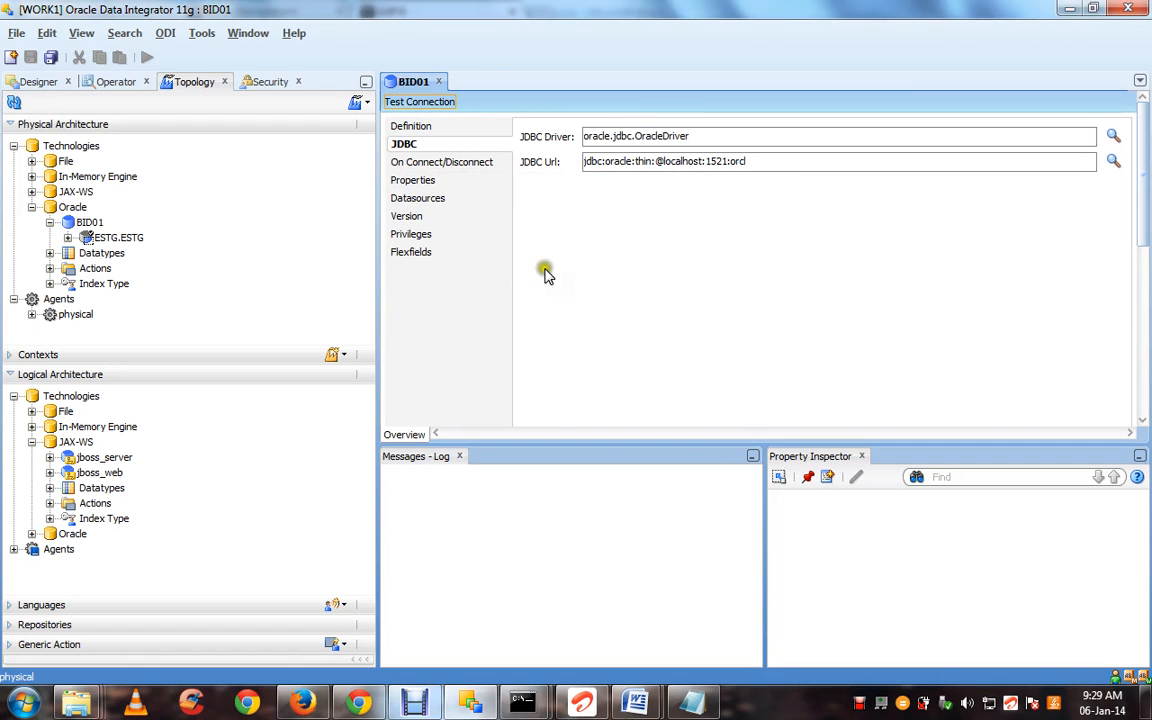
Expand the Oracle trees to show BID01's ESTG.ESTG physical schema and the Oracle logical schemas
left_click(32, 207)
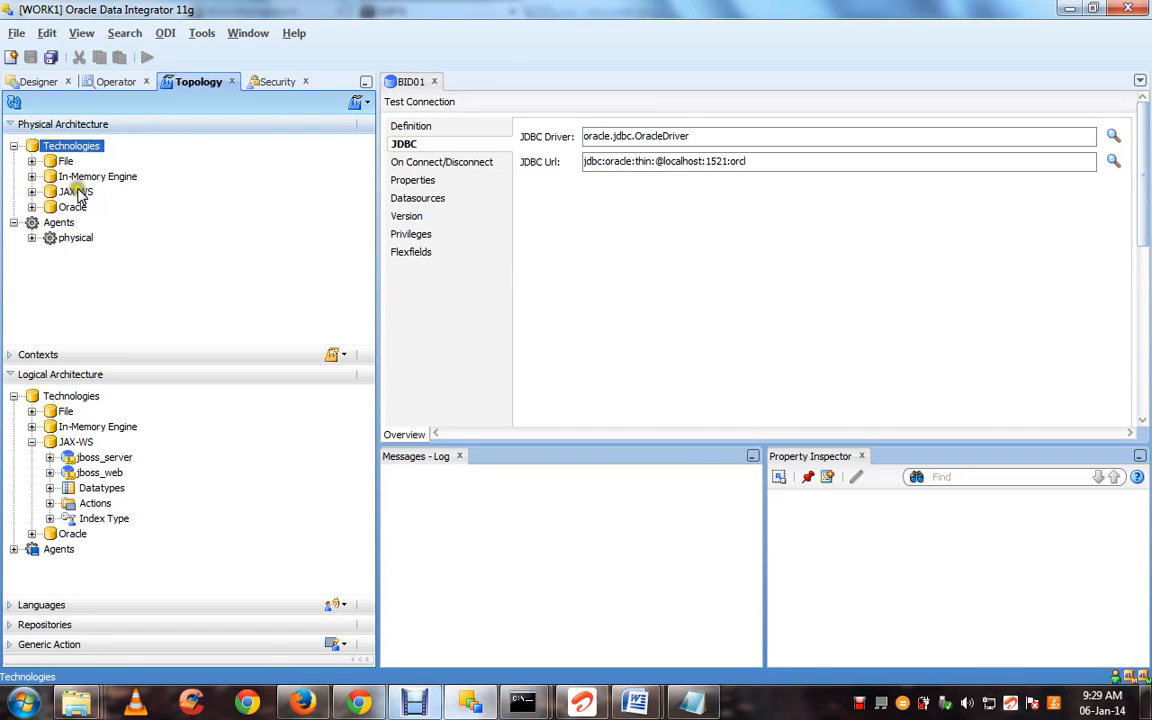
left_click(77, 191)
left_click(78, 207)
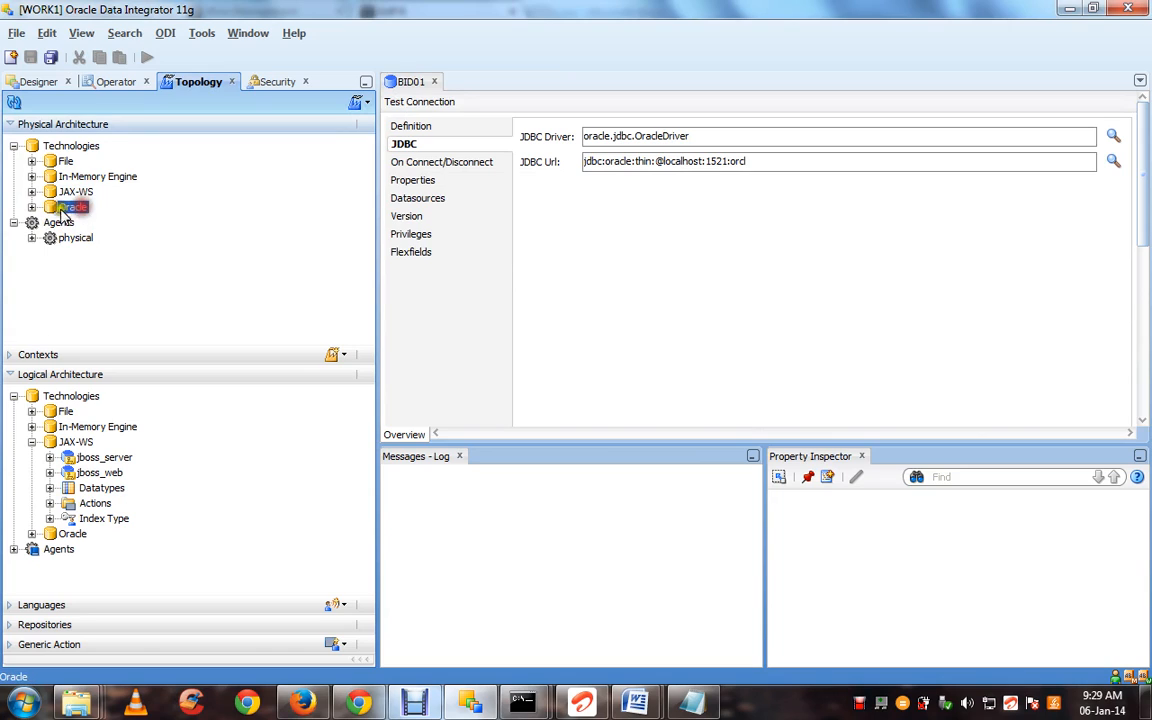
left_click(32, 207)
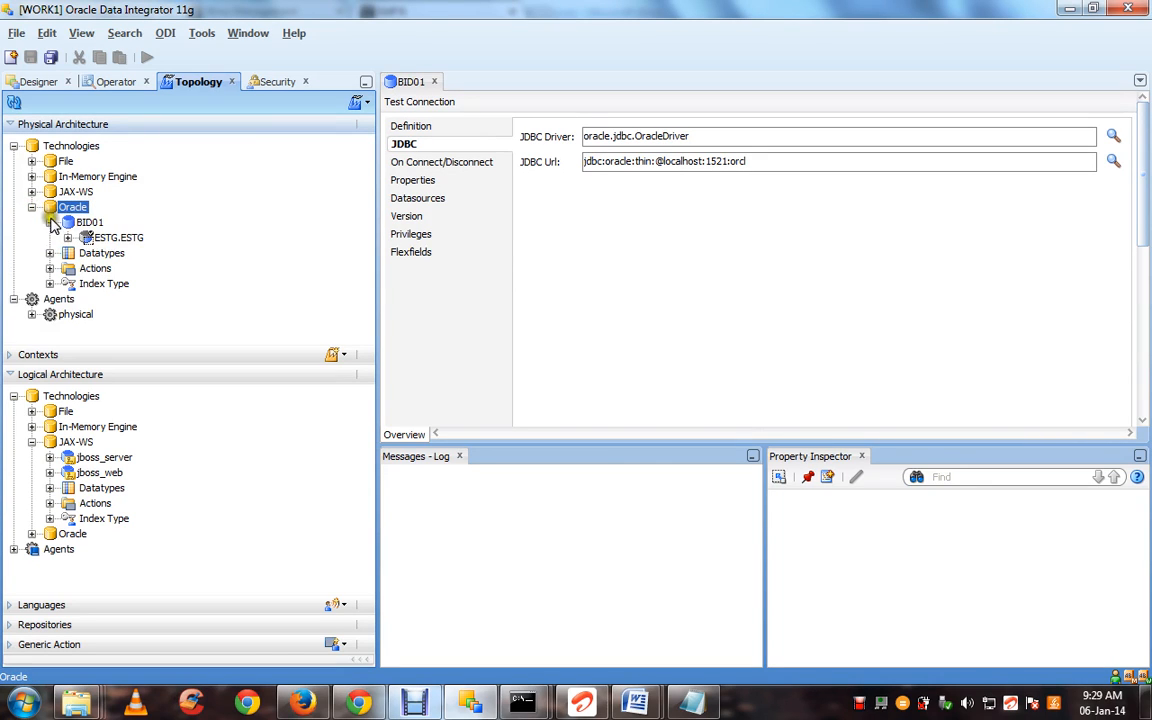
left_click(50, 222)
left_click(80, 223)
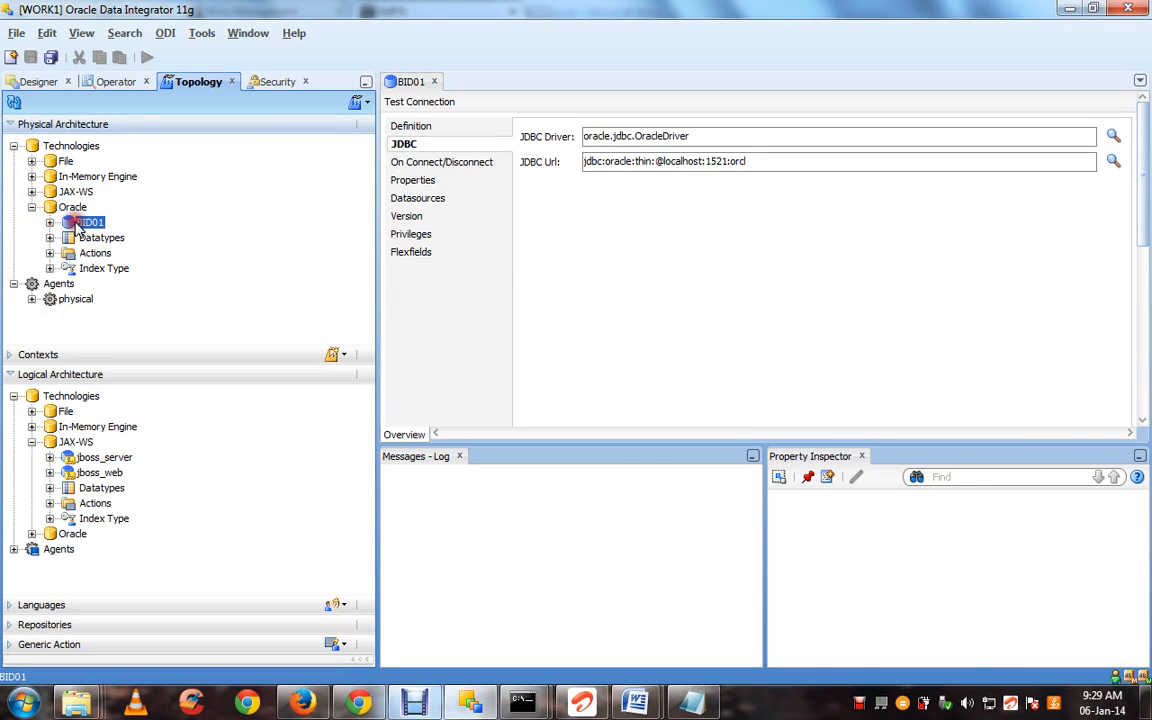
left_click(31, 442)
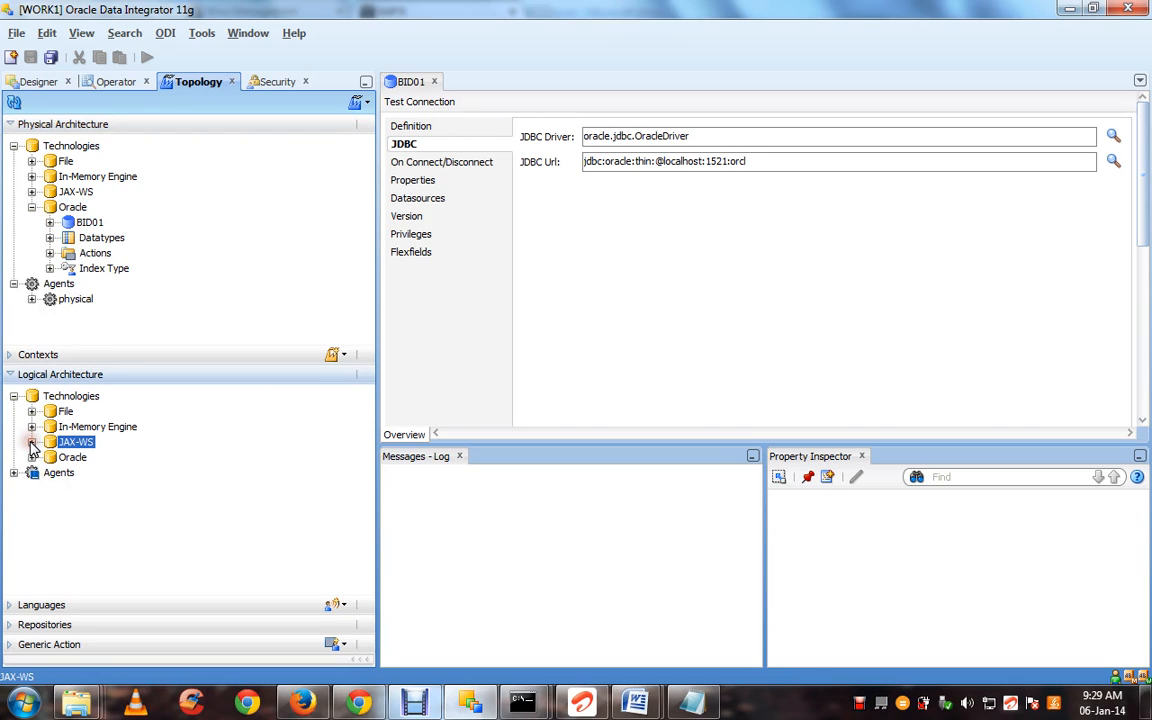
left_click(31, 457)
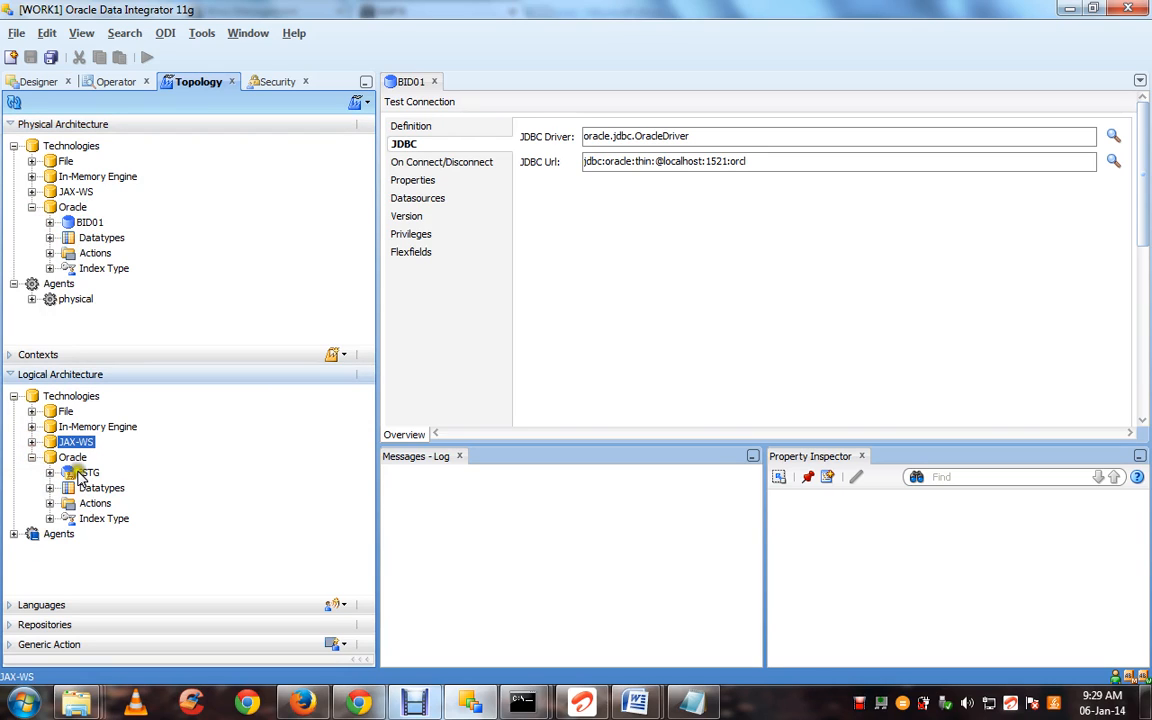
left_click(87, 223)
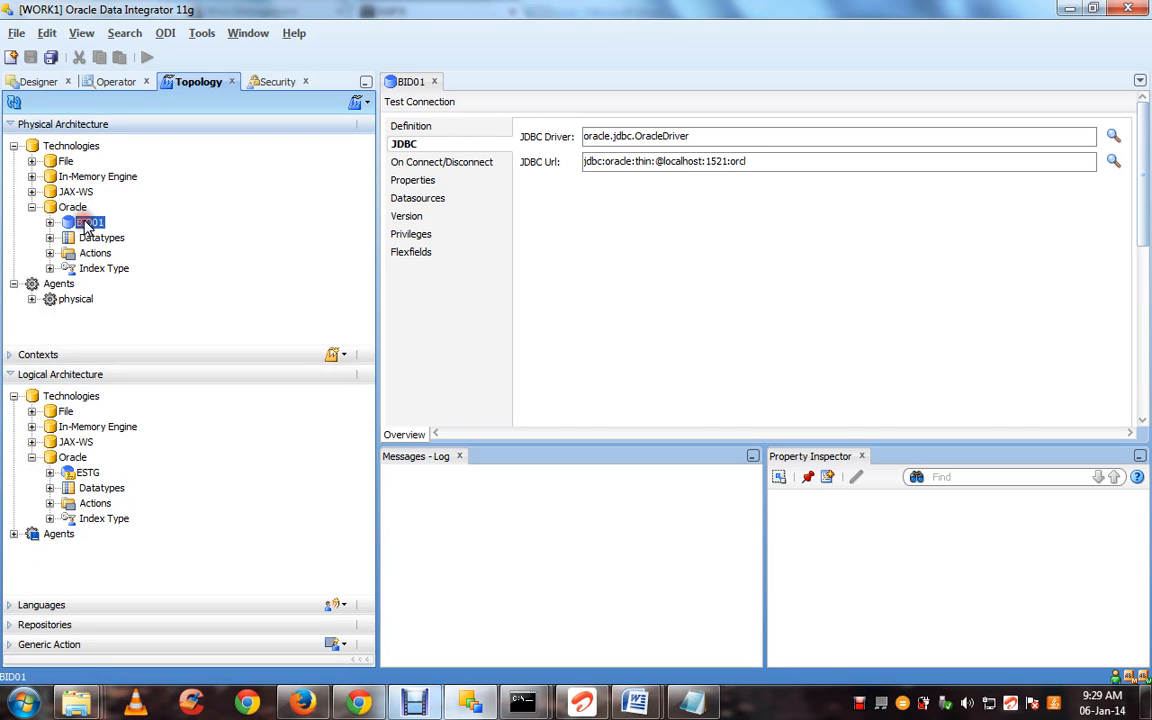
left_click(49, 222)
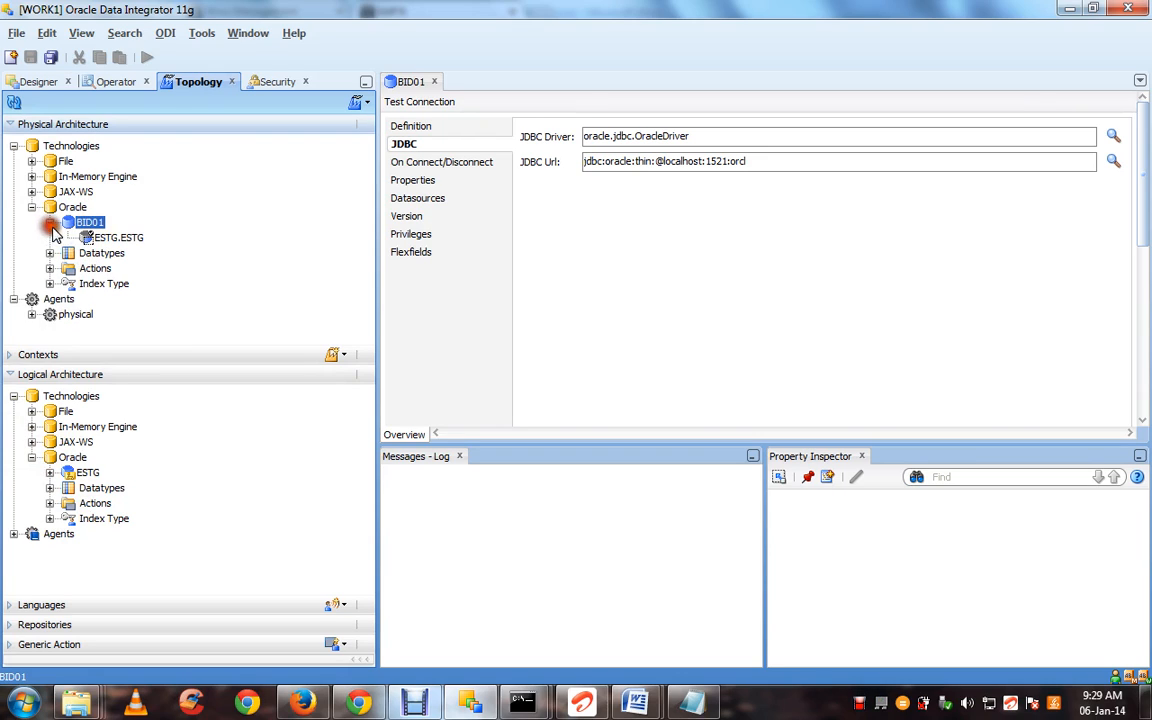
left_click(105, 238)
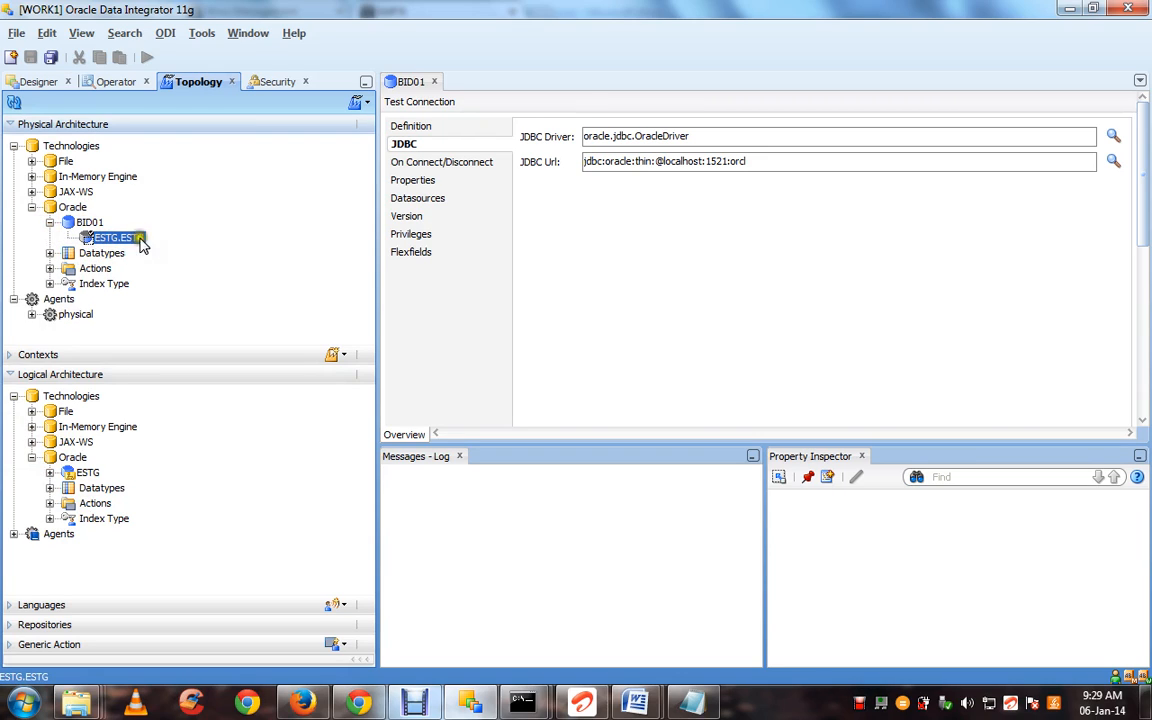
Review BID01's Definition and JDBC pages, then open the ESTG logical schema
left_click(84, 473)
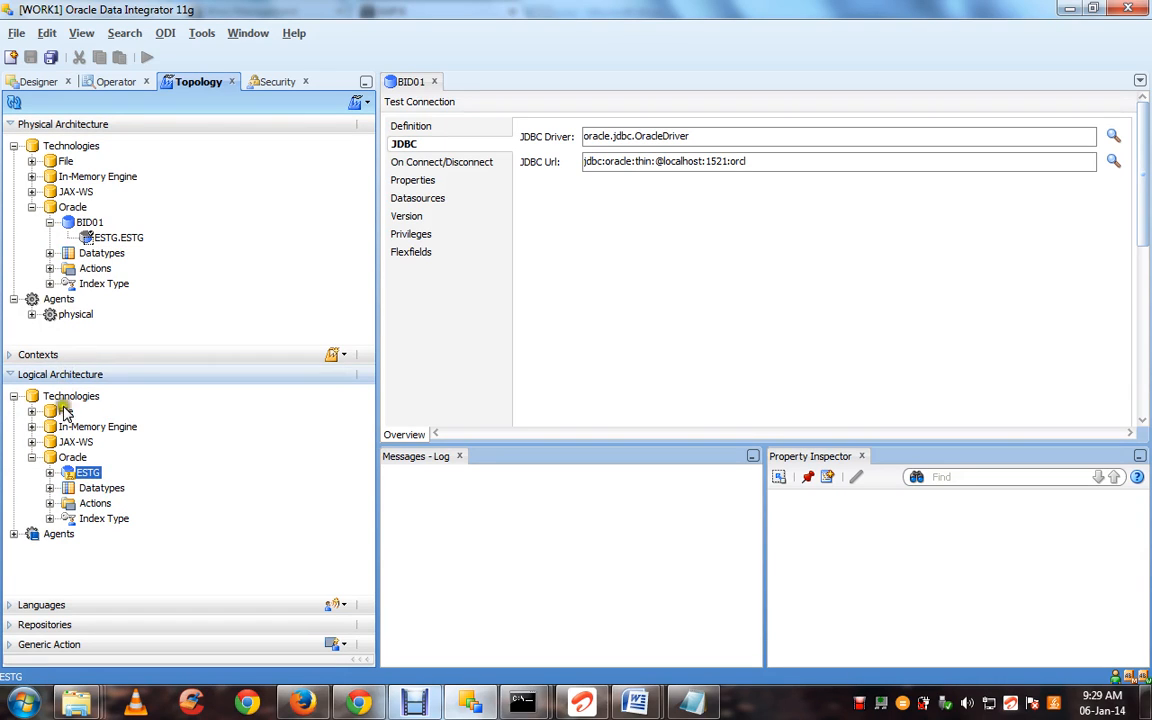
left_click(82, 475)
left_click(90, 222)
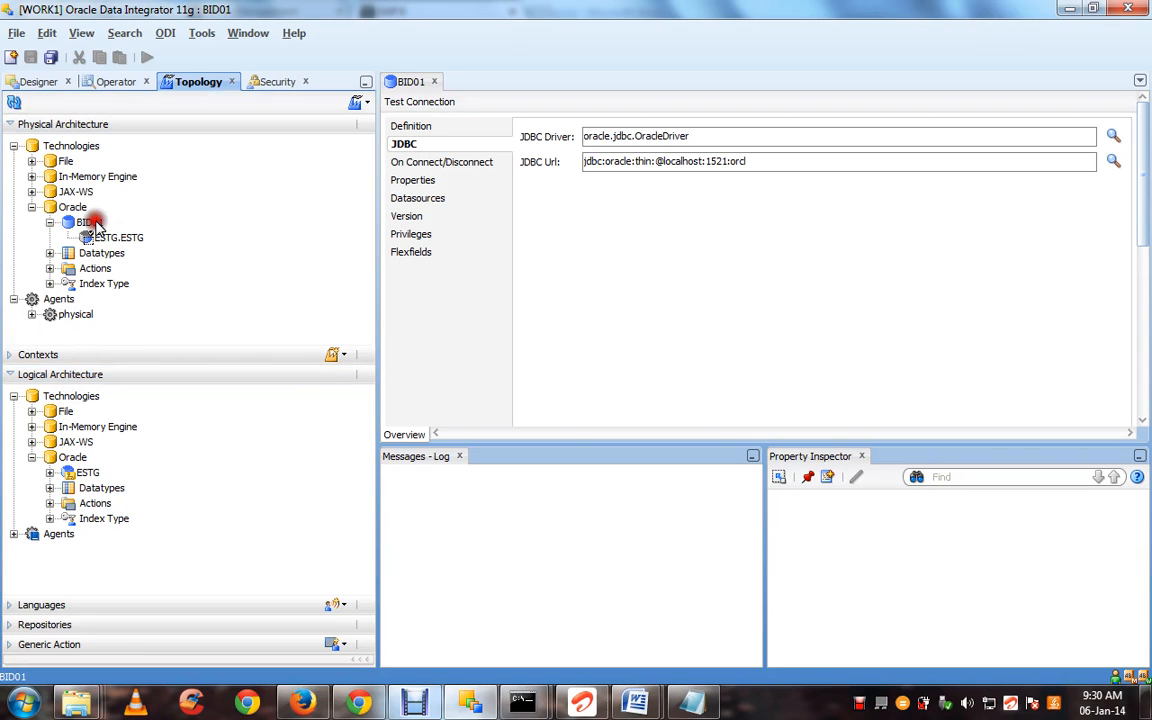
left_click(430, 128)
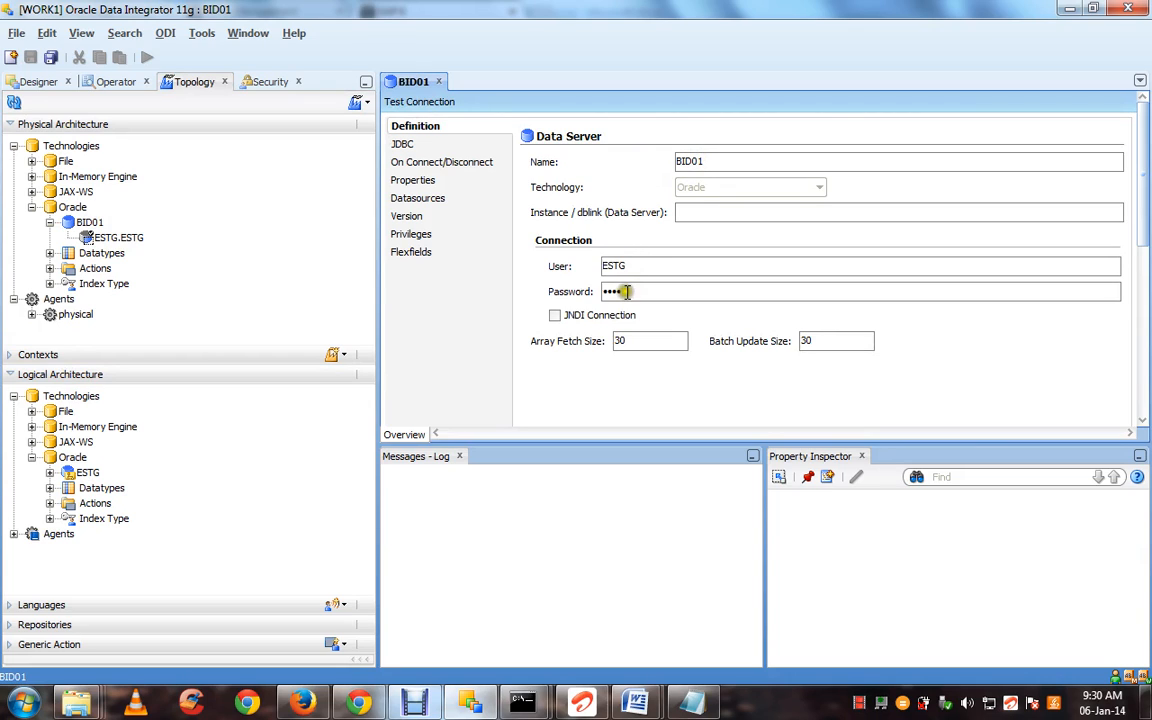
left_click(403, 144)
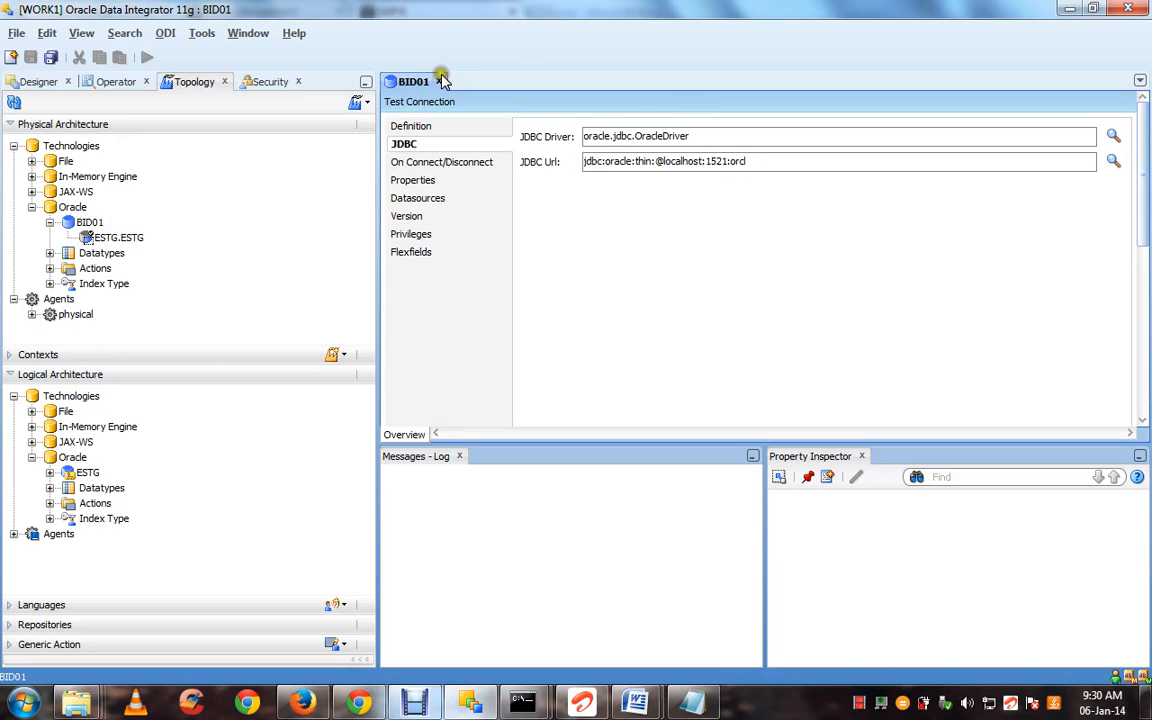
double_click(90, 472)
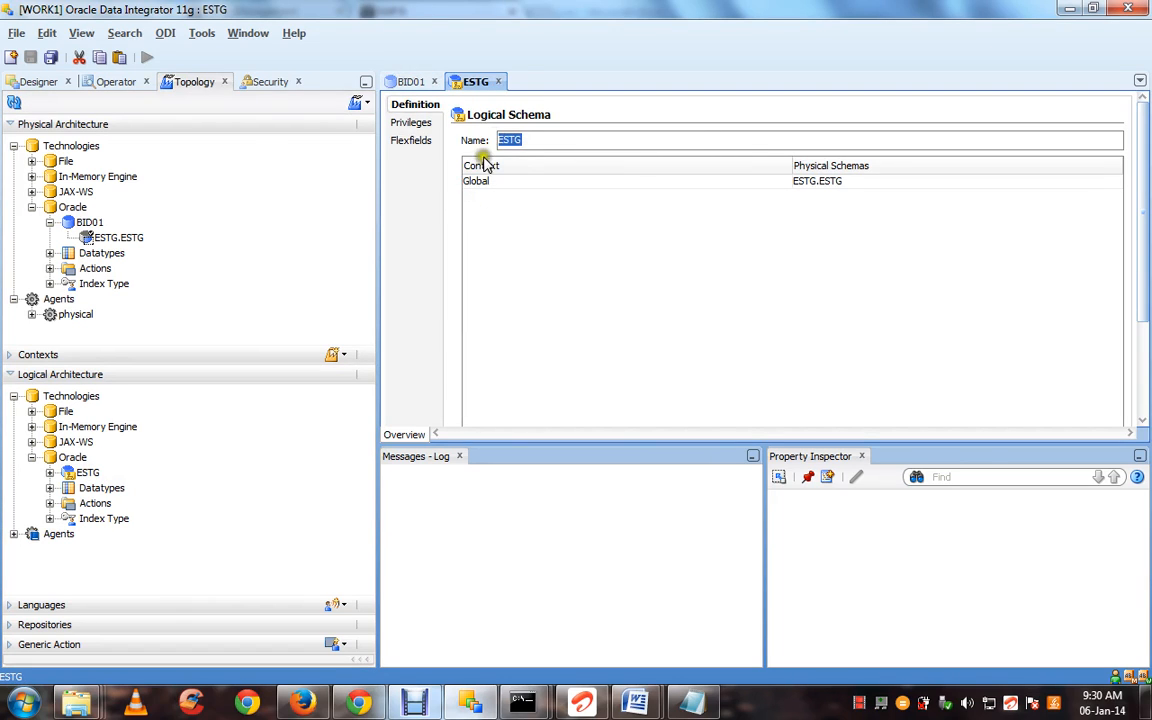
Keep ESTG.ESTG as the Global context's physical schema for the ESTG logical schema, then close its editor
left_click(810, 184)
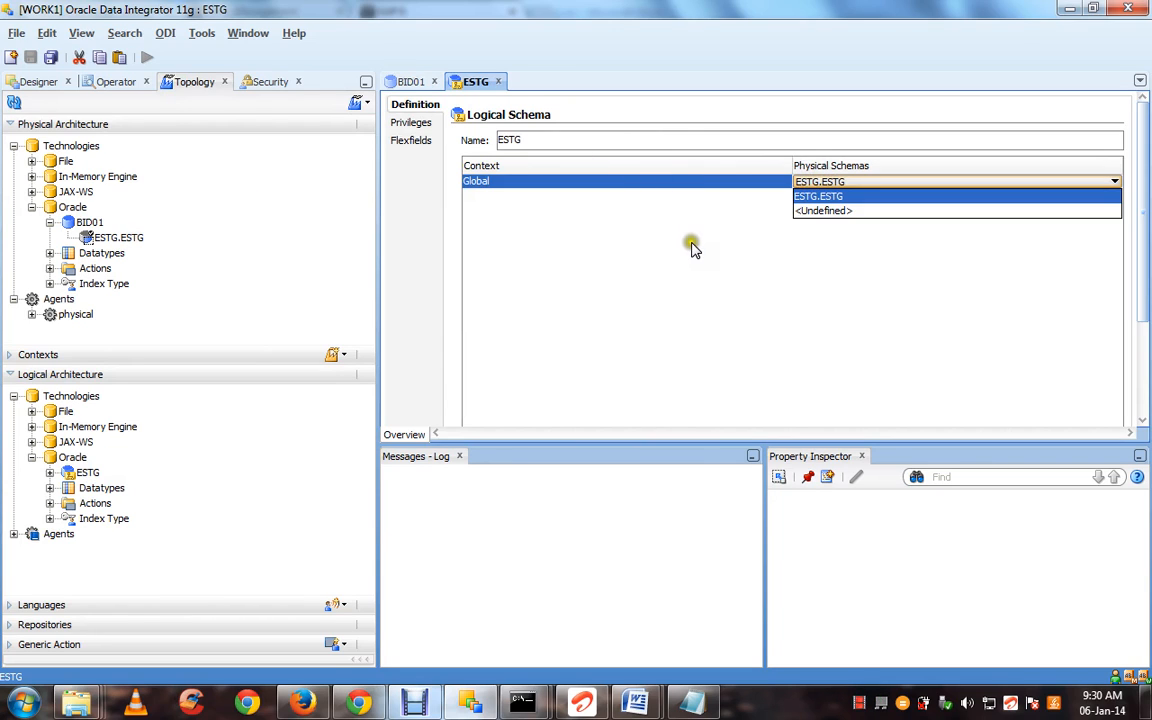
left_click(622, 216)
left_click(498, 82)
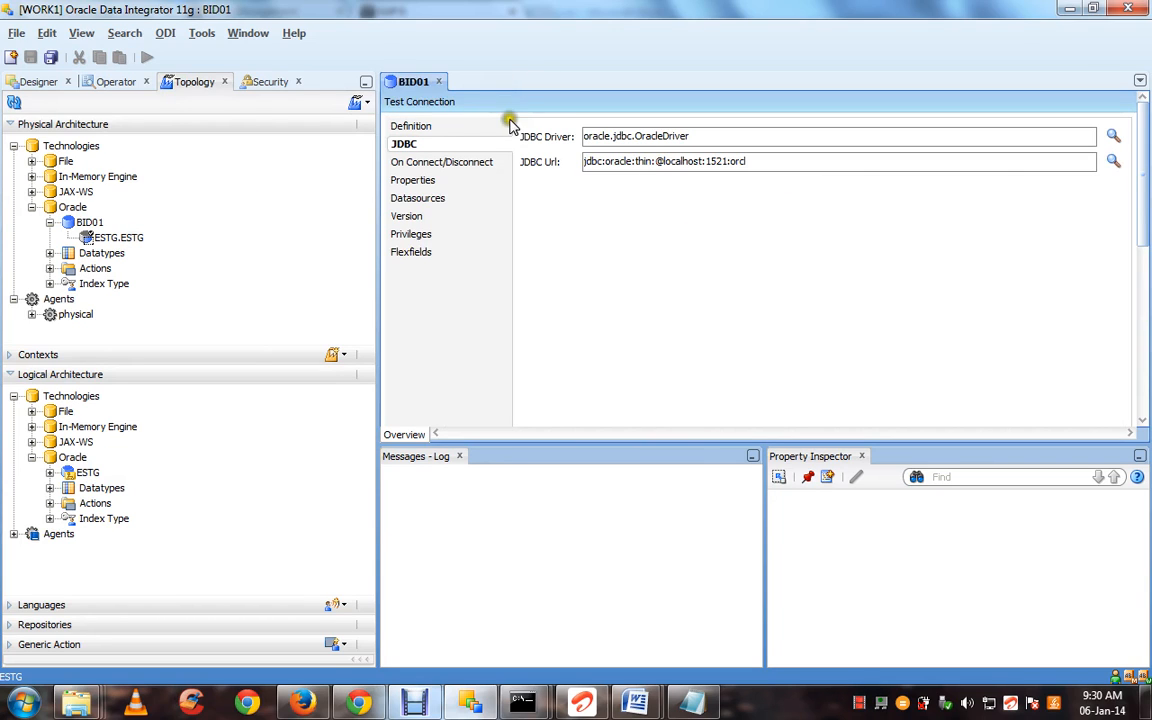
Test BID01's connection through the physical agent and dismiss the success message
left_click(420, 103)
left_click(609, 263)
left_click(609, 294)
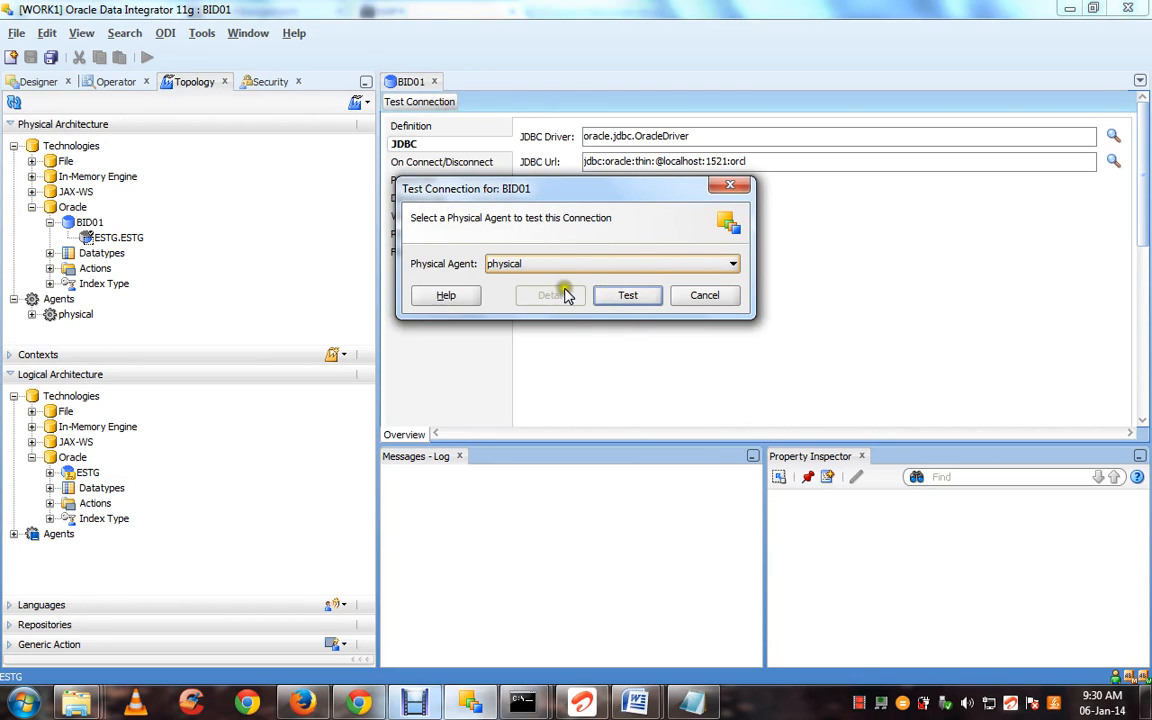
left_click(626, 298)
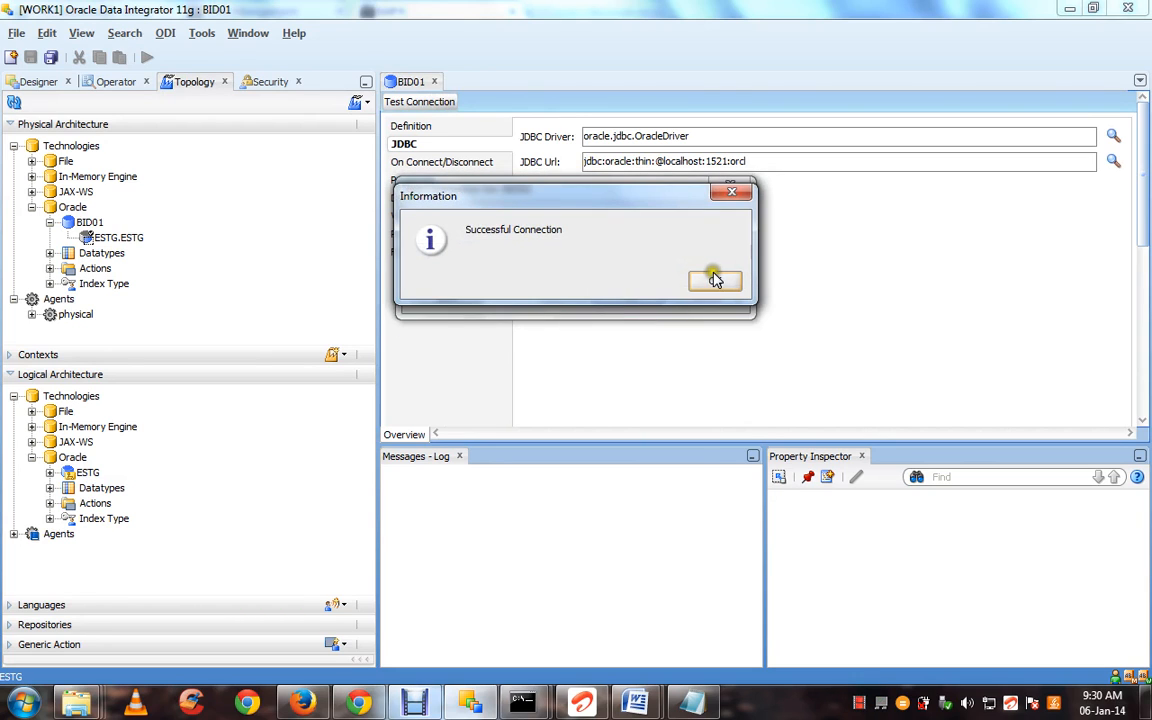
left_click(712, 277)
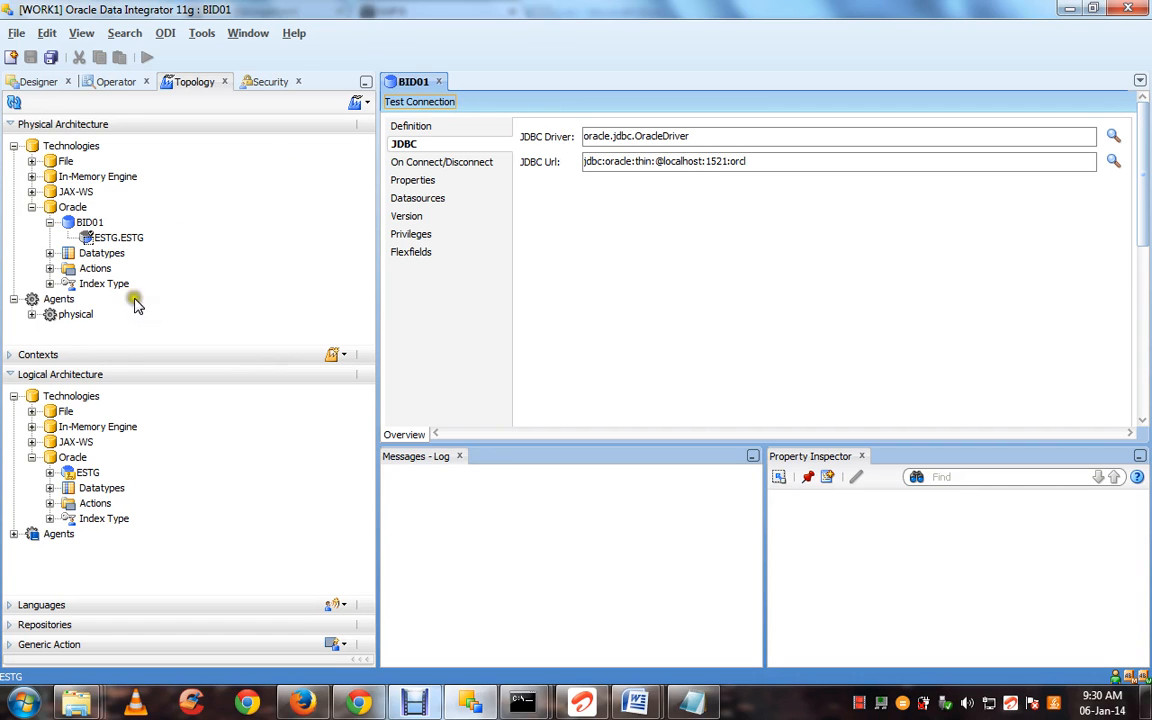
mouse_move(634, 702)
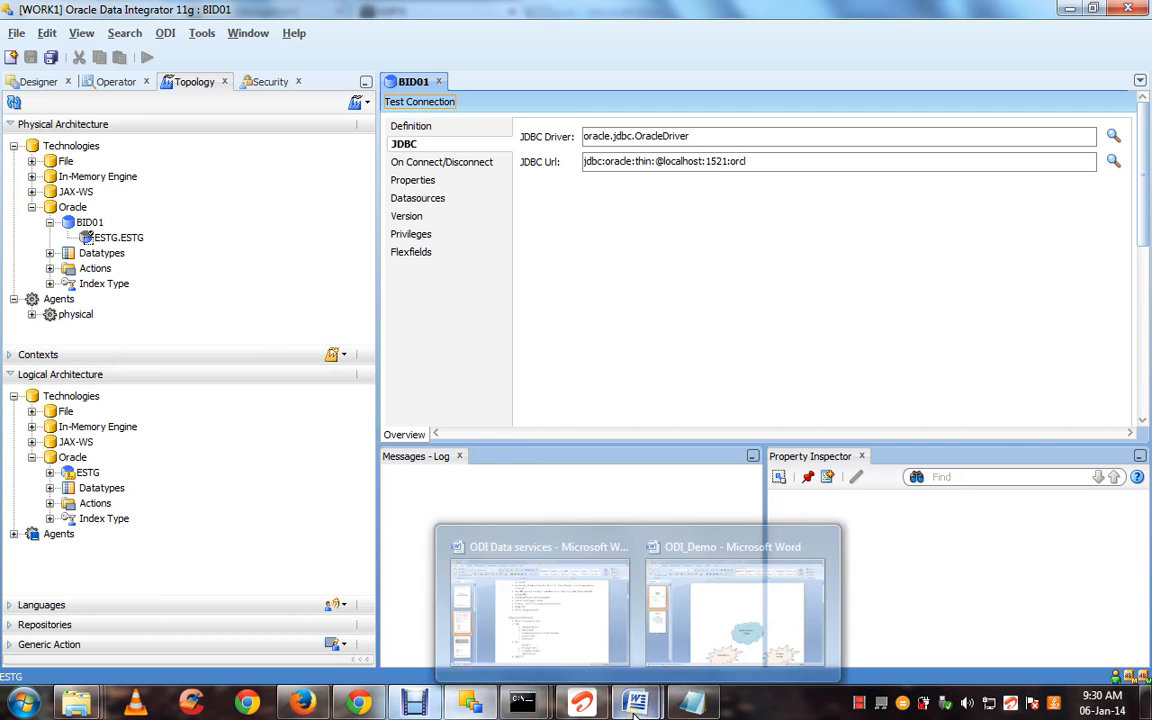
left_click(560, 612)
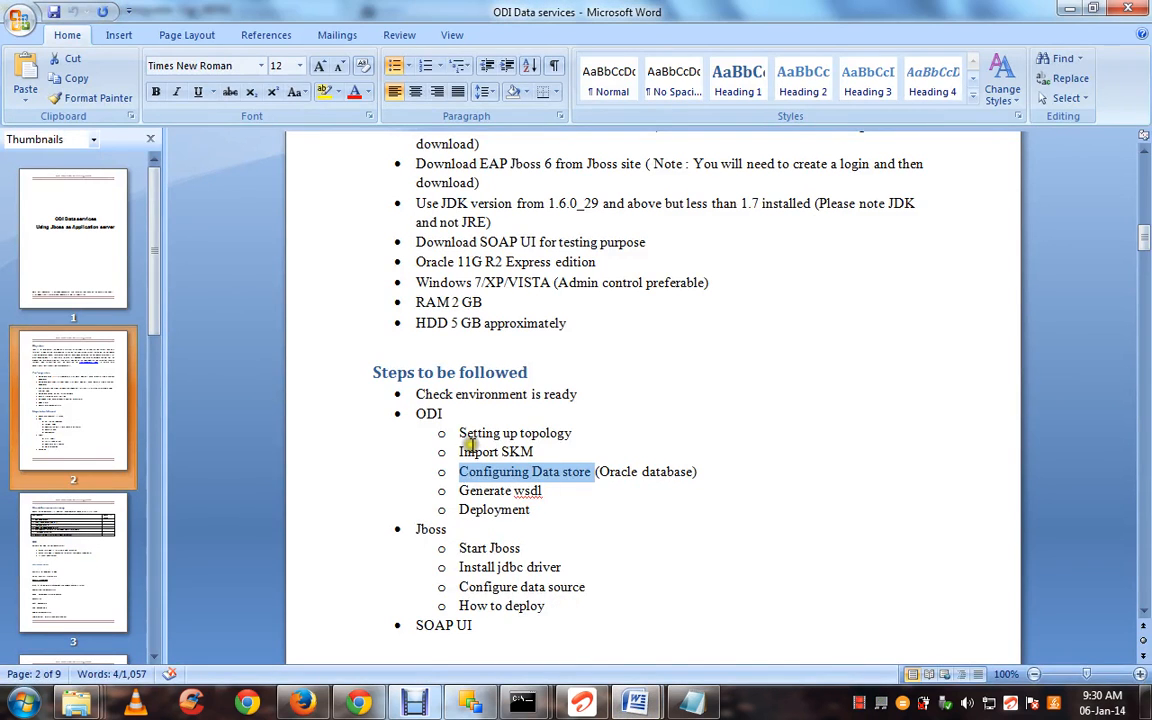
left_click_drag(460, 433, 573, 434)
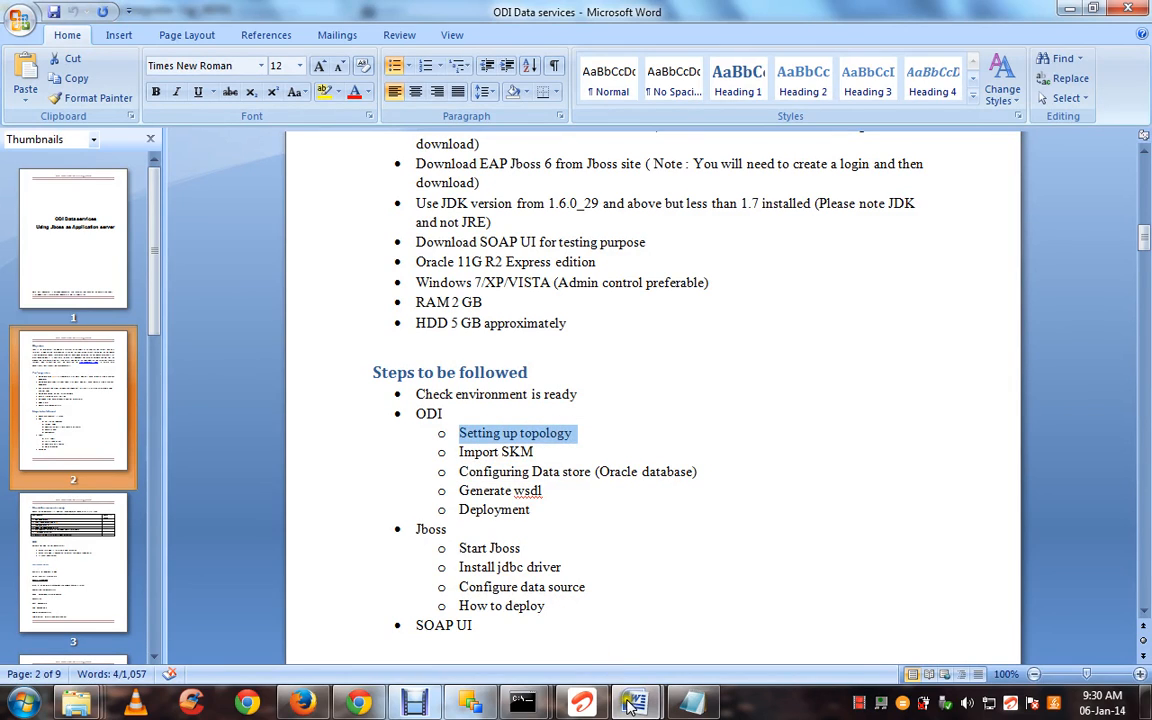
mouse_move(632, 700)
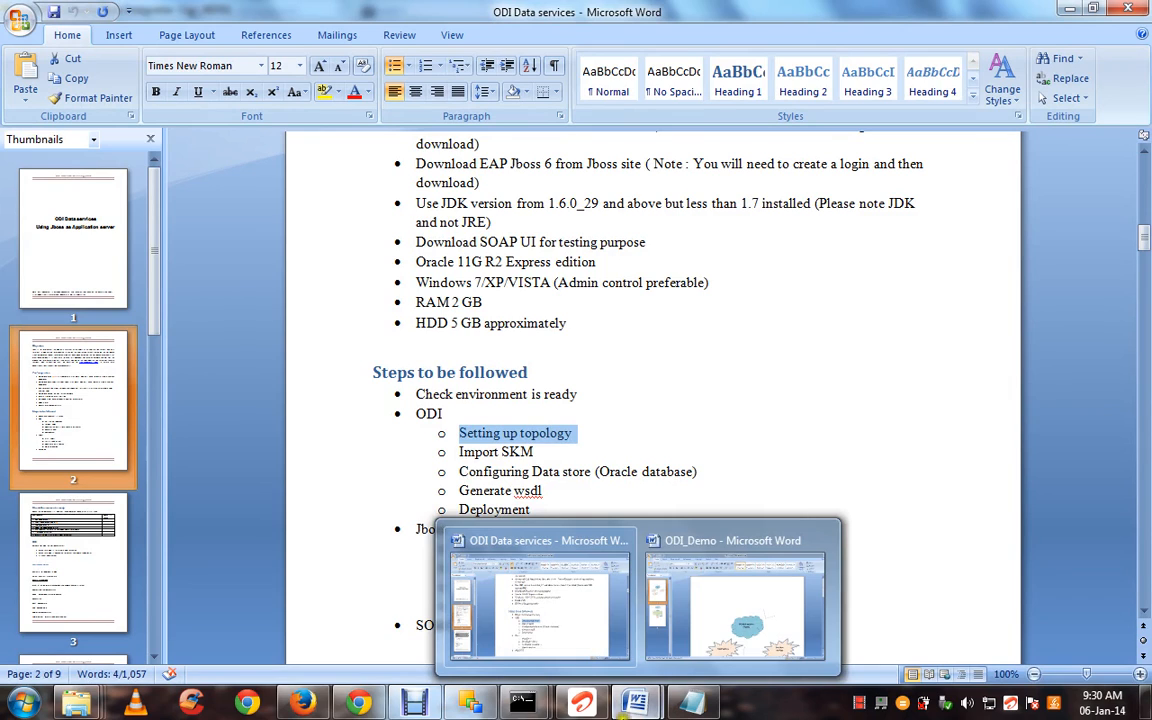
left_click(436, 620)
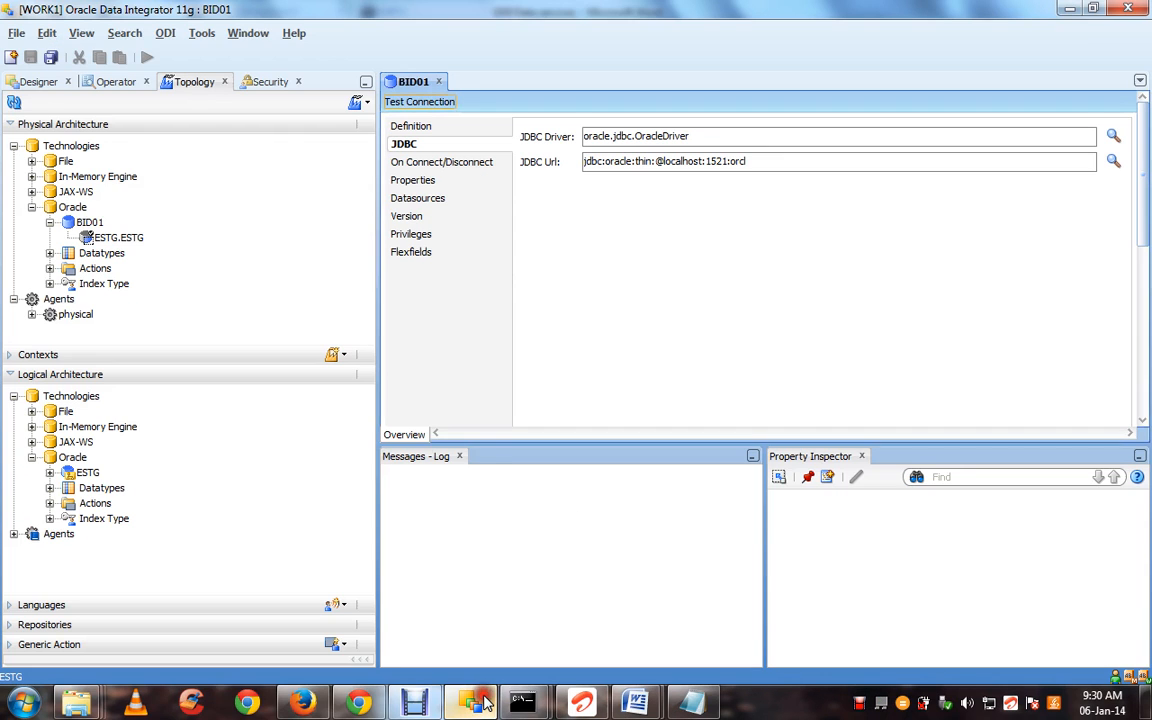
Create a new Designer project named ODI_Dataservices and save it
left_click(36, 81)
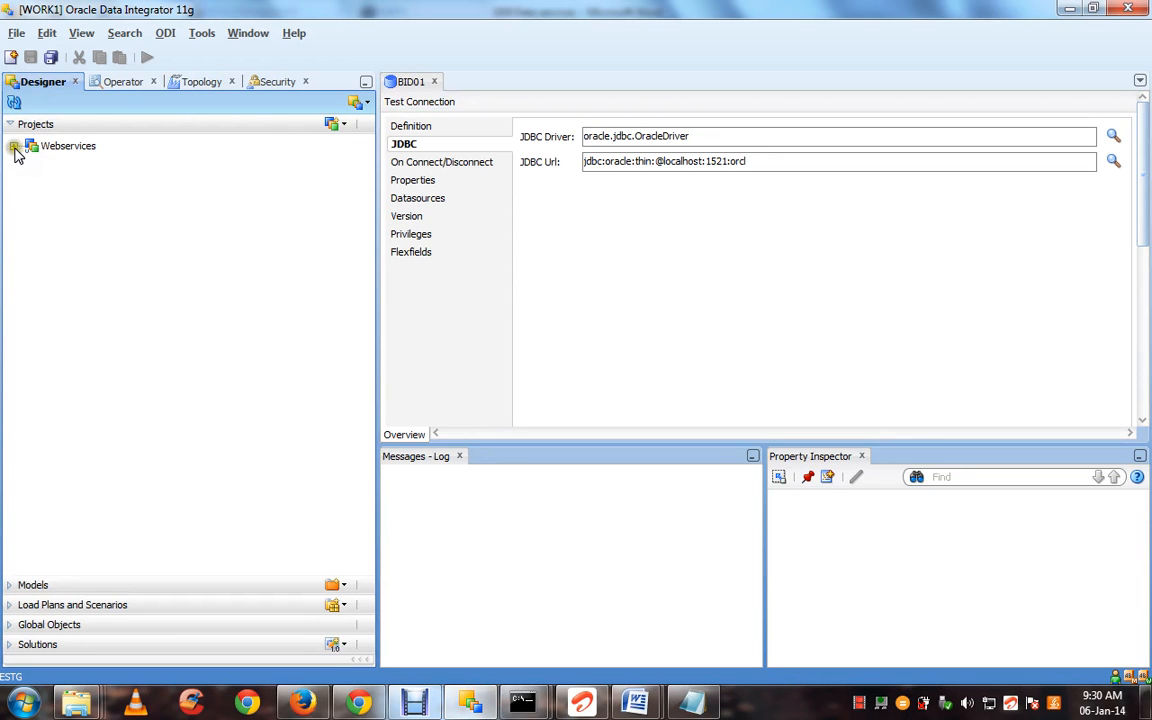
left_click(336, 122)
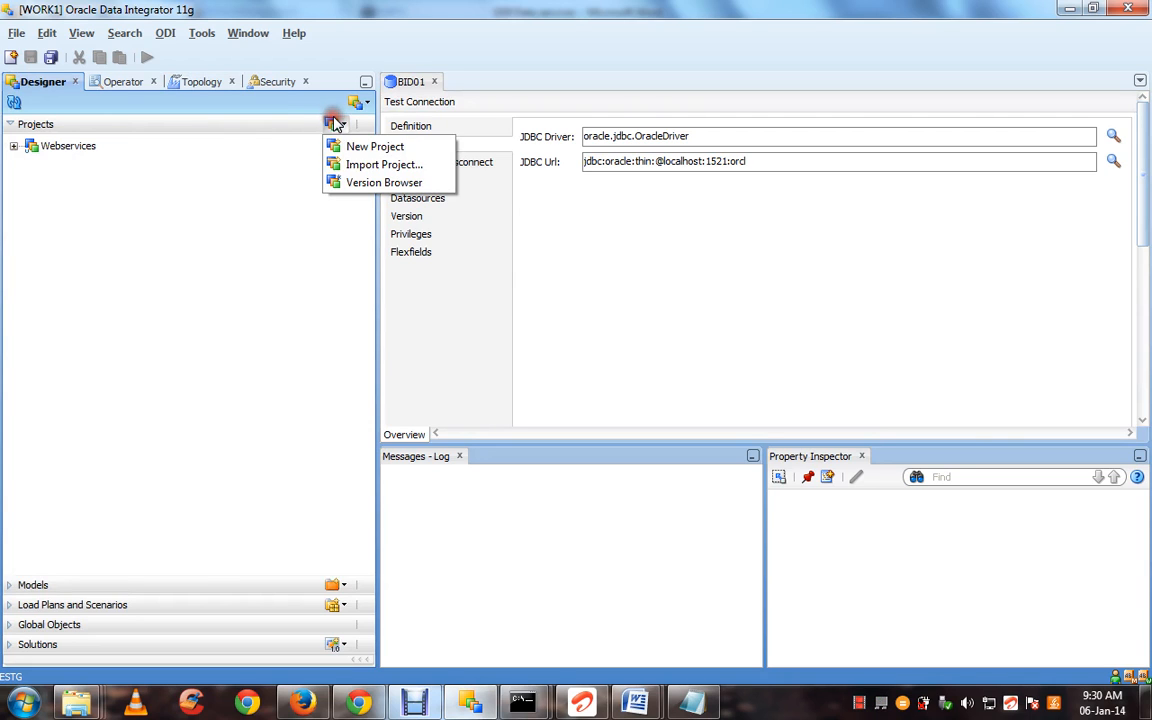
left_click(340, 148)
type("ODI")
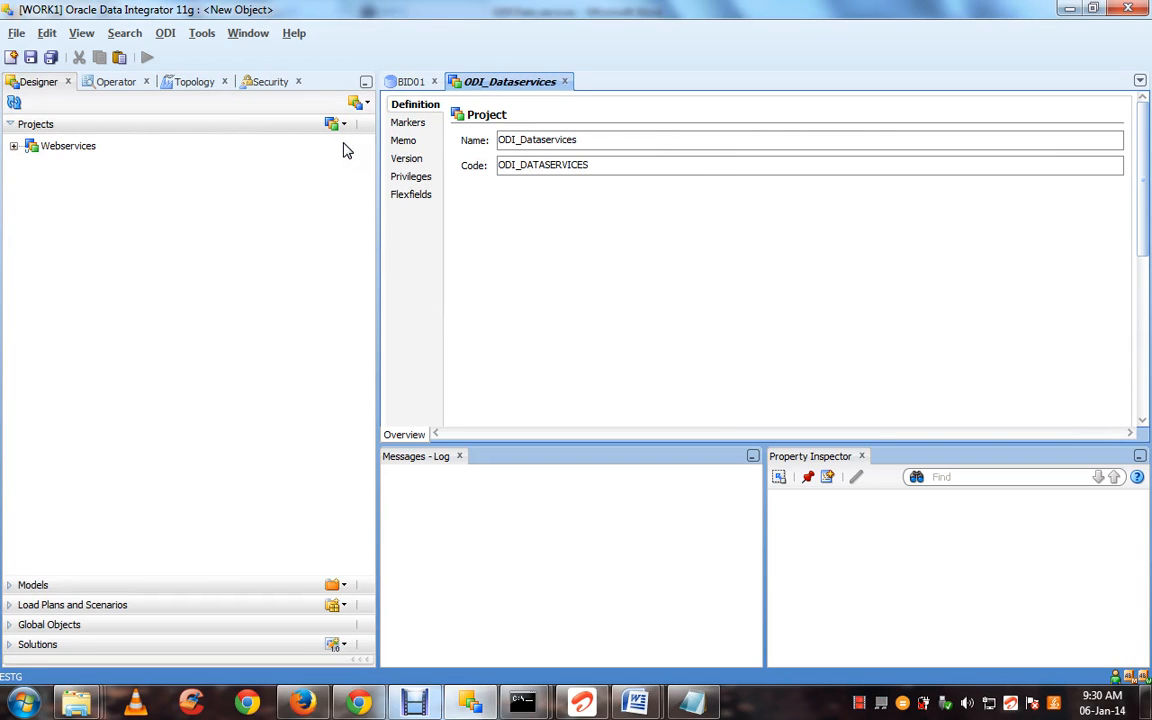
type("_Dataservices")
key("ctrl+s")
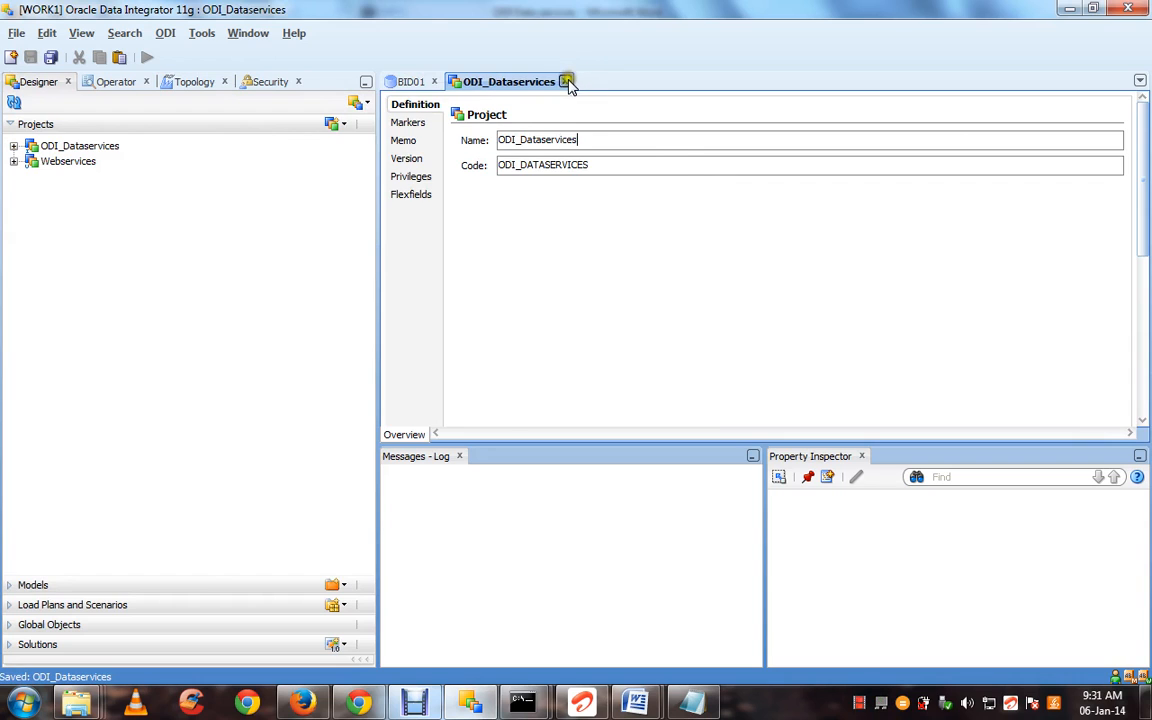
Close the project and BID01 editors and expand ODI_Dataservices' Knowledge Modules
left_click(564, 81)
left_click(12, 146)
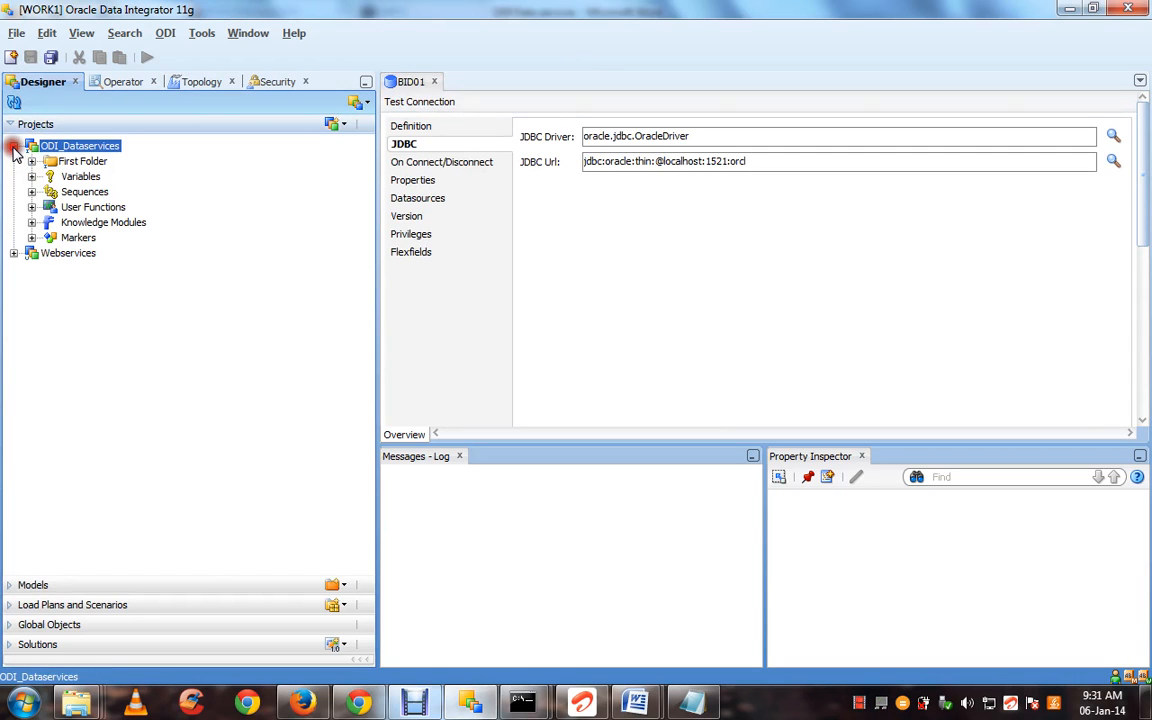
left_click(435, 81)
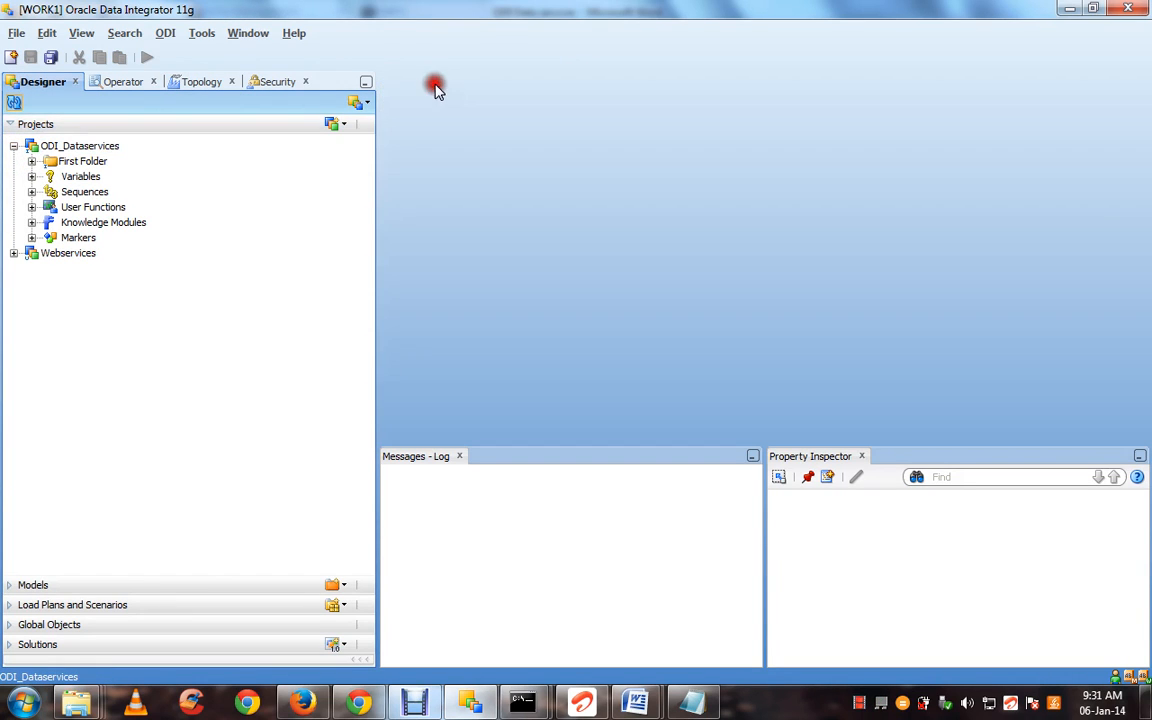
left_click(31, 222)
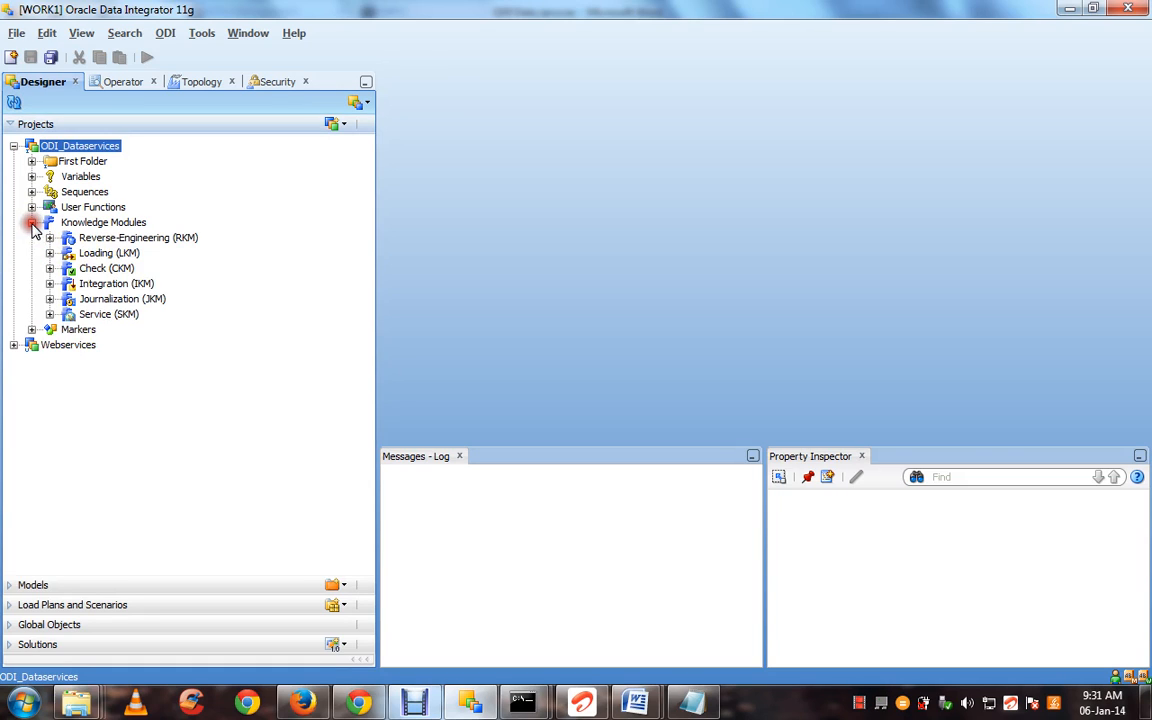
Open Import Knowledge Modules for Service (SKM) and deselect the current import directory path
right_click(88, 316)
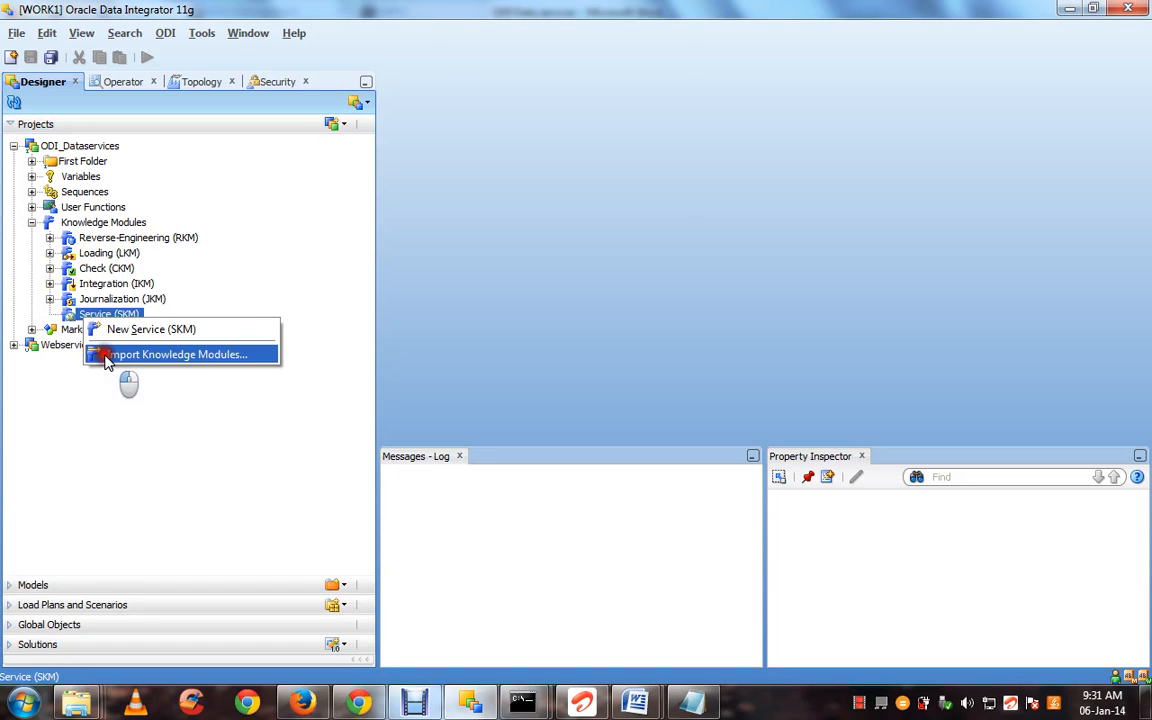
left_click(108, 358)
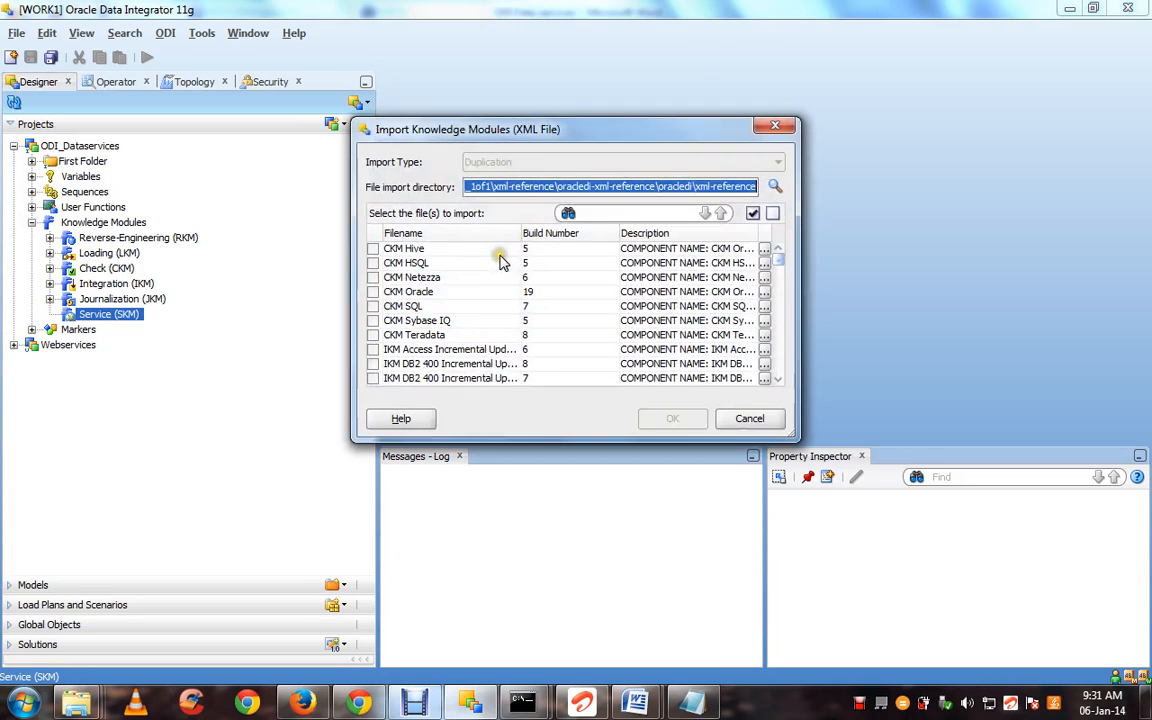
left_click(688, 186)
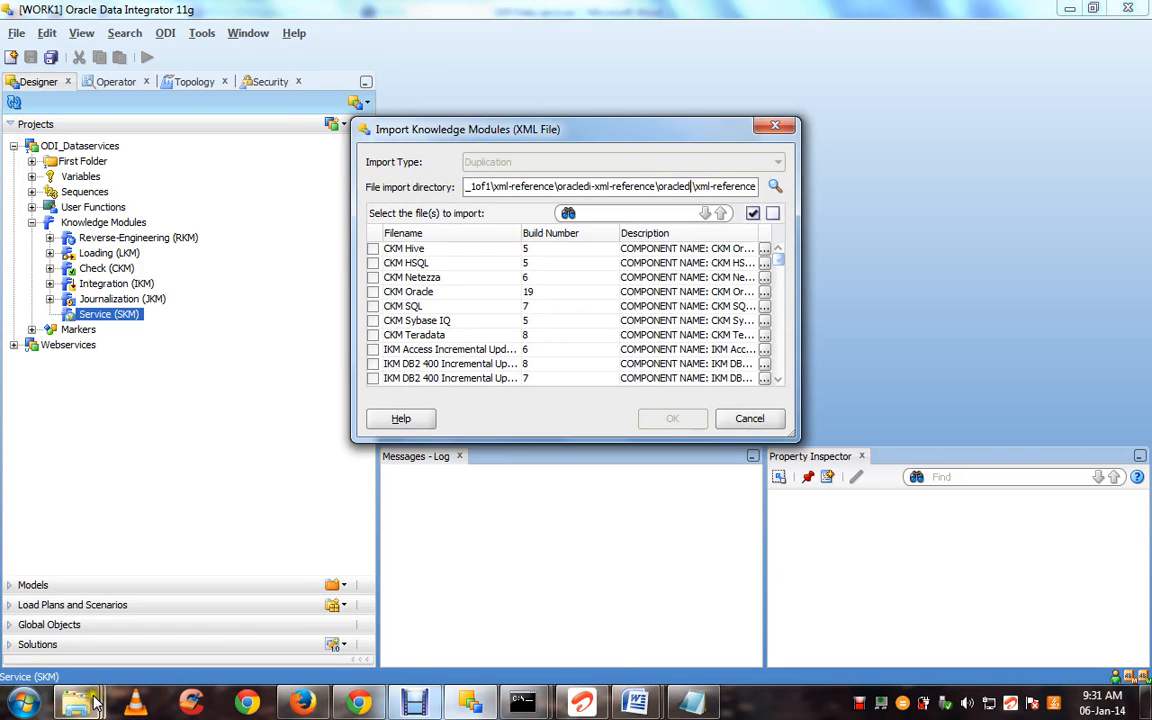
Go to xml-reference\oracledi-xml-reference\oracledi\xml-reference (279 XML files) and copy its path
mouse_move(90, 703)
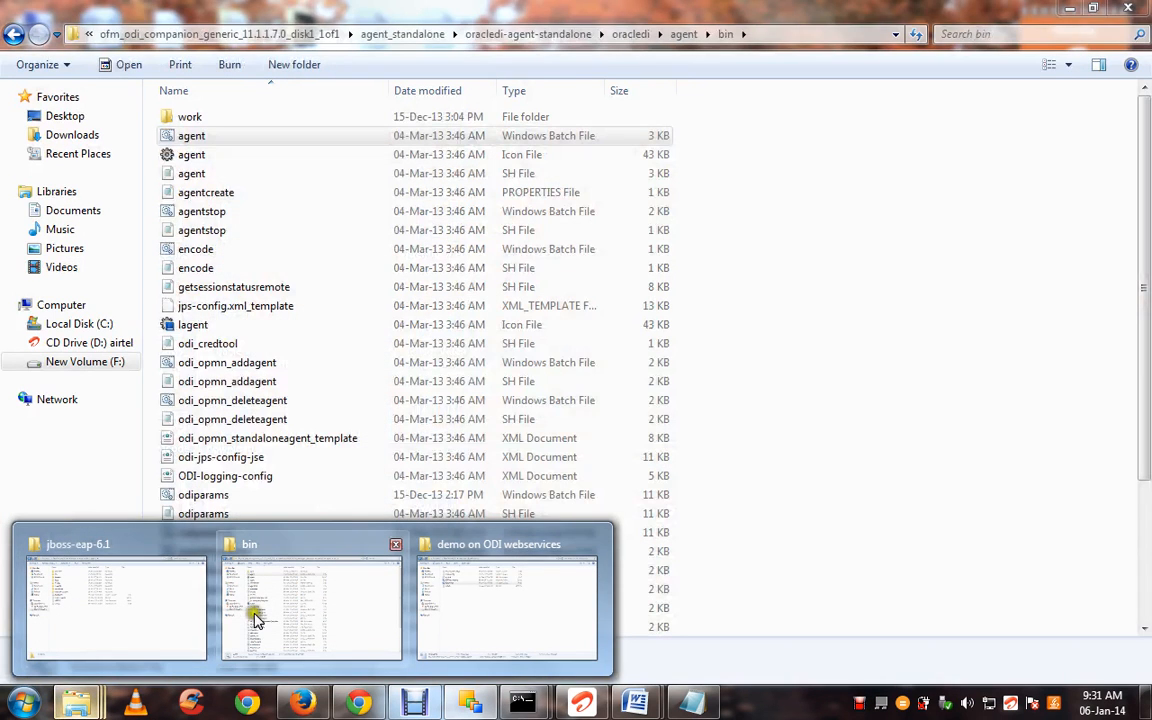
left_click(255, 618)
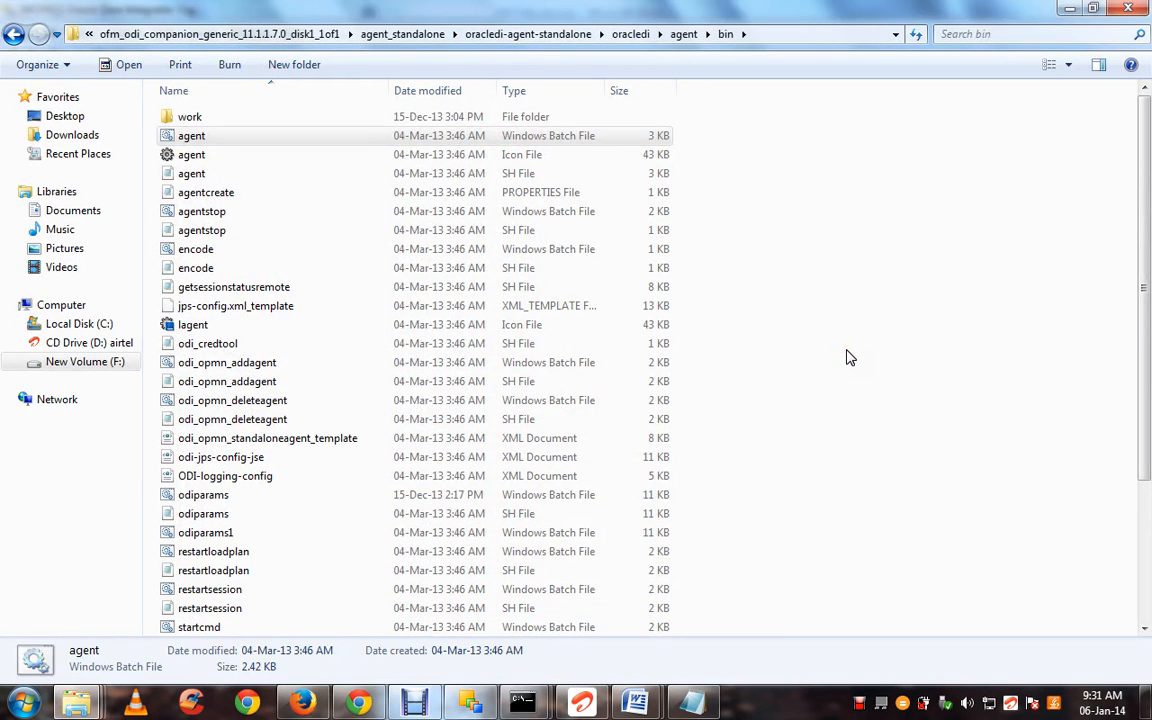
left_click(576, 34)
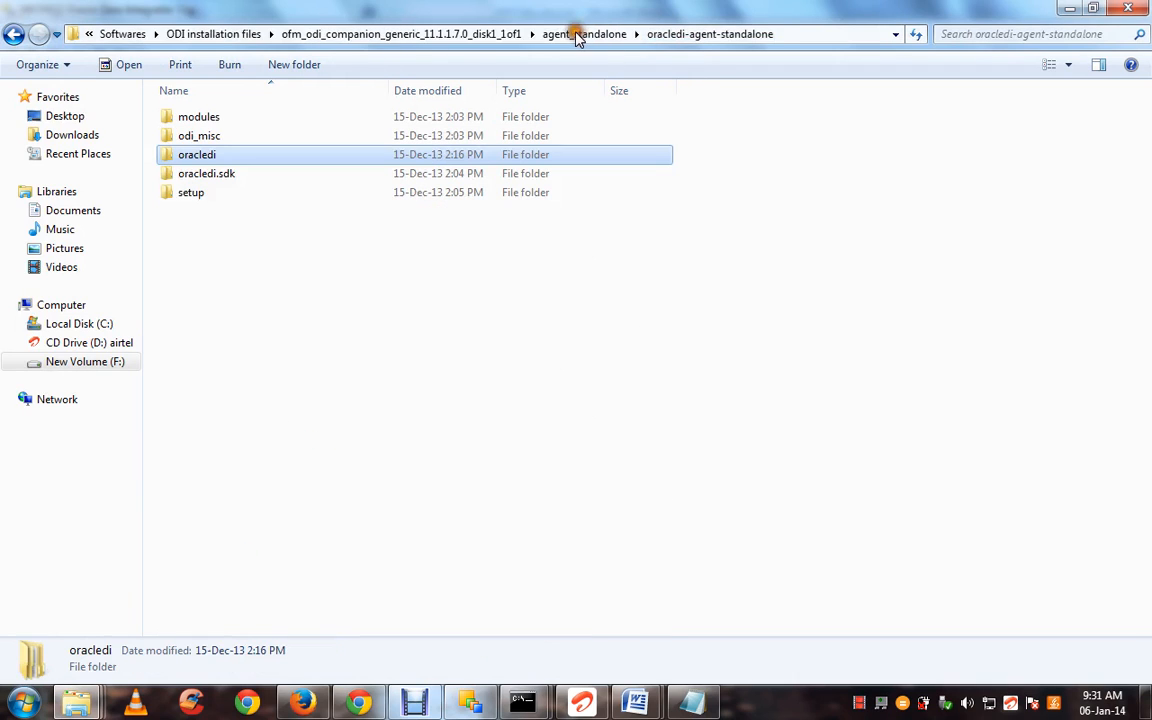
left_click(440, 34)
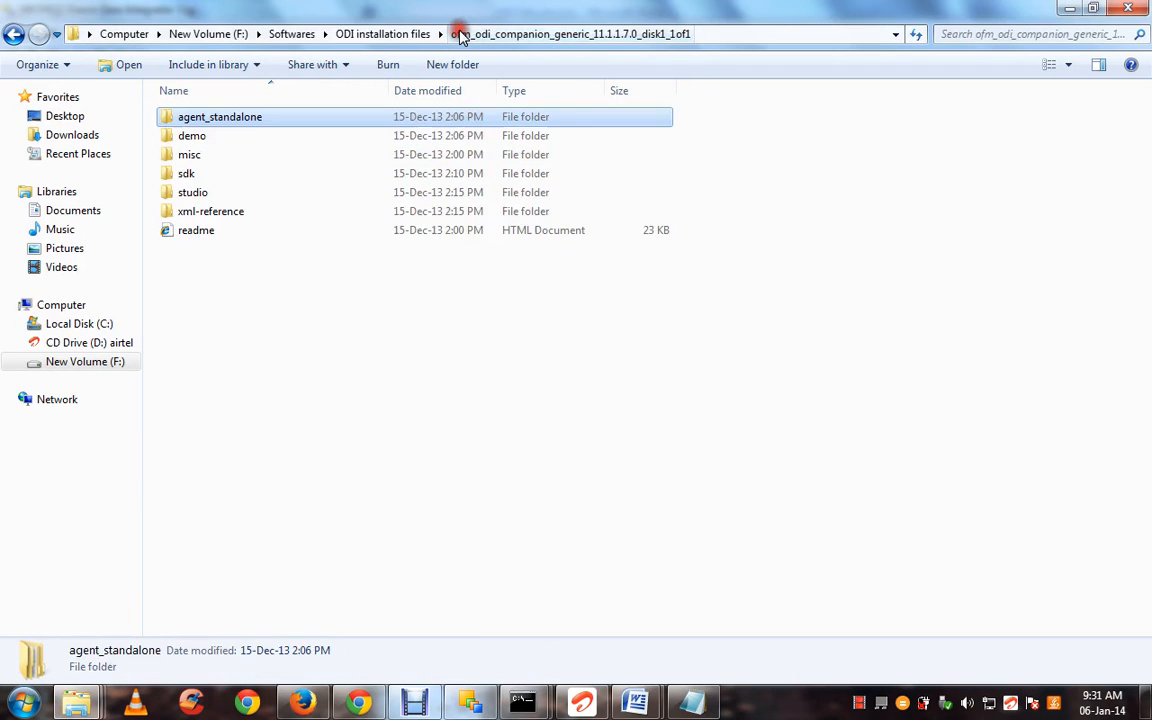
double_click(358, 218)
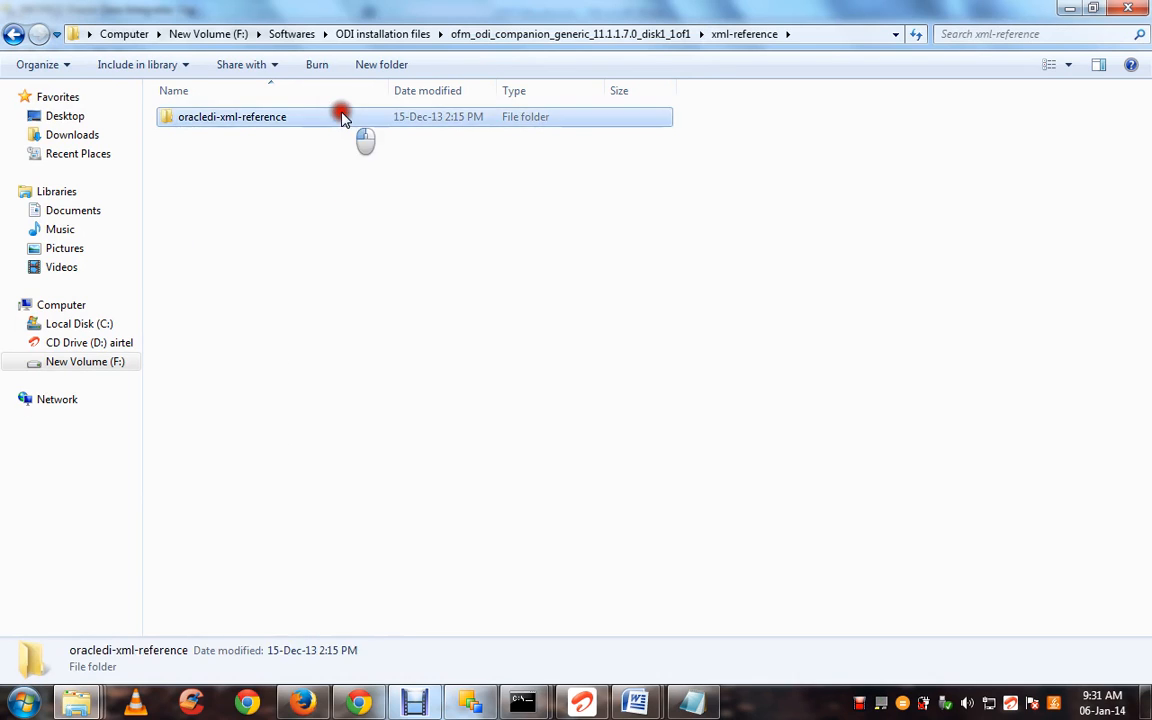
double_click(341, 118)
double_click(338, 120)
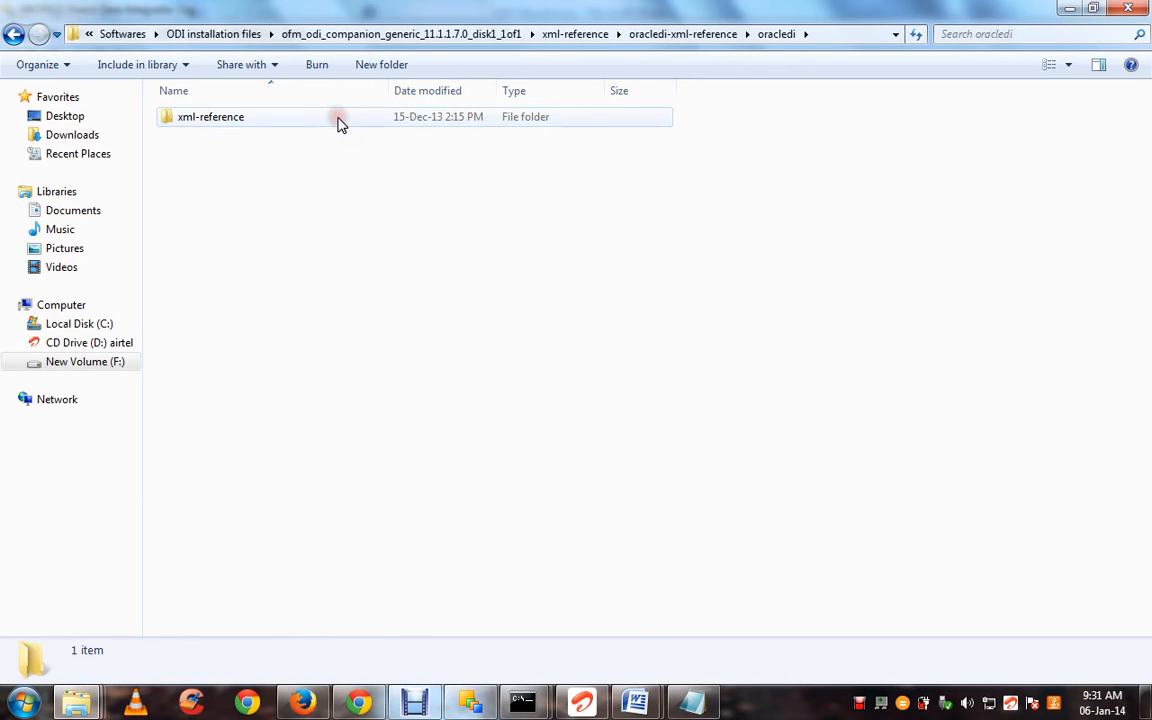
double_click(337, 120)
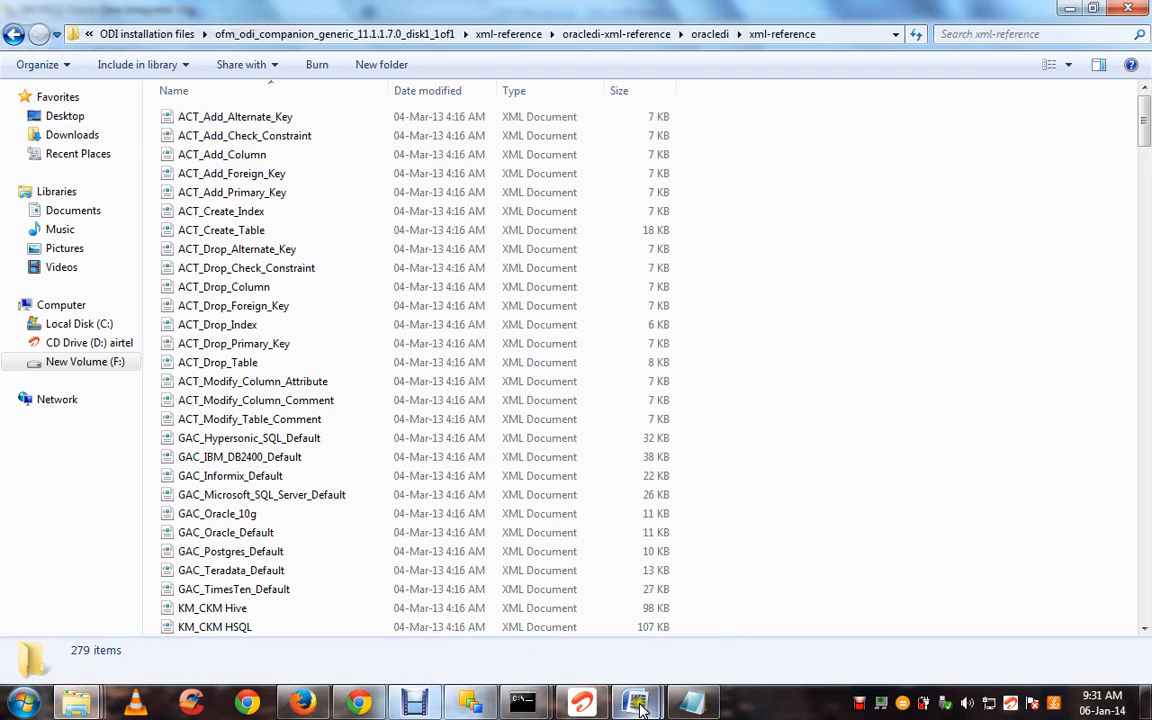
left_click(843, 35)
left_click(844, 35)
key("ctrl+a")
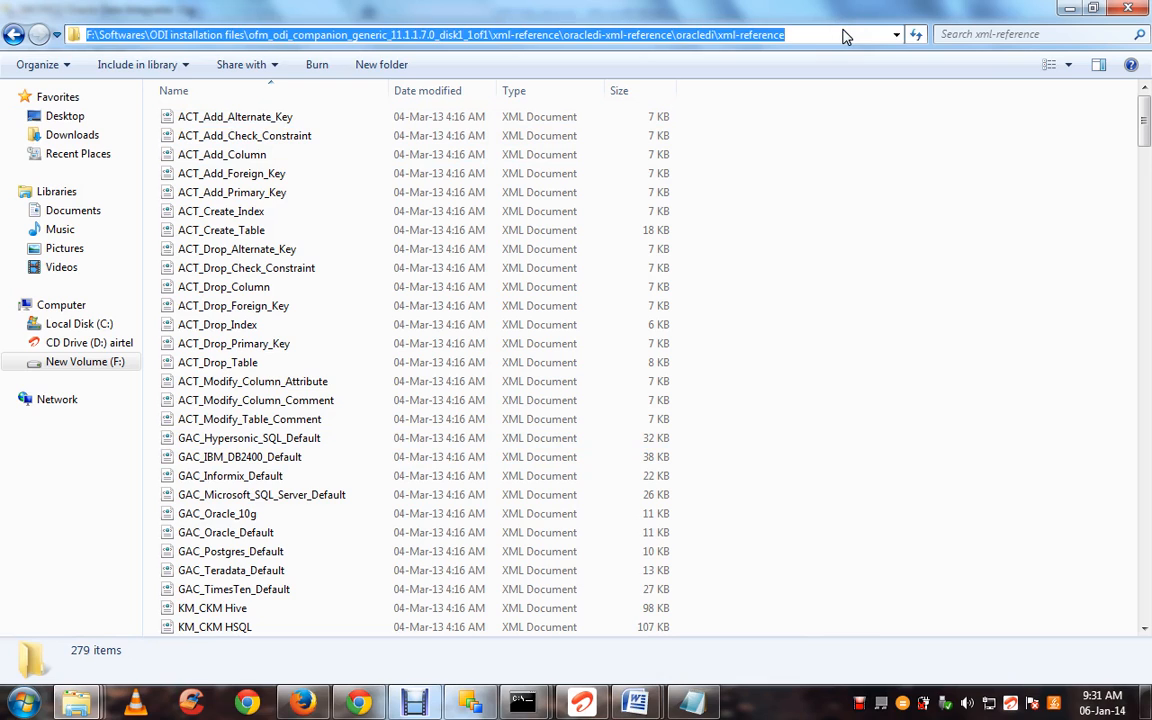
Replace the import directory with the pasted xml-reference folder path
left_click(476, 698)
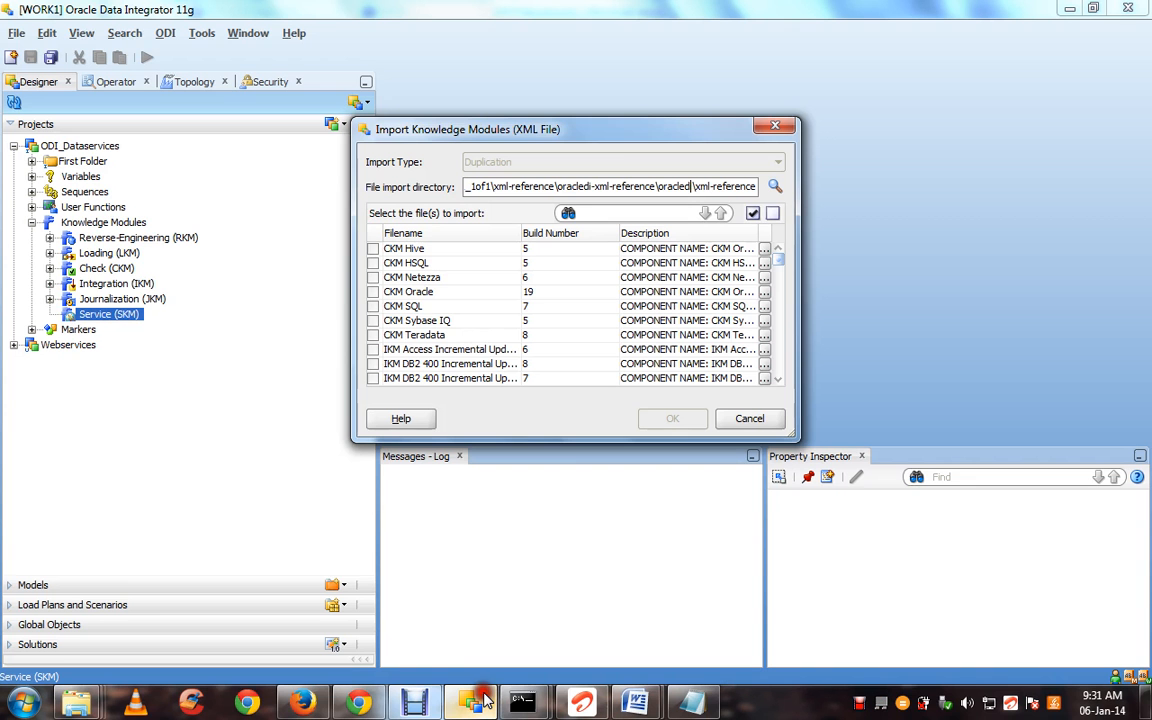
left_click(615, 184)
key("ctrl+a")
key("BackSpace")
key("ctrl+v")
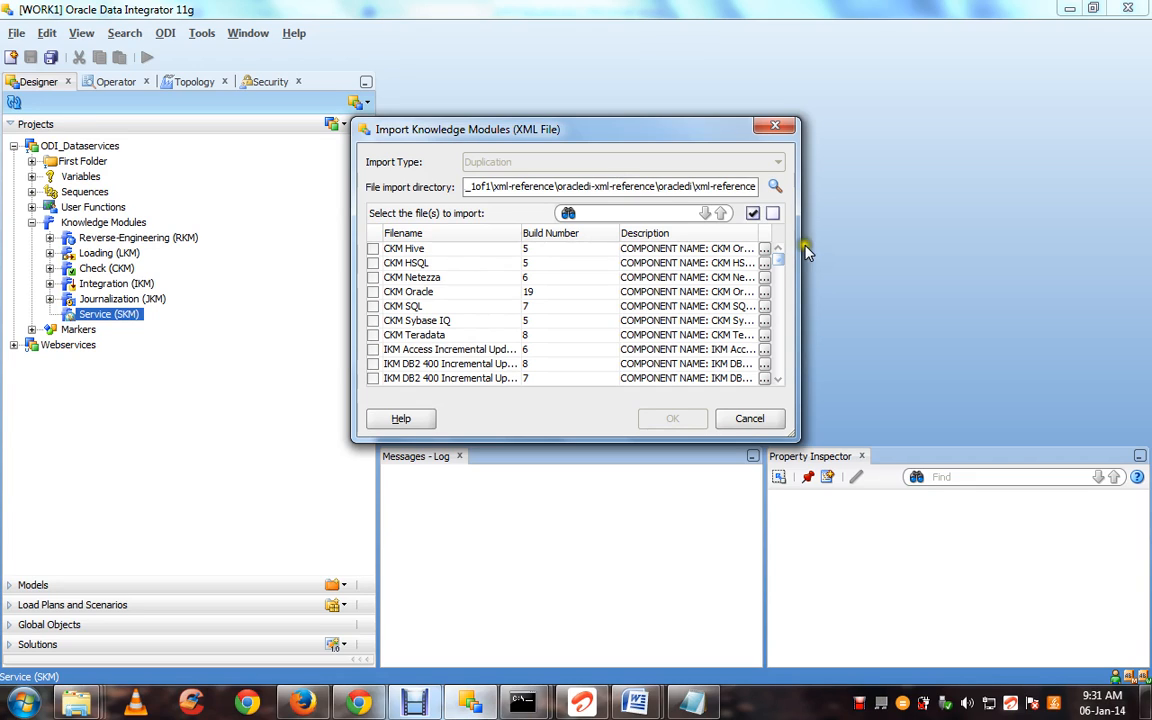
left_click(777, 193)
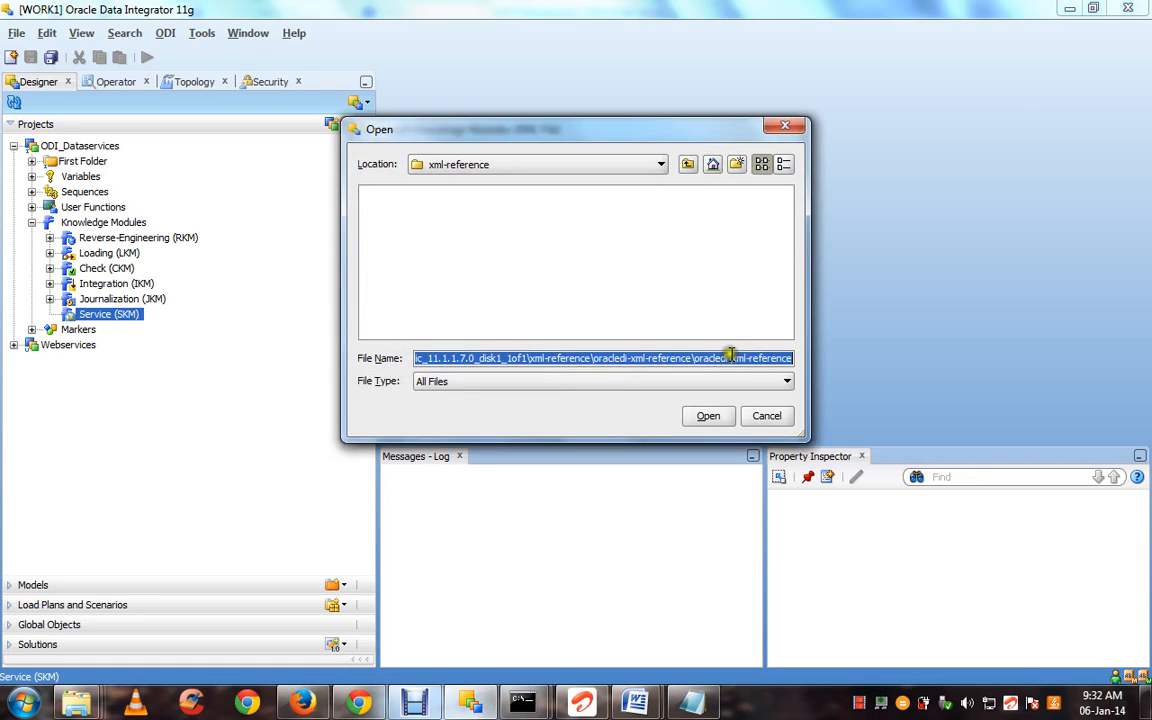
left_click(710, 415)
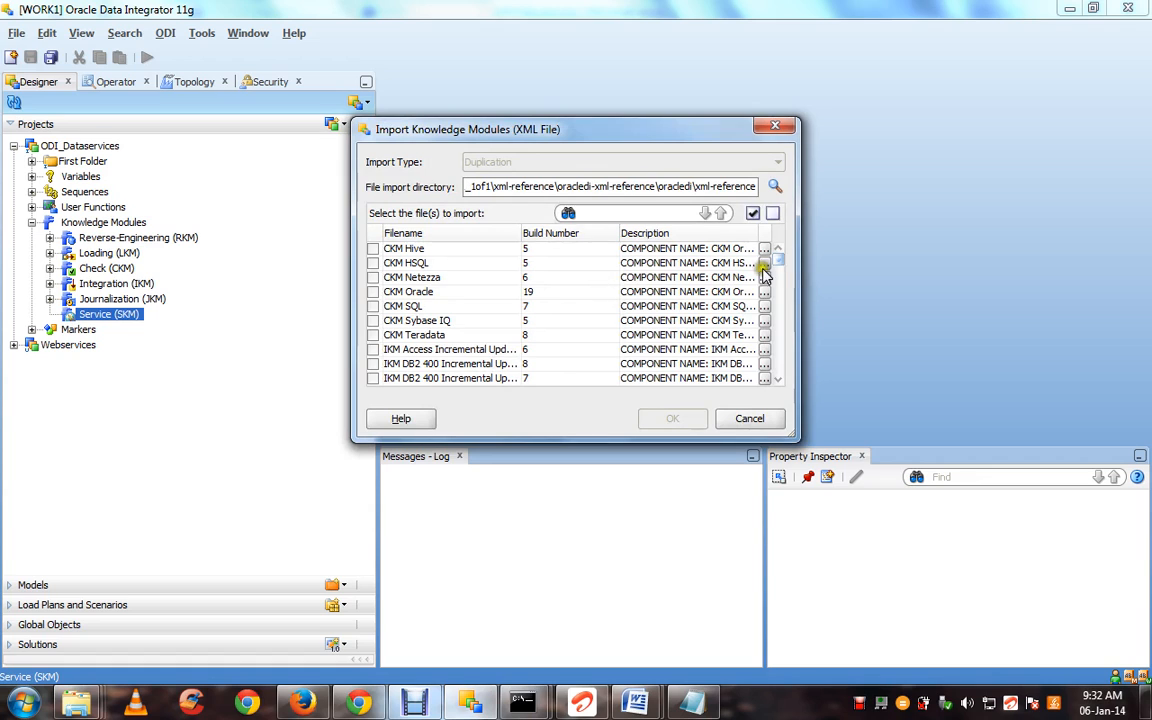
Tick SKM Oracle in the module list, import it, and close the import report
left_click(779, 293)
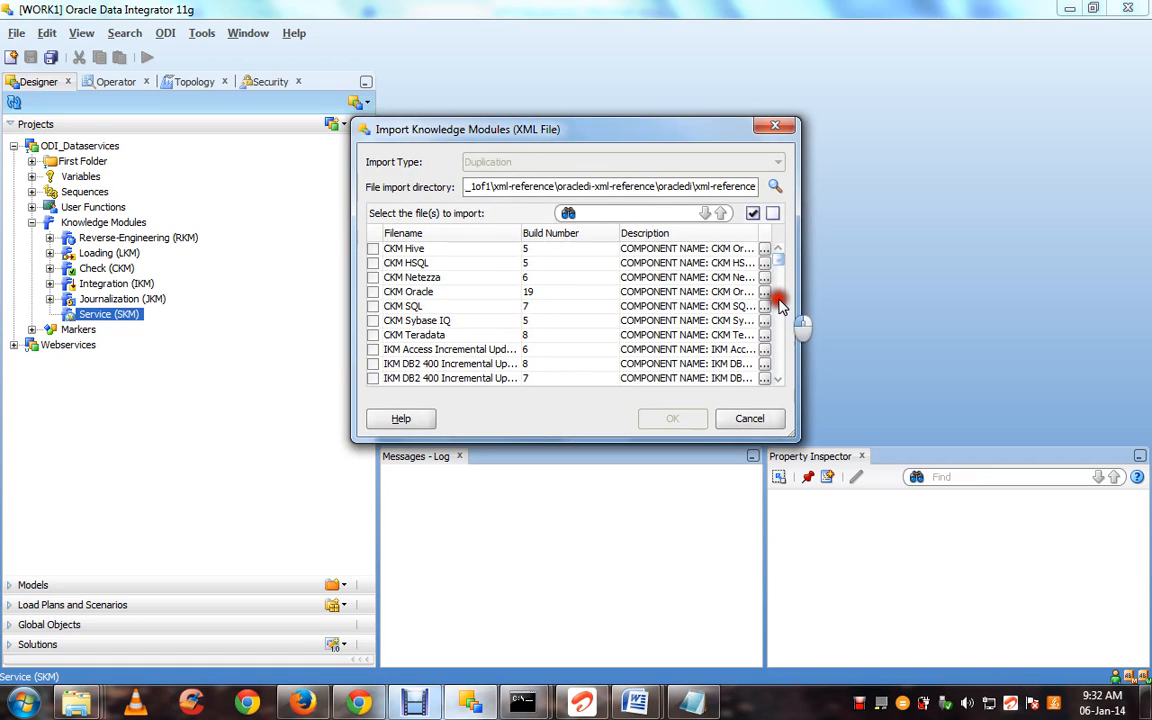
scroll(779, 290, "down", 10)
scroll(779, 310, "down", 10)
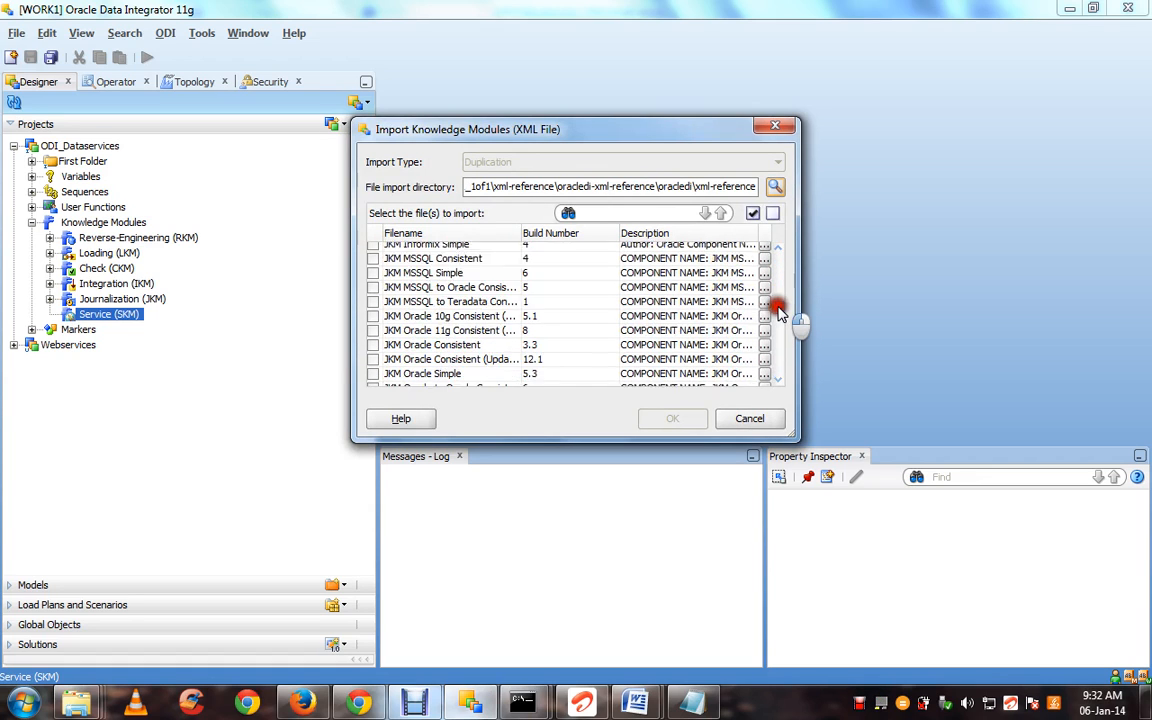
scroll(779, 320, "down", 7)
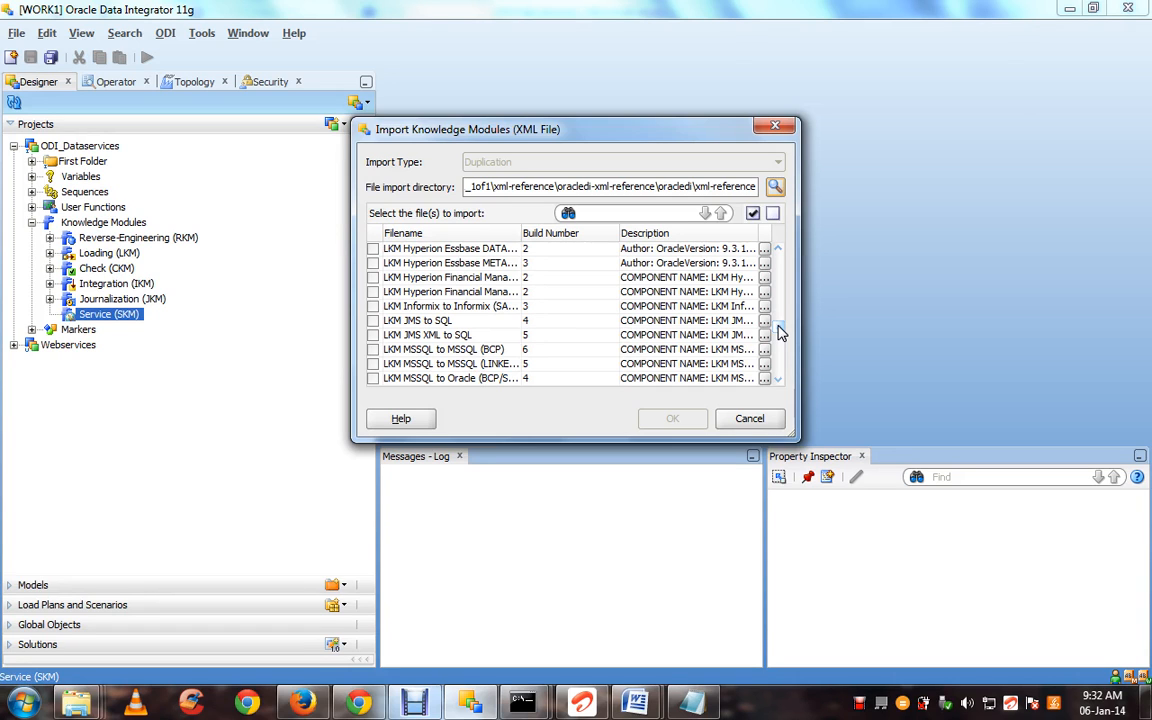
left_click_drag(780, 333, 780, 369)
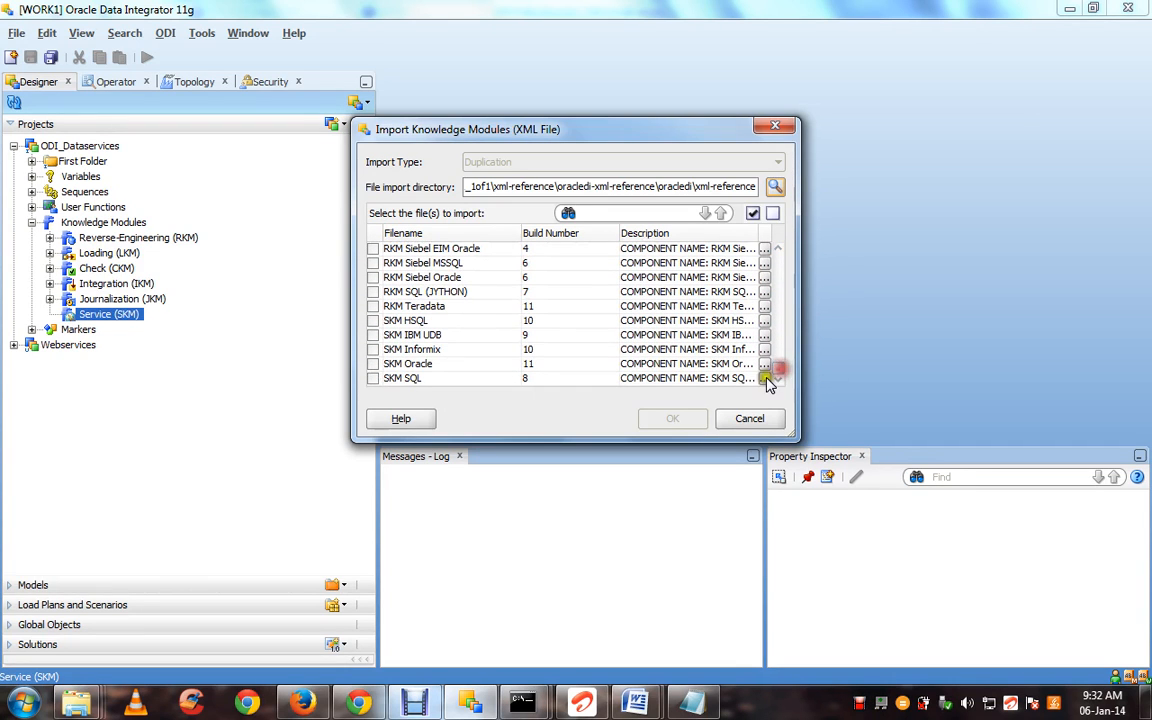
left_click(373, 364)
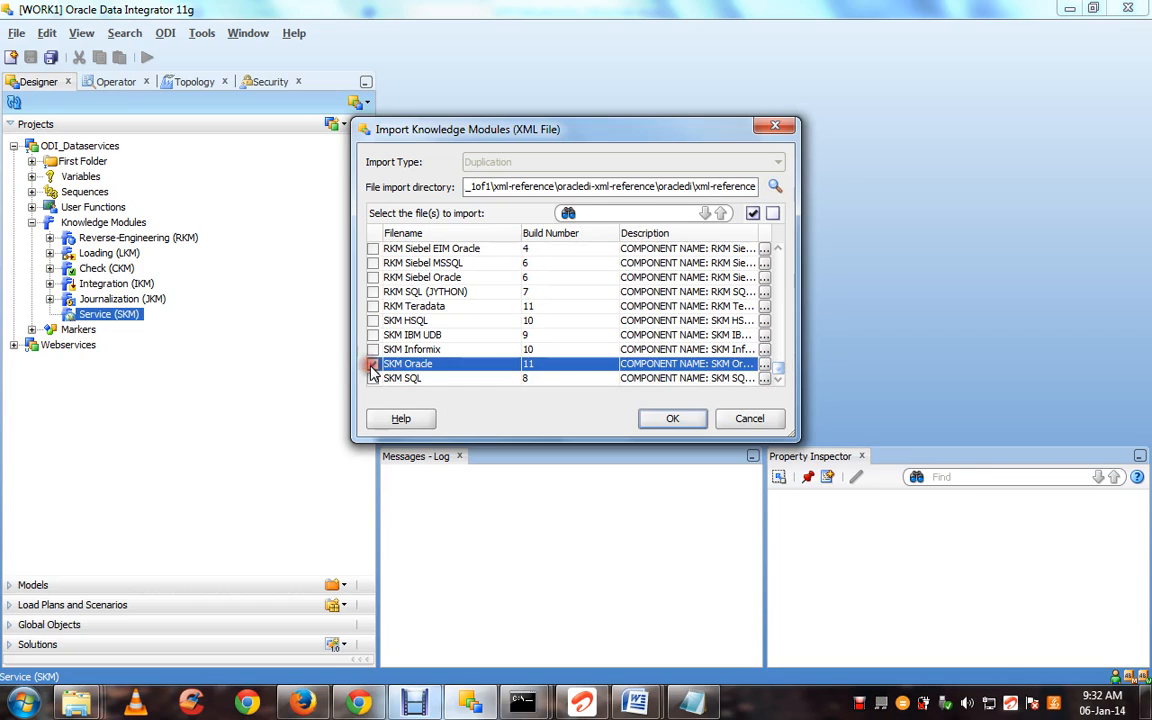
left_click(664, 421)
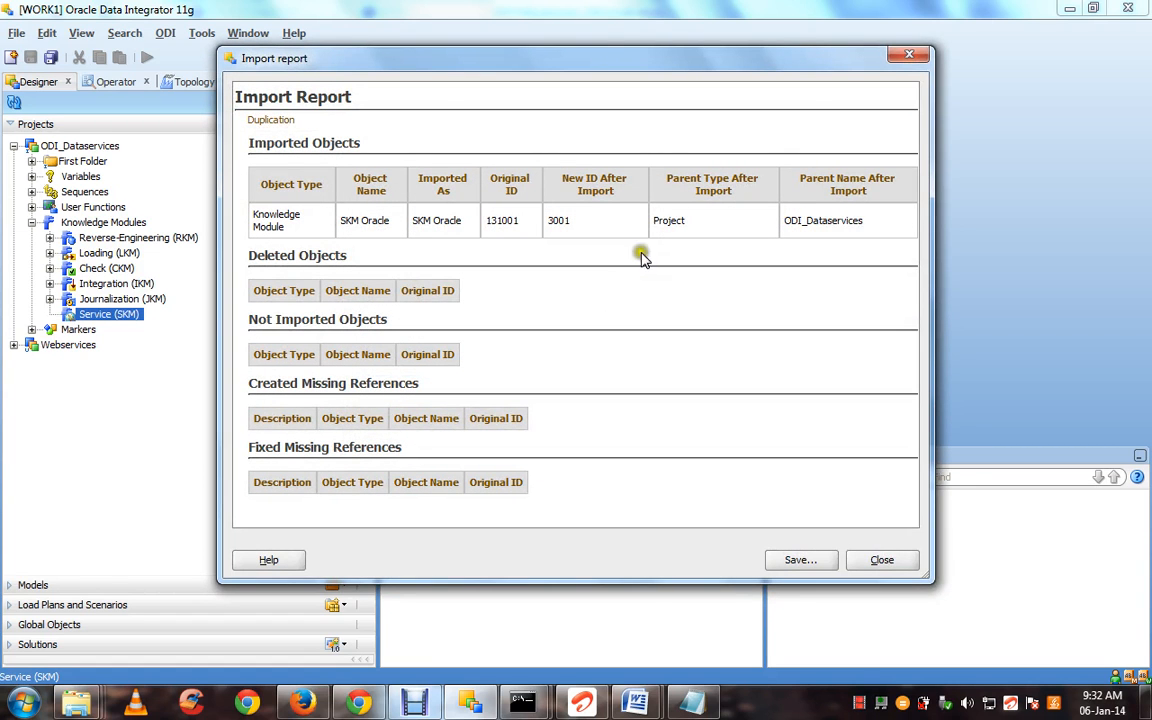
left_click(900, 559)
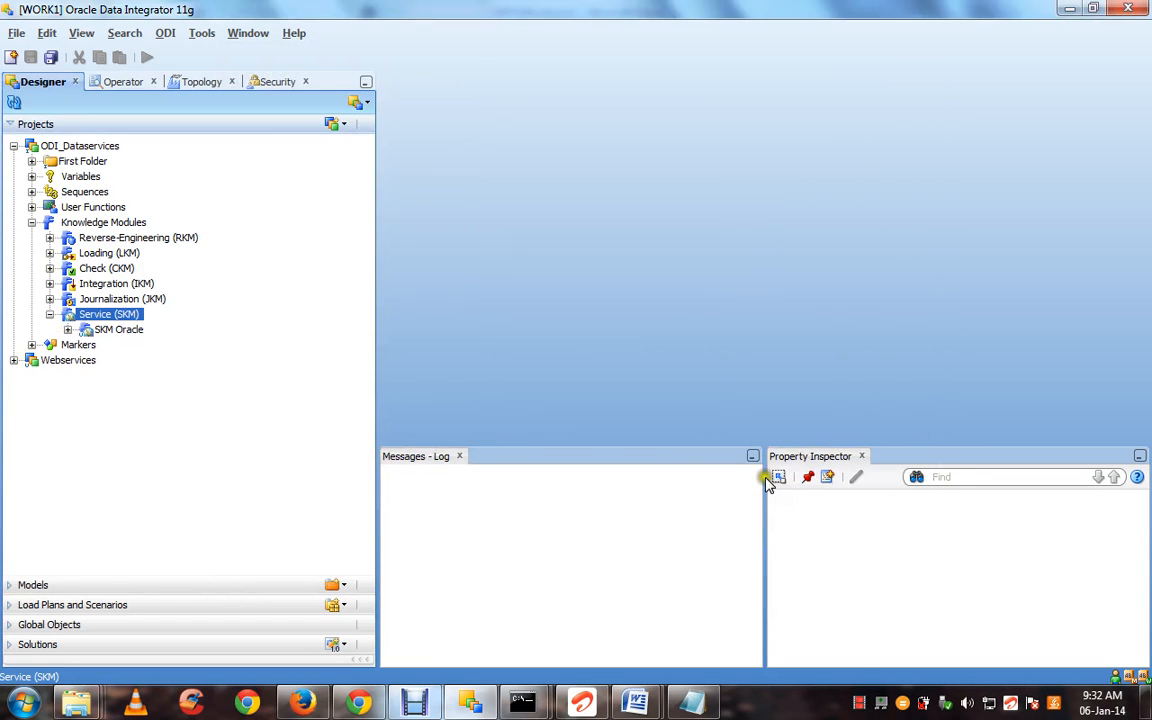
Start a new model under Models and name it DEMO
left_click(125, 334)
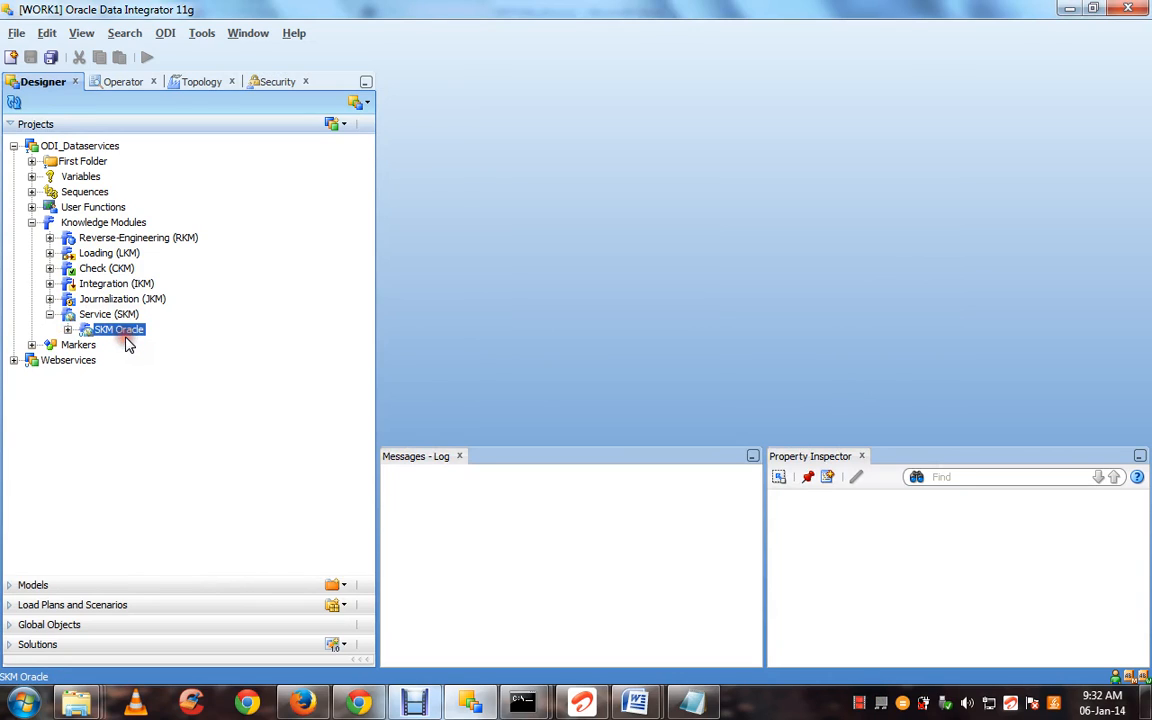
left_click(203, 589)
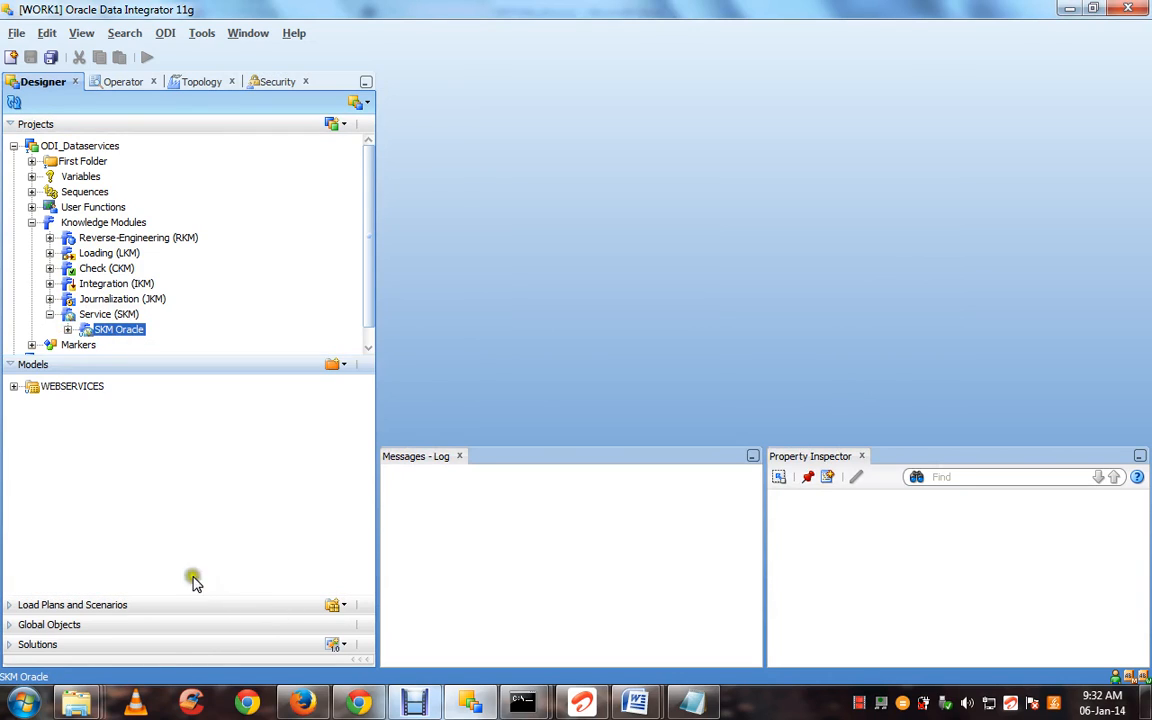
left_click(332, 364)
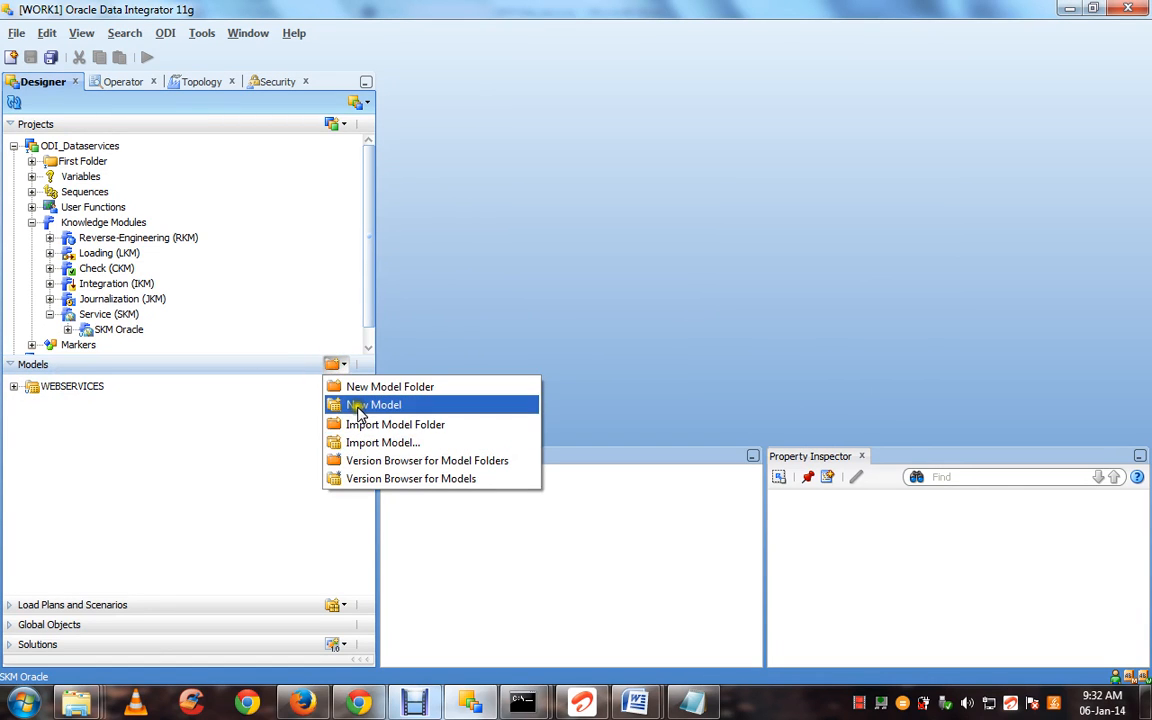
left_click(357, 406)
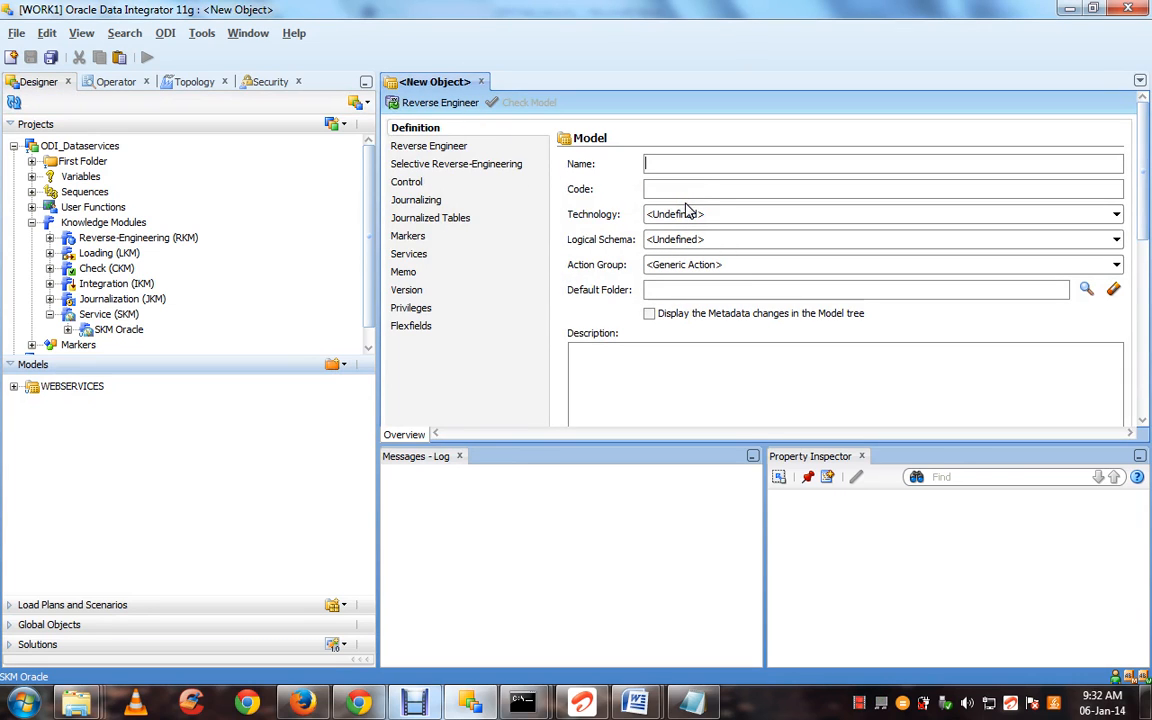
type("DEMO")
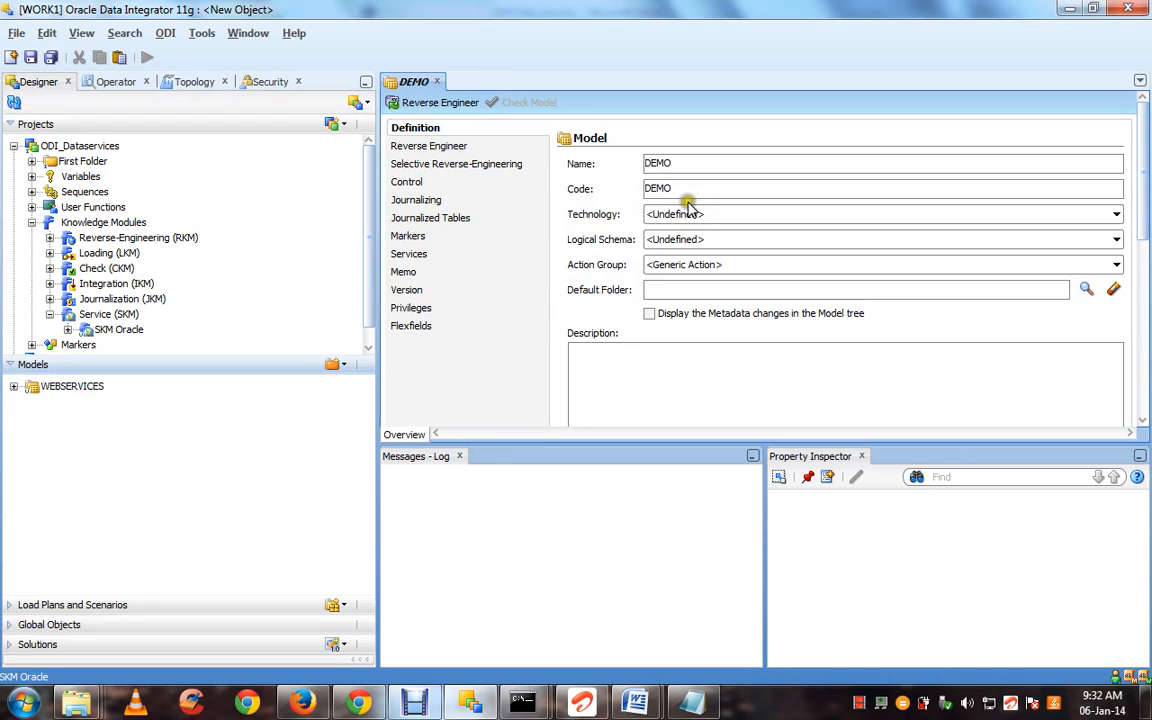
Set DEMO's technology to Oracle, logical schema ESTG, and keep the generic action group
left_click(690, 214)
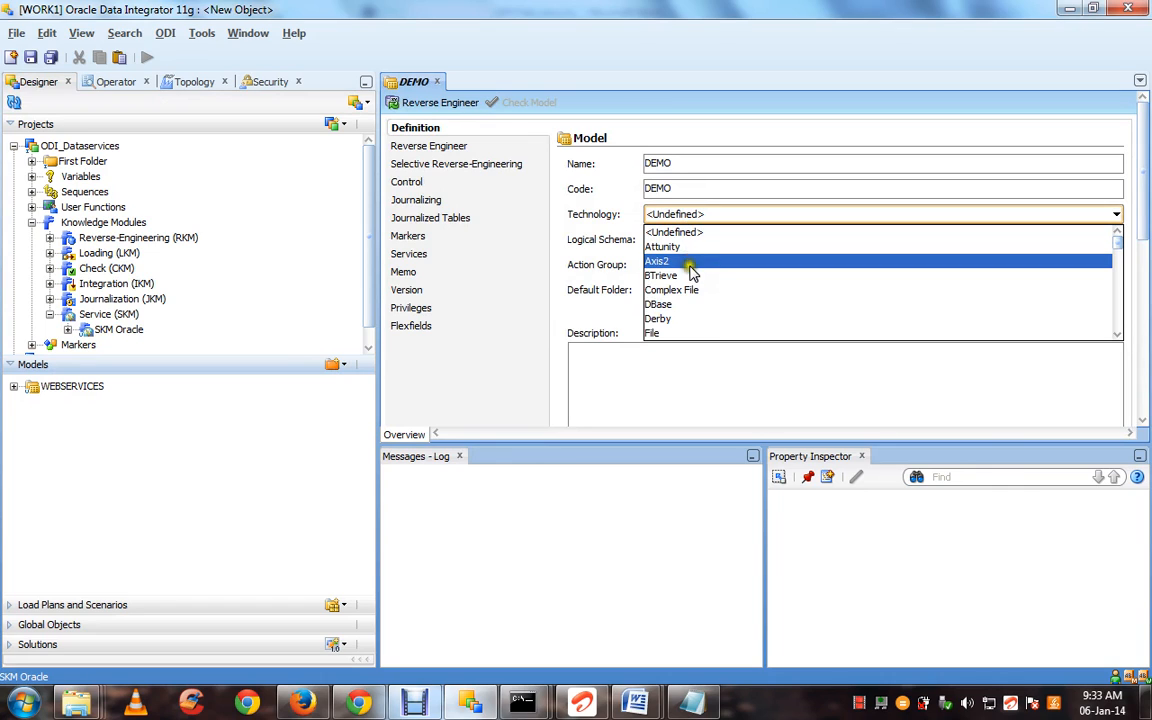
type("OR")
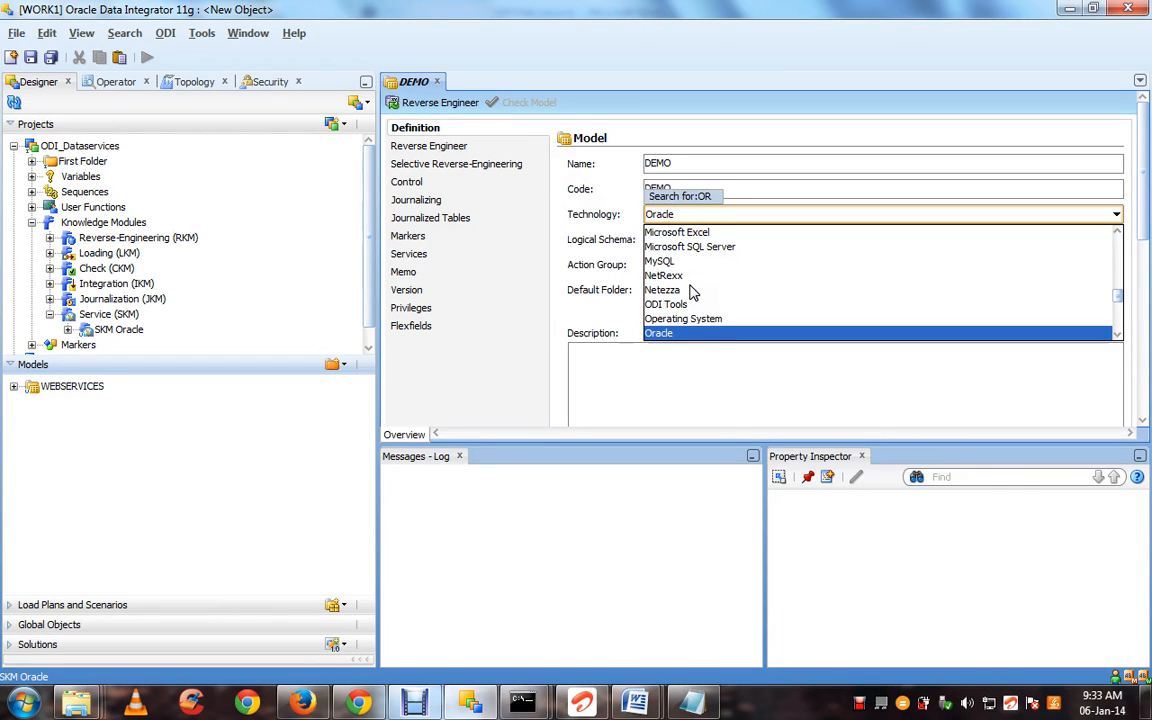
left_click(680, 333)
left_click(689, 243)
left_click(689, 243)
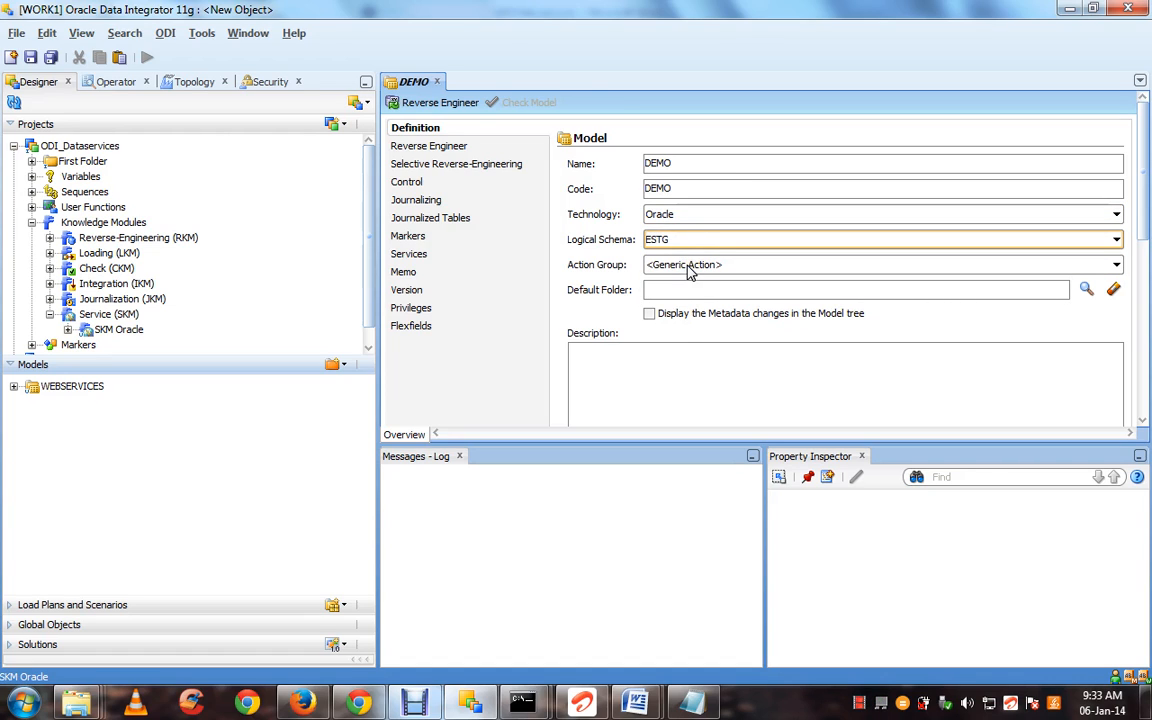
left_click(687, 267)
left_click(688, 267)
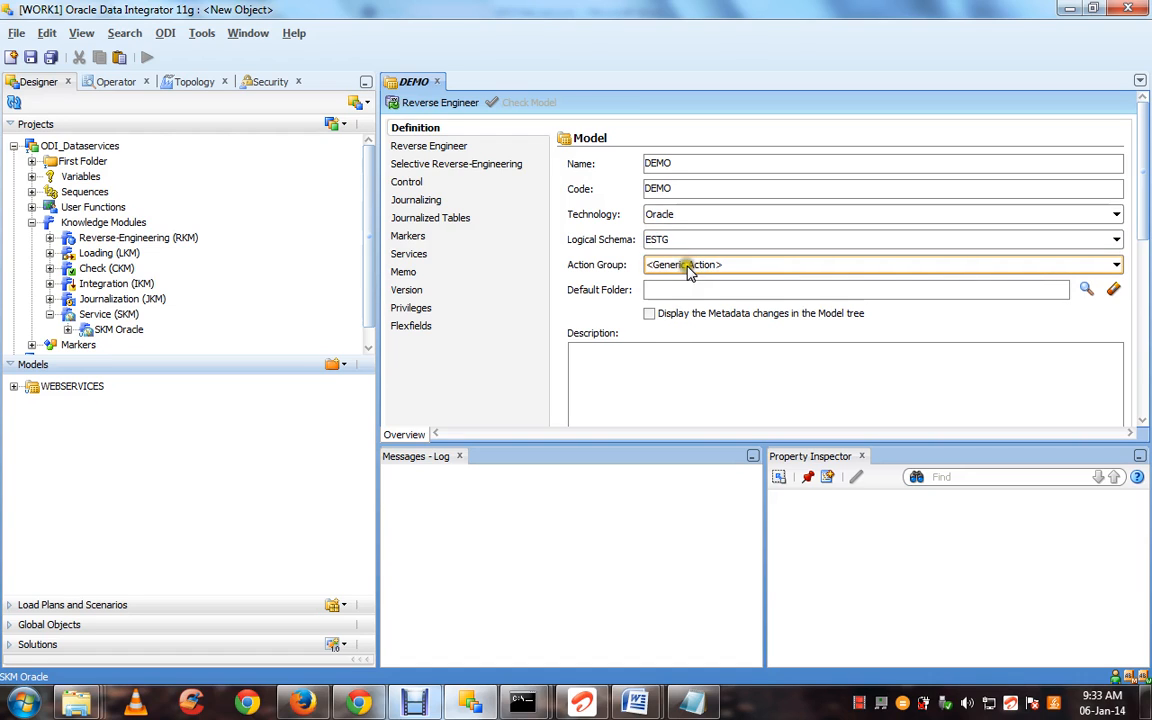
left_click(688, 291)
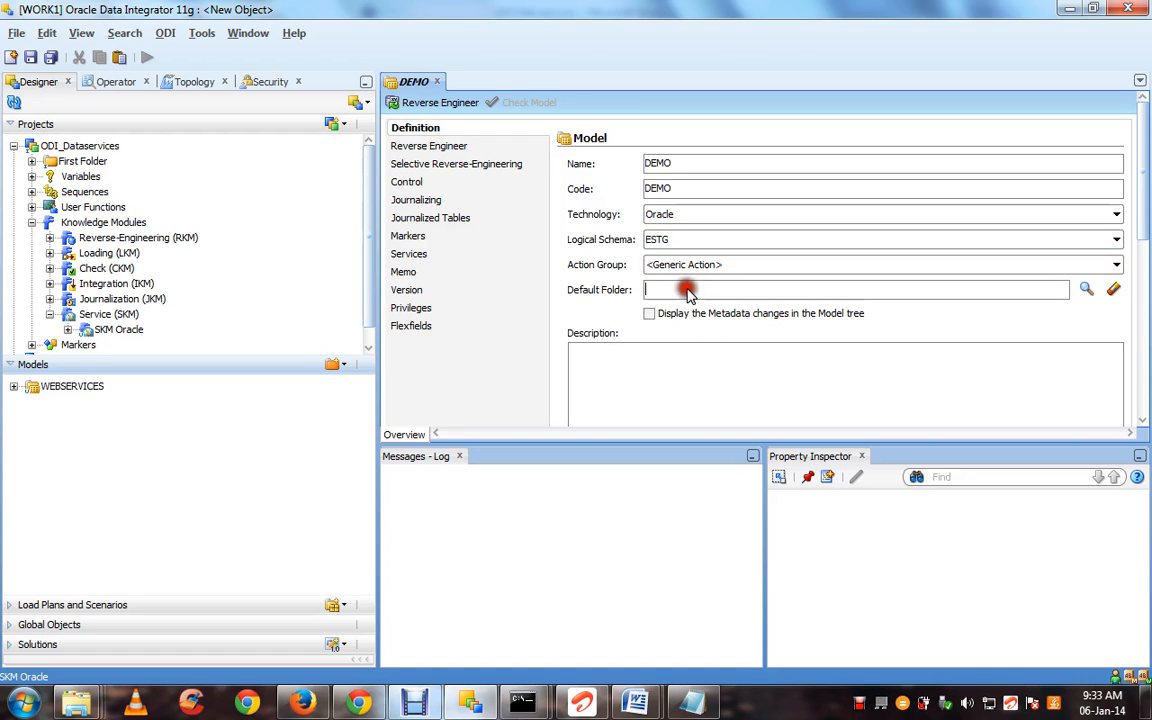
Set the DEMO model's reverse-engineering table mask to %TEST_01%
left_click(462, 148)
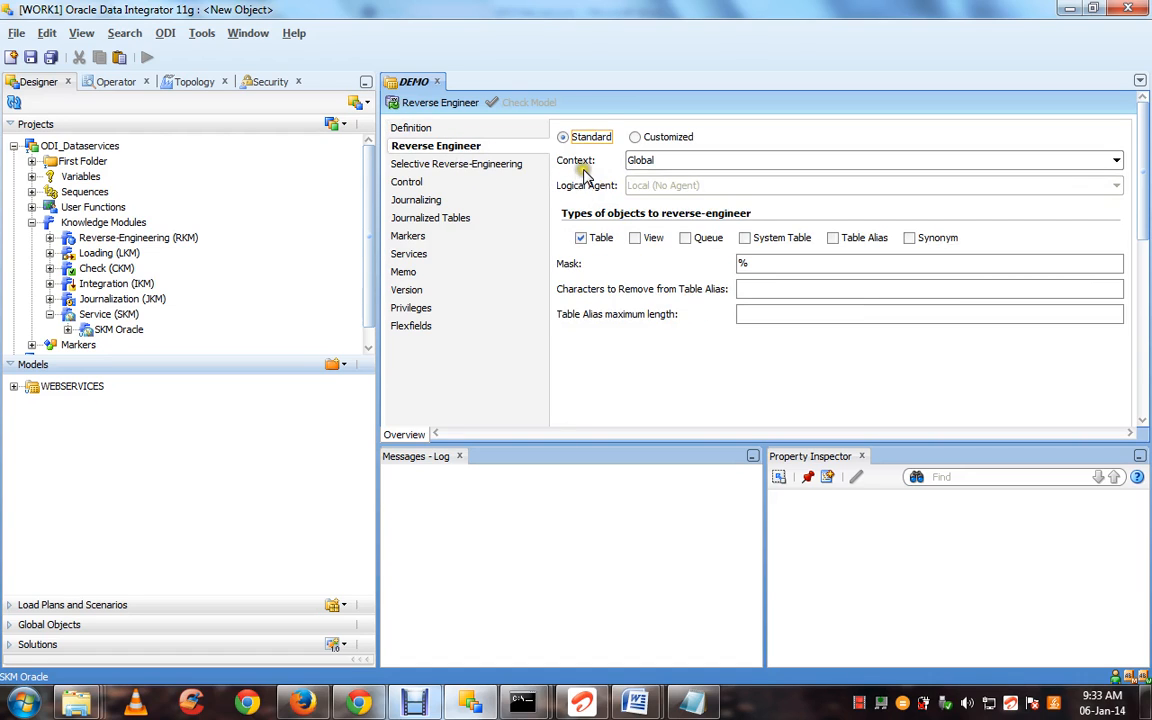
left_click(755, 262)
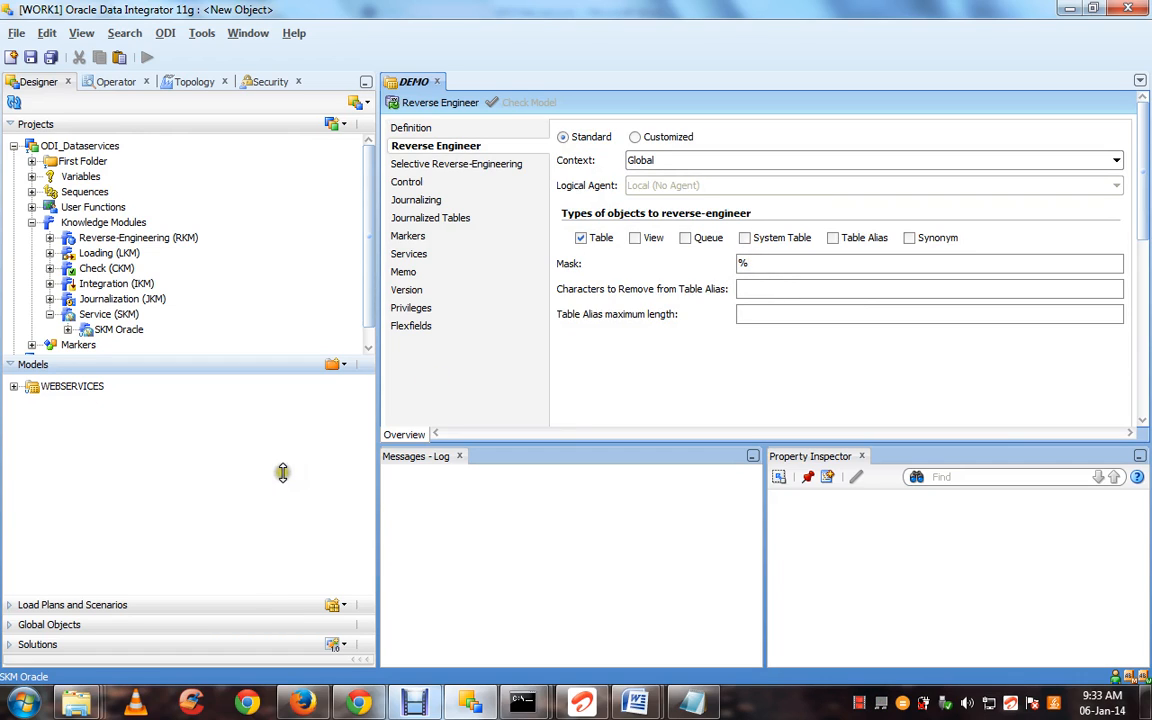
left_click(17, 388)
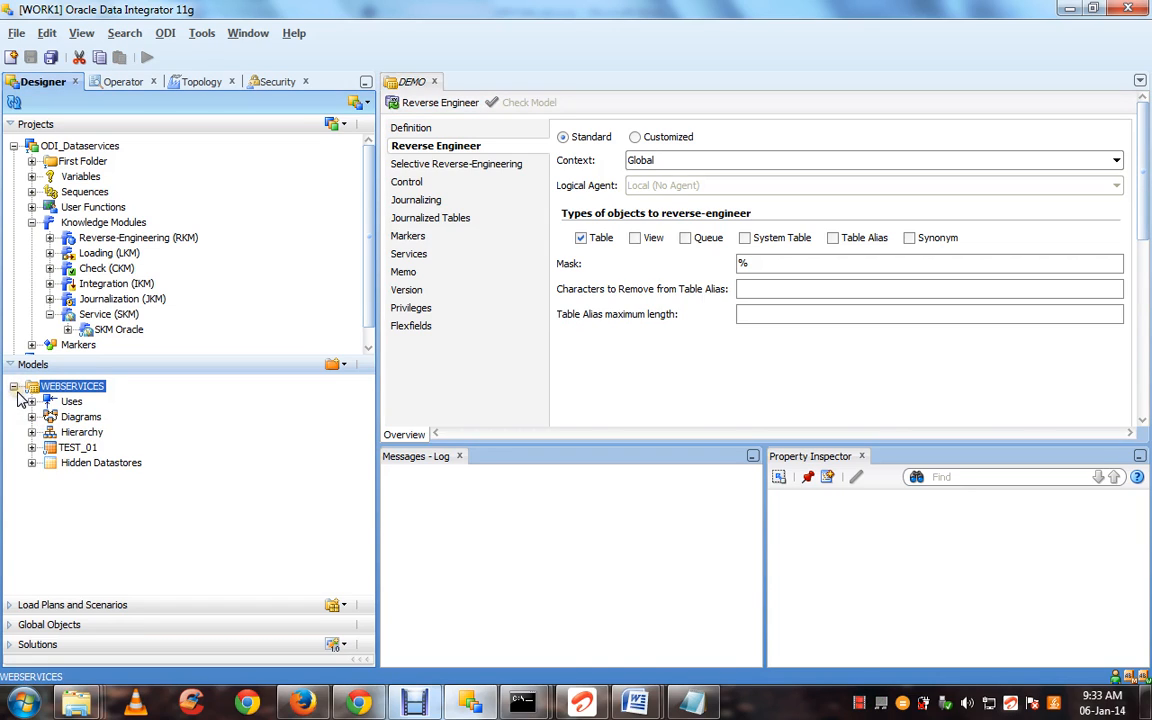
left_click(14, 388)
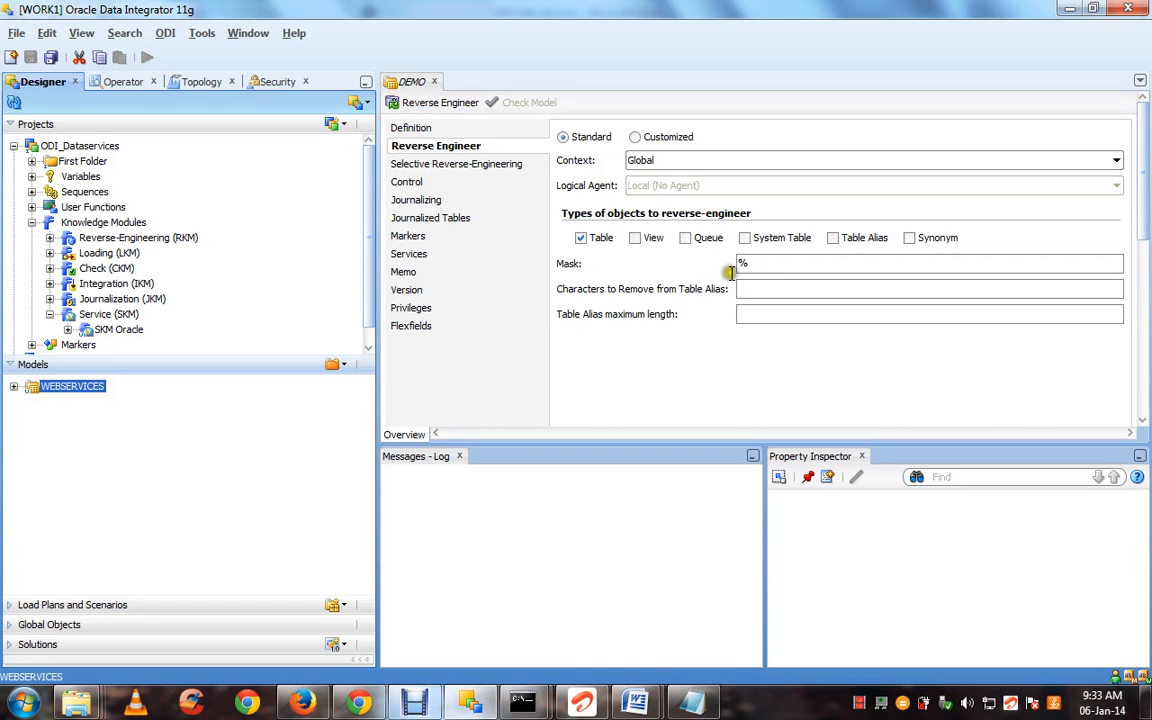
left_click(763, 266)
type("TEST_01")
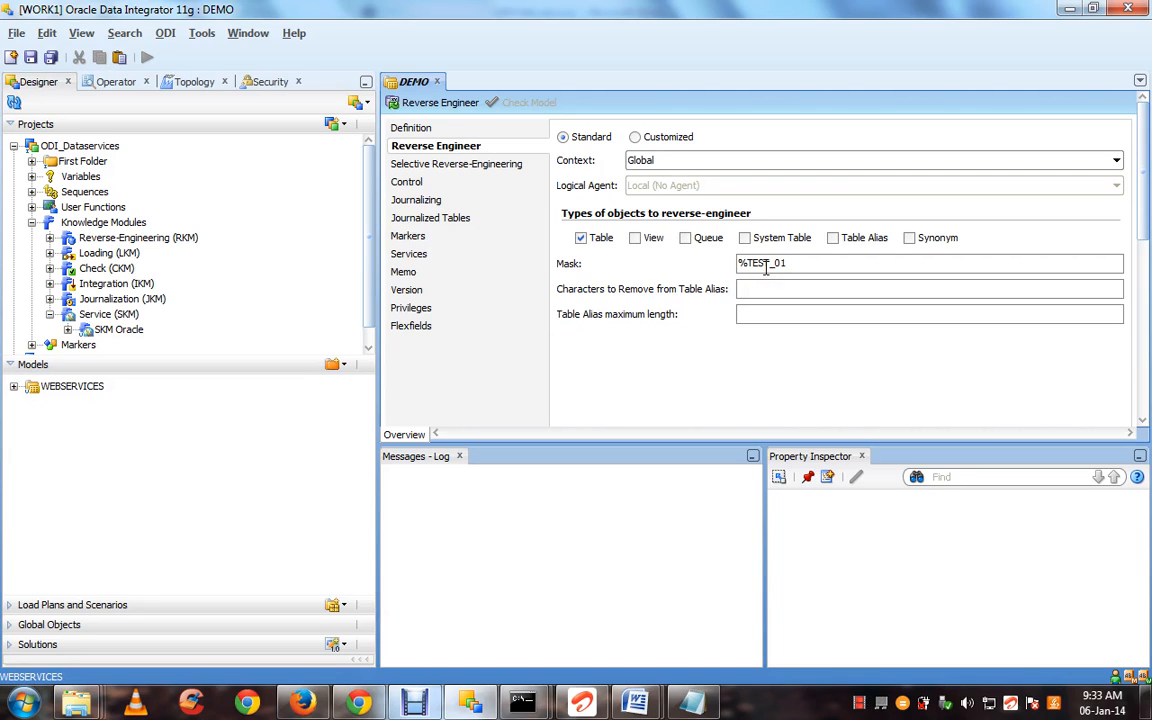
type("%")
Switch to the iSQL*Plus workspace and begin typing a SELECT query
left_click(305, 708)
left_click(228, 348)
type("SELEC")
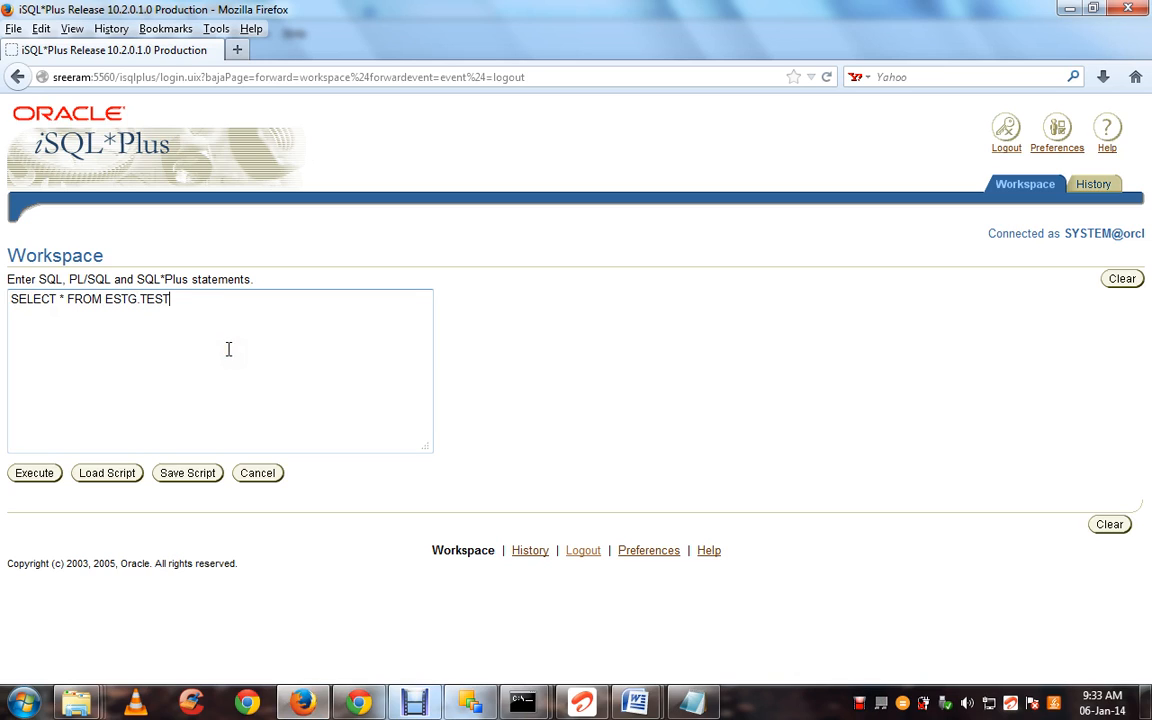
Log back in to iSQL*Plus and run SELECT * FROM ESTG.TEST_01, returning IDs 1 and 2
left_click(36, 474)
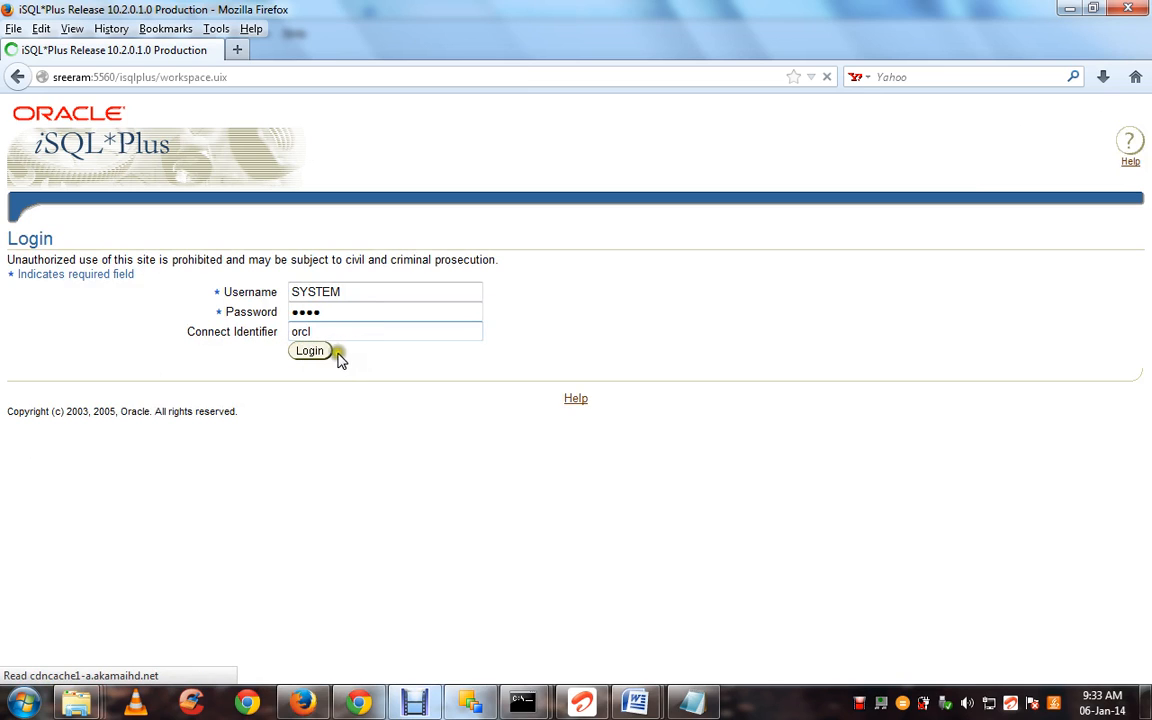
left_click(318, 356)
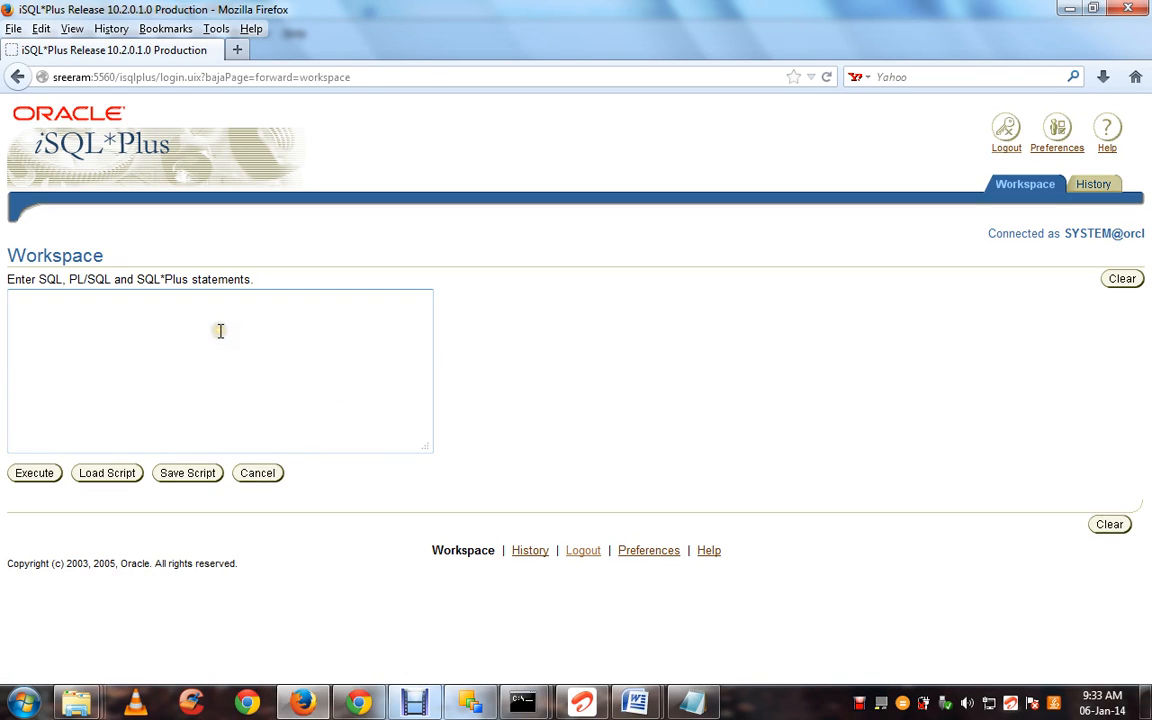
left_click(220, 331)
type("SELECT * FROM ESTG.TEST")
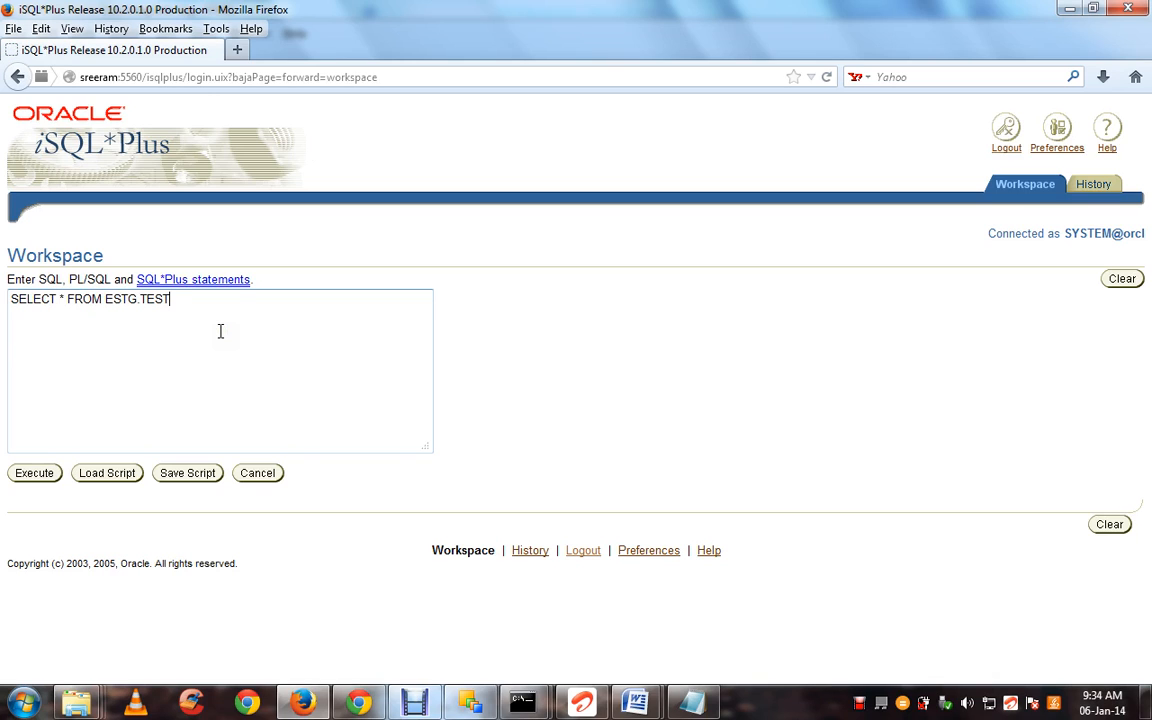
type("_01")
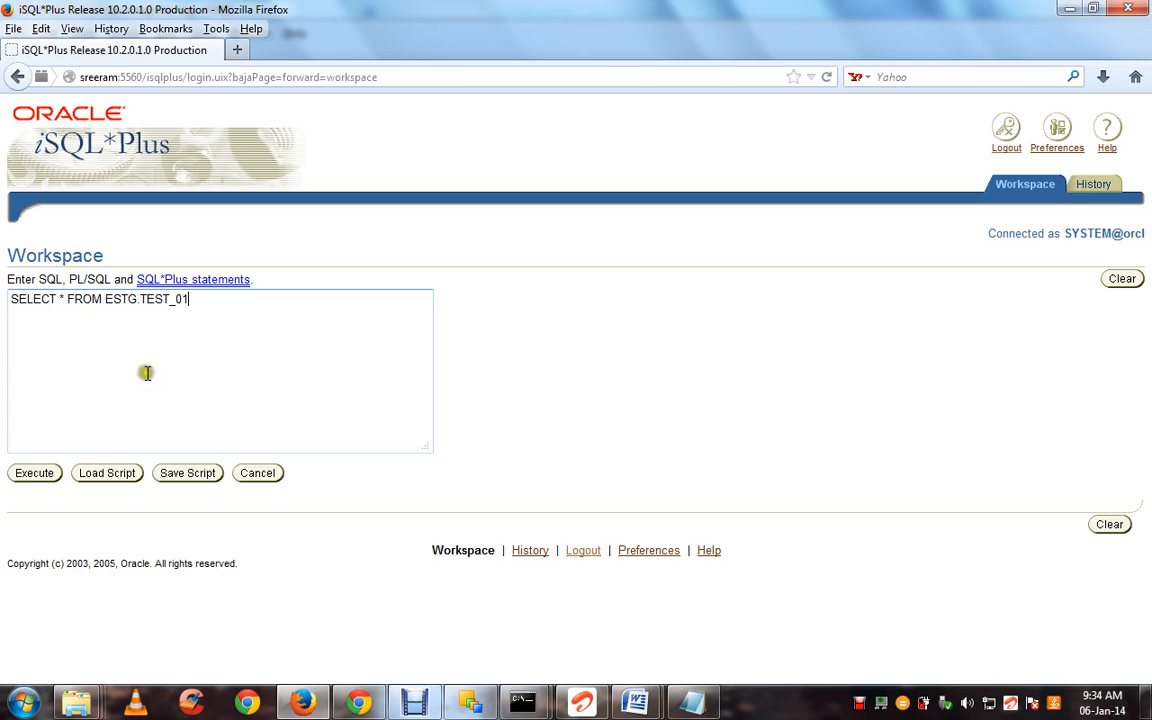
left_click(40, 478)
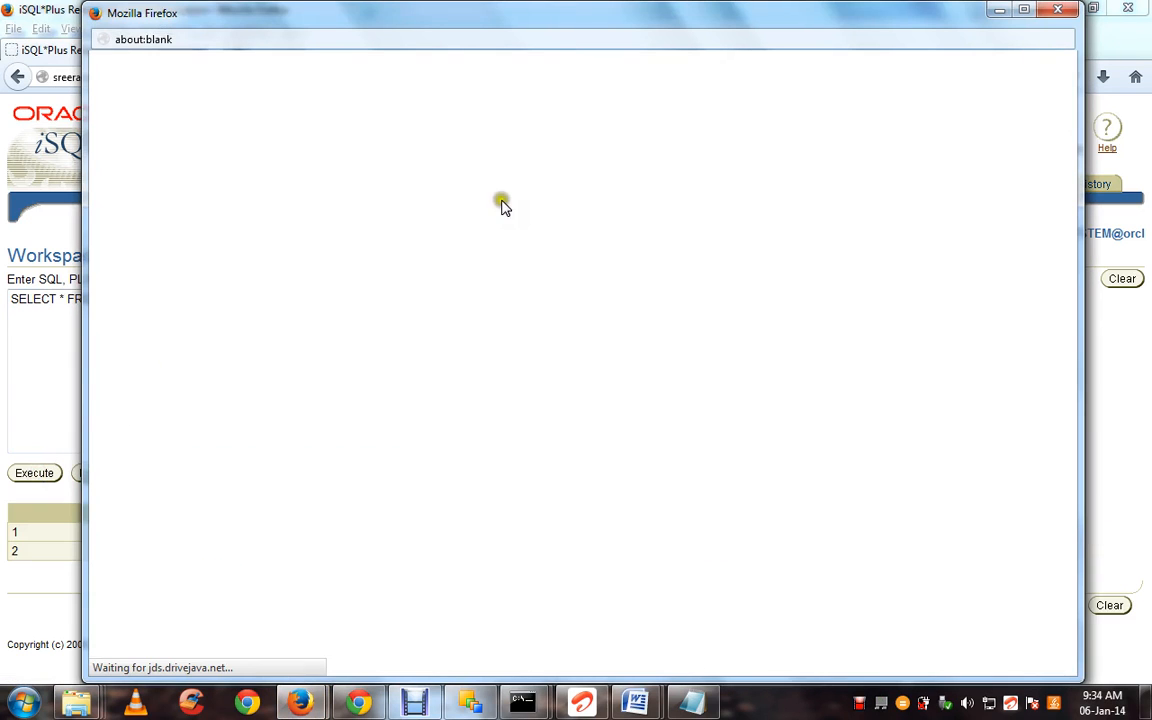
left_click(1057, 10)
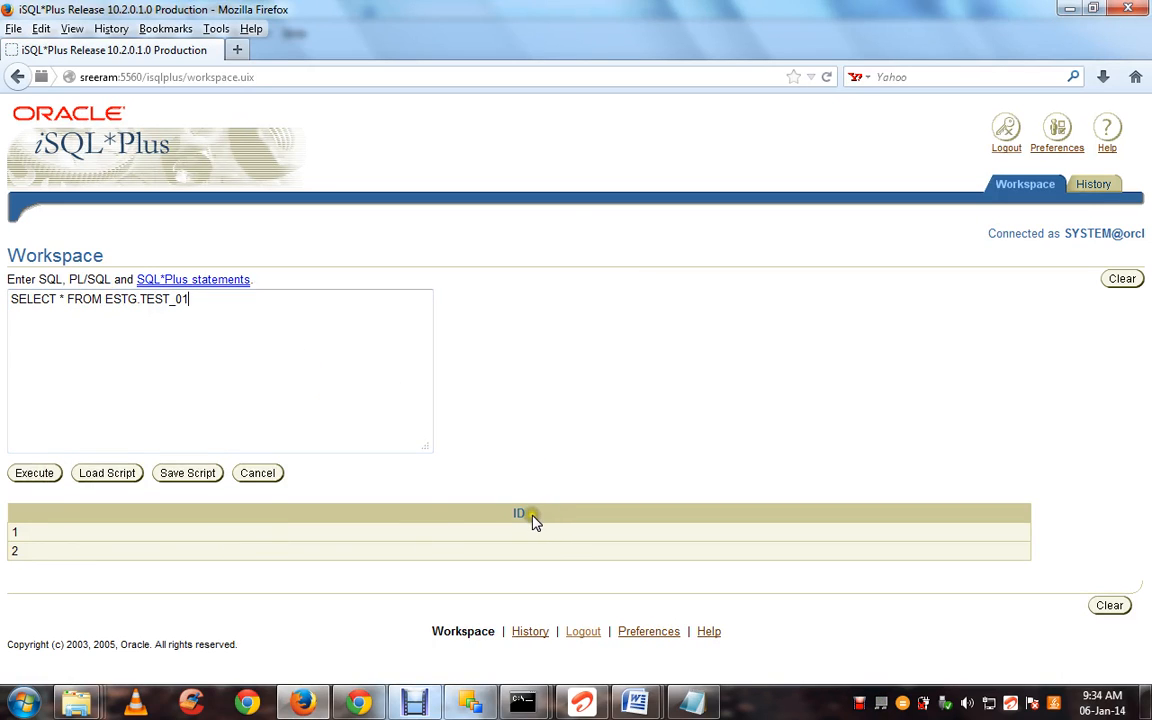
Run CREATE TABLE ESTG.TEST_02 AS SELECT '1' AS ID FROM DUAL, getting "Table created."
key("ctrl+a")
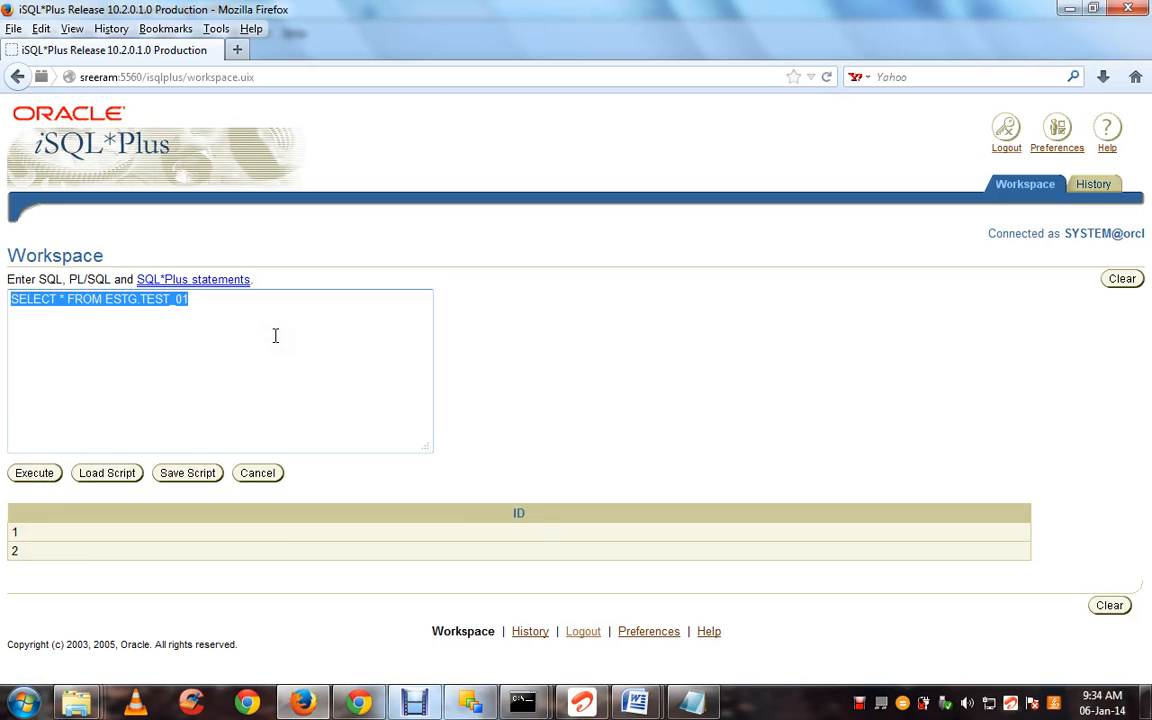
key("Delete")
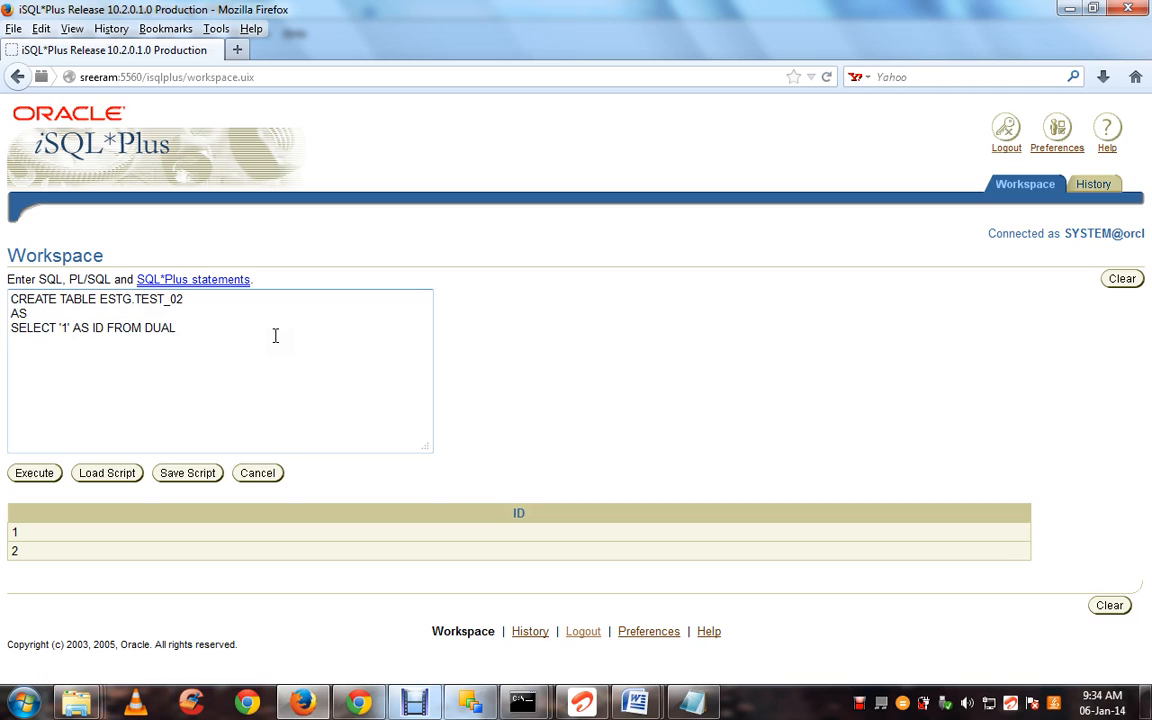
left_click(38, 472)
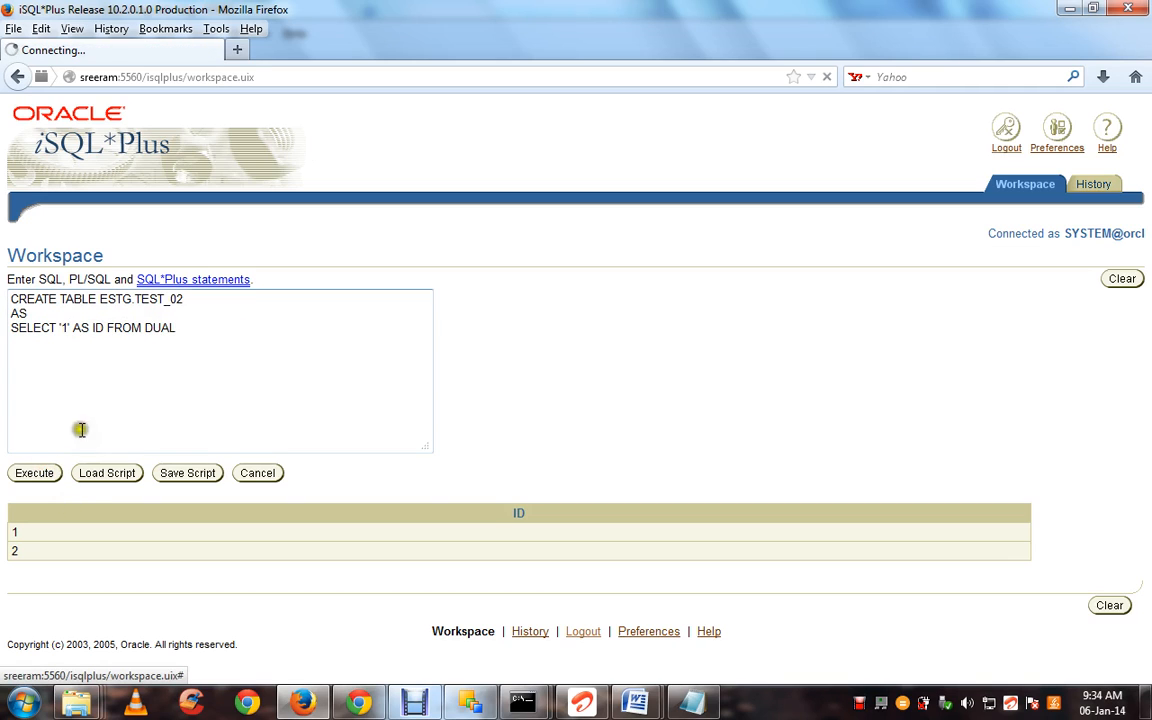
left_click(165, 363)
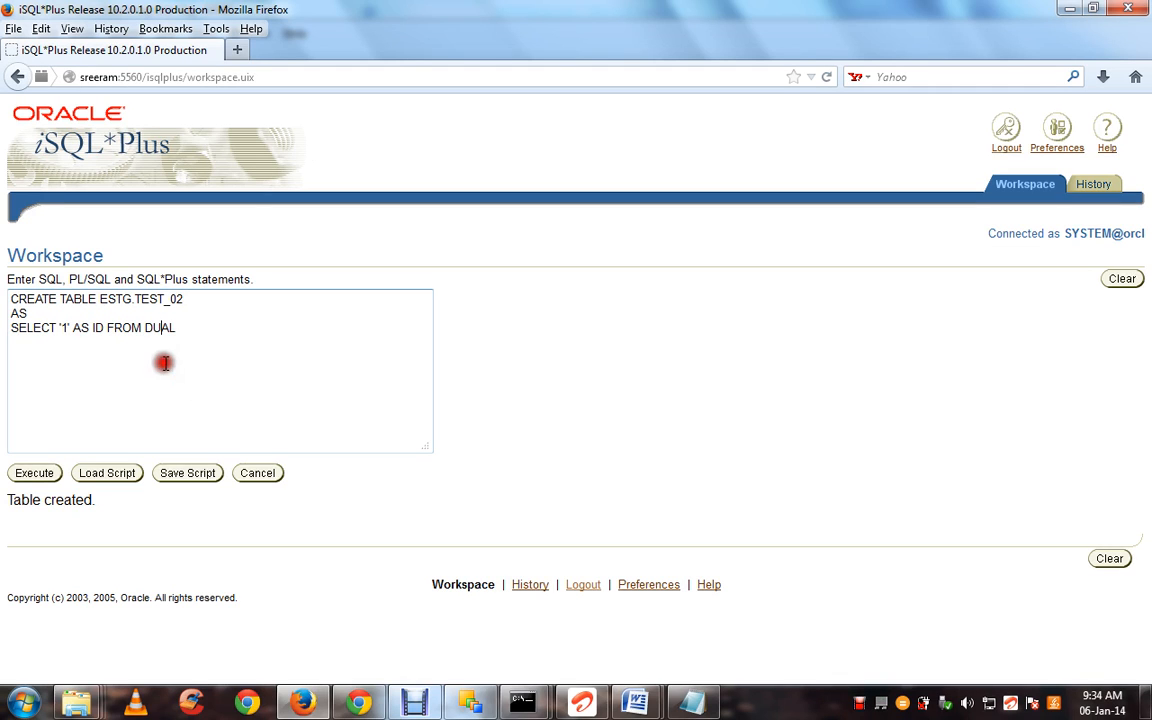
left_click_drag(101, 298, 188, 298)
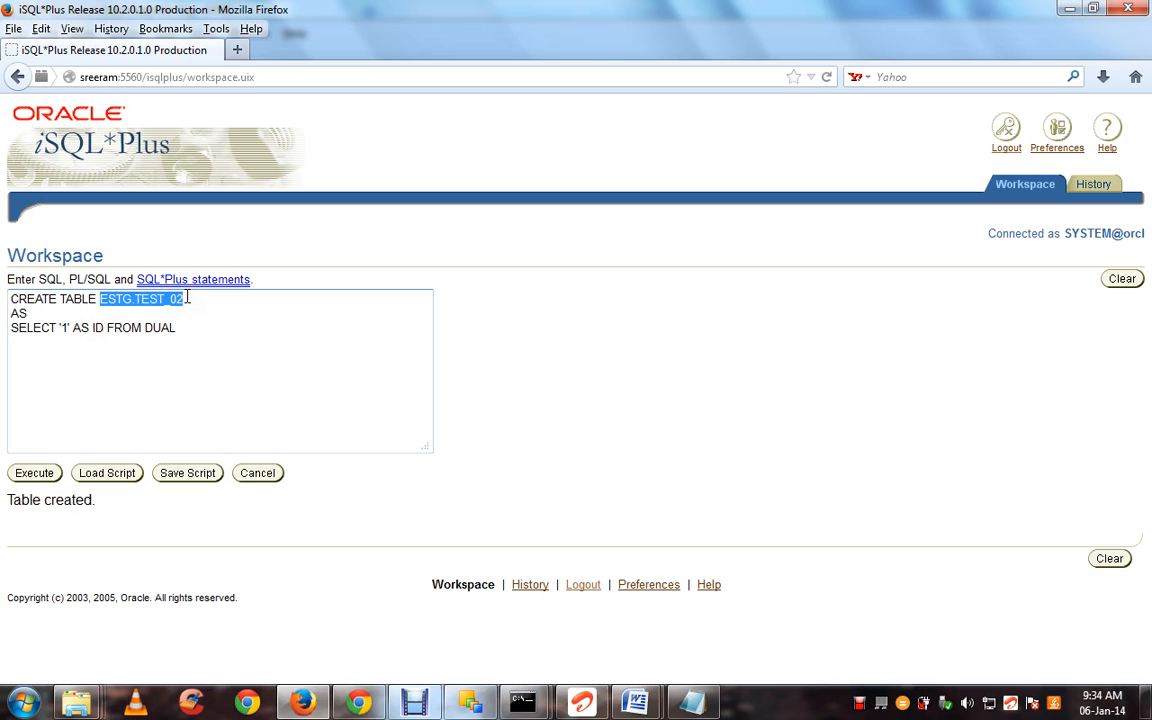
left_click(196, 329)
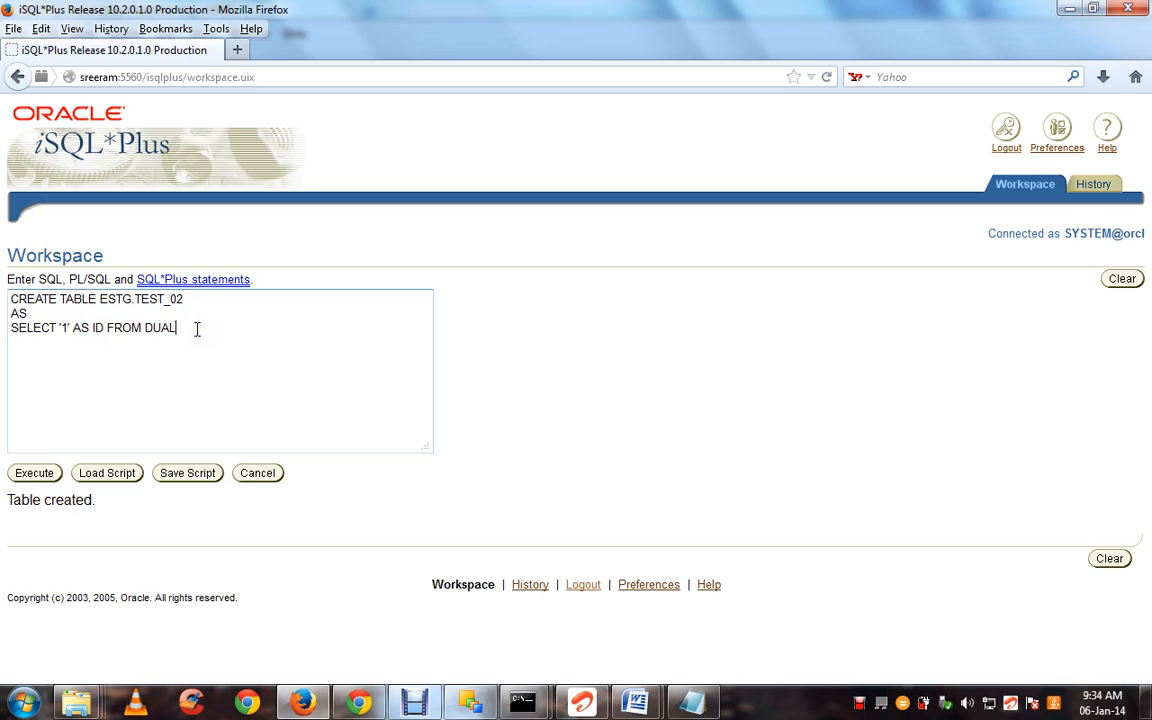
left_click(103, 327)
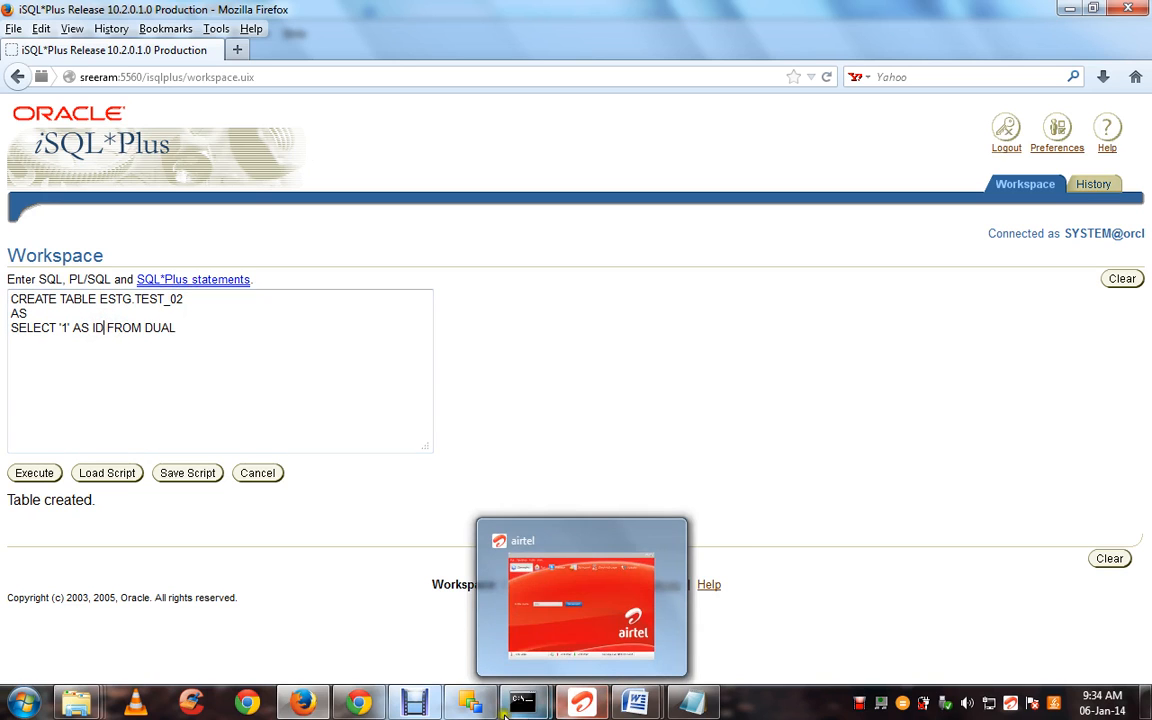
Change DEMO's mask to %TEST_02% and run selective reverse-engineering of TEST_02, confirming with Yes
left_click(478, 706)
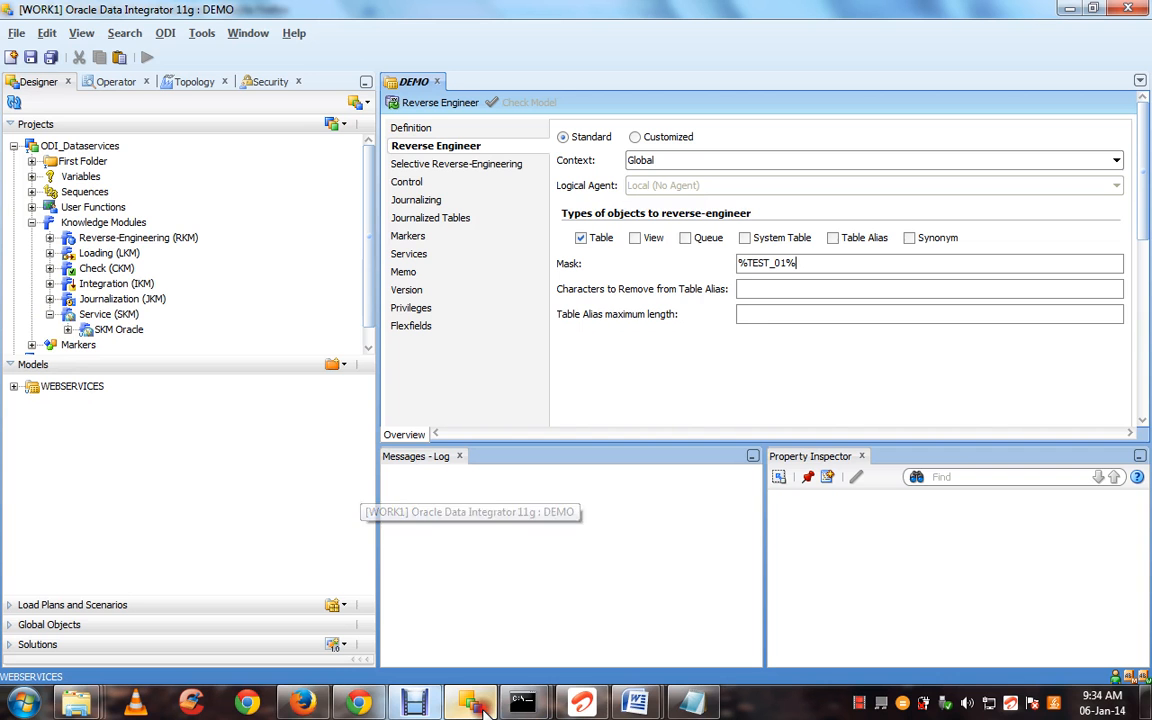
left_click(787, 263)
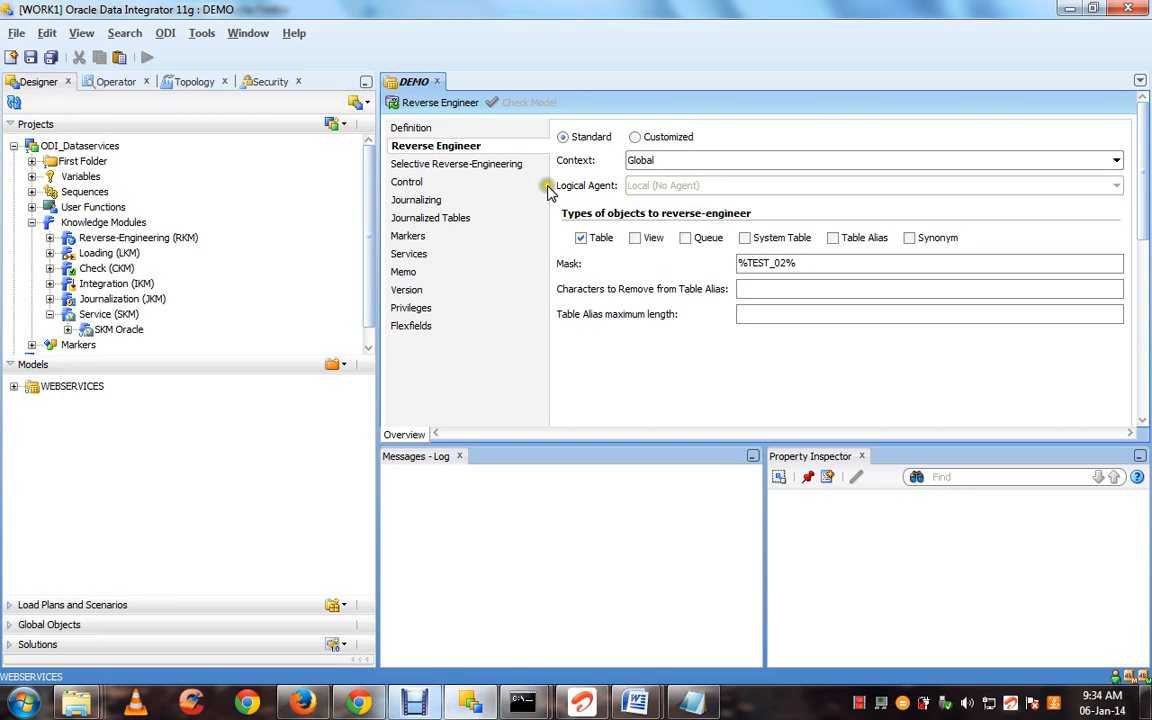
left_click(452, 165)
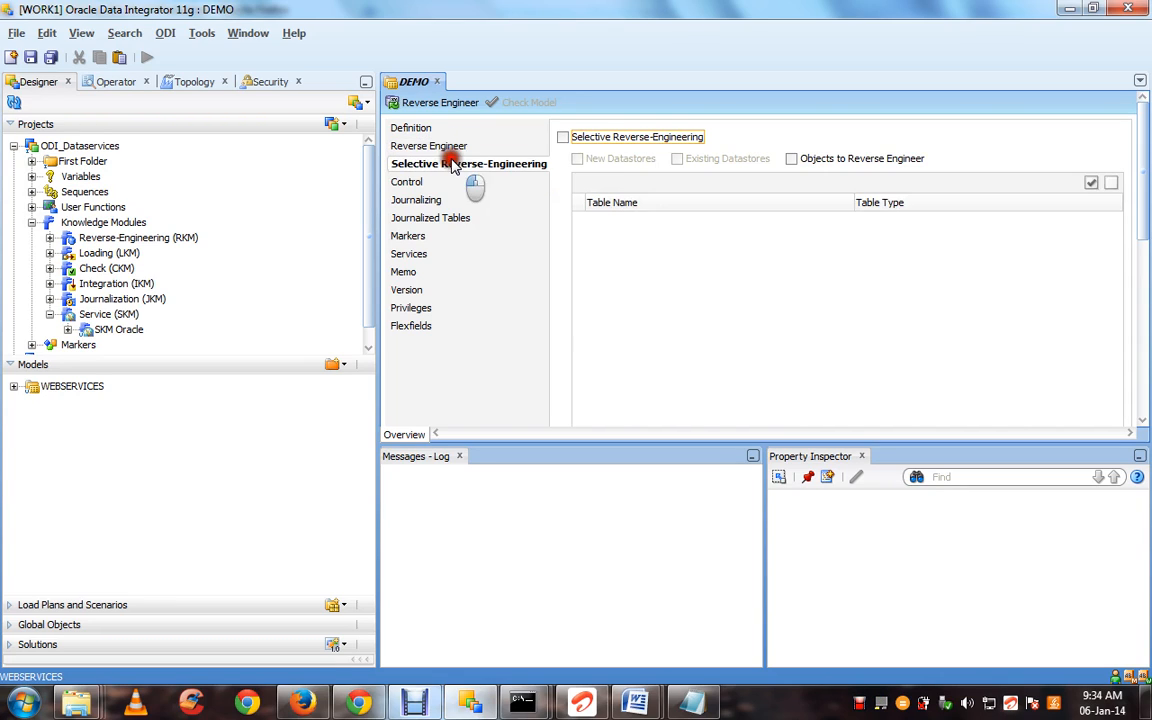
left_click(563, 137)
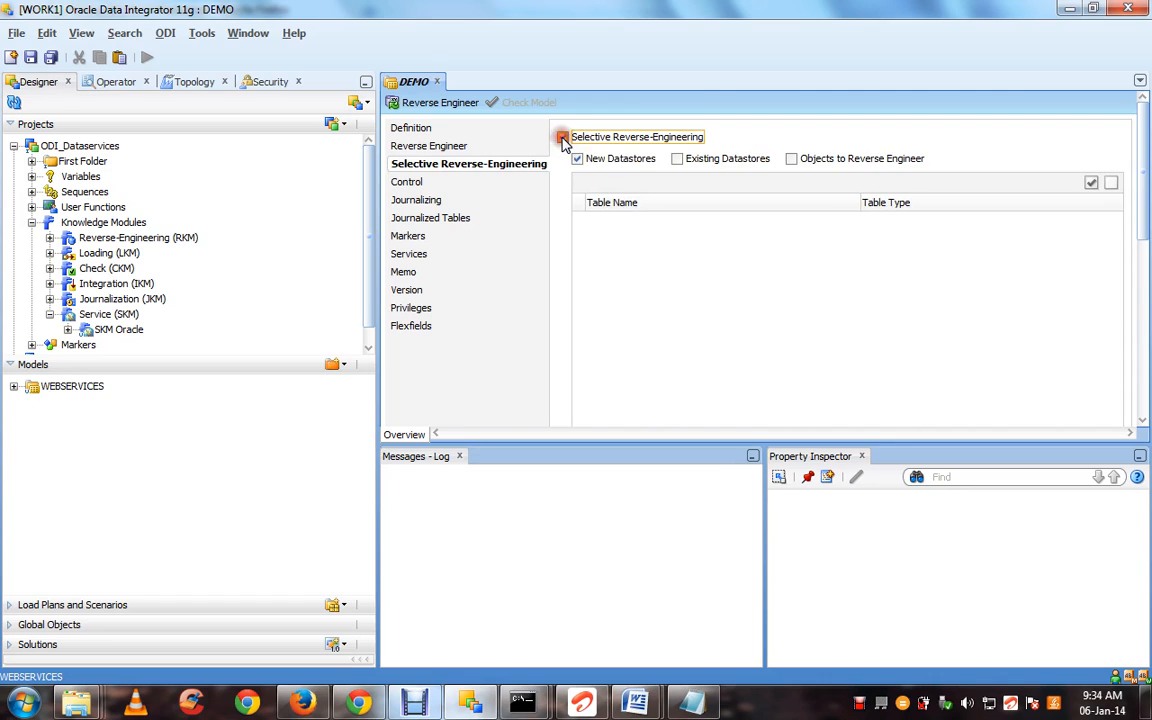
left_click(795, 159)
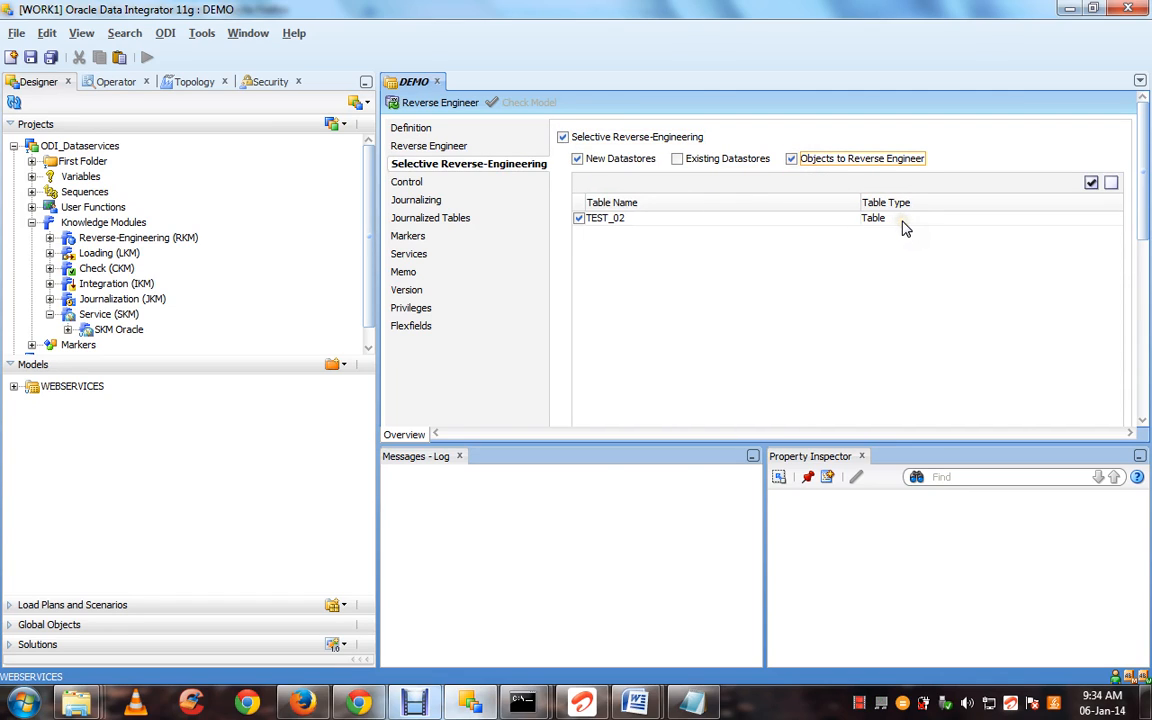
left_click(416, 103)
left_click(644, 285)
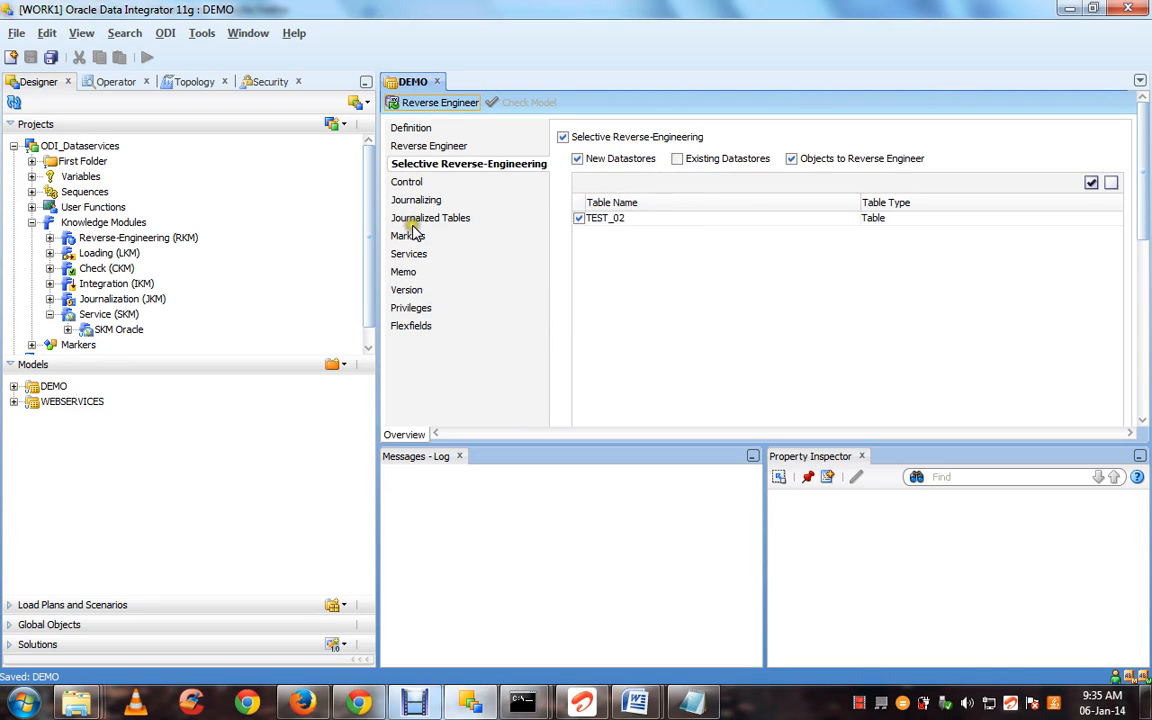
left_click(410, 254)
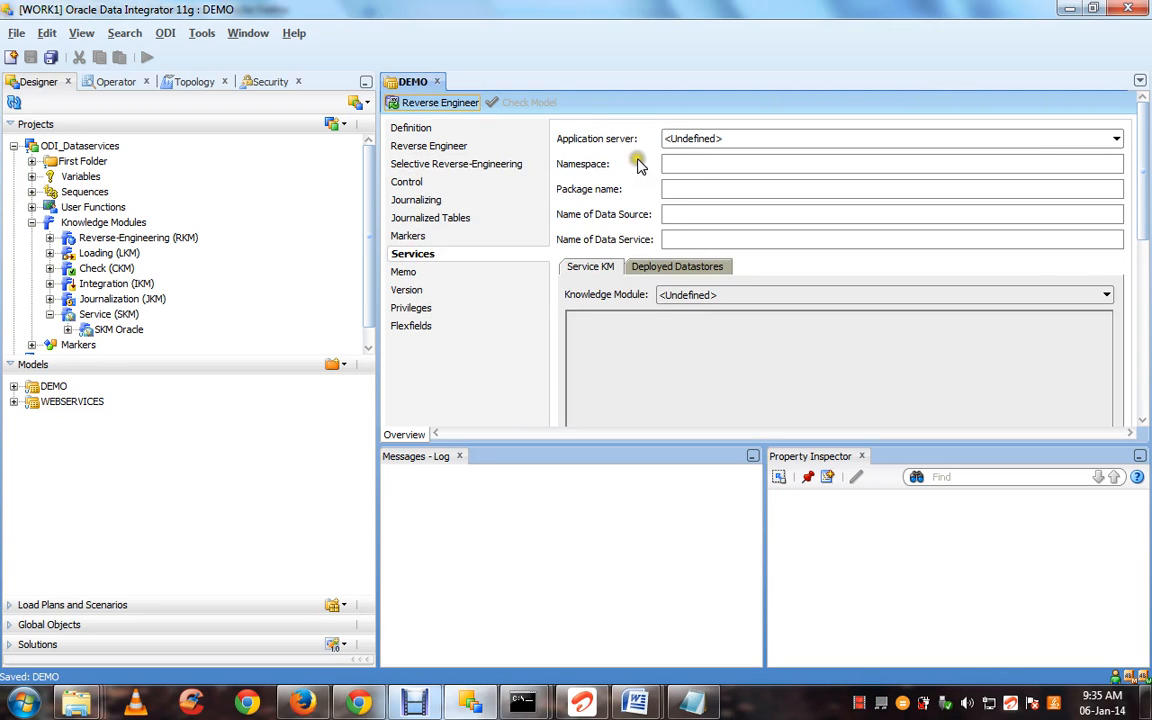
left_click(695, 139)
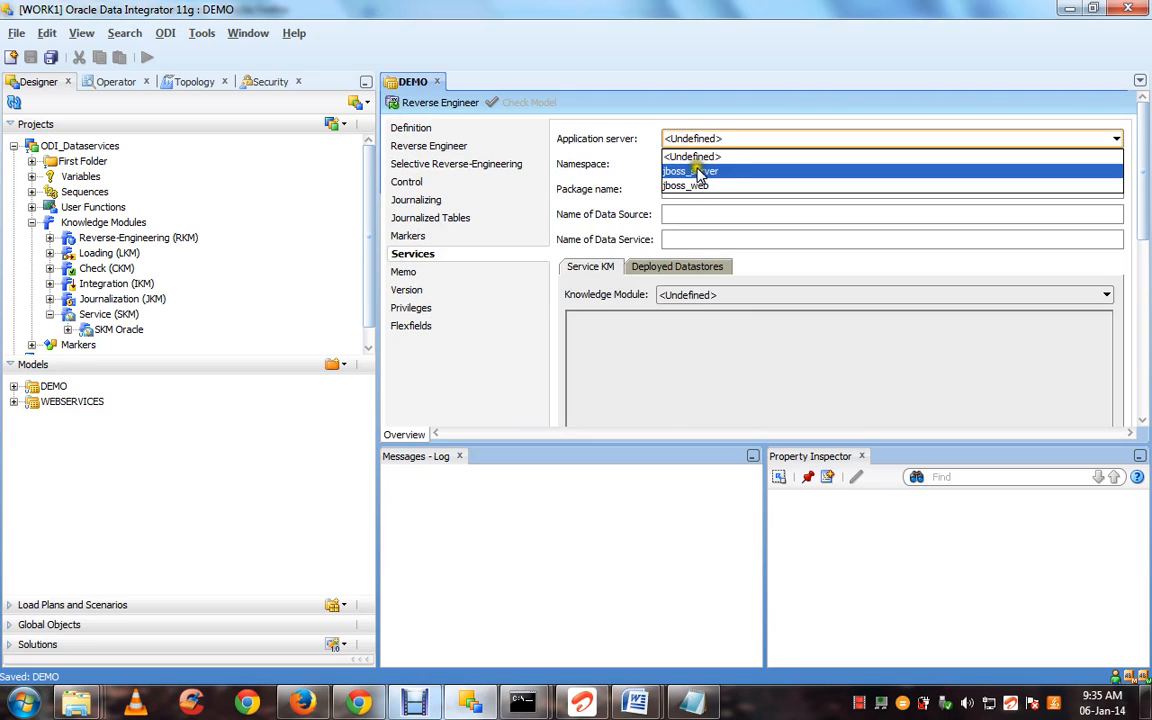
left_click(698, 172)
left_click(720, 165)
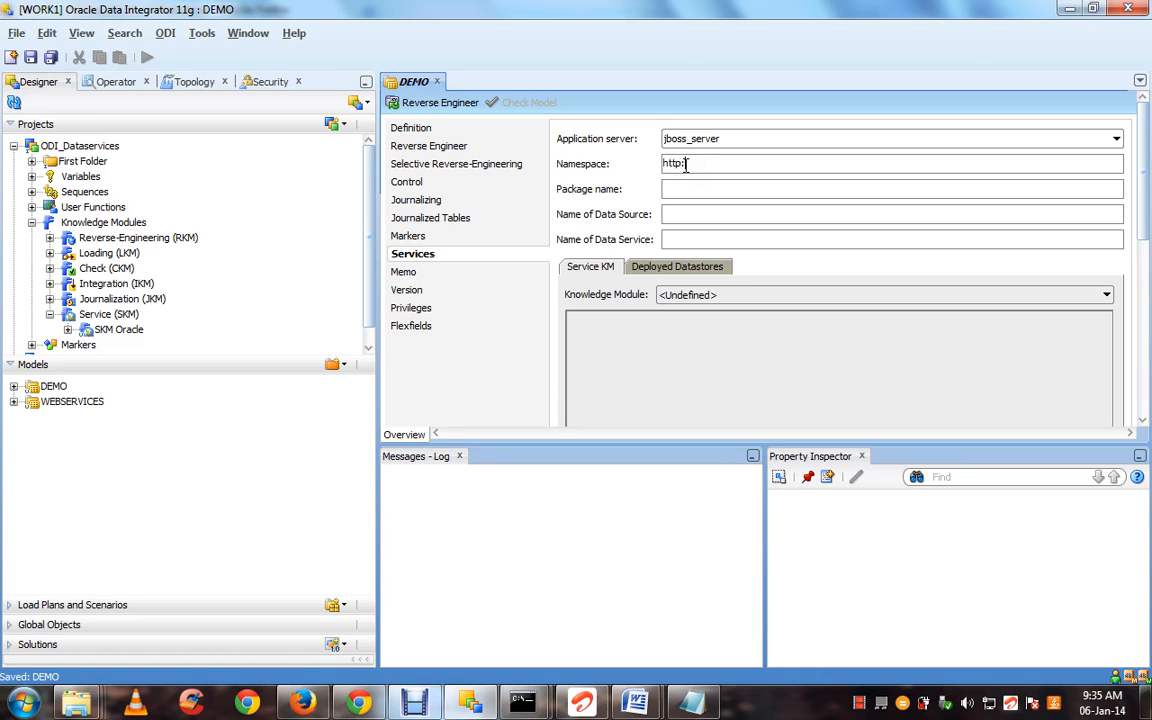
type("c")
key("BackSpace")
key("BackSpace")
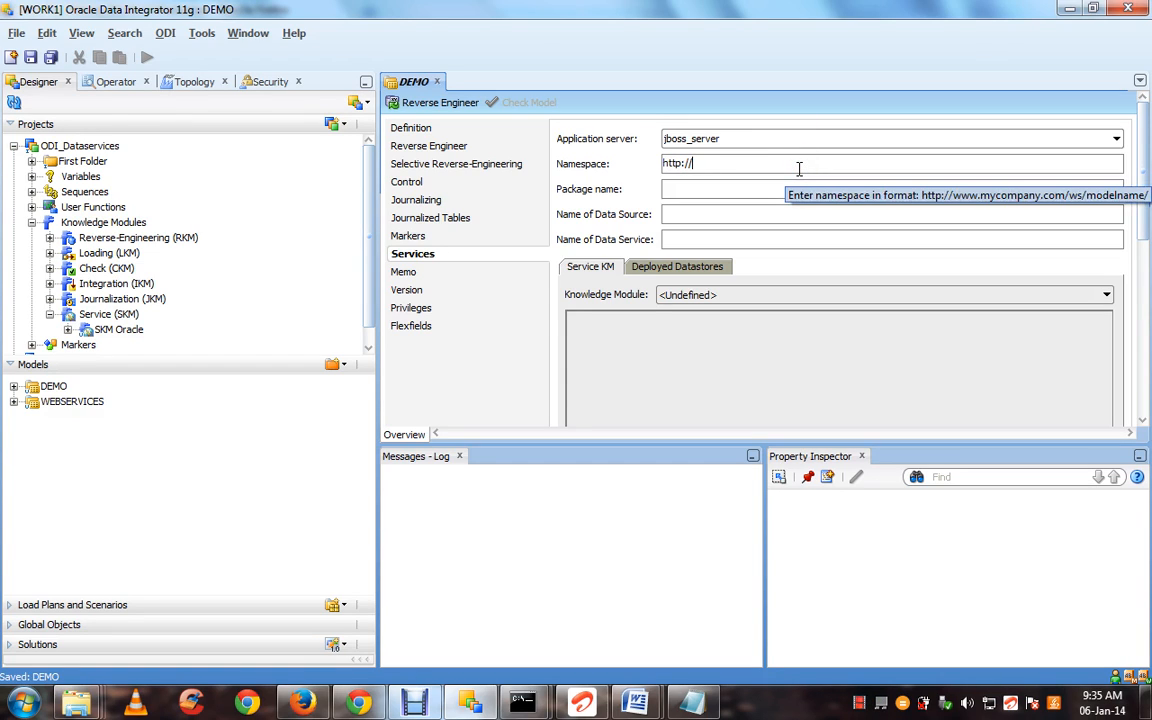
type("www.mycompany.com")
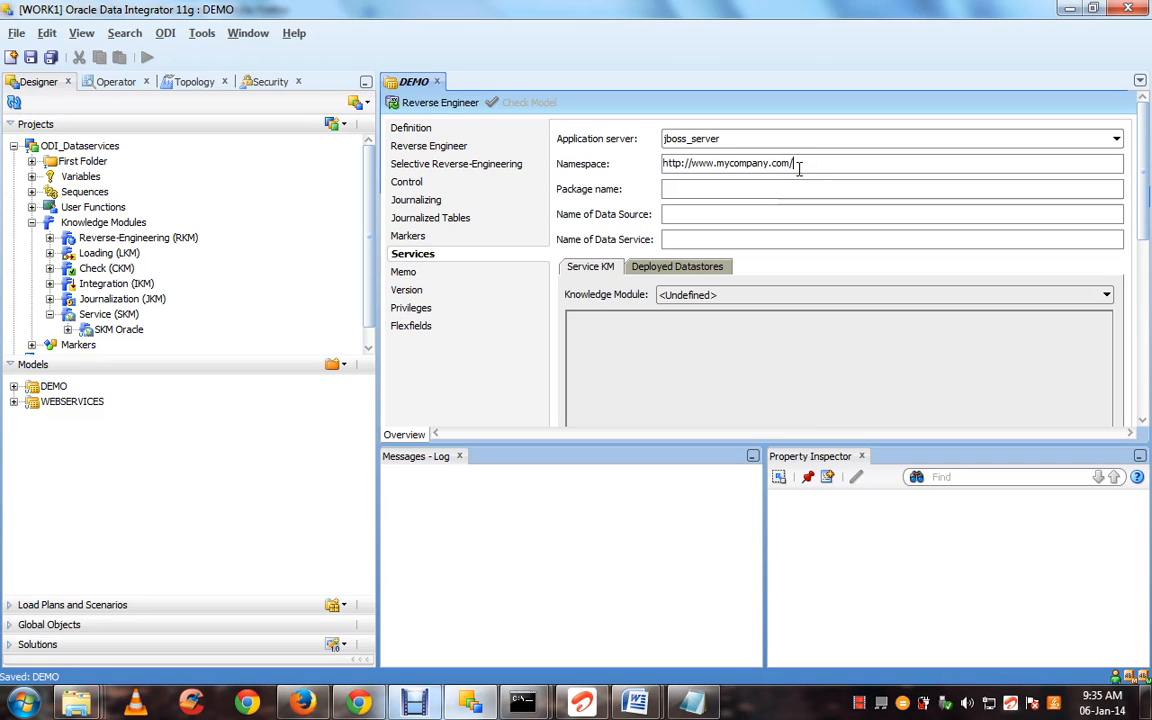
type("/")
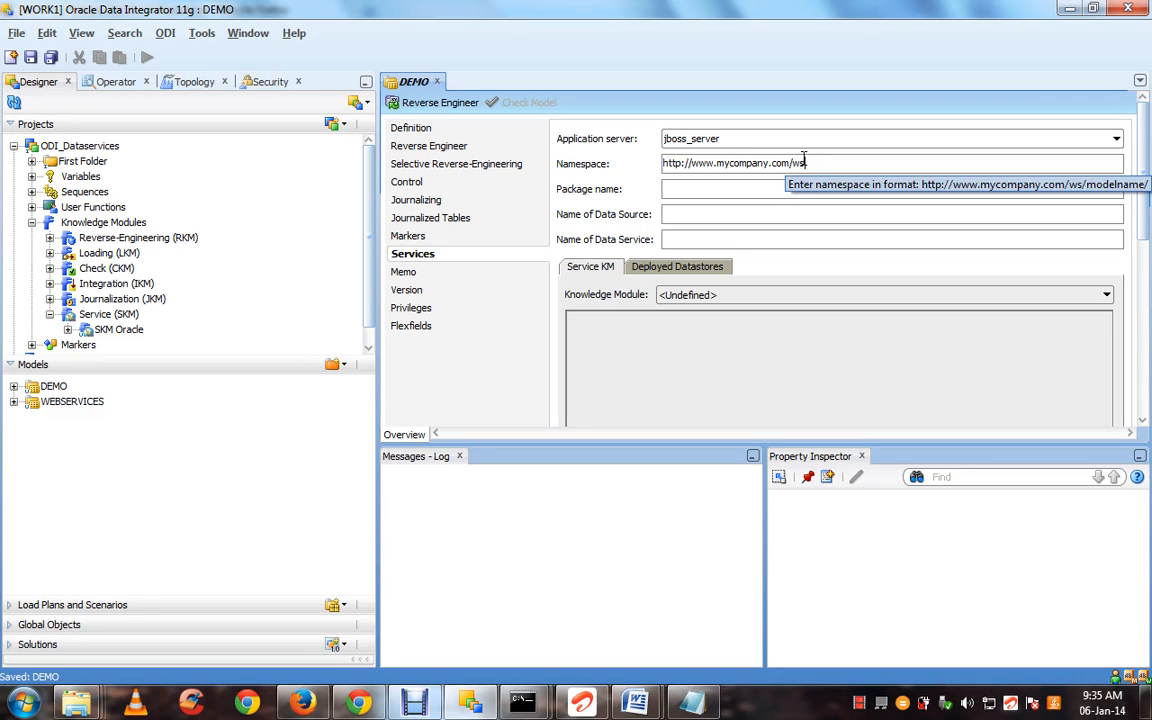
type("ws/ESTG")
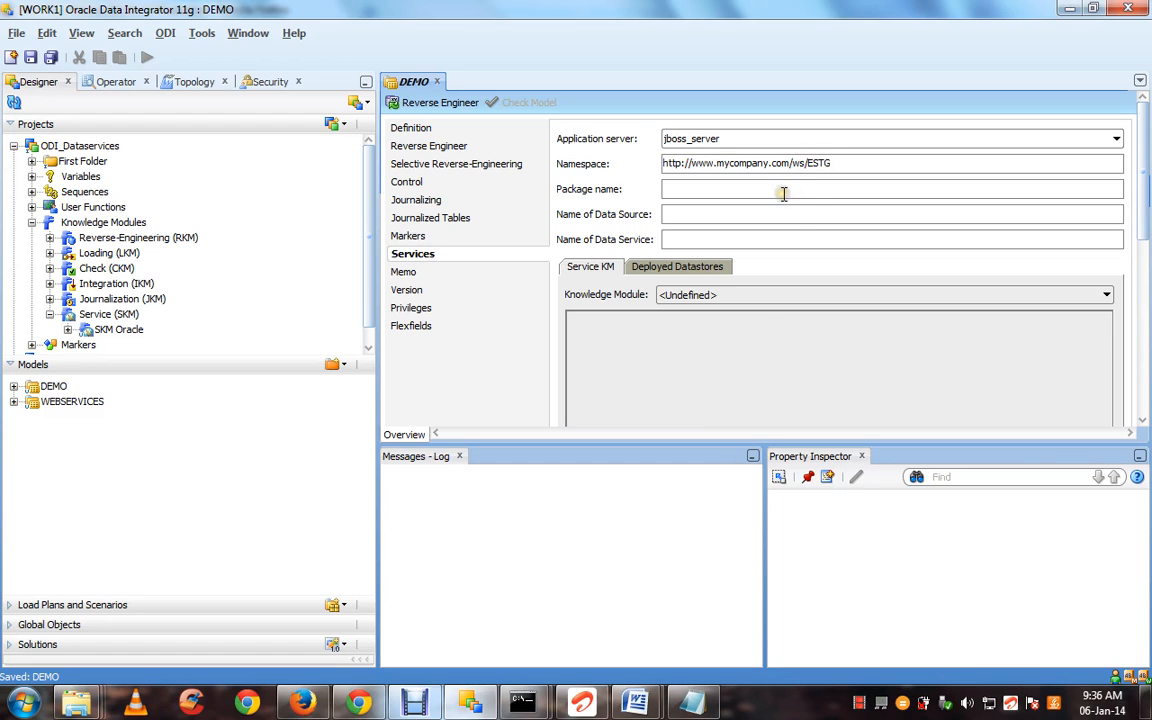
key("BackSpace")
key("BackSpace")
key("BackSpace")
key("BackSpace")
type("E")
type("EM")
left_click(814, 188)
type("ycompany.com.")
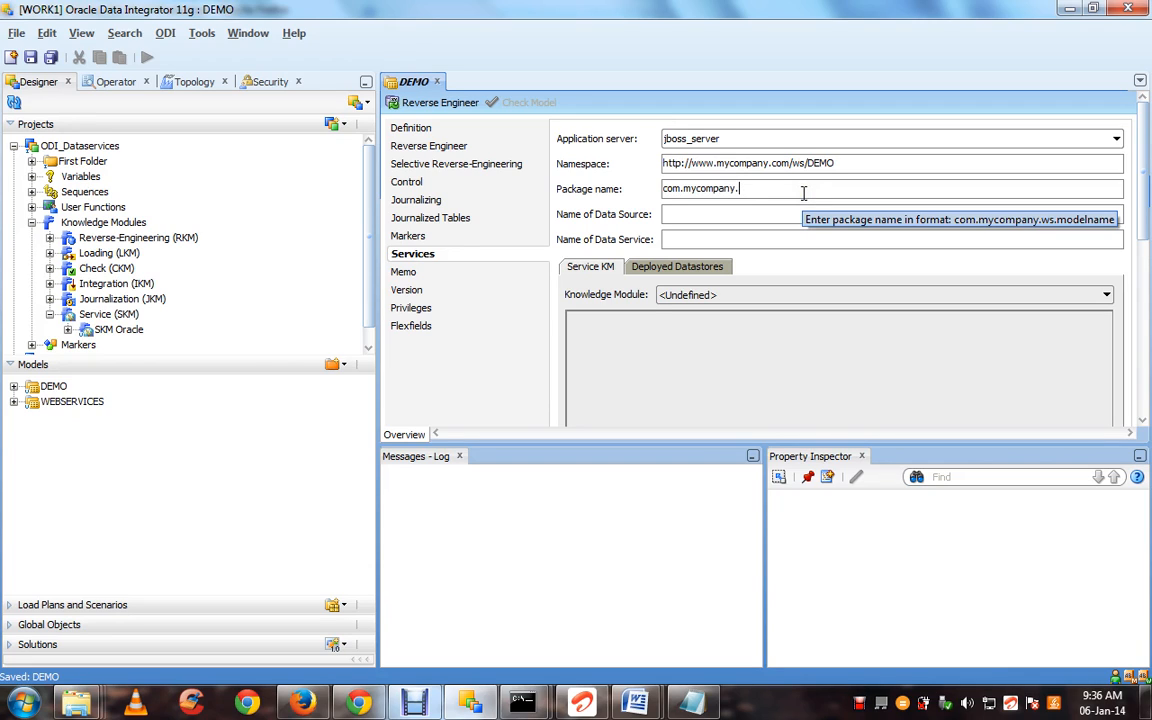
key("BackSpace")
type("s.demo")
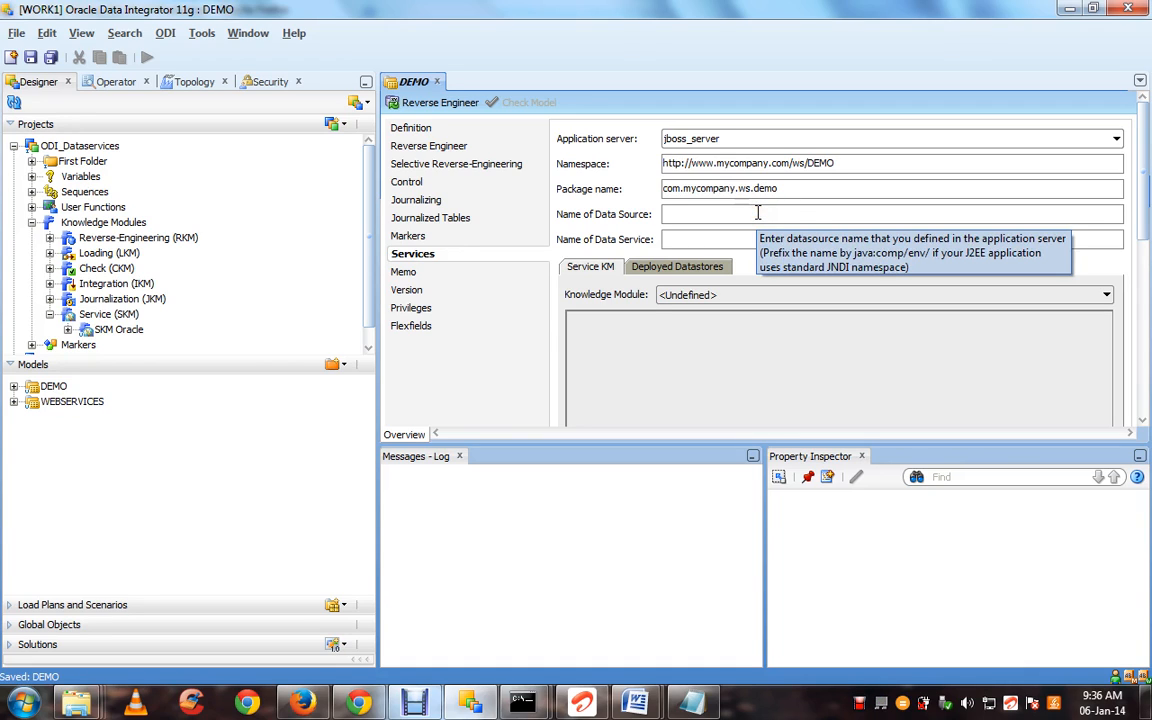
Set the data source to java:/oracle and the data service name to WSDEMO
left_click(757, 212)
type("ja")
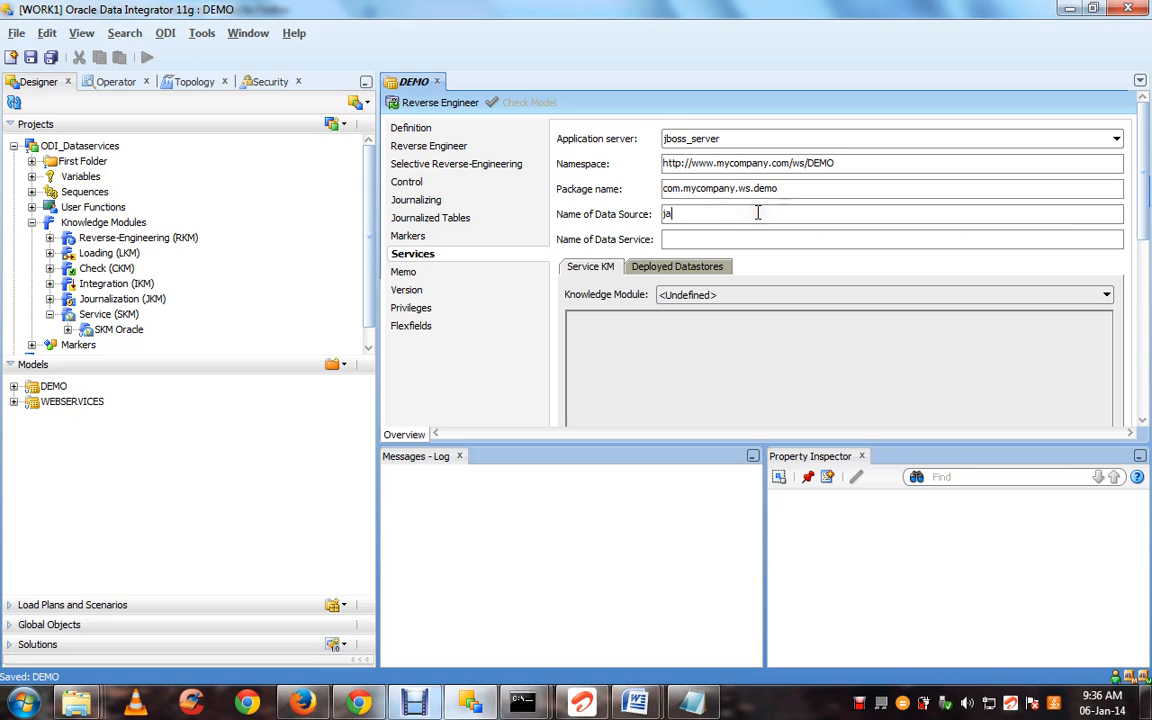
type("va:/orac")
key("BackSpace")
key("BackSpace")
key("BackSpace")
left_click(728, 238)
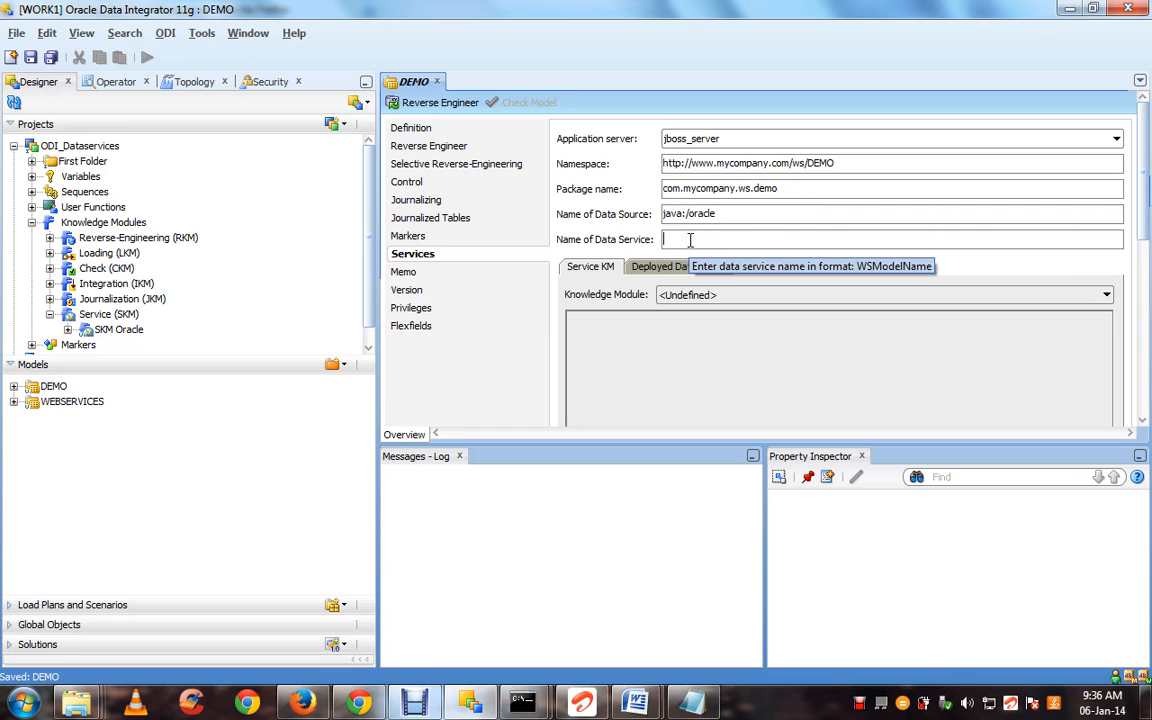
type("DEMO")
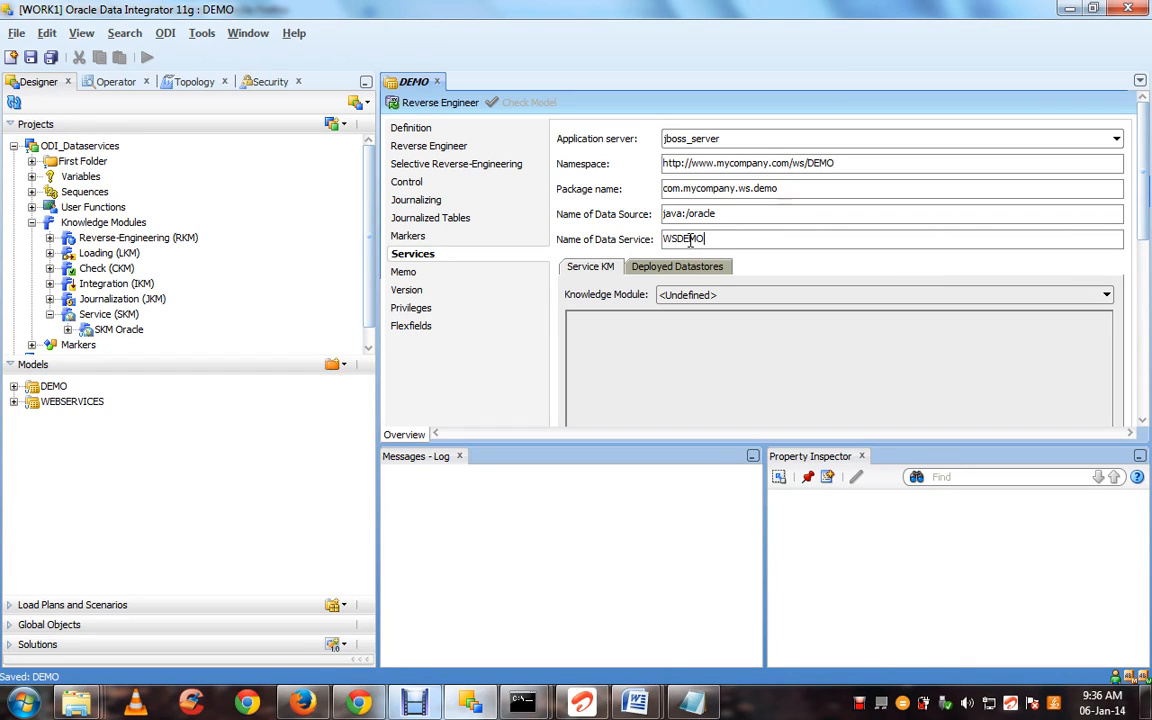
left_click(688, 298)
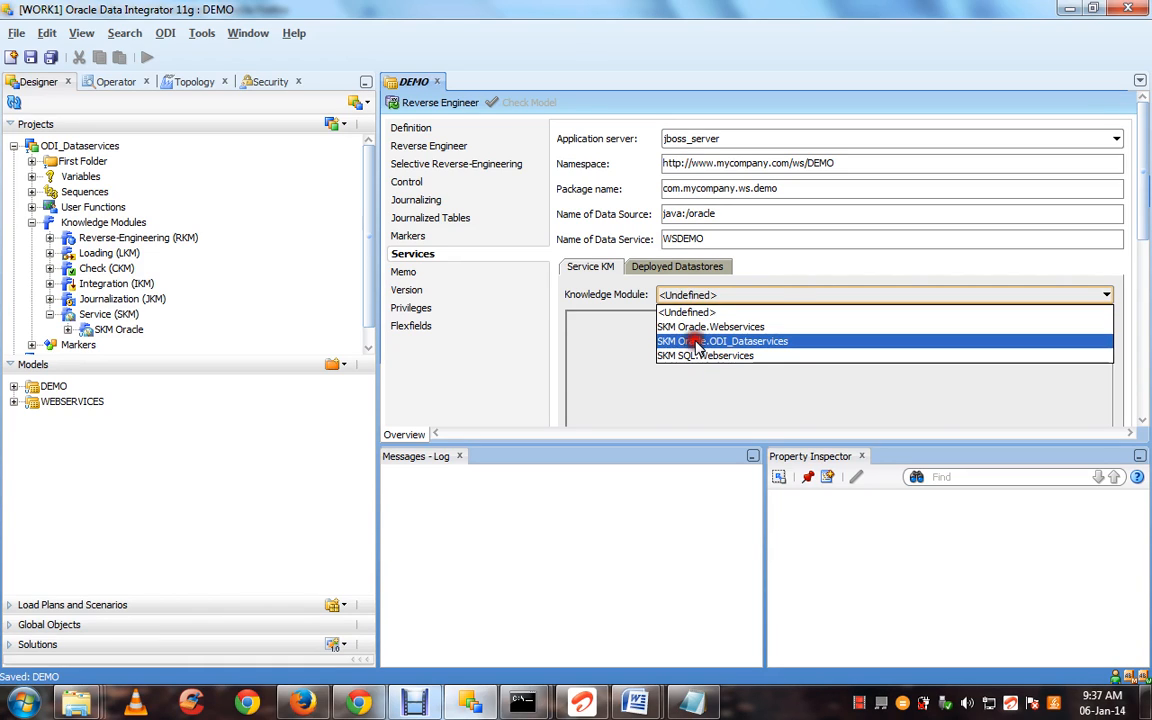
Pick SKM Oracle.ODI_Dataservices, show Deployed Datastores, and expand DEMO to reveal TEST_02
left_click(697, 344)
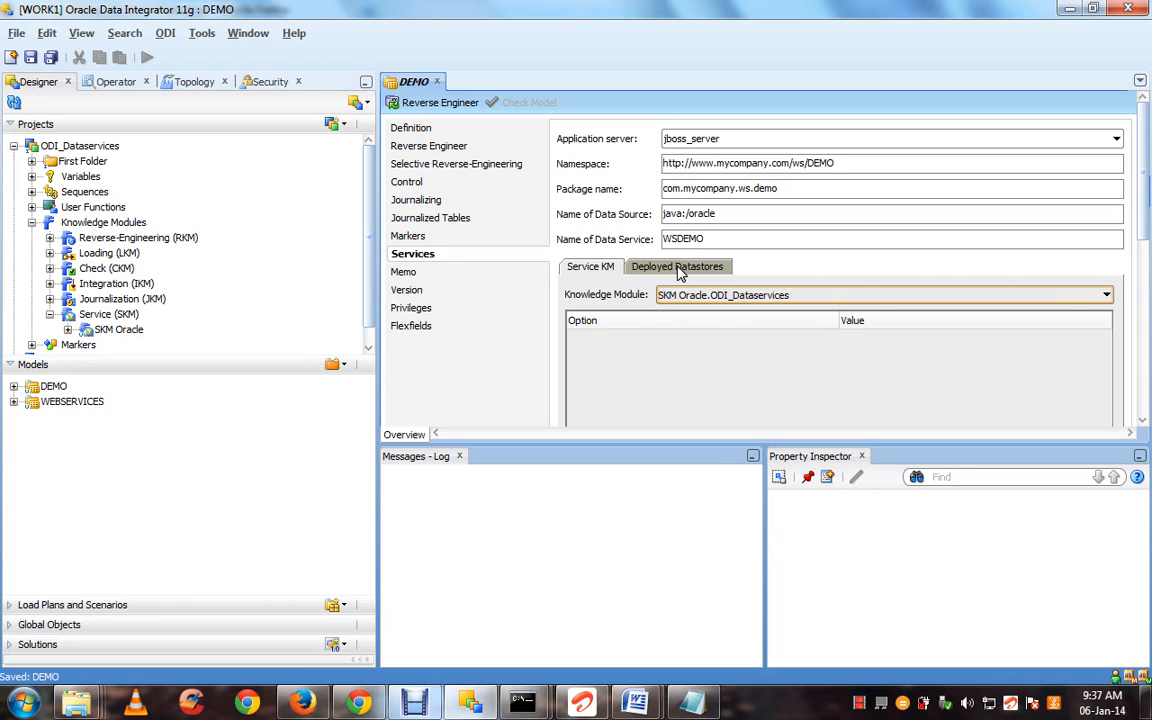
left_click(679, 271)
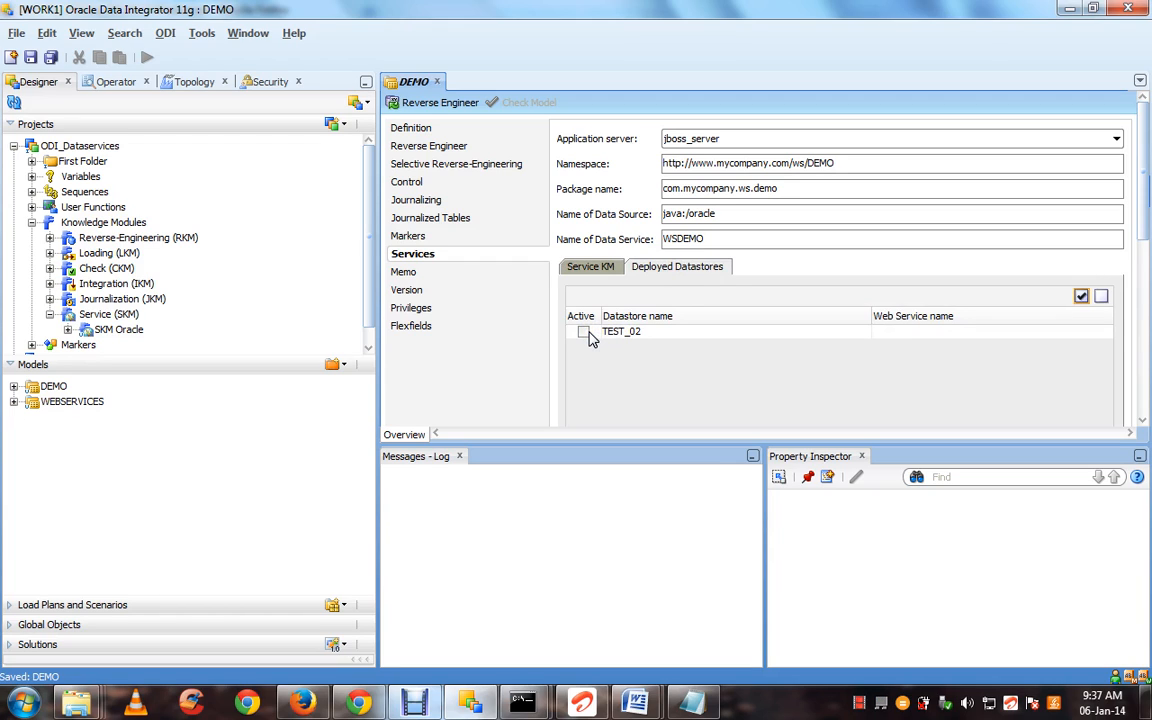
left_click(14, 387)
Open TEST_02 with a lock and enable its deployment as data service WSTest02
double_click(55, 448)
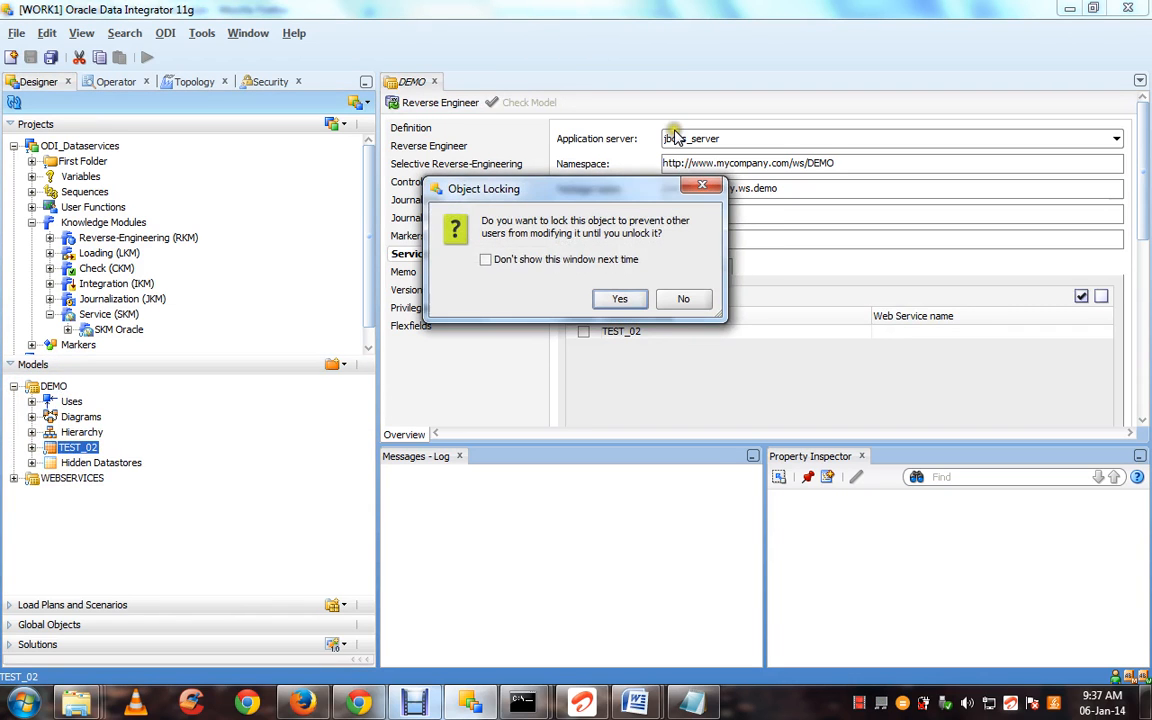
left_click(624, 302)
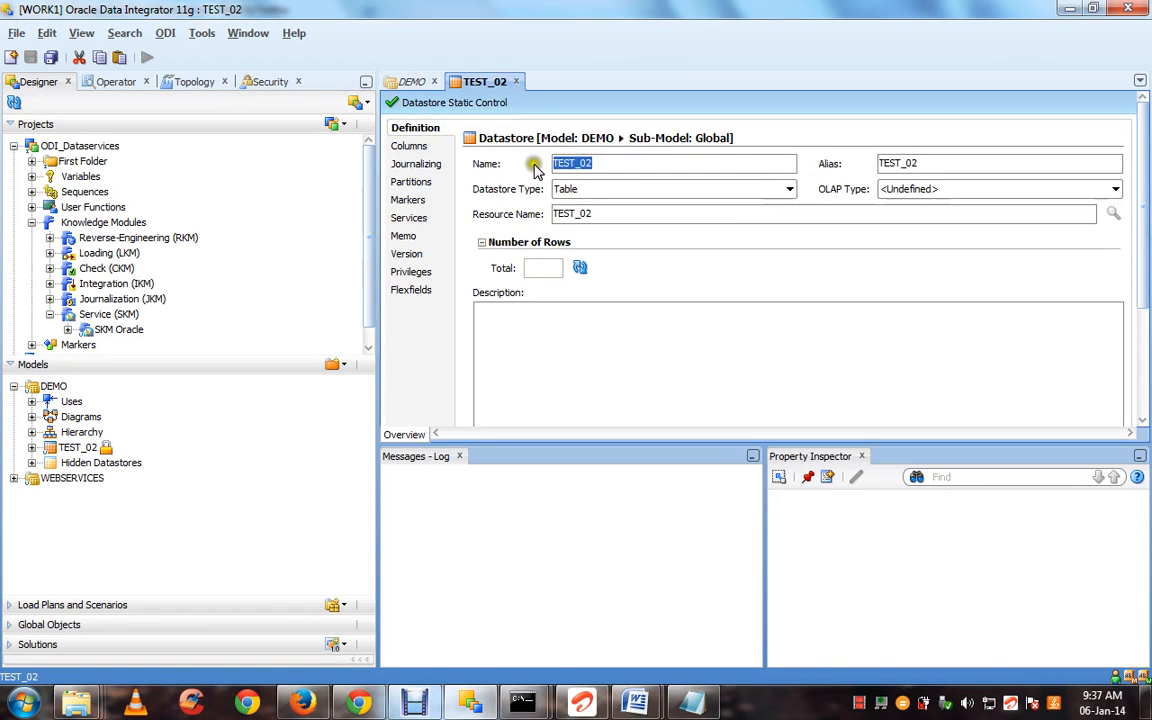
left_click(418, 220)
left_click(468, 137)
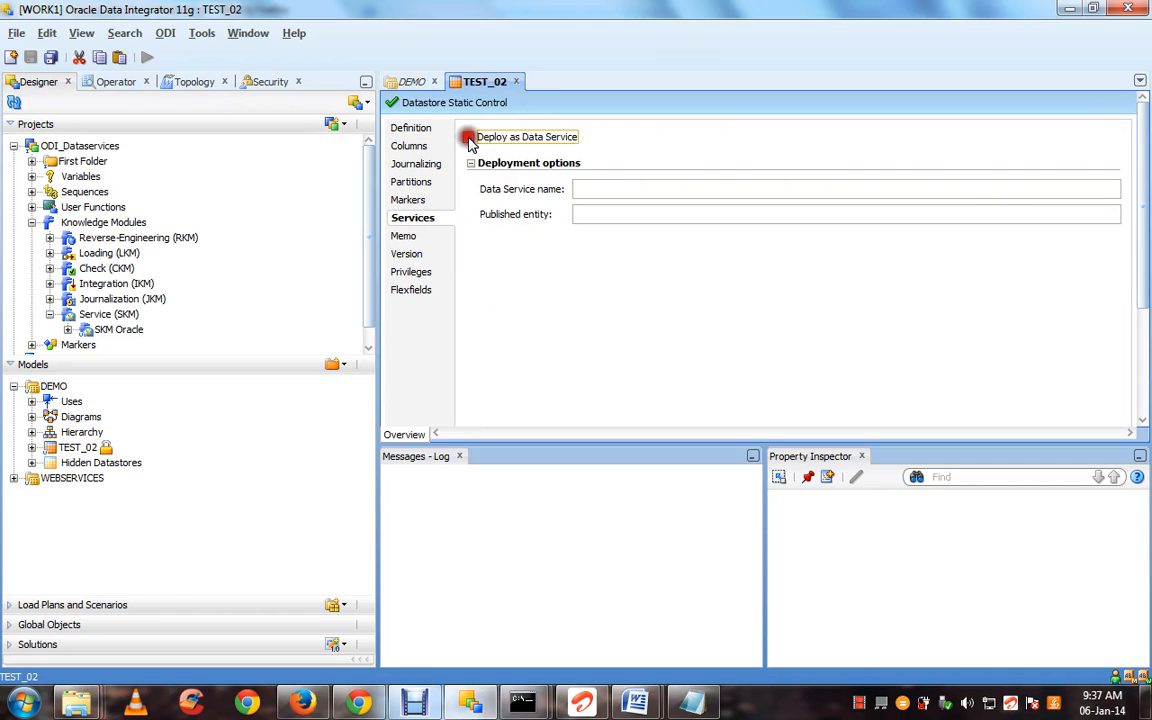
Save the DEMO model and TEST_02's service settings, then close the DEMO editor
left_click(413, 84)
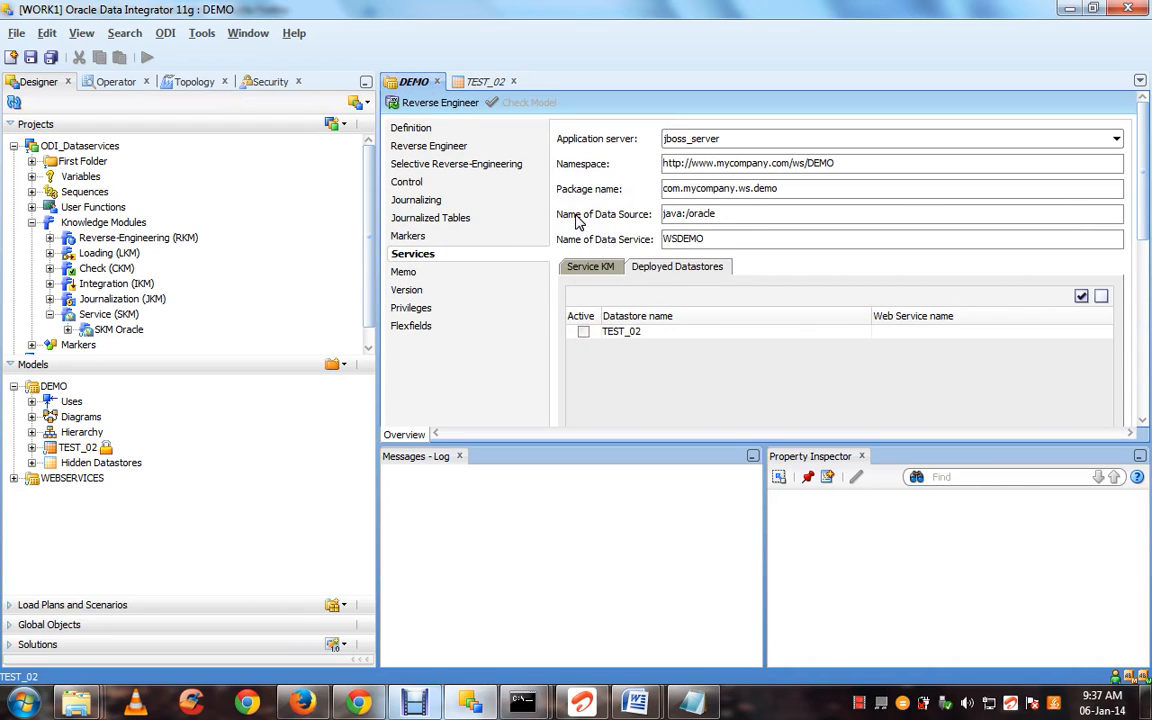
key("ctrl+s")
left_click(488, 82)
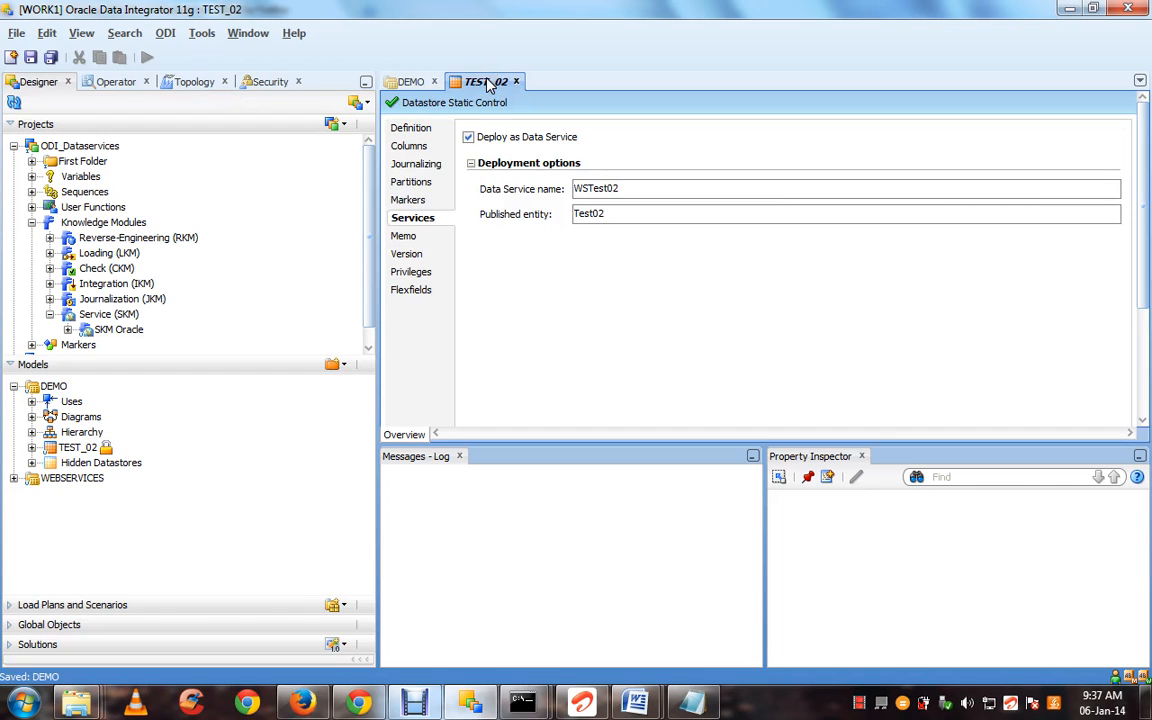
key("ctrl+s")
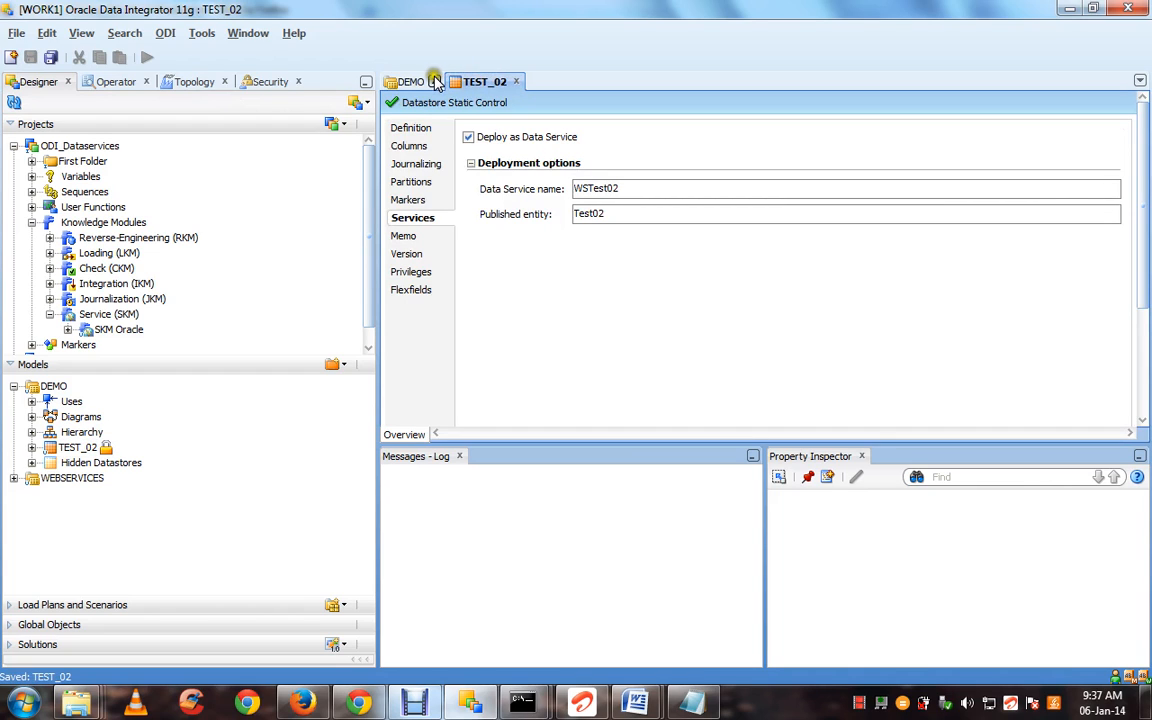
left_click(434, 81)
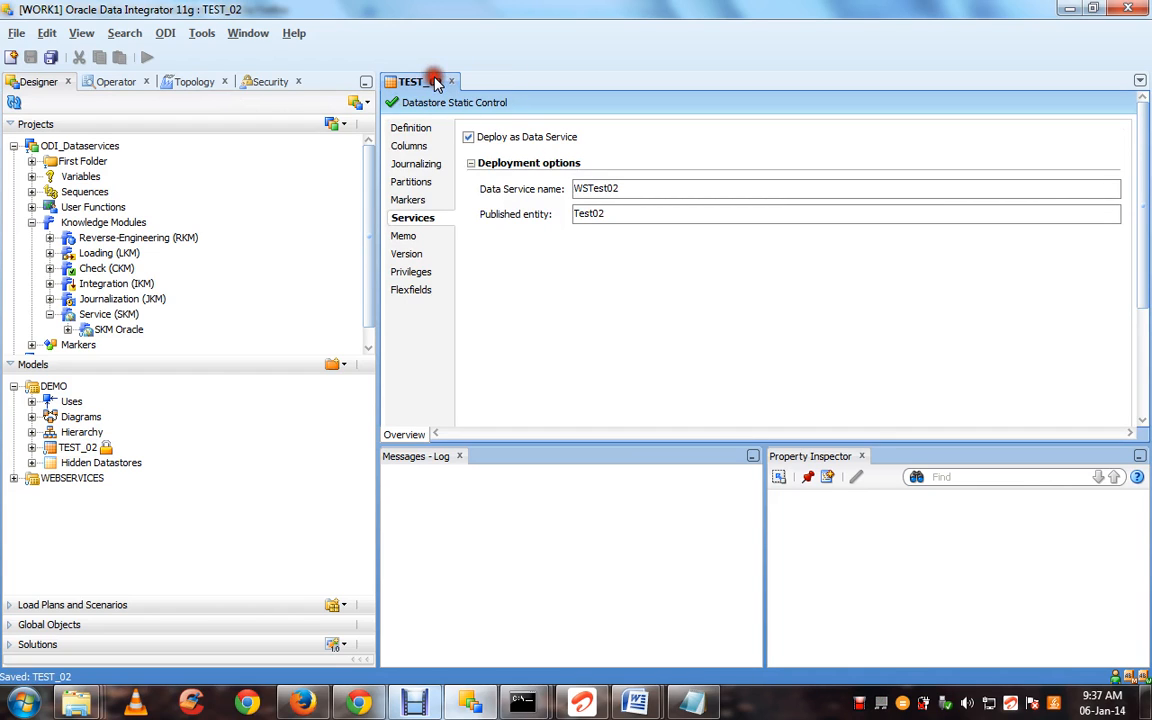
double_click(55, 386)
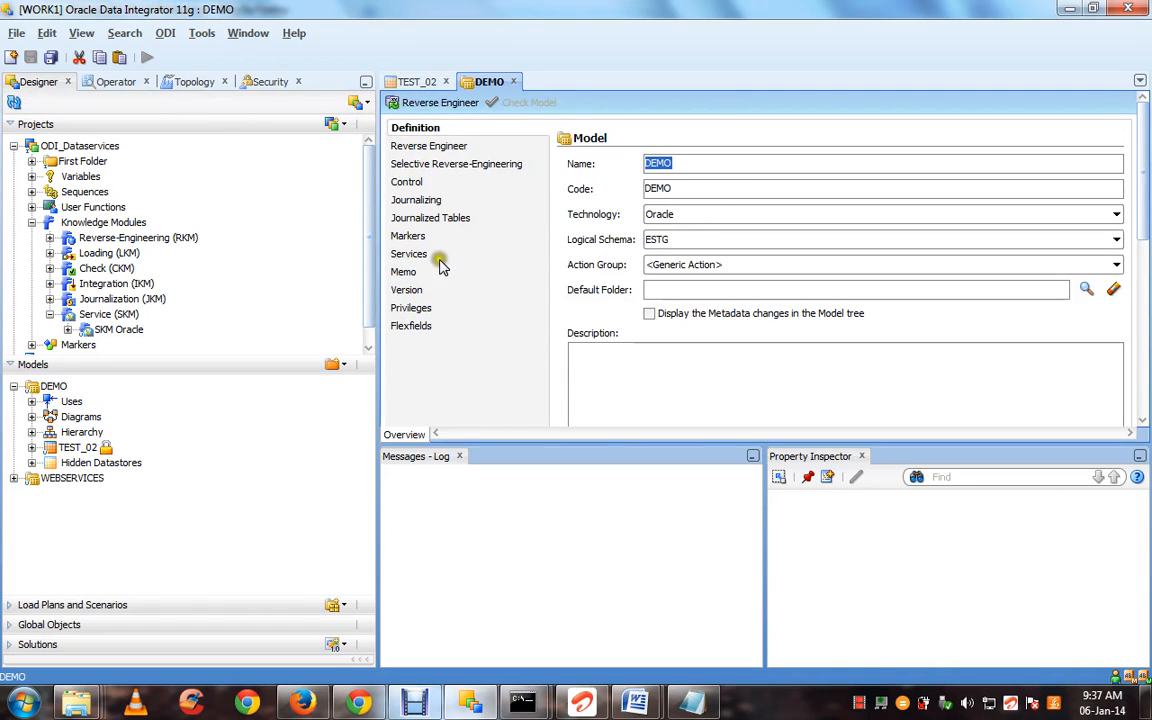
Tick Active for TEST_02 under DEMO's Deployed Datastores and review its WSTest02 settings
left_click(424, 258)
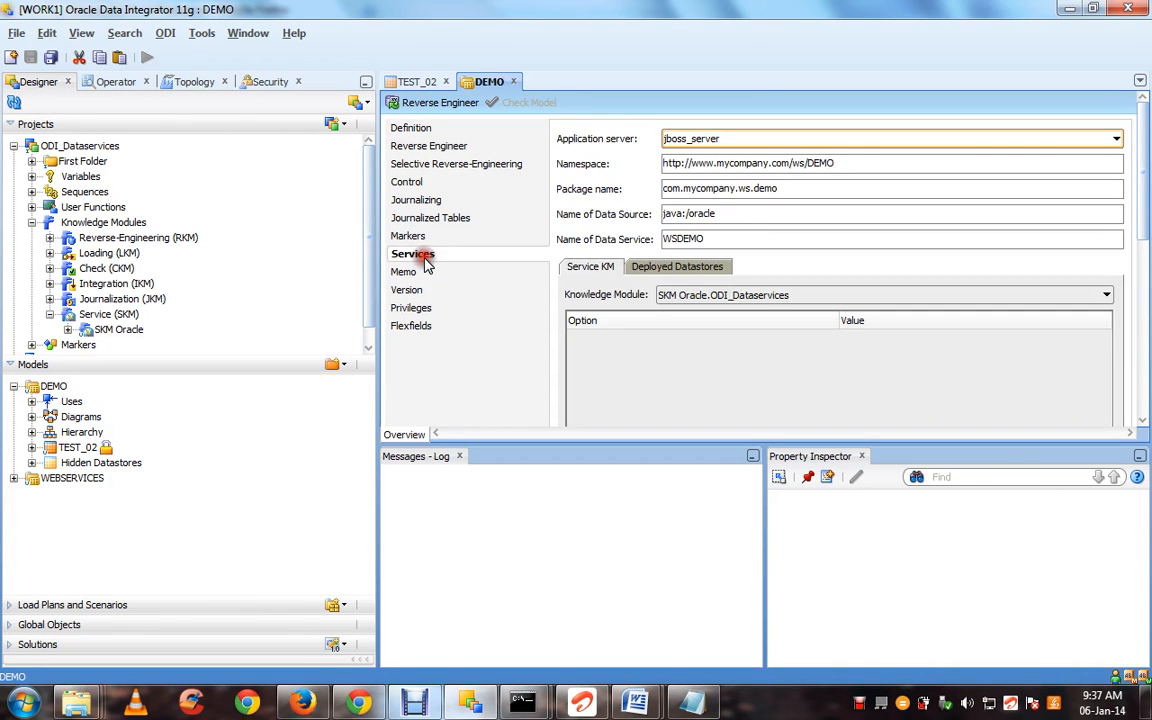
left_click(703, 271)
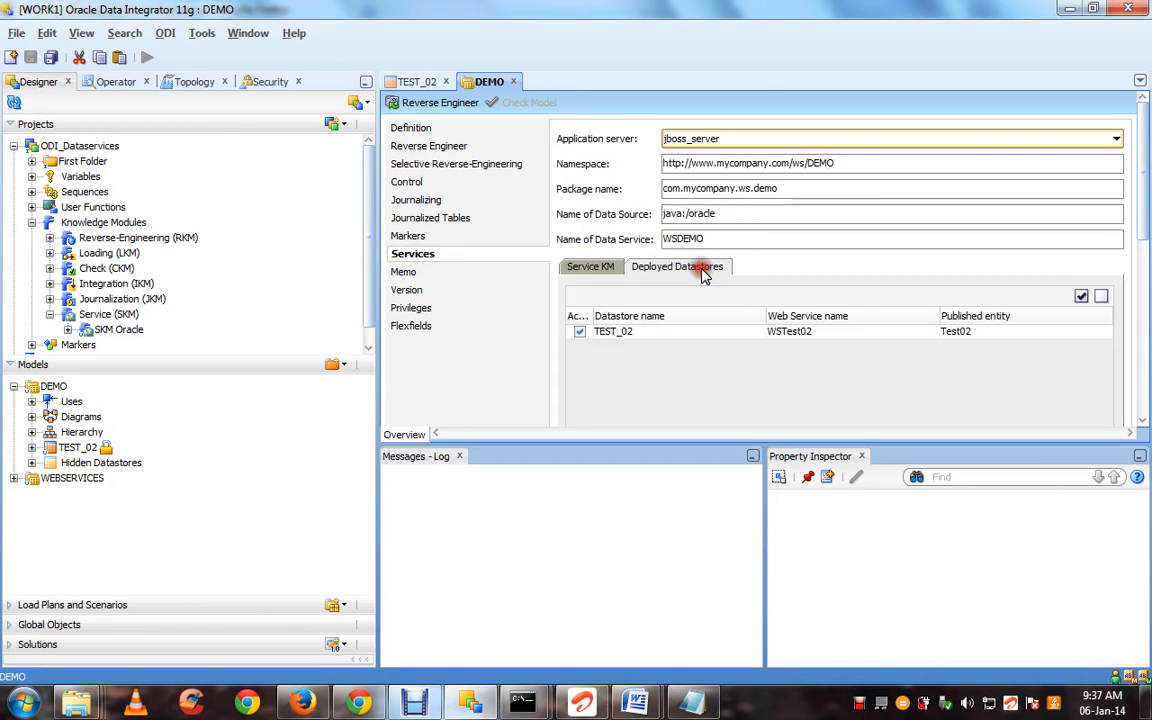
left_click(581, 332)
left_click(417, 82)
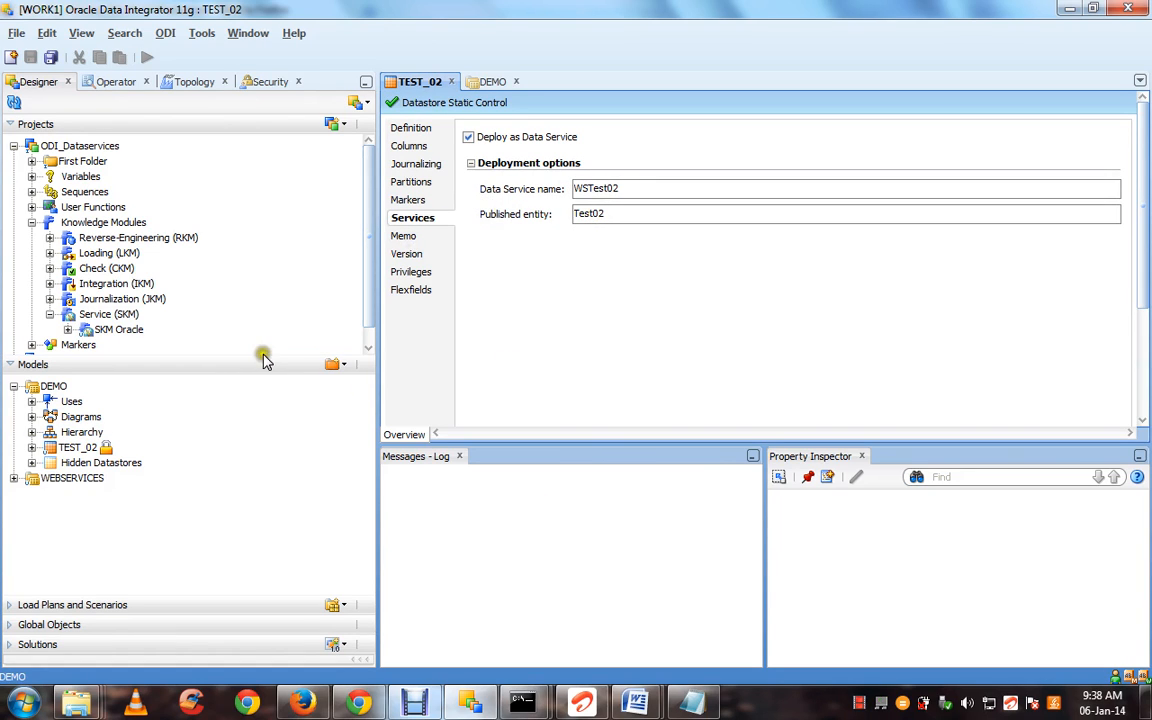
left_click(480, 82)
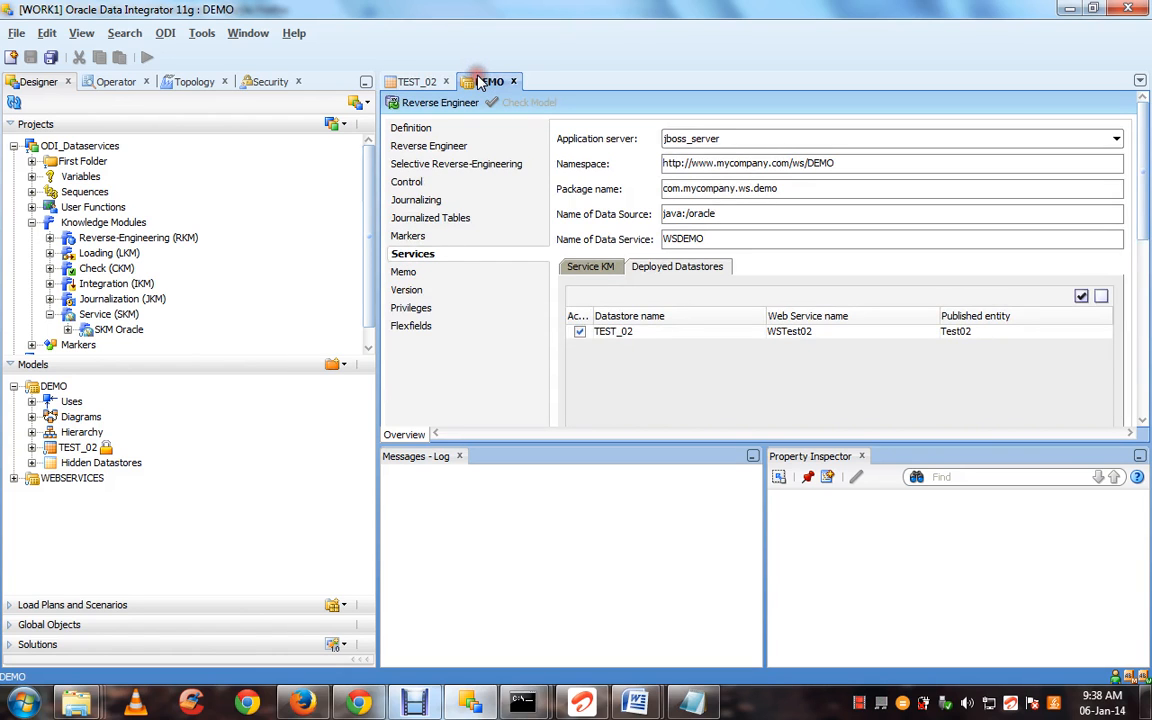
Create a new key under TEST_02's Constraints
left_click(31, 448)
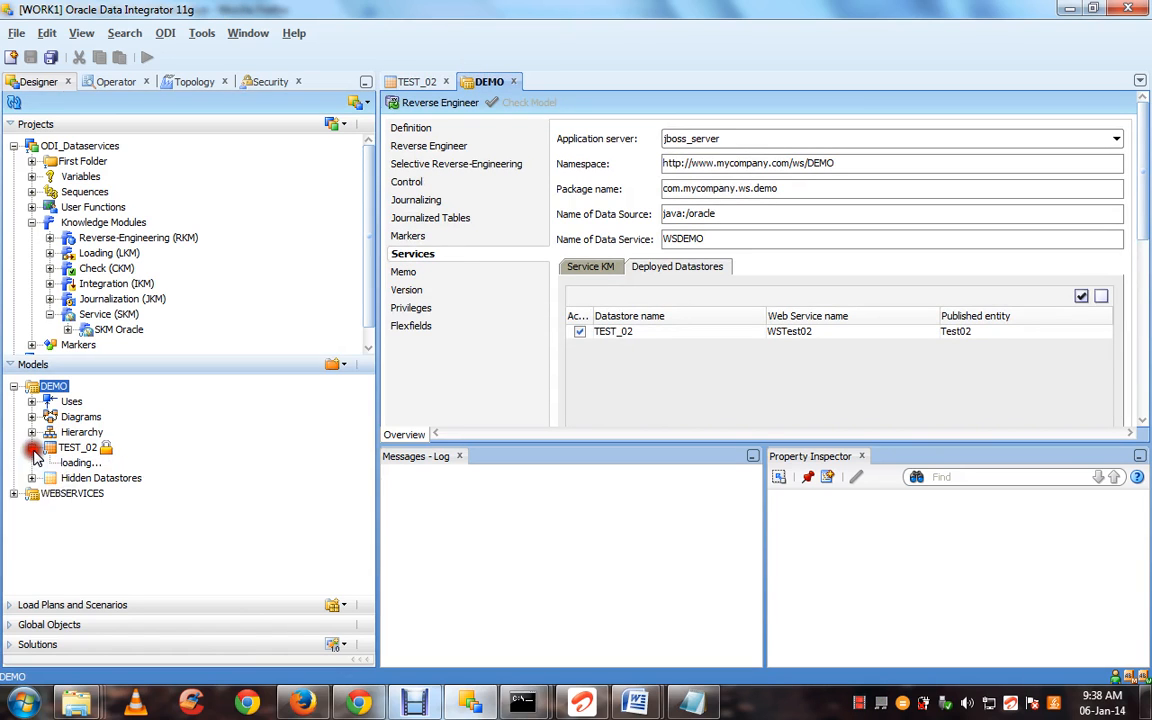
left_click(50, 508)
left_click(93, 511)
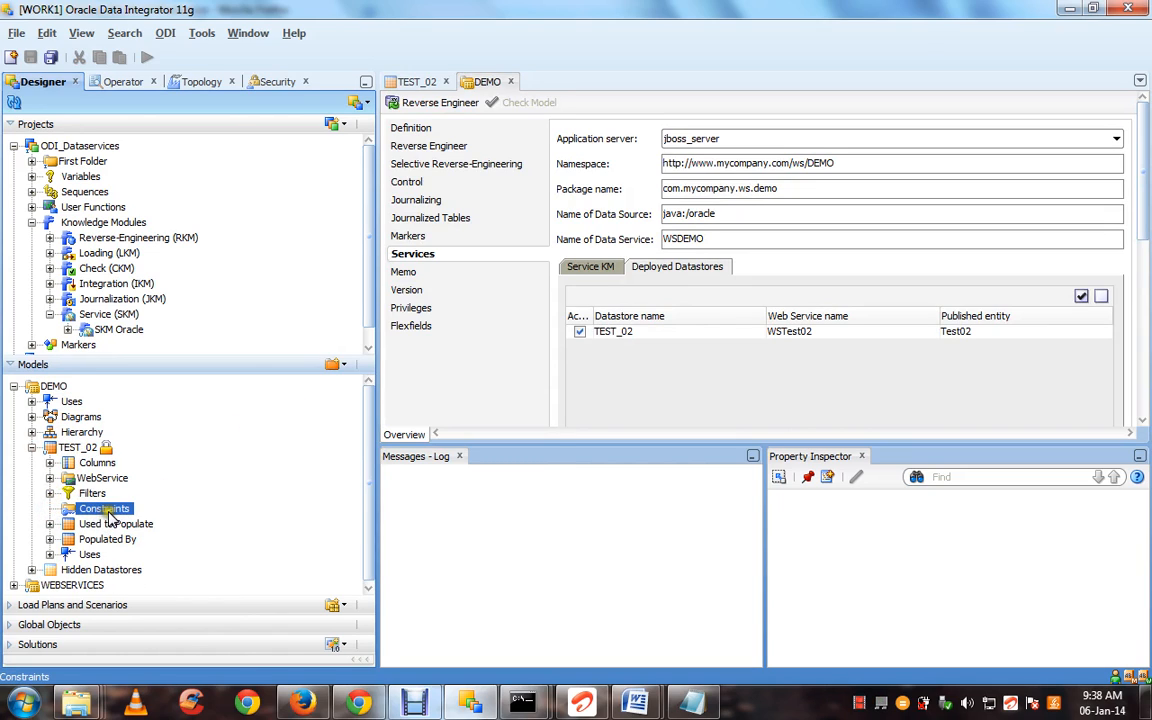
right_click(110, 514)
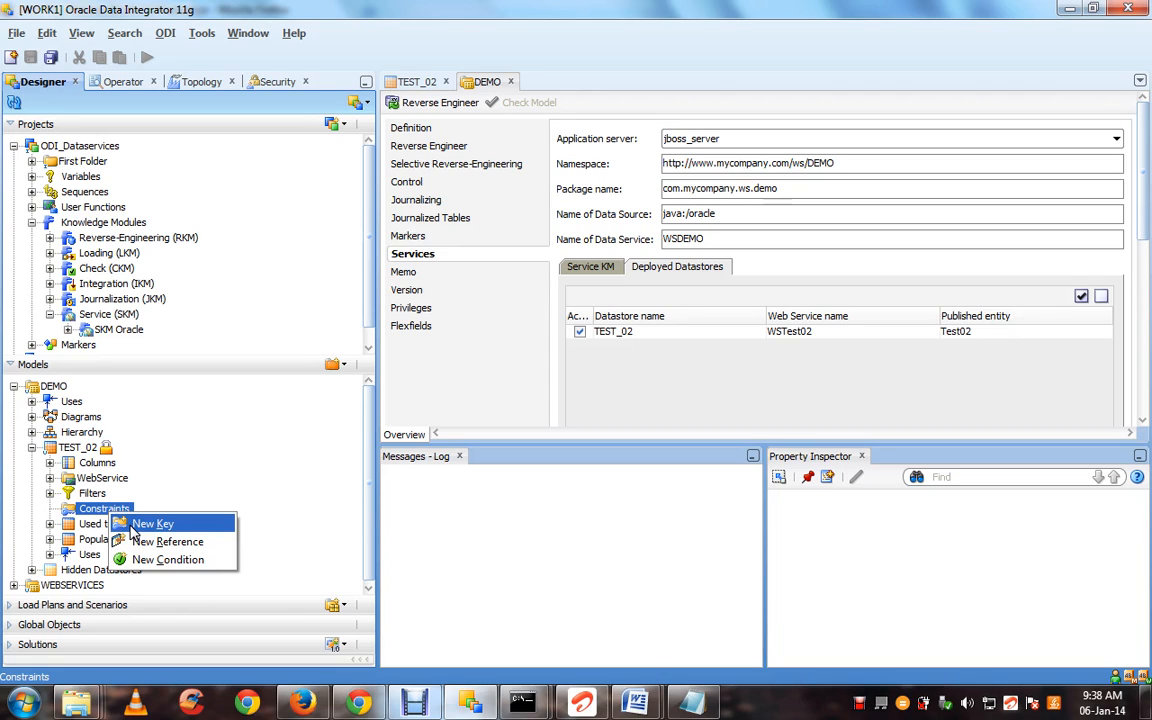
left_click(132, 530)
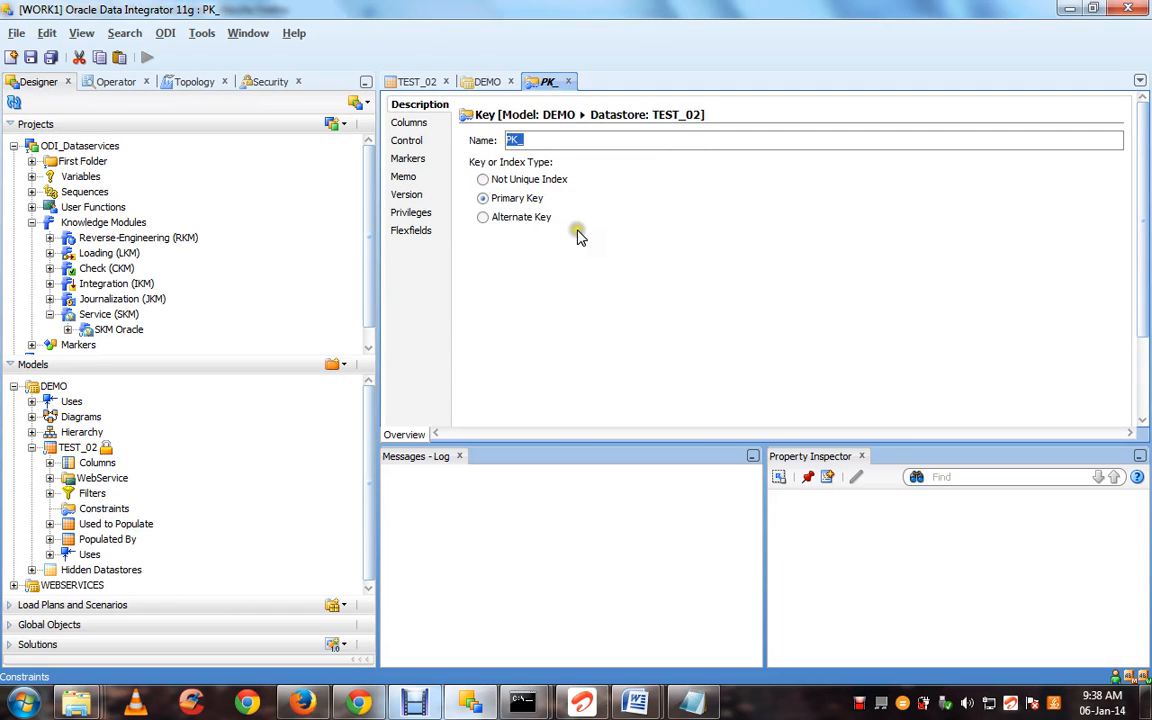
Name the key PK_ID, add the ID column, and save it
left_click(552, 140)
type("Id")
key("BackSpace")
key("BackSpace")
type("ID")
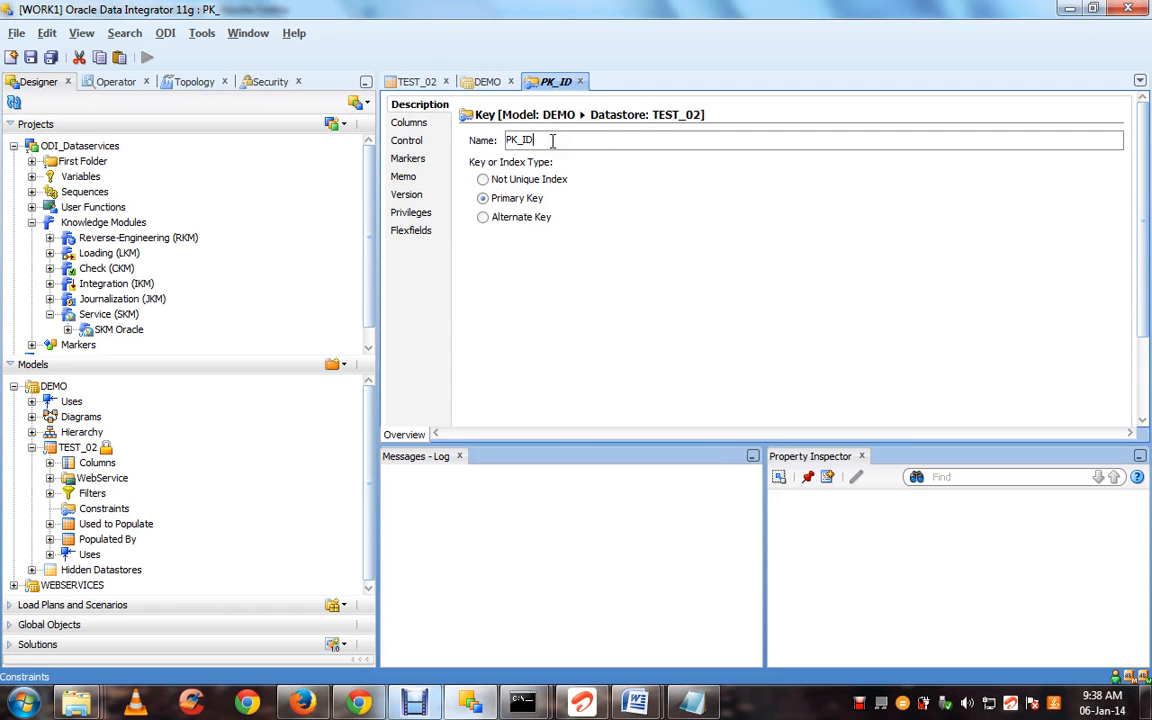
left_click(425, 130)
double_click(474, 133)
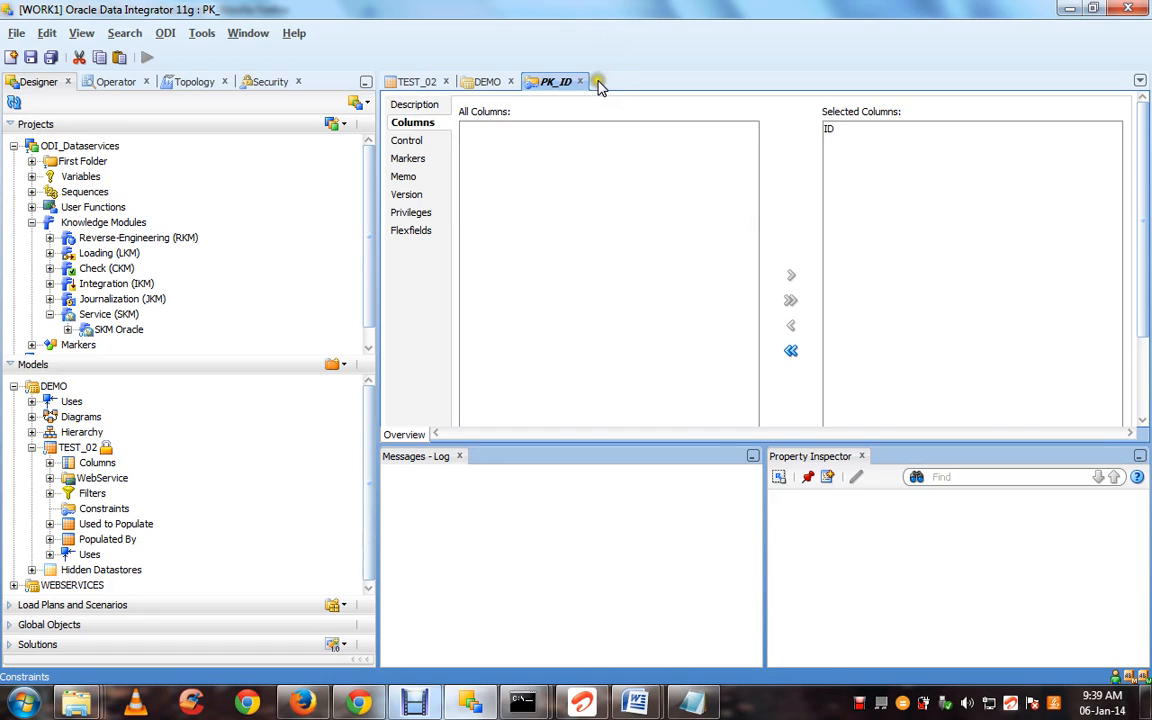
key("ctrl+s")
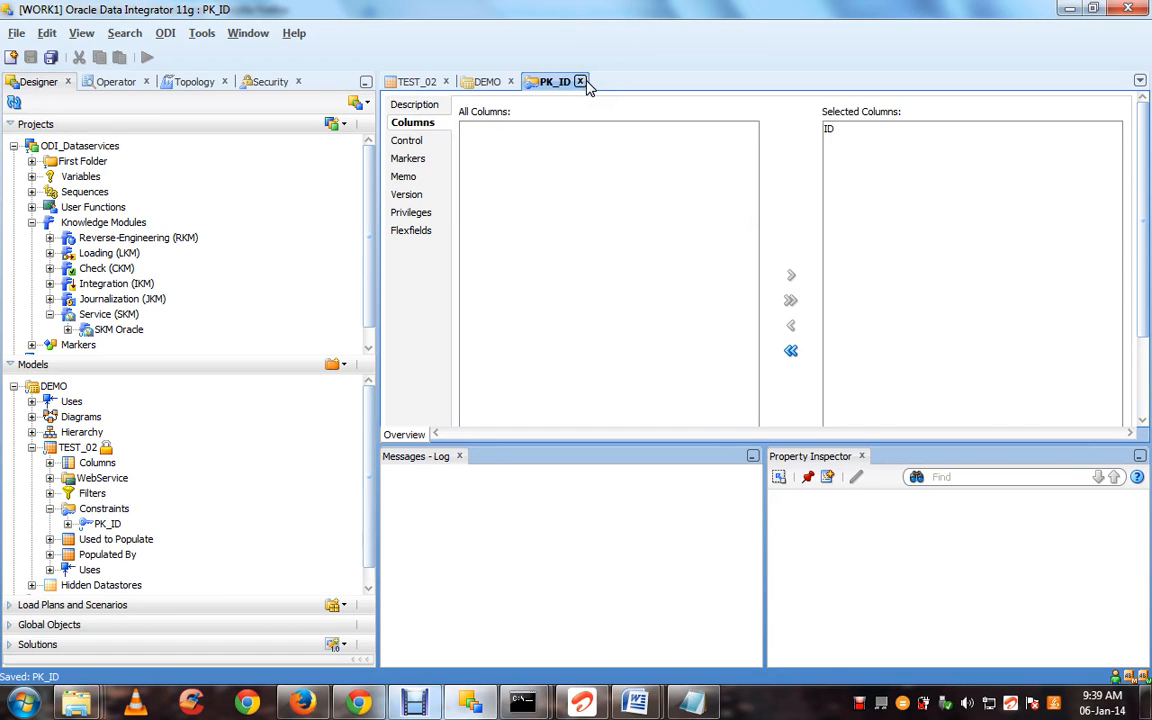
left_click(581, 82)
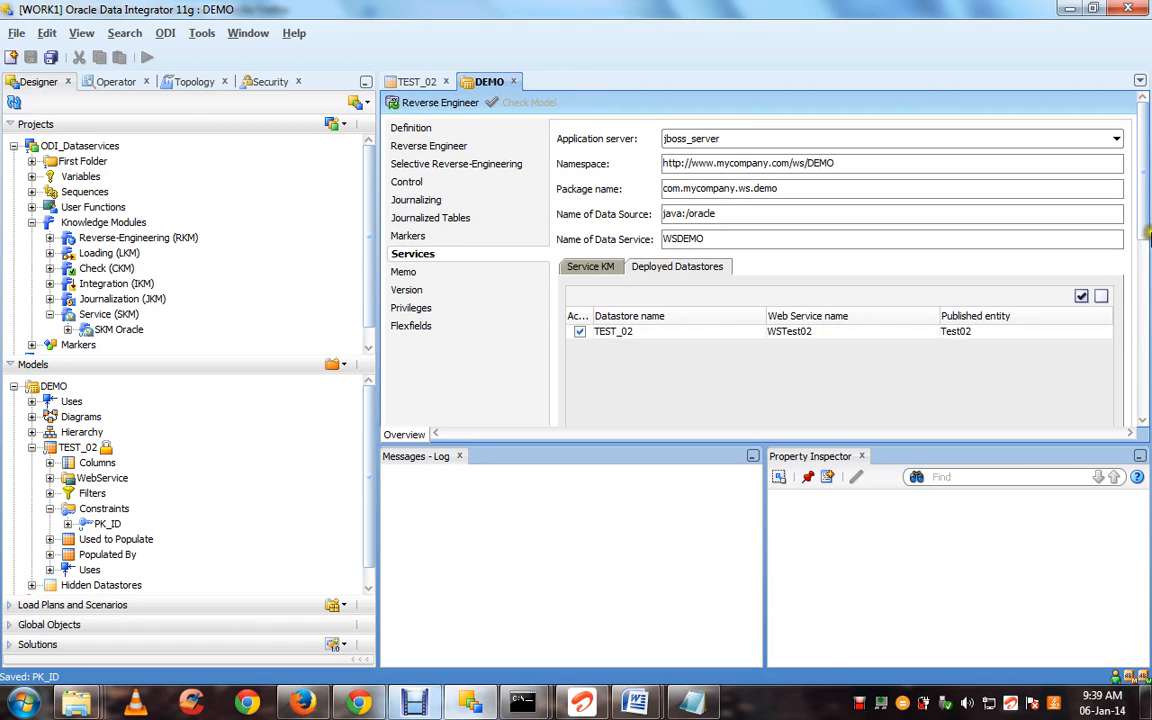
Launch Generate and deploy for DEMO and browse the storage folder to Desktop > odi opntools
left_click_drag(1143, 215, 1145, 398)
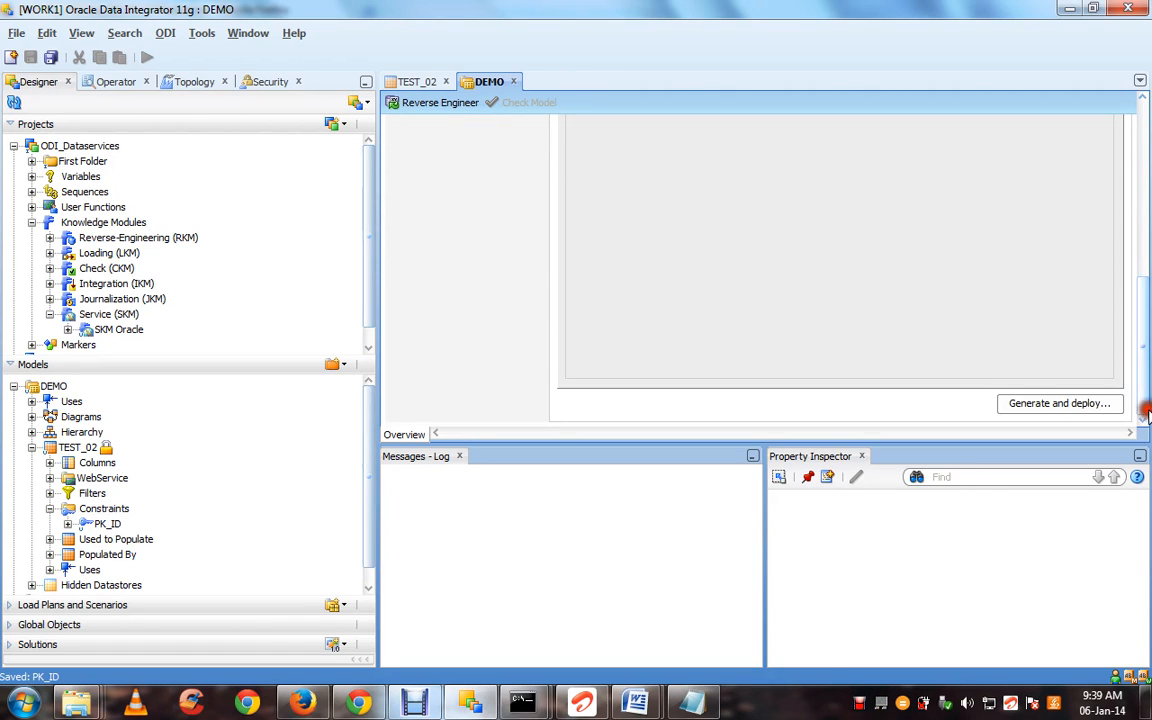
left_click(1094, 408)
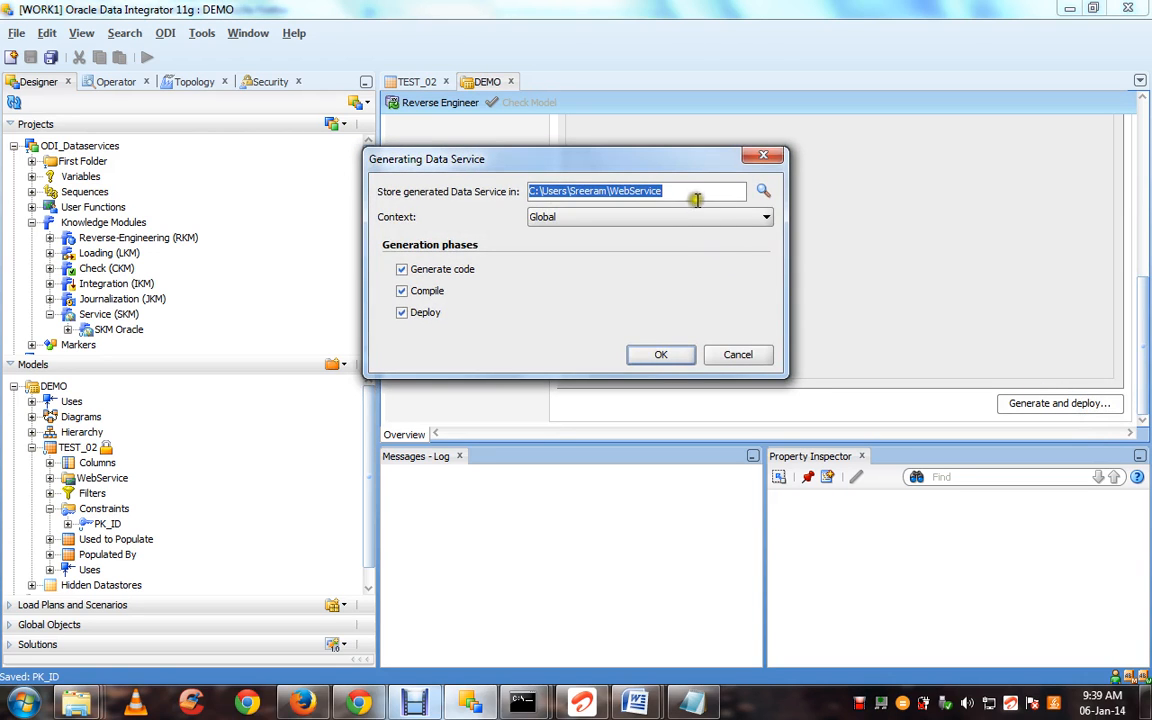
left_click(690, 191)
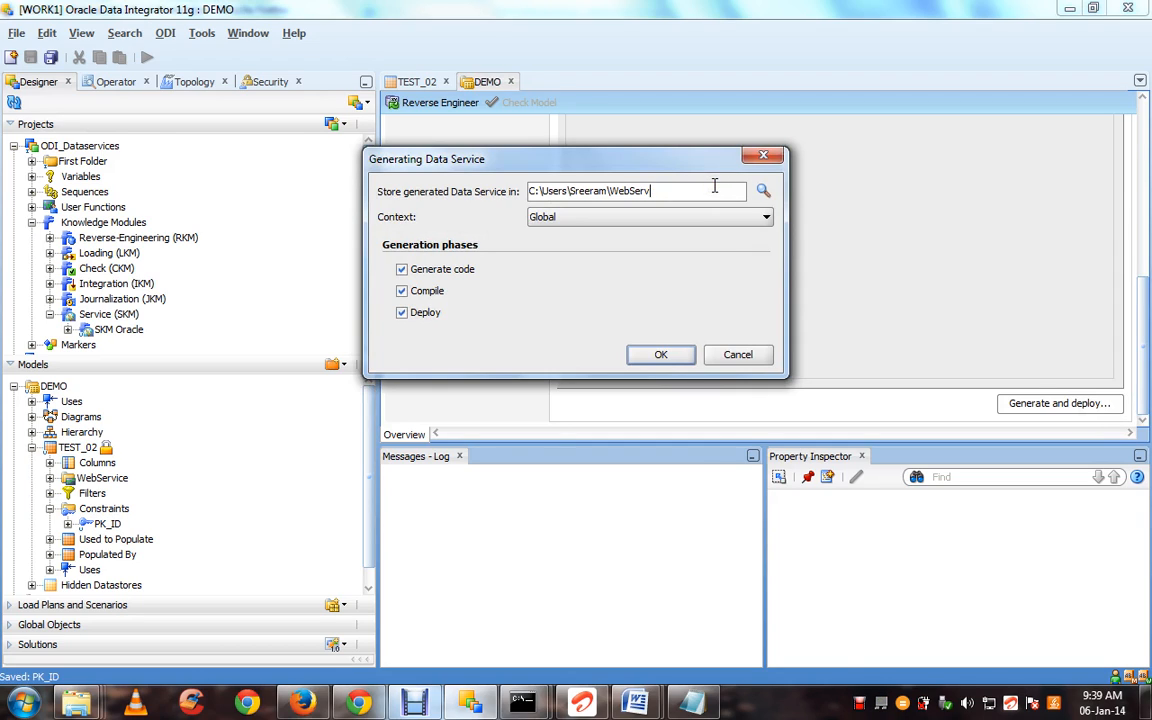
left_click(763, 190)
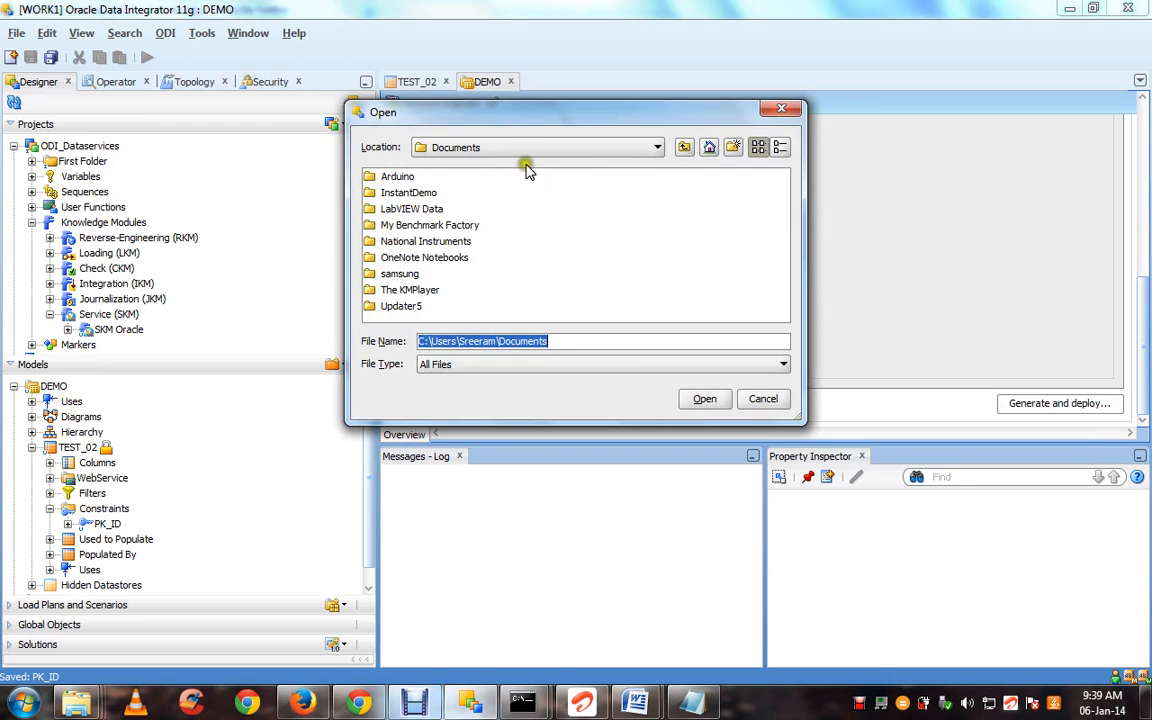
left_click(571, 152)
left_click_drag(655, 192, 661, 180)
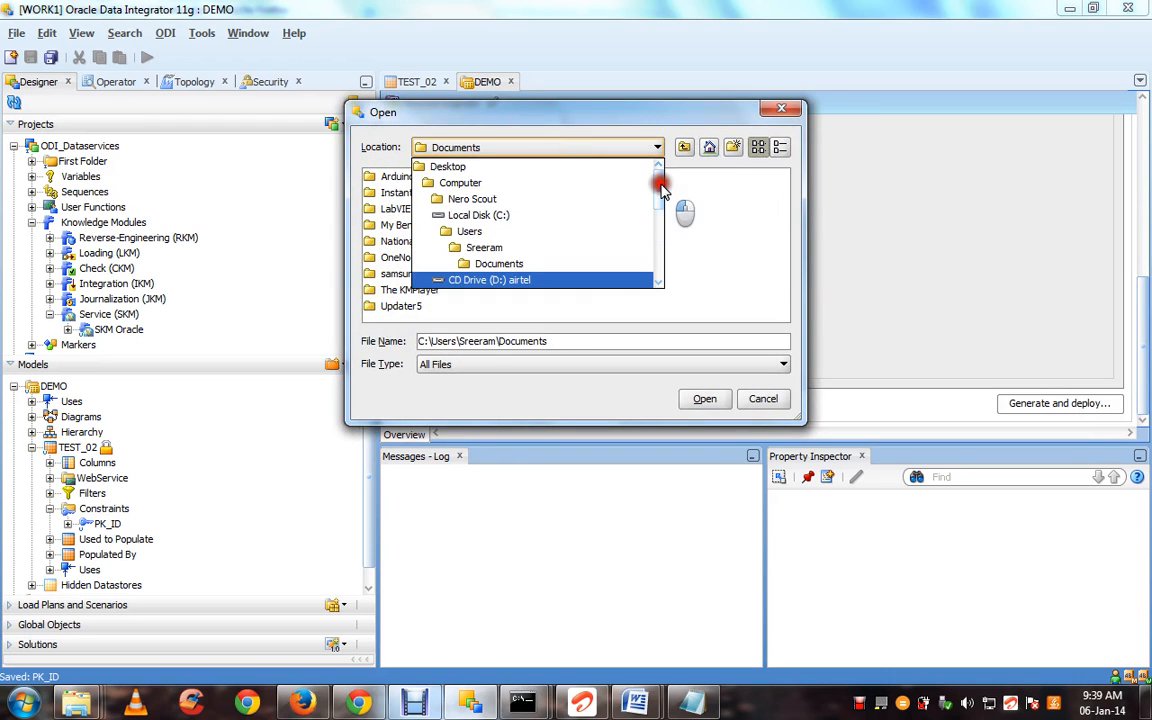
left_click(580, 174)
left_click(539, 195)
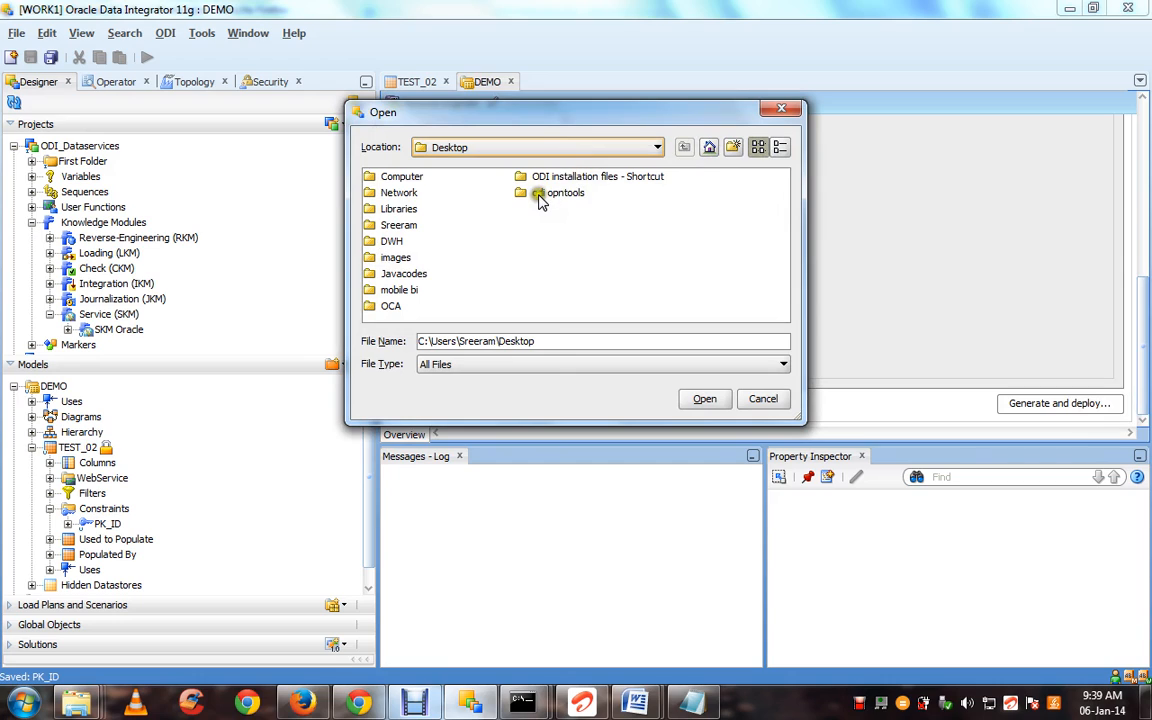
double_click(539, 197)
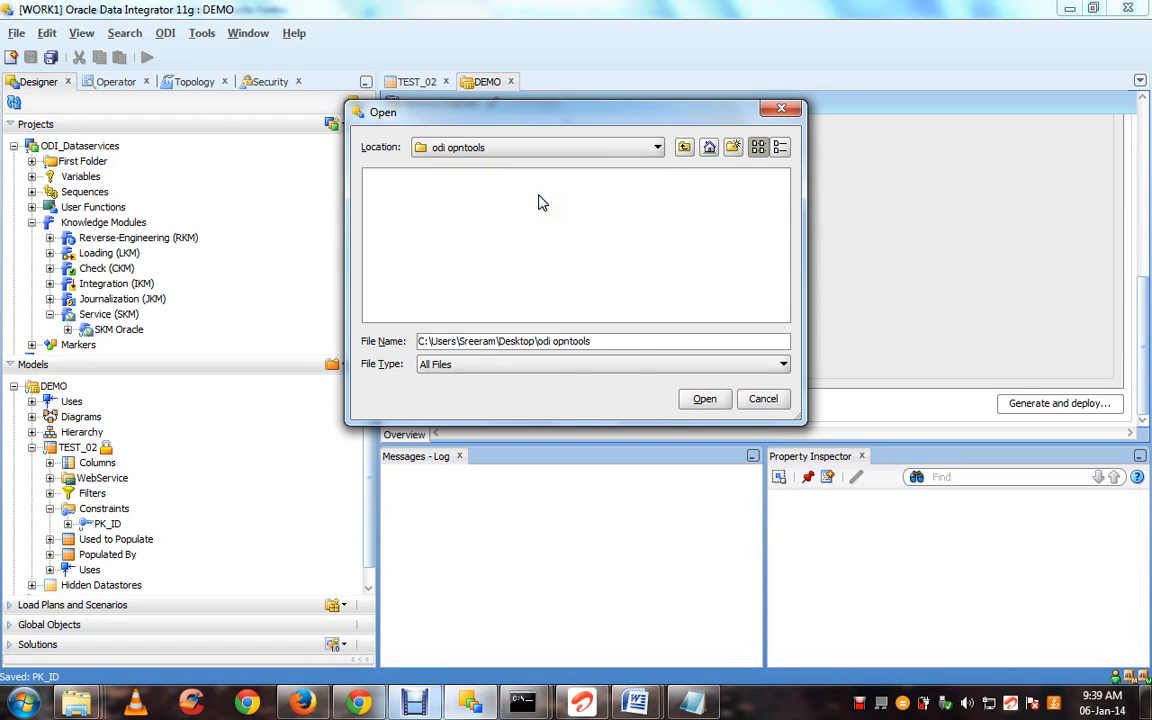
left_click(705, 398)
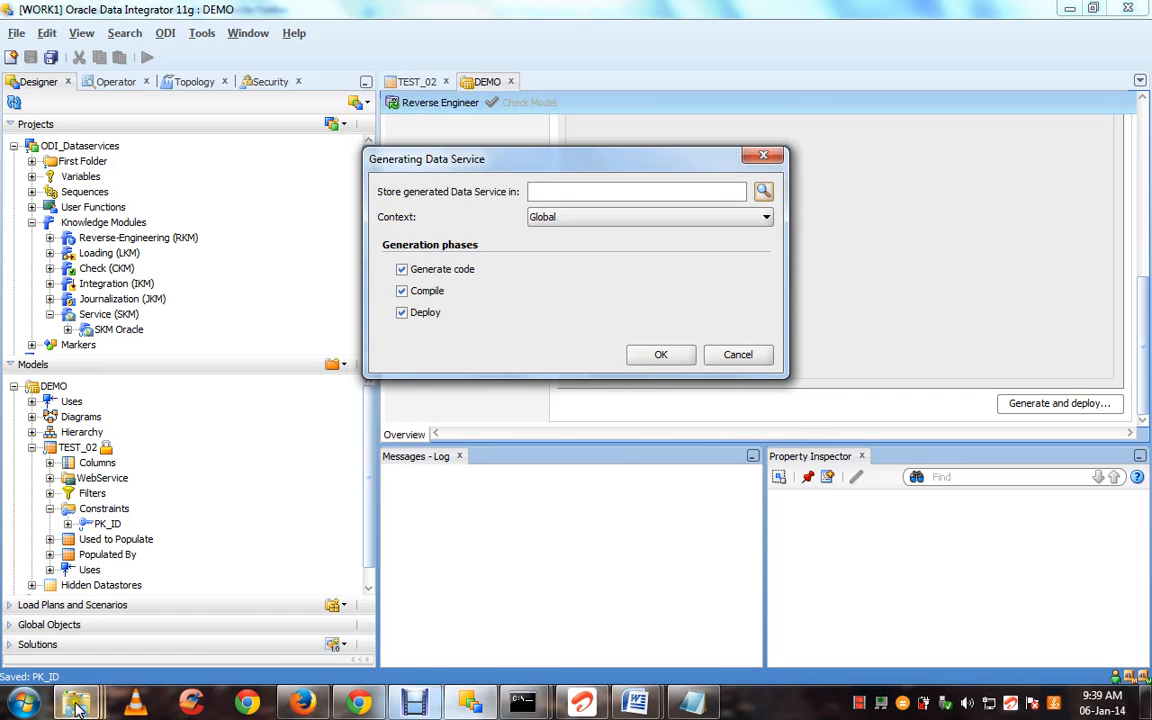
Create and open a new deployments folder inside demo on ODI webservices
mouse_move(75, 702)
mouse_move(451, 618)
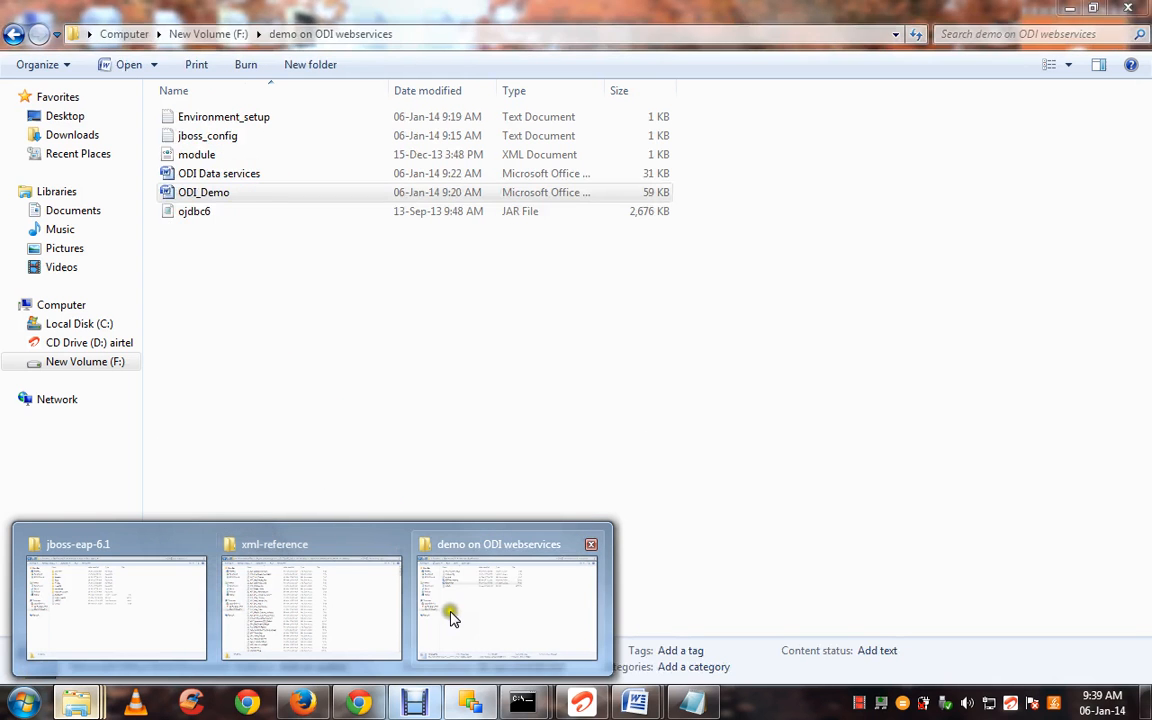
left_click(450, 545)
left_click(424, 360)
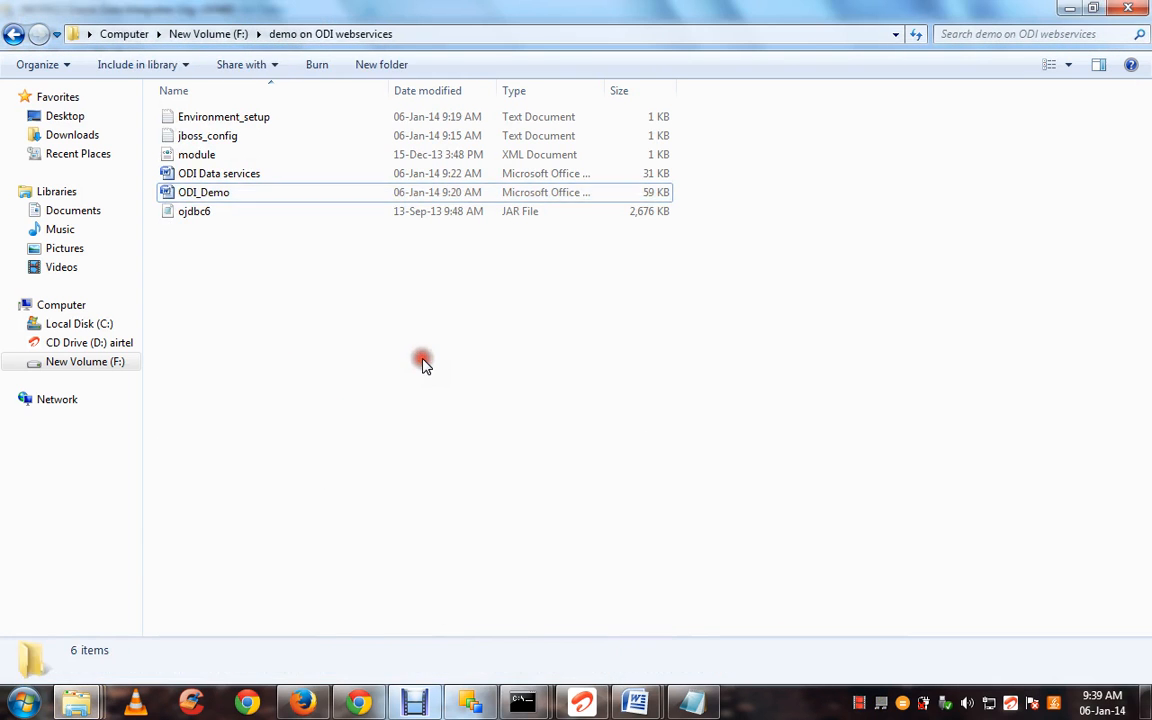
left_click(363, 66)
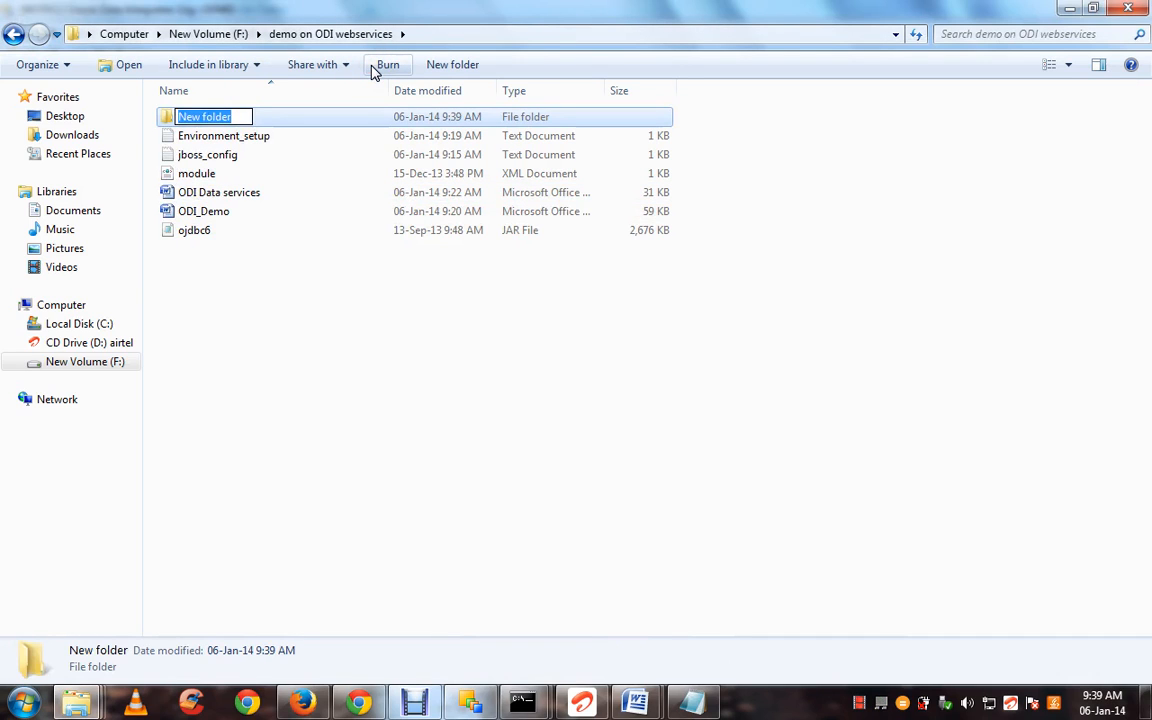
type("DEP")
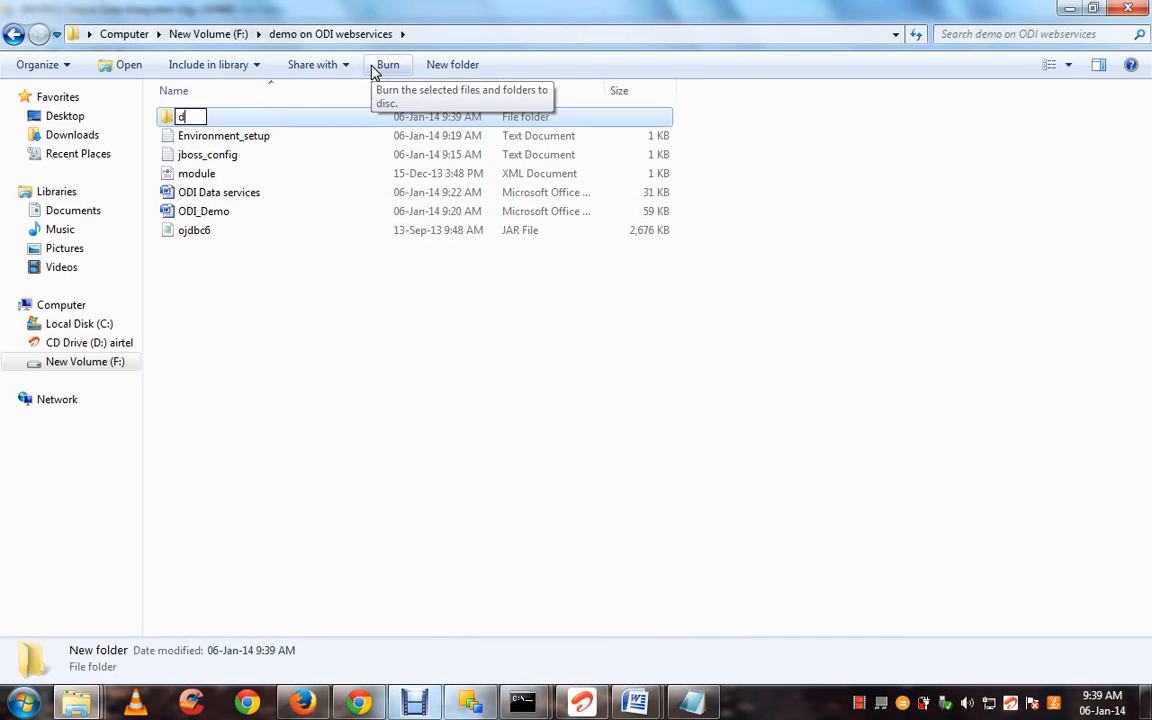
key("Return")
key("Return")
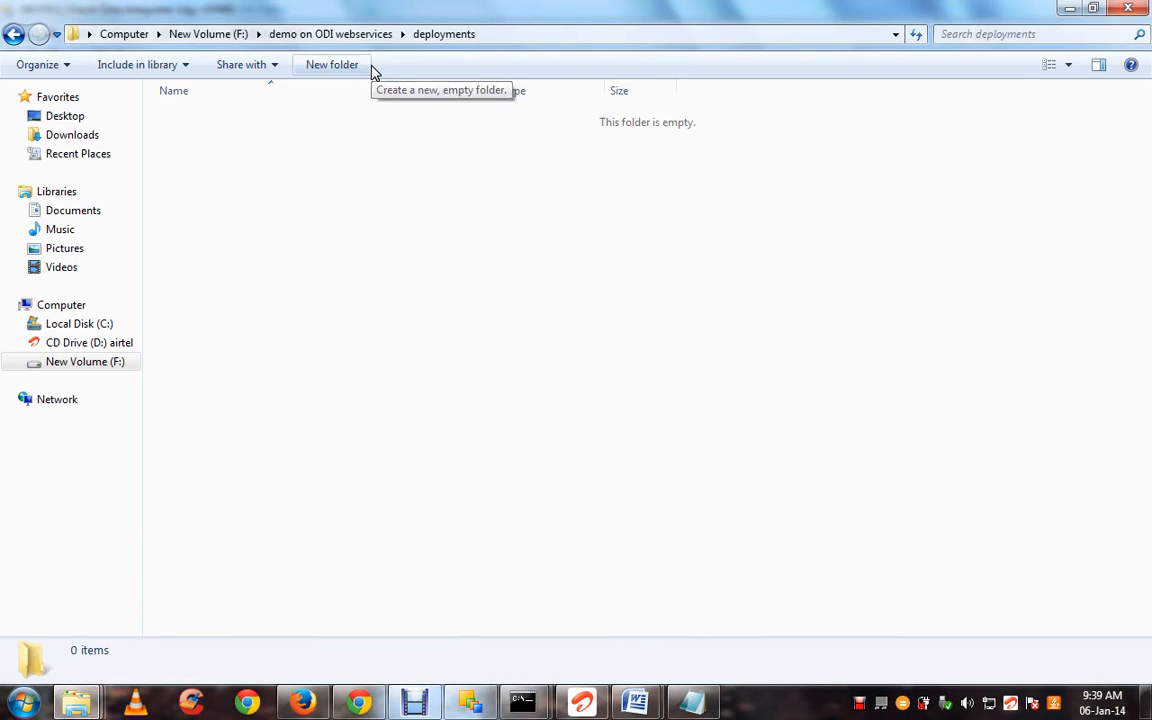
Select the full deployments folder path in the Explorer address bar
left_click(530, 37)
left_click(530, 37)
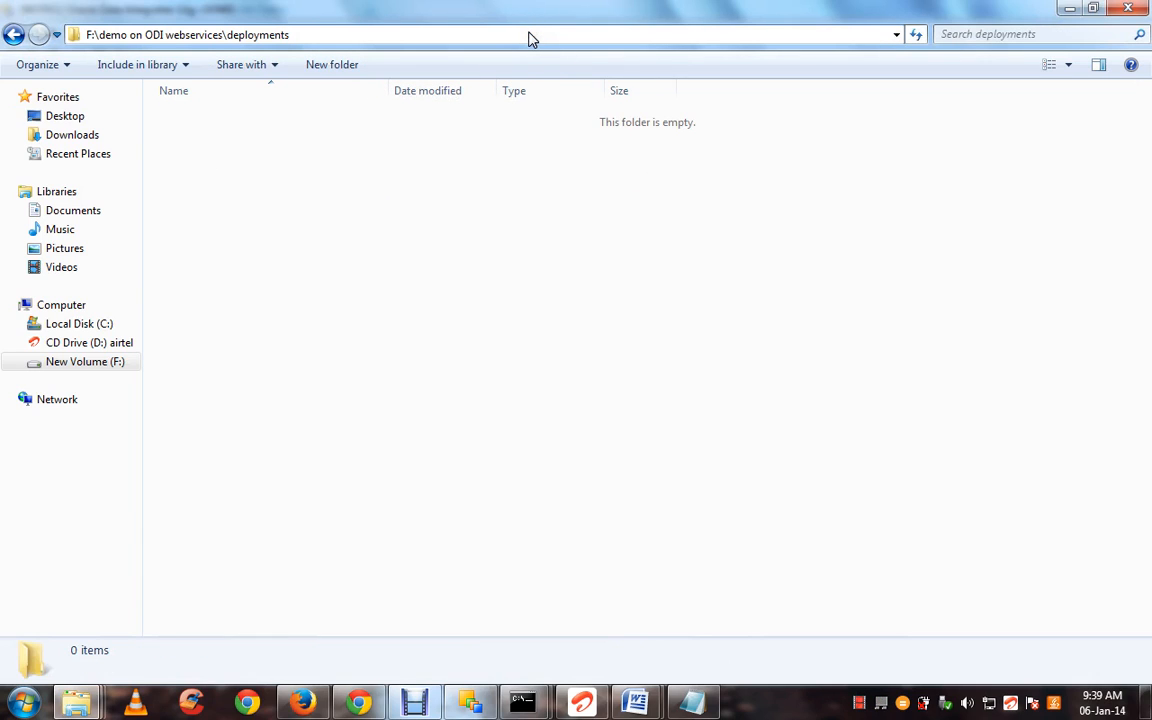
key("ctrl+a")
key("ctrl+c")
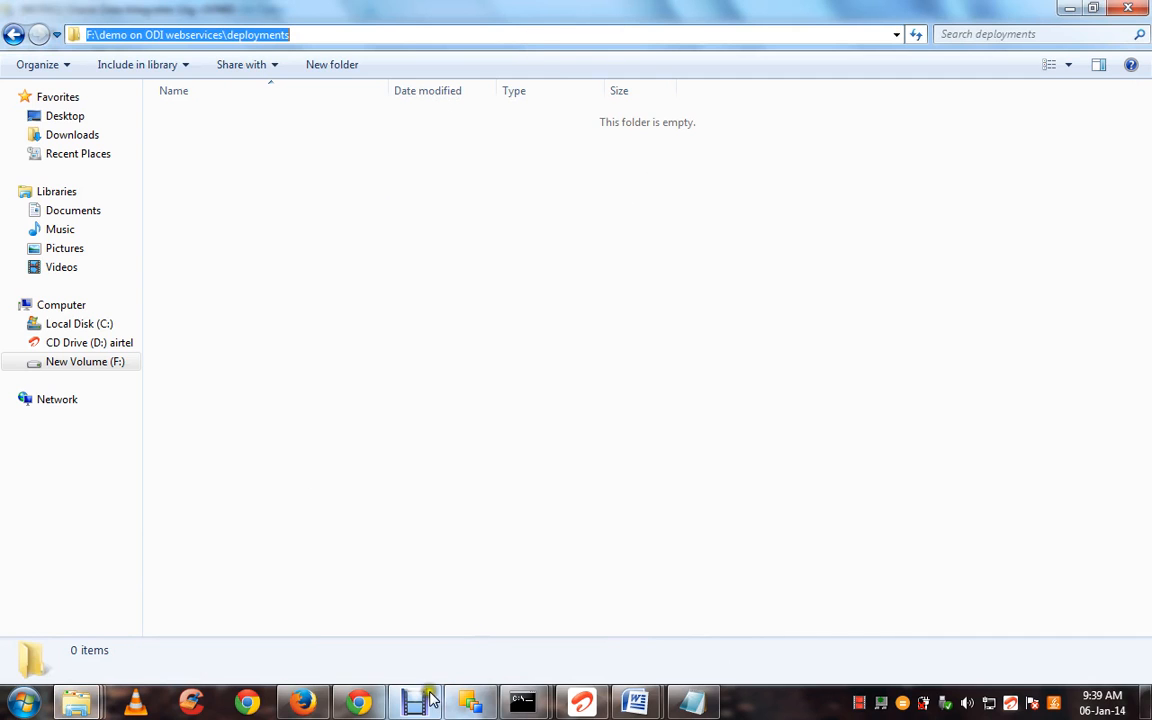
Paste the deployments path as storage location and run generate, compile and deploy
mouse_move(362, 703)
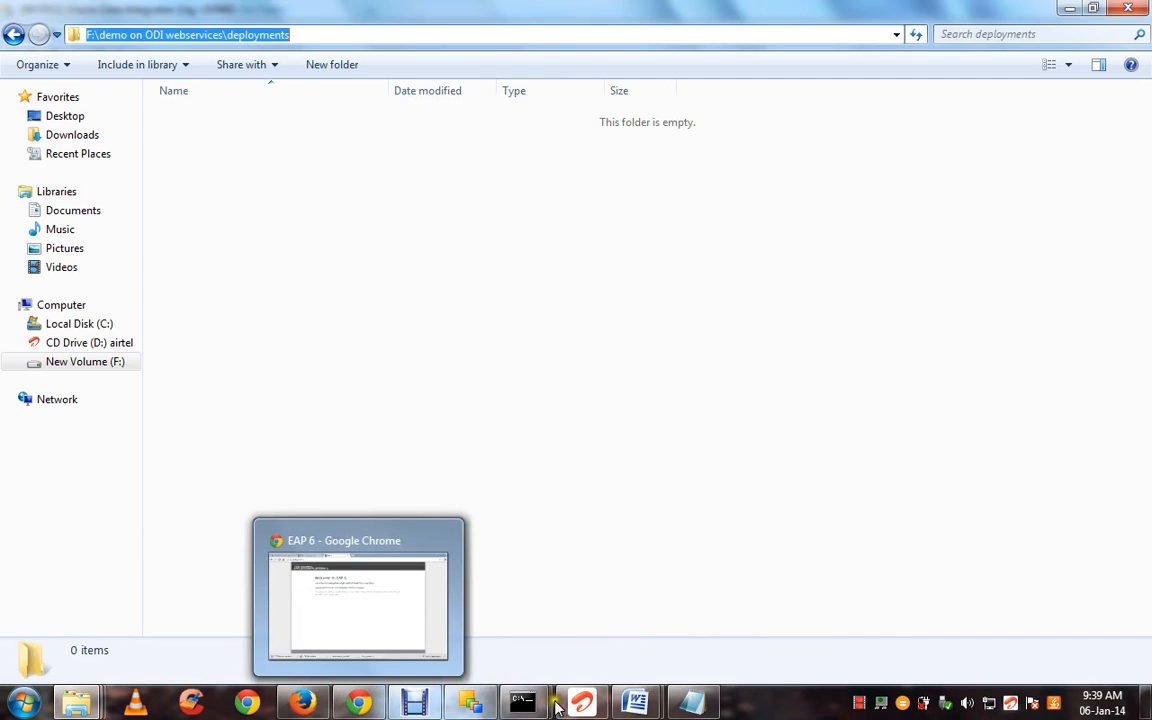
mouse_move(472, 705)
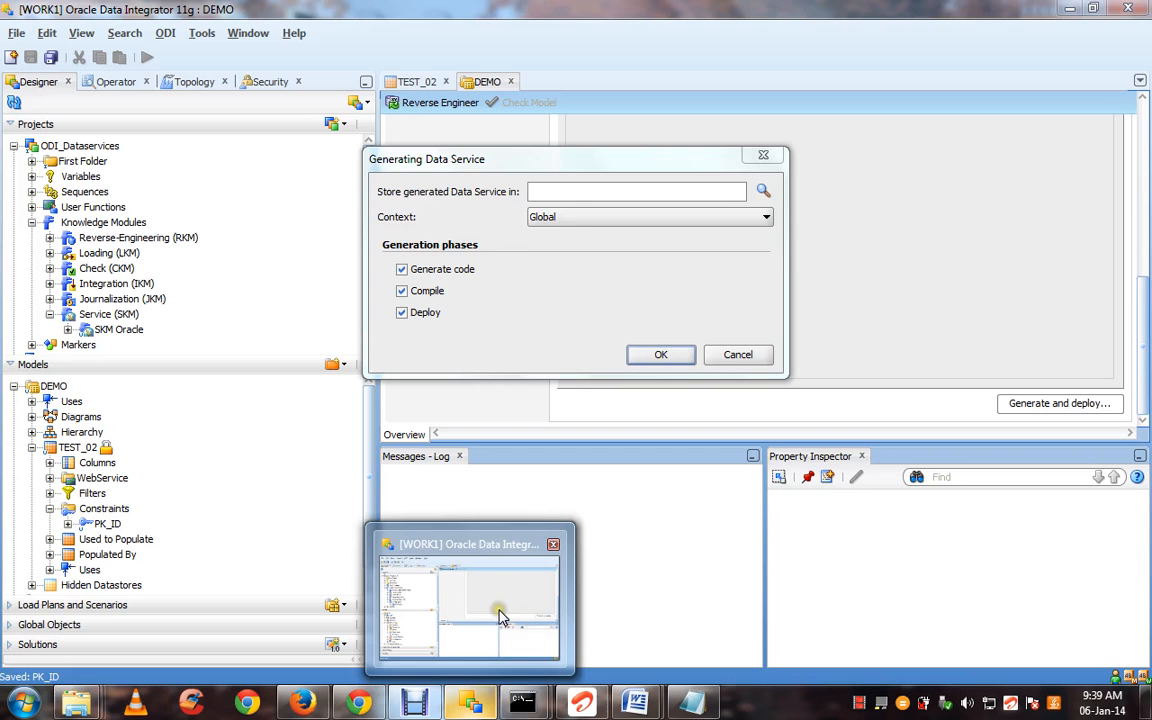
left_click(501, 565)
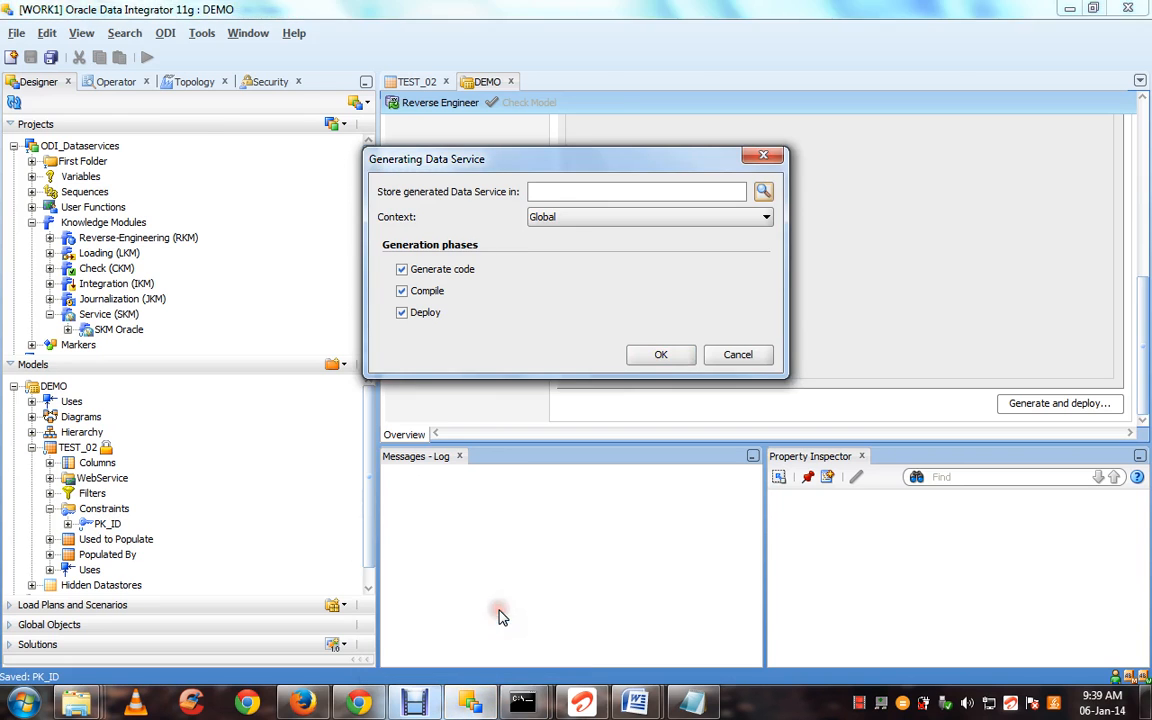
left_click(588, 193)
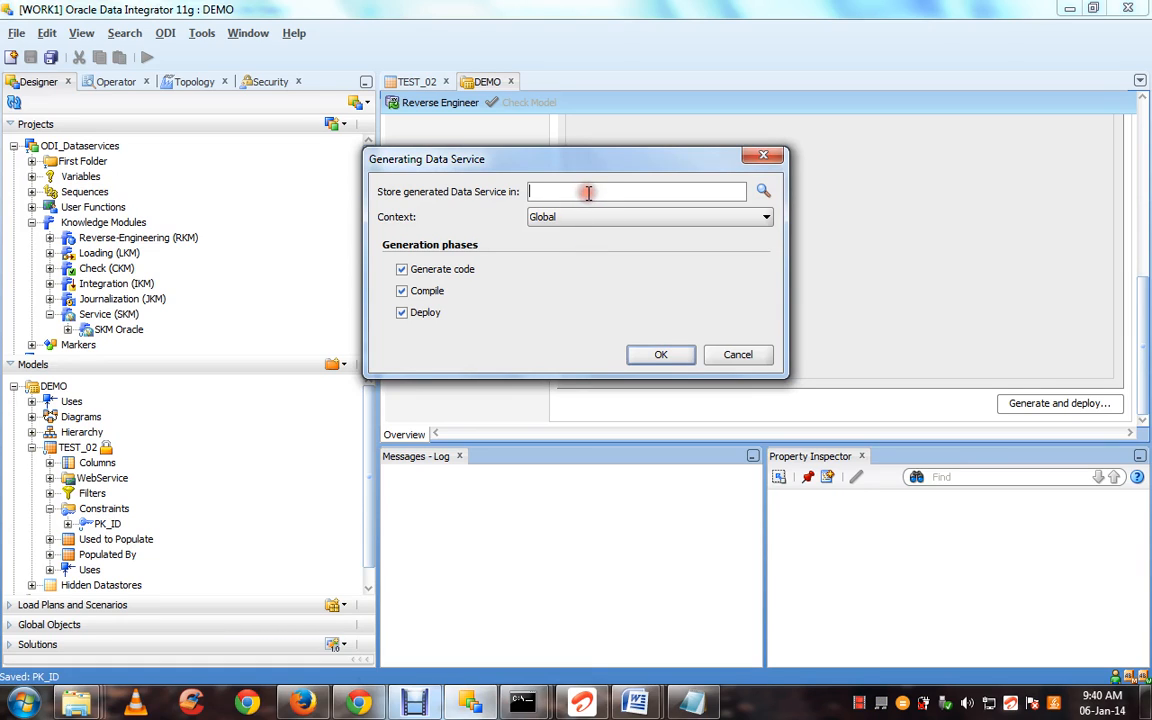
key("ctrl+v")
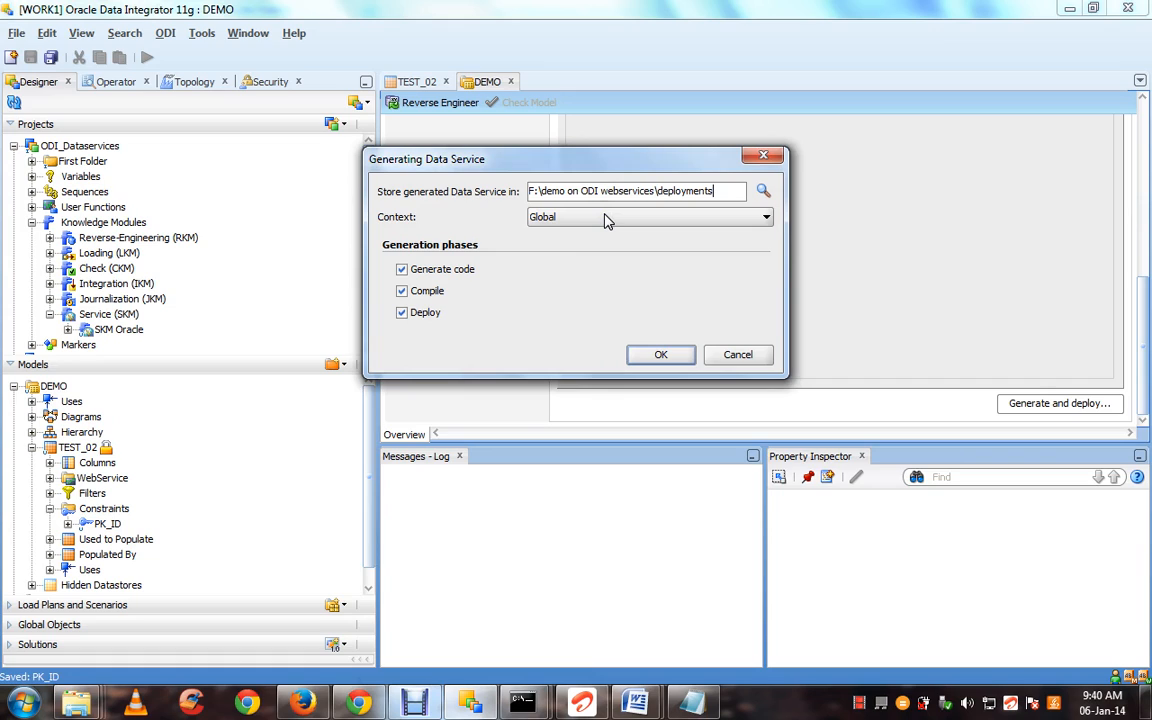
left_click(661, 356)
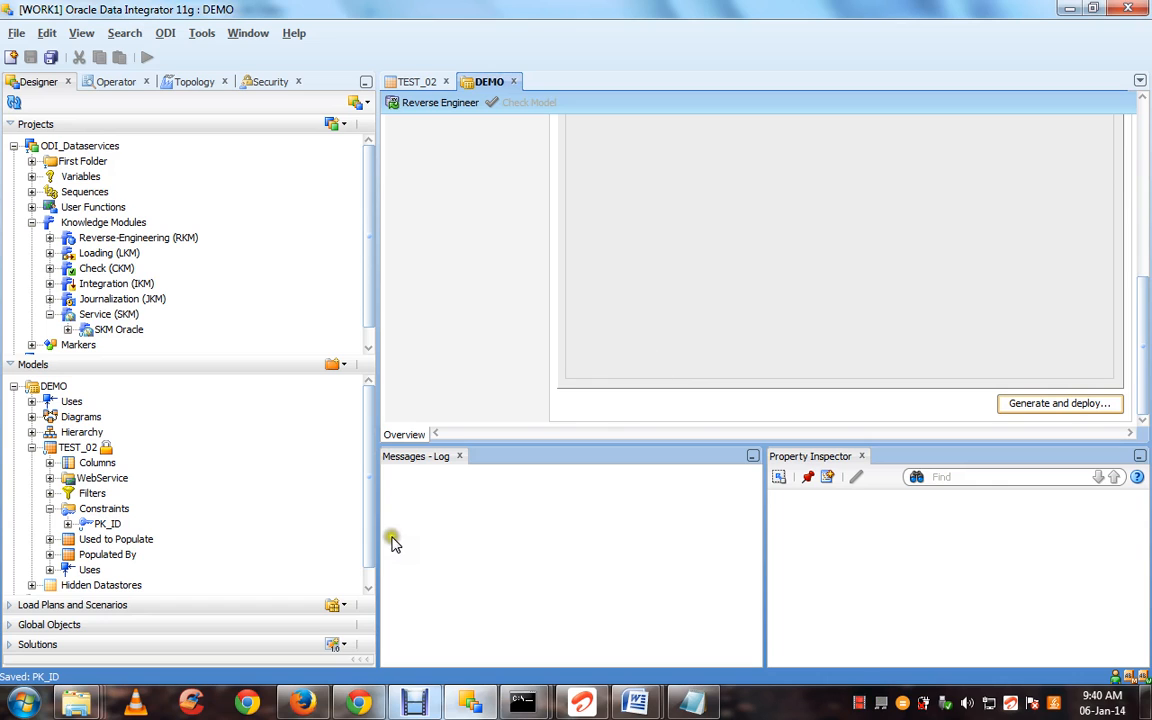
Refresh deployments, check DEMO.war, and open generatedDataServices\WEB-INF\wsdl
mouse_move(80, 698)
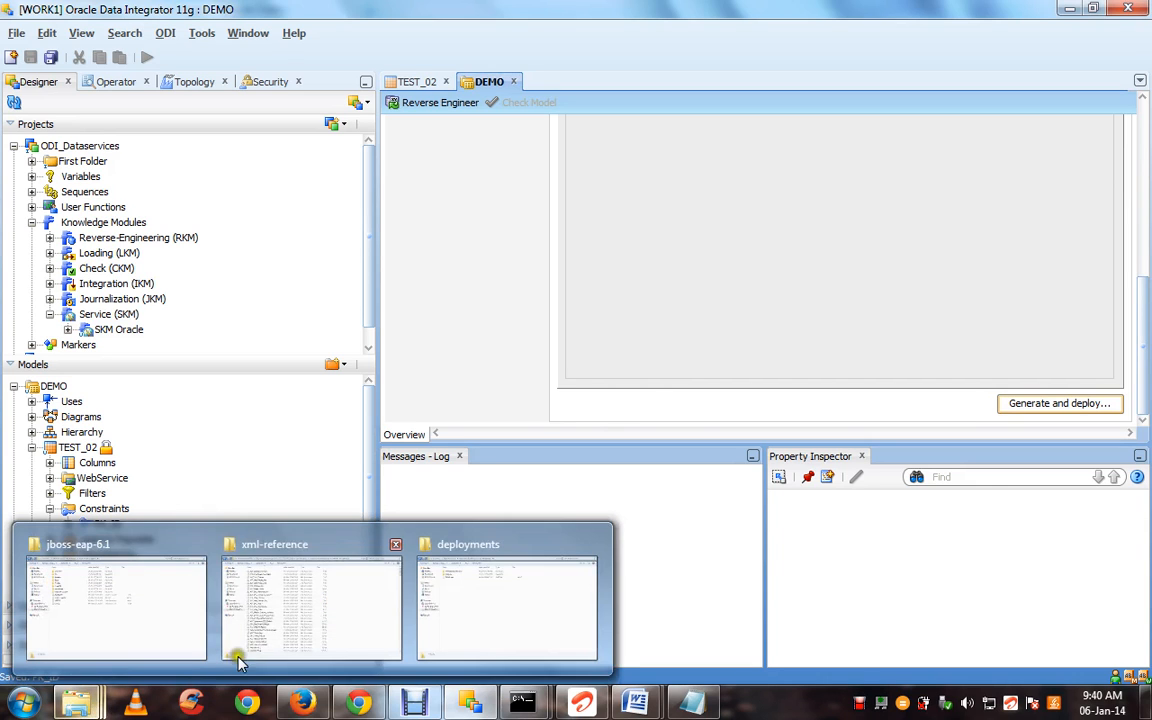
left_click(437, 617)
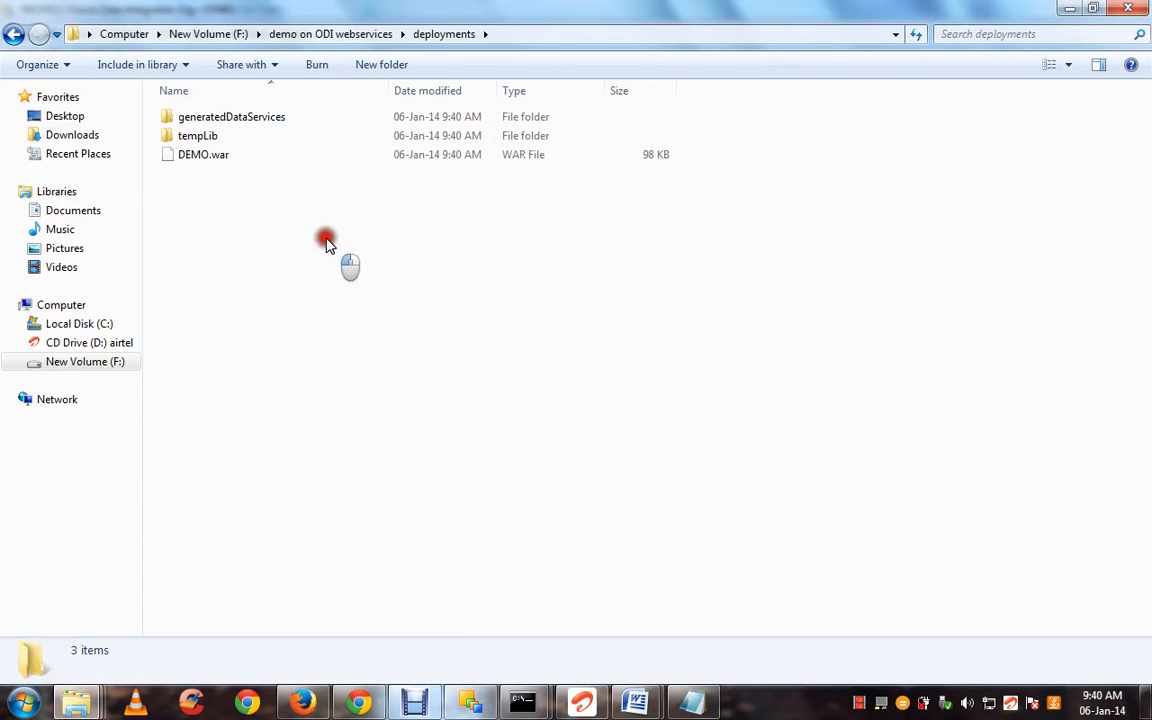
key("BackSpace")
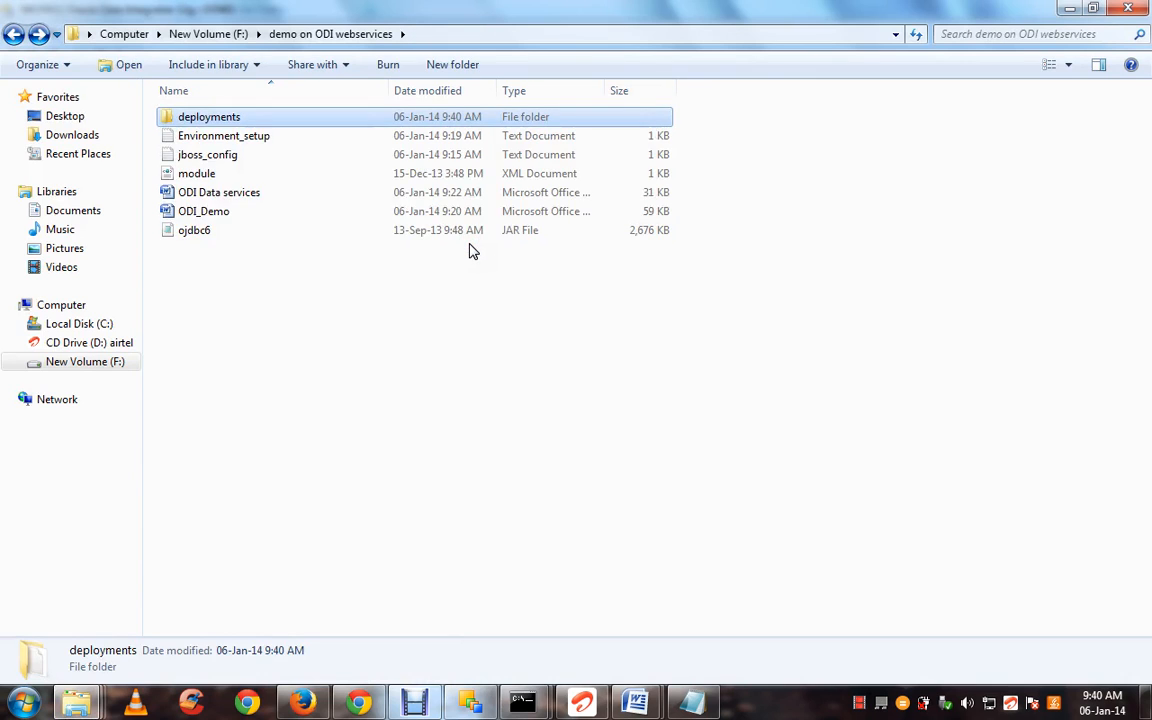
key("Return")
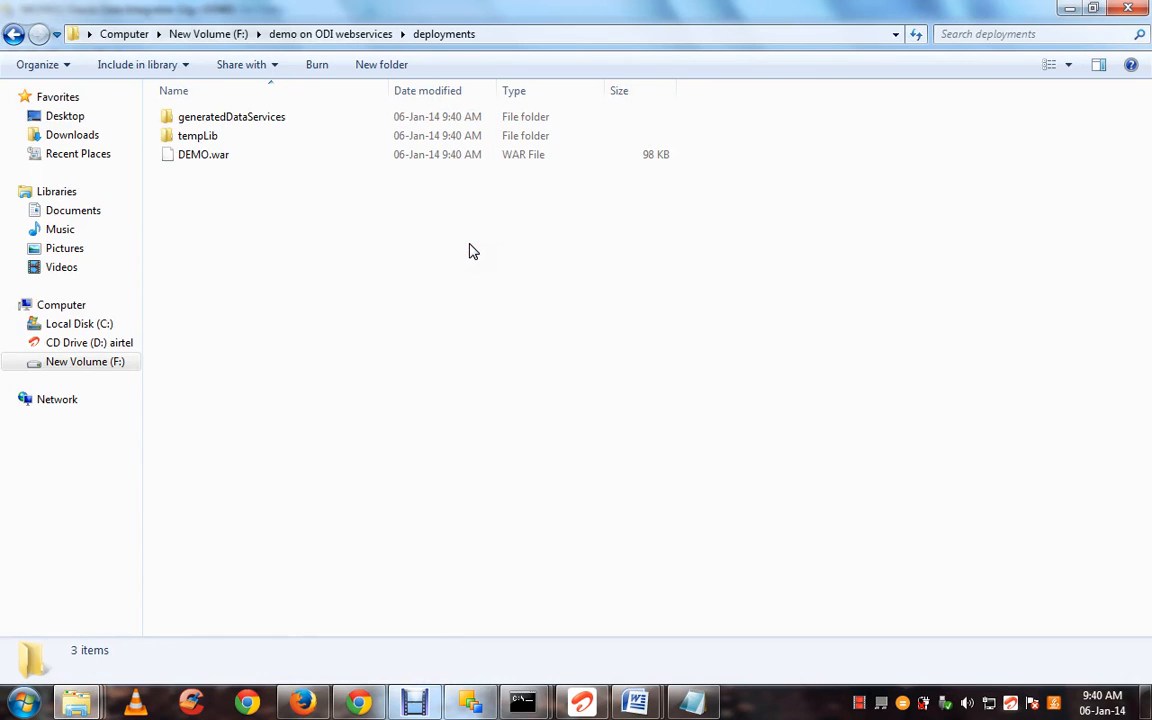
left_click(417, 156)
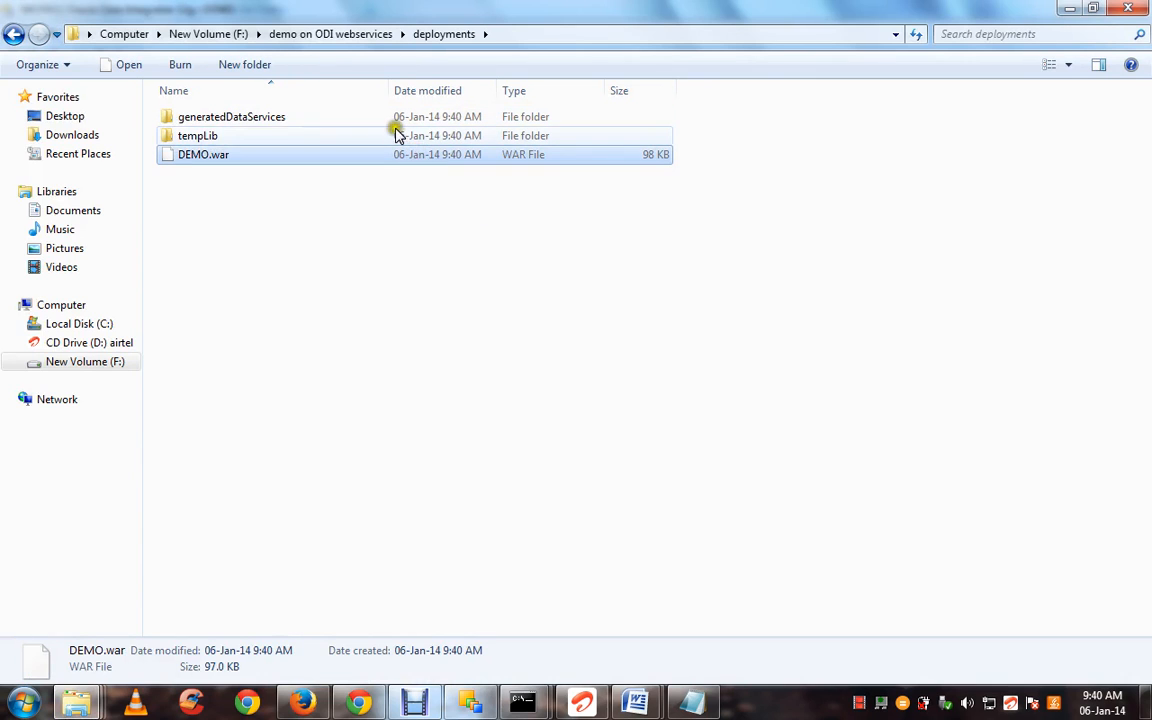
double_click(391, 118)
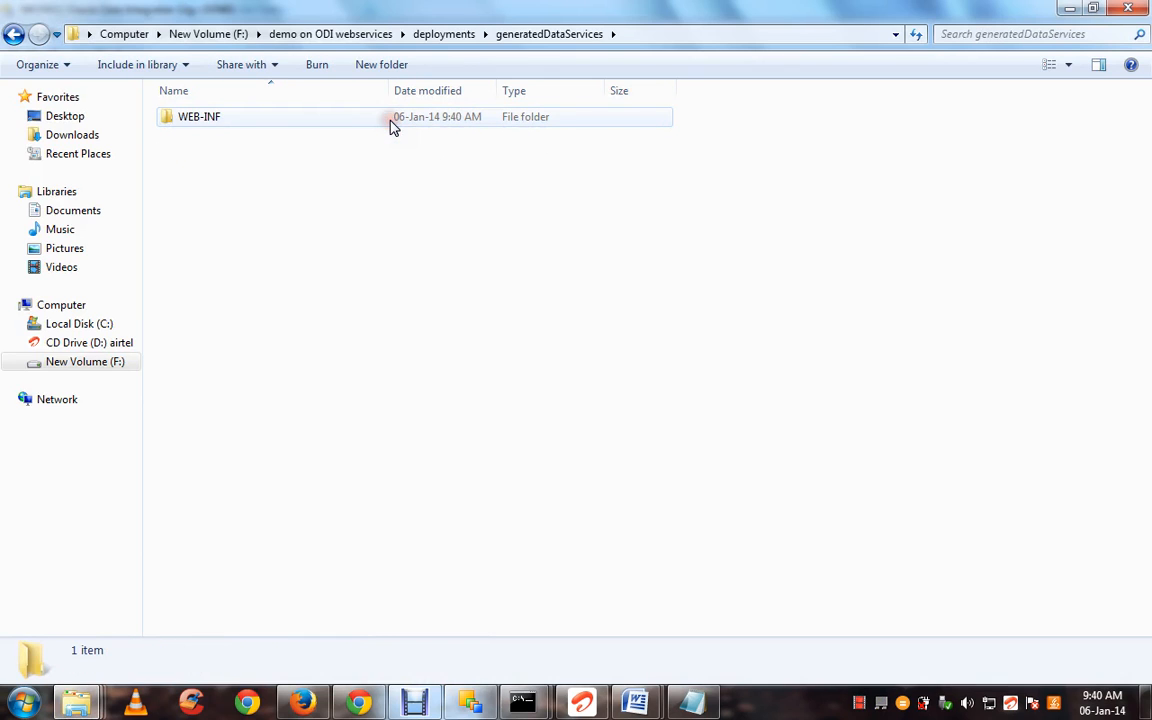
double_click(377, 120)
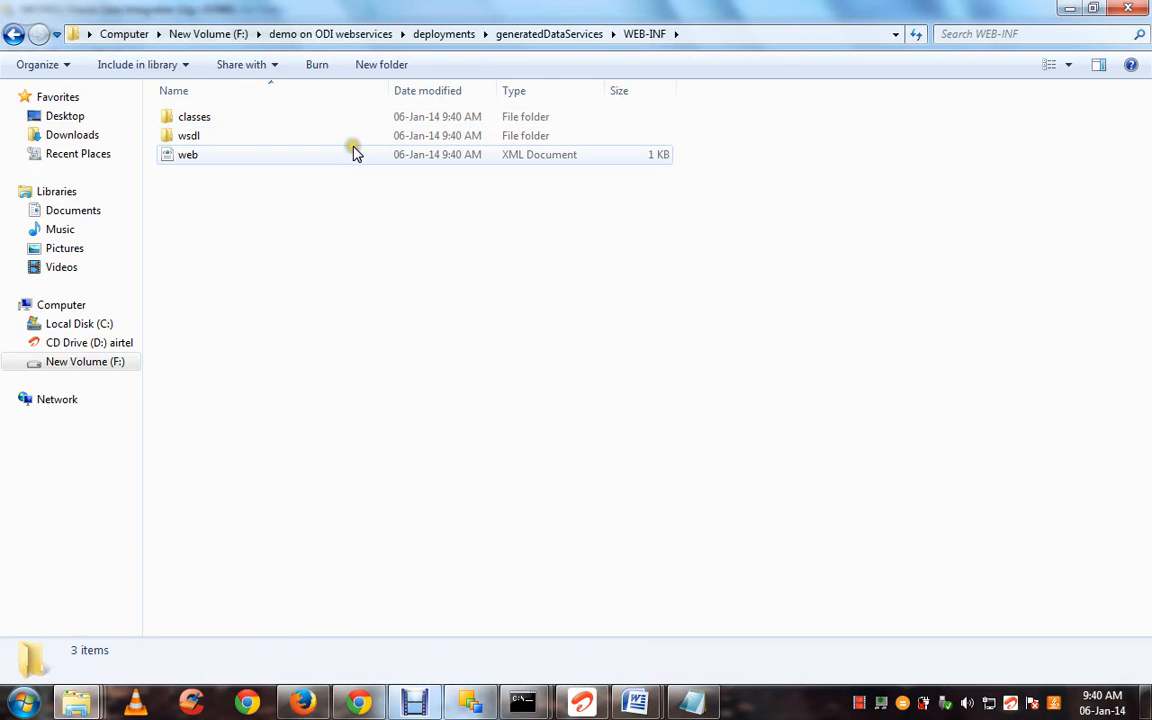
double_click(353, 140)
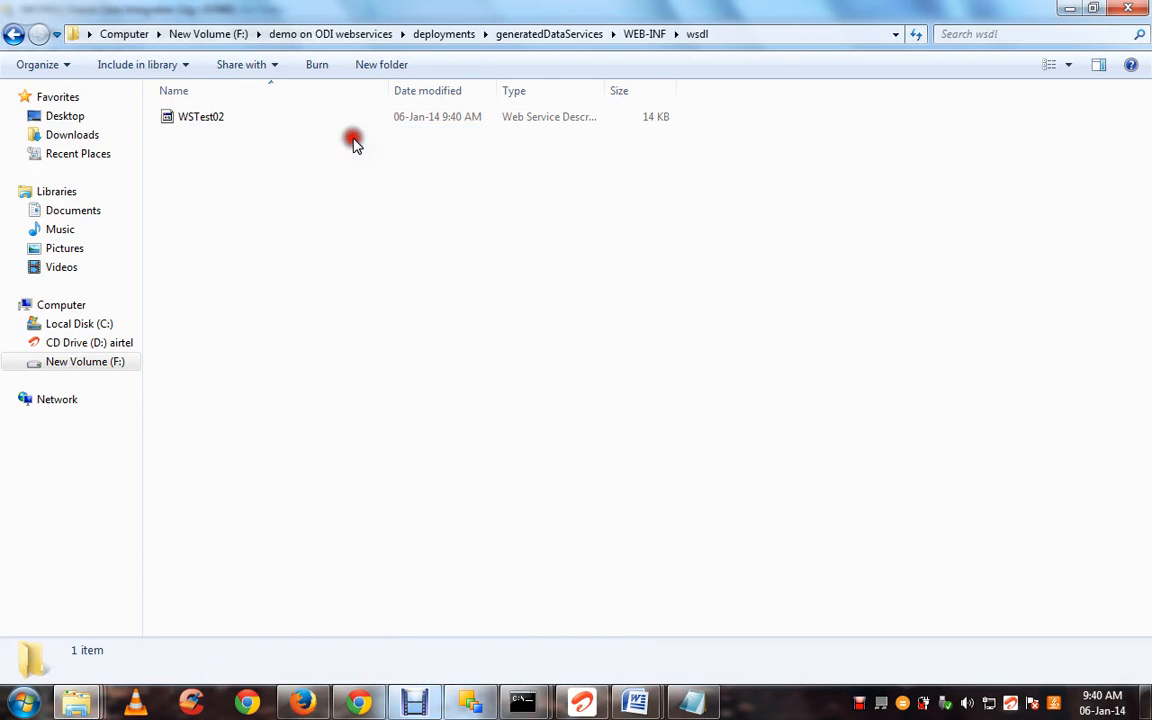
Select WSTest02 and view its name in edit mode, leaving it unchanged
left_click(292, 116)
key("F2")
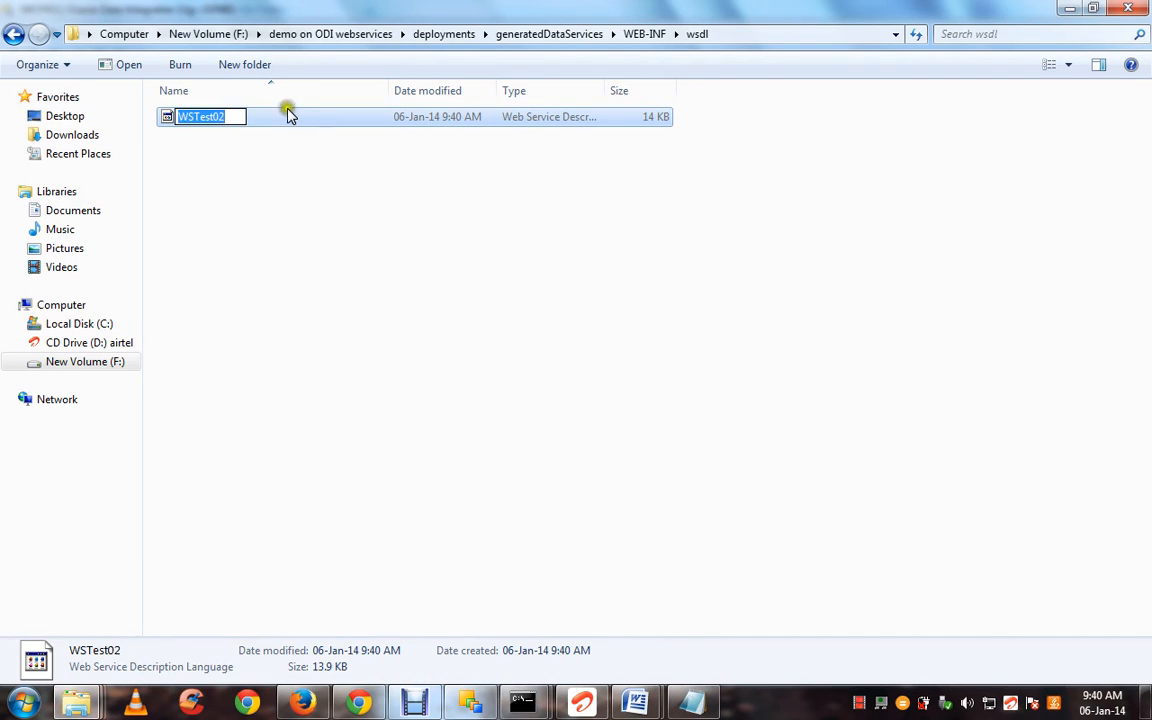
double_click(238, 116)
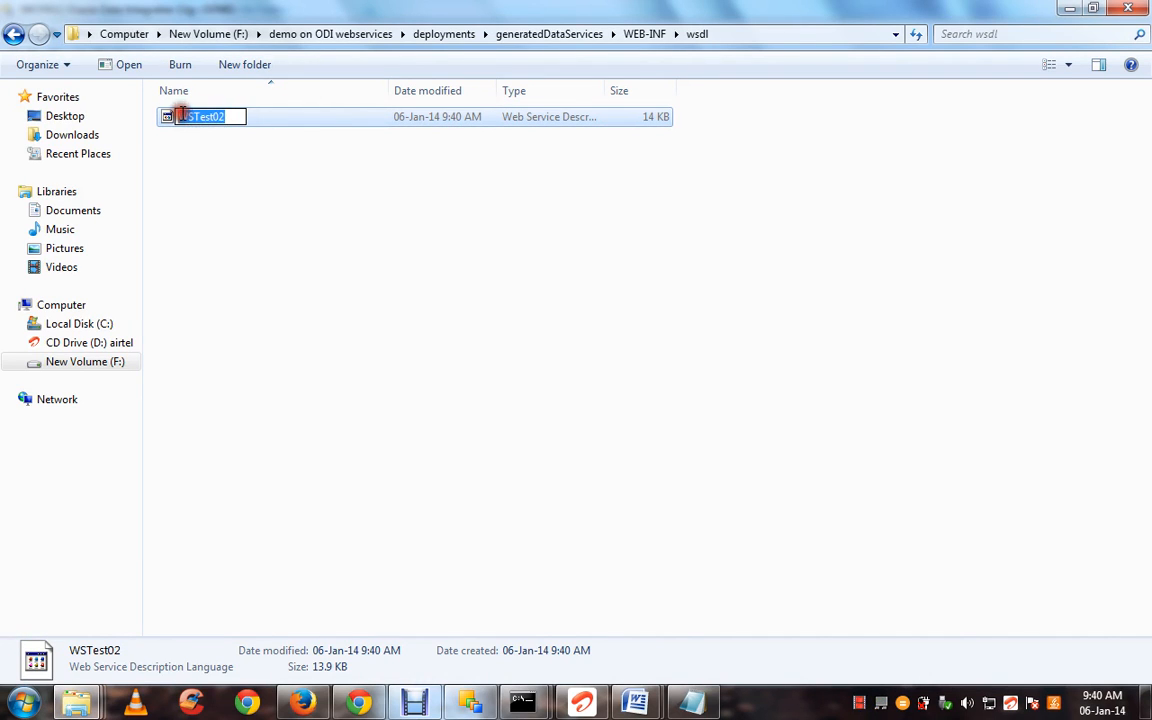
left_click(297, 276)
left_click(447, 267)
Go back up to generatedDataServices and return to wsdl with WSTest02 selected
key("BackSpace")
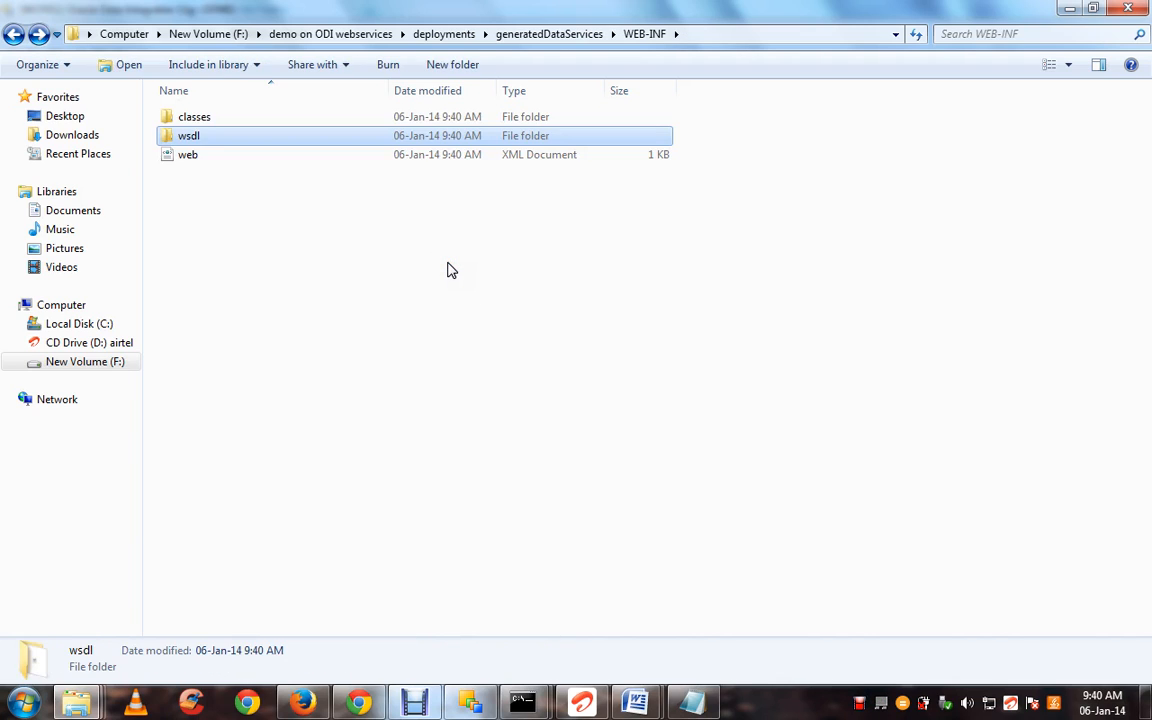
key("BackSpace")
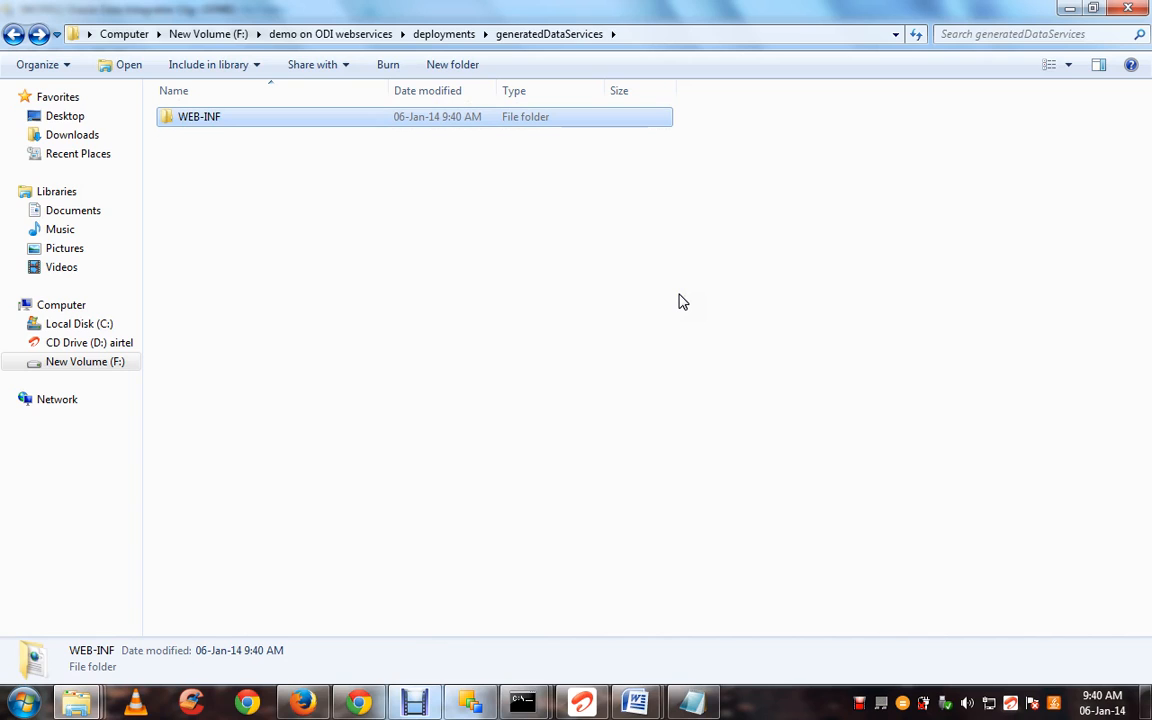
key("Return")
key("w")
key("Return")
key("w")
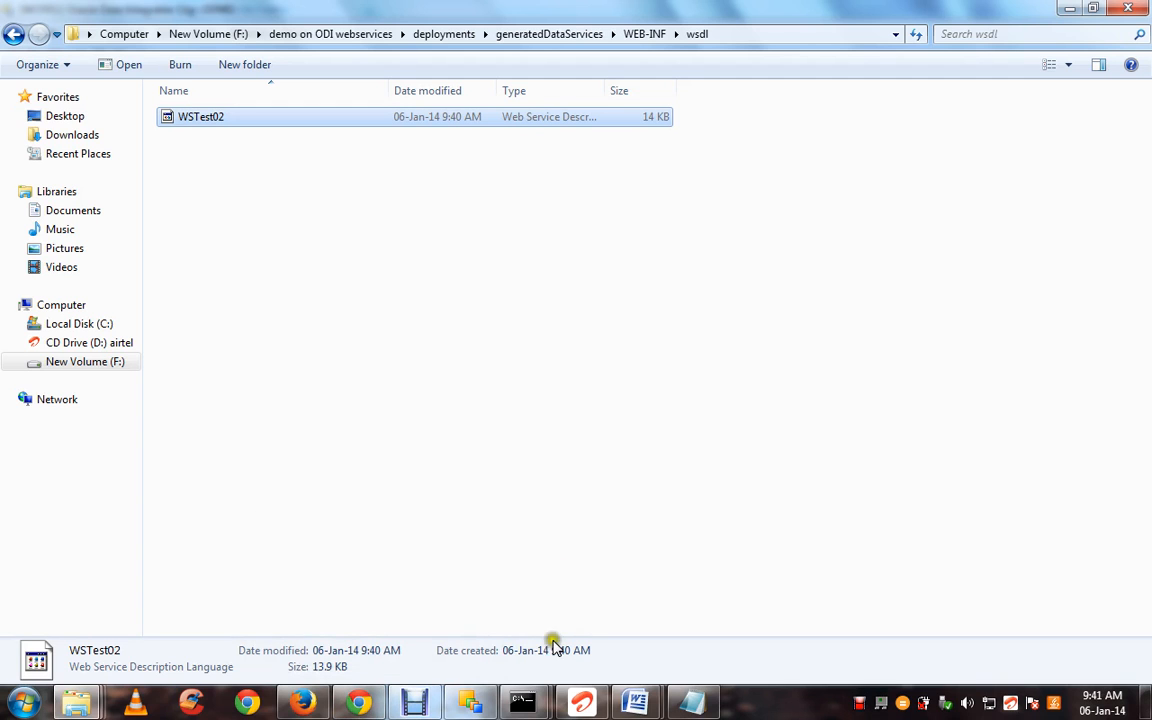
Switch to the ODI Data services Word document and review its Generate wsdl and Deployment steps
left_click(634, 703)
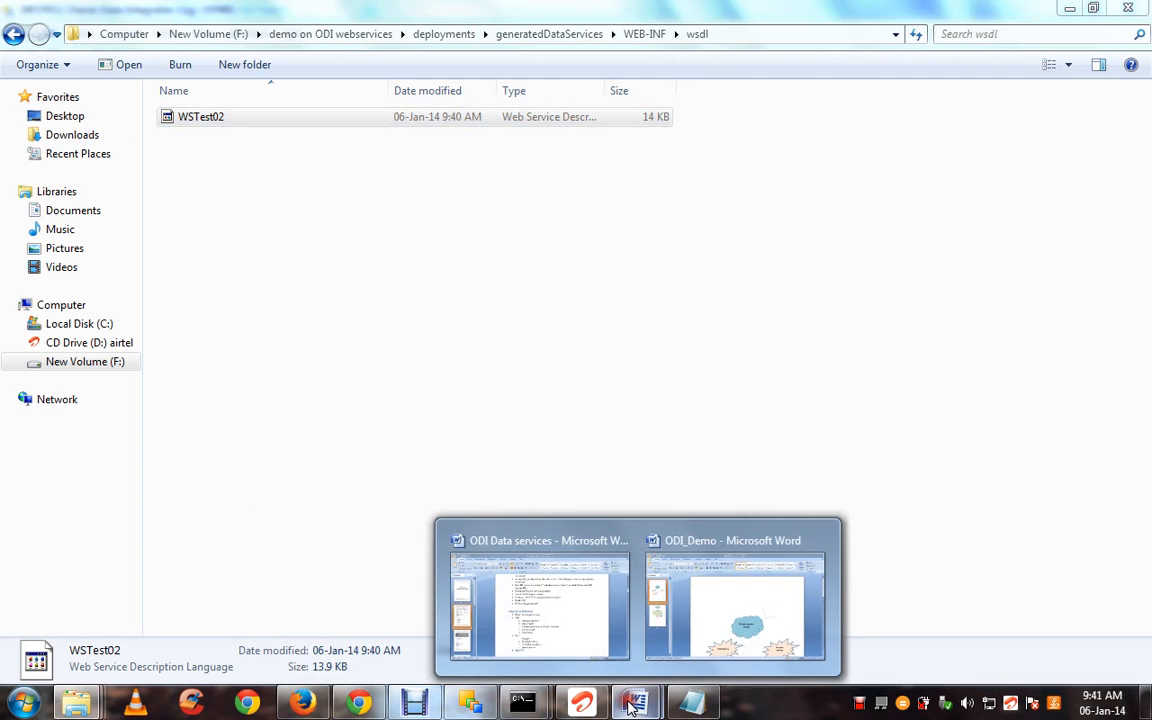
left_click(601, 622)
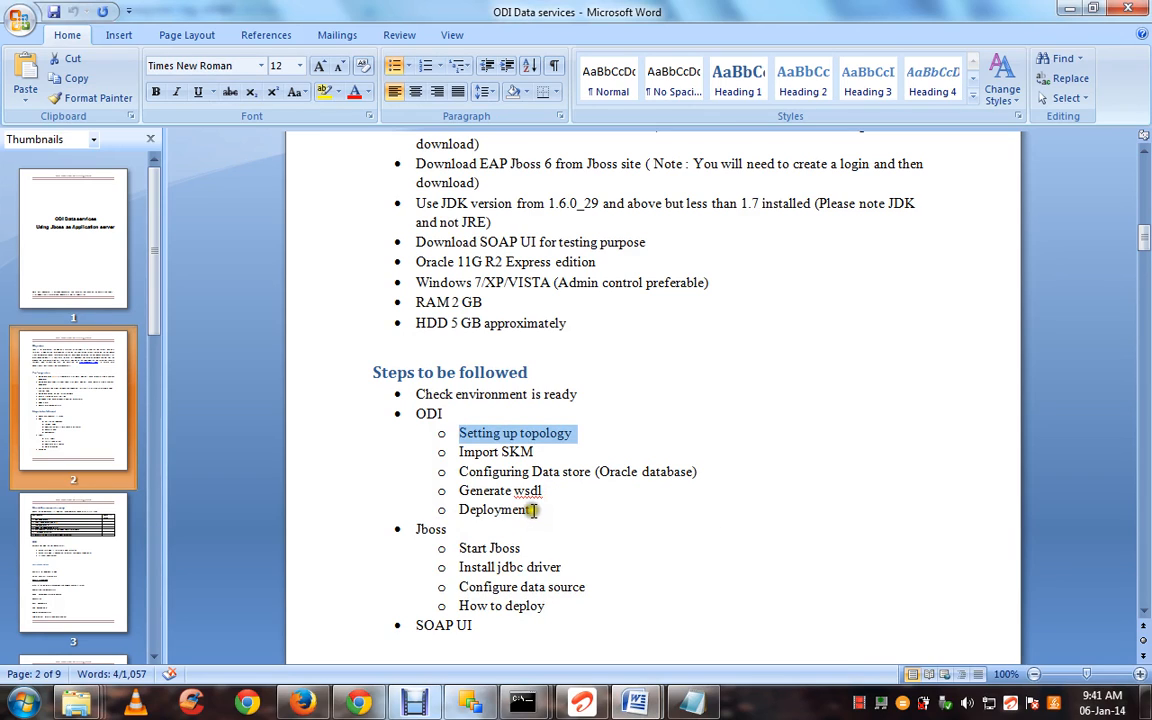
left_click_drag(535, 510, 460, 490)
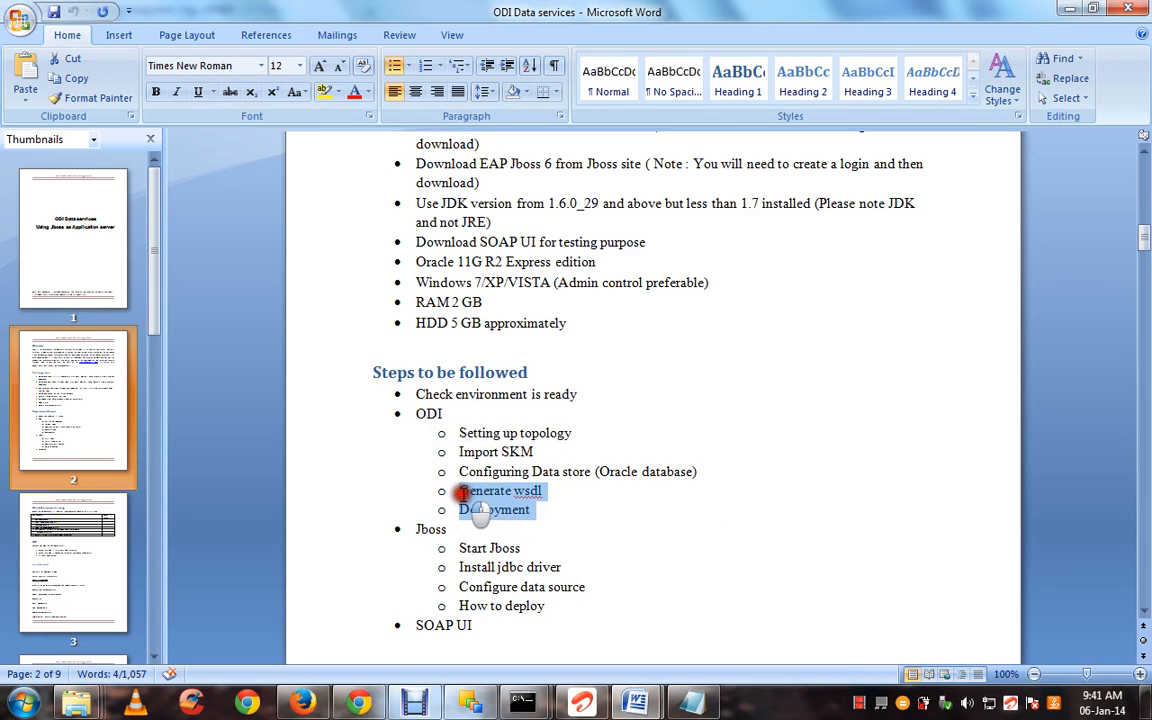
left_click(460, 434)
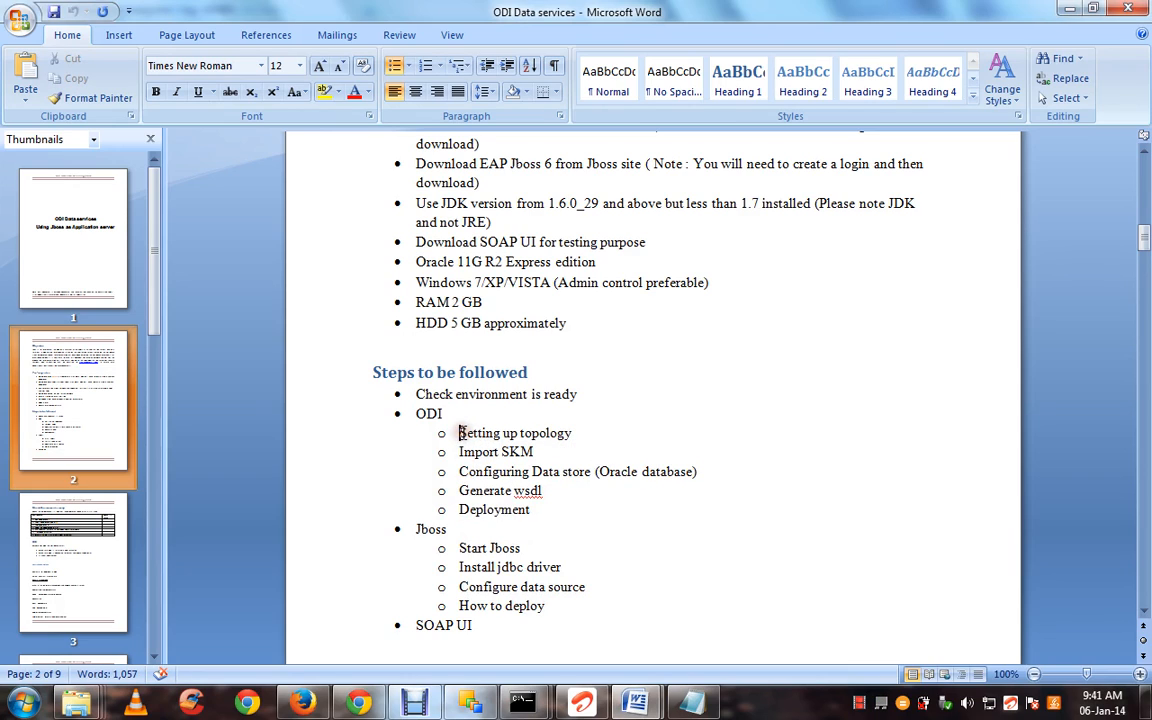
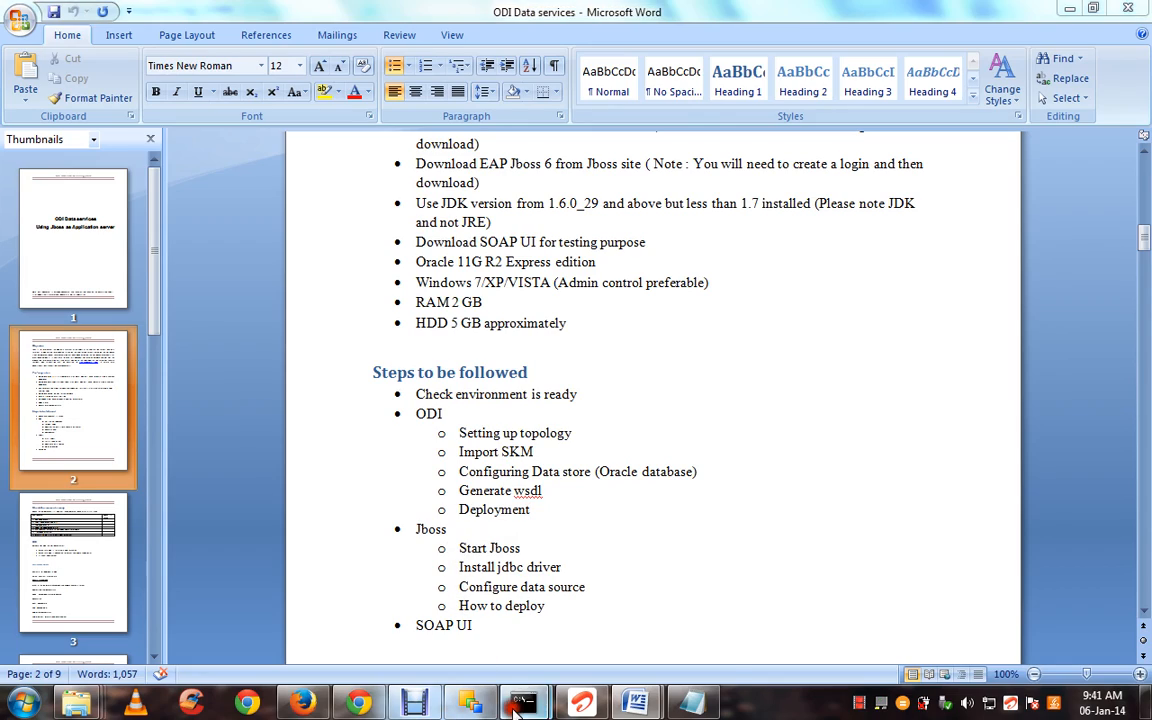
Compare the JBoss server log with the Word guide, then bring up the jboss-eap-6.1 folder
mouse_move(522, 701)
left_click(607, 580)
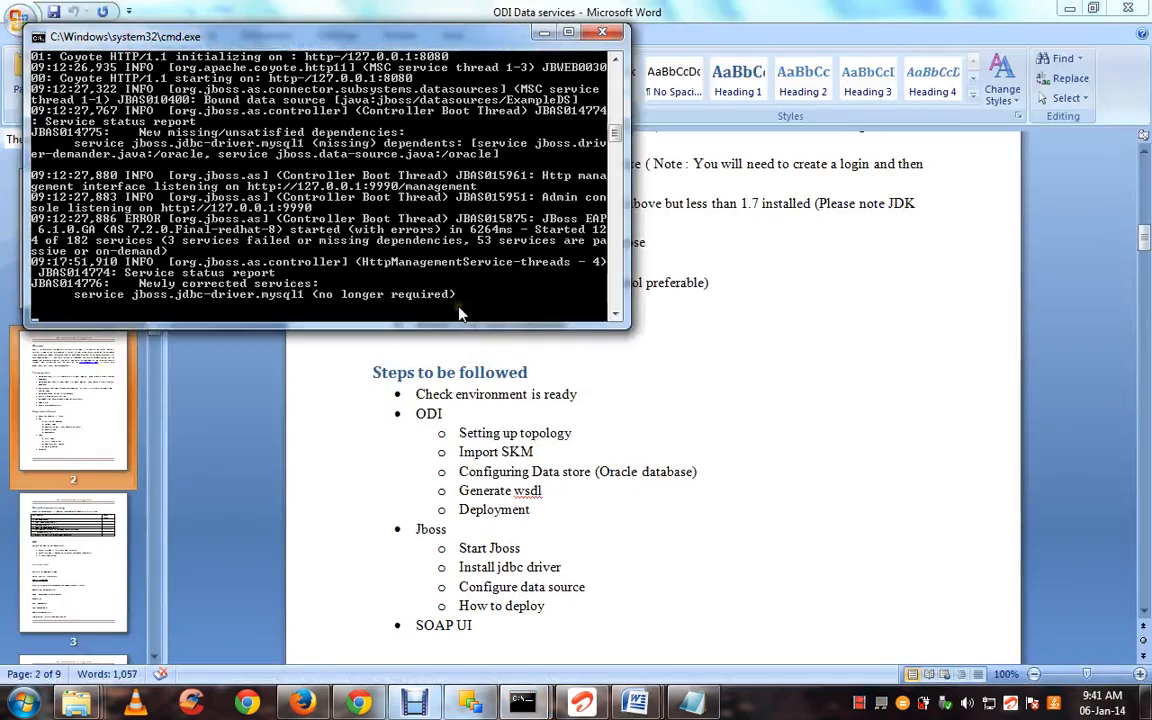
left_click(566, 455)
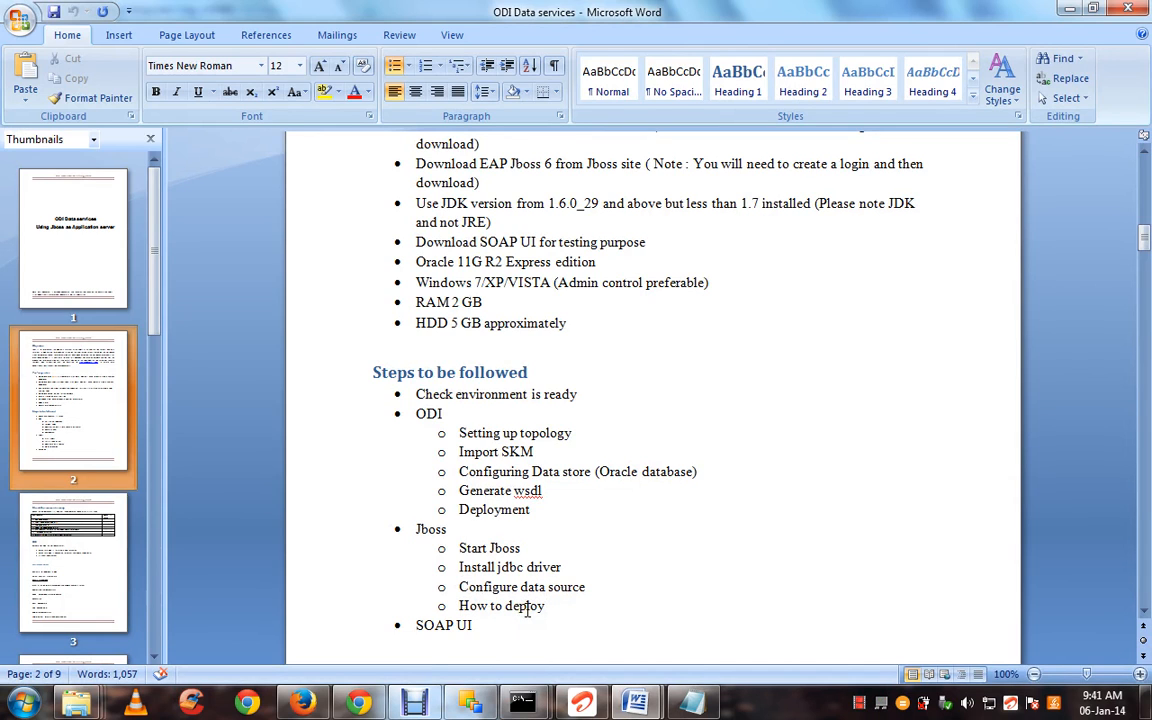
mouse_move(62, 713)
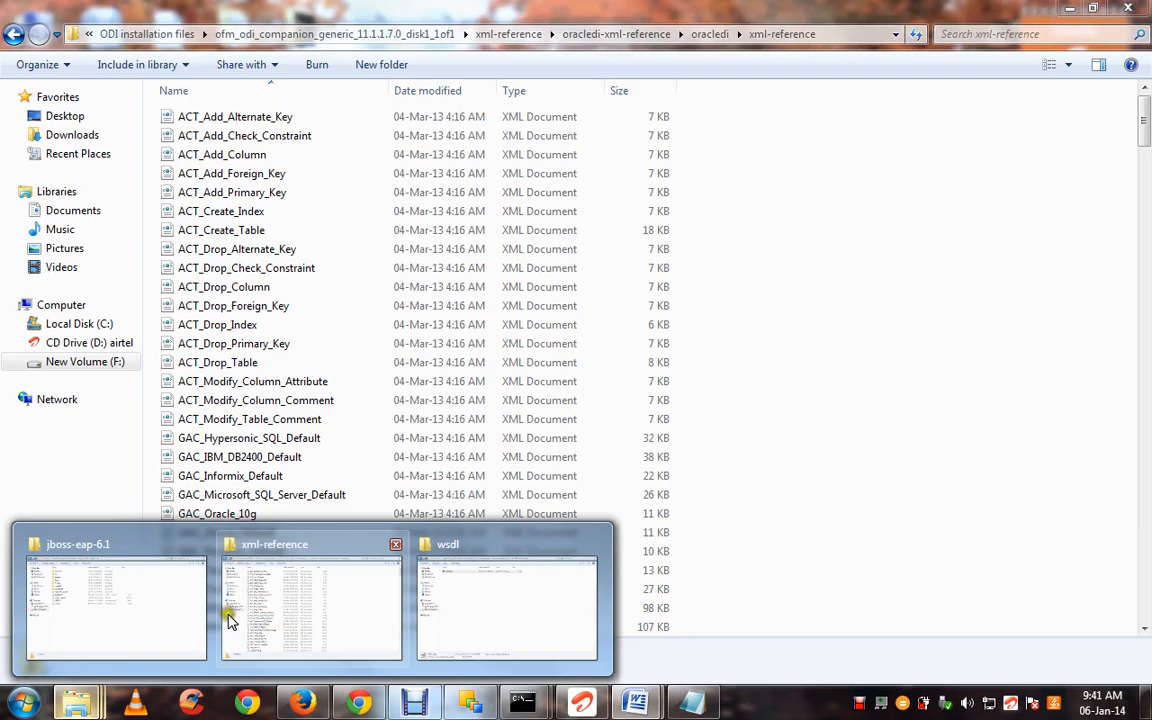
left_click(160, 630)
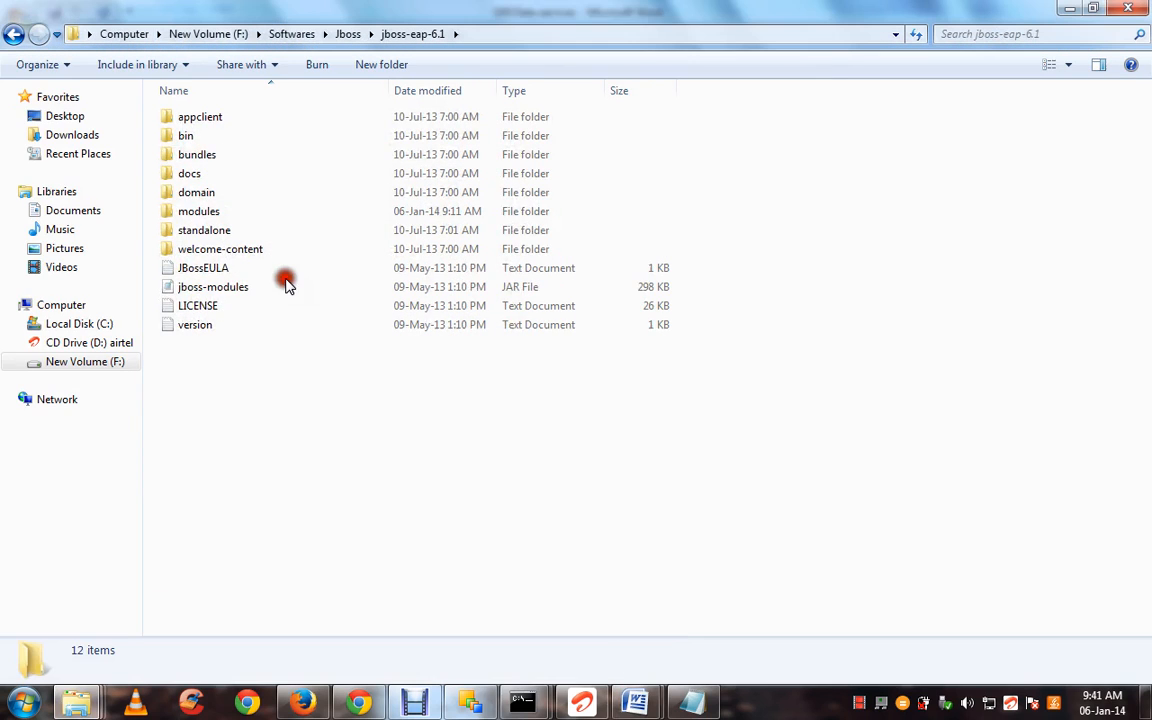
Look at the standalone.bat script in the bin folder, then return to the Word guide
double_click(297, 145)
key("s")
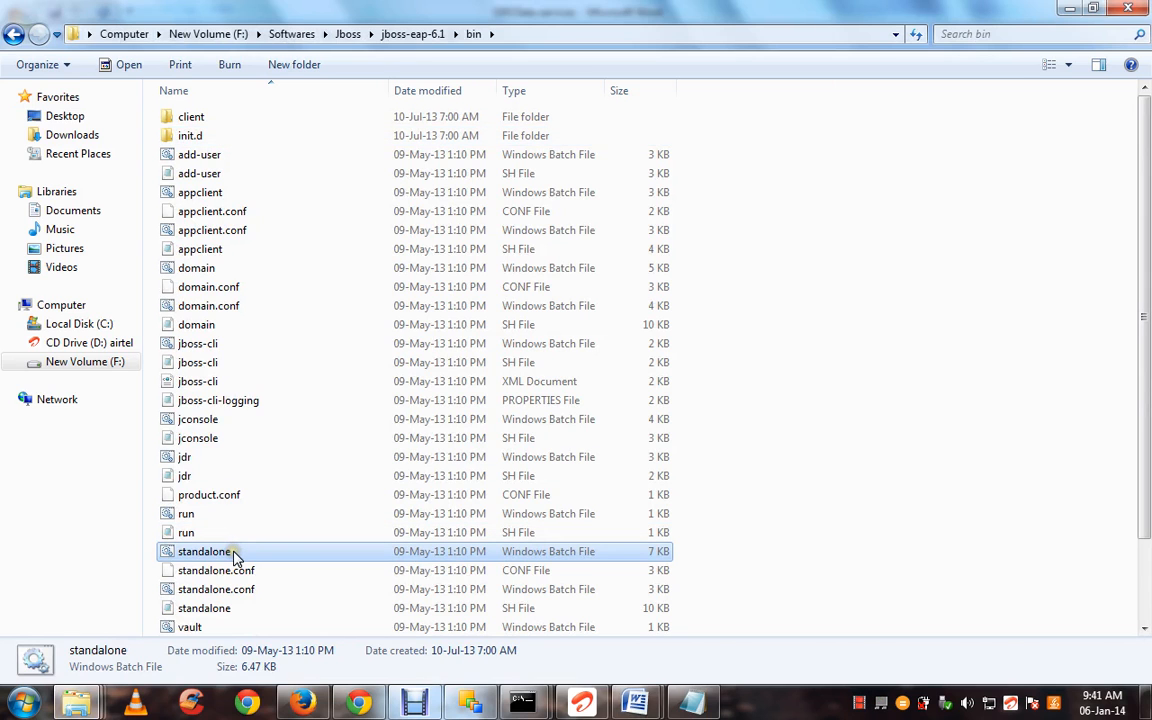
key("BackSpace")
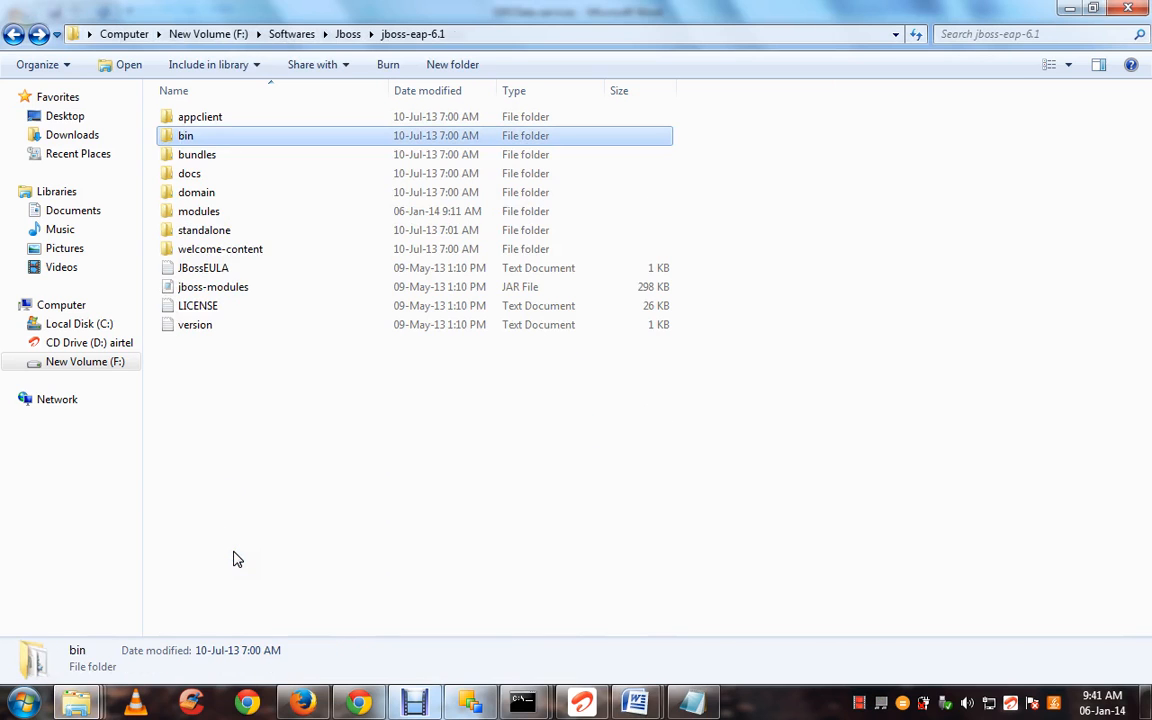
key("alt+Tab")
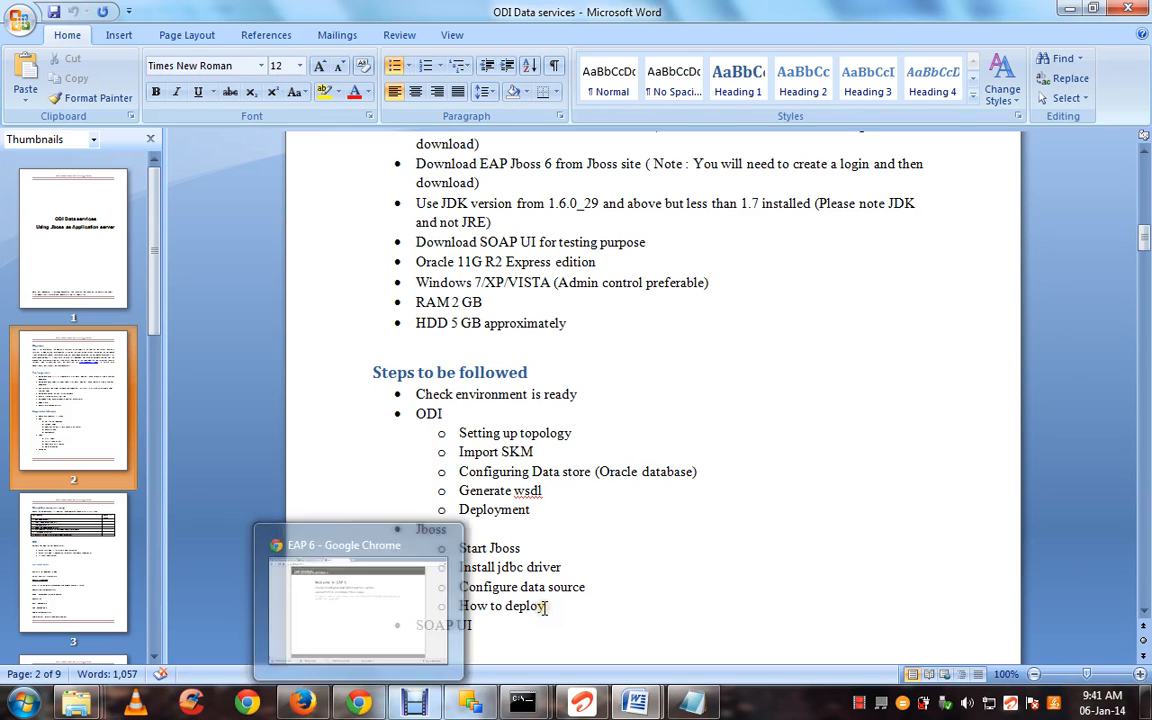
In Chrome, replace the old JBoss Management tab with the administration console's Datasources page
left_click(322, 705)
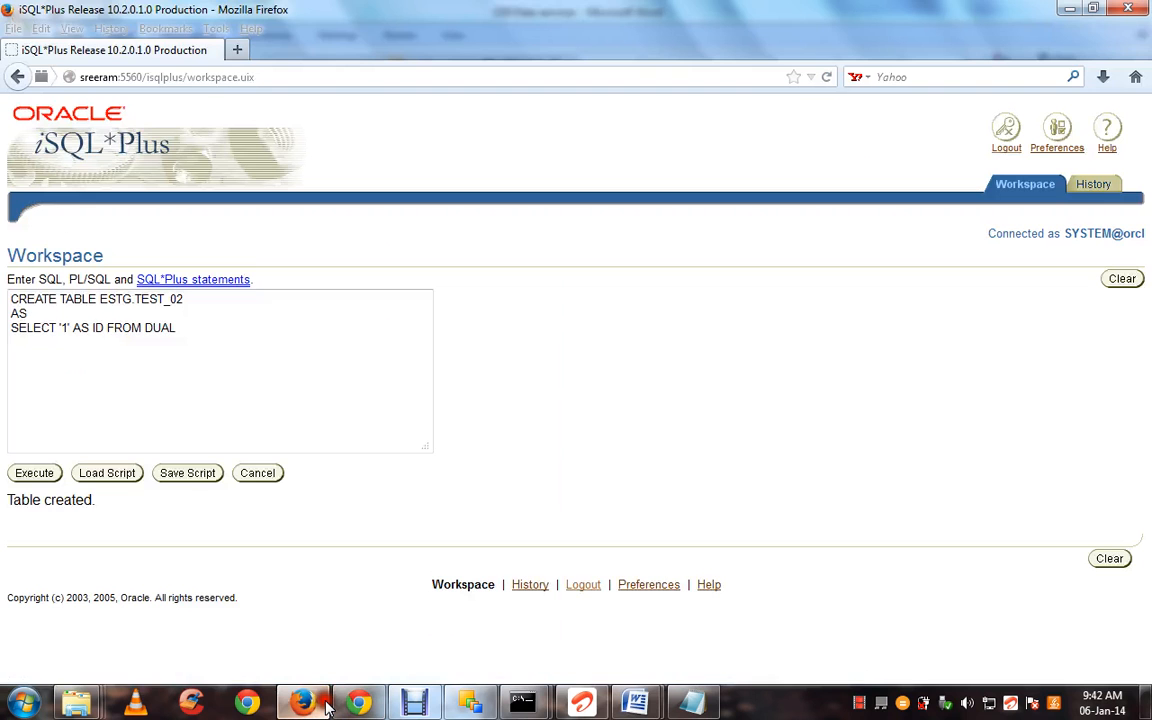
left_click(352, 708)
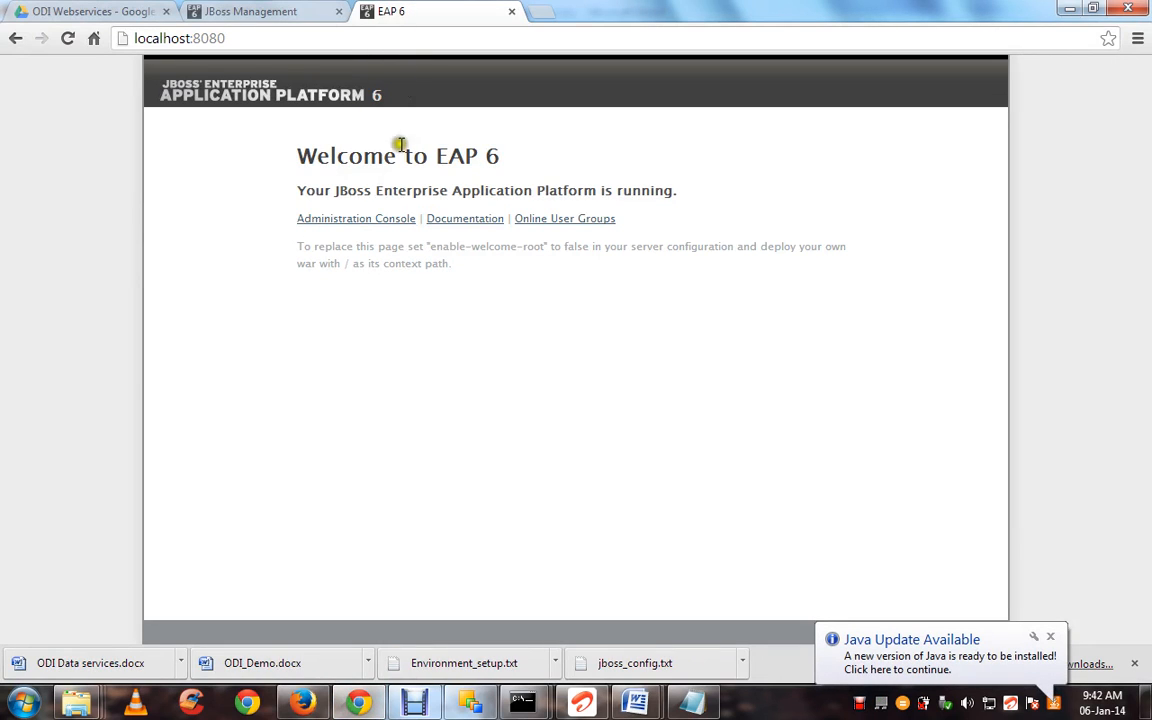
left_click(338, 11)
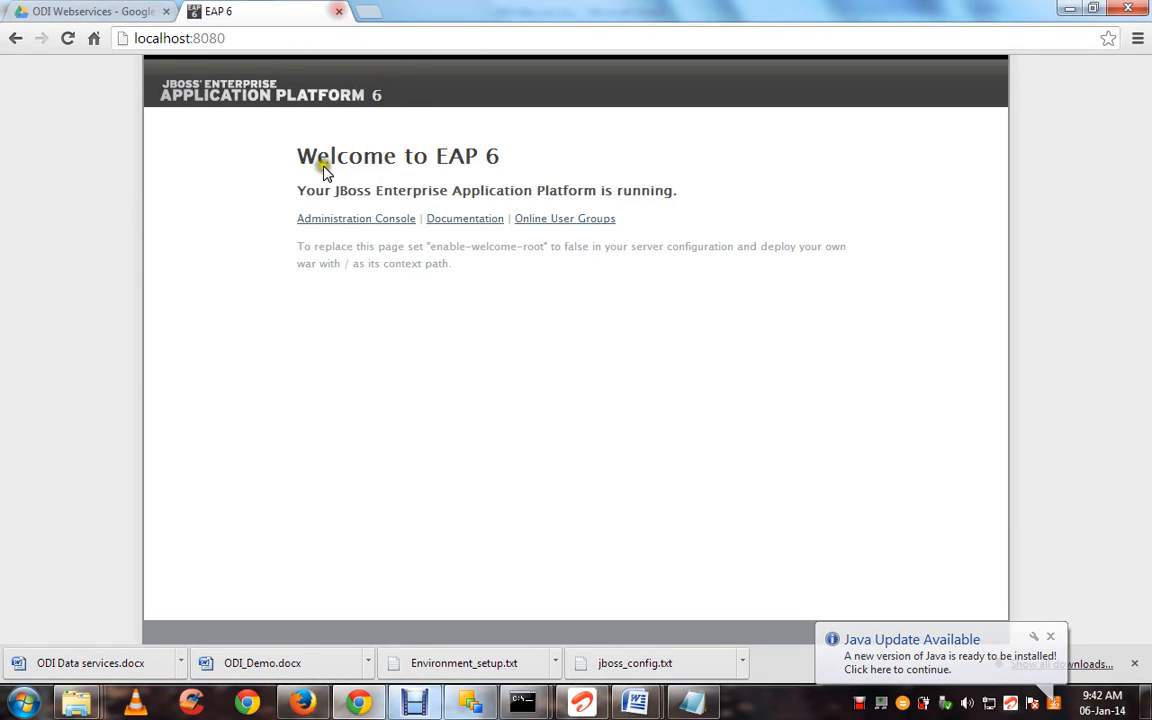
left_click(330, 218)
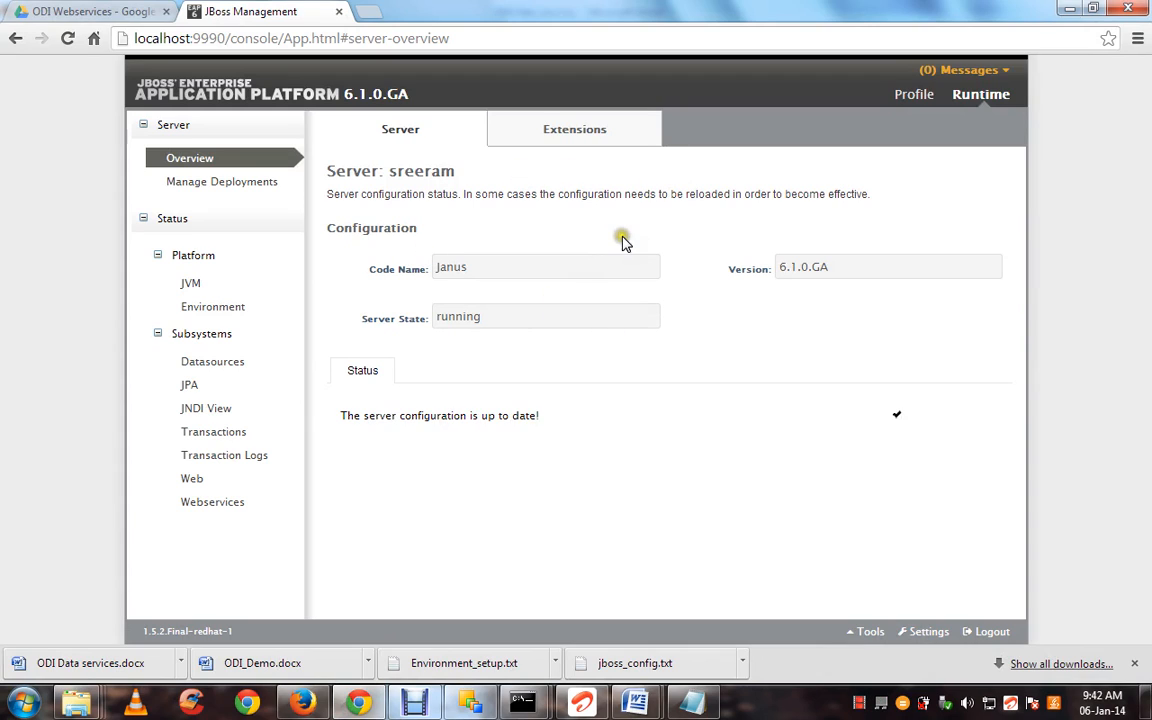
left_click(908, 98)
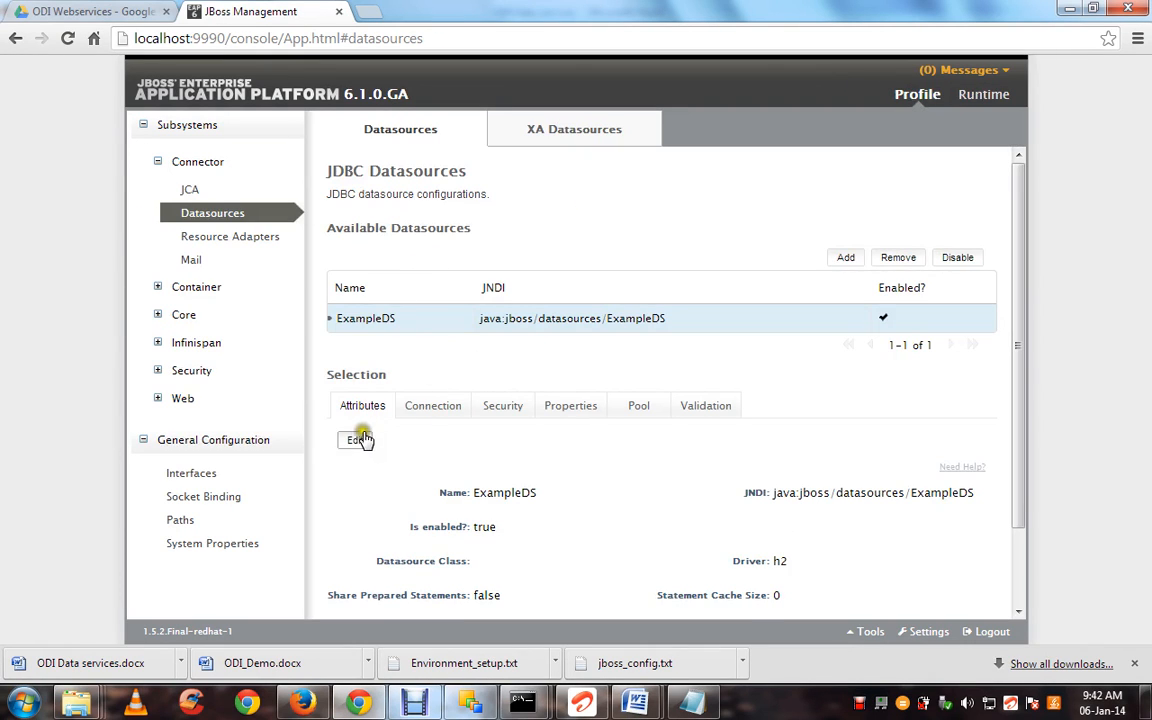
Start a new datasource named test with JNDI name java:/oracle
left_click(845, 258)
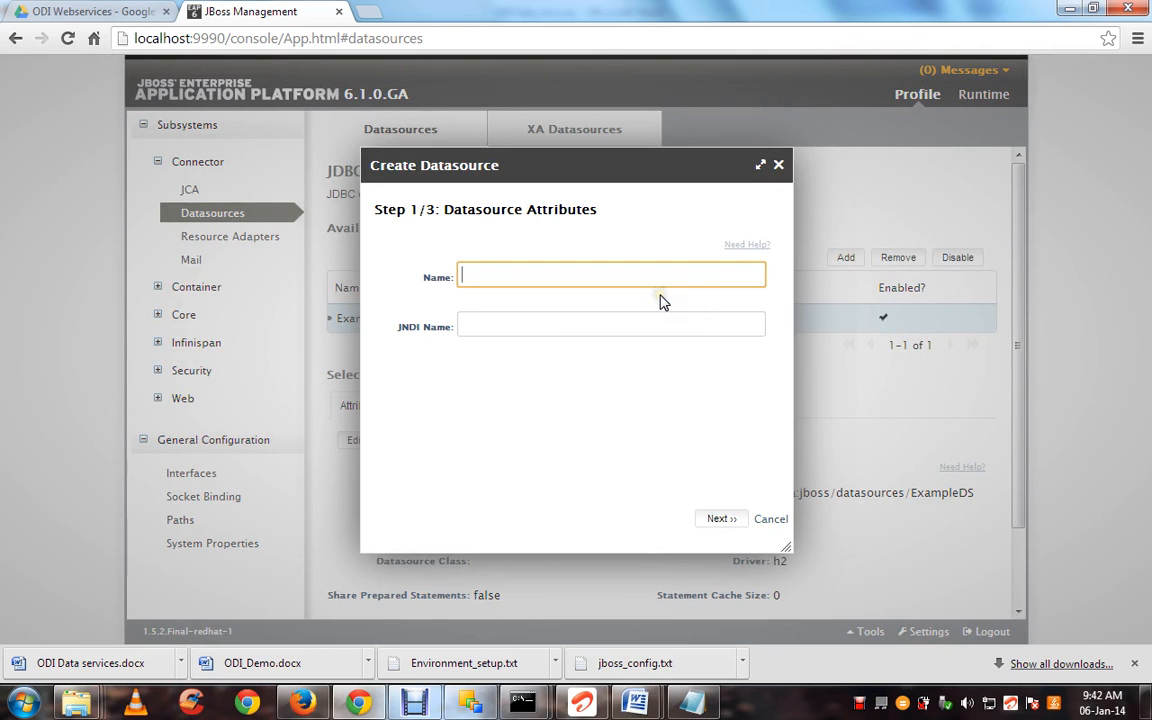
key("Tab")
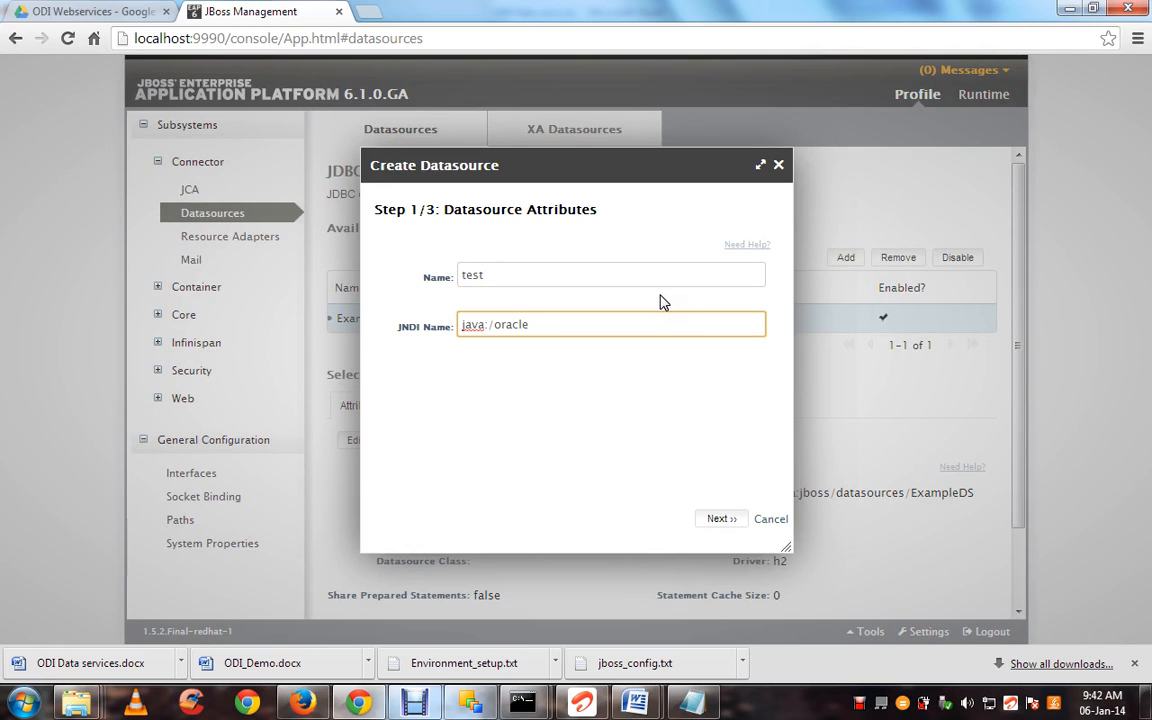
left_click(412, 705)
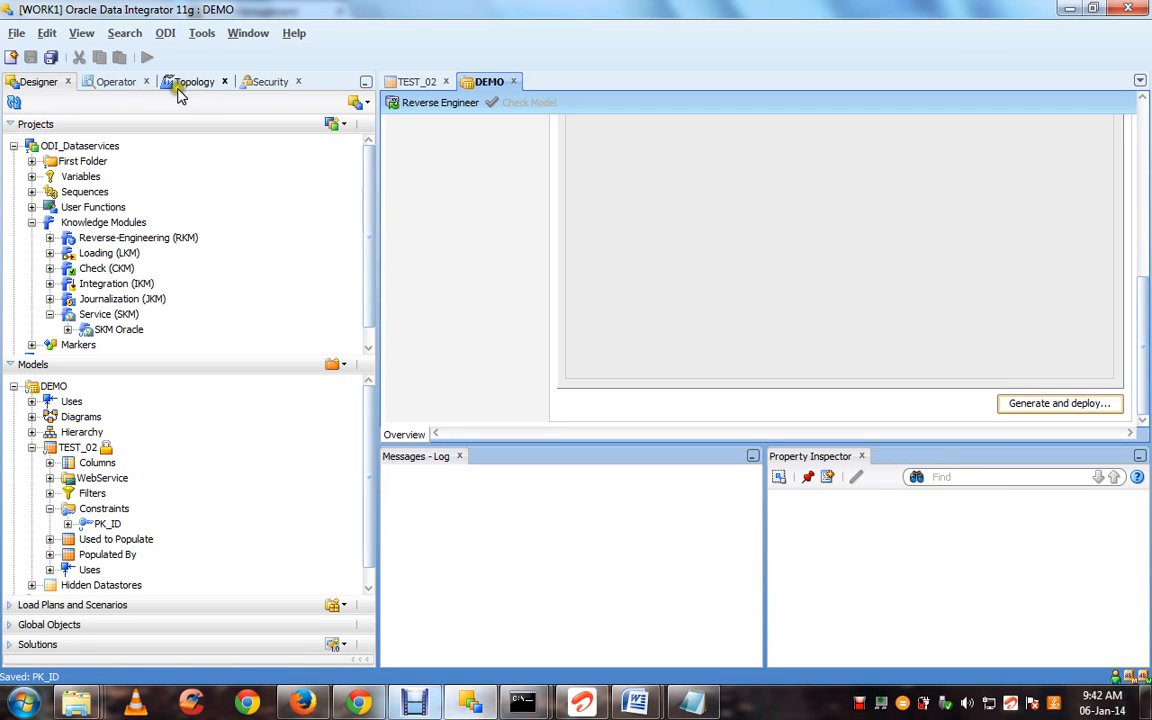
Check that the DEMO model's data source name in Designer is java:/oracle
left_click(170, 81)
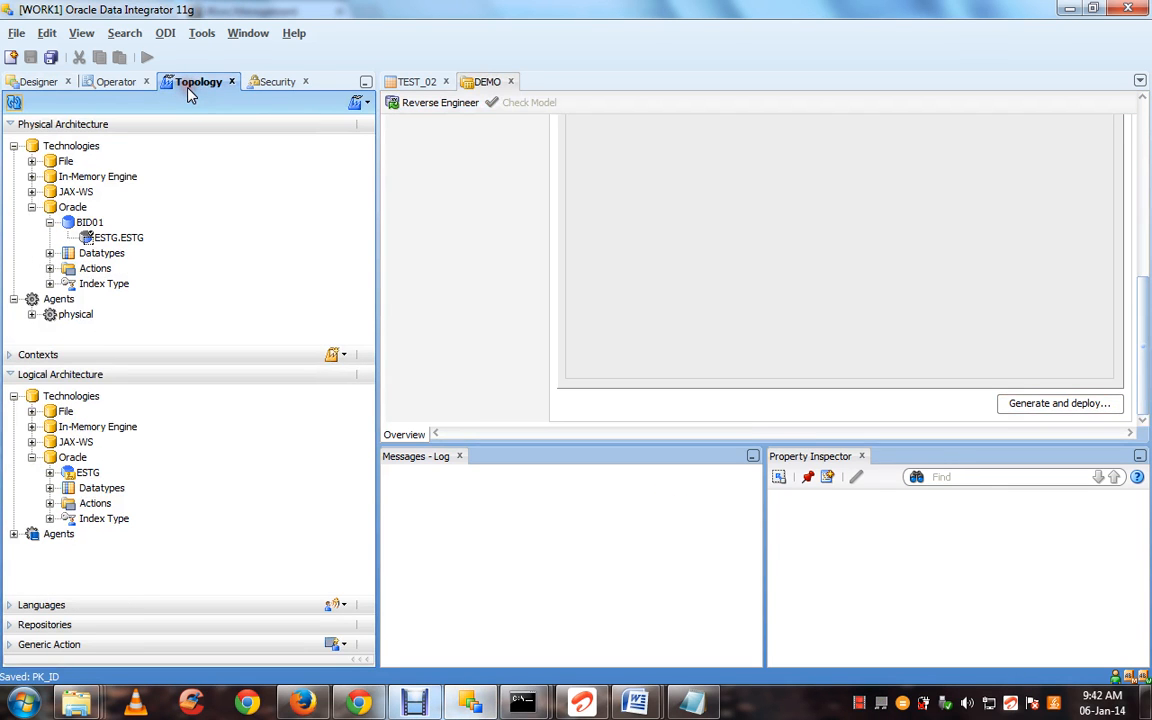
left_click(42, 81)
left_click(55, 386)
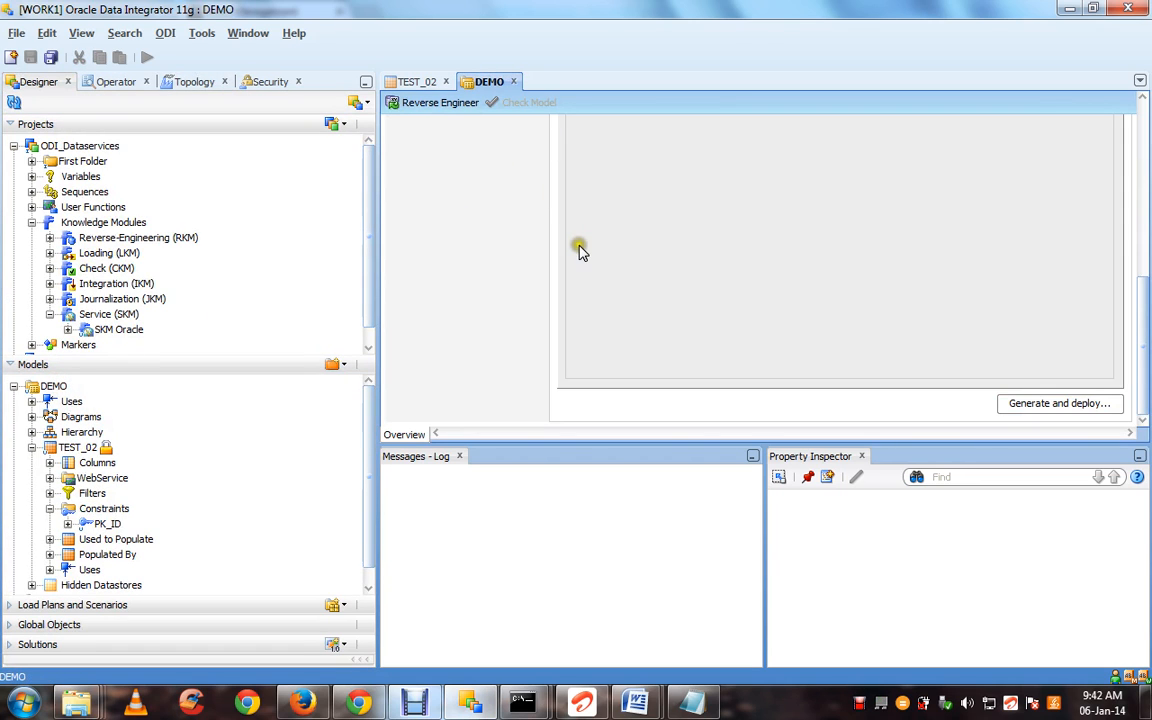
scroll(1135, 135, "up", 5)
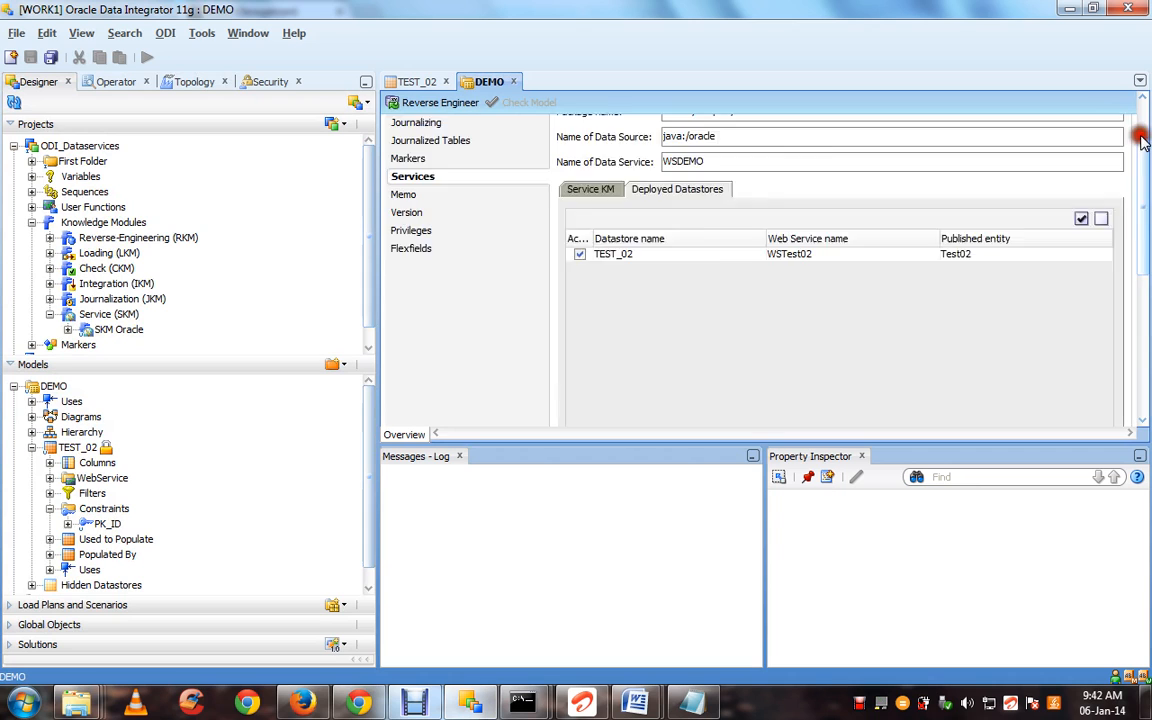
left_click_drag(718, 218, 658, 216)
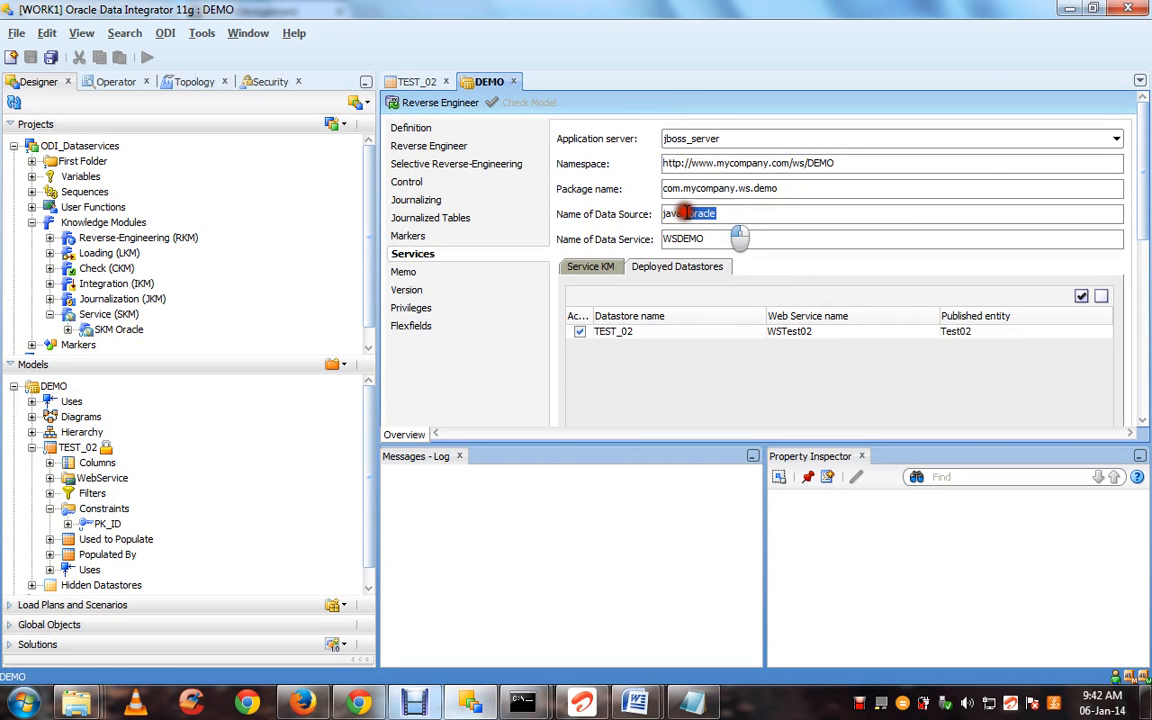
key("alt+Tab")
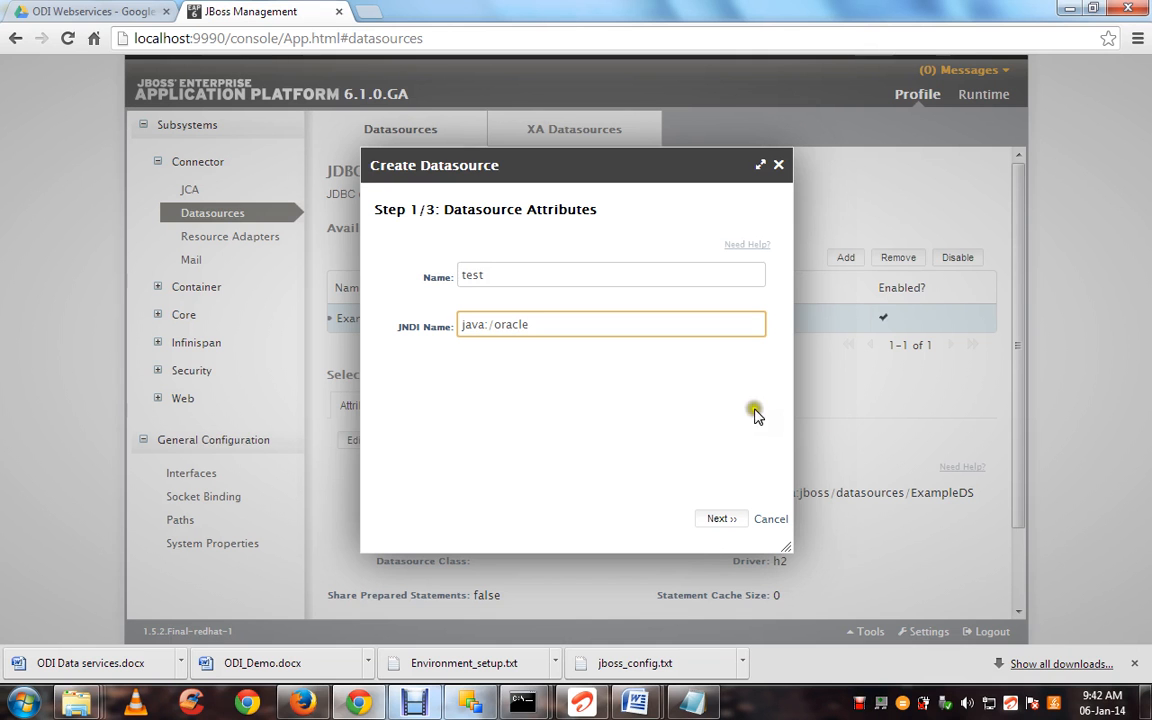
Go to the JDBC Driver step, see that only h2 is offered, and cancel the datasource
left_click(731, 517)
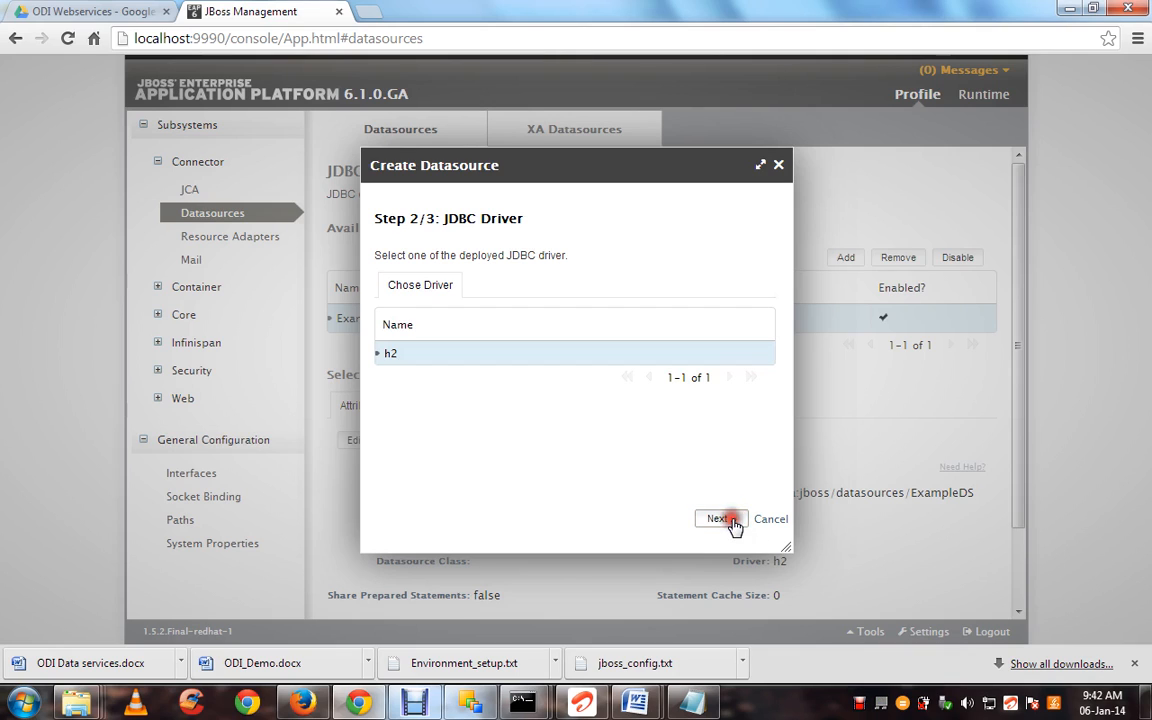
left_click(509, 375)
left_click(766, 521)
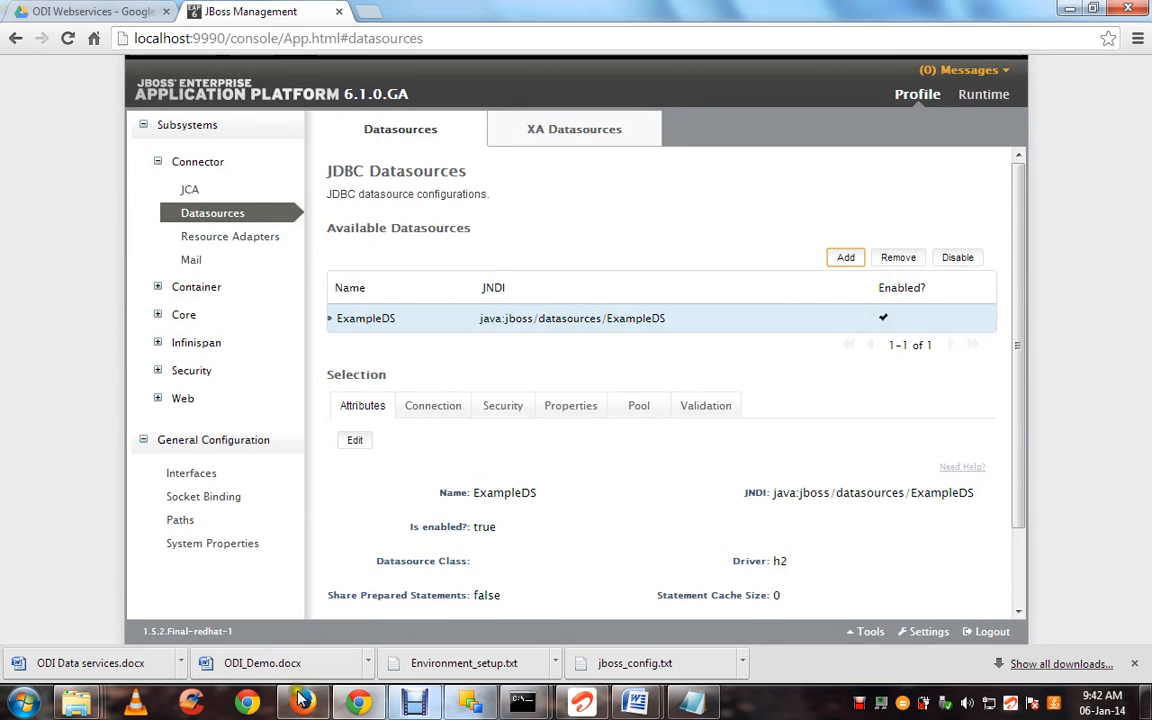
Bring up the jboss-eap-6.1 folder and open its modules folder
mouse_move(83, 704)
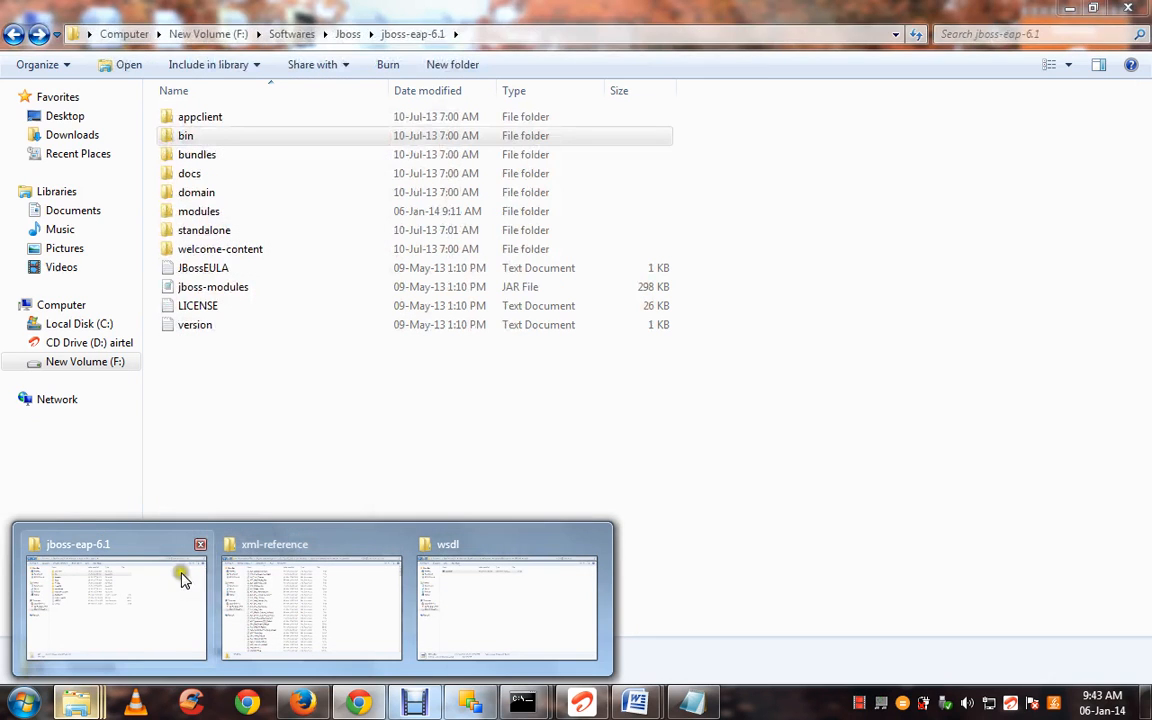
left_click(181, 577)
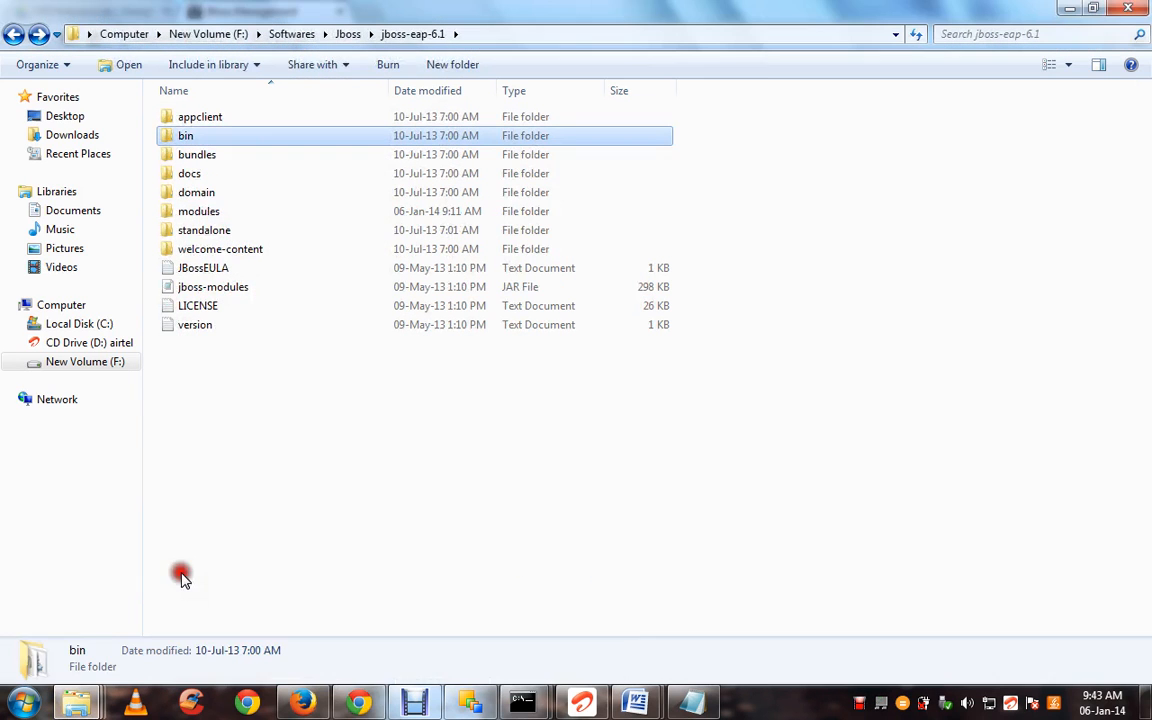
left_click(415, 432)
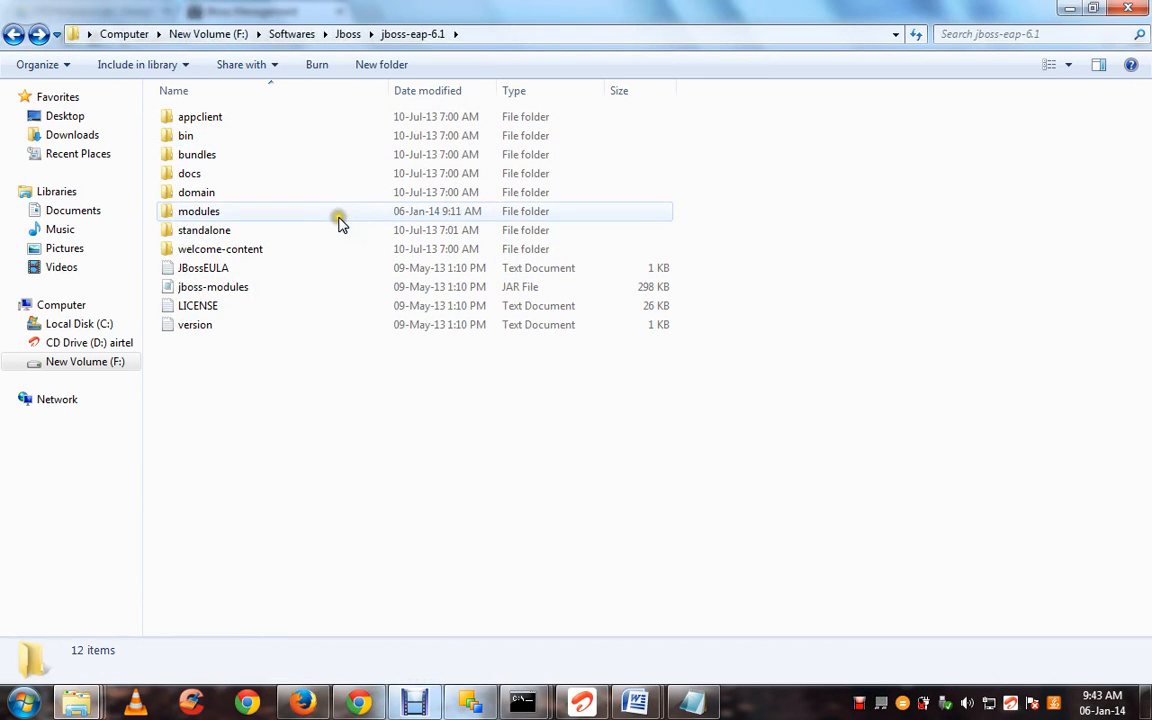
double_click(338, 220)
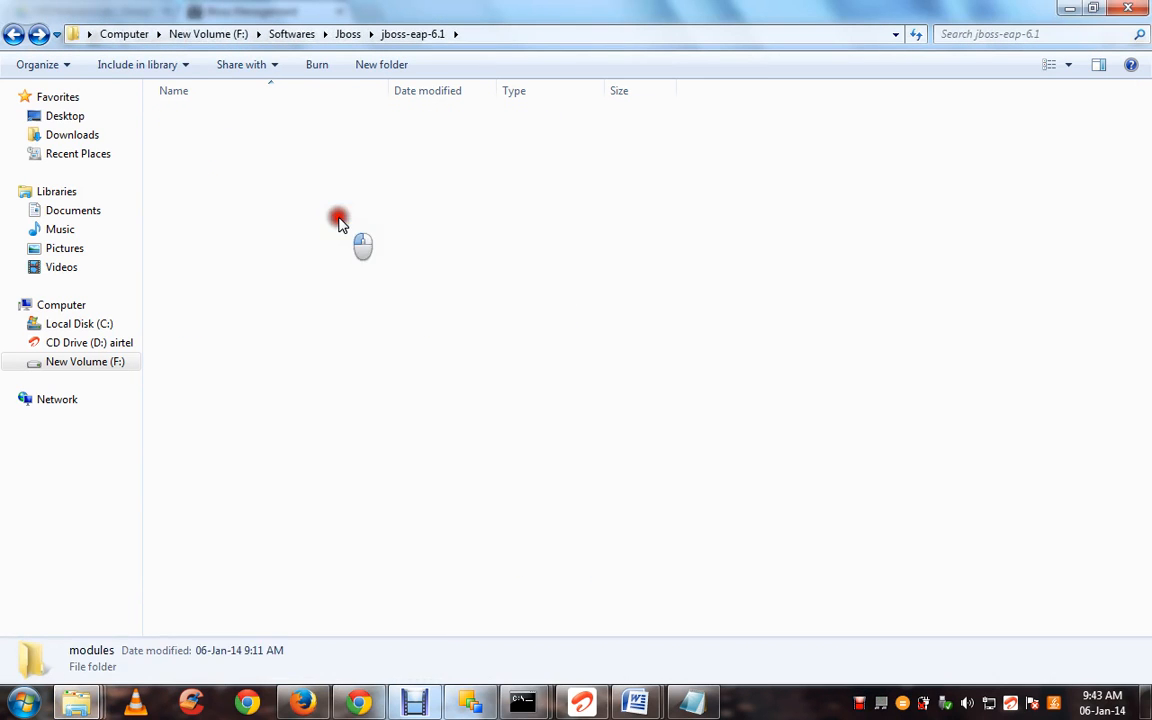
Create the nested folders com, jdbc and main inside modules
left_click(368, 65)
type("c")
key("Return")
key("Return")
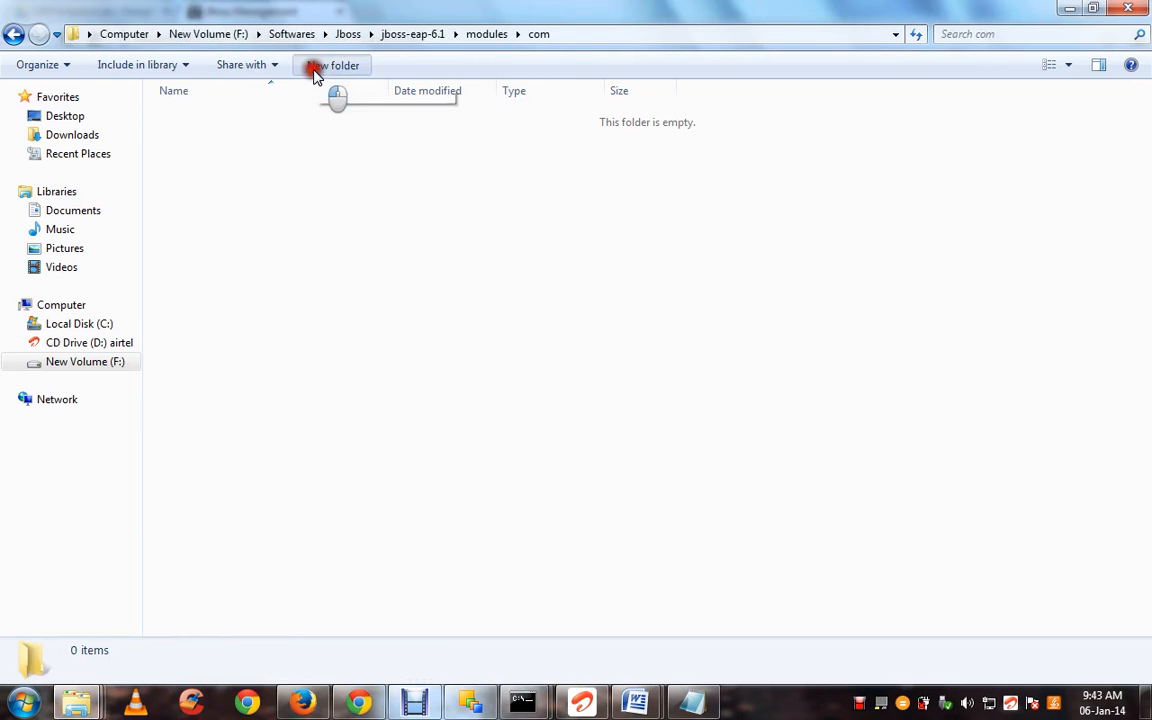
left_click(315, 70)
type("jdbc")
key("Return")
key("Return")
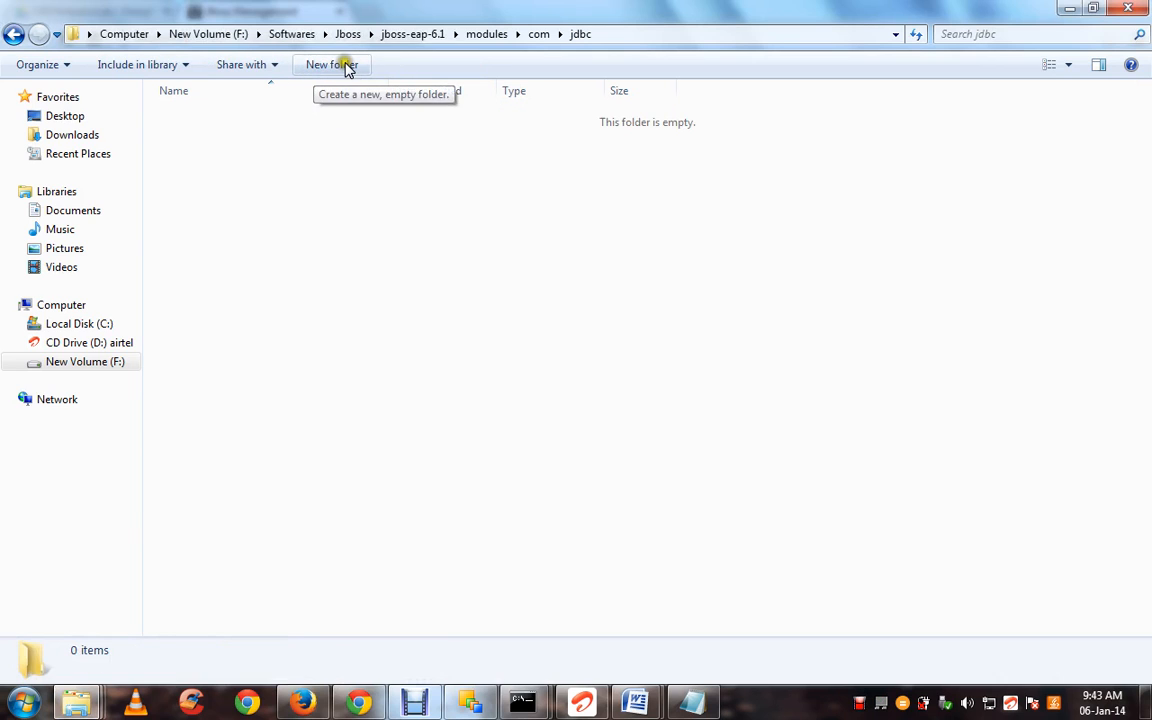
left_click(347, 68)
type("main")
key("Return")
key("Return")
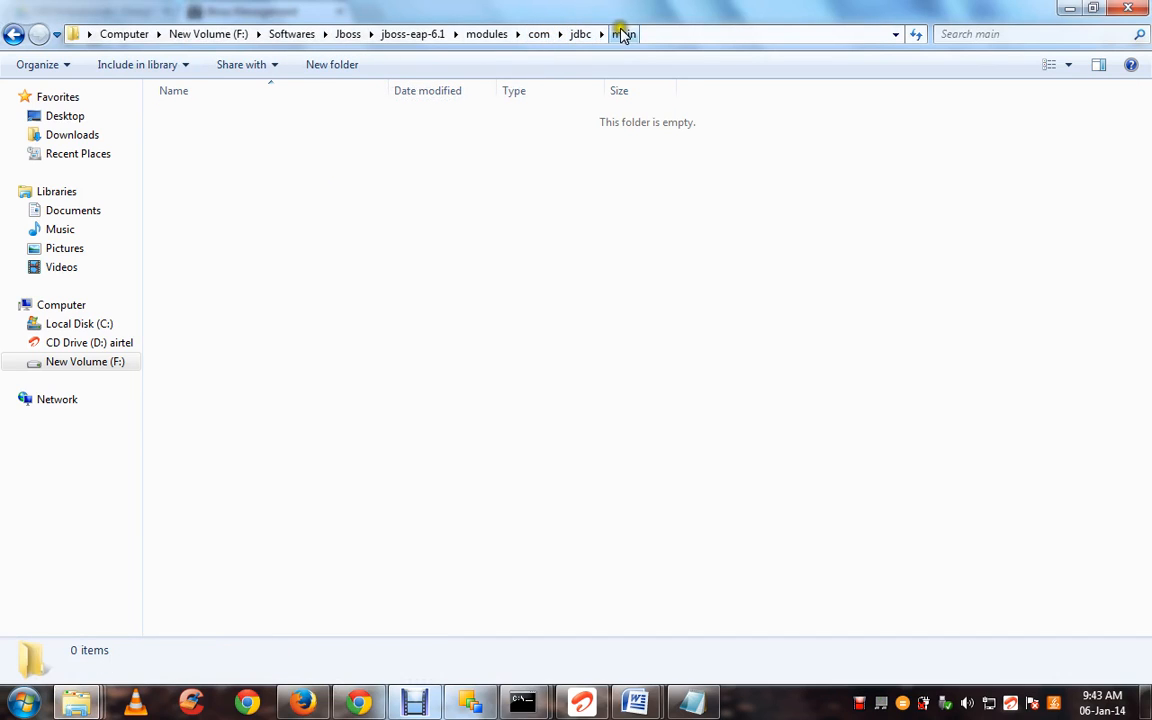
mouse_move(76, 703)
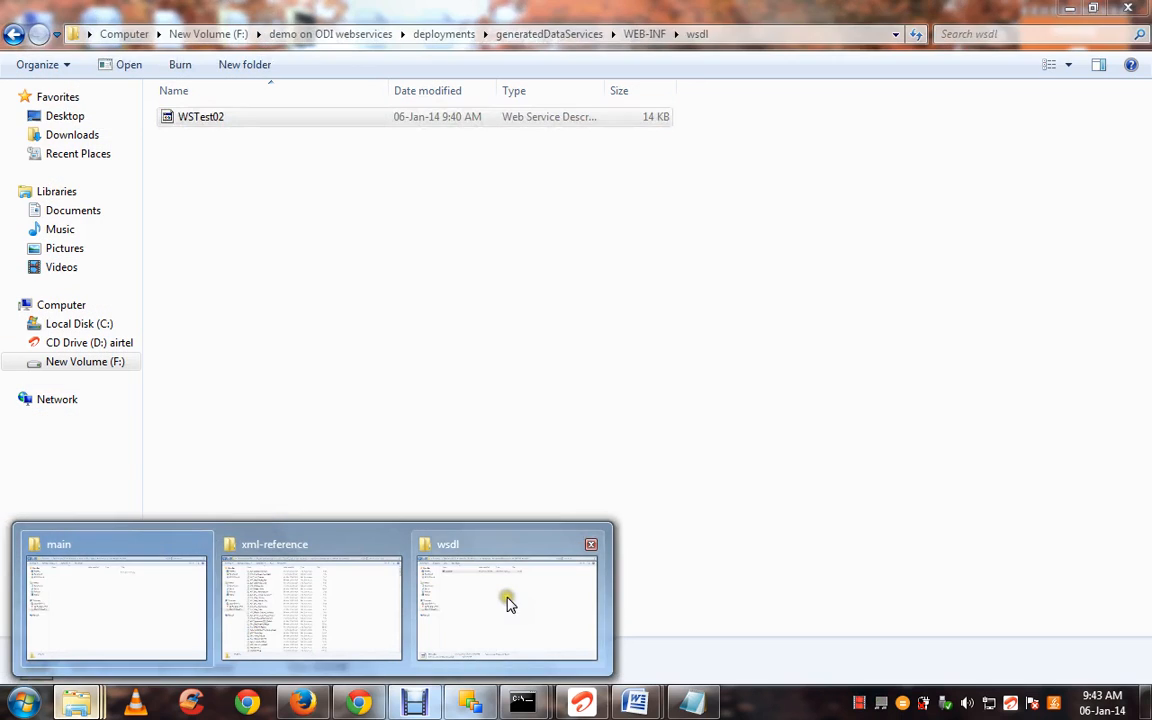
Go back from the wsdl folder up to 'demo on ODI webservices'
left_click(507, 600)
left_click(521, 412)
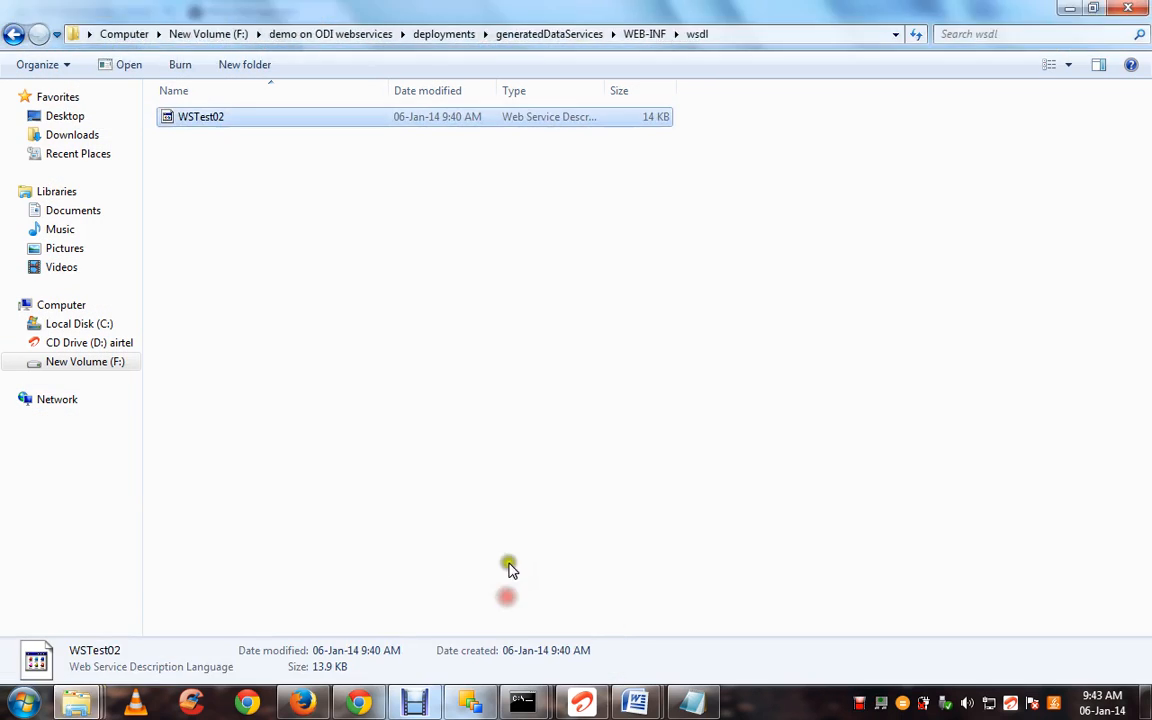
key("BackSpace")
key("BackSpace")
key("BackSpace")
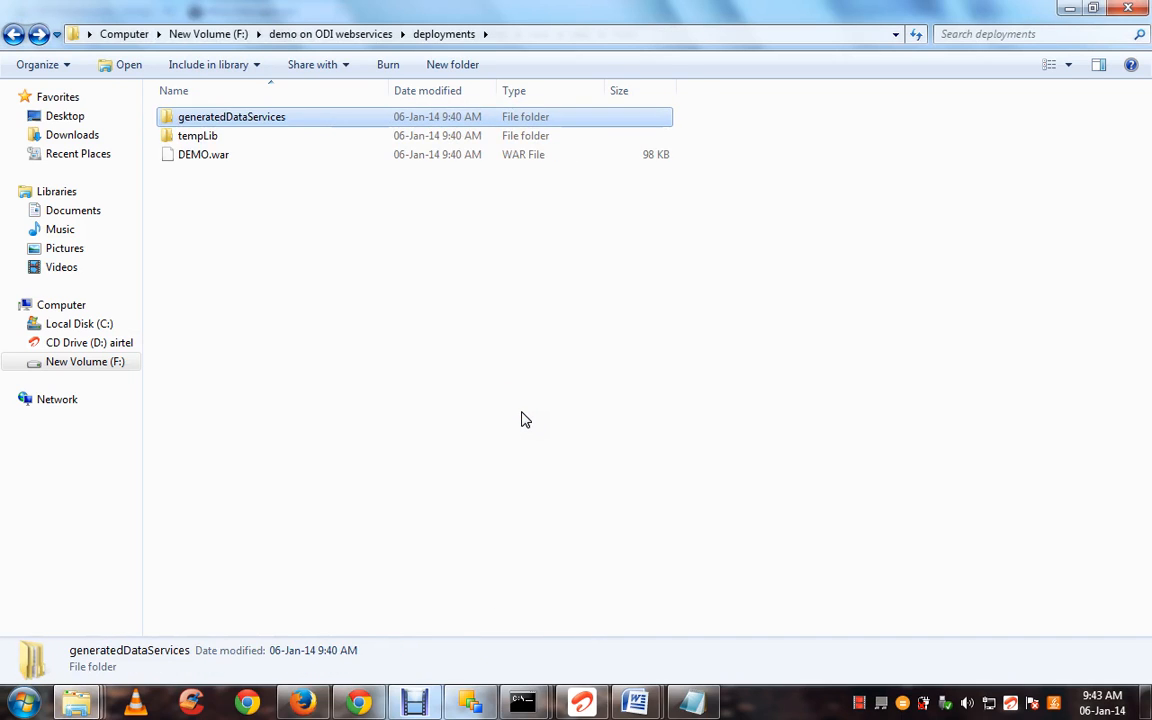
key("BackSpace")
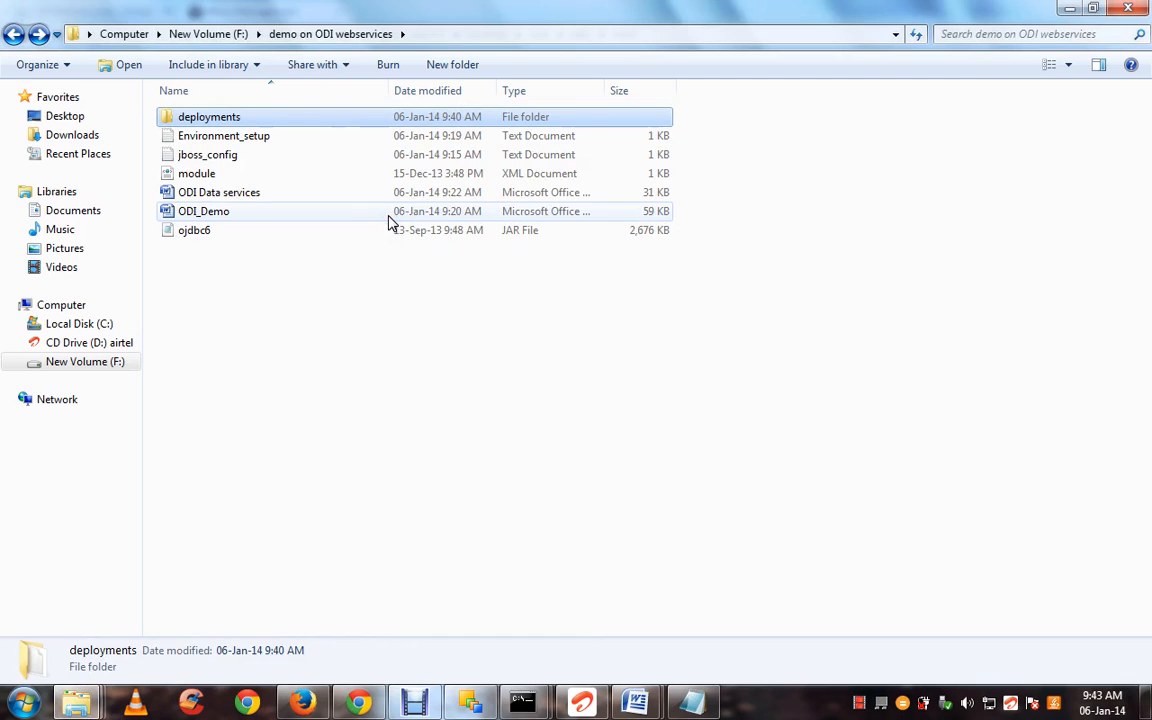
Look over the module XML and ojdbc6 JAR, then bring up actions for module.xml
left_click(316, 192)
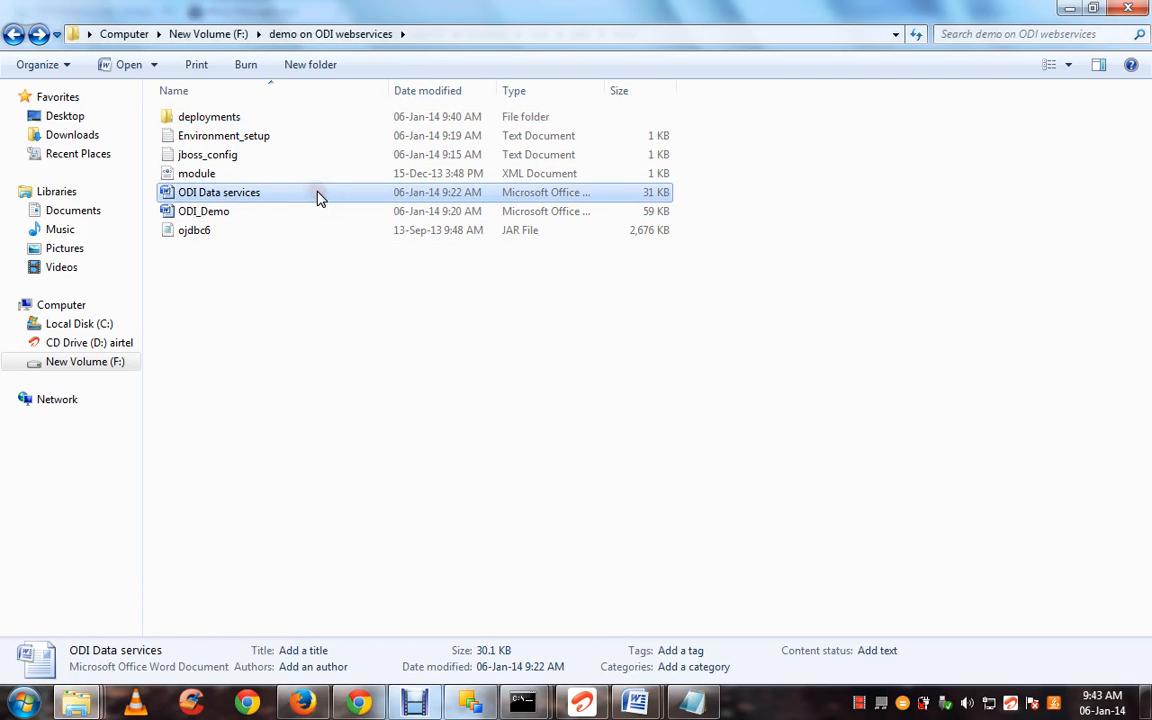
left_click(296, 178)
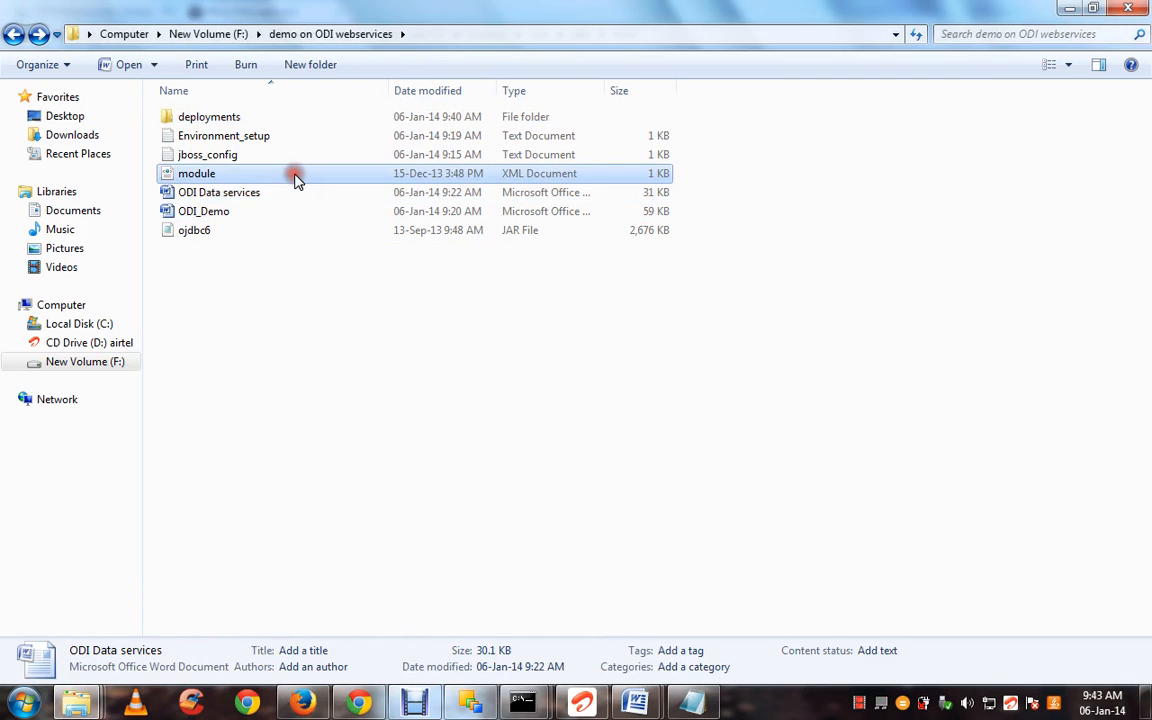
left_click(267, 238, "ctrl")
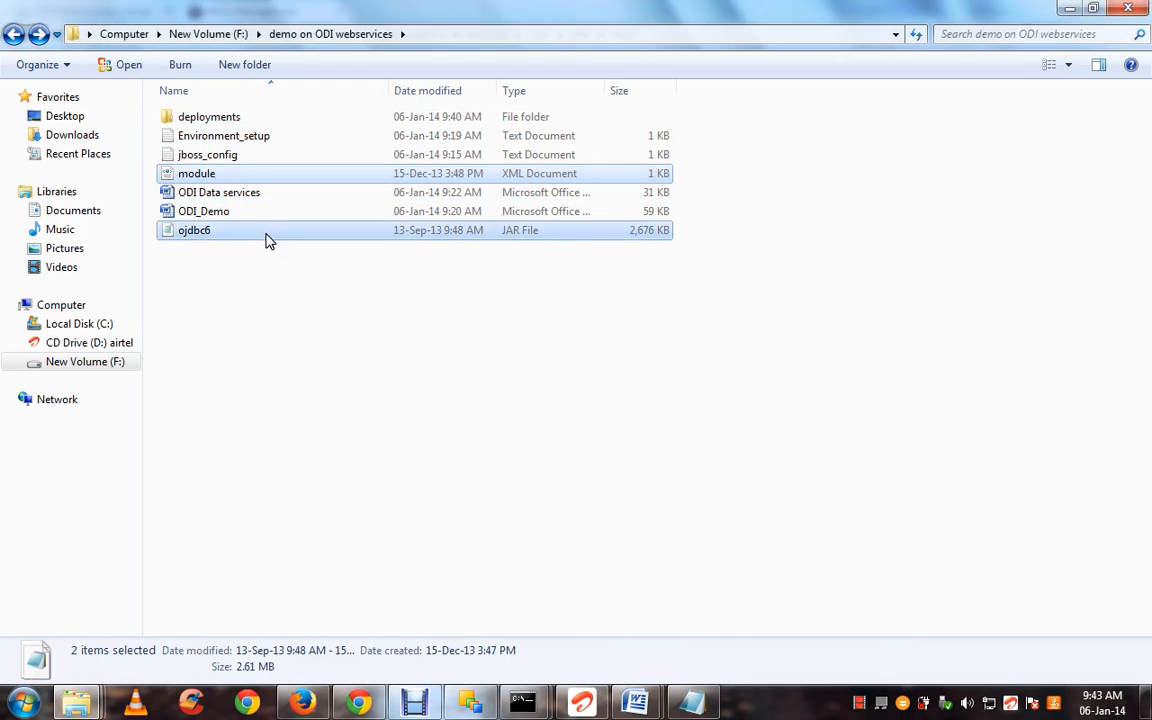
left_click(381, 405)
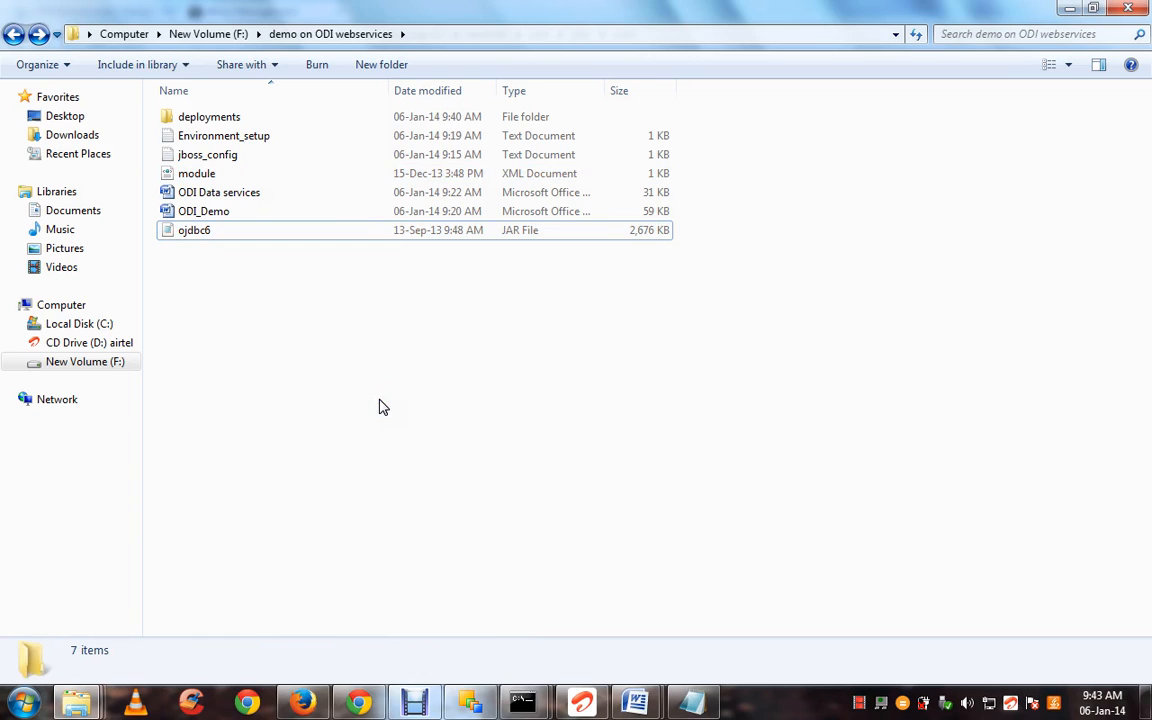
left_click(323, 173)
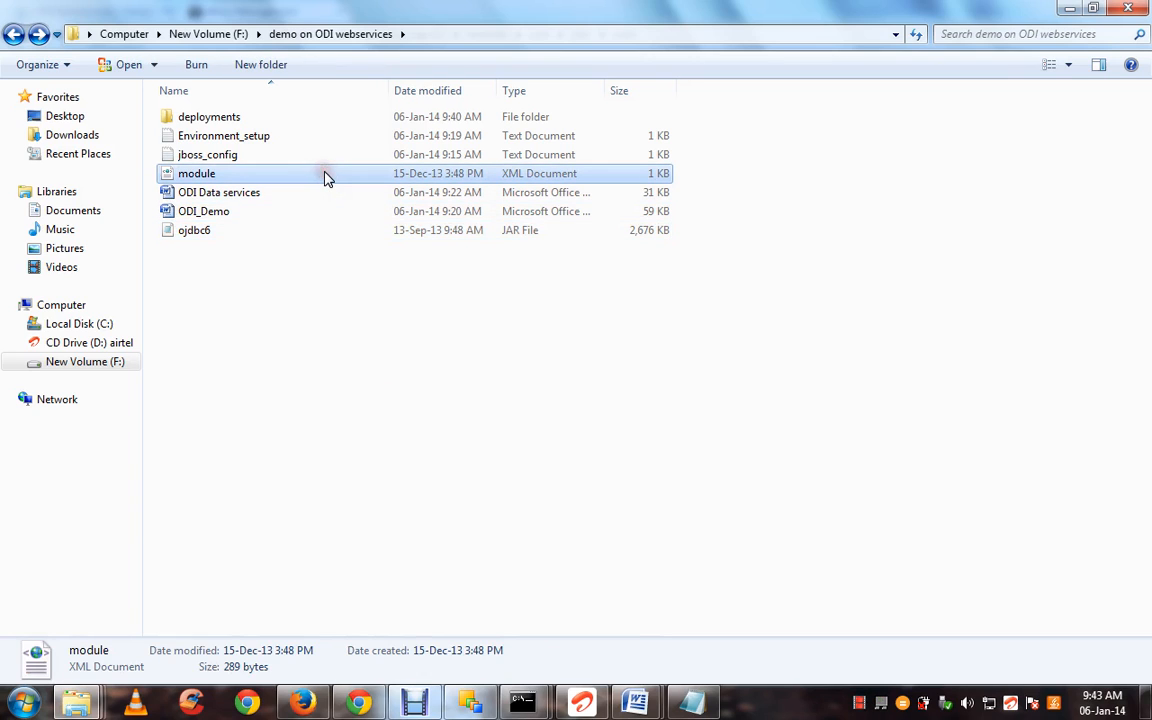
right_click(323, 175)
Open module.xml in Notepad++, change the module name com.mysql to com.jdbc, and save
left_click(343, 243)
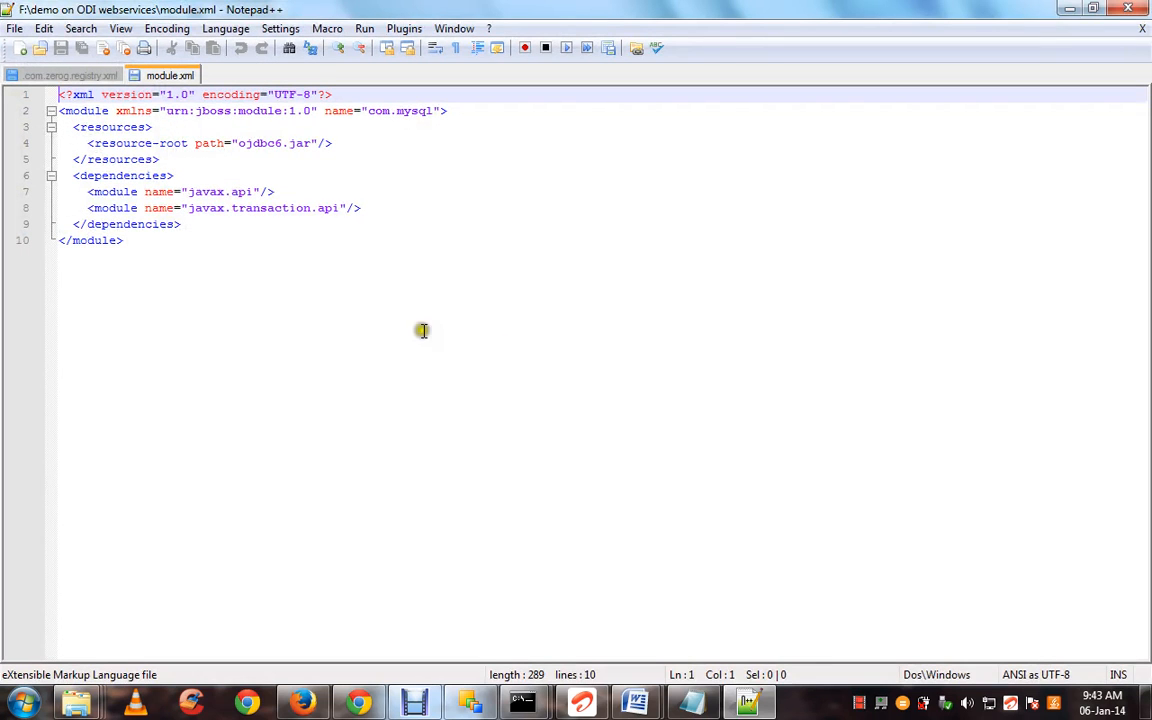
left_click(404, 111)
left_click(426, 111)
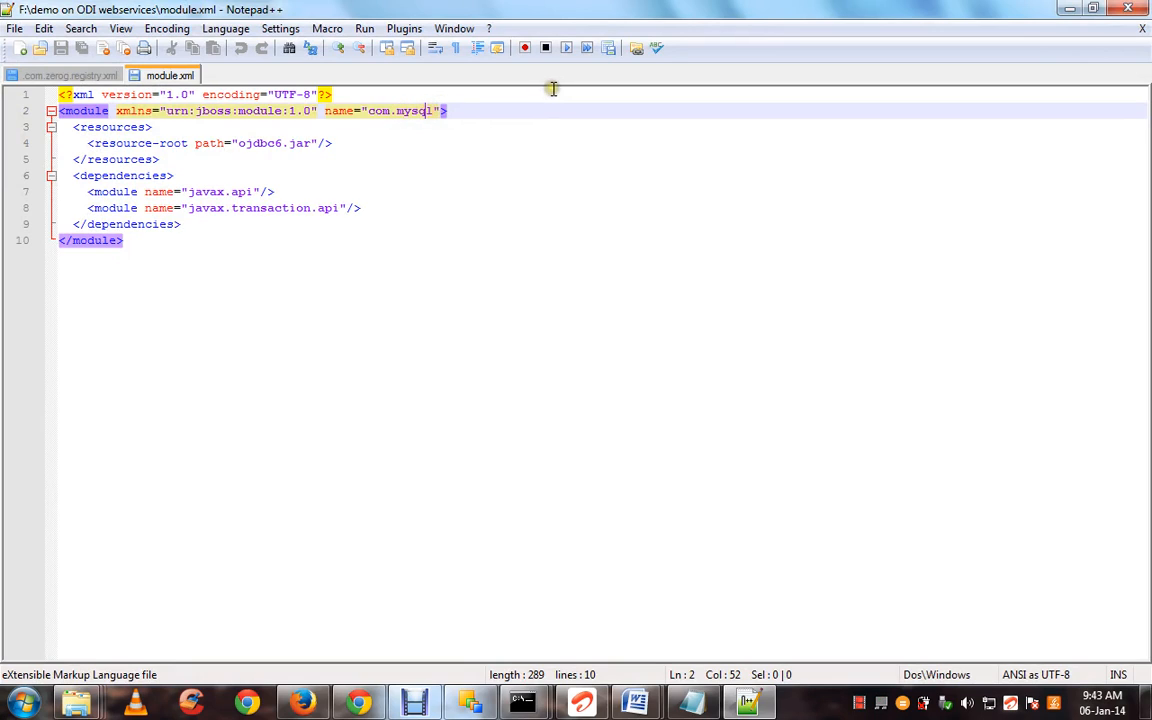
key("BackSpace")
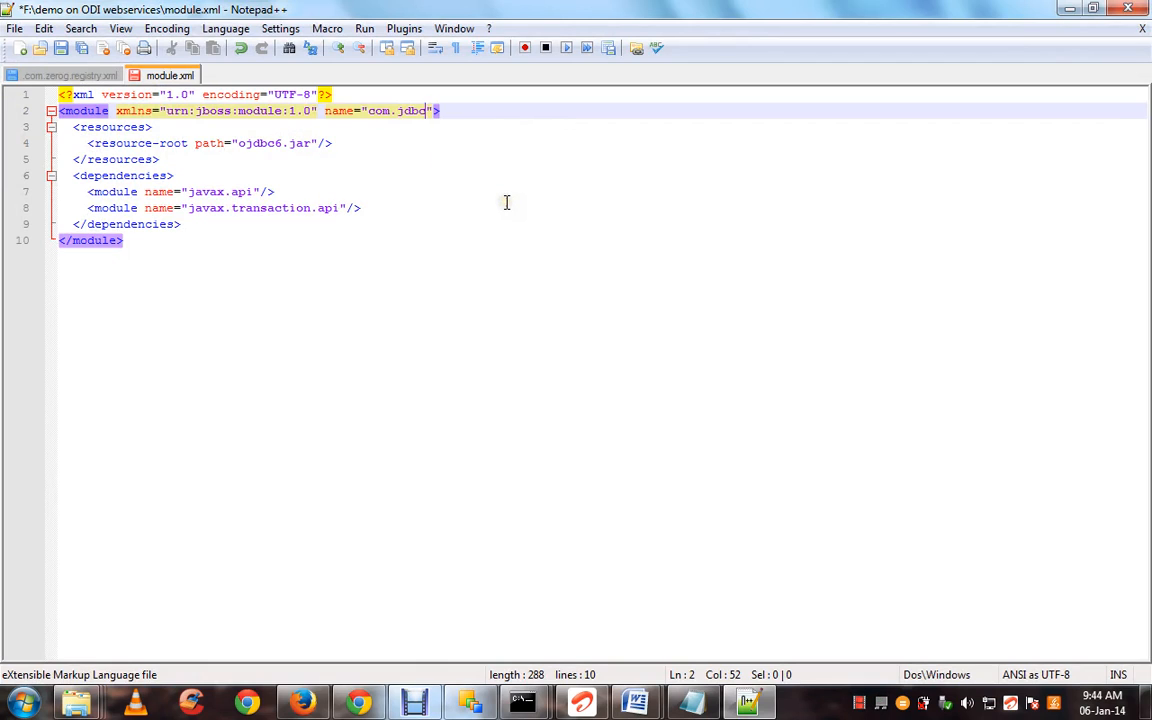
key("ctrl+s")
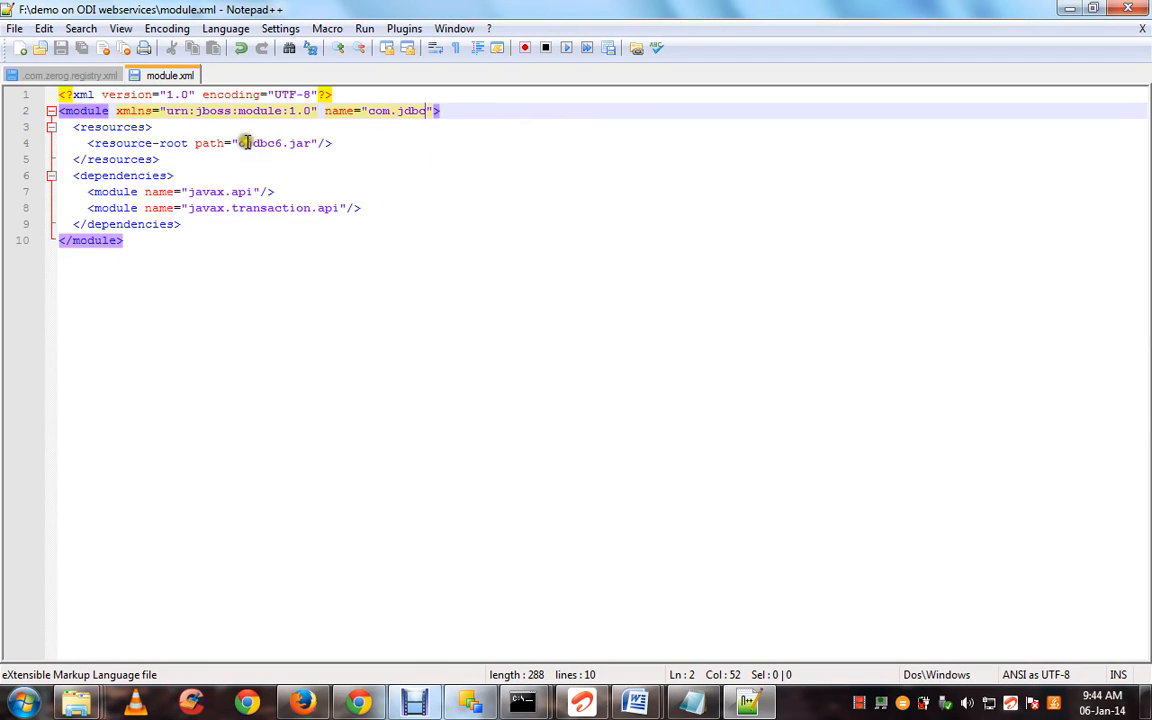
Check the ojdbc6.jar resource path, then close module.xml
left_click_drag(240, 143, 312, 143)
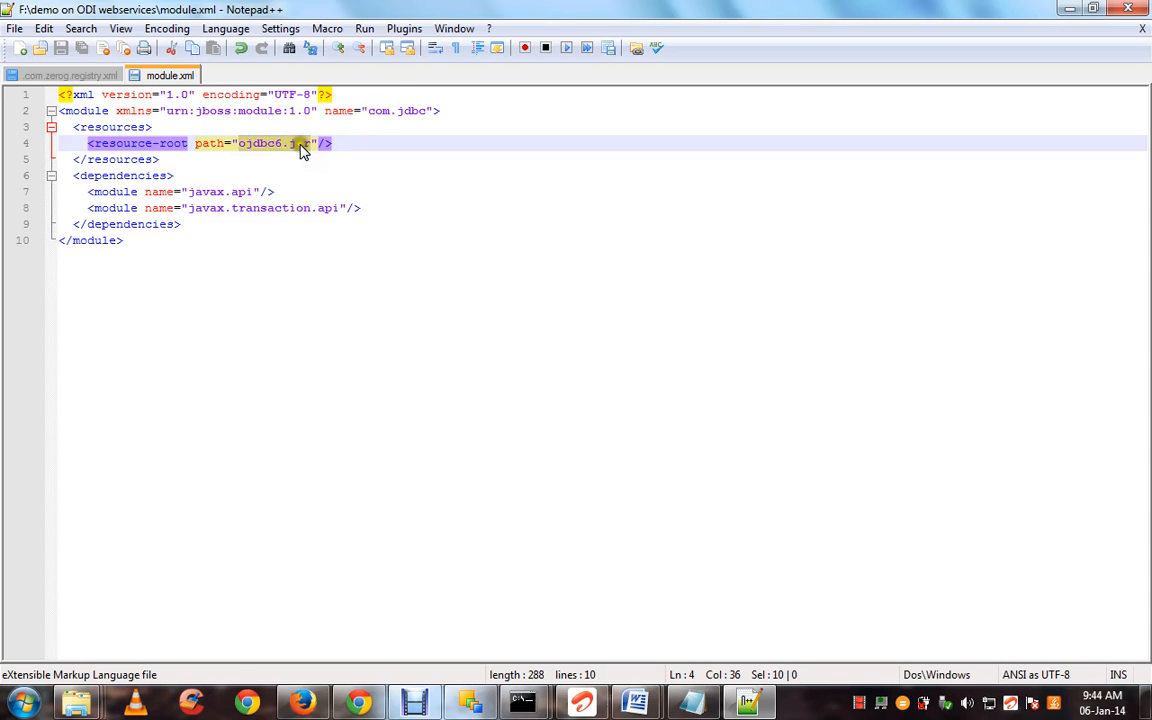
right_click(185, 79)
left_click(192, 82)
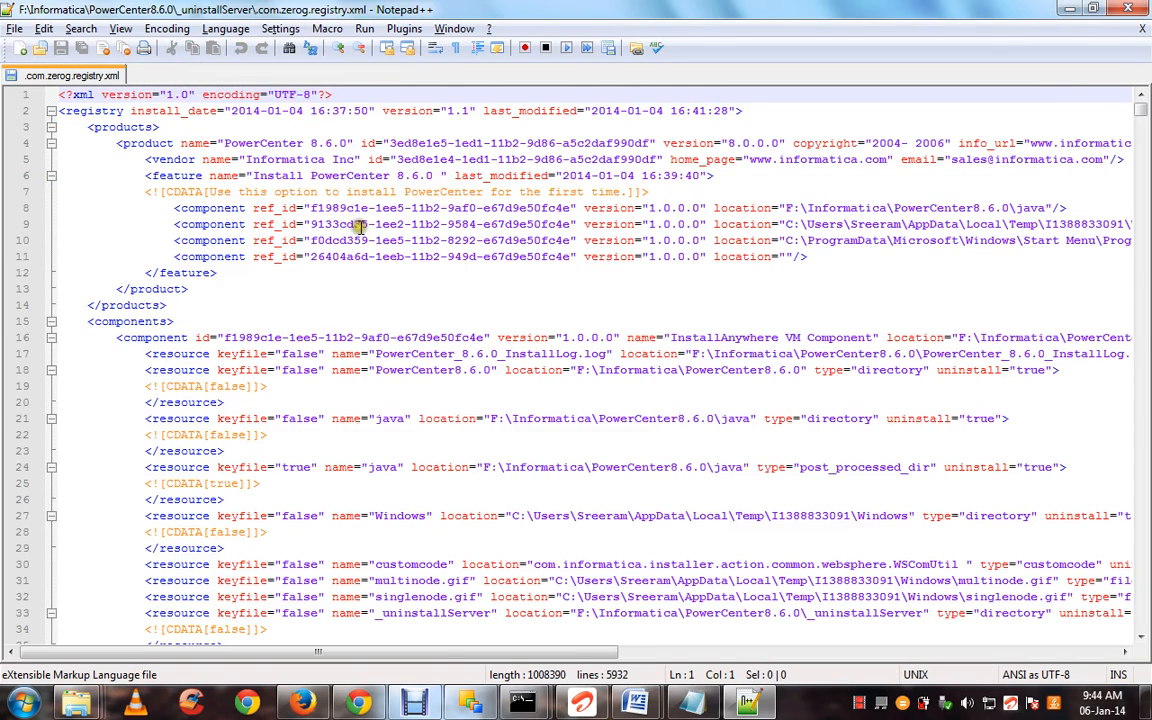
key("alt+Tab")
Select the ojdbc6 and module files in the demo folder
left_click(316, 324)
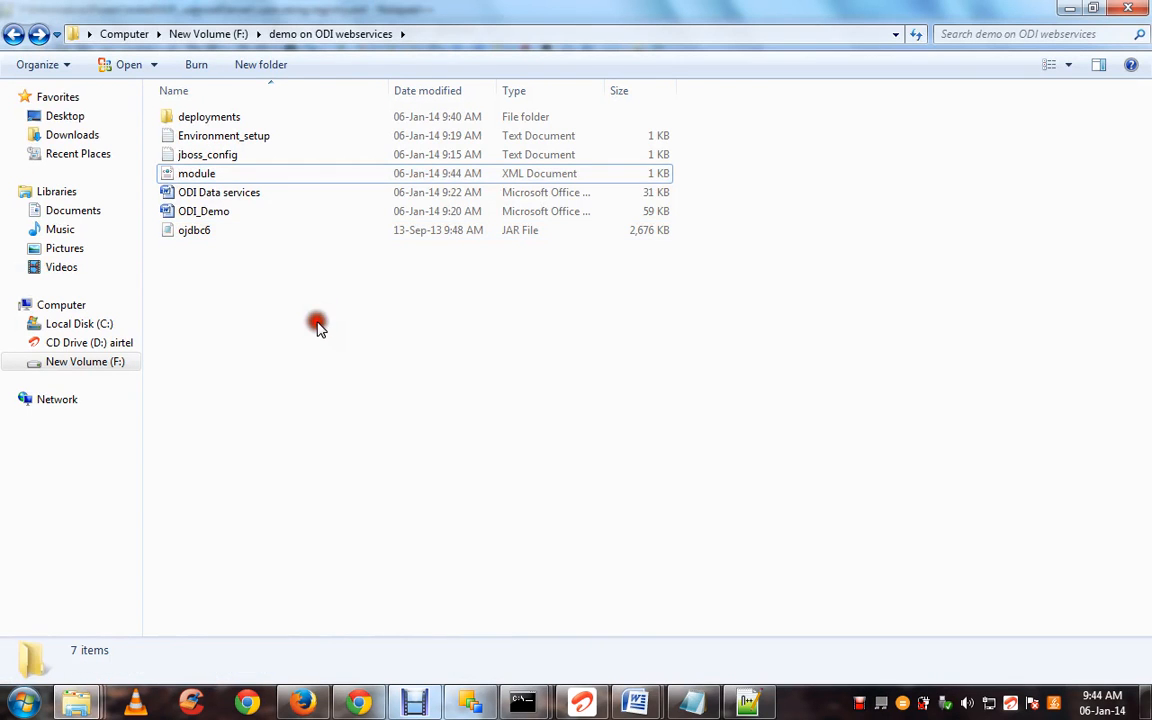
left_click(270, 232)
left_click(255, 173, "ctrl")
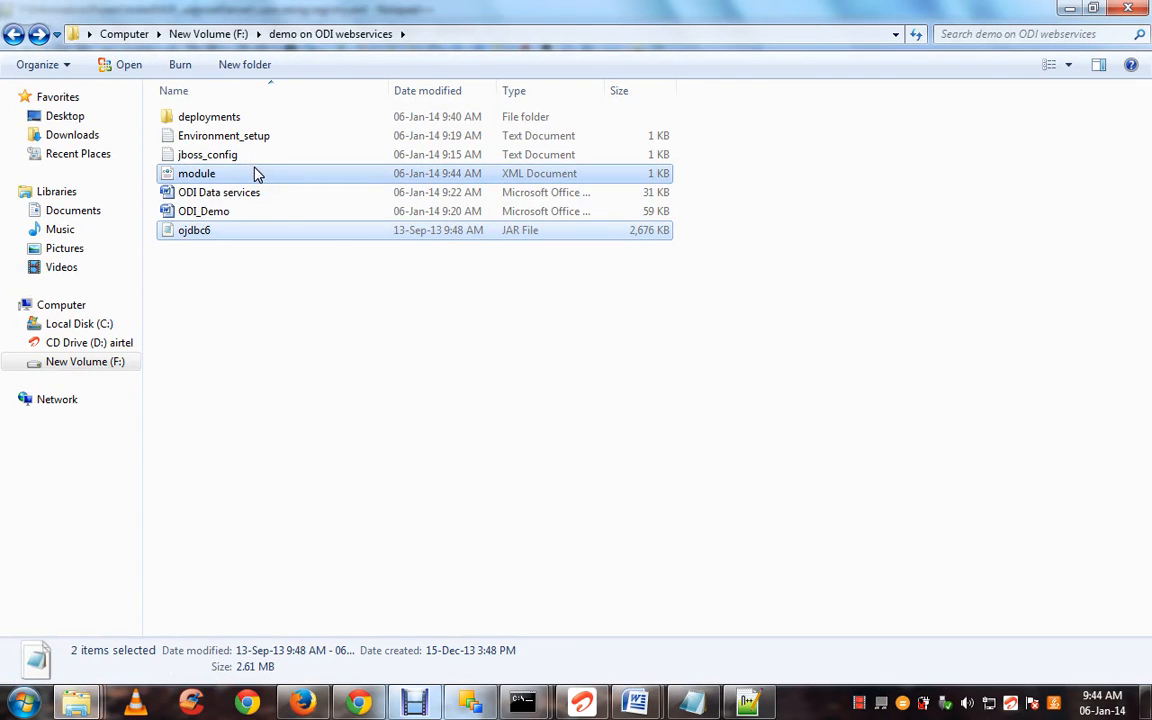
Stop the running JBoss server in its console with Ctrl+C, confirming with Y
left_click(535, 706)
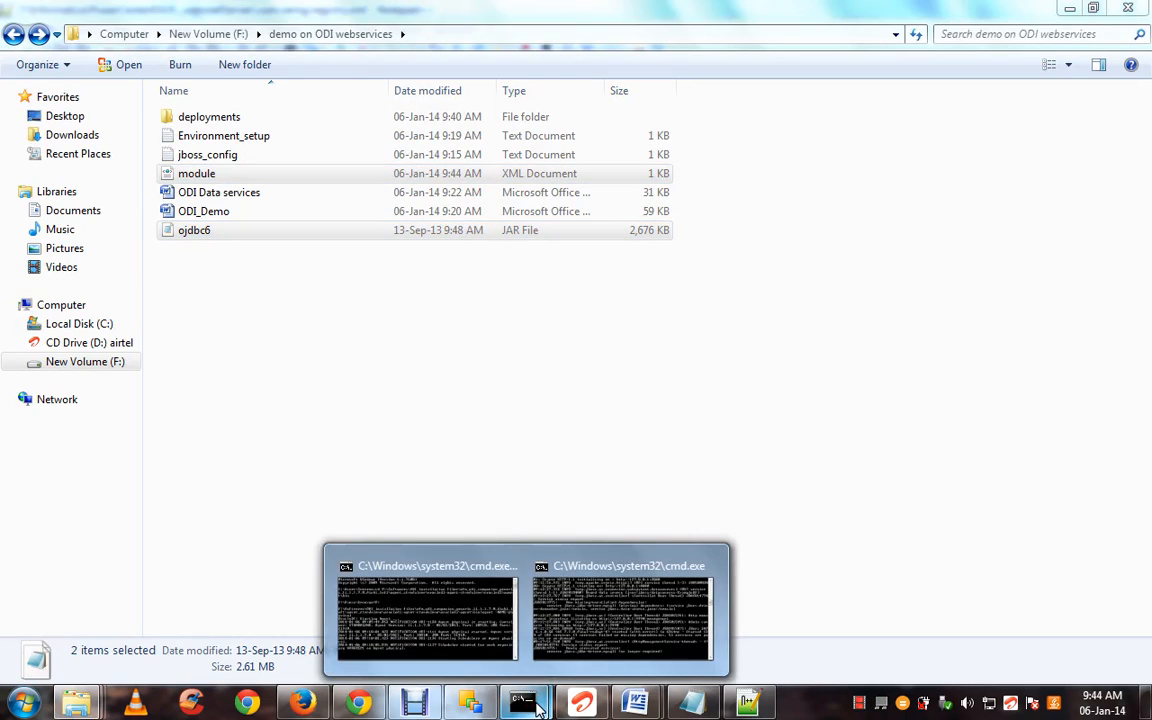
left_click(463, 381)
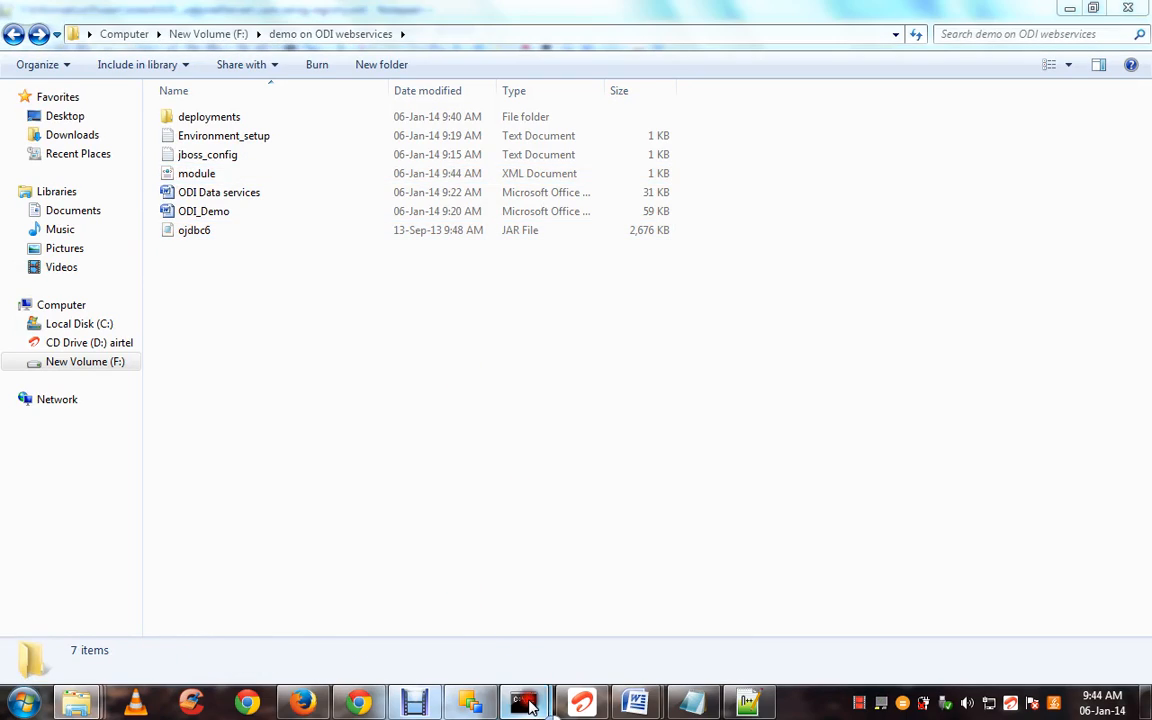
mouse_move(530, 706)
left_click(620, 608)
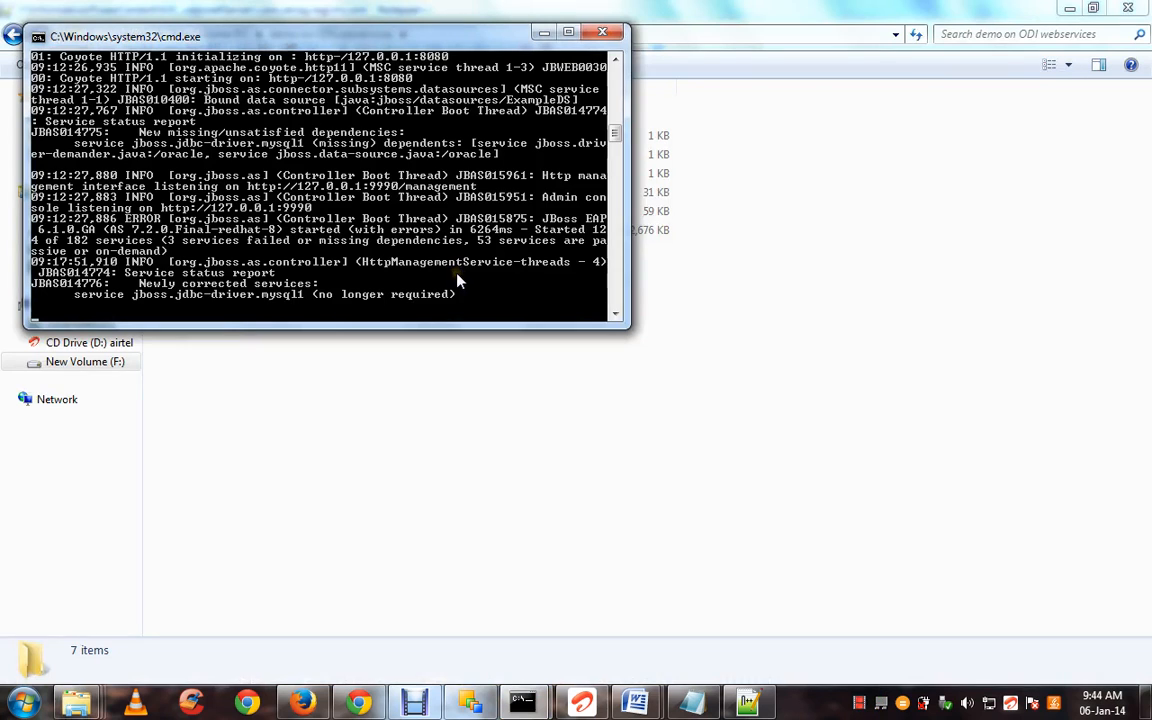
key("ctrl+c")
type("Y")
key("Return")
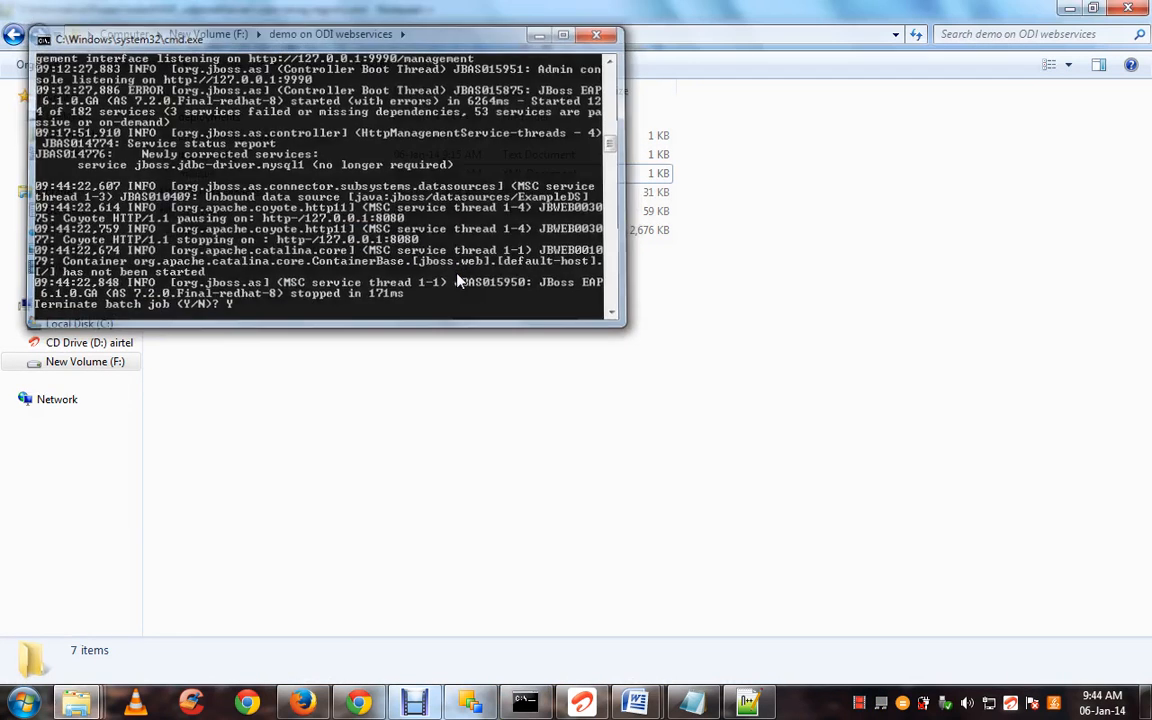
Reselect the ojdbc6 and module files and bring up the open Explorer windows
left_click(322, 232)
left_click(309, 180, "ctrl")
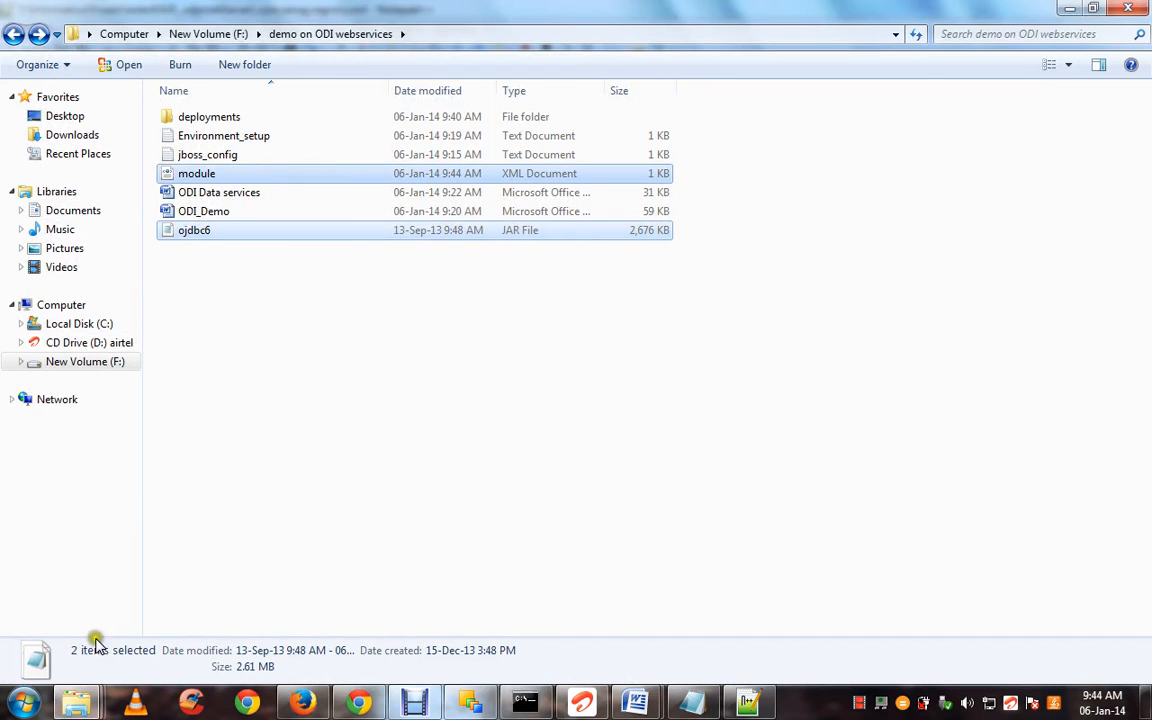
left_click(76, 703)
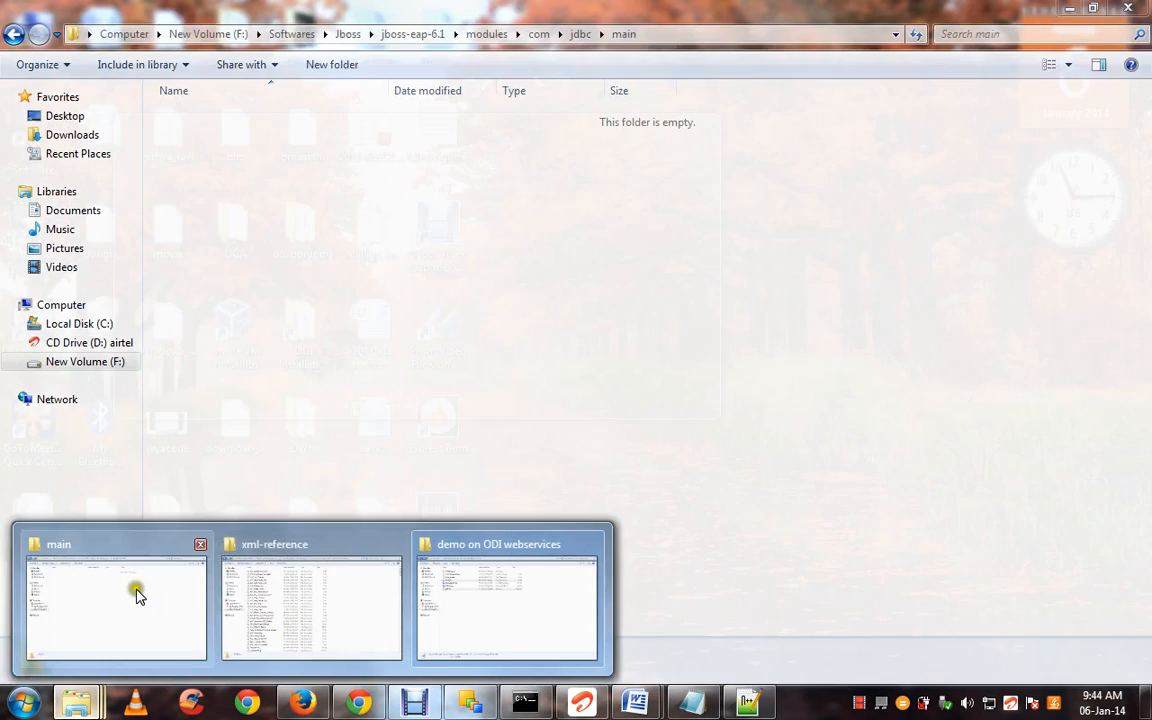
Paste module and ojdbc6 into modules\com\jdbc\main and confirm both files arrived
left_click(136, 594)
key("ctrl+v")
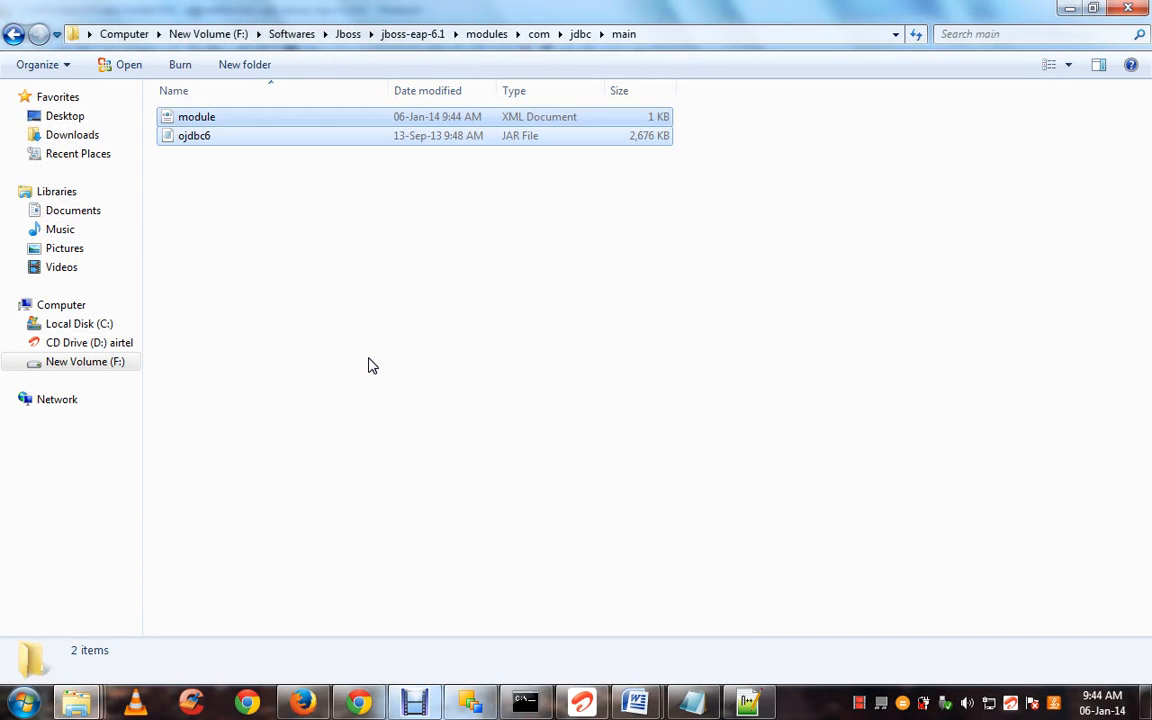
key("BackSpace")
key("BackSpace")
key("BackSpace")
key("BackSpace")
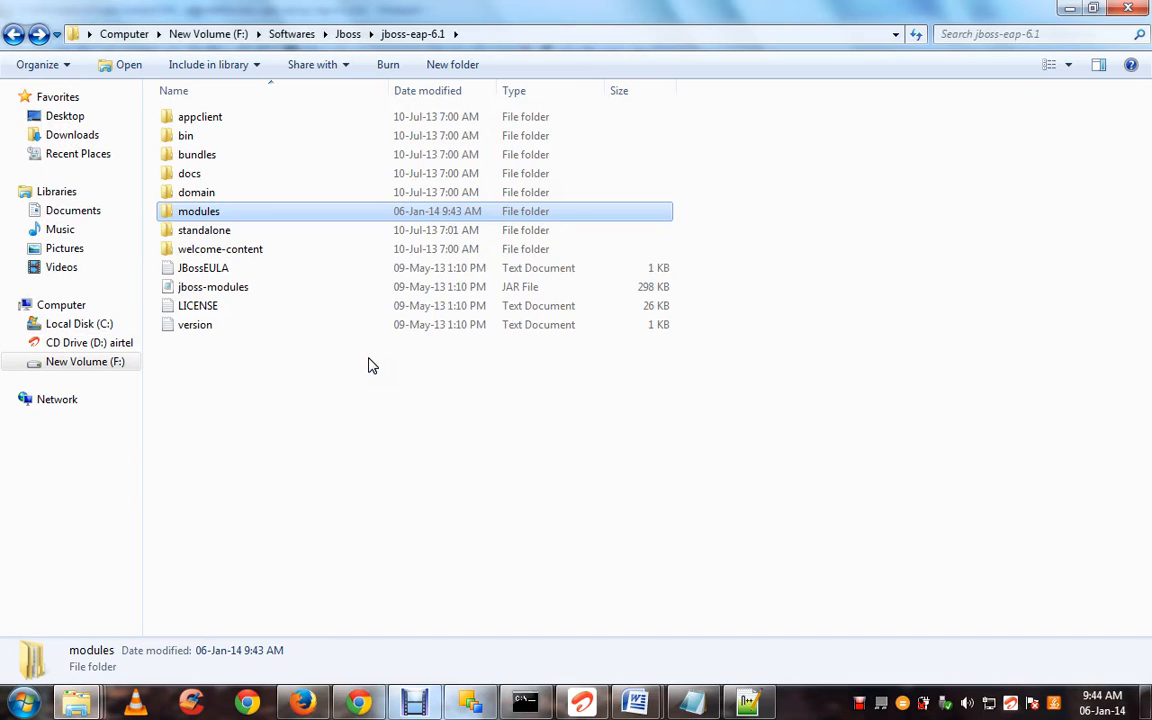
key("Return")
key("Down")
key("Up")
key("Return")
key("Down")
key("Return")
key("Down")
key("Return")
key("Down")
key("Up")
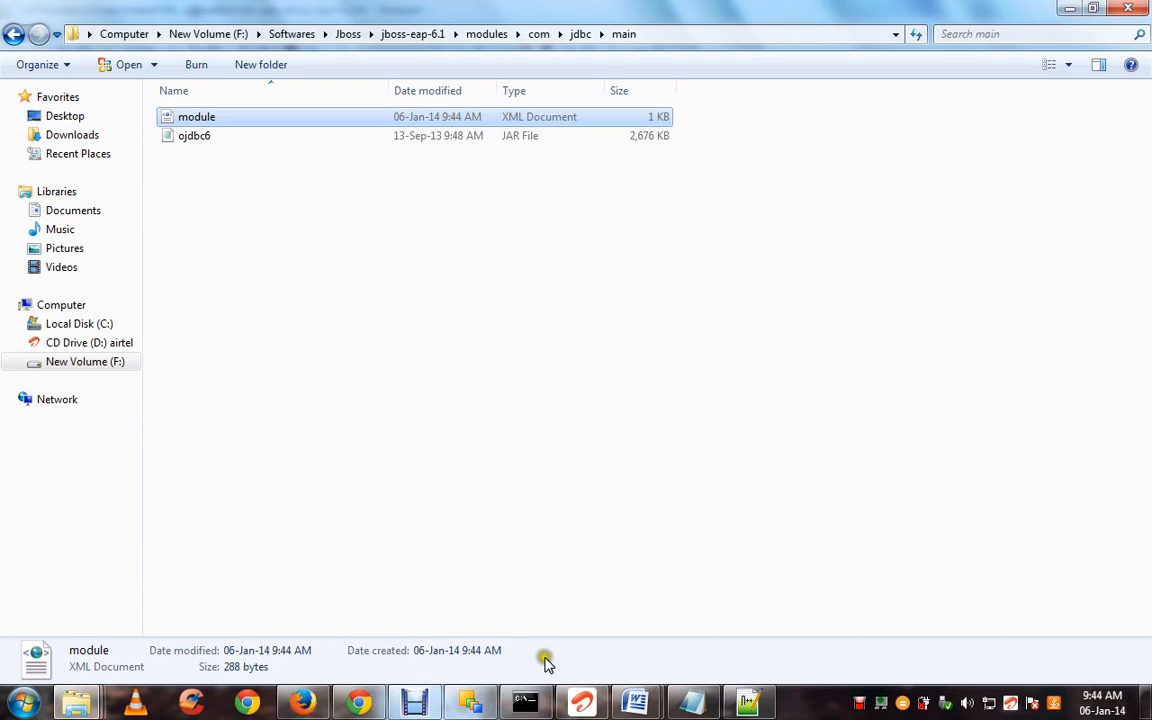
Go back up to jboss-eap-6.1 and open its bin folder
left_click(631, 408)
key("BackSpace")
key("BackSpace")
key("BackSpace")
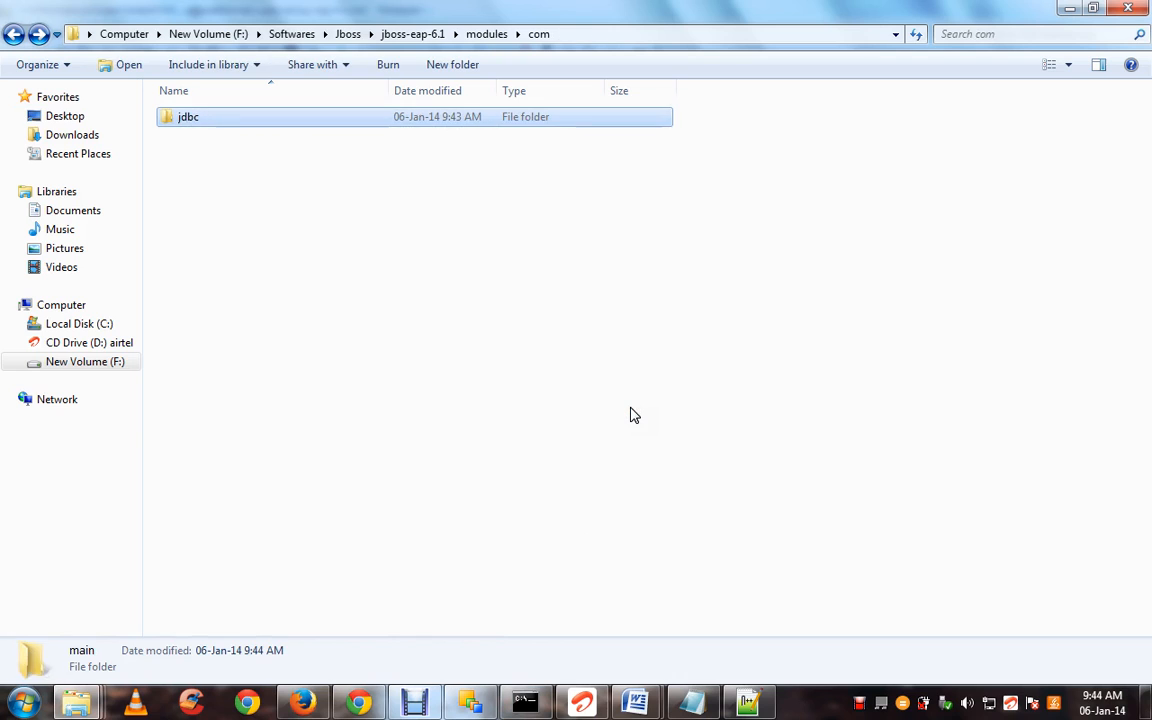
key("BackSpace")
key("Up")
key("Up")
key("Up")
key("Up")
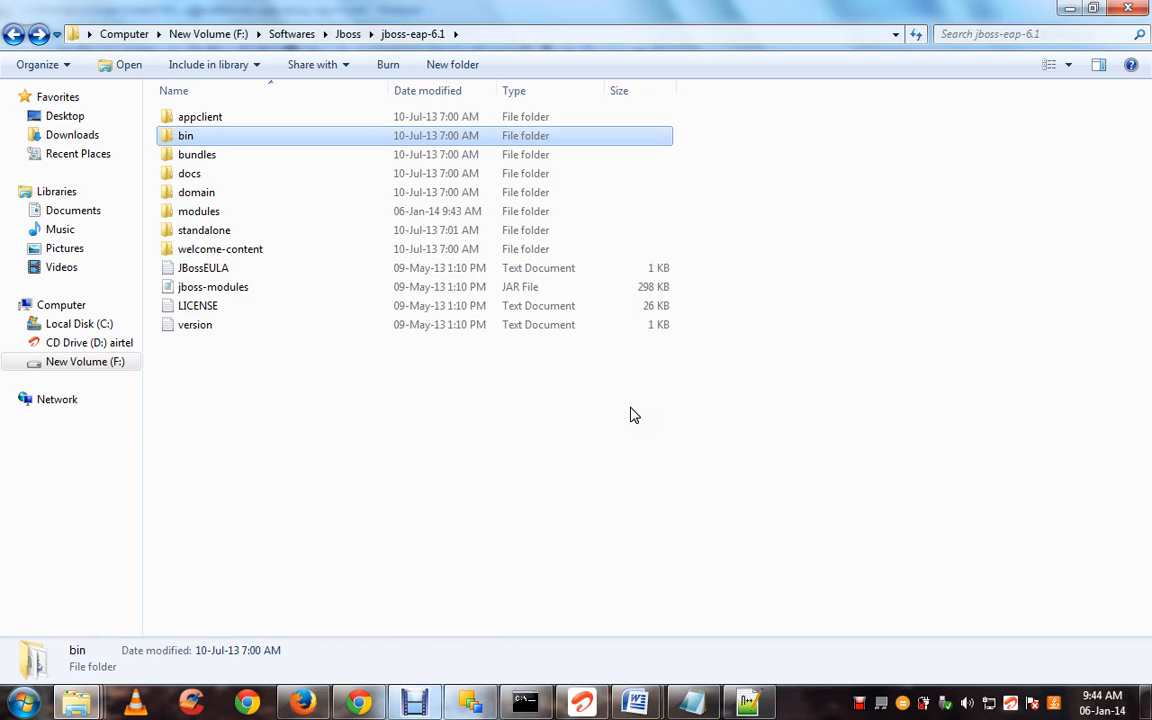
key("Return")
Start JBoss with the standalone script and launch the jboss-cli console
key("s")
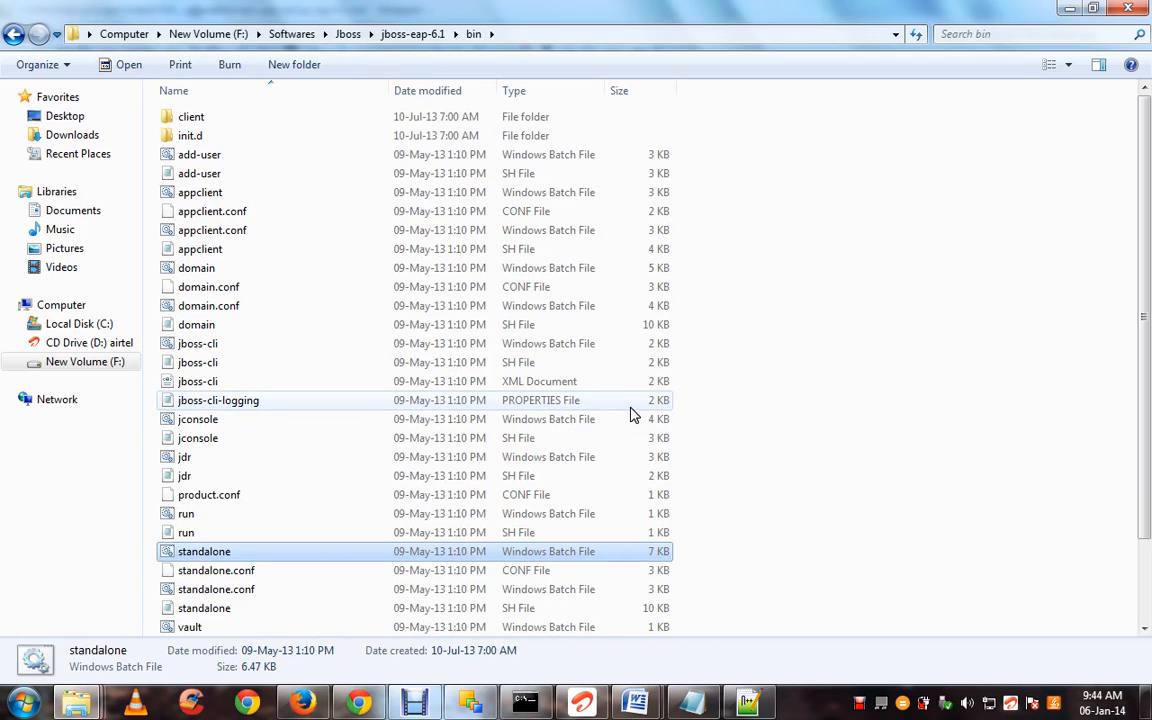
key("Return")
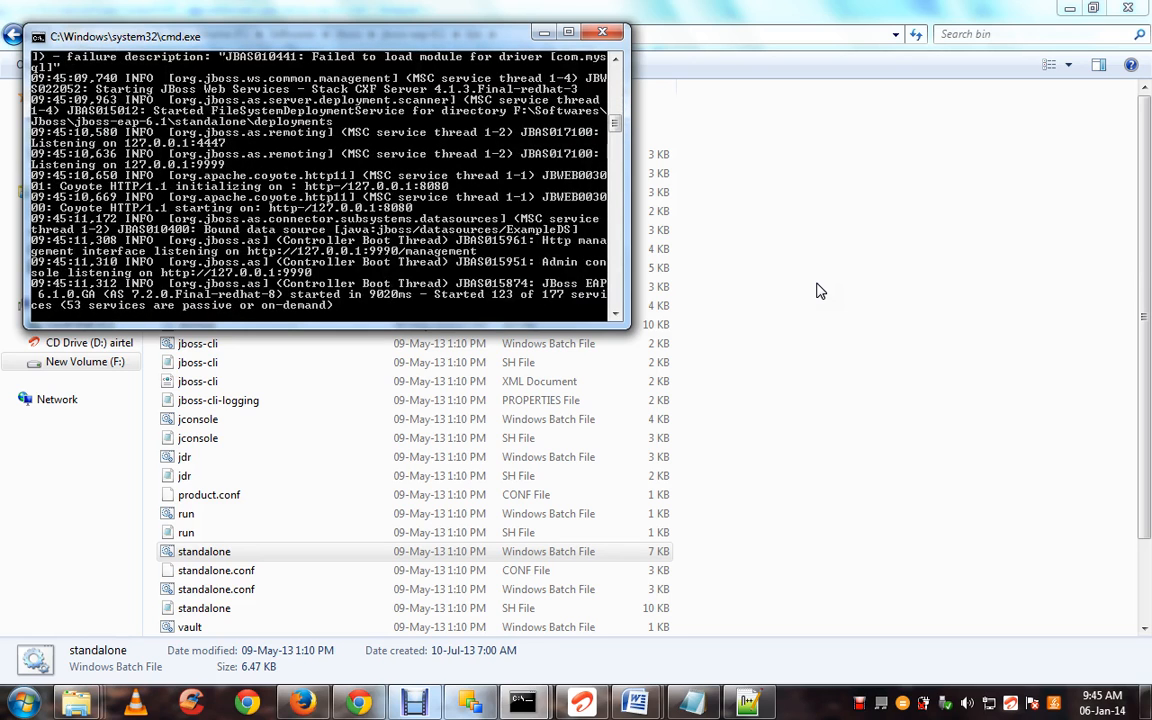
left_click(816, 290)
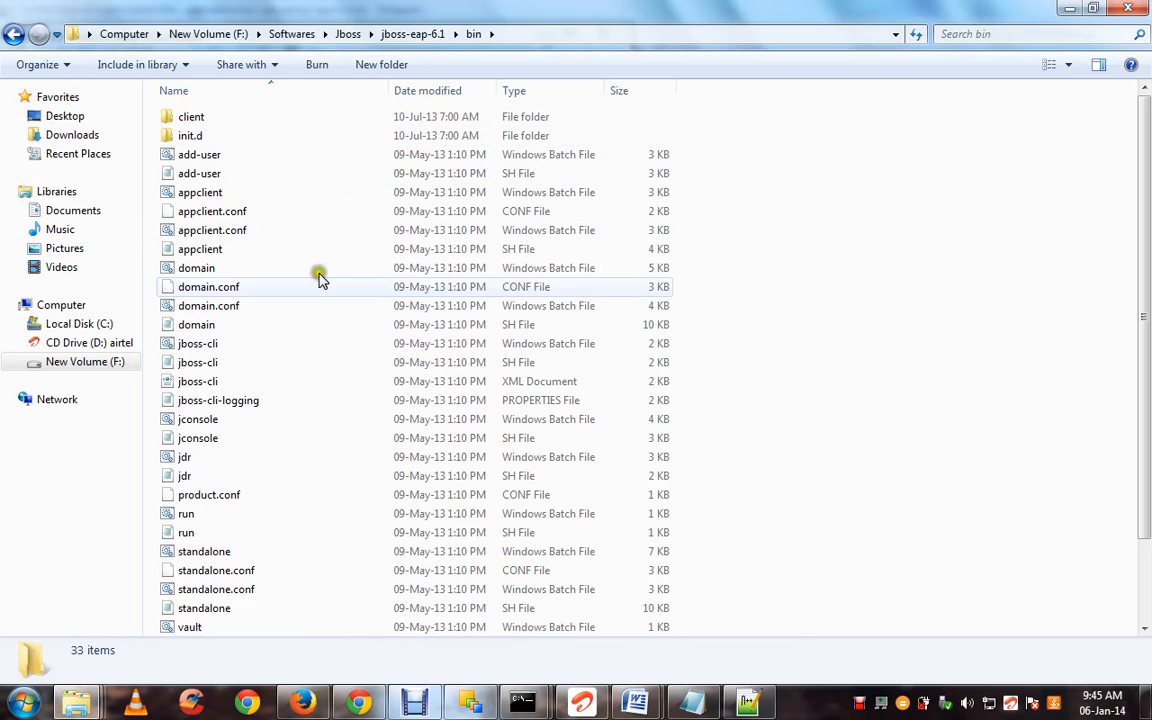
left_click(305, 345)
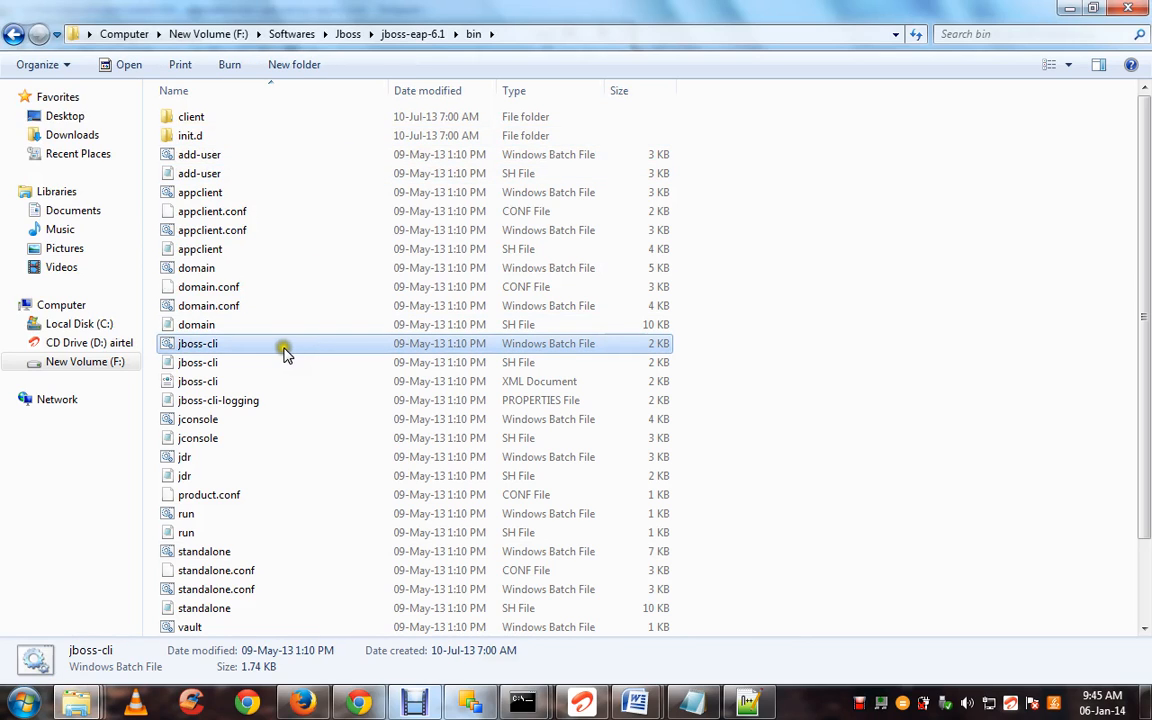
double_click(210, 346)
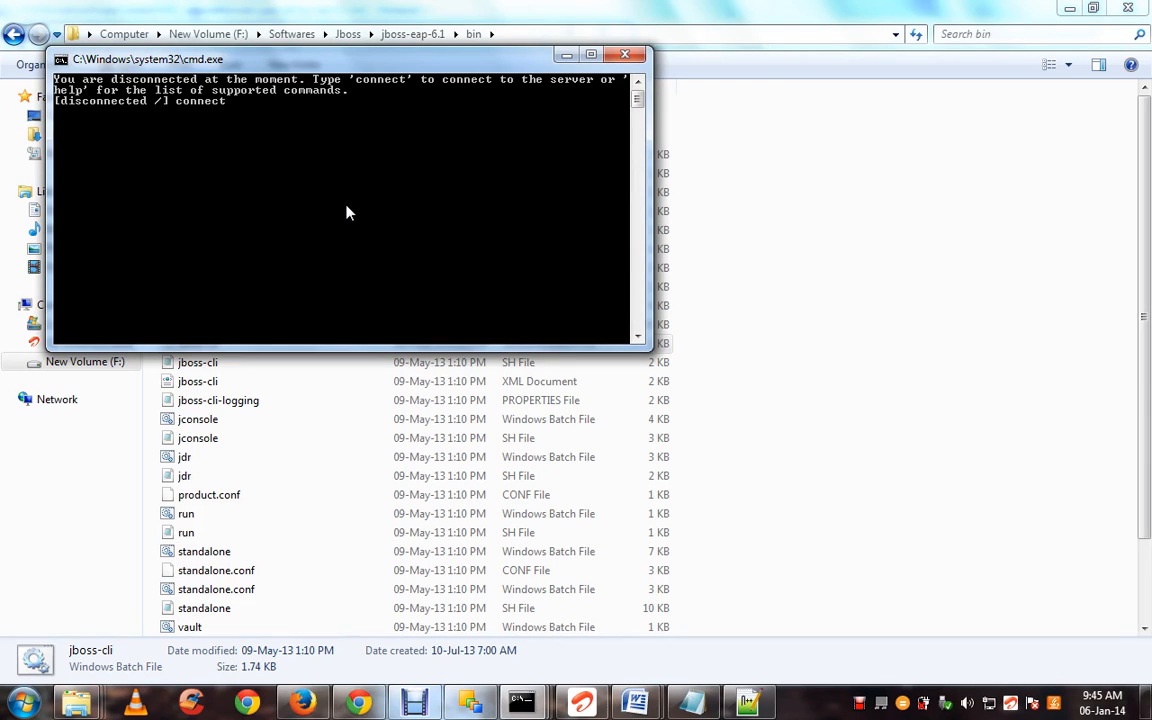
Connect the CLI to standalone@localhost:9999 and return to the demo on ODI webservices folder
type("connect")
key("Return")
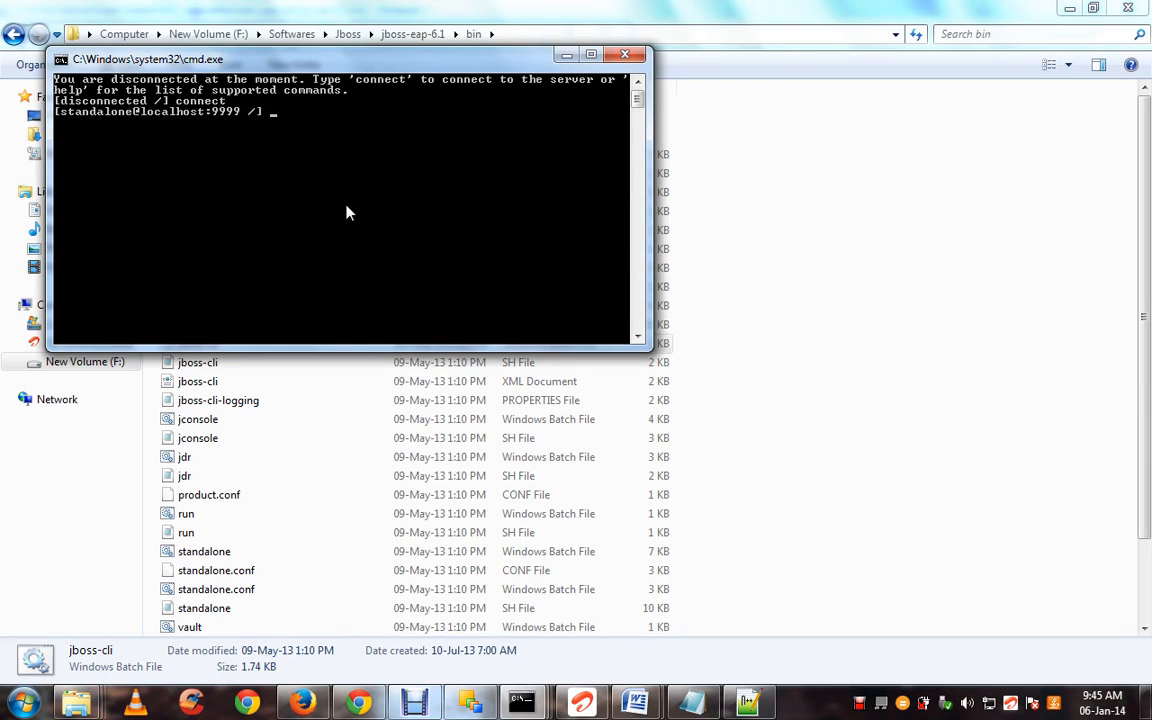
left_click(80, 705)
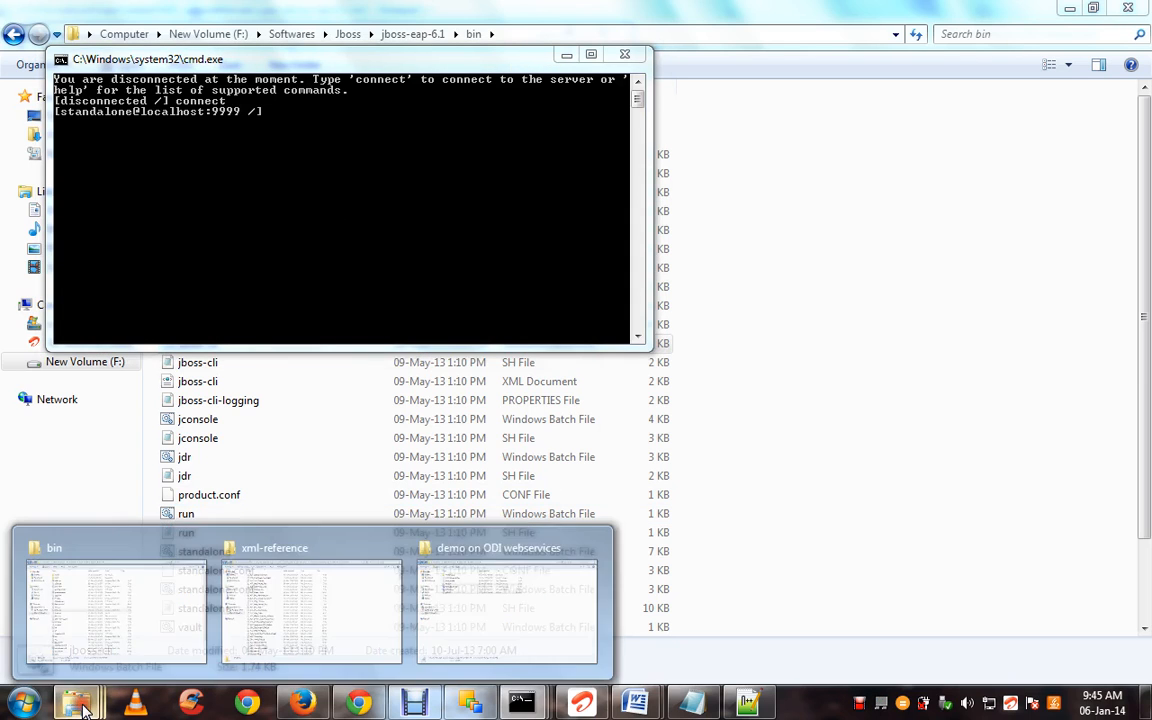
left_click(489, 588)
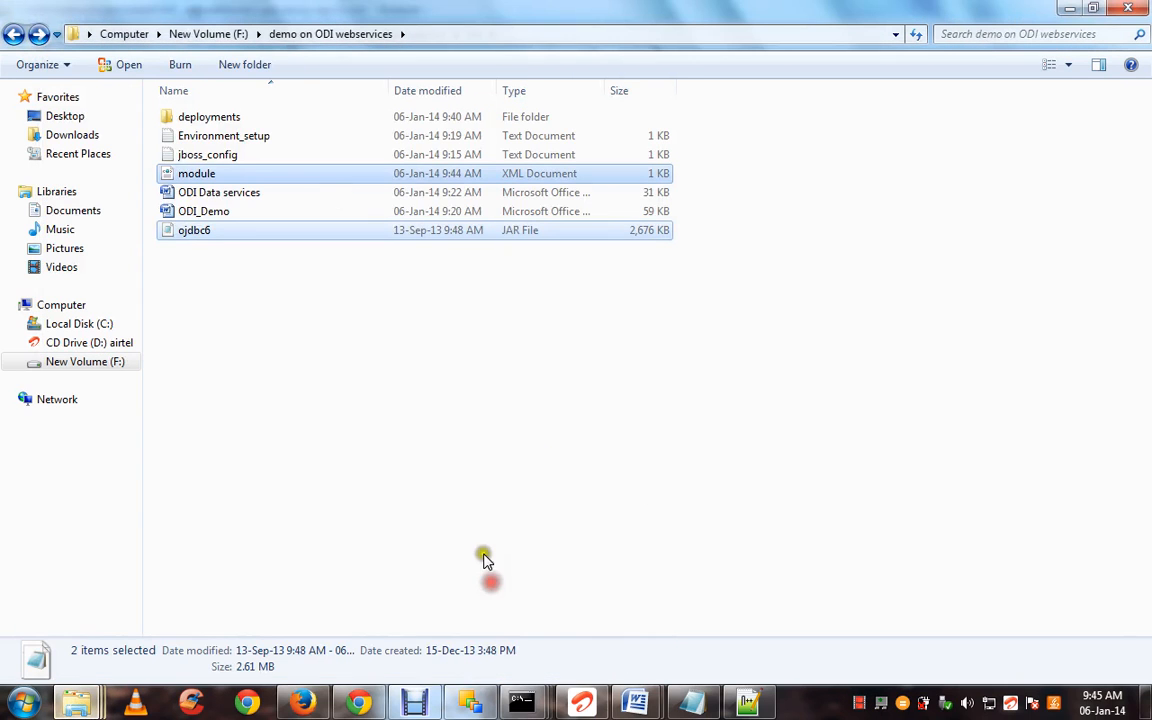
Open jboss_config in Notepad and maximize the window
double_click(324, 157)
left_click(347, 241)
key("ctrl+a")
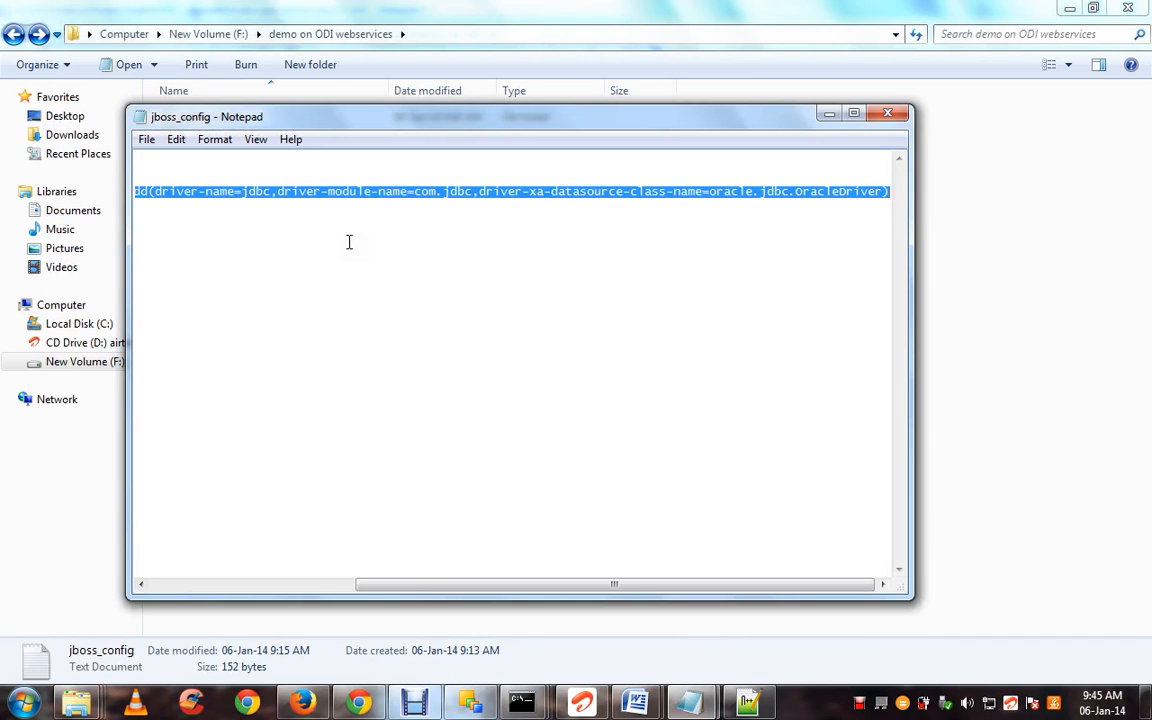
left_click(853, 113)
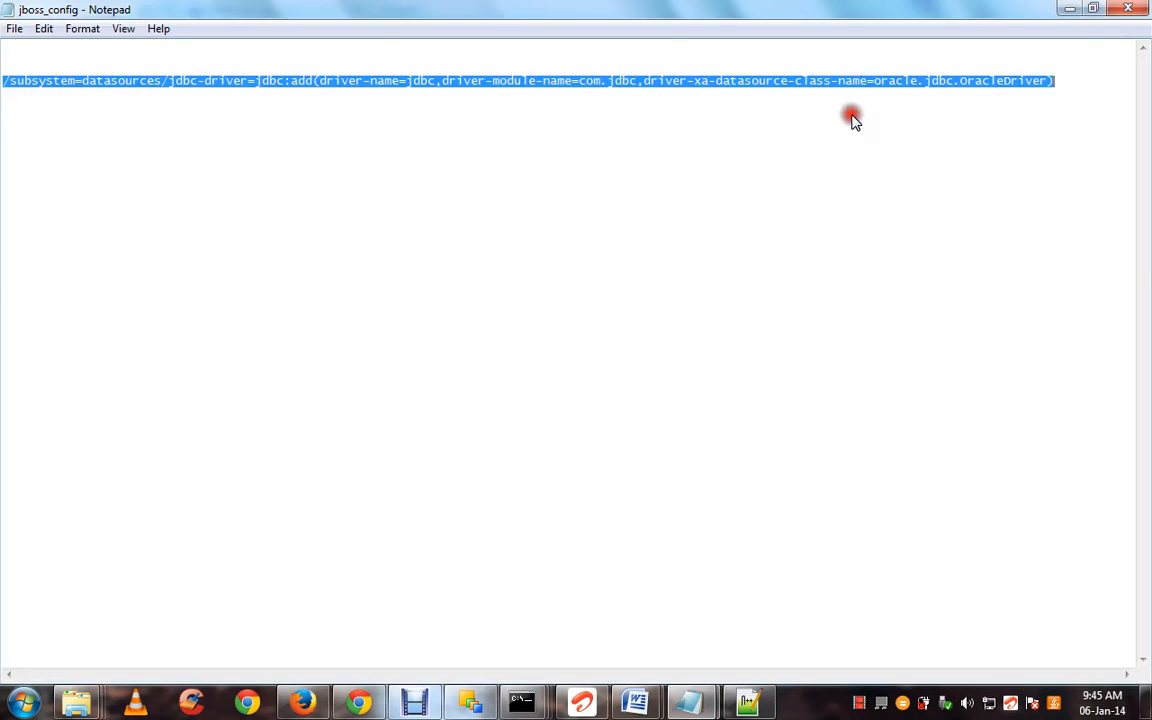
left_click(622, 146)
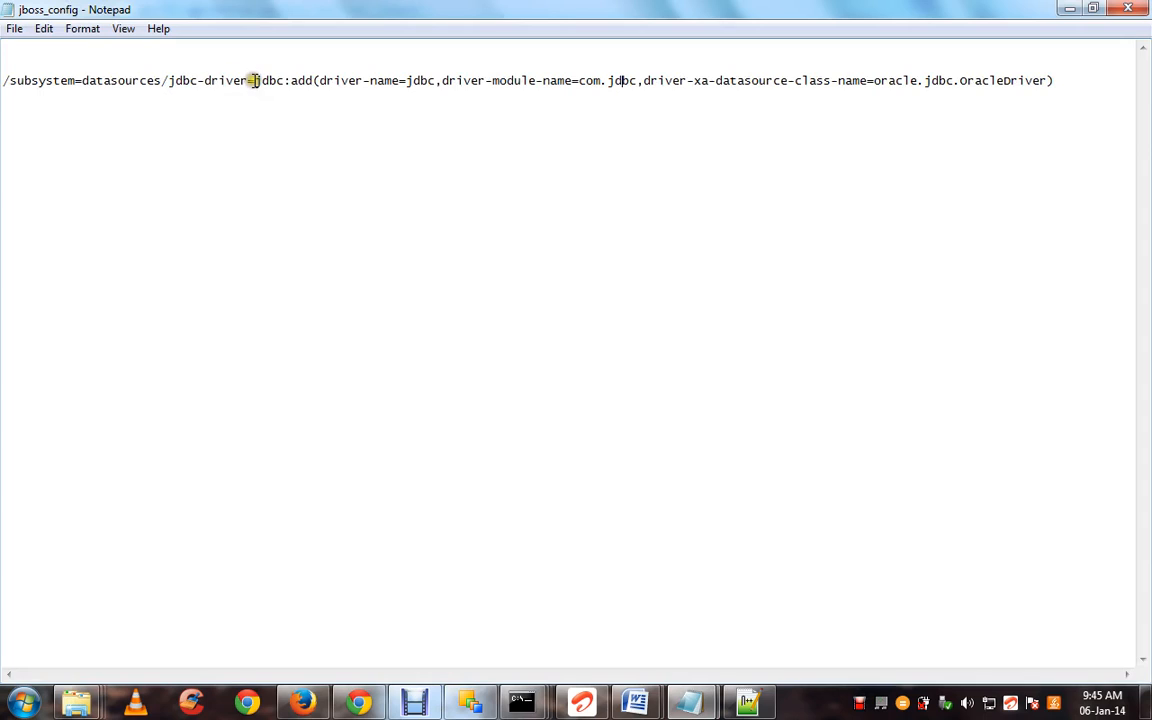
Highlight the jdbc driver name, driver-name value and com.jdbc module in the command
left_click_drag(253, 80, 285, 82)
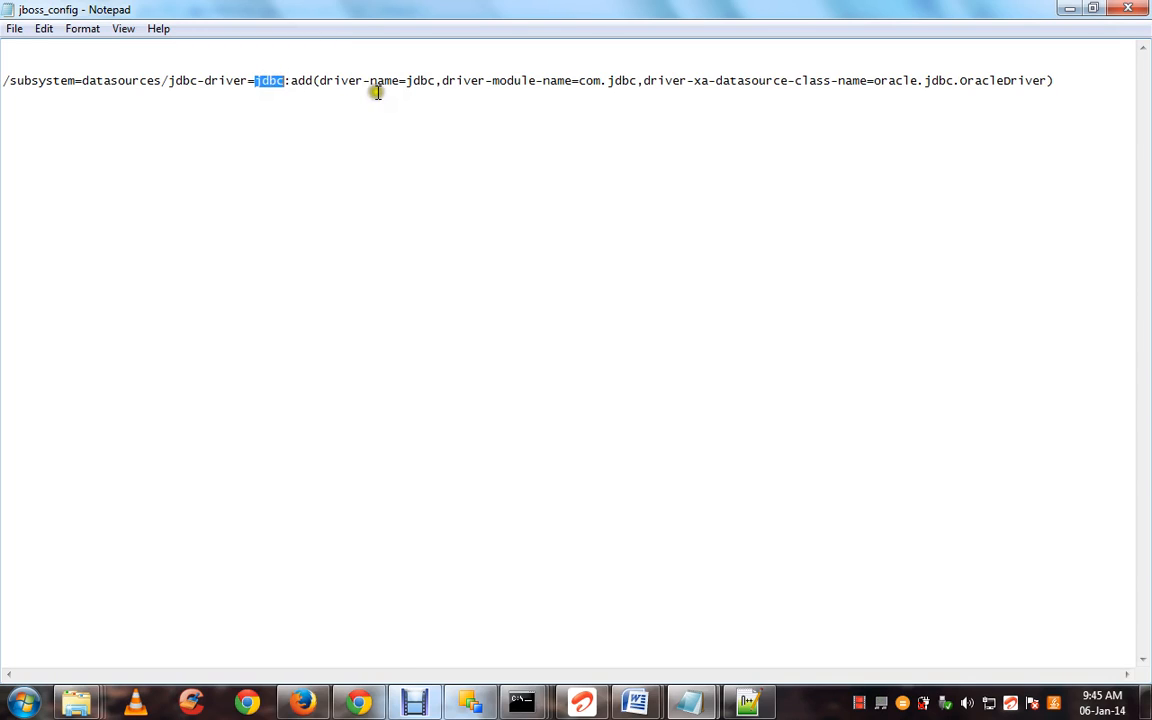
left_click_drag(410, 80, 433, 80)
left_click_drag(437, 82, 405, 80)
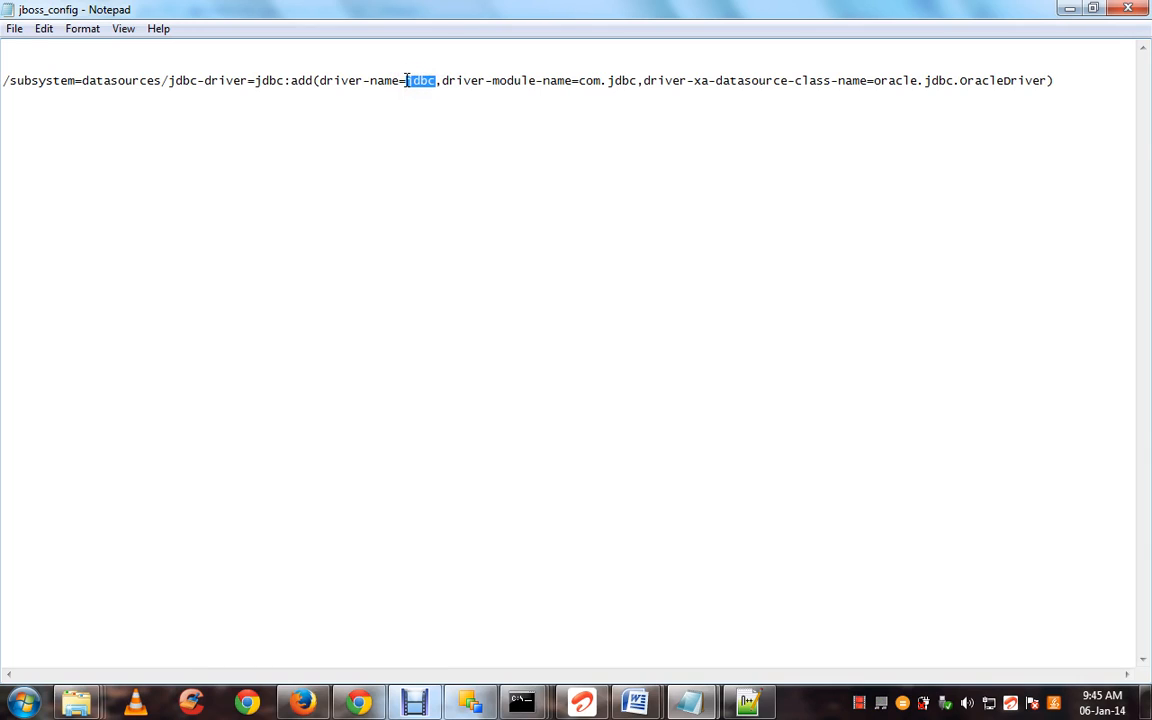
left_click_drag(257, 82, 285, 82)
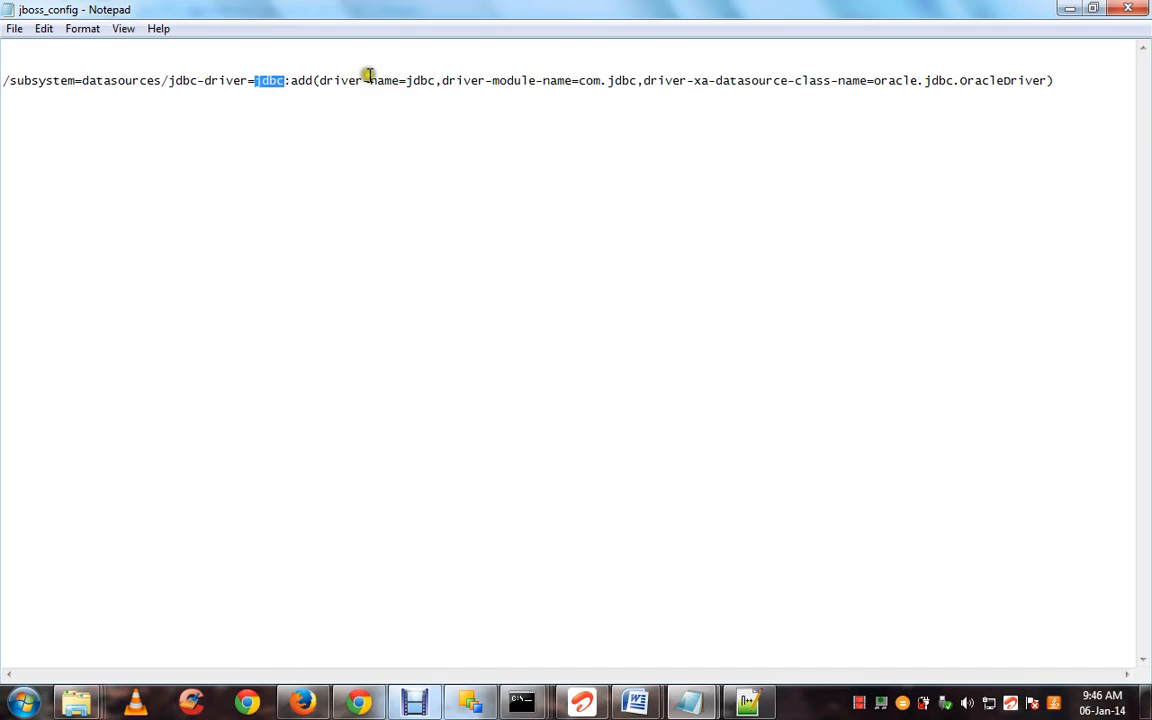
left_click_drag(403, 80, 437, 81)
left_click_drag(578, 82, 636, 80)
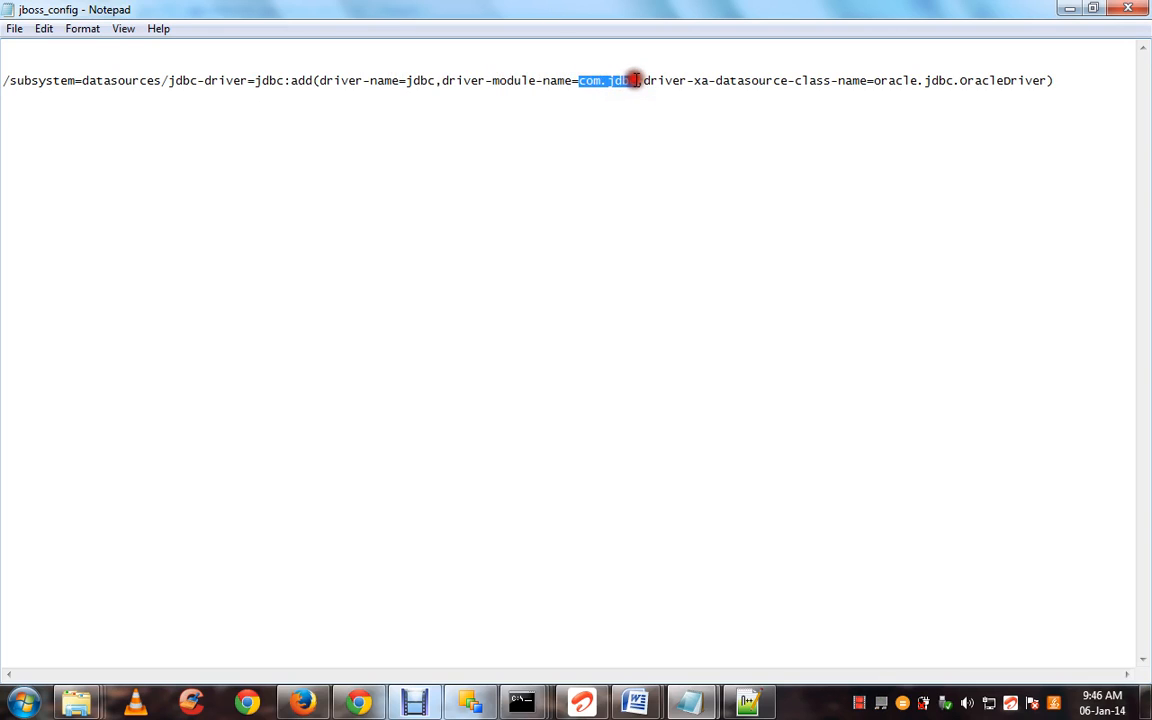
left_click(458, 180)
Copy the whole jdbc-driver=jdbc:add command for oracle.jdbc.OracleDriver, then minimize Notepad
key("ctrl+a")
key("super+c")
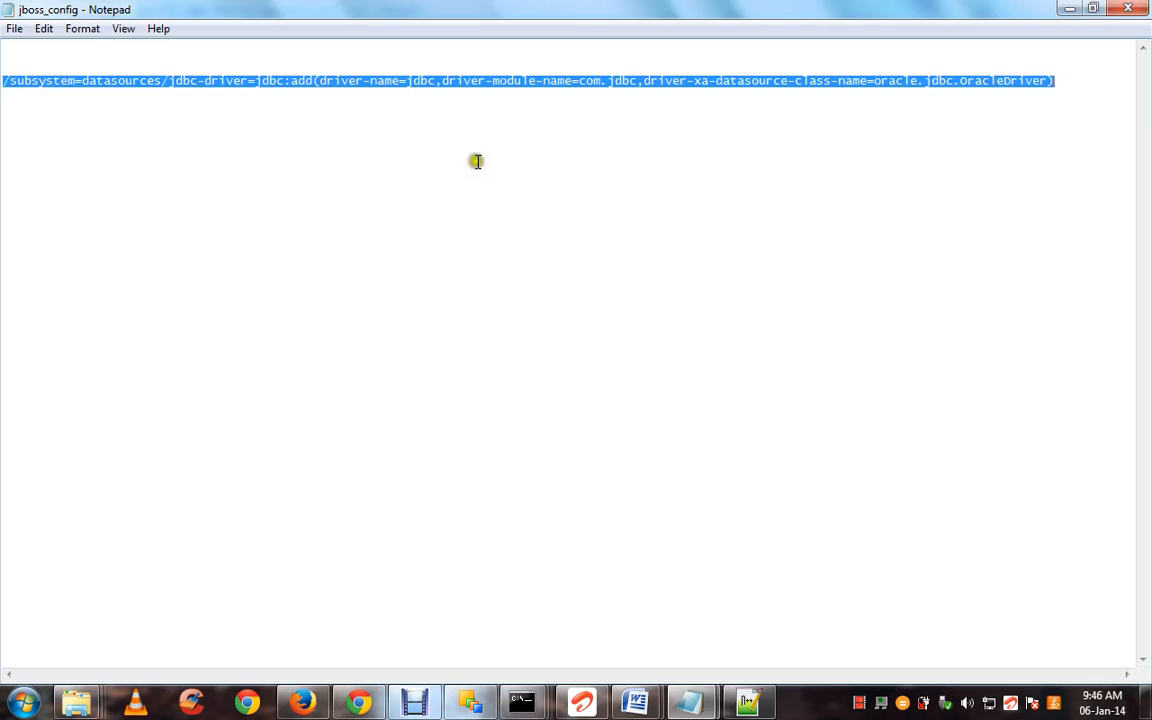
left_click(516, 112)
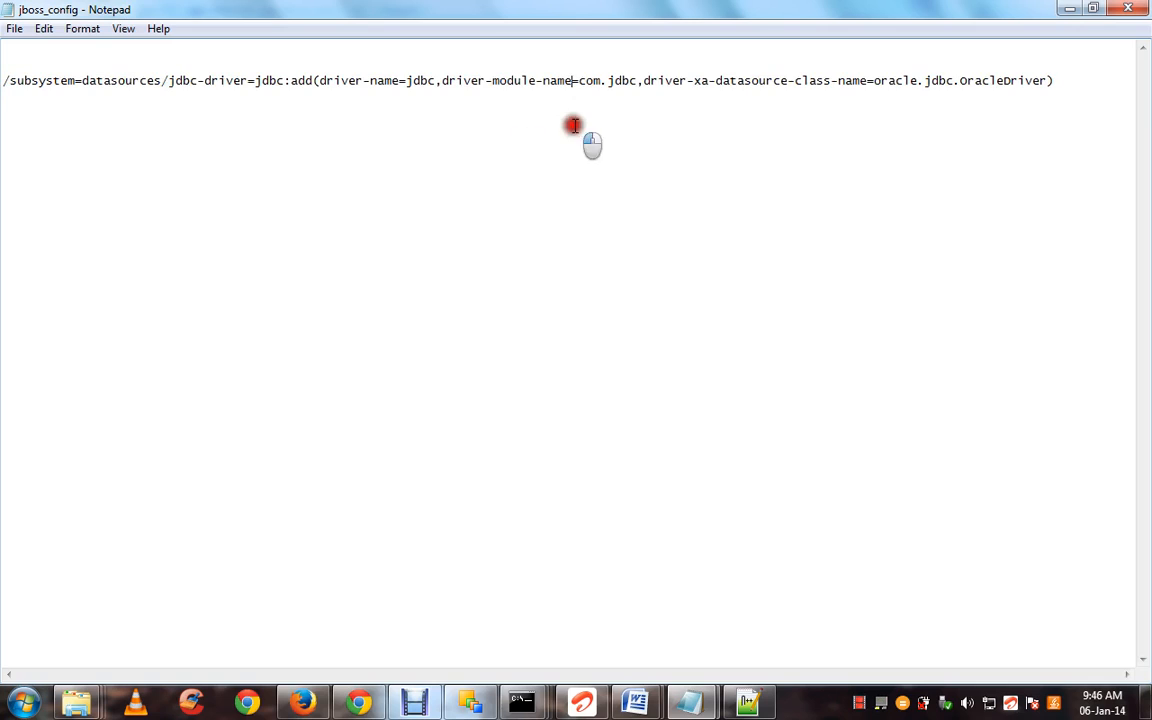
double_click(278, 84)
left_click(266, 81)
left_click(424, 77)
left_click_drag(831, 80, 1052, 80)
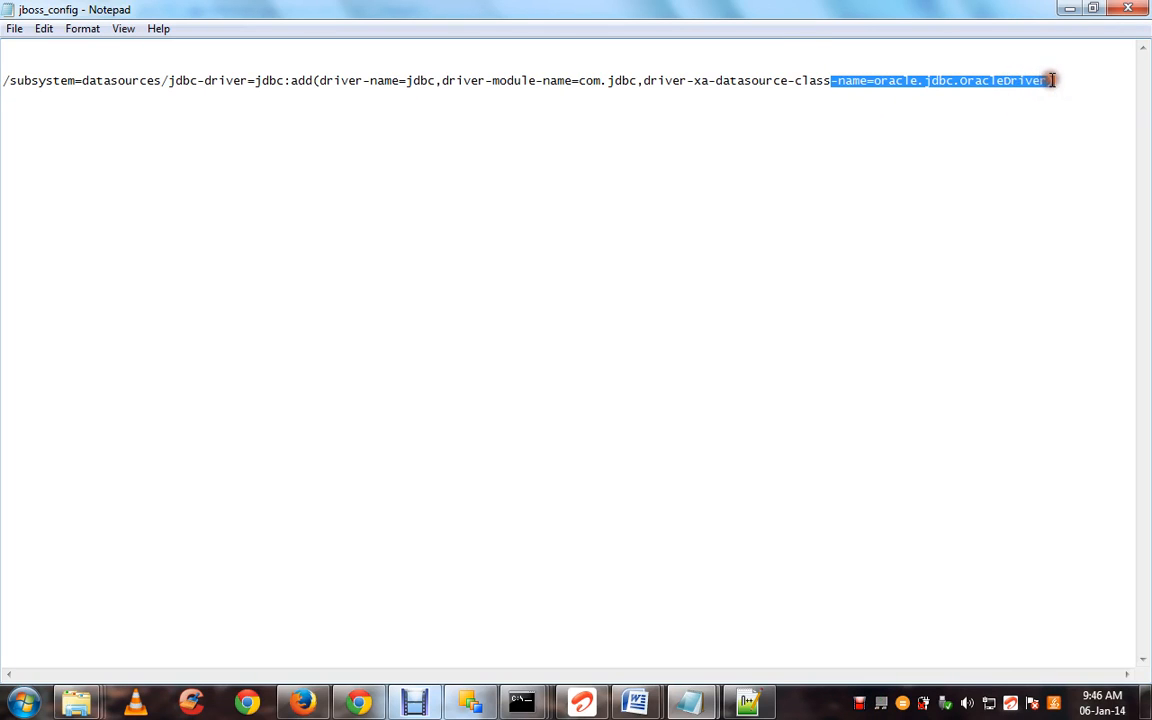
left_click(945, 181)
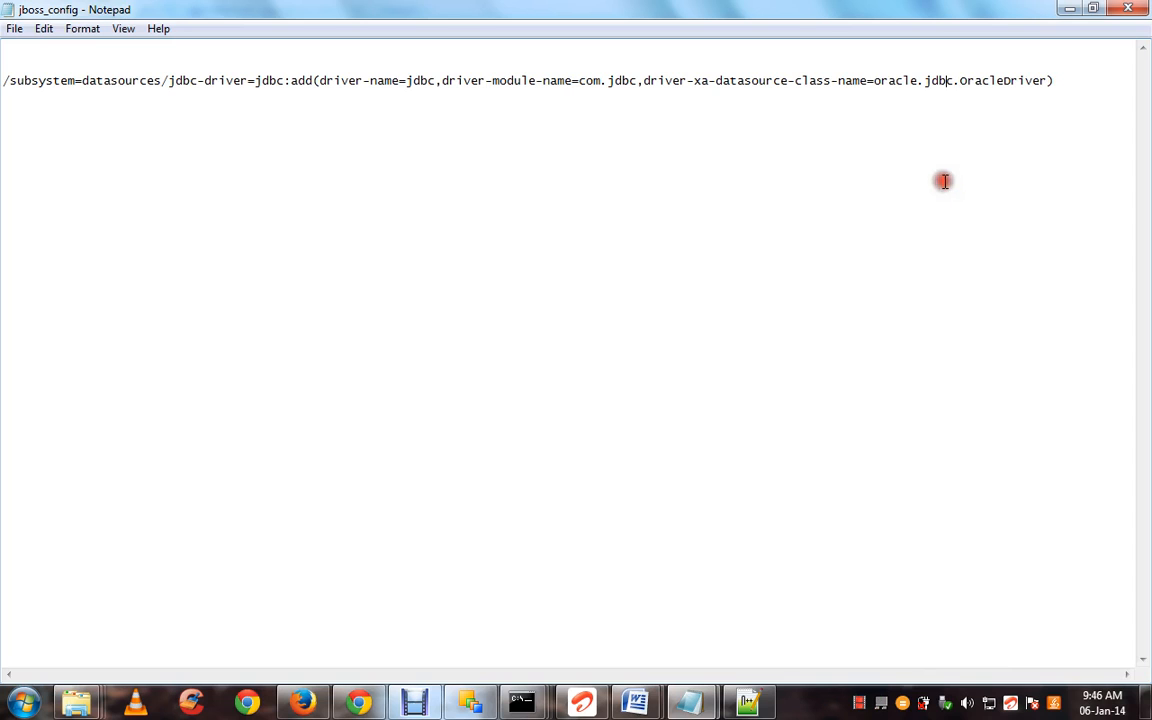
left_click(1068, 8)
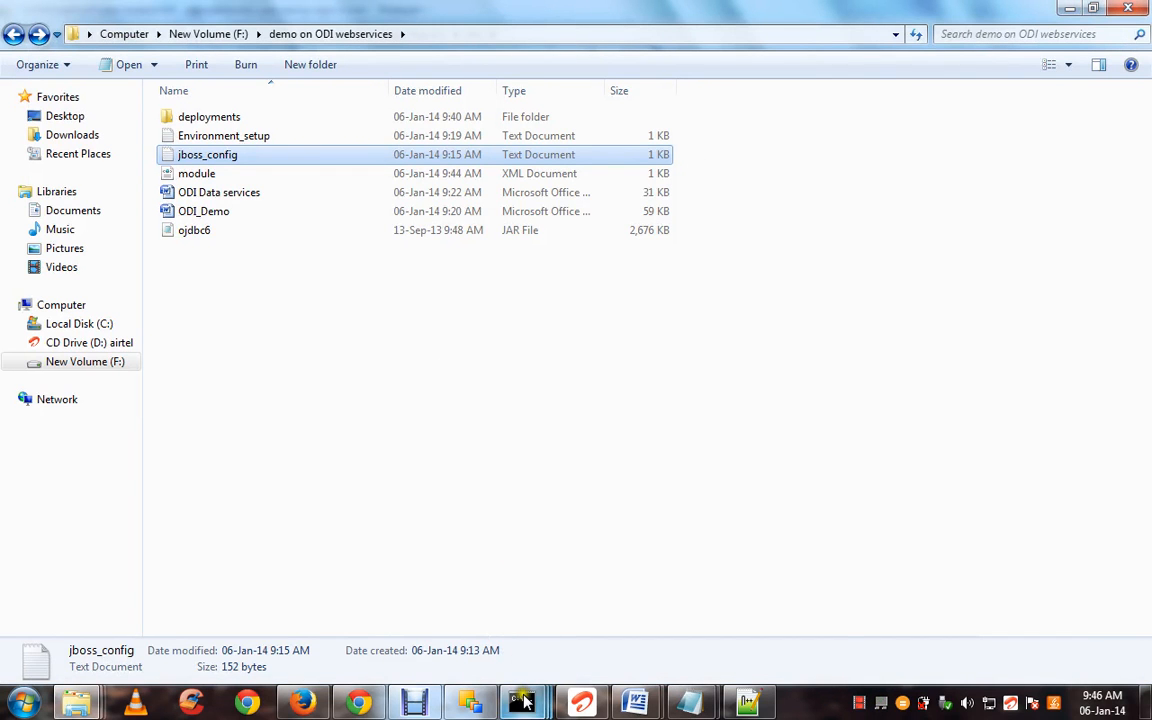
Paste and run the jdbc-driver add command in the JBoss CLI, getting outcome success
mouse_move(525, 703)
left_click(690, 579)
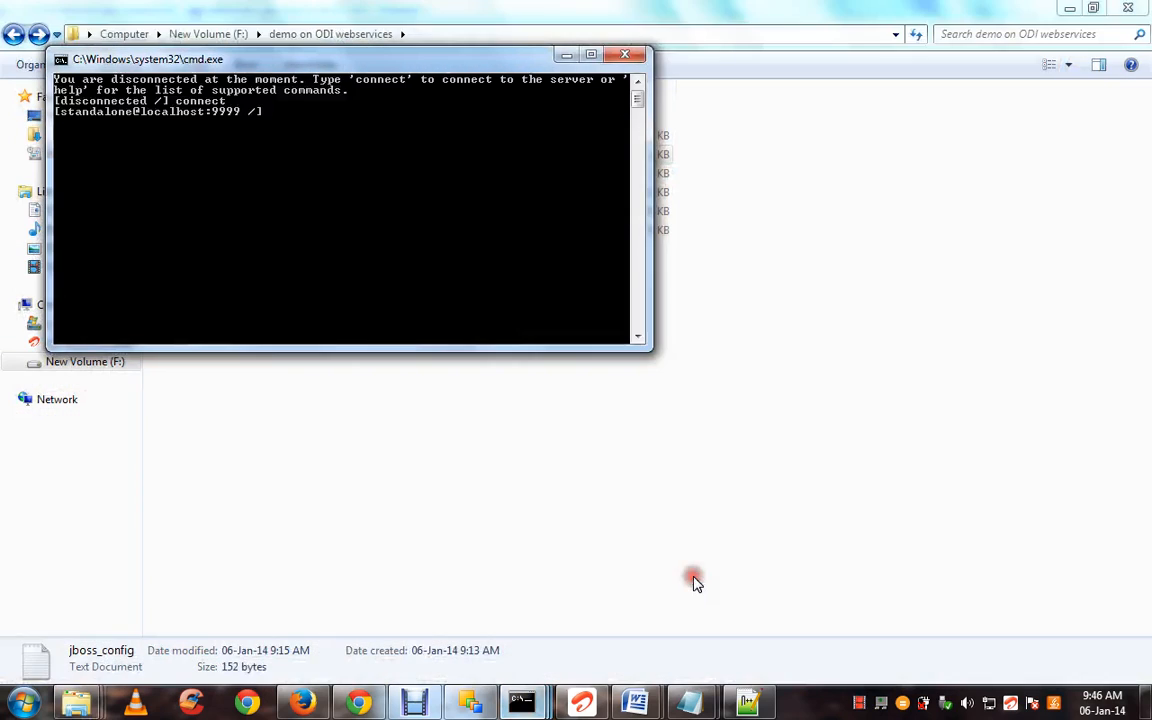
right_click(391, 262)
left_click(401, 311)
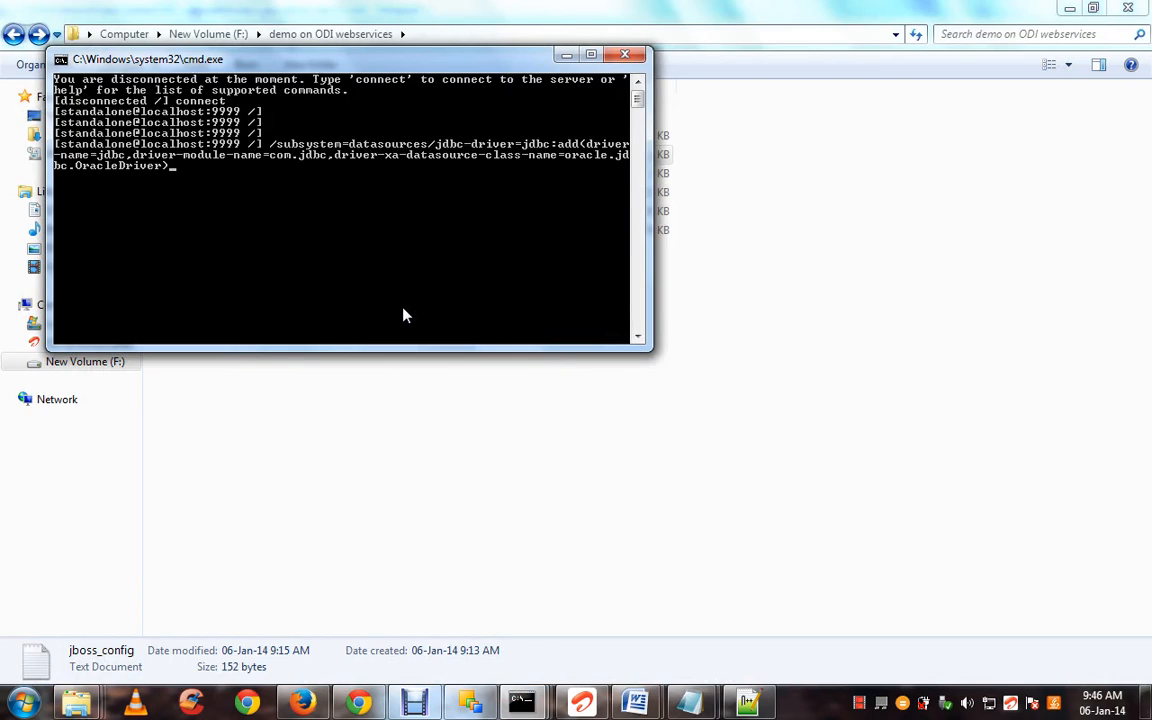
key("Return")
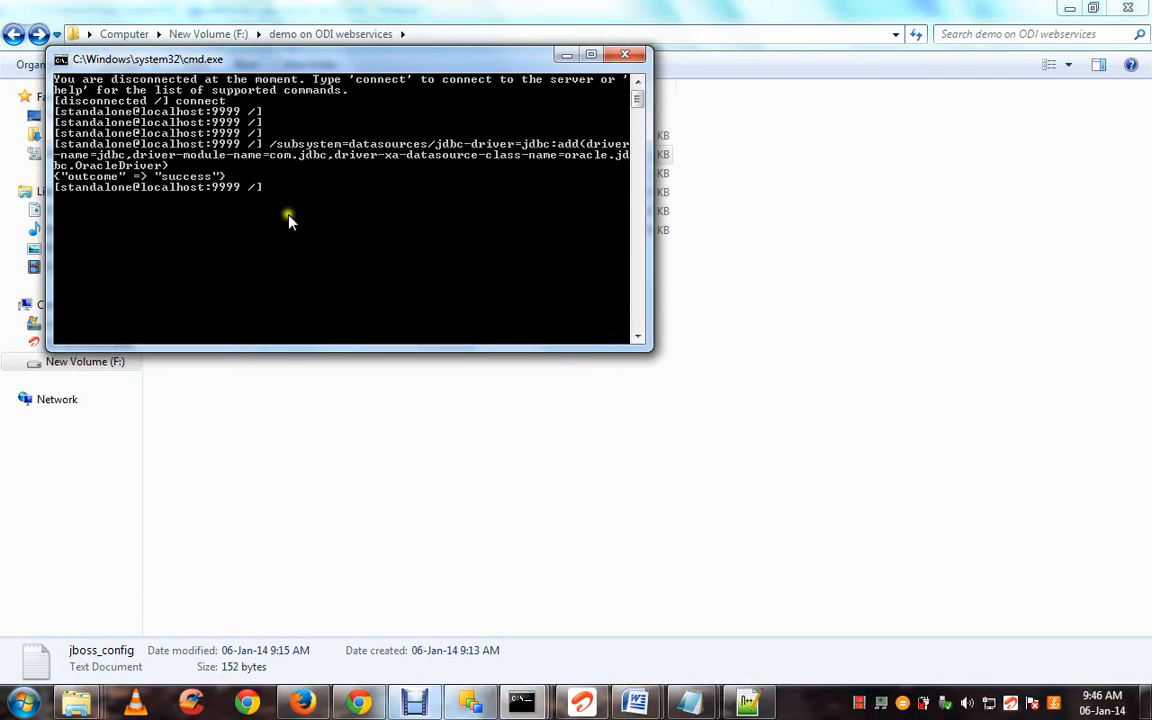
right_click(344, 222)
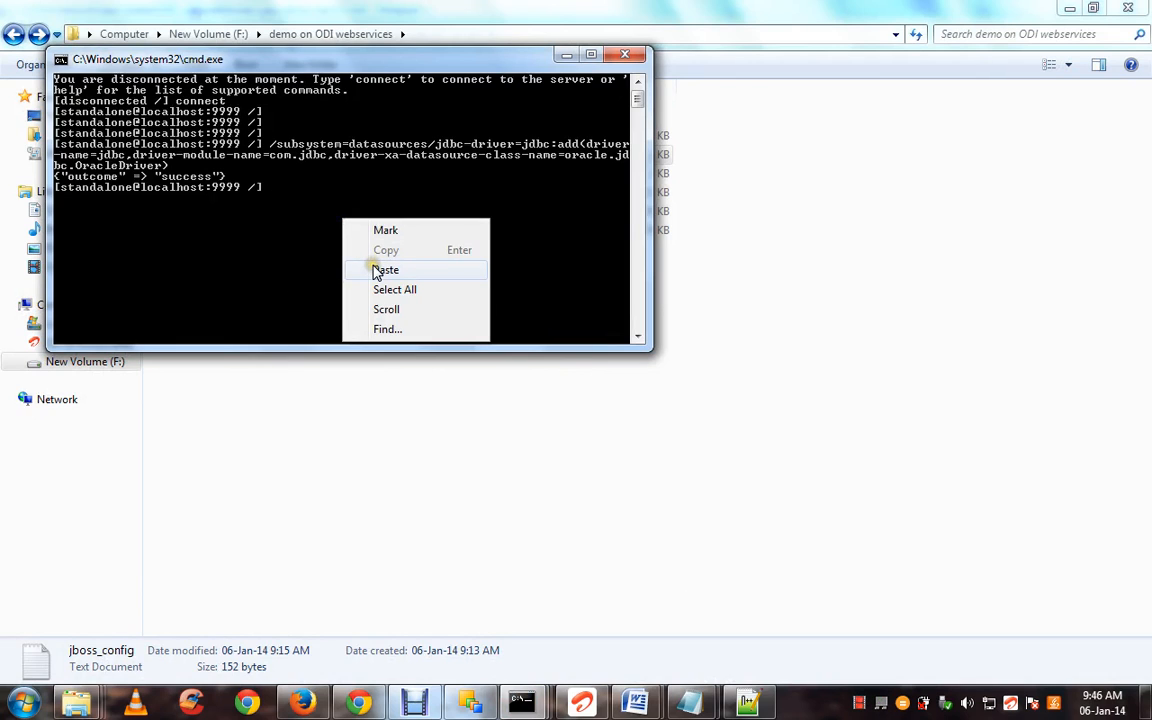
left_click(385, 270)
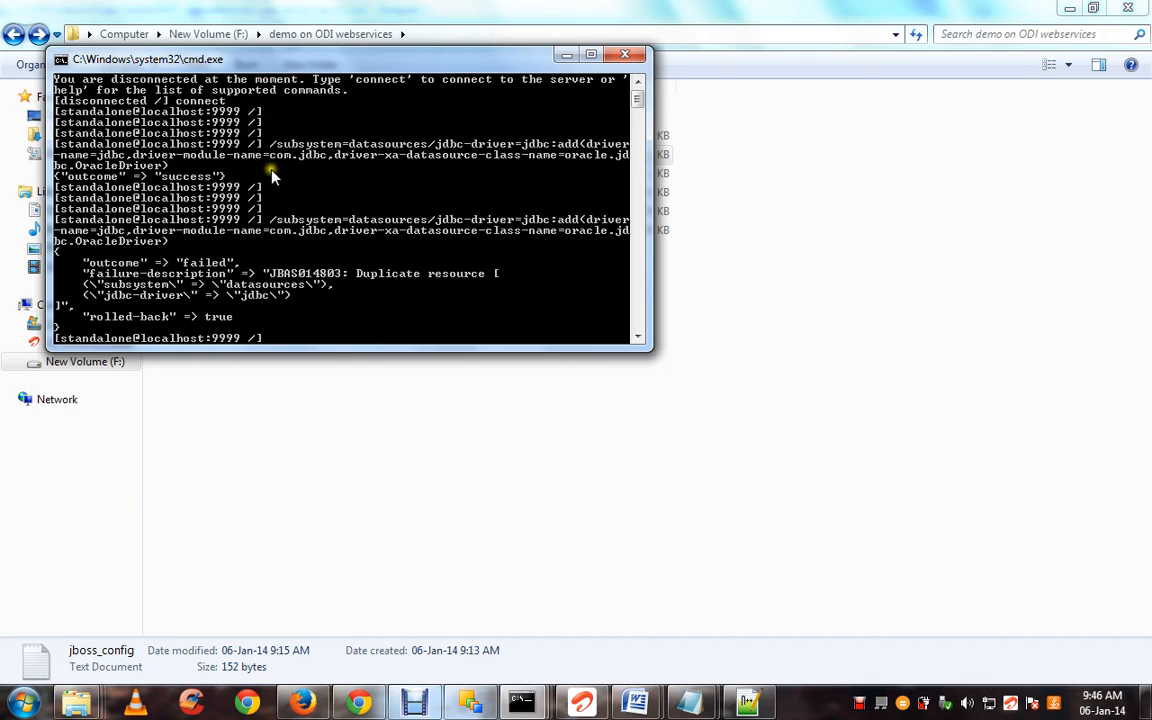
left_click(565, 56)
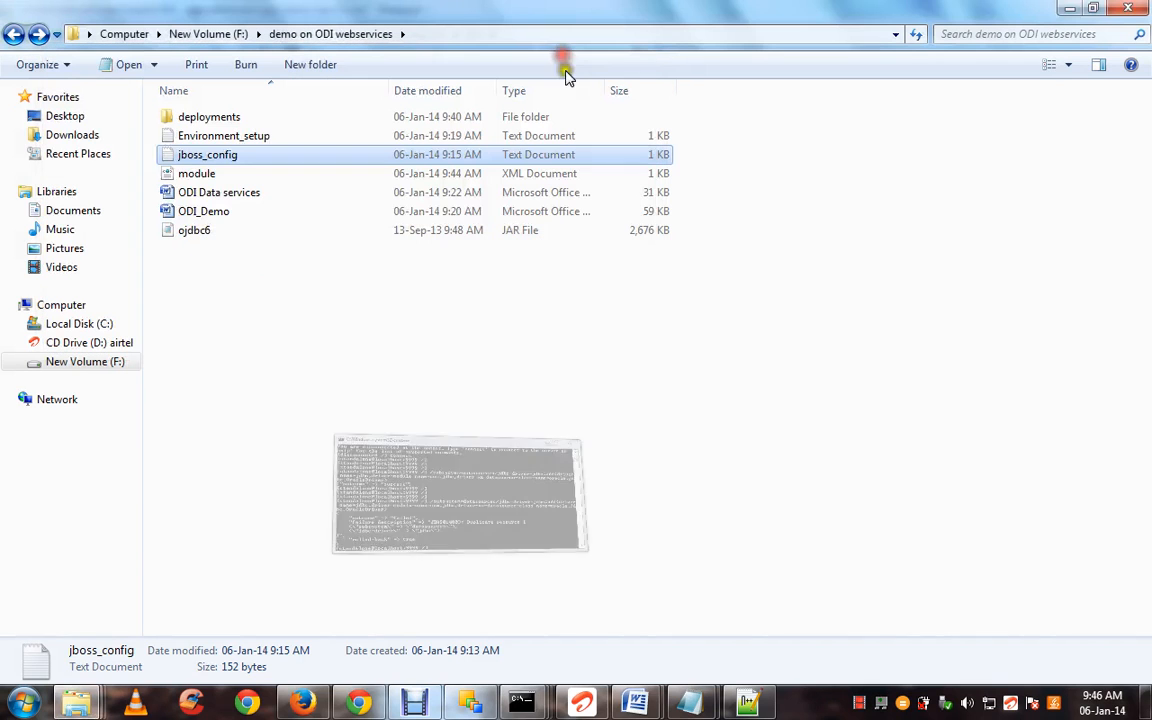
left_click(356, 700)
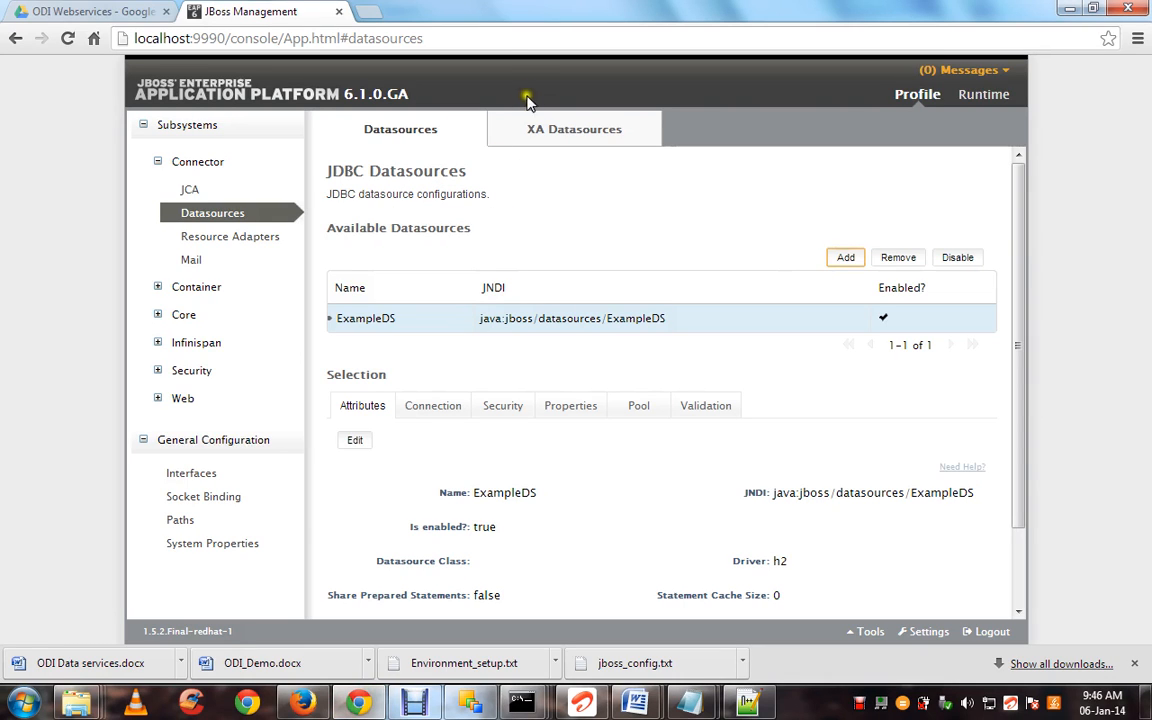
left_click(442, 38)
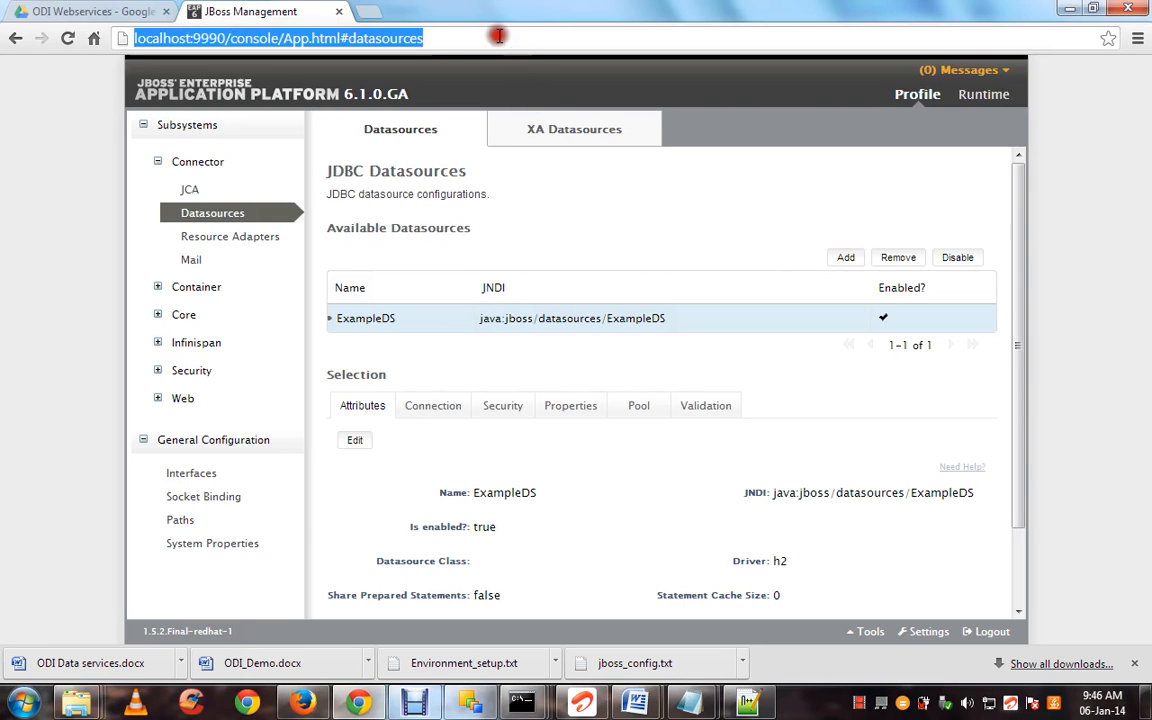
left_click(342, 12)
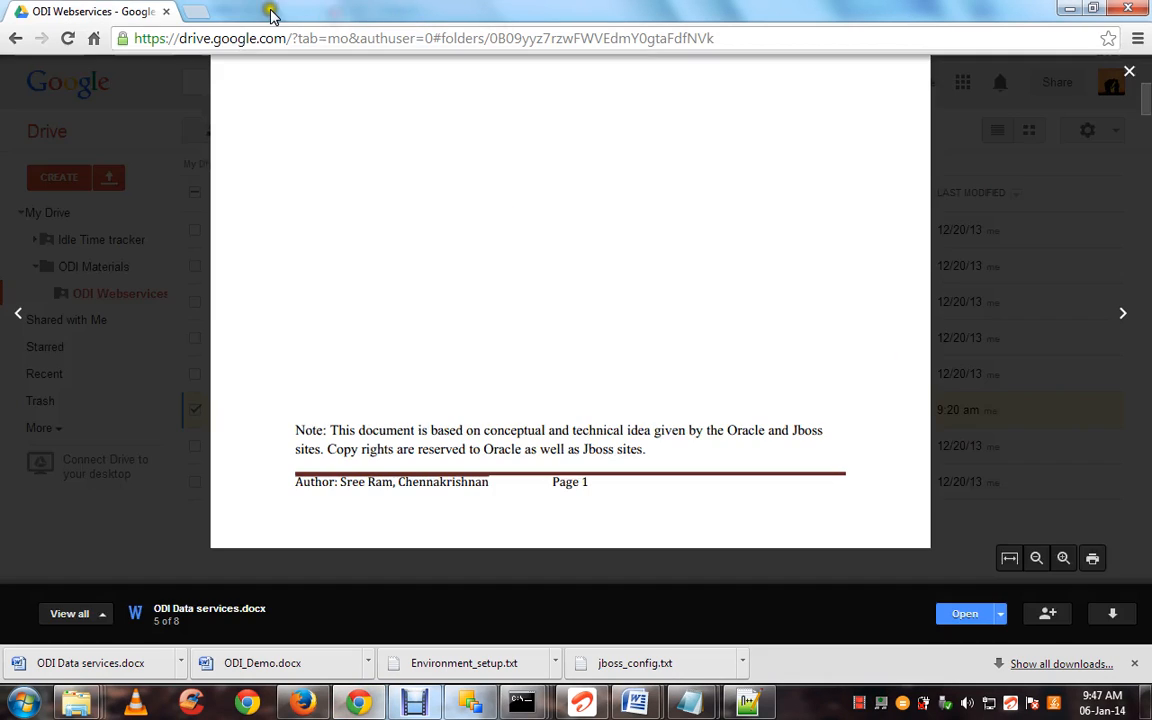
left_click(196, 12)
type("j")
key("BackSpace")
type("http://")
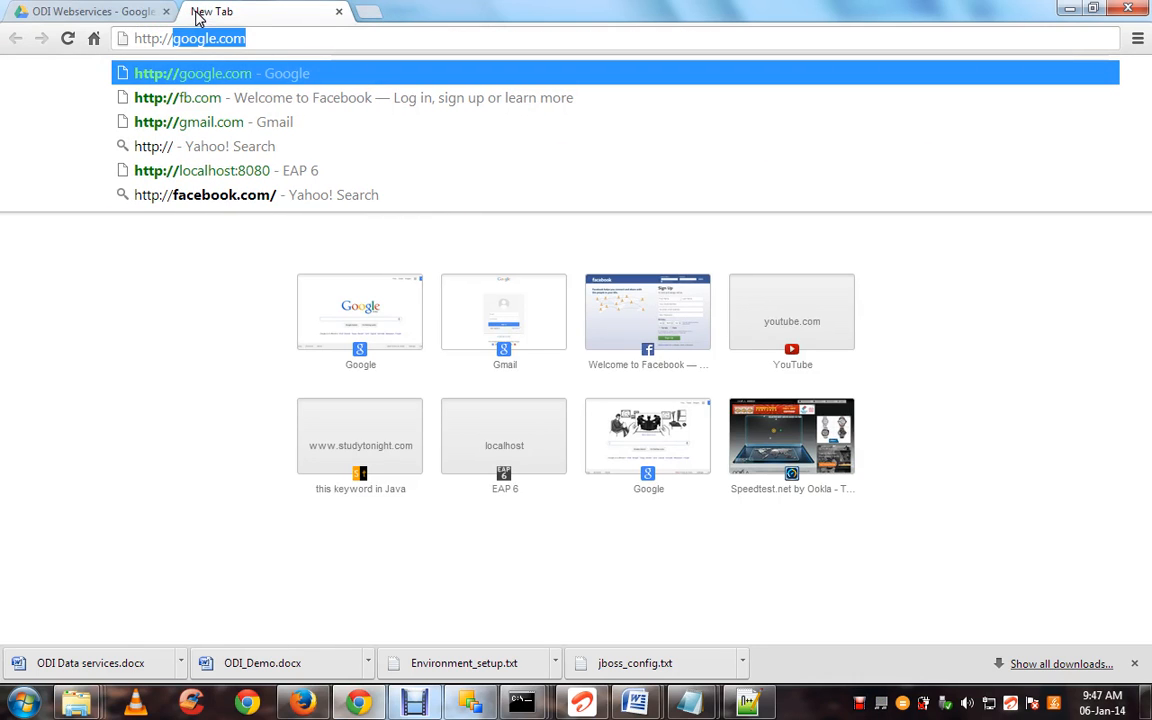
type("o")
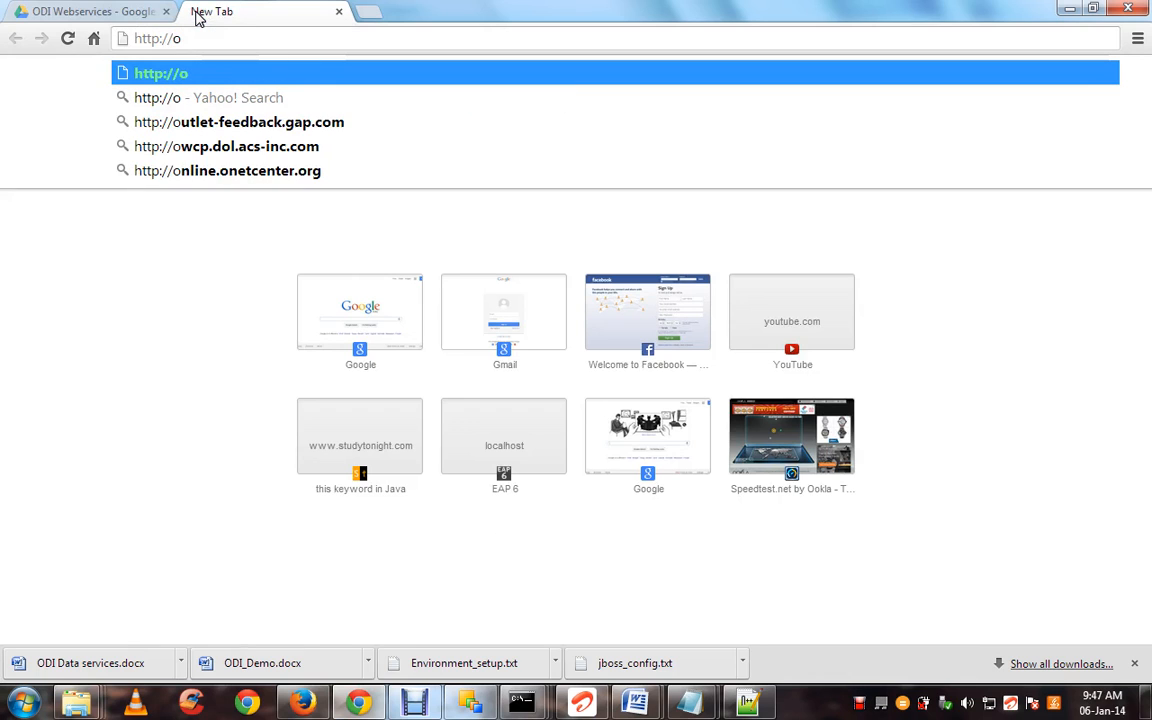
key("BackSpace")
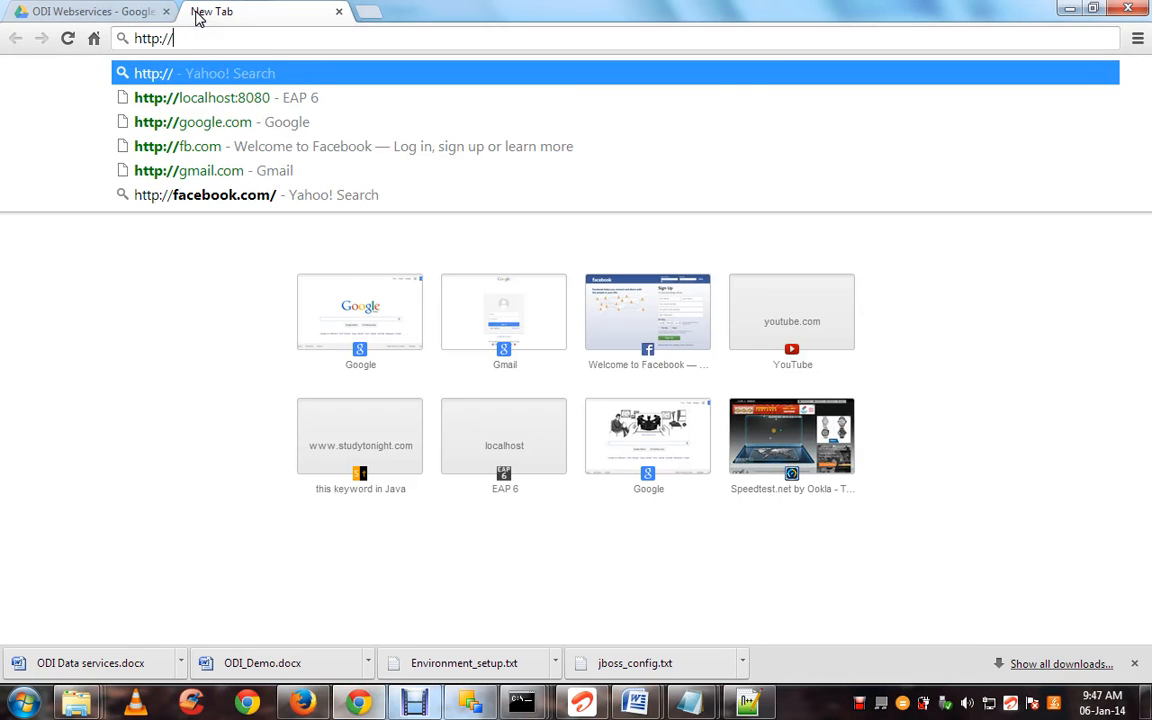
type("lo")
key("Return")
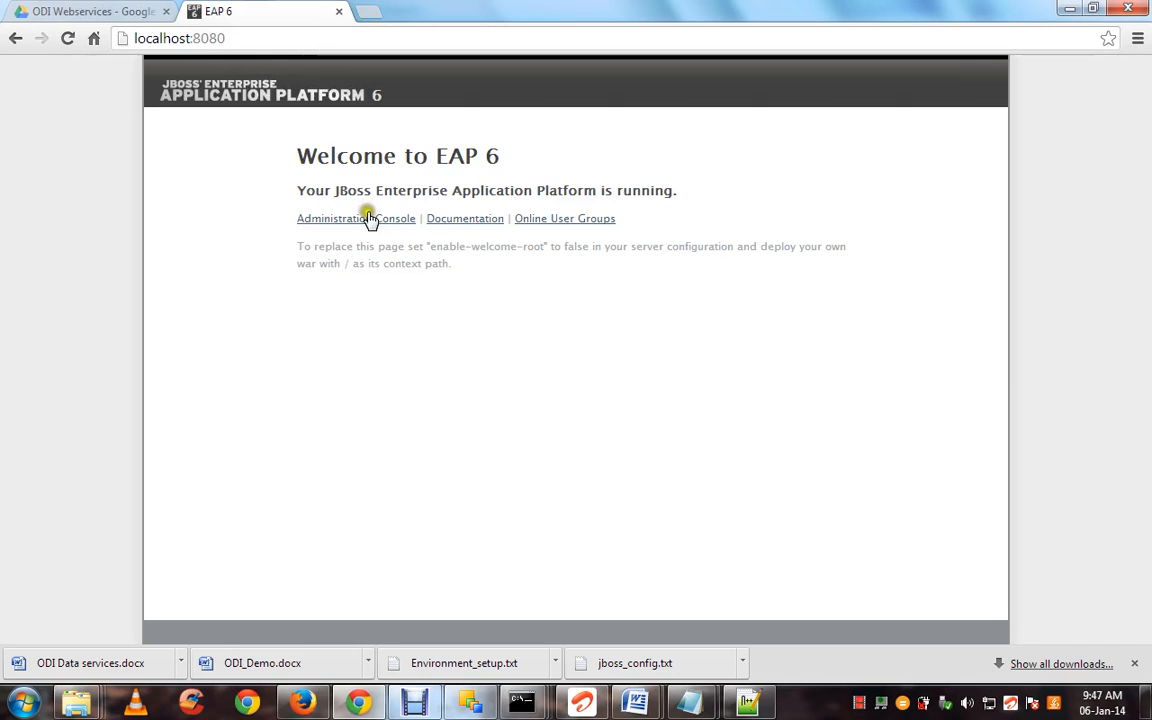
left_click(369, 218)
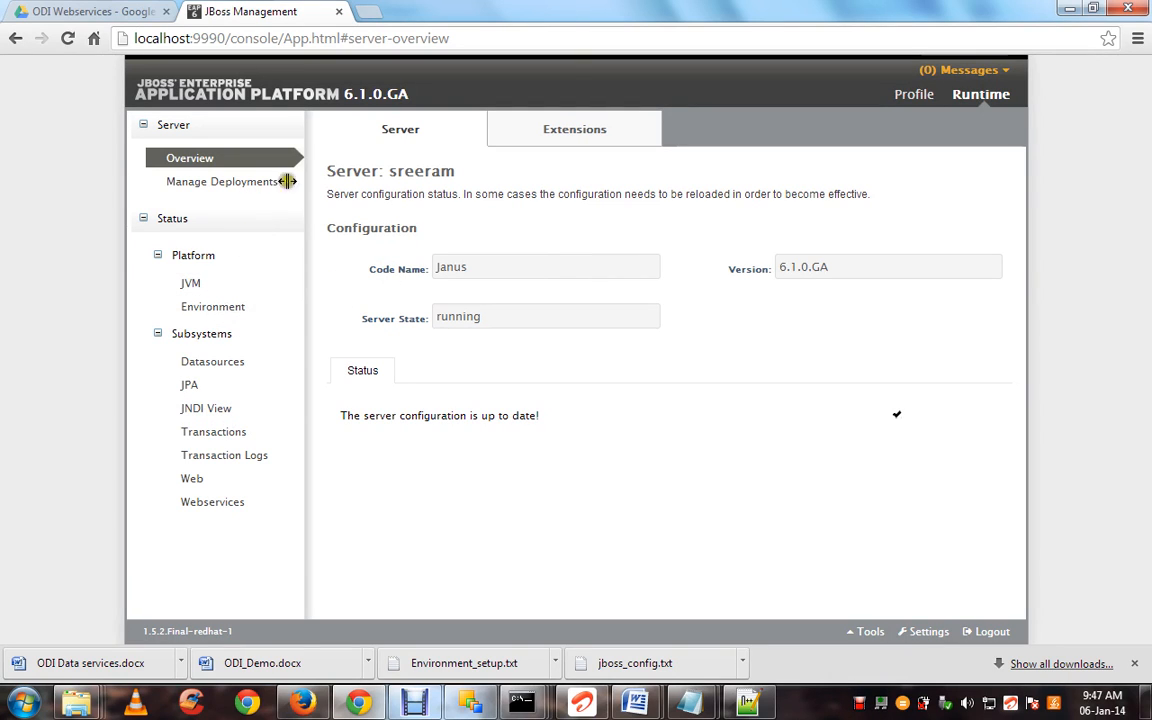
Add datasource demo with JNDI name java:/oracle and the jdbc driver, reaching connection settings
left_click(916, 96)
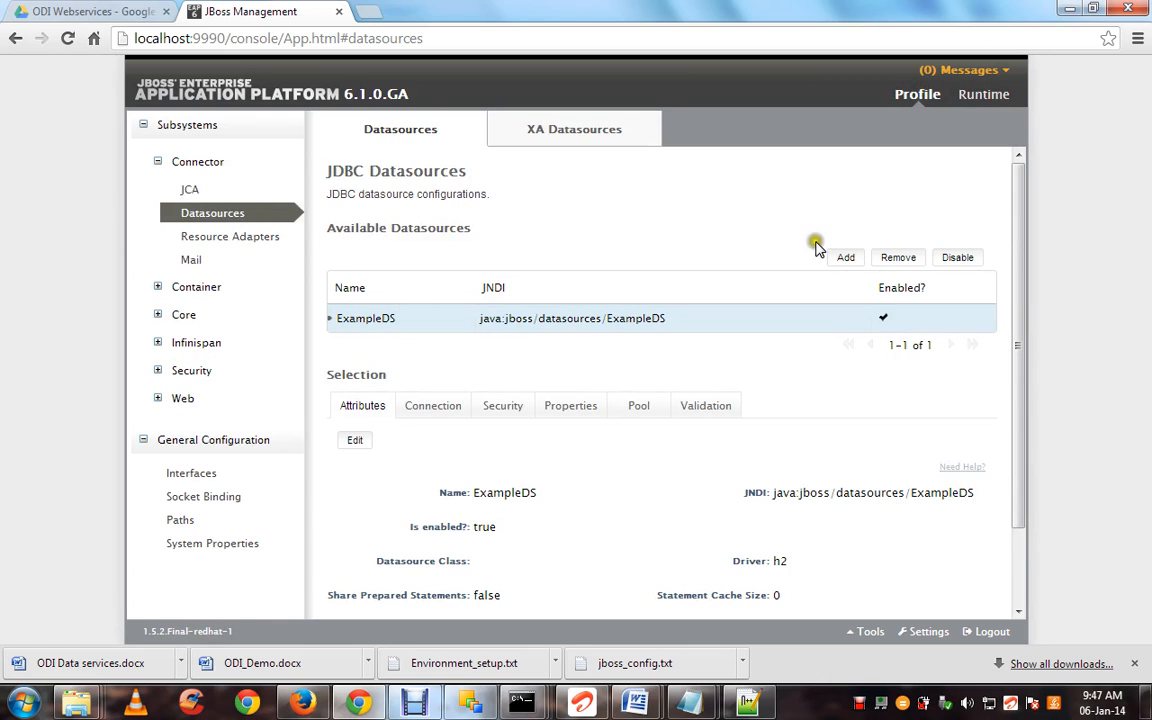
left_click(845, 258)
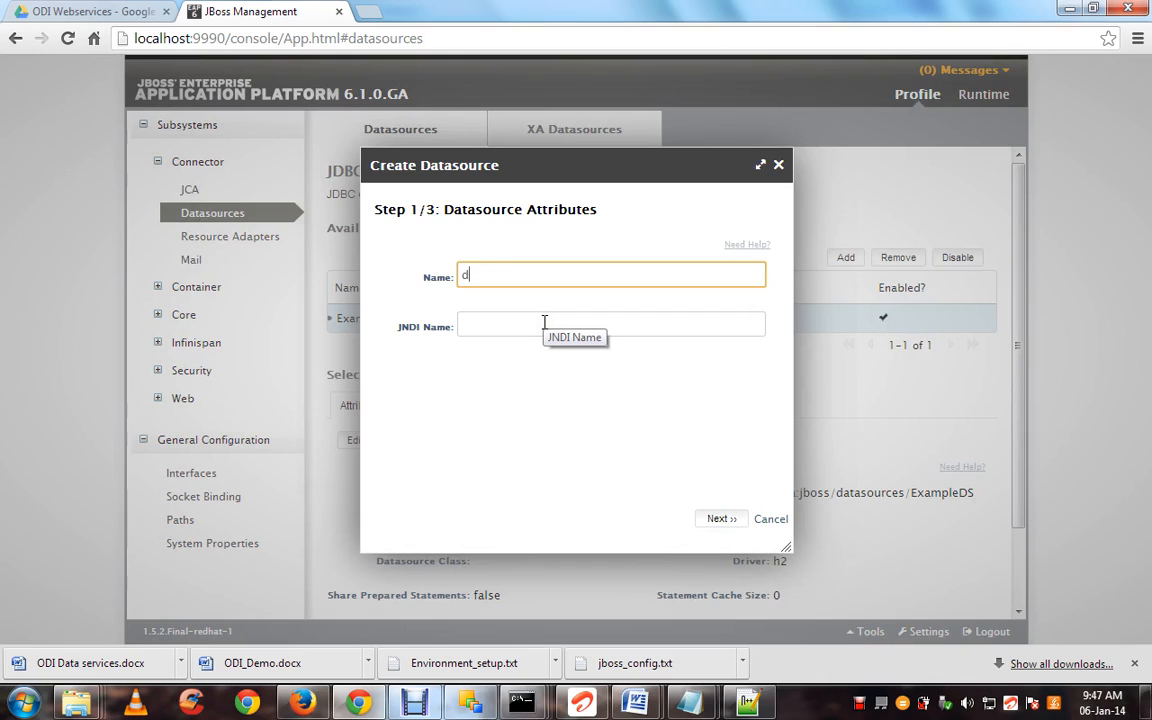
left_click(544, 322)
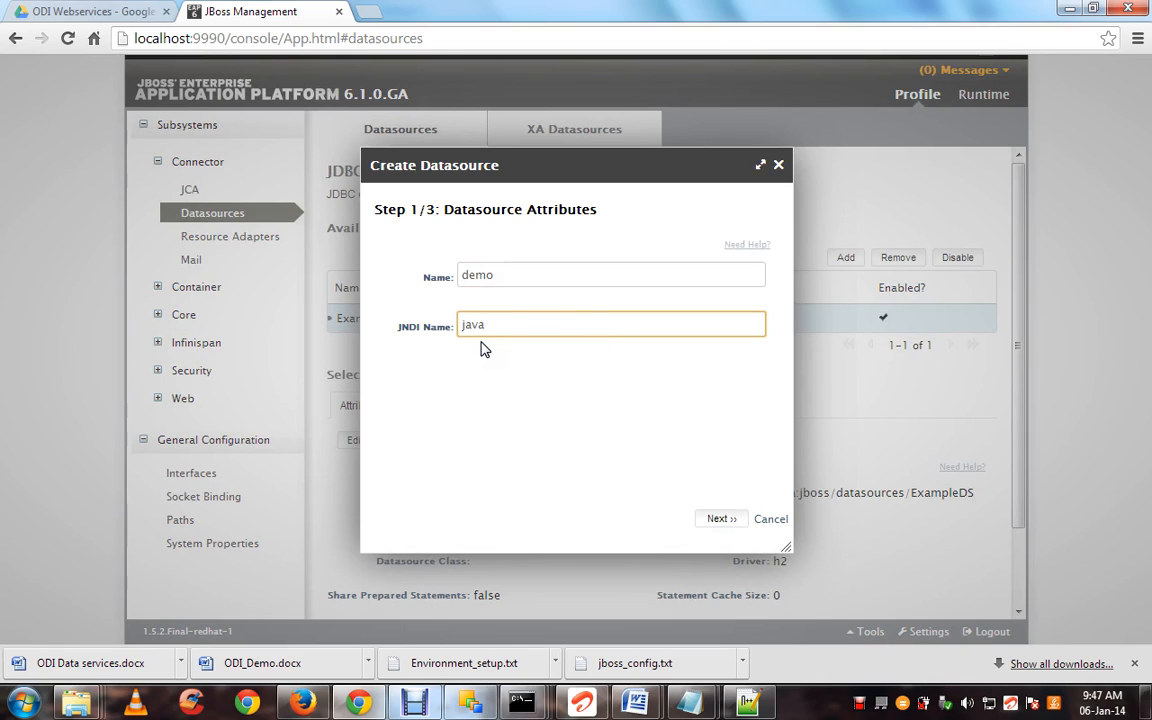
type("java:/oracle")
left_click(718, 519)
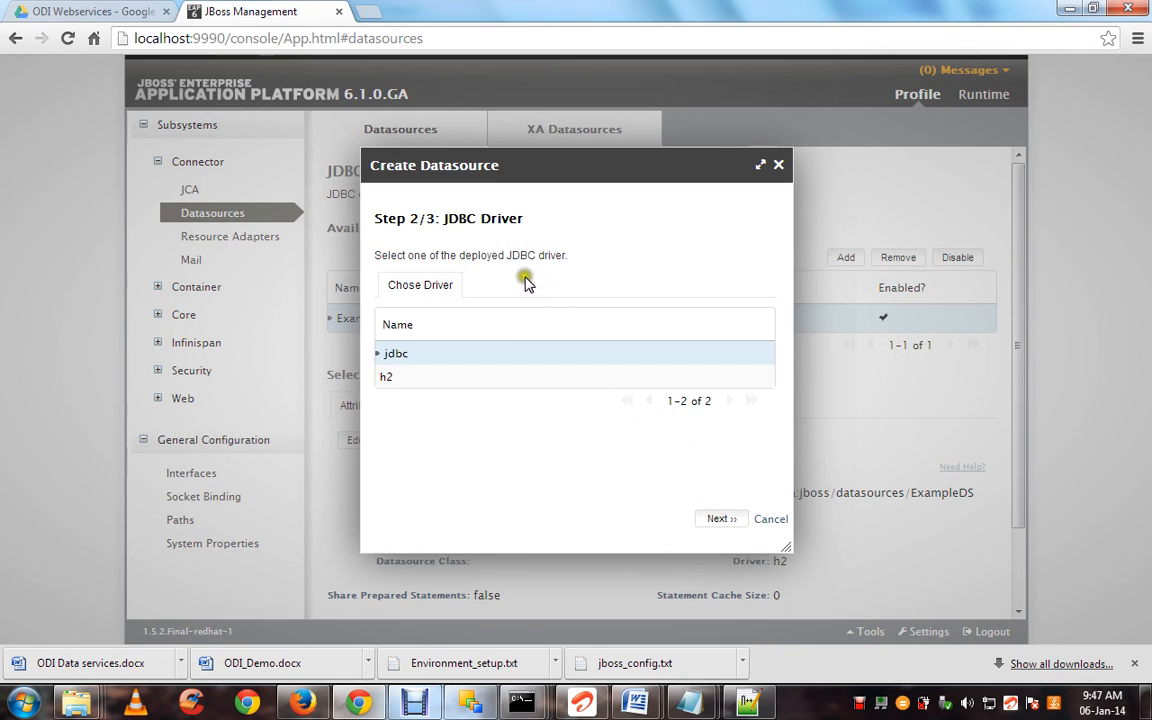
left_click(446, 356)
left_click(442, 375)
left_click(445, 357)
left_click(718, 518)
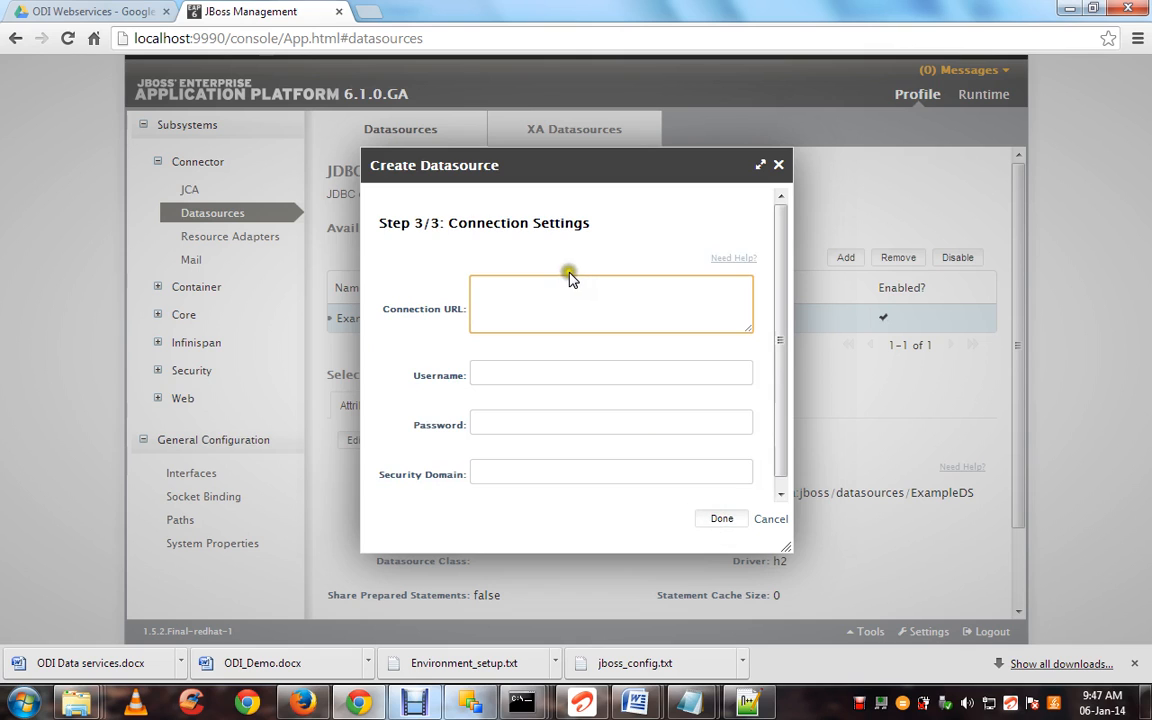
left_click(479, 704)
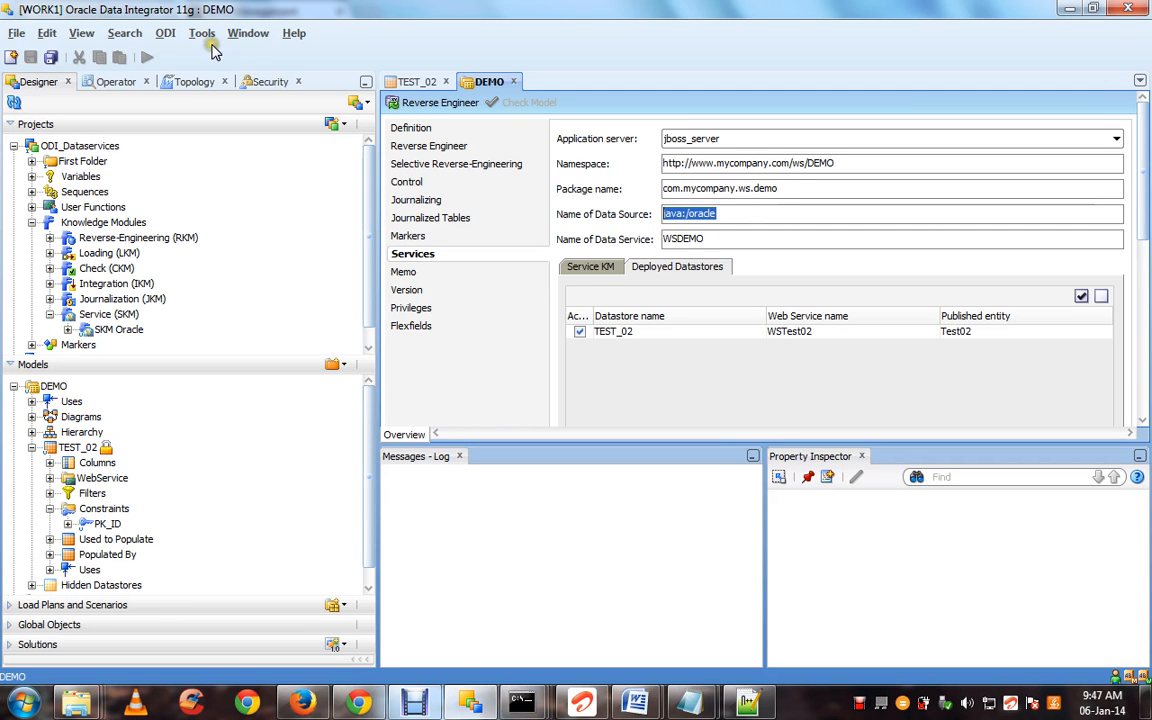
left_click(165, 35)
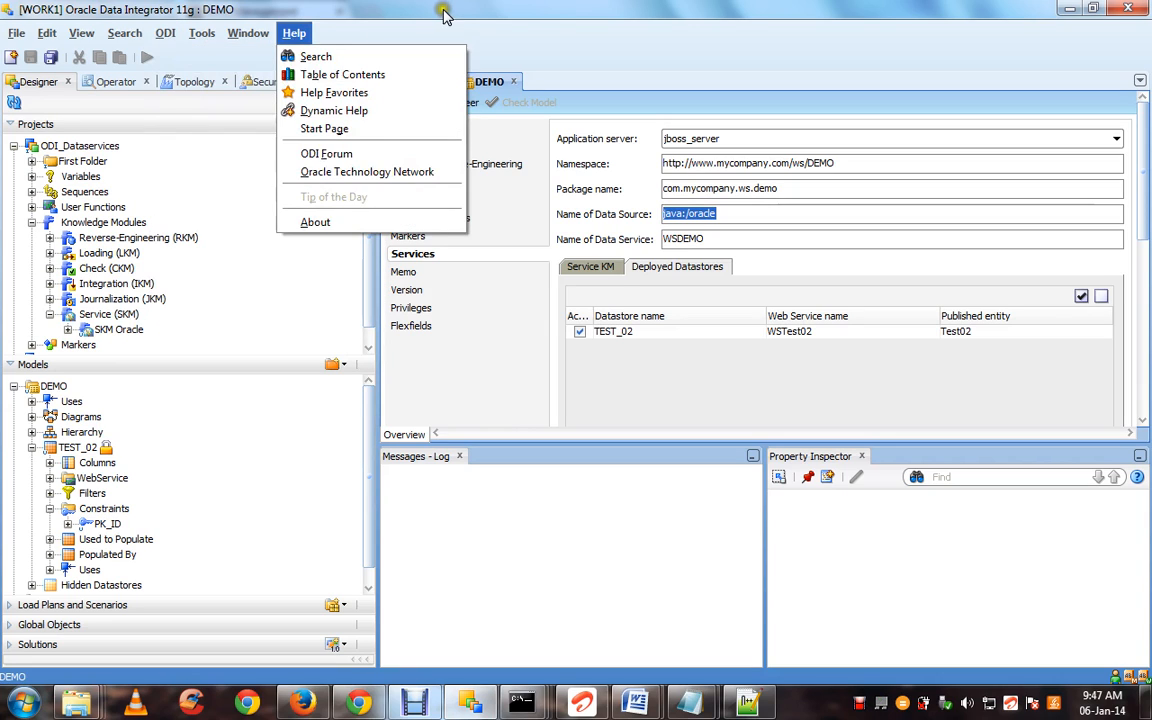
left_click(527, 31)
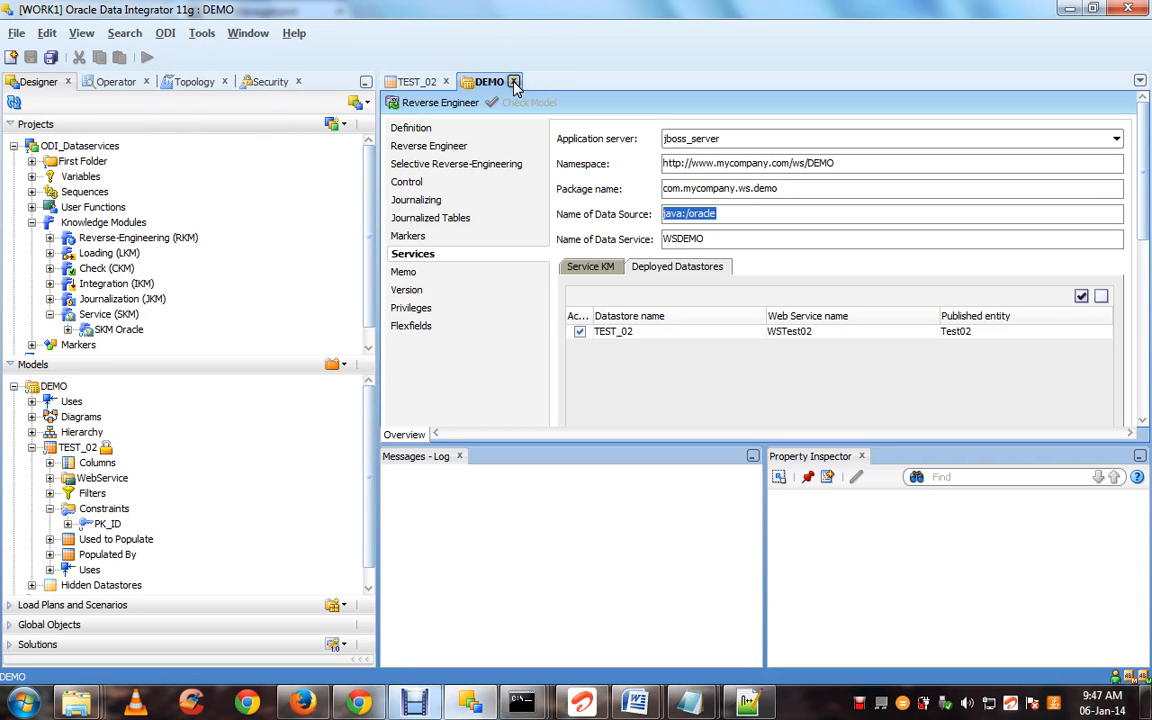
left_click(420, 84)
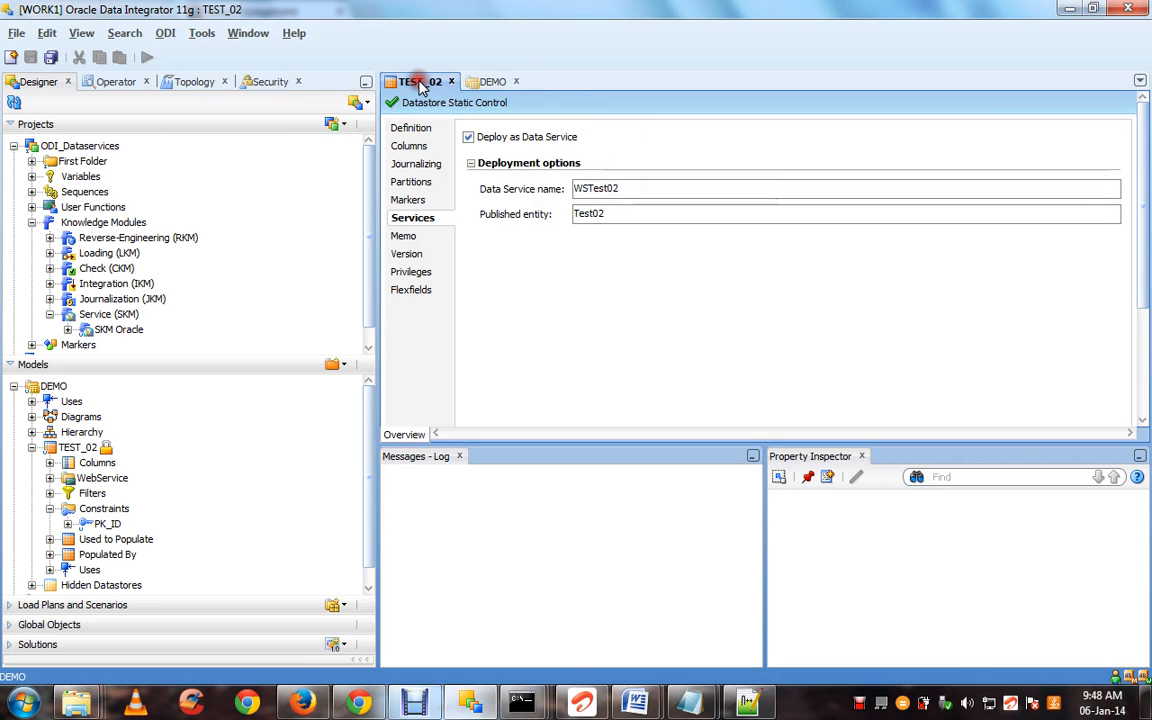
left_click(190, 83)
left_click(90, 223)
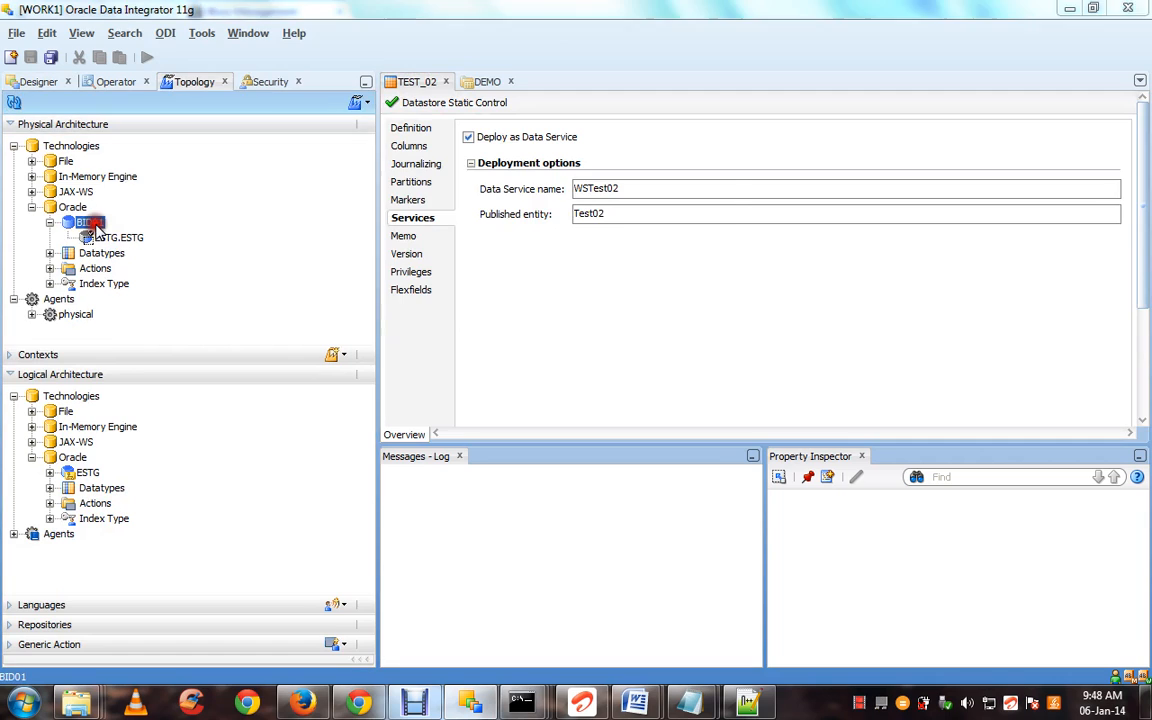
double_click(93, 224)
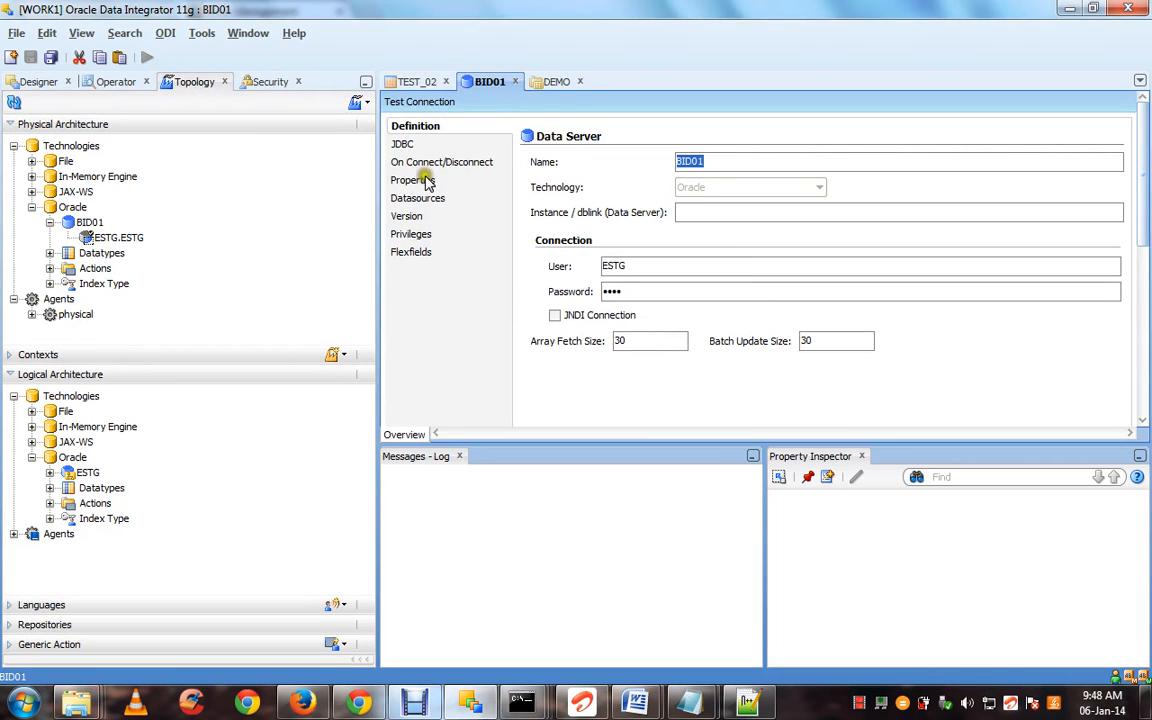
left_click(402, 144)
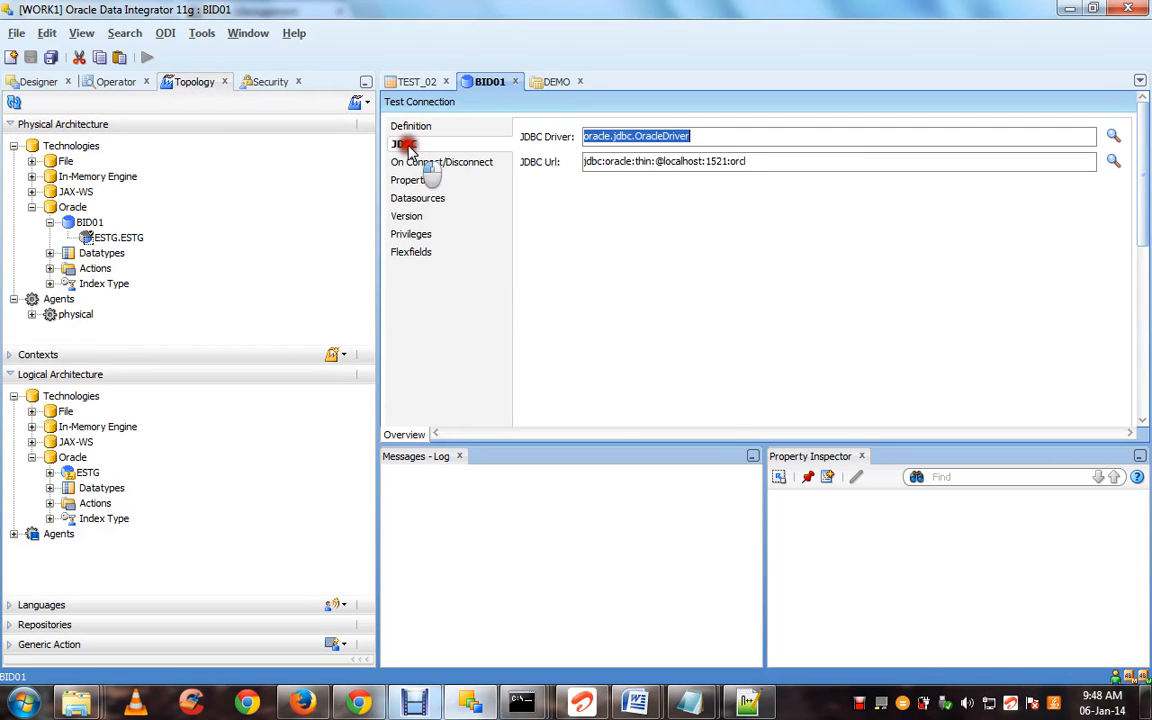
left_click(768, 158)
triple_click(768, 158)
key("ctrl+c")
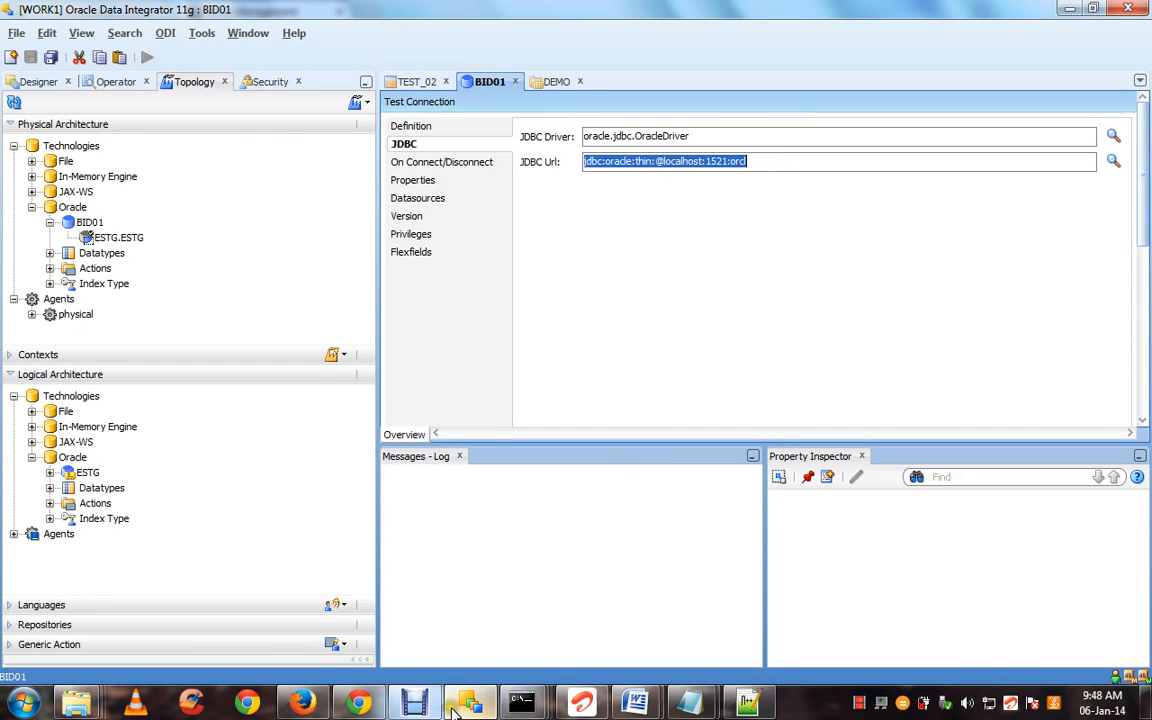
left_click(357, 705)
left_click(476, 277)
Fill in the Oracle connection URL, the sys username and password, and finish the demo datasource
key("ctrl+v")
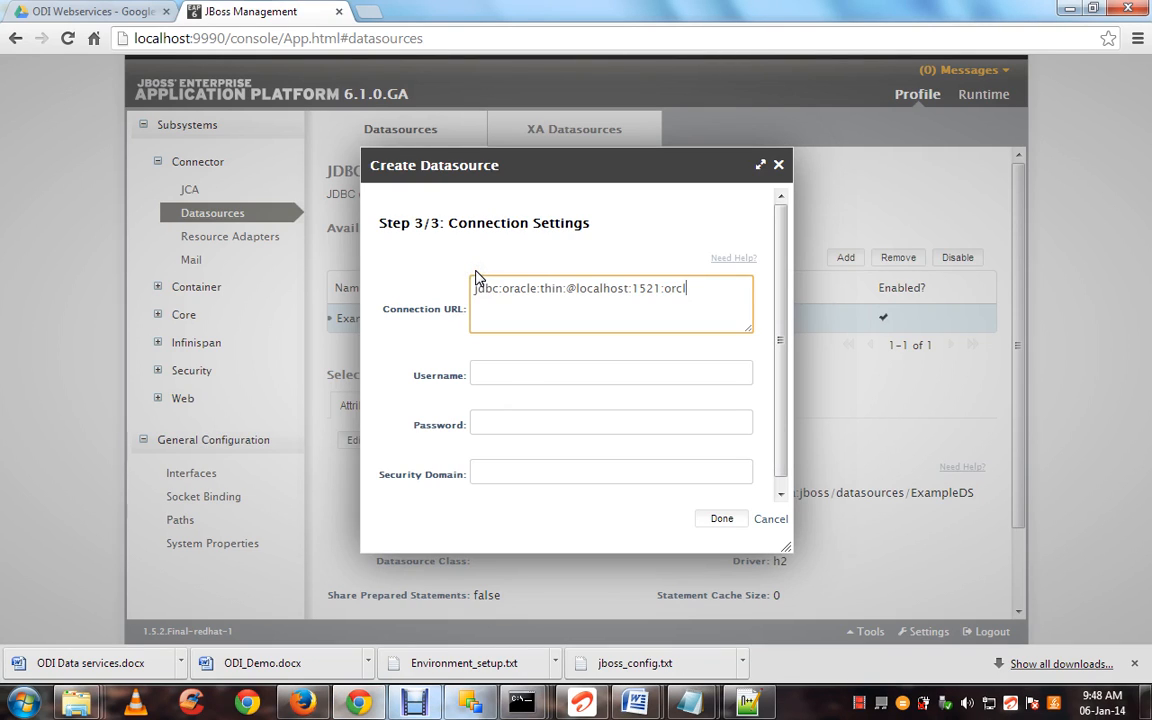
left_click(502, 373)
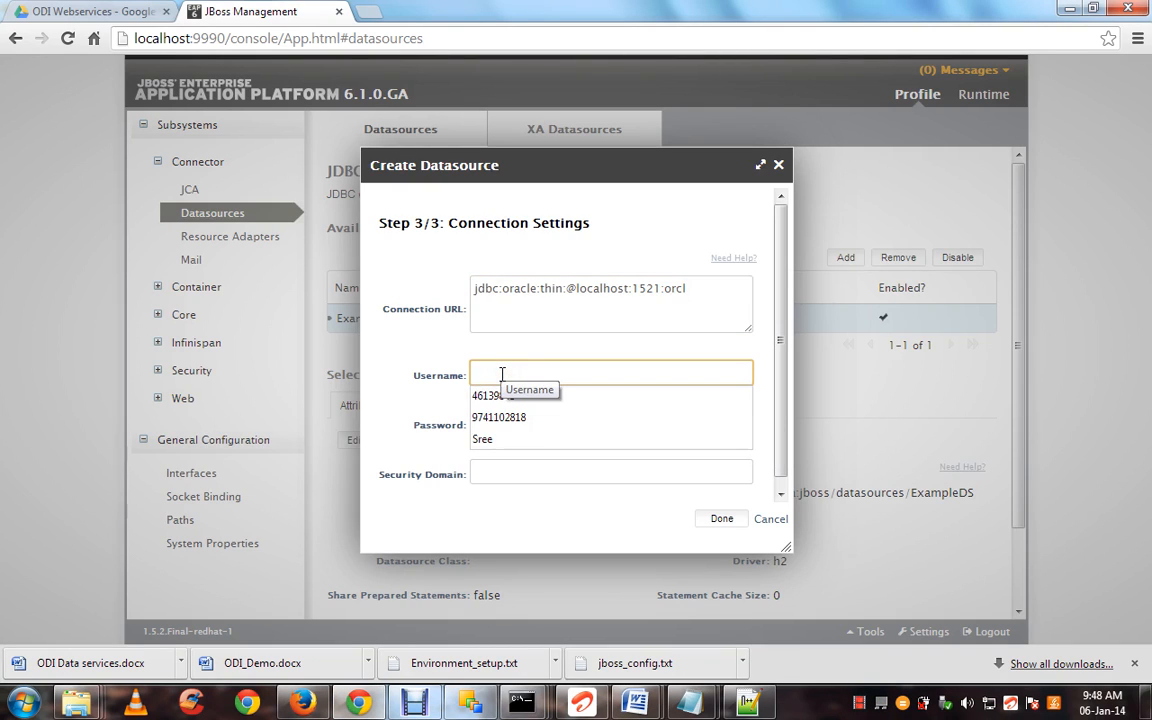
type("system")
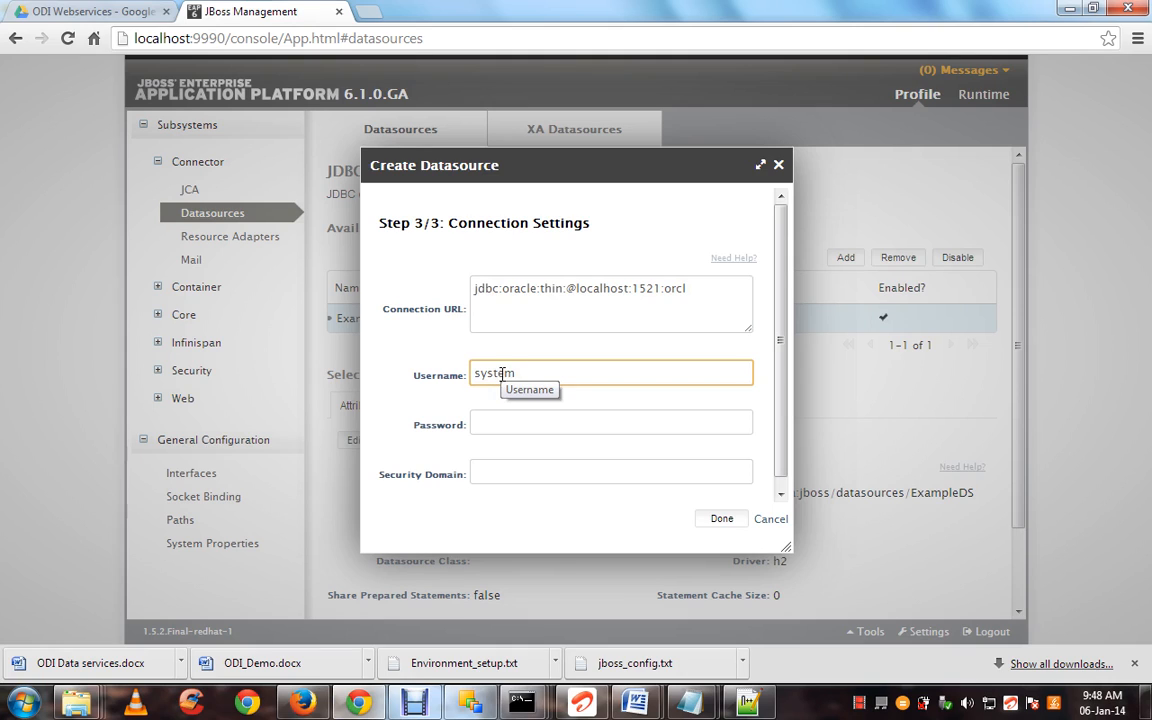
left_click(503, 420)
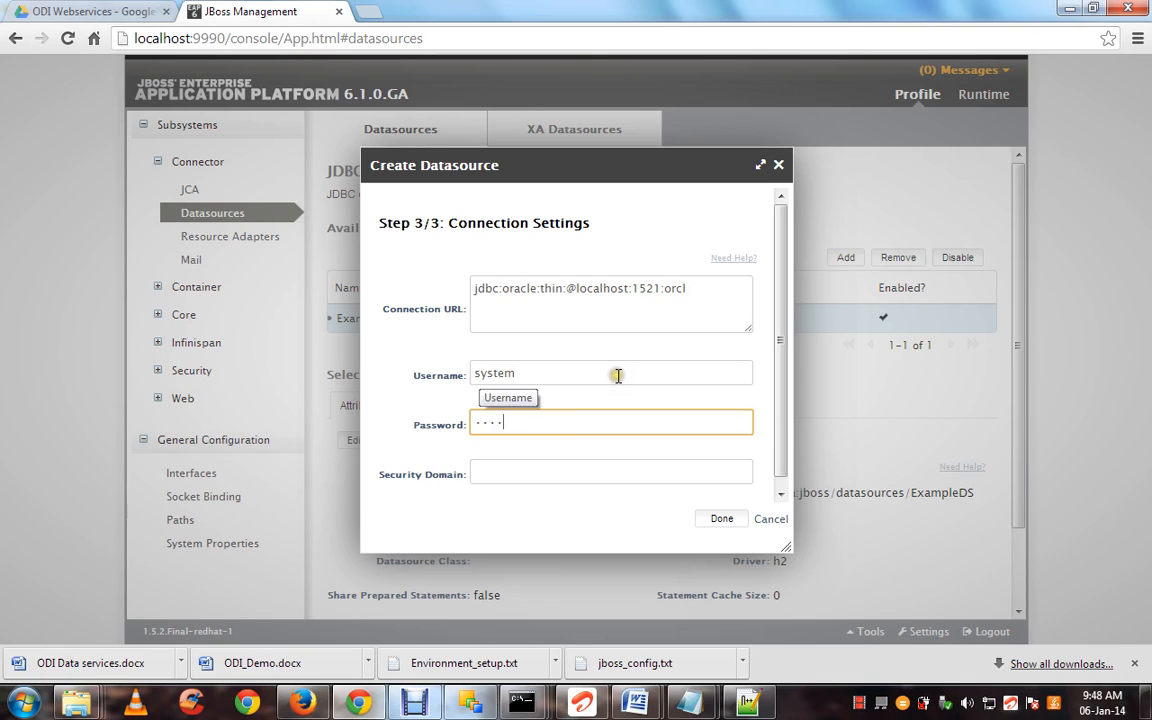
left_click(719, 519)
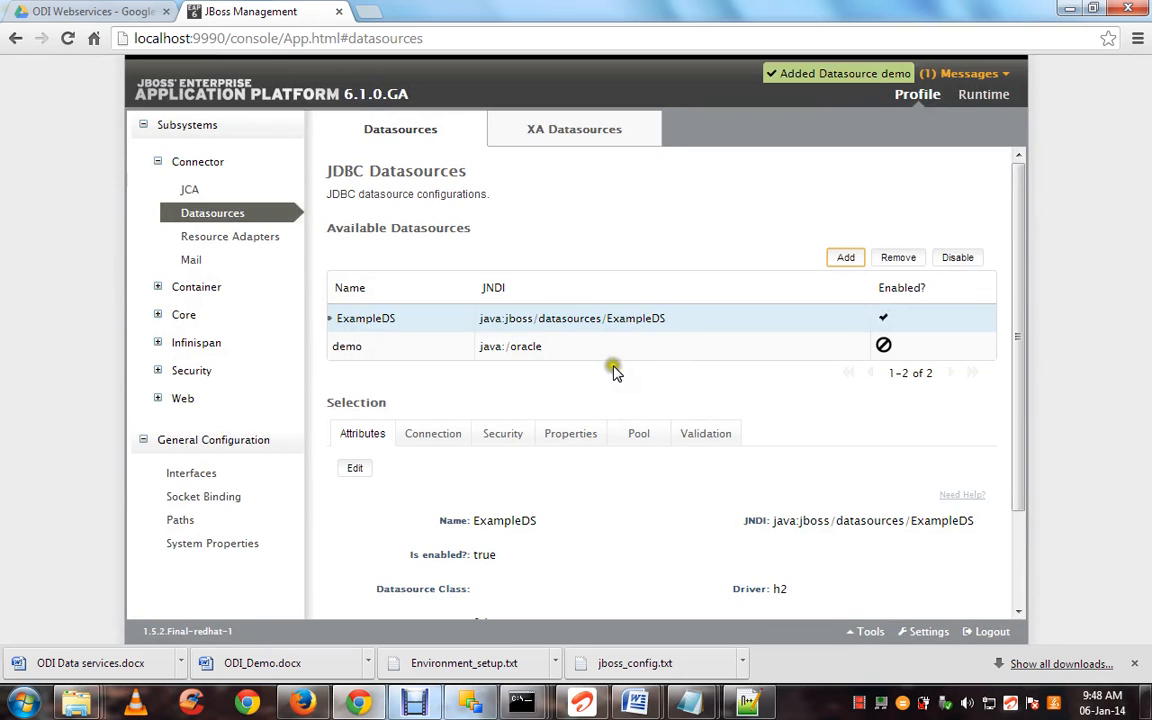
Enable the demo datasource and run a successful Test Connection
left_click(681, 347)
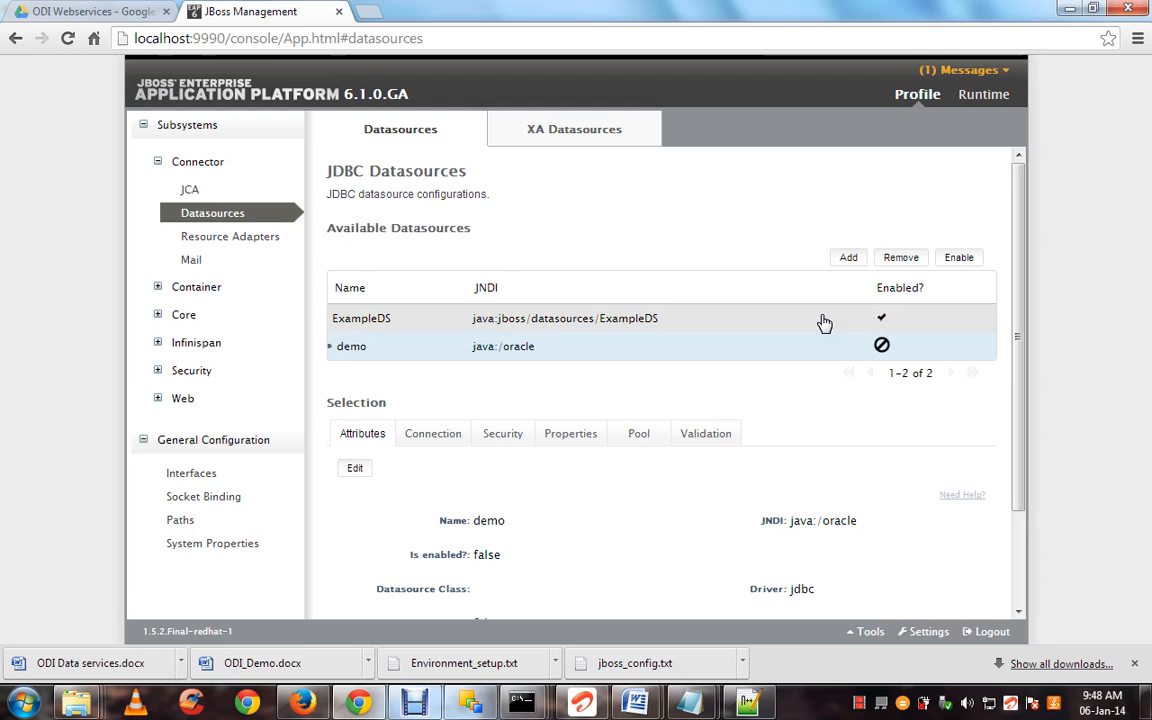
left_click(955, 259)
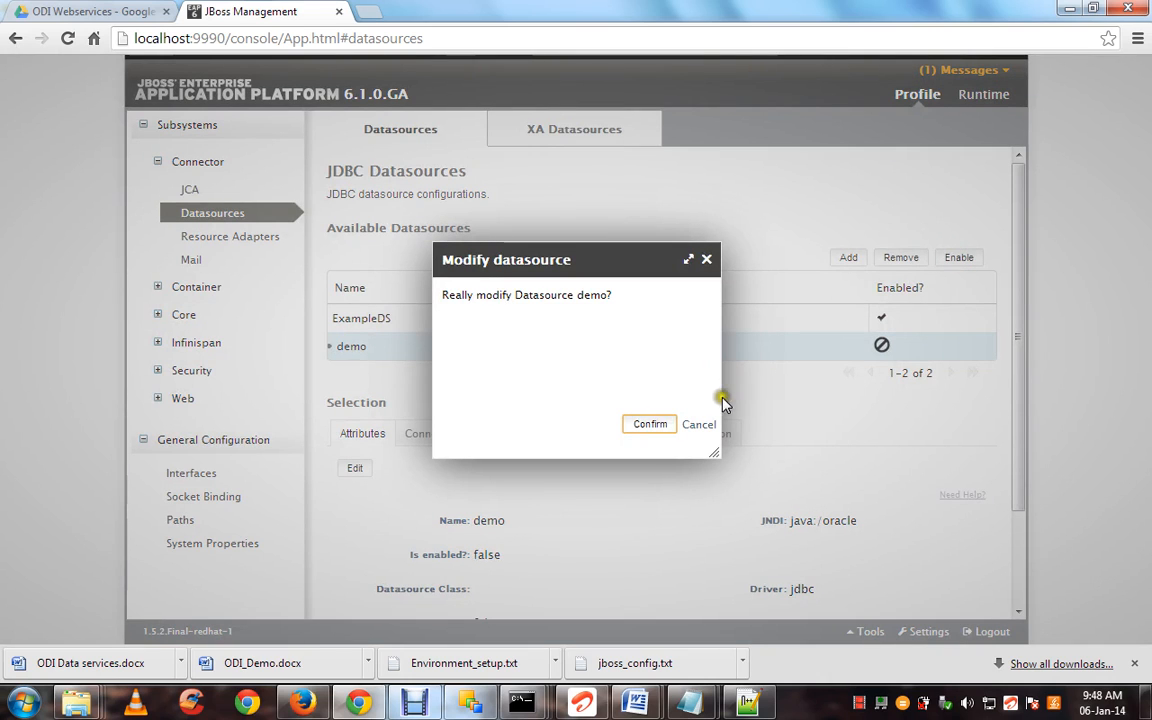
left_click(697, 425)
left_click(445, 433)
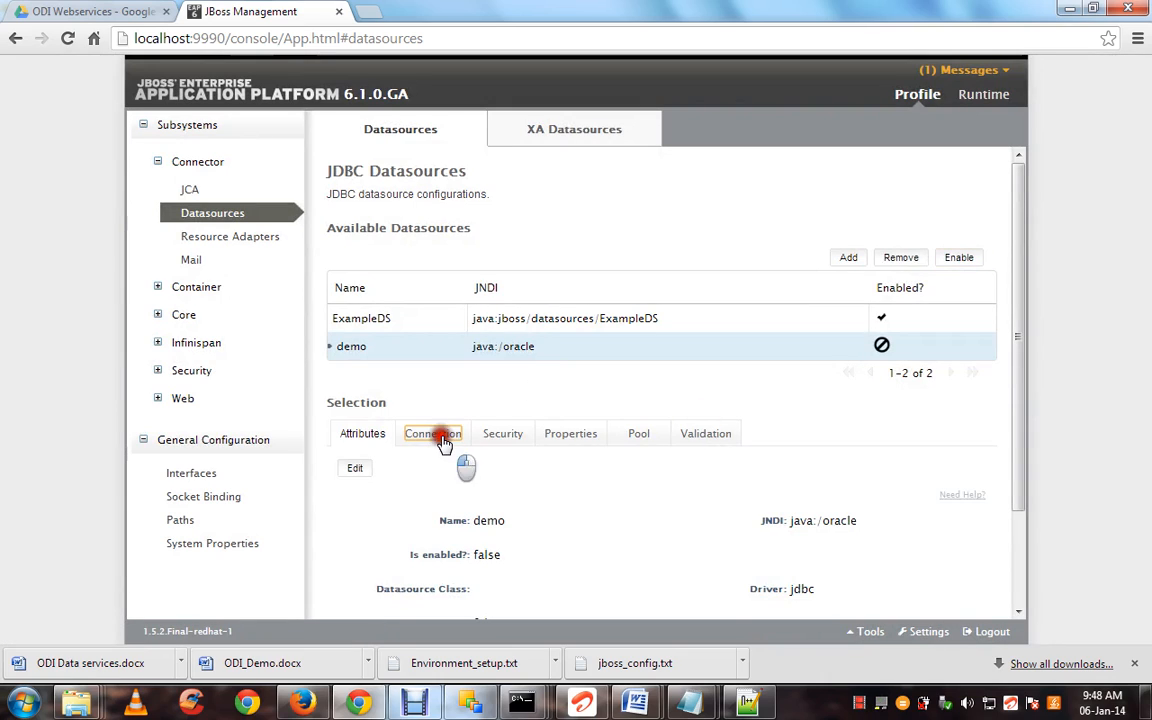
left_click(936, 482)
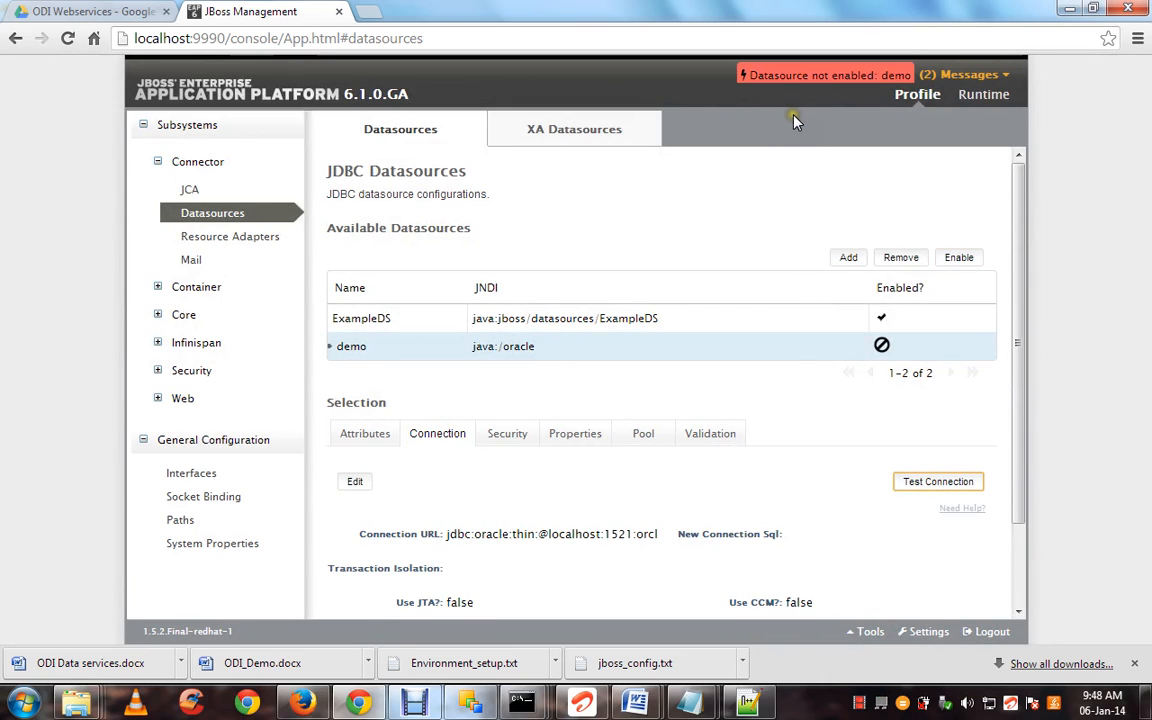
left_click(958, 257)
left_click(809, 347)
left_click(958, 257)
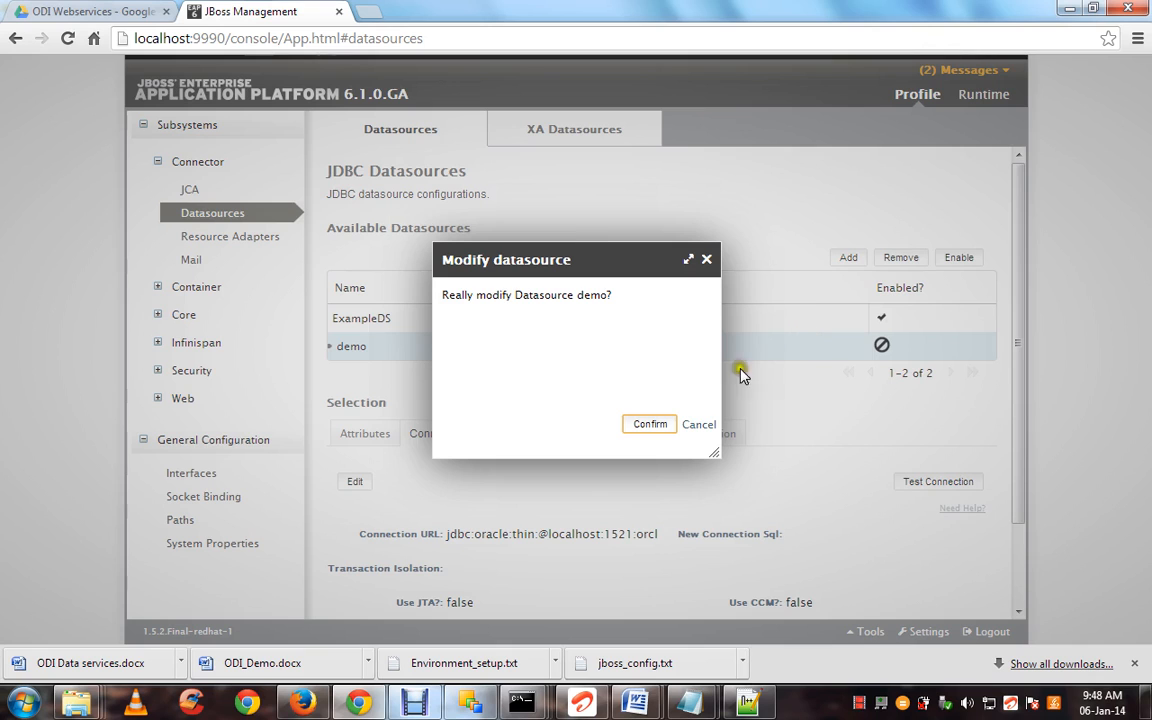
left_click(652, 425)
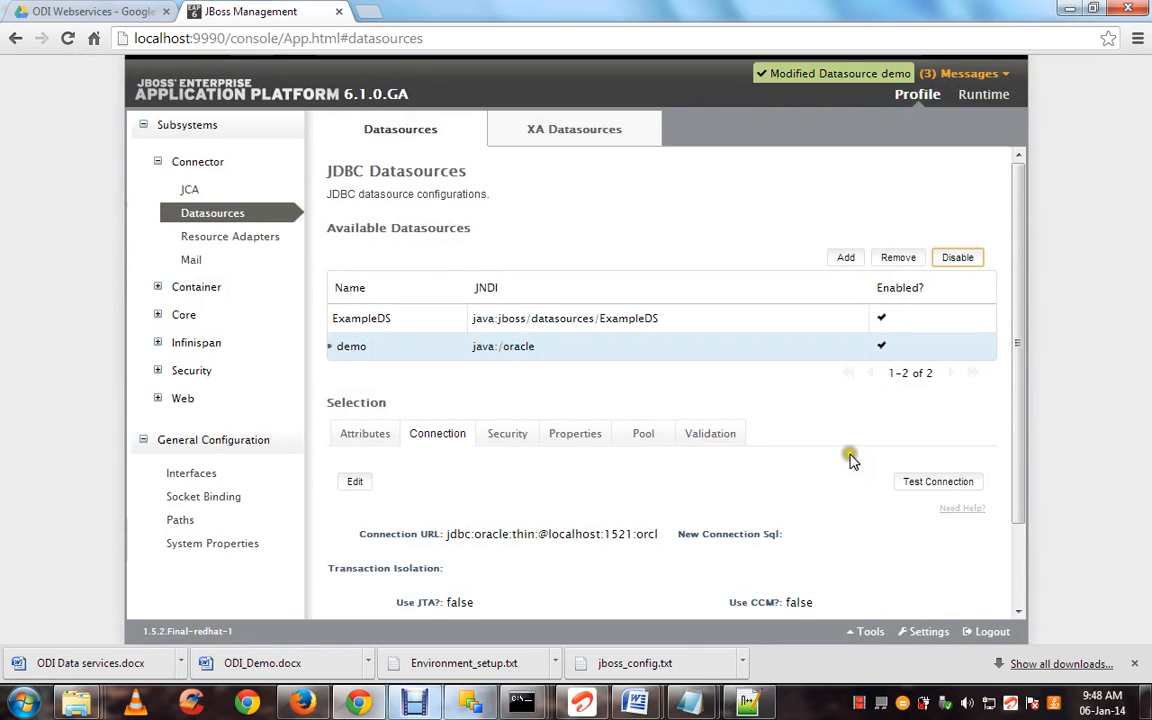
left_click(913, 484)
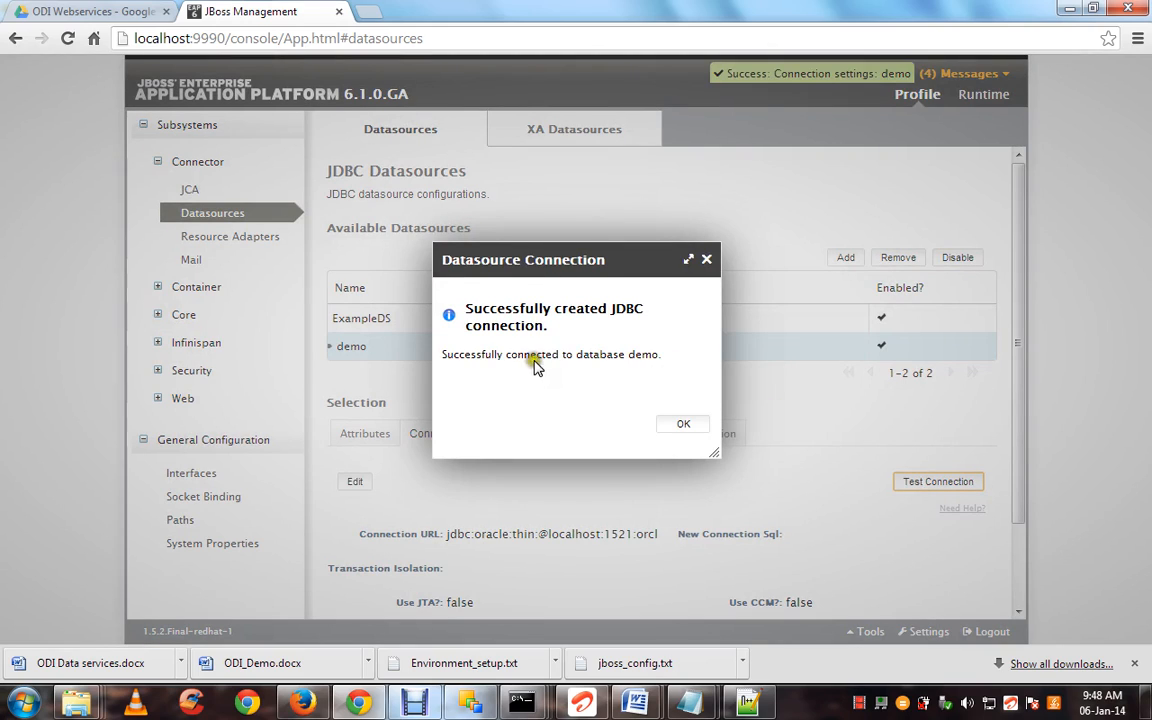
left_click(683, 429)
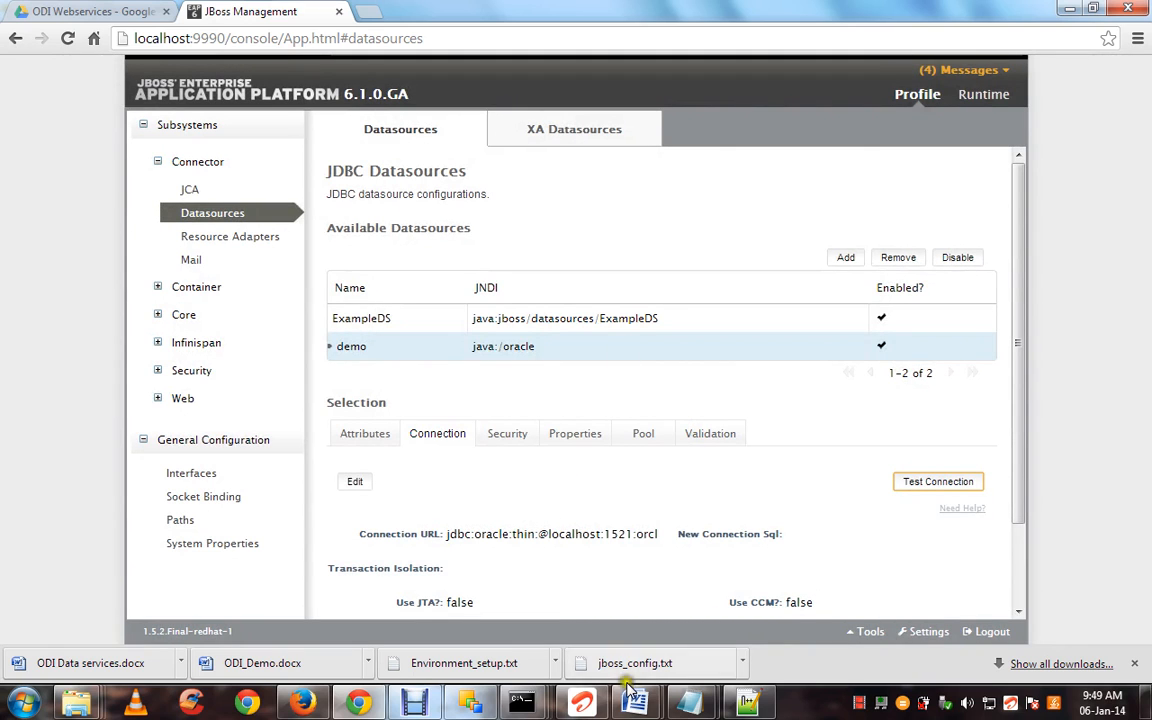
mouse_move(638, 693)
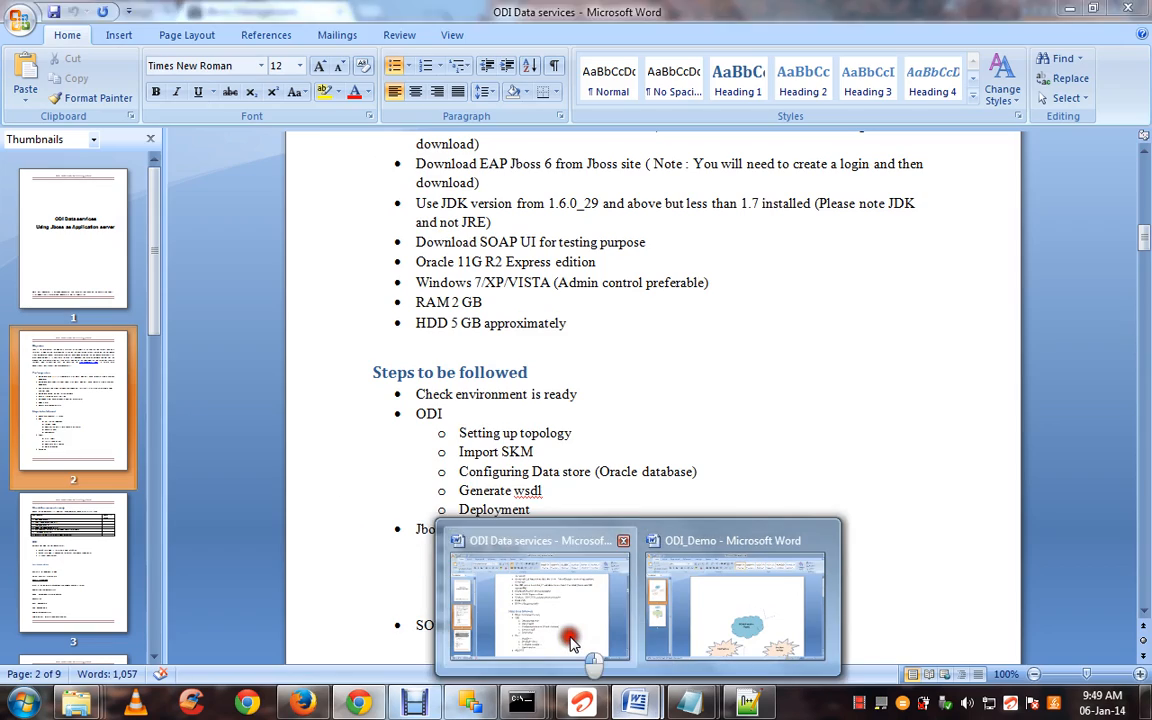
left_click(534, 566)
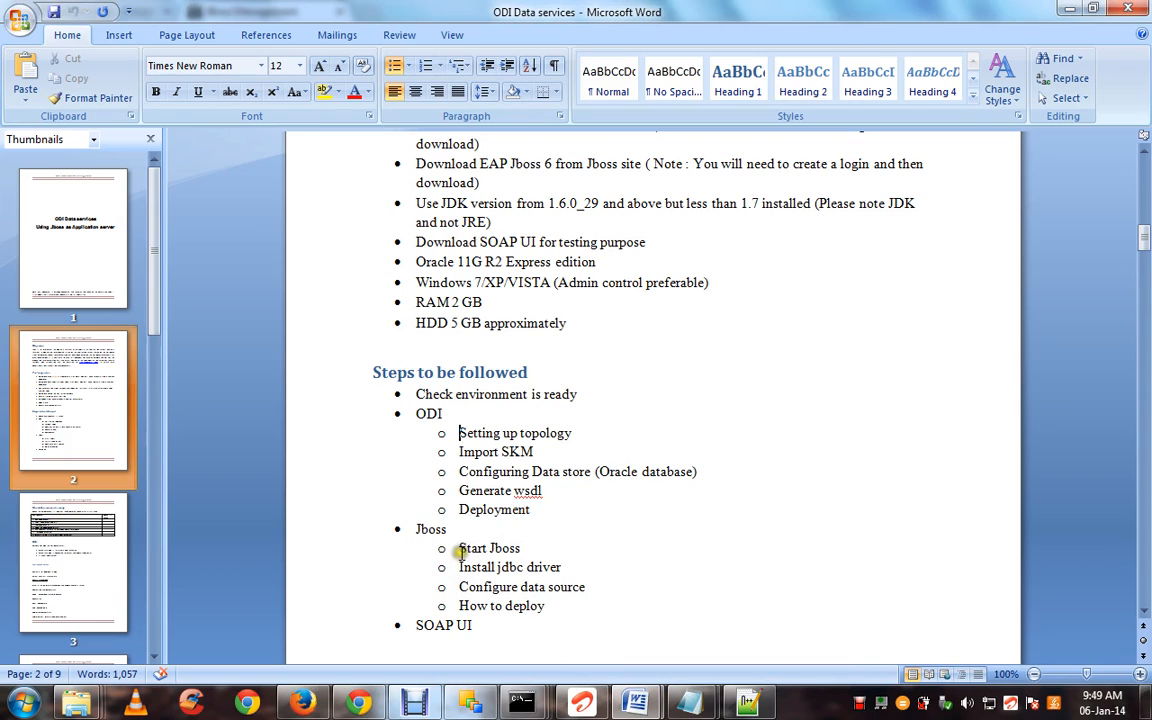
left_click_drag(459, 566, 595, 594)
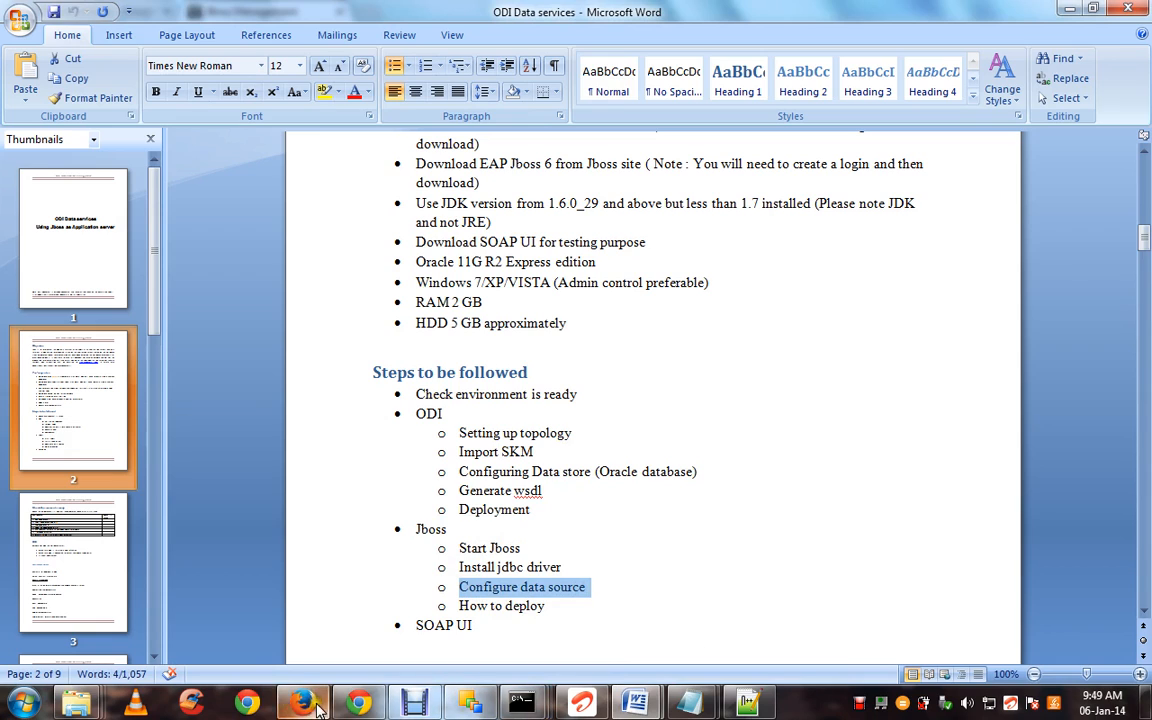
left_click(352, 704)
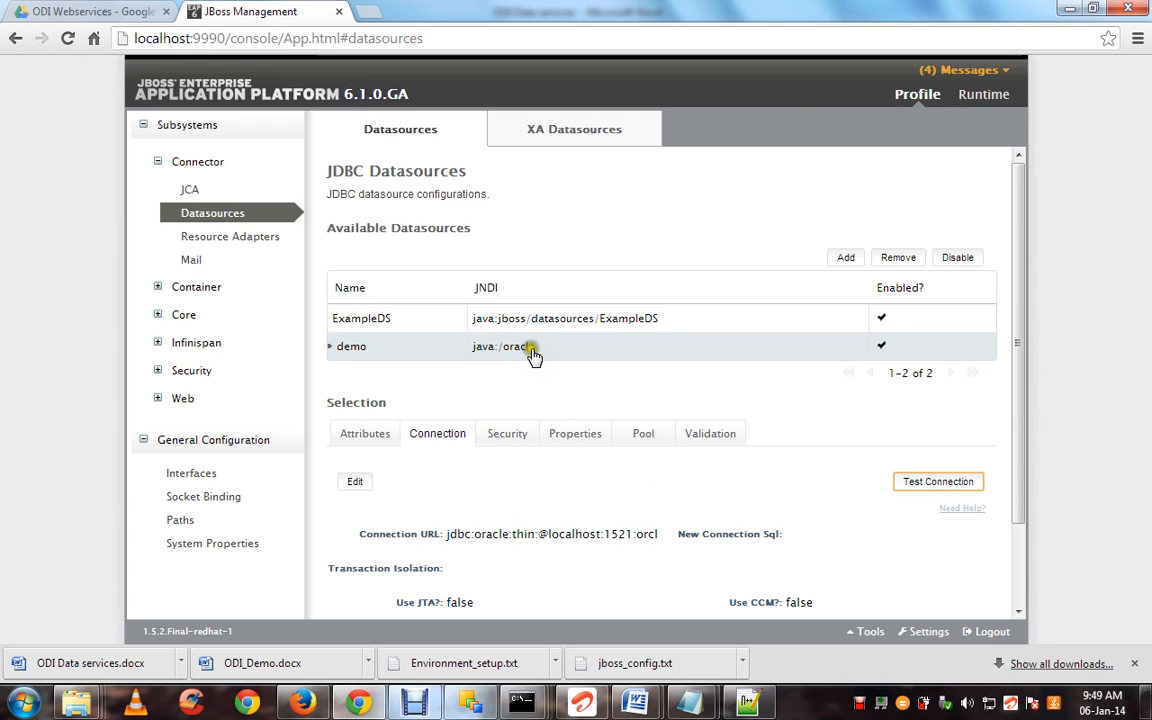
left_click(405, 343)
mouse_move(633, 703)
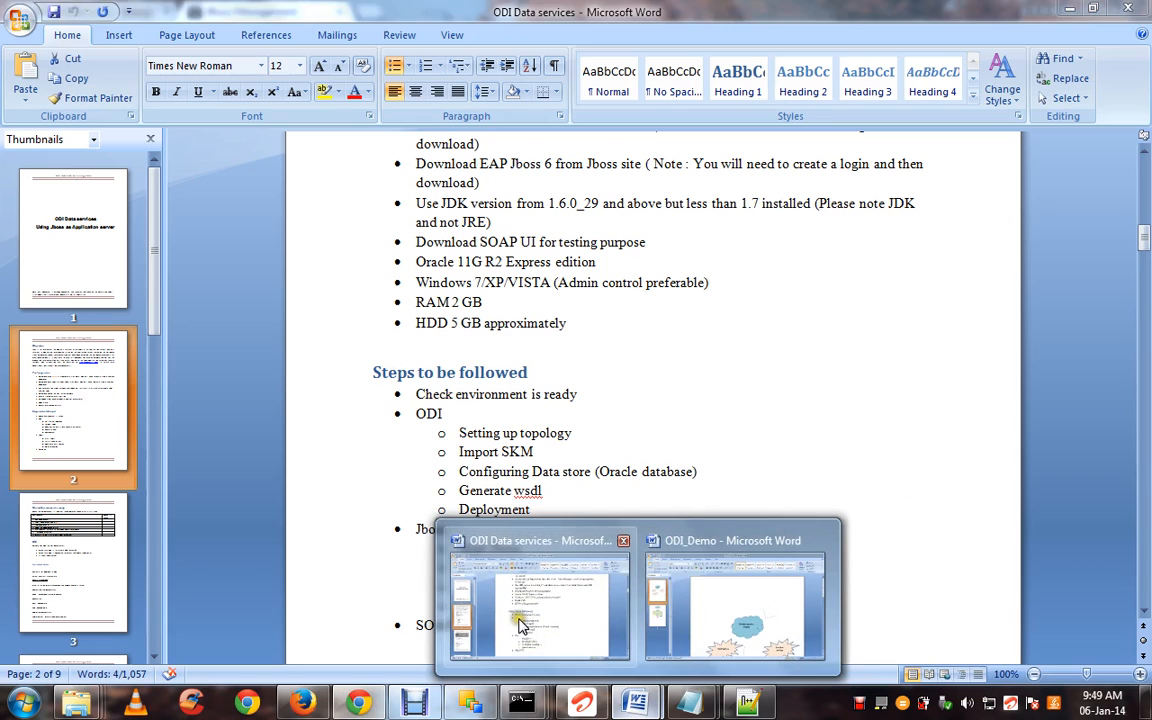
left_click(520, 625)
left_click_drag(460, 606, 545, 606)
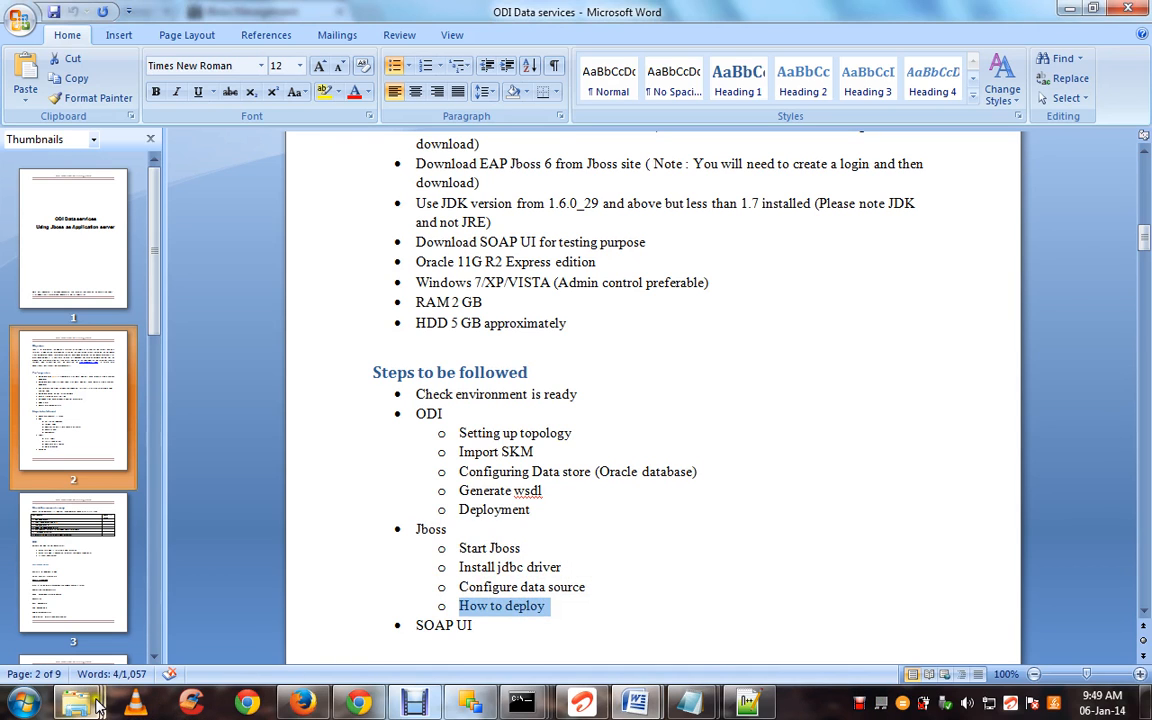
mouse_move(77, 703)
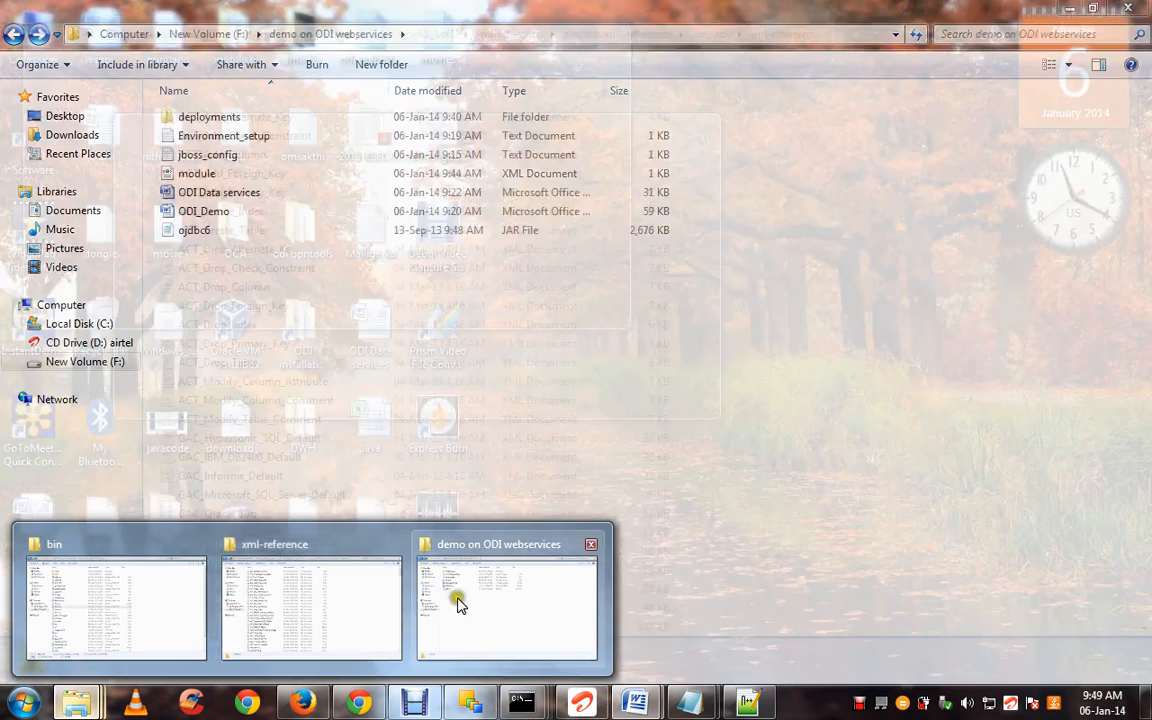
Copy DEMO.war from the demo on ODI webservices deployments folder
left_click(459, 603)
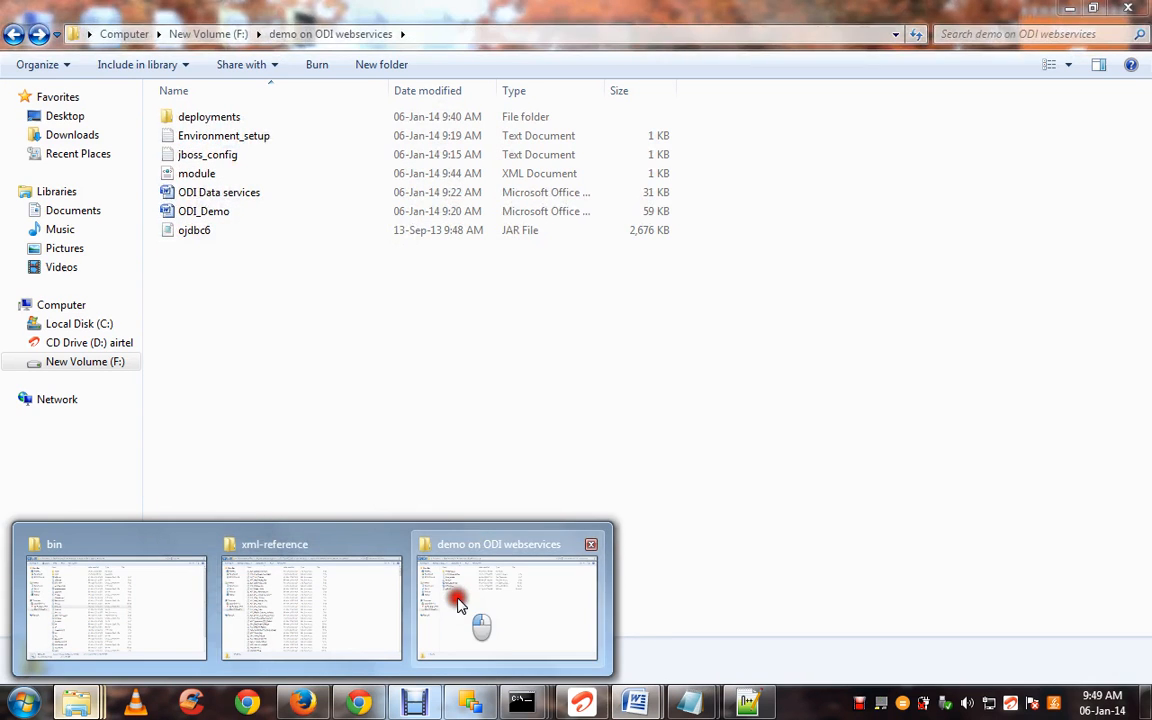
double_click(411, 120)
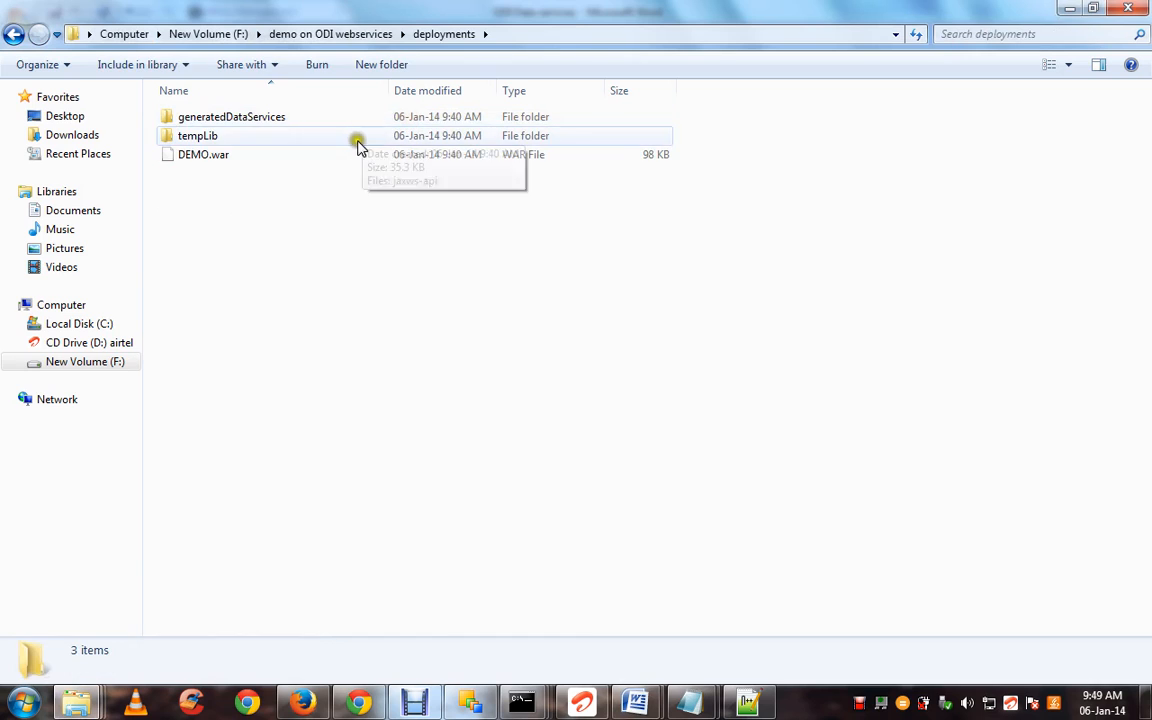
left_click(388, 221)
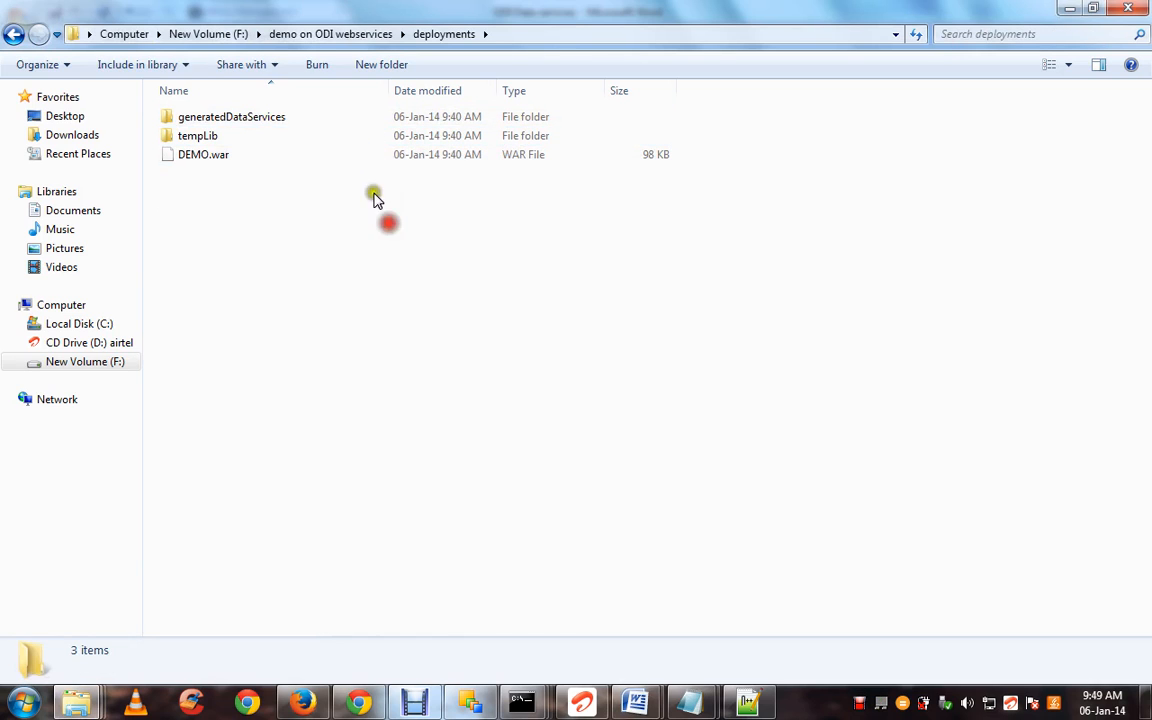
left_click(342, 157)
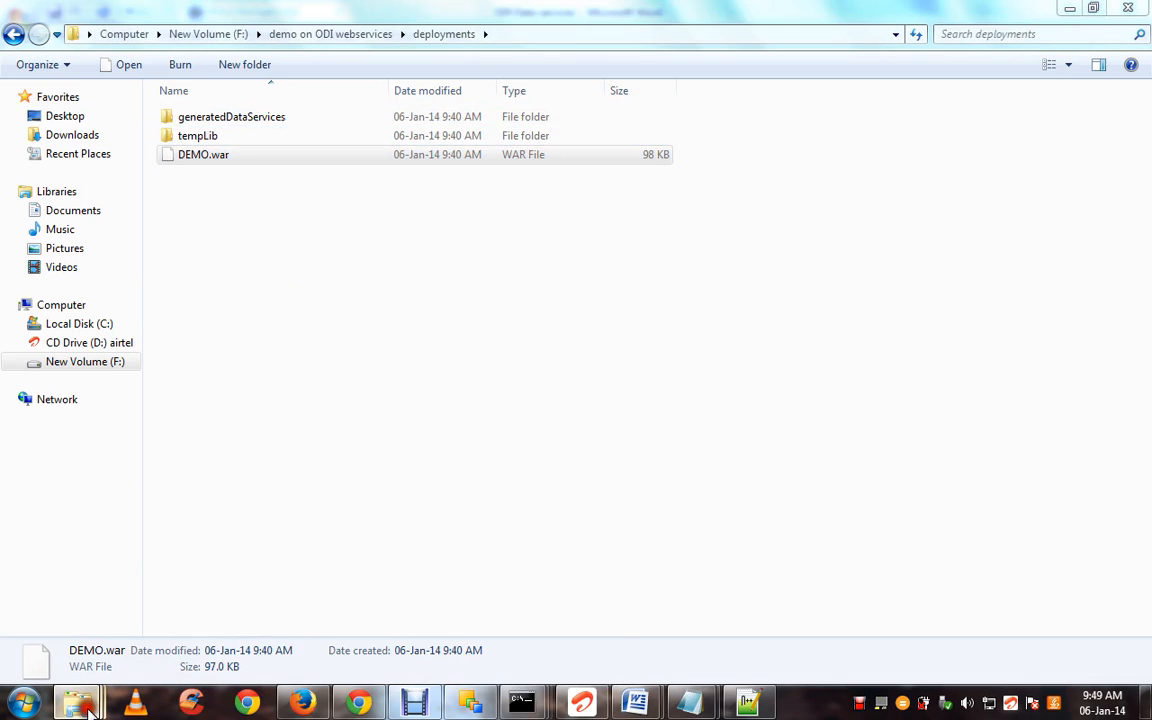
Paste DEMO.war into jboss-eap-6.1\standalone\deployments
mouse_move(76, 703)
left_click(128, 606)
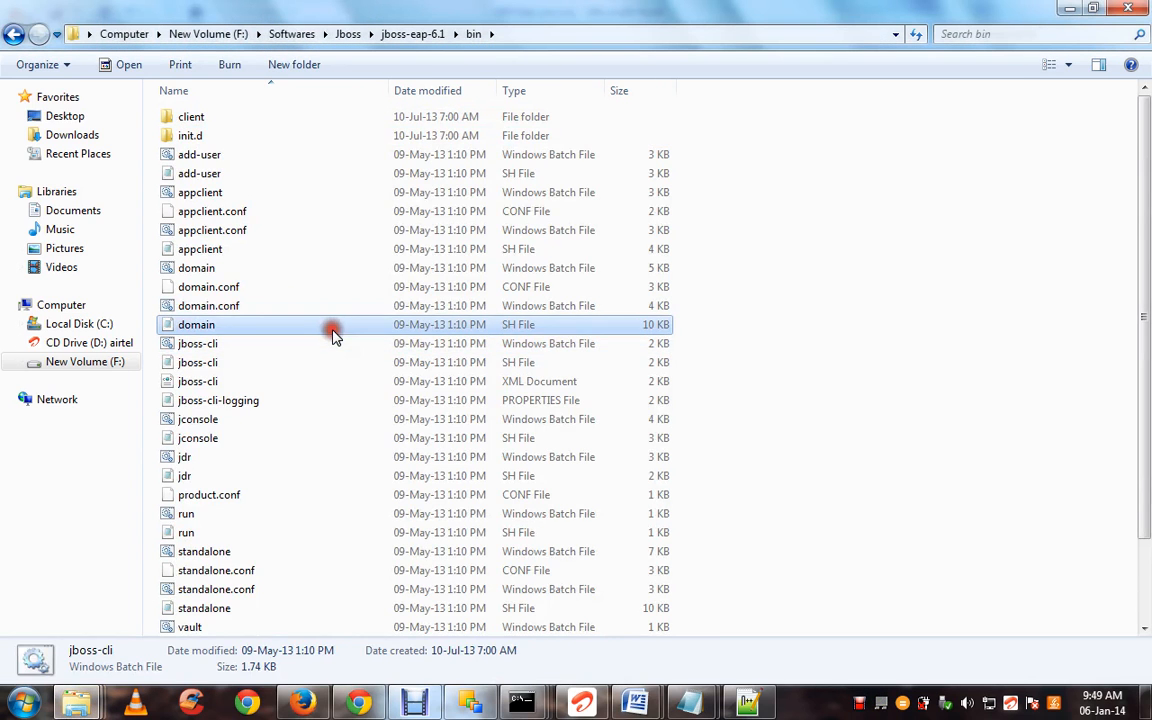
key("BackSpace")
key("BackSpace")
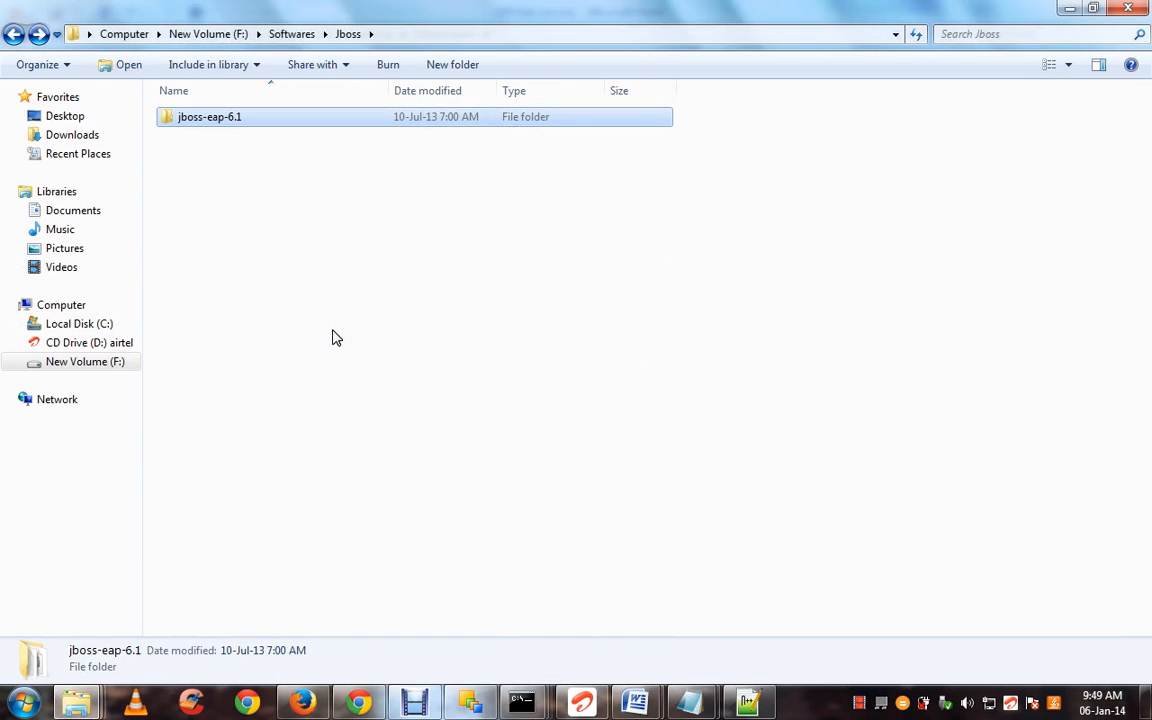
double_click(406, 117)
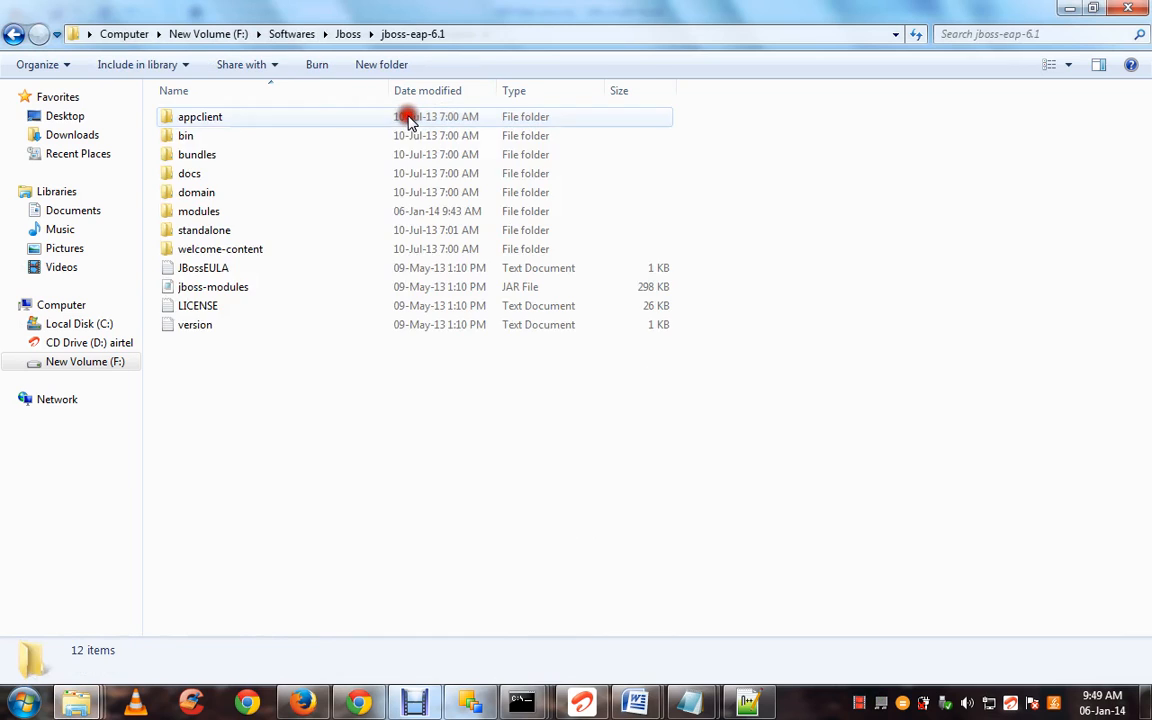
double_click(302, 233)
double_click(267, 157)
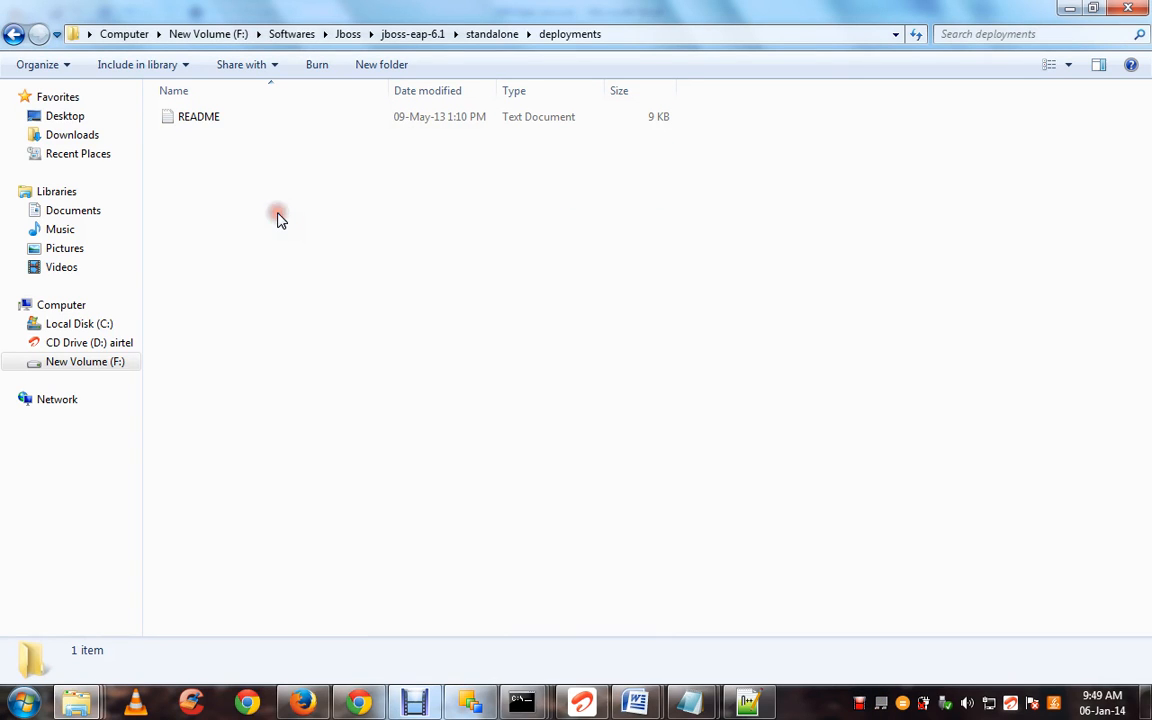
key("ctrl+v")
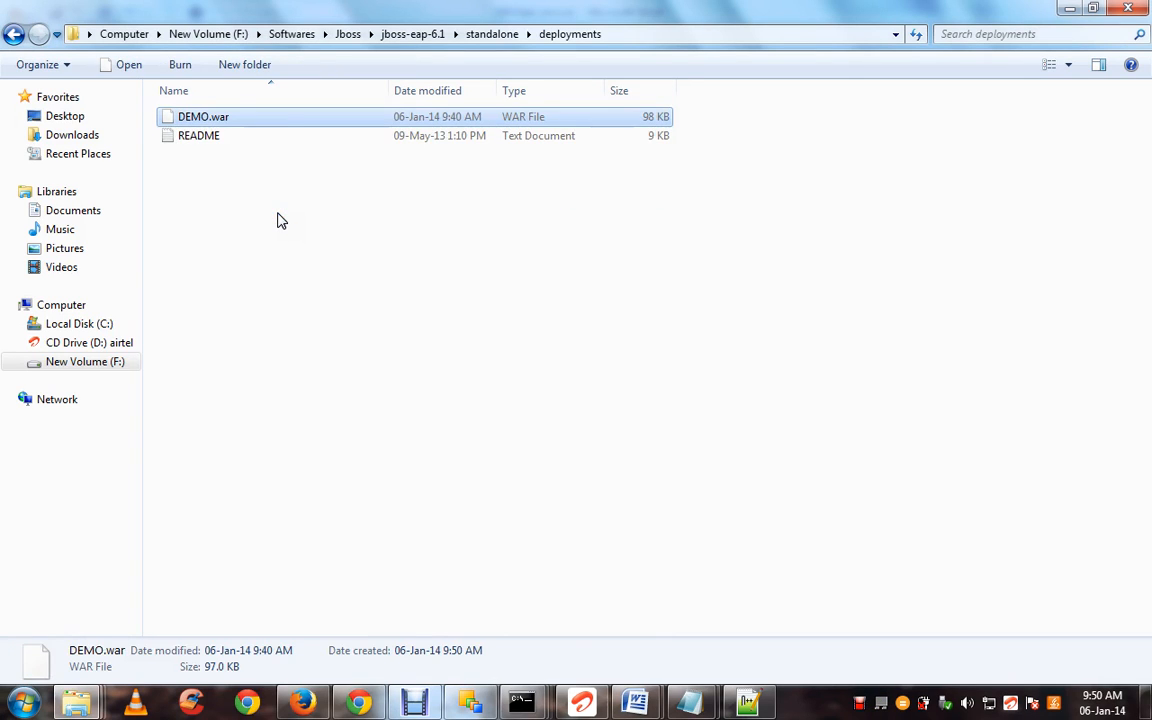
Refresh the deployments folder and confirm DEMO.war.deployed appeared
left_click(386, 246)
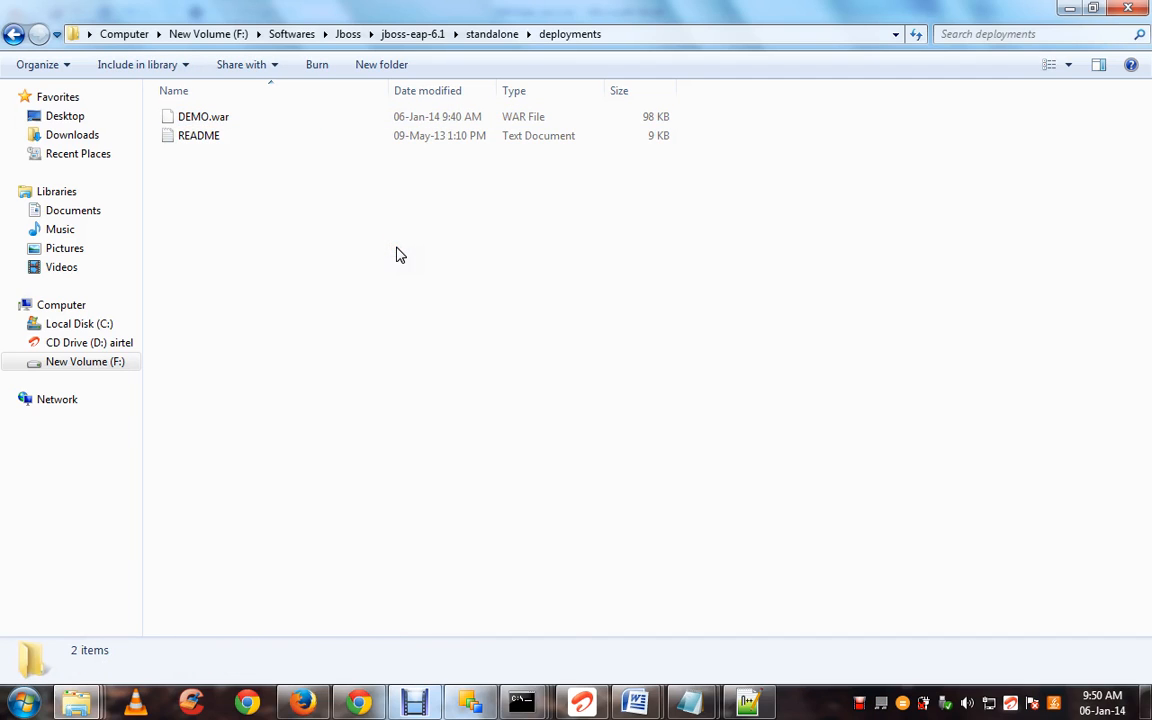
right_click(303, 212)
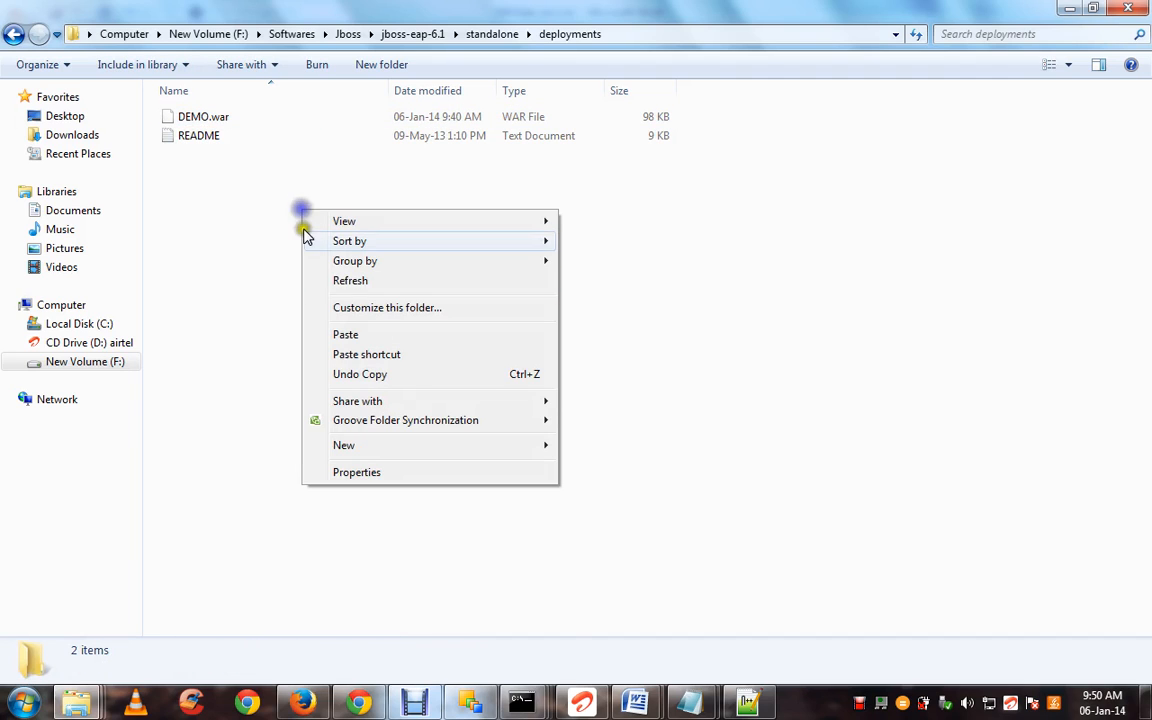
left_click(257, 256)
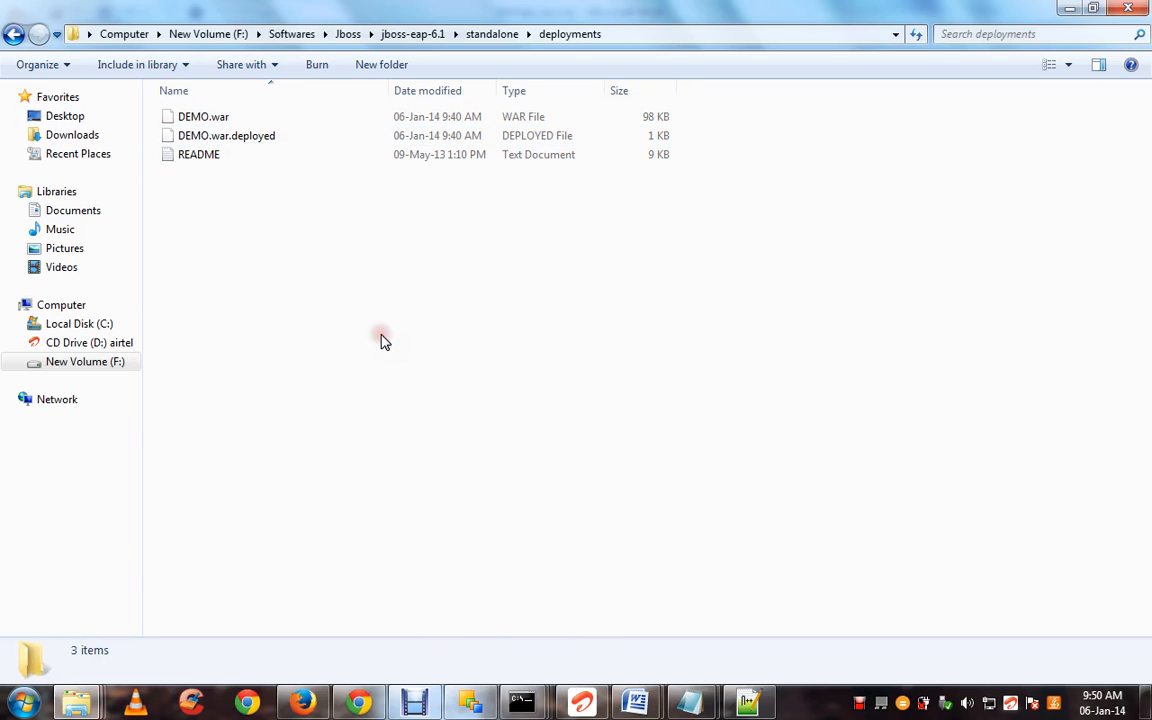
left_click(290, 136)
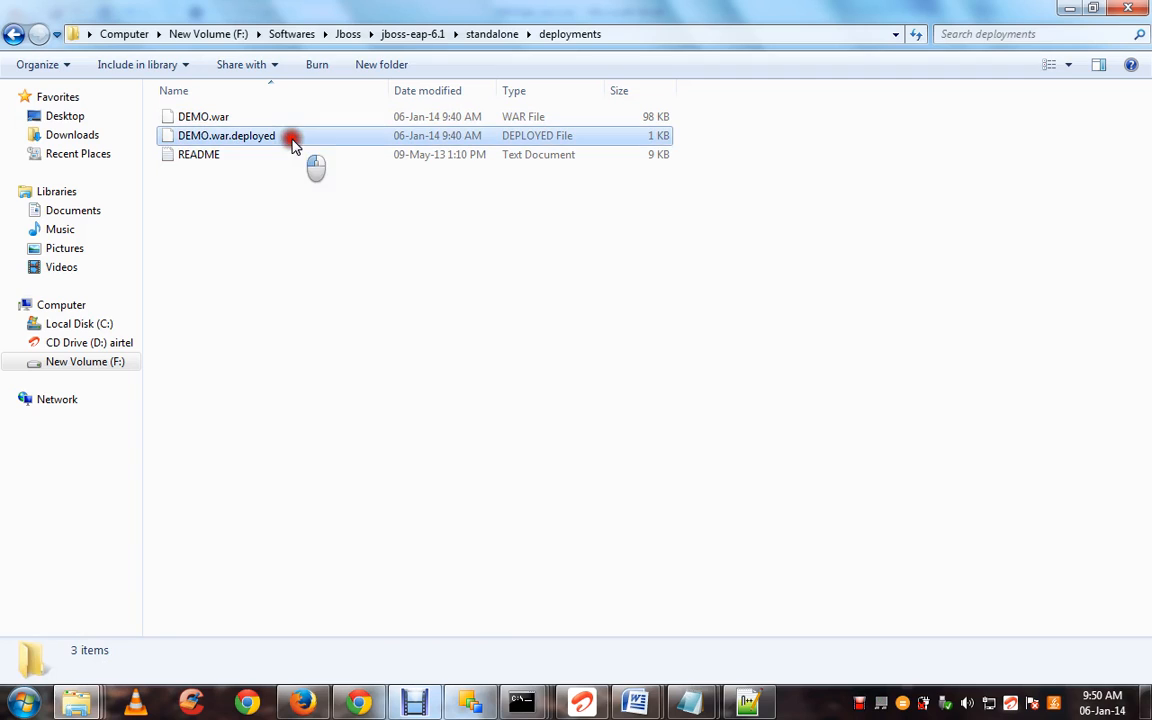
left_click(380, 272)
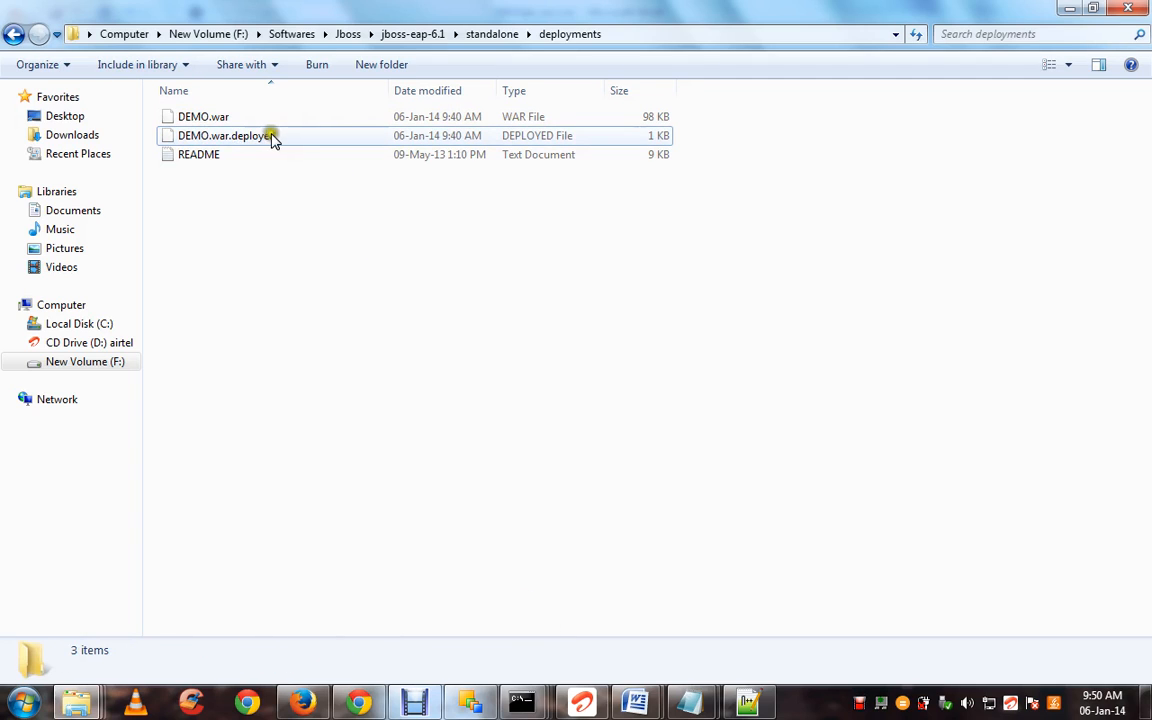
left_click(305, 705)
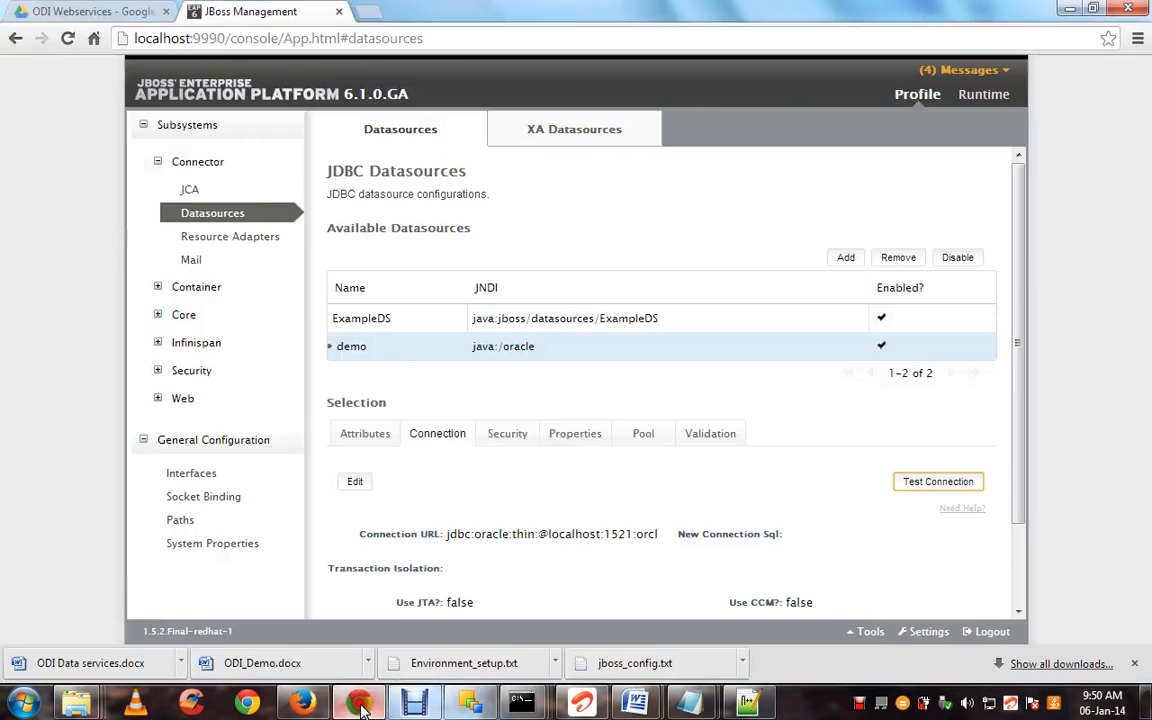
left_click(386, 10)
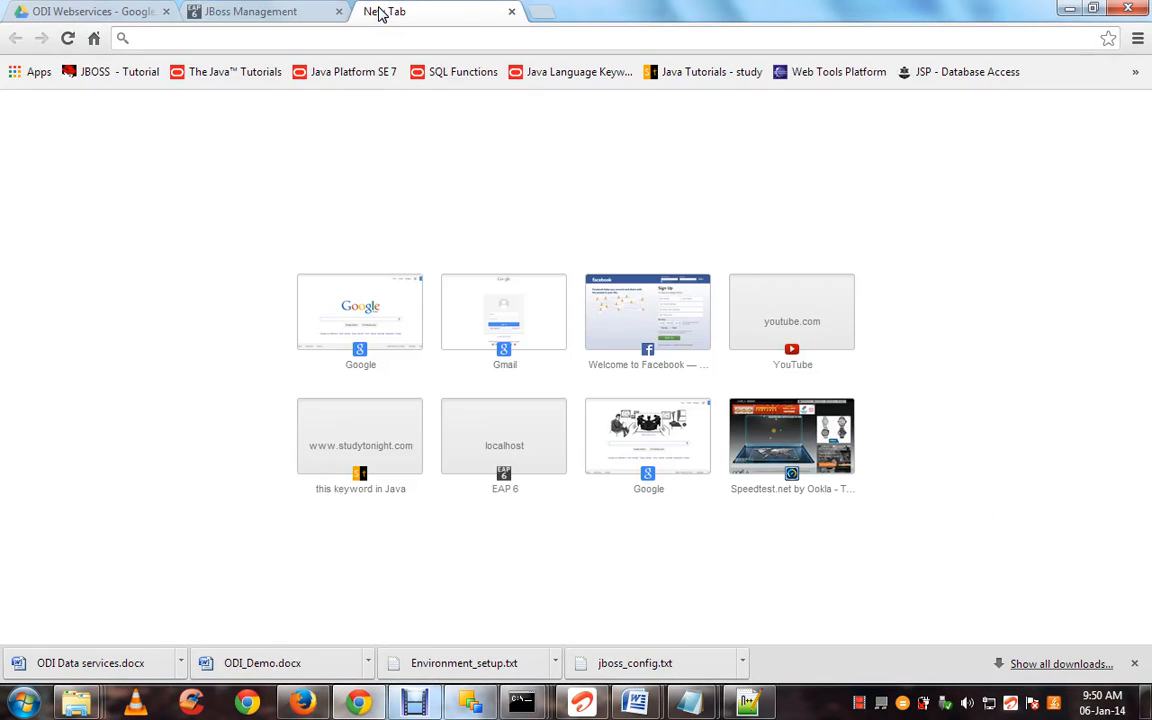
type("http:")
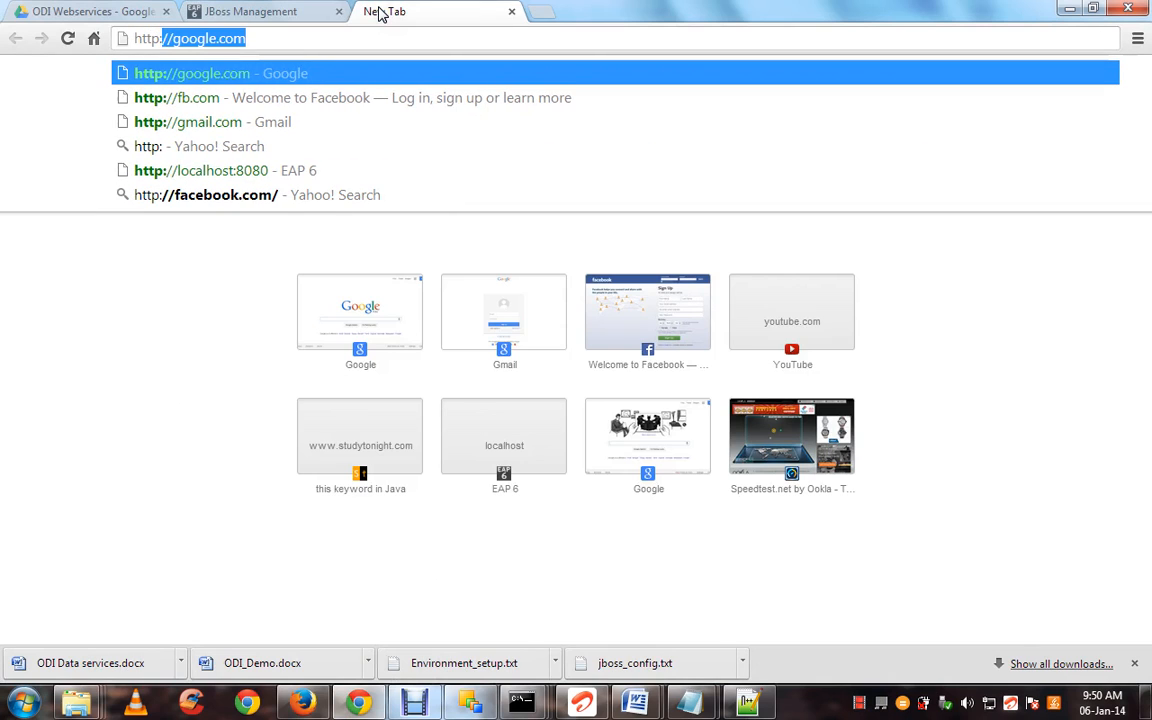
type("//lo")
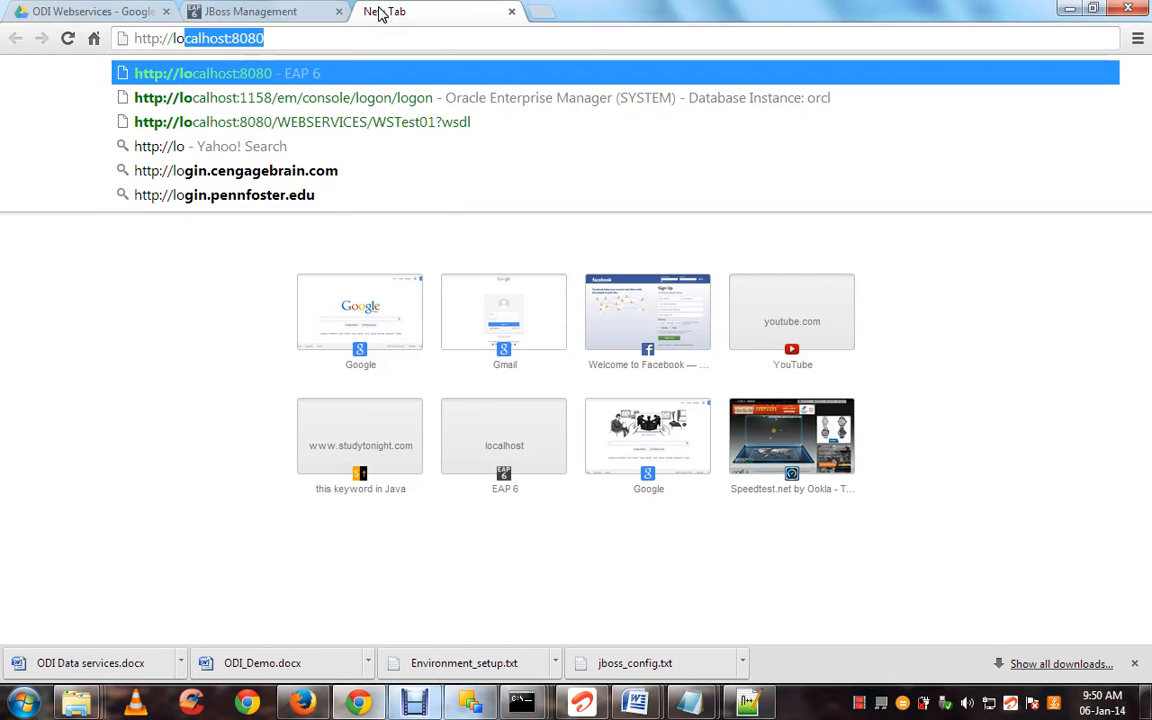
key("Right")
type("/serv")
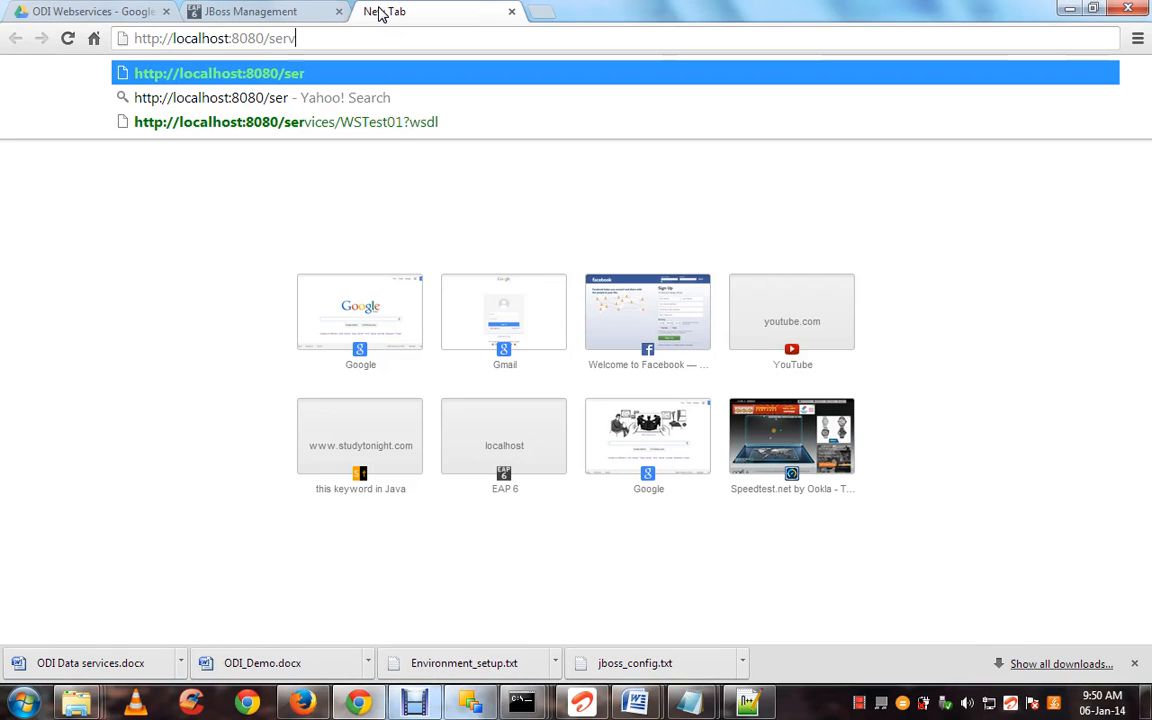
type("ices/")
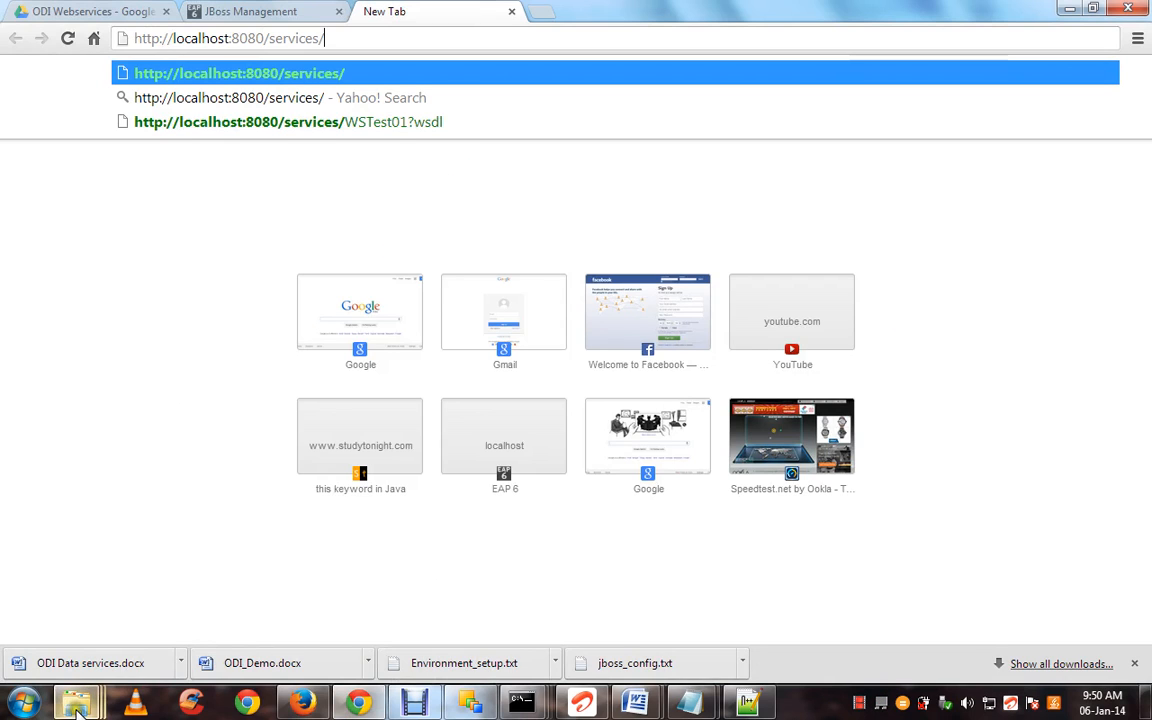
Find the WSTest02 file in generatedDataServices\WEB-INF\wsdl and copy its name
mouse_move(76, 702)
left_click(479, 601)
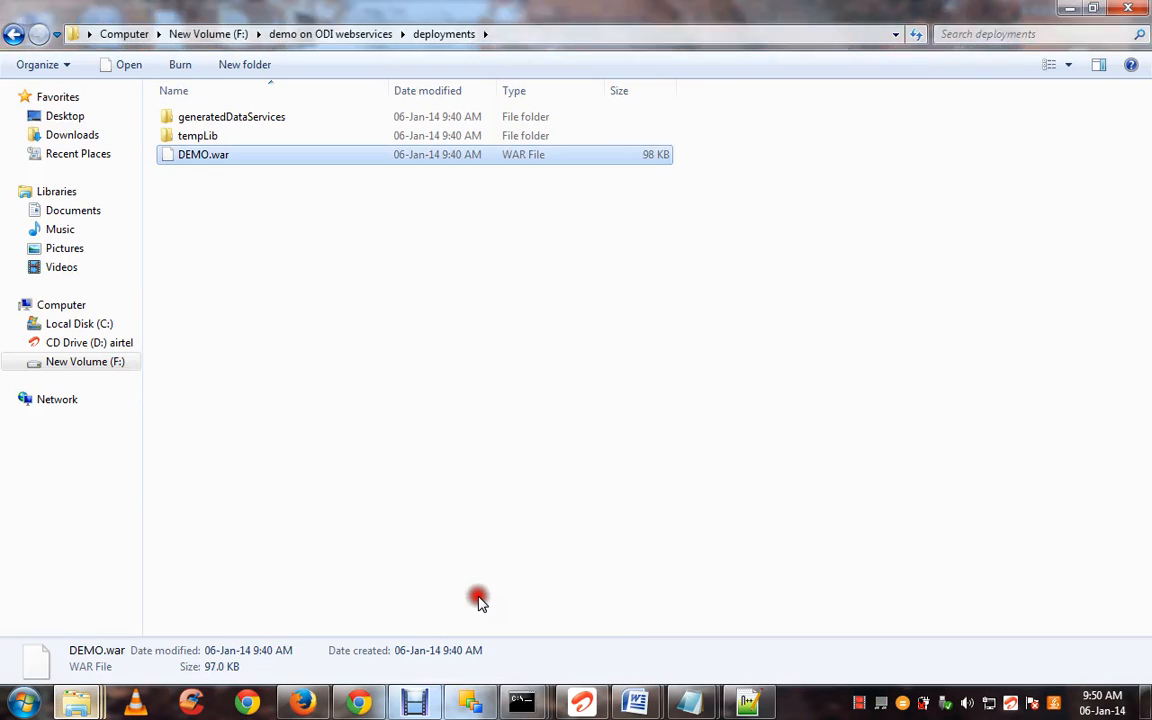
double_click(370, 119)
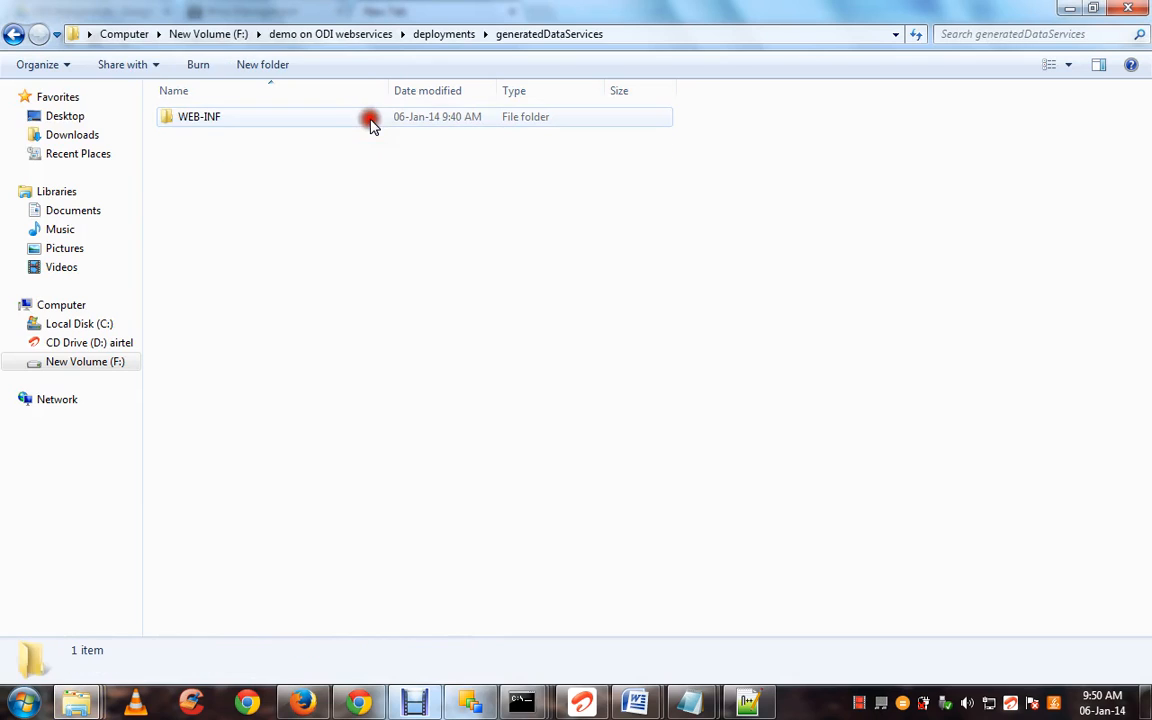
double_click(366, 122)
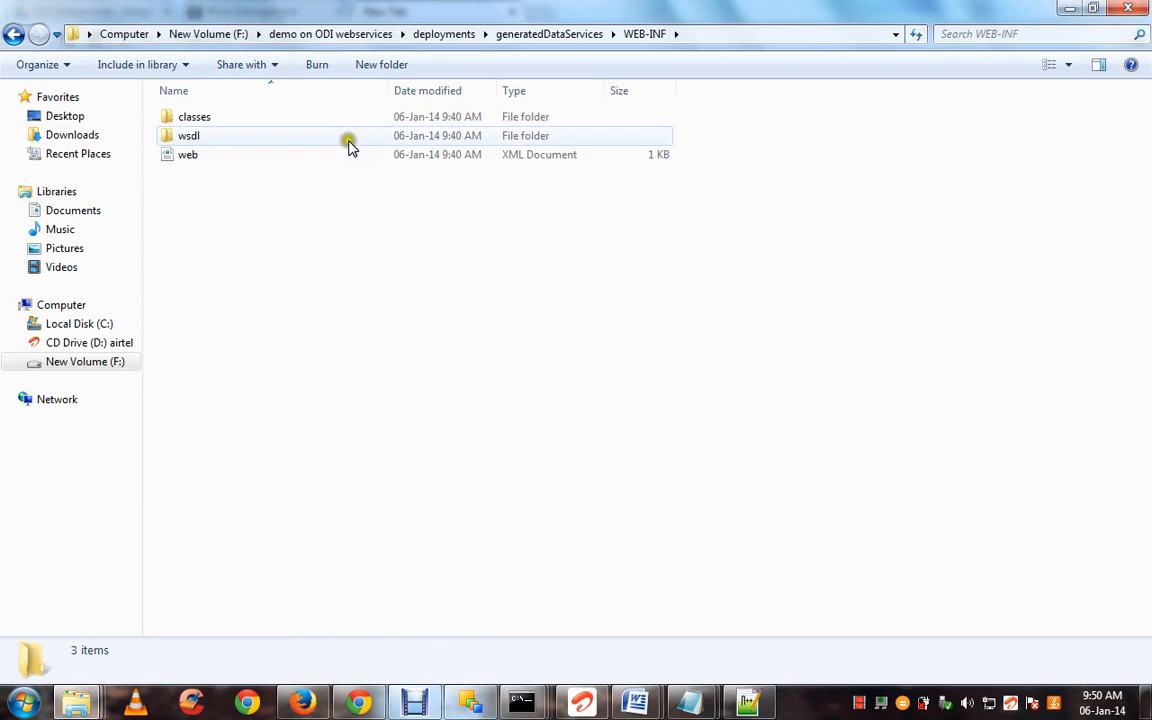
double_click(349, 143)
left_click(244, 113)
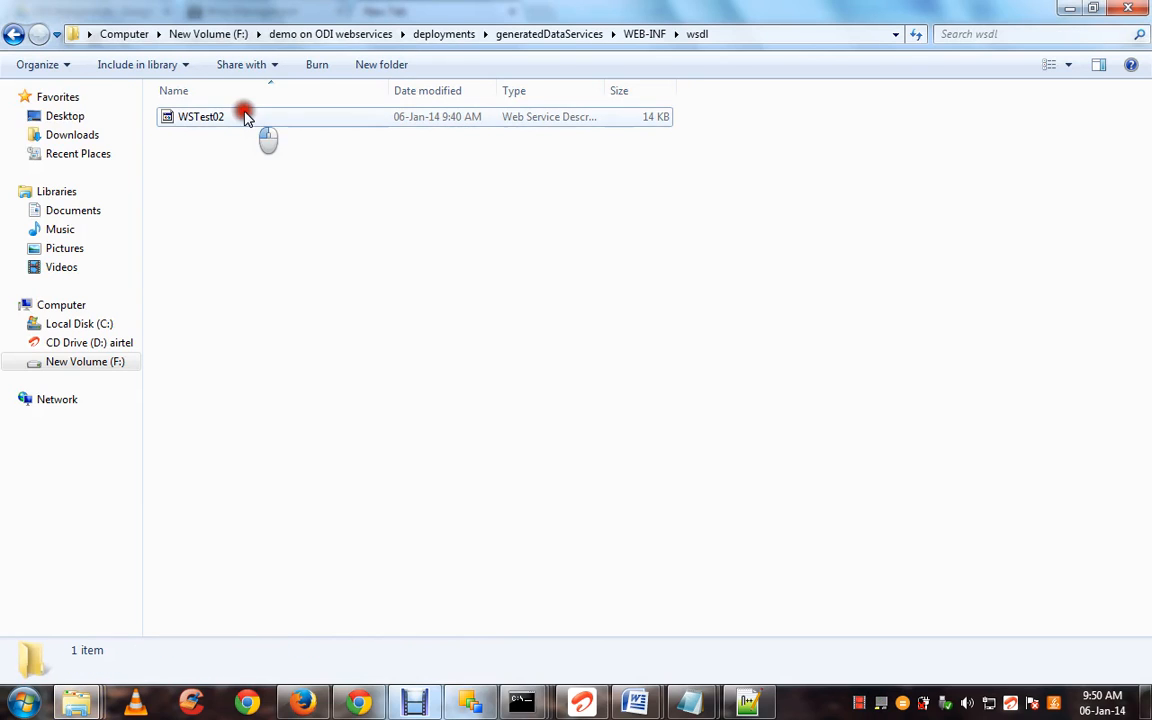
left_click(540, 114)
key("ctrl+c")
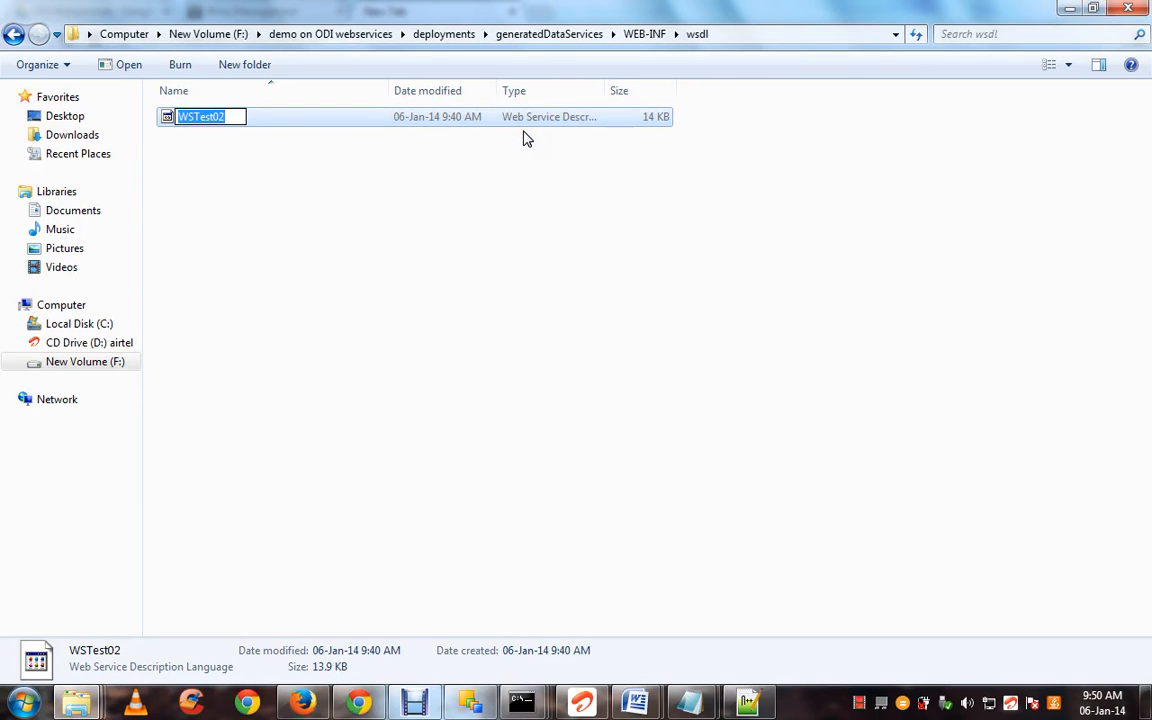
left_click(378, 700)
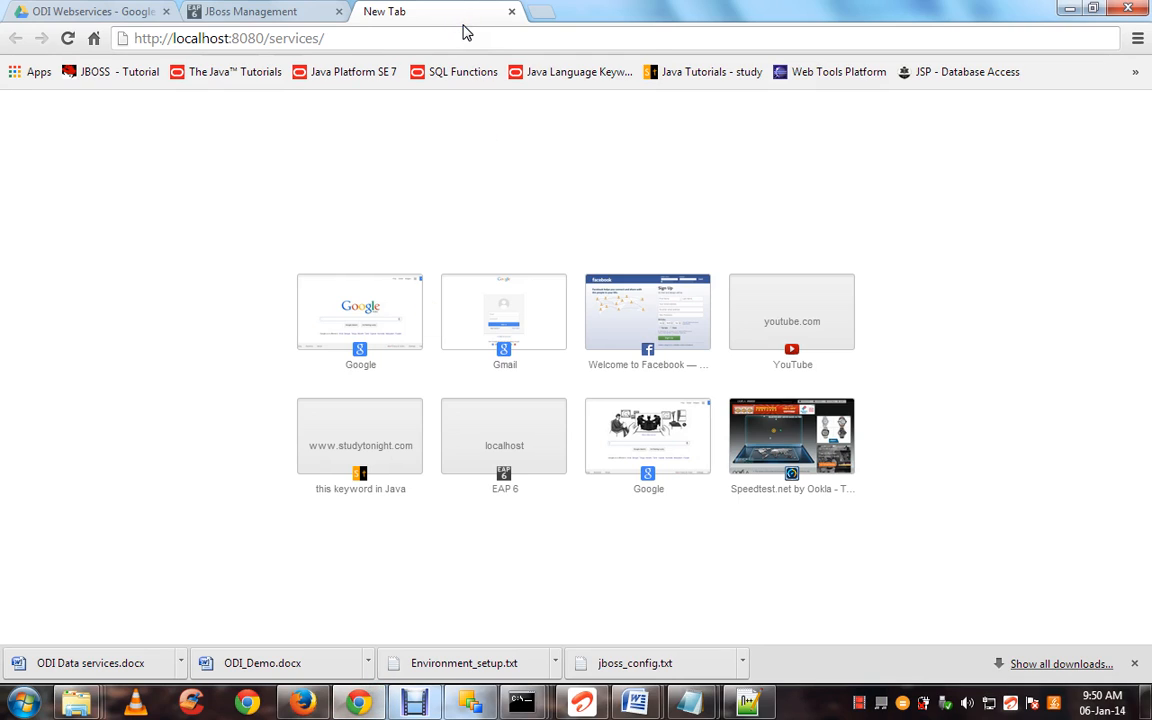
Load localhost:8080/services/WSTest02?wsdl in Chrome
key("ctrl+v")
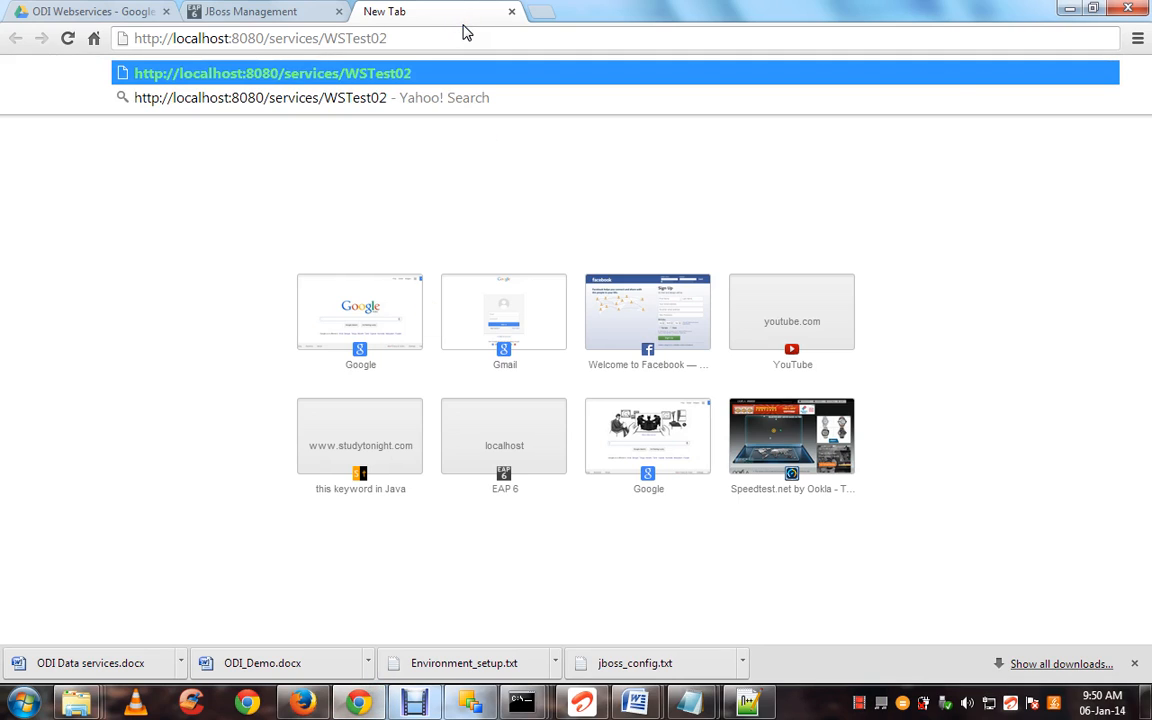
type("?w")
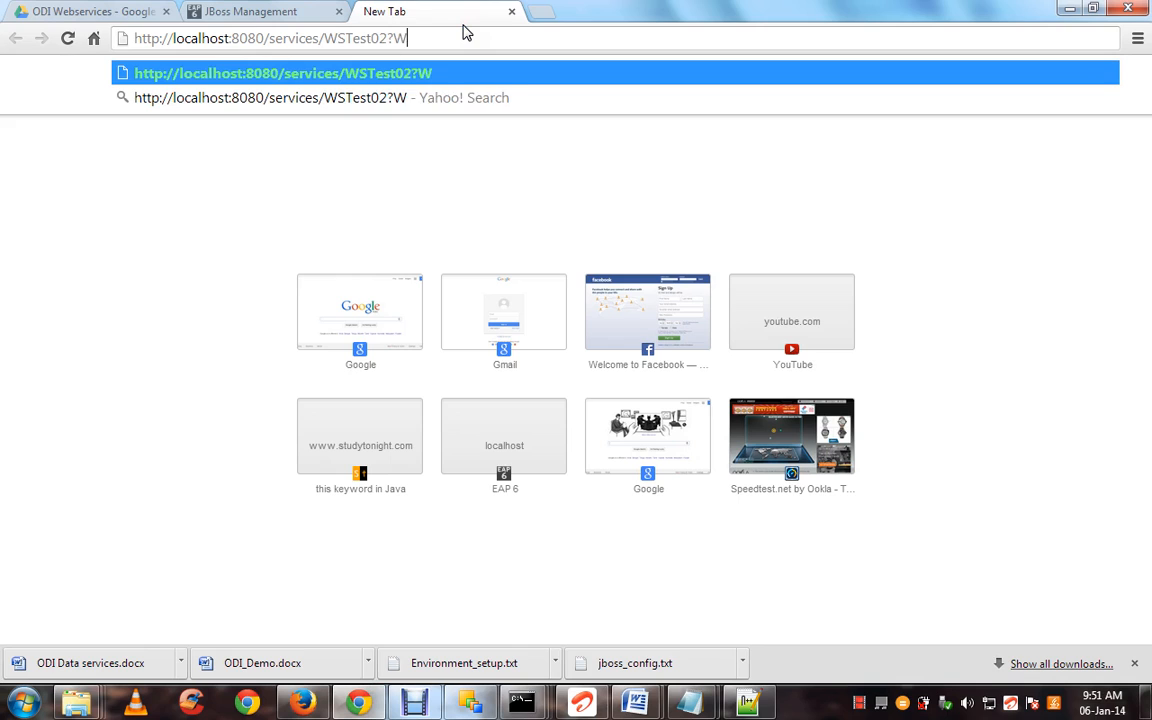
type("sdl")
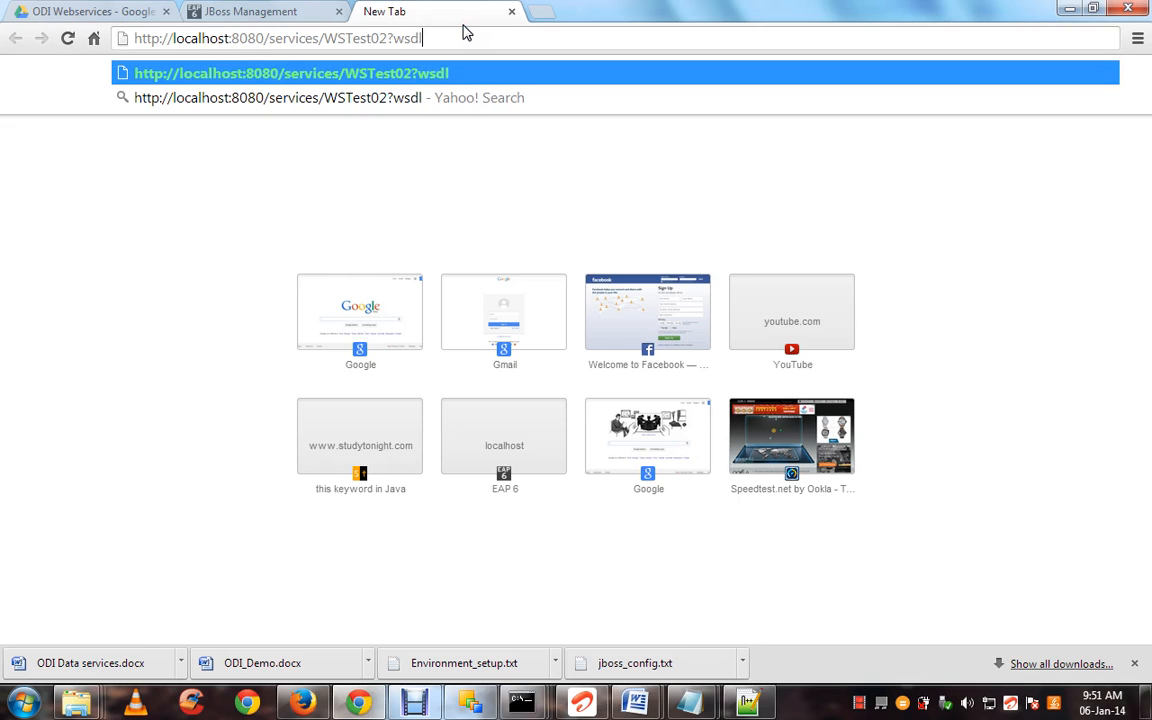
key("Return")
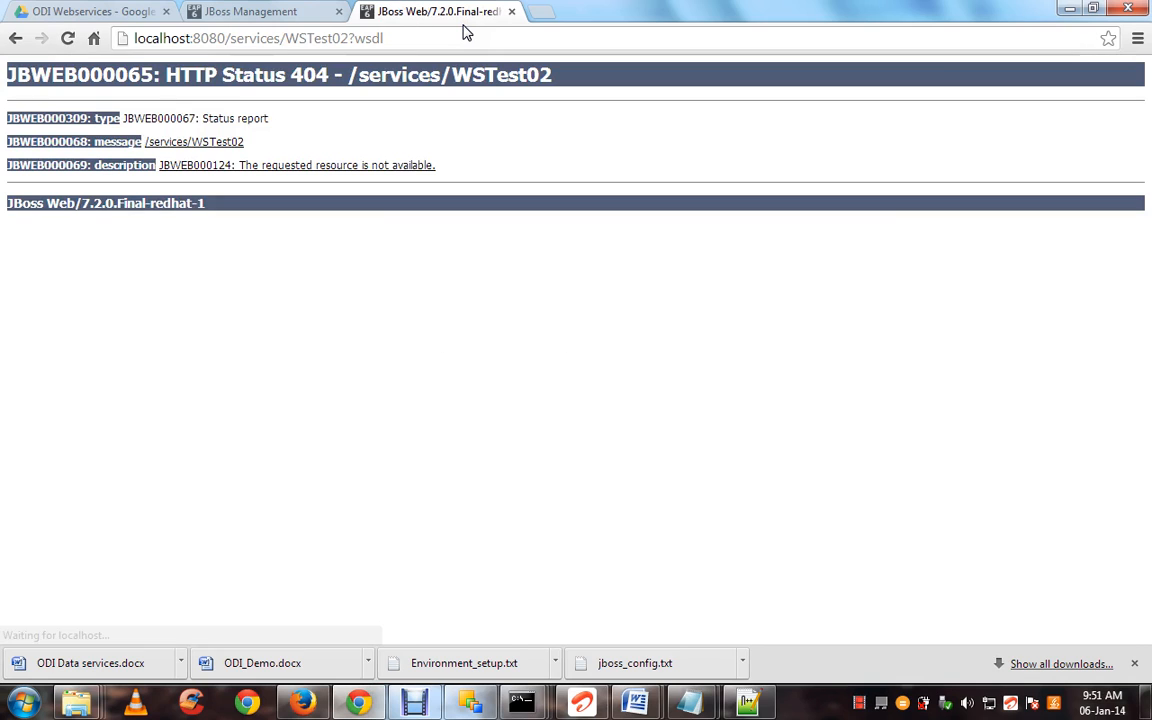
Retype the address ending as WSTest02?wsdl, reload it, and select the whole URL
left_click(401, 40)
left_click(403, 40)
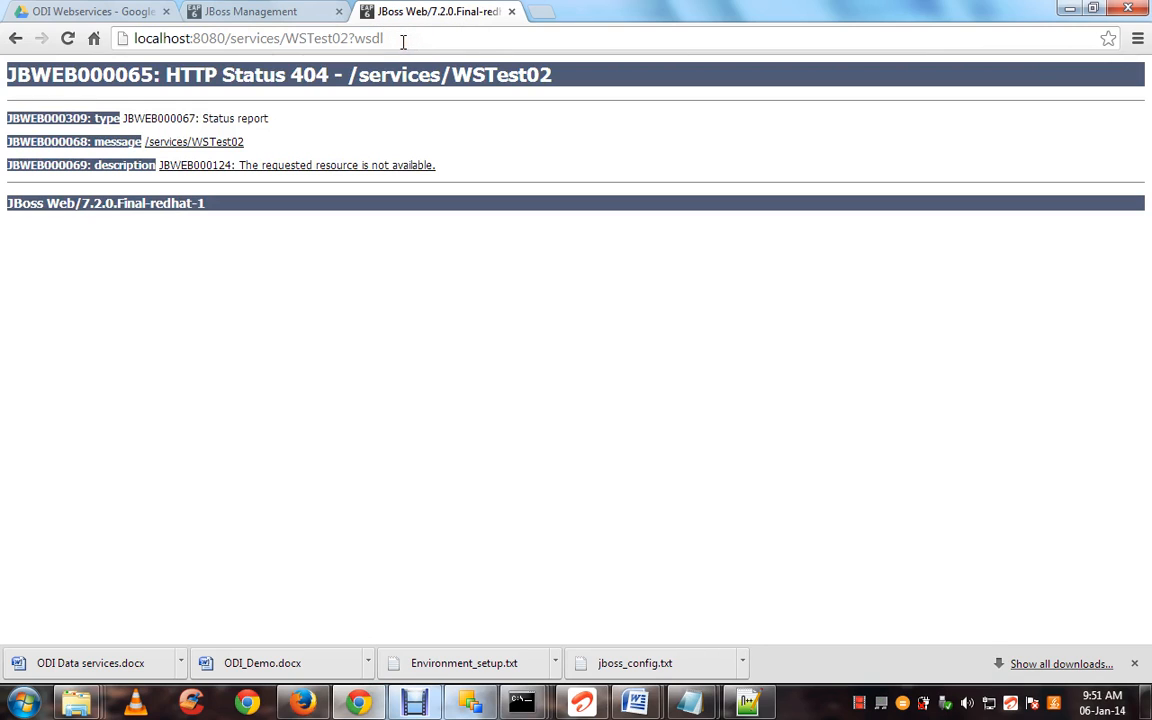
key("BackSpace")
key("BackSpace")
key("BackSpace")
key("BackSpace")
key("BackSpace")
key("BackSpace")
key("BackSpace")
key("BackSpace")
key("BackSpace")
key("BackSpace")
key("BackSpace")
key("BackSpace")
key("BackSpace")
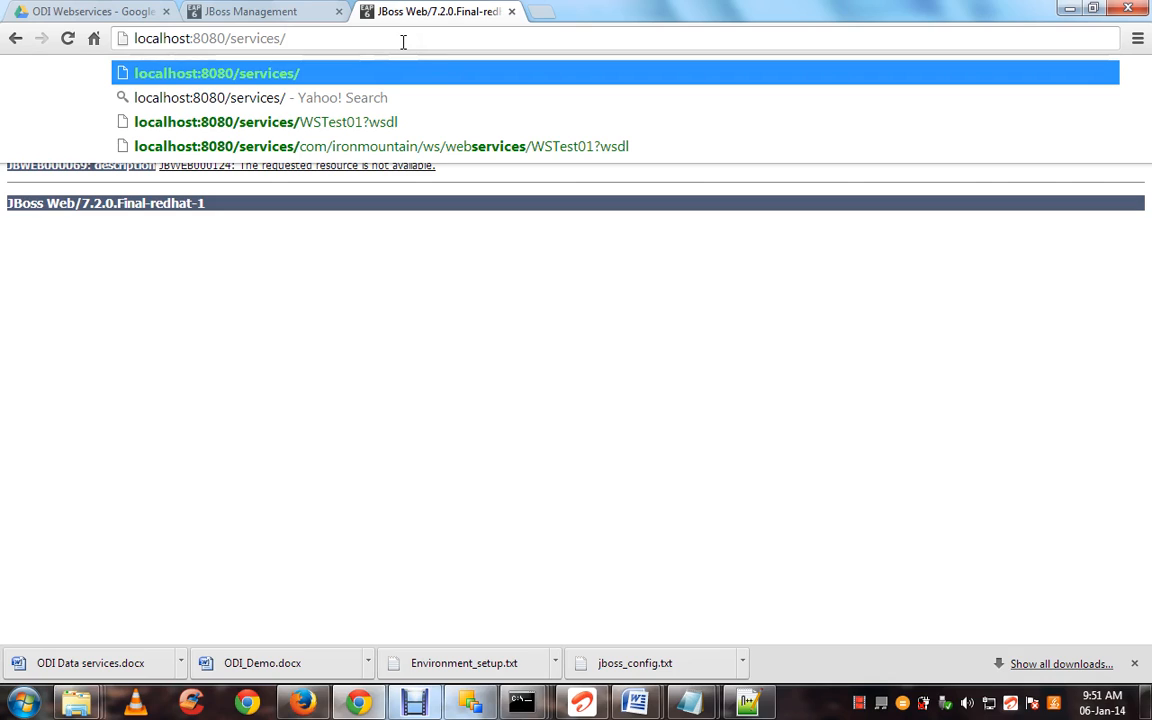
type("WST")
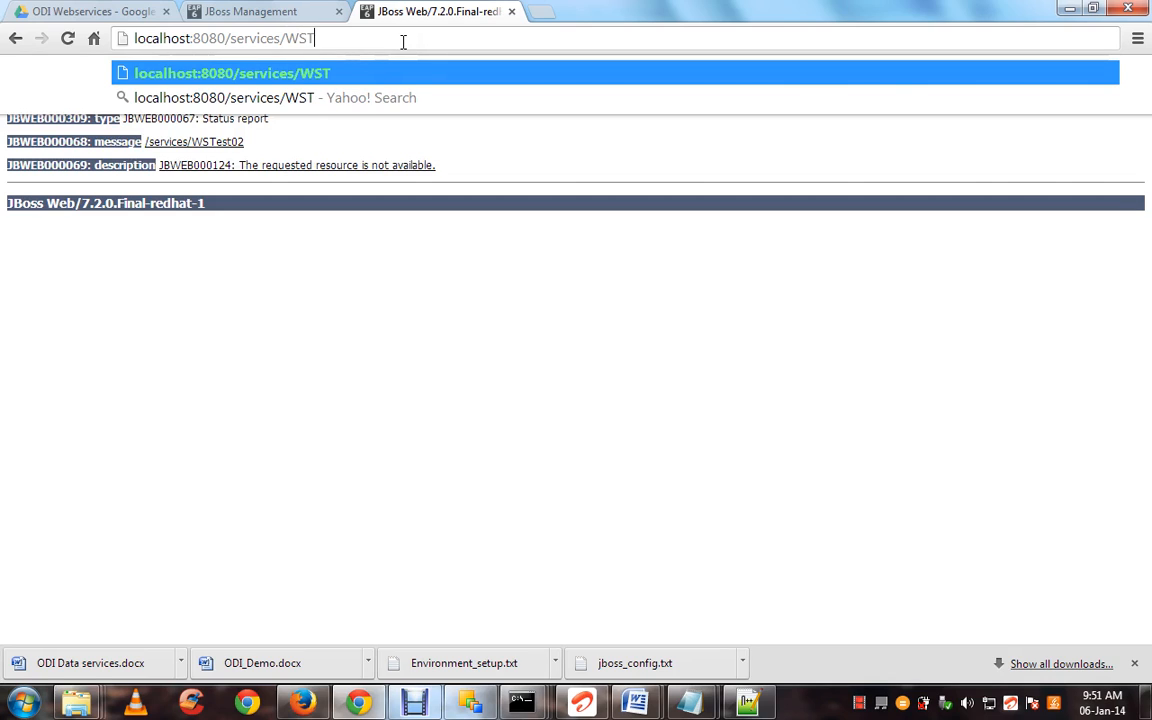
type("est02")
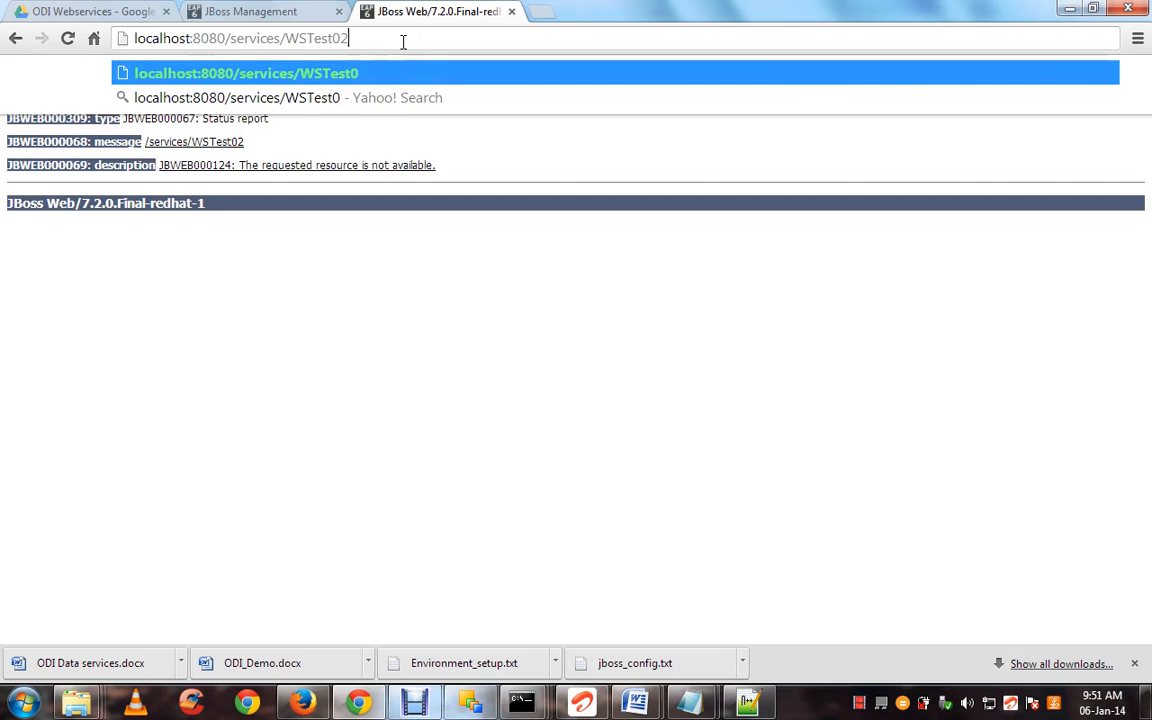
type("?")
type("sd")
key("BackSpace")
key("BackSpace")
type("wsdl")
key("Return")
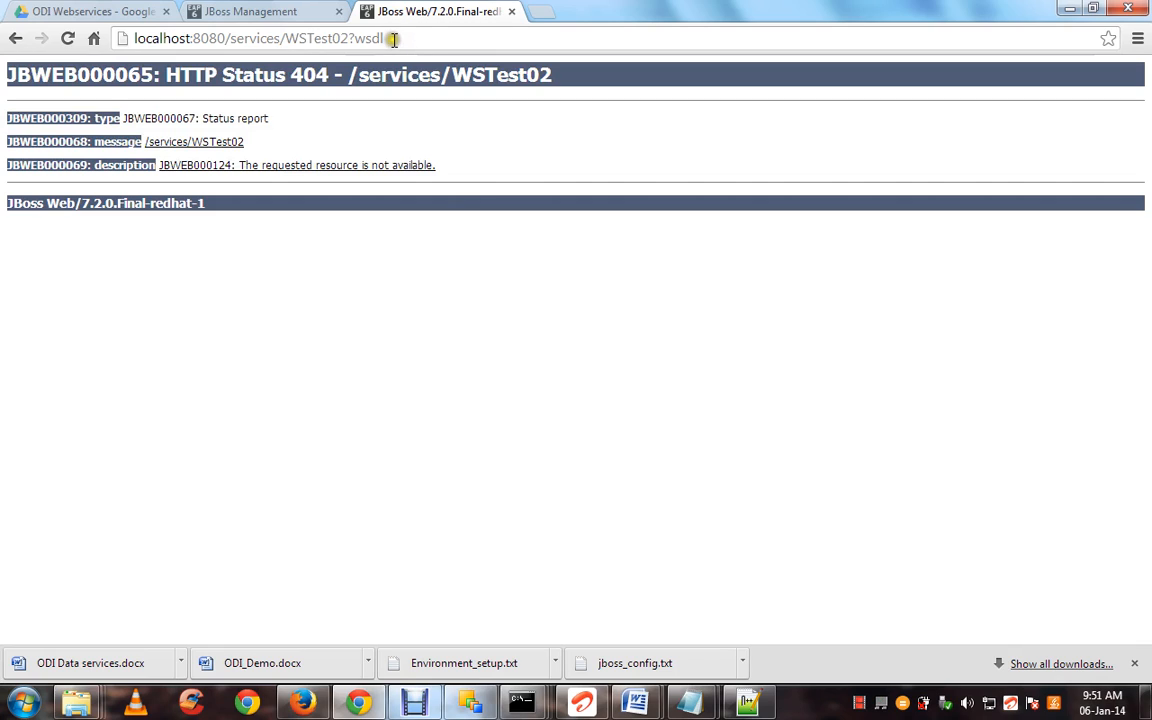
left_click(394, 39)
left_click(394, 39)
left_click(349, 40)
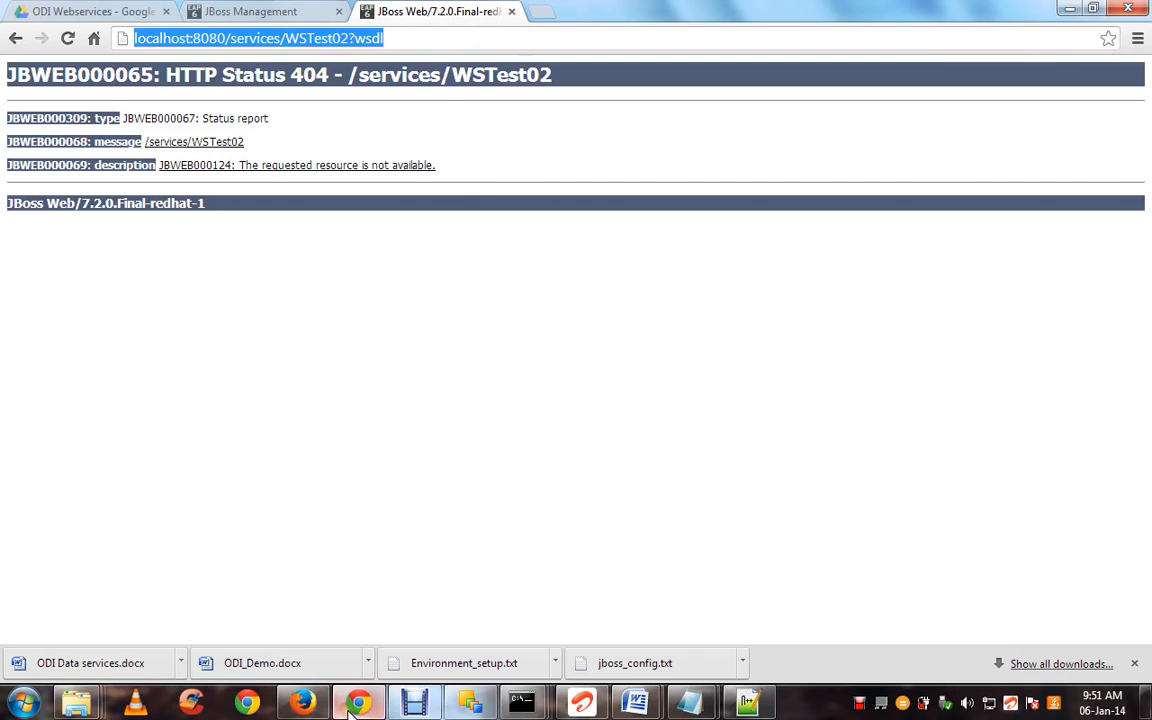
mouse_move(351, 710)
mouse_move(470, 703)
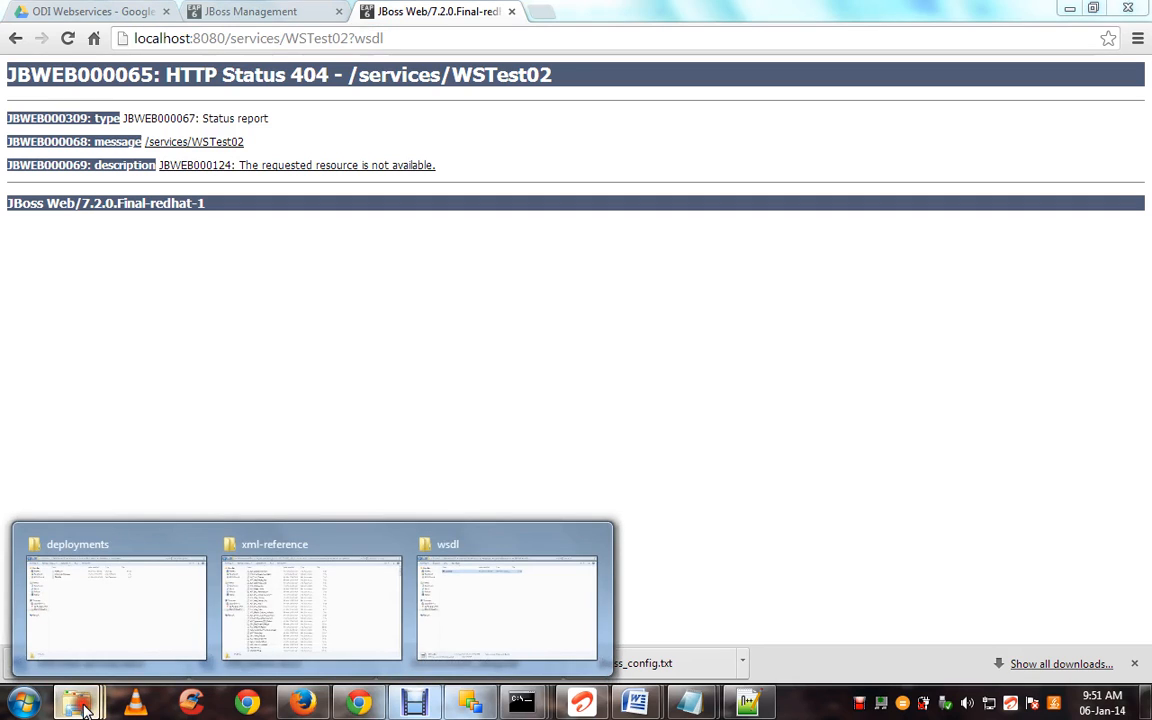
left_click(444, 614)
left_click(412, 239)
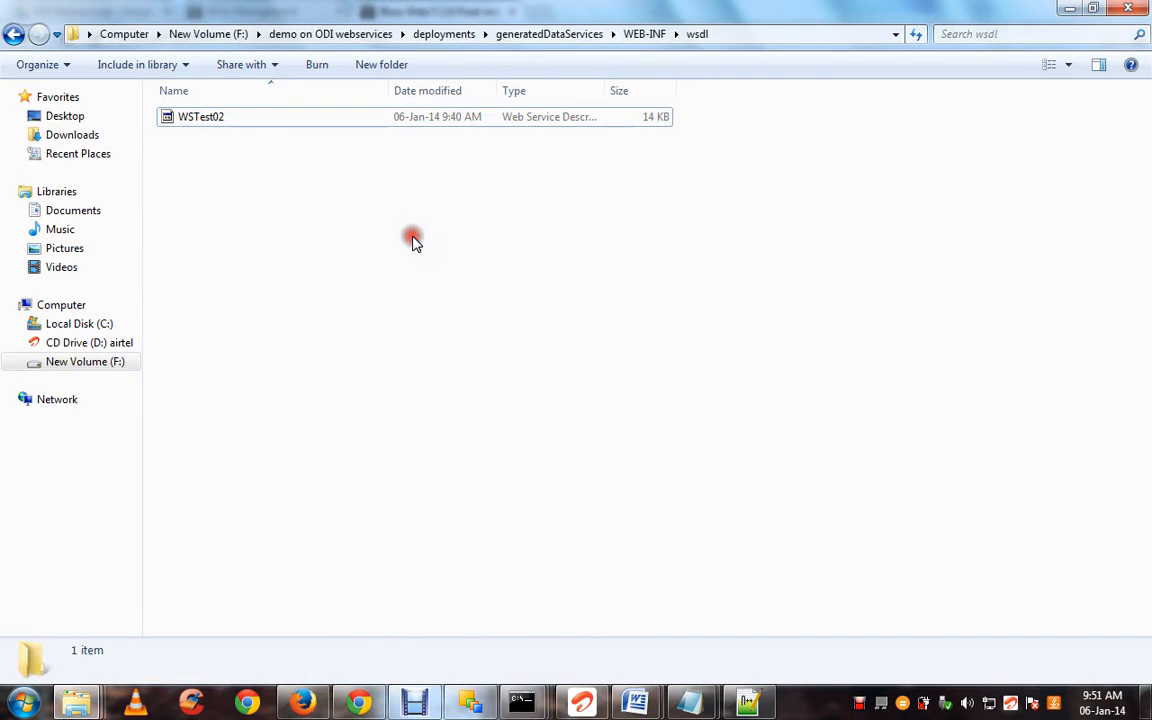
left_click(257, 118)
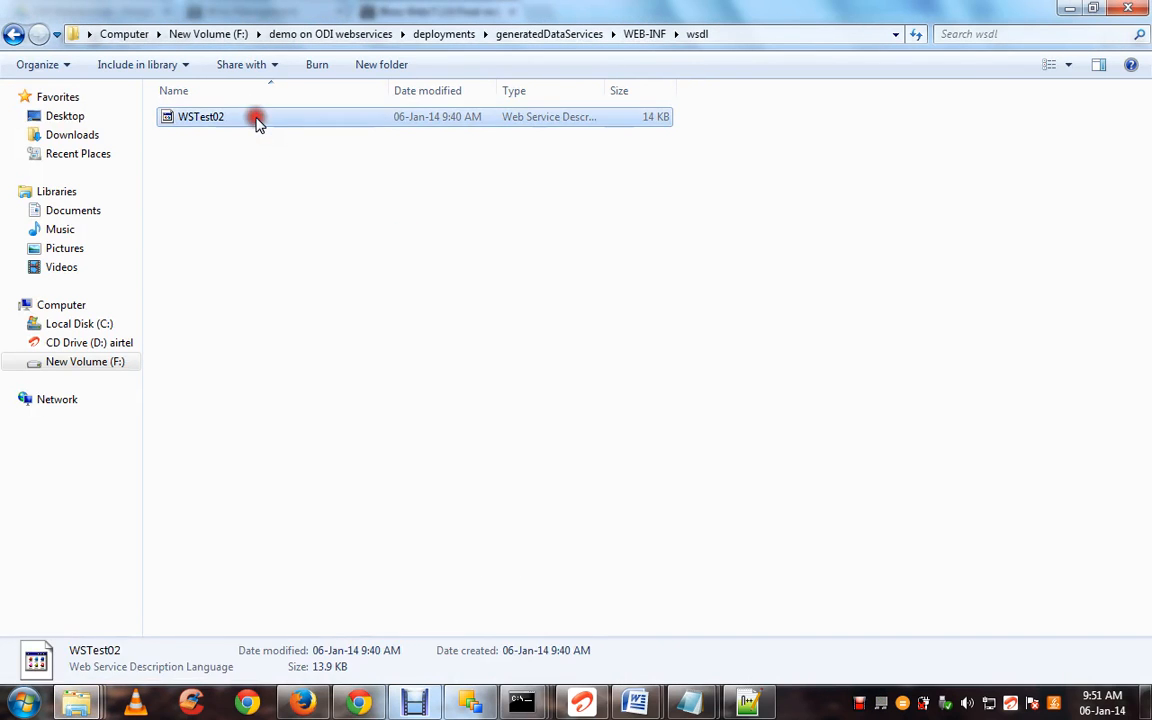
left_click(258, 120)
double_click(236, 116)
key("ctrl+c")
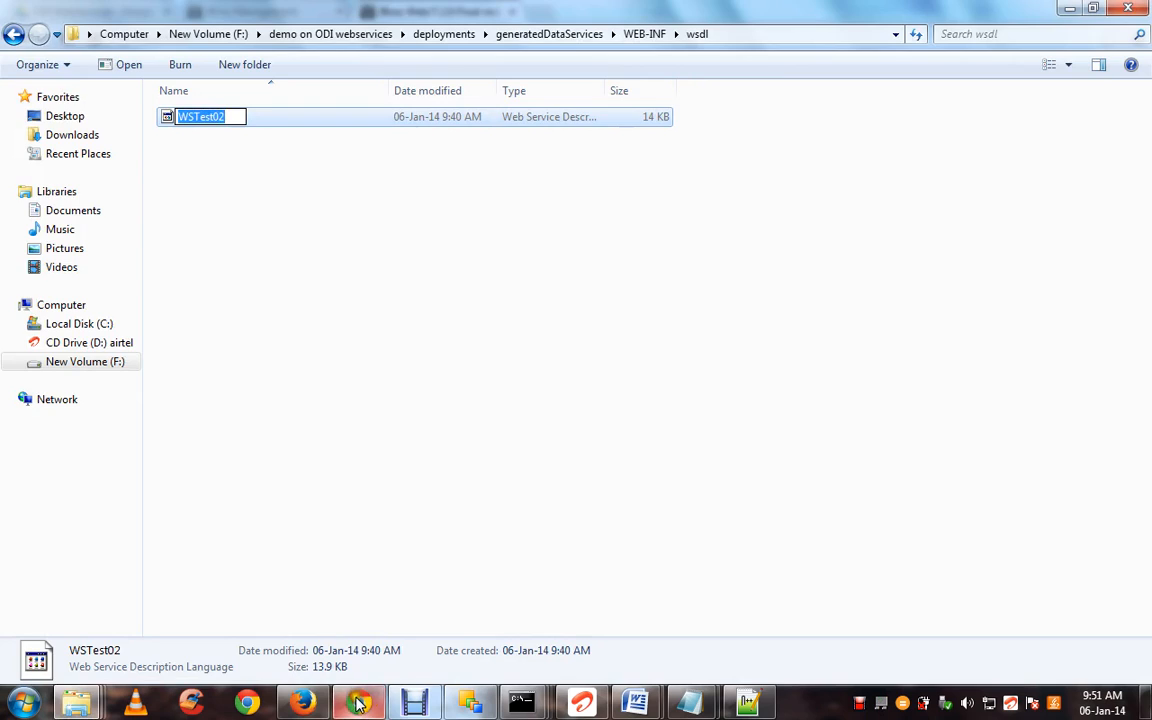
key("alt+Tab")
Replace the address ending with WSTest02?wsdl and reload the page
left_click(328, 38)
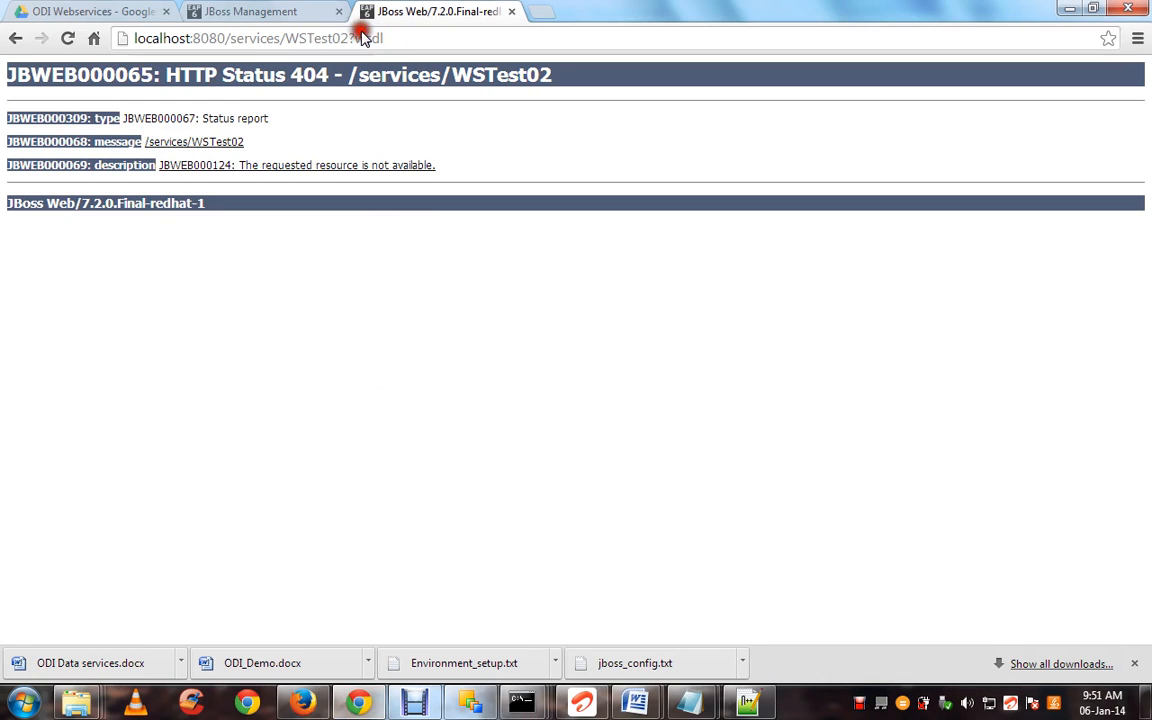
left_click_drag(285, 38, 402, 30)
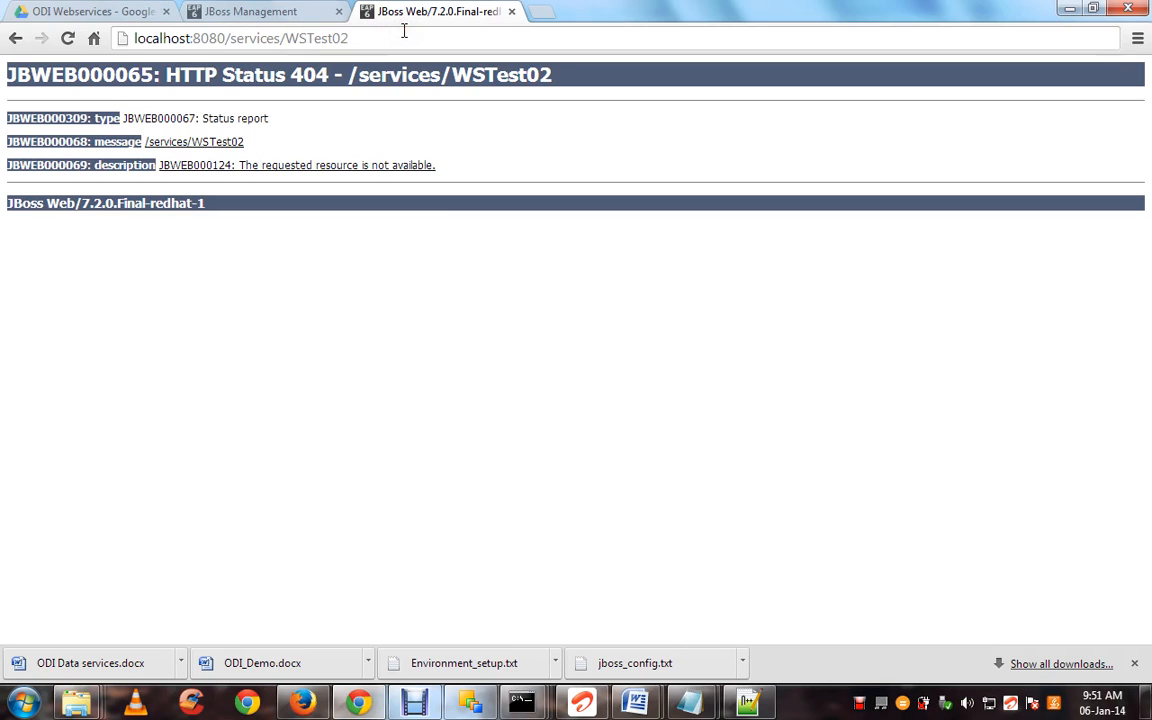
key("ctrl+v")
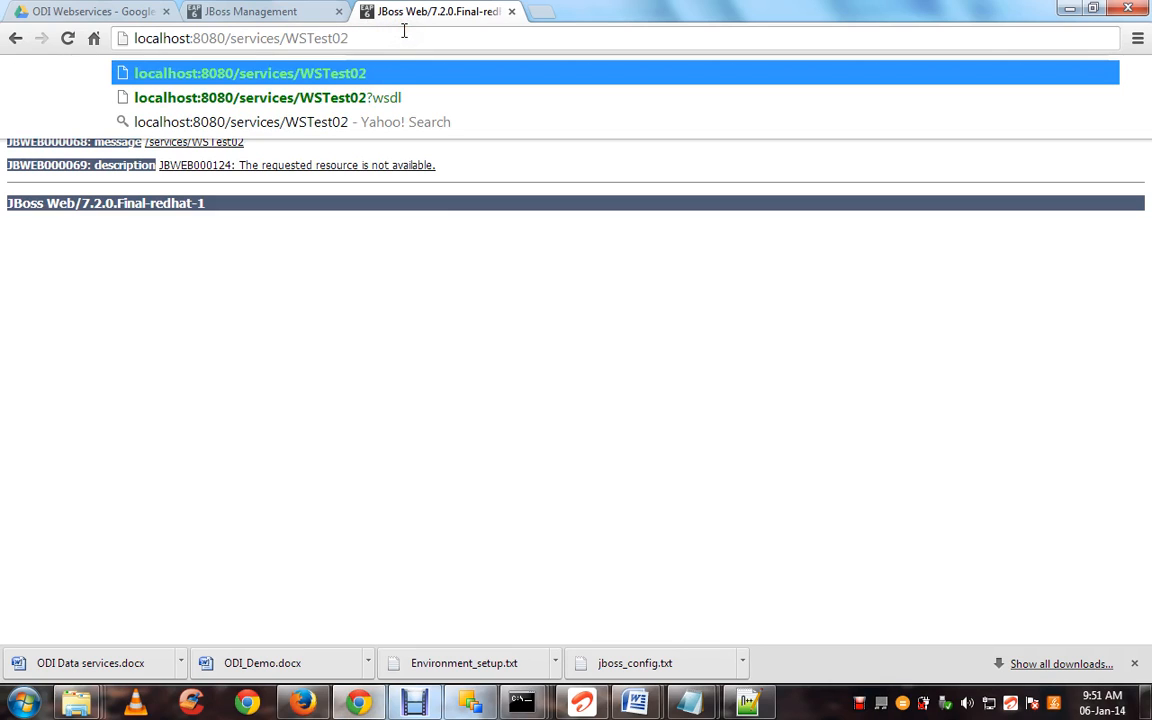
type("?w")
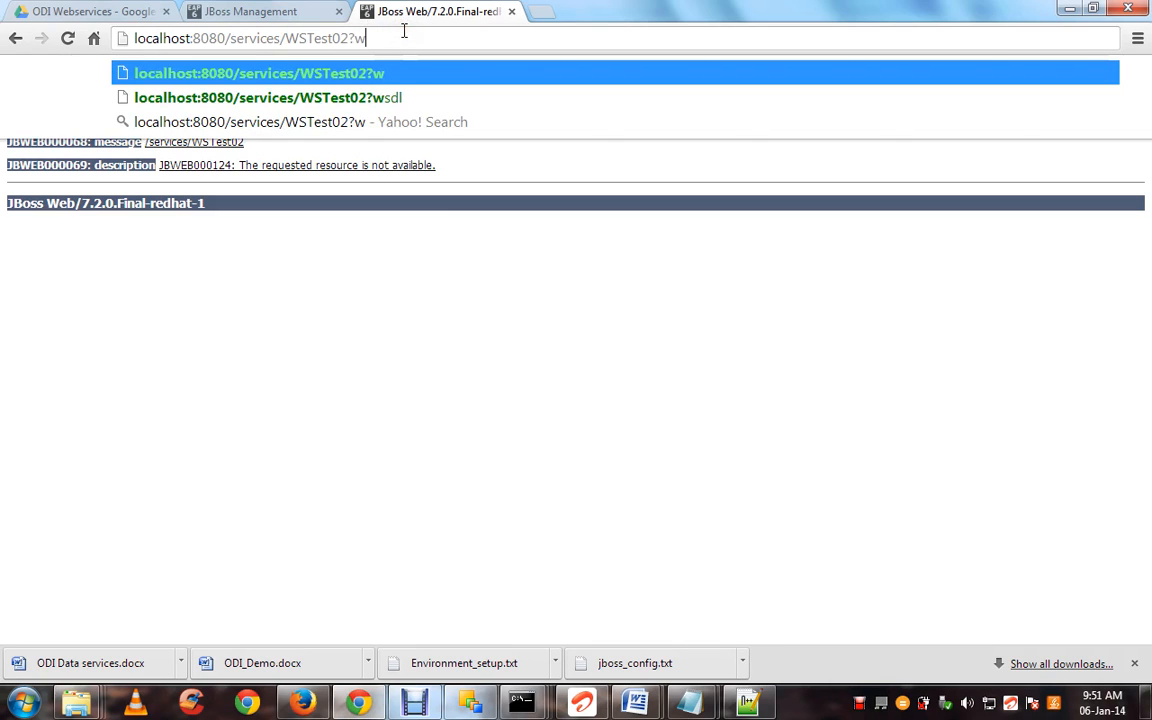
type("sdl")
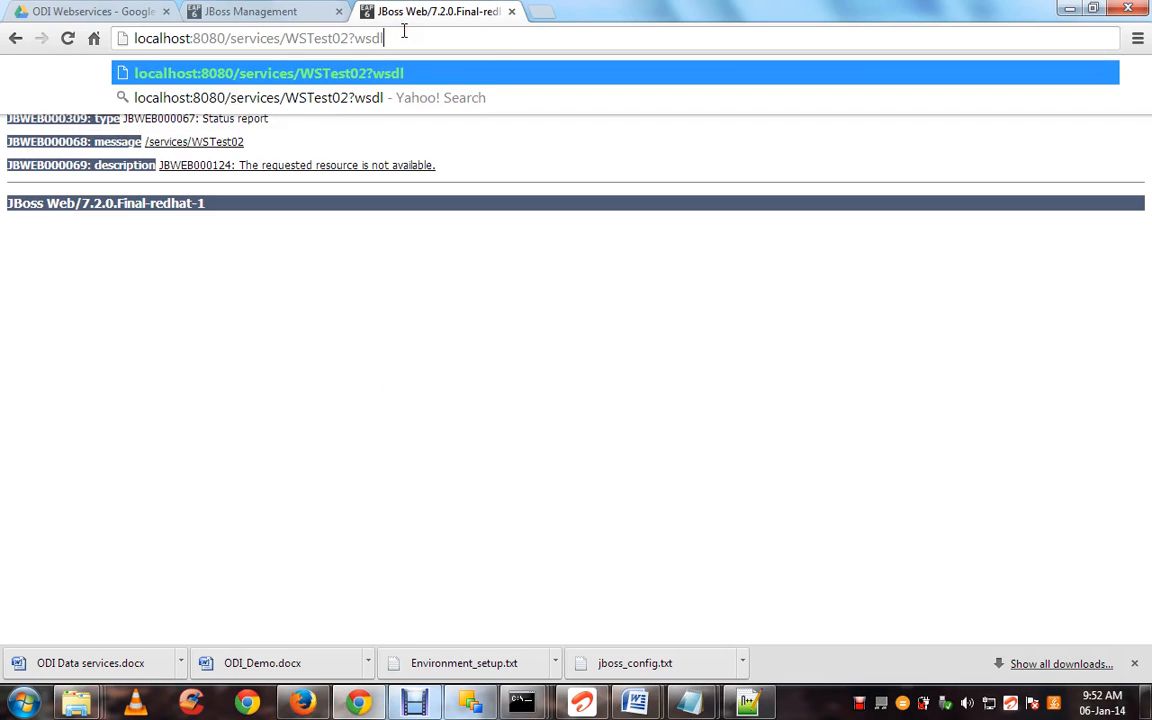
key("Return")
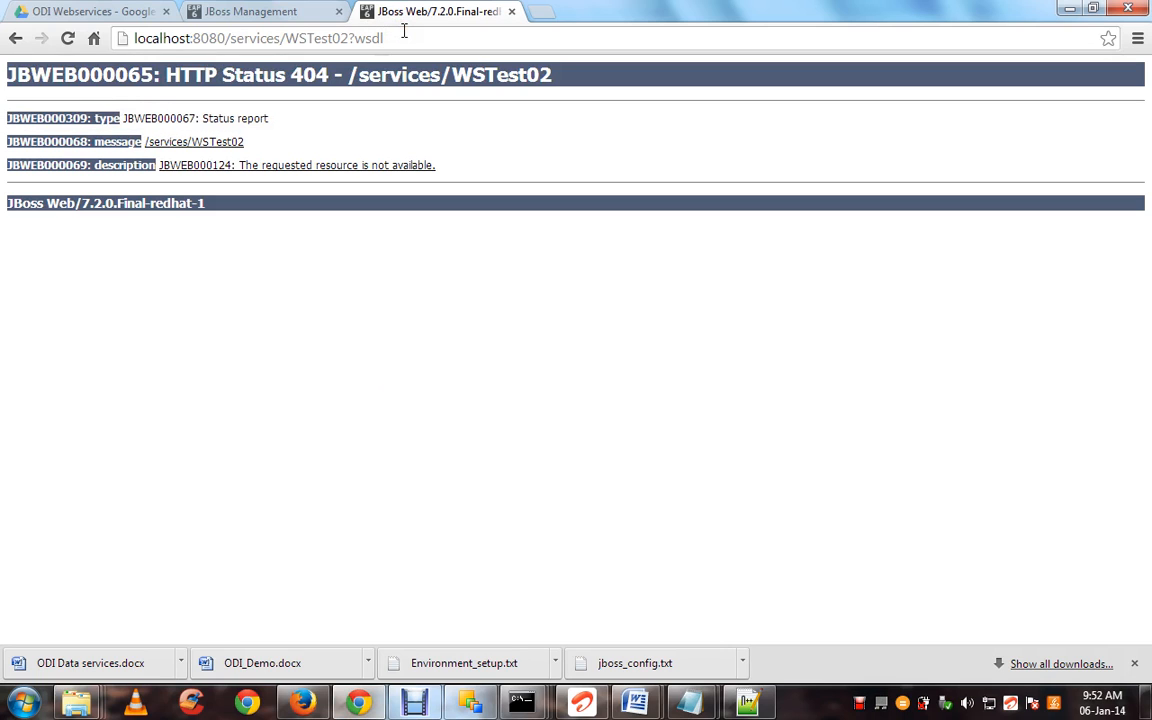
Open a new blank Chrome tab, then switch to the Word documents
left_click(540, 12)
type("lo")
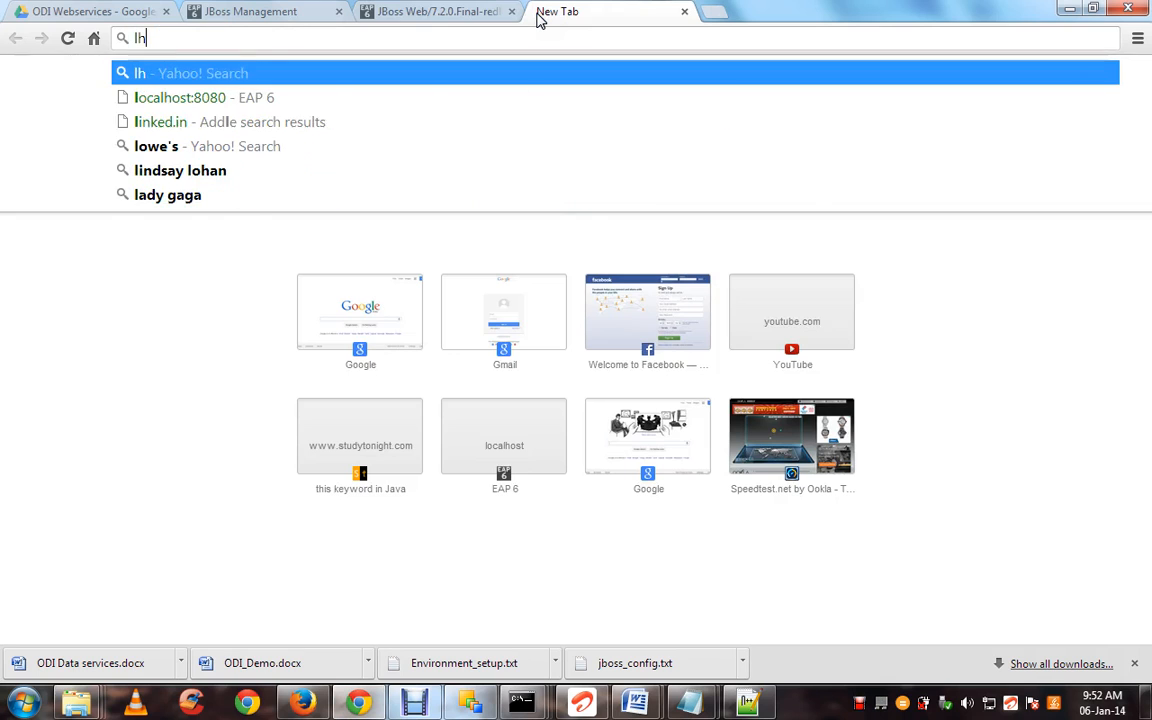
key("BackSpace")
key("BackSpace")
type("ht")
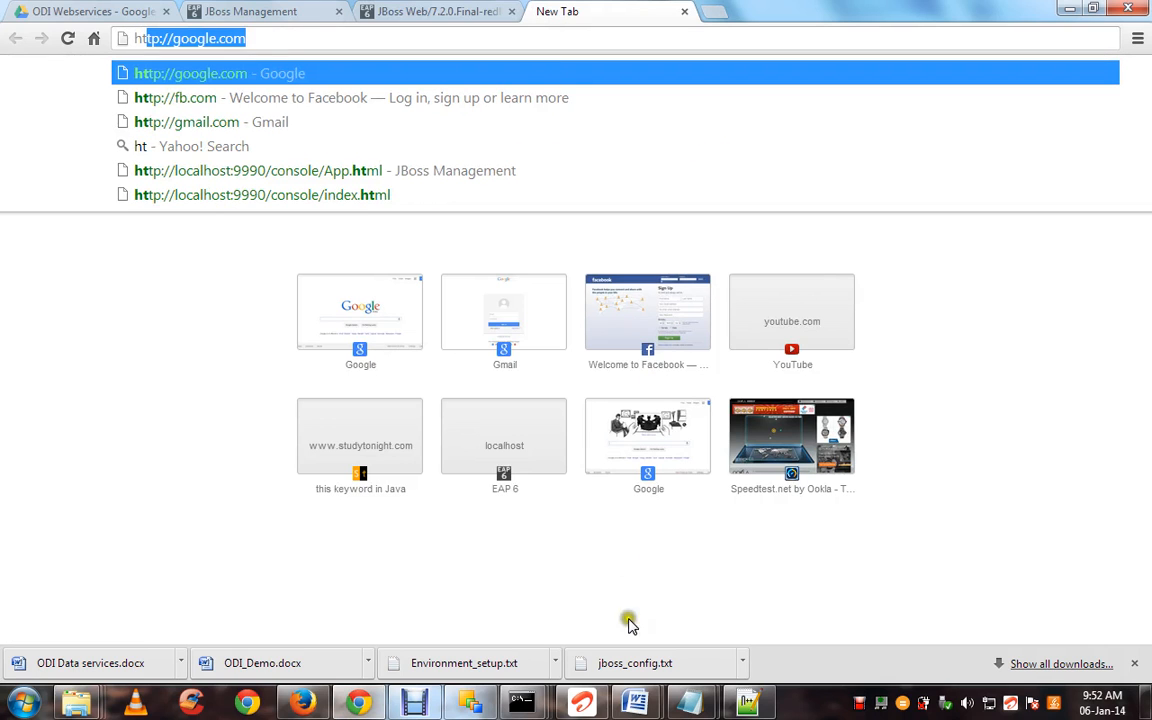
left_click(634, 703)
Scroll the Word guide to page 8's How to Deploy localhost:8080/<WAR_FILE_NAME>/<WSDL_NAME>?wsdl pattern
left_click(596, 643)
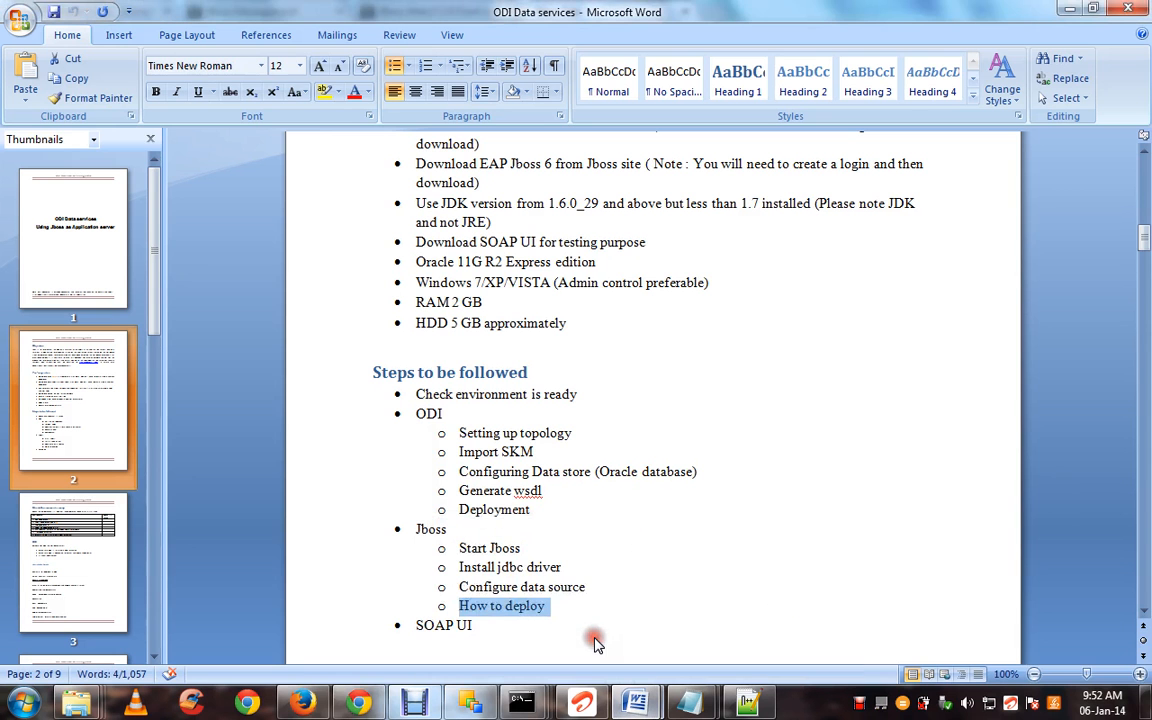
left_click_drag(1146, 243, 1146, 541)
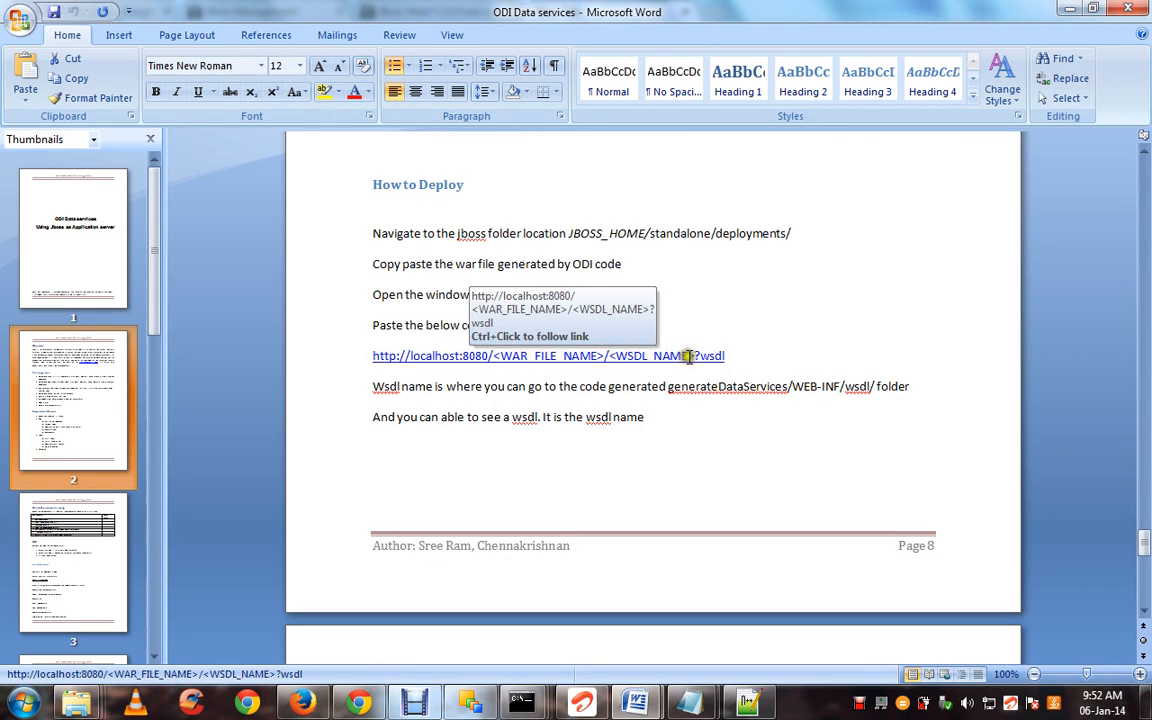
left_click(357, 703)
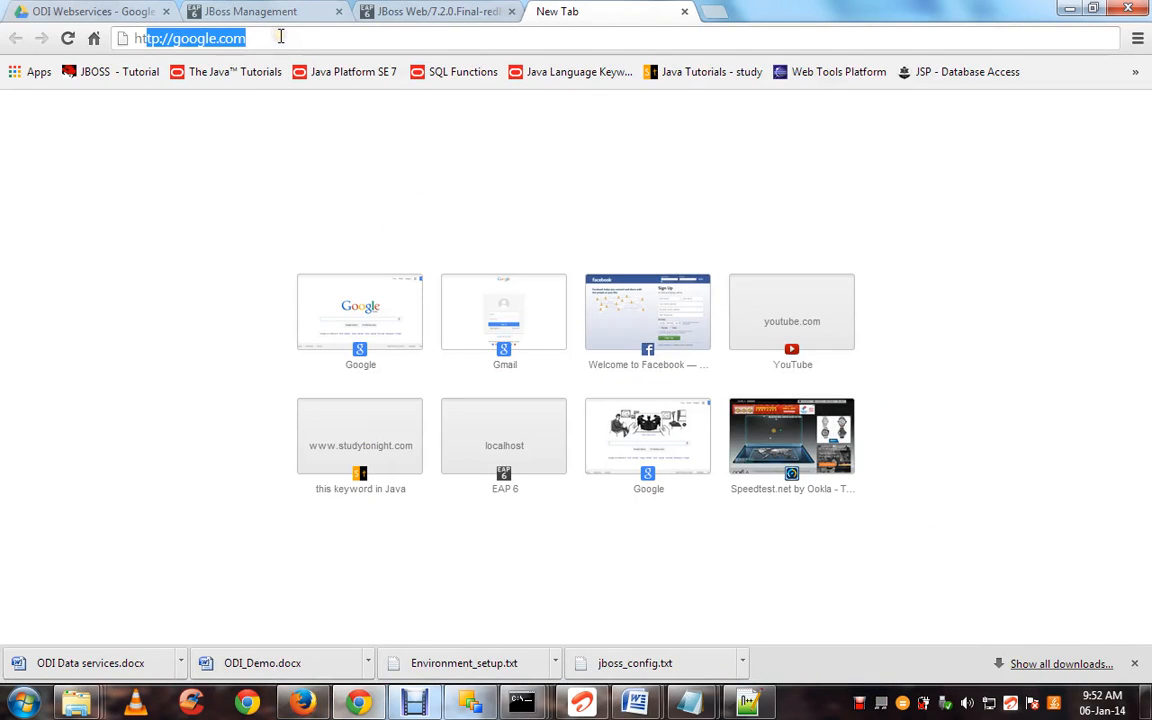
type("http://")
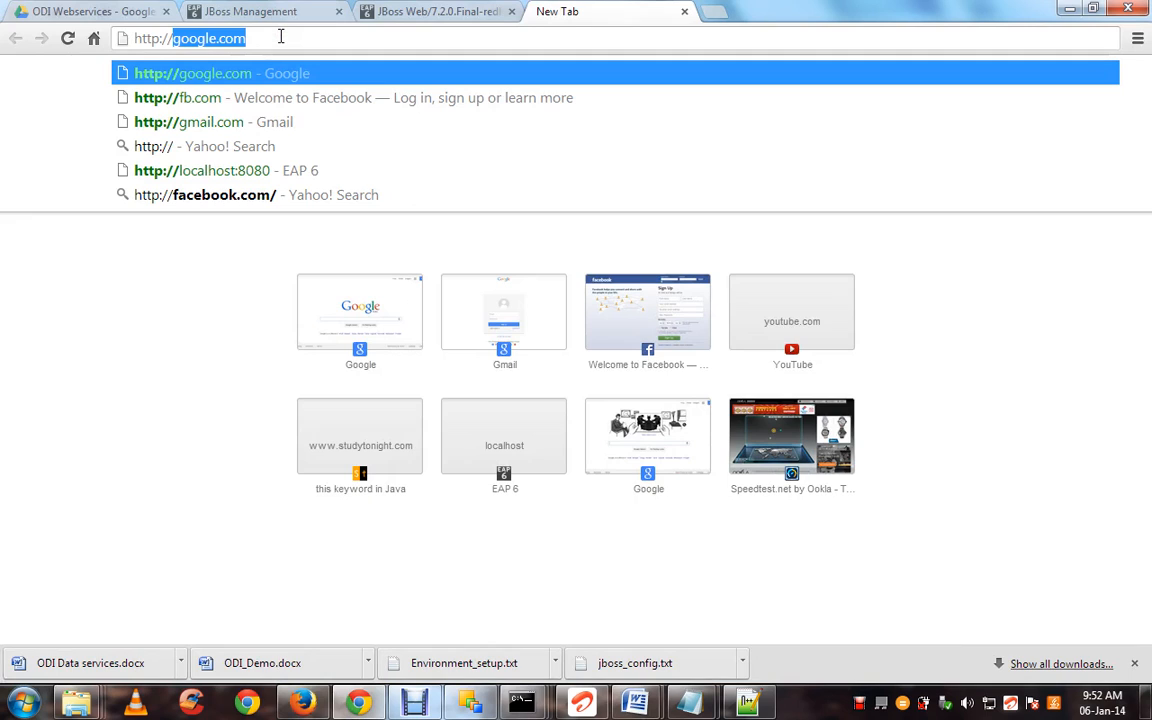
type("lo")
key("Right")
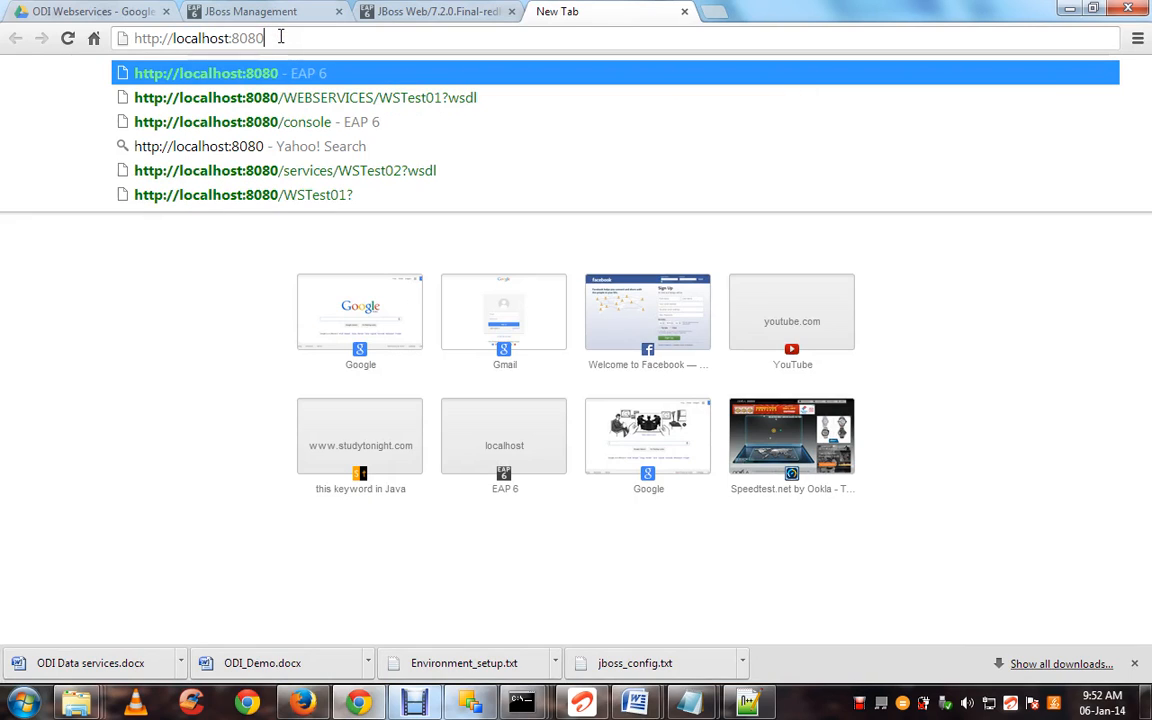
type("/")
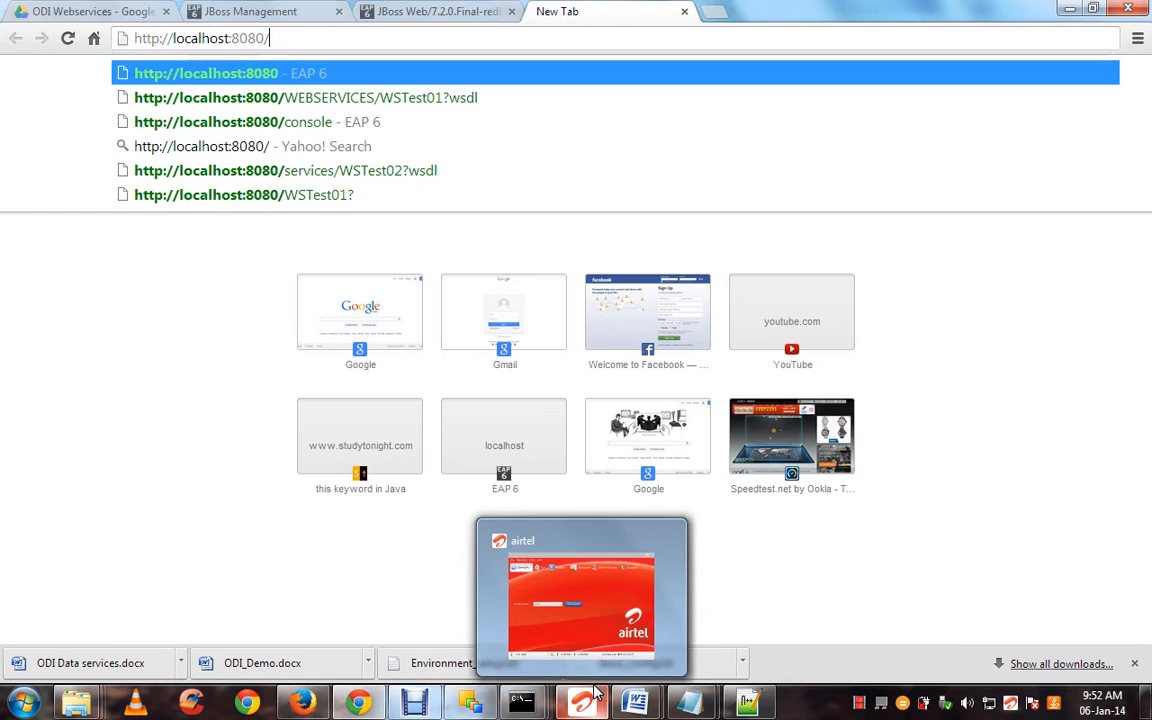
Glance at the Word guide, then bring up the wsdl folder in Explorer
key("alt+Tab")
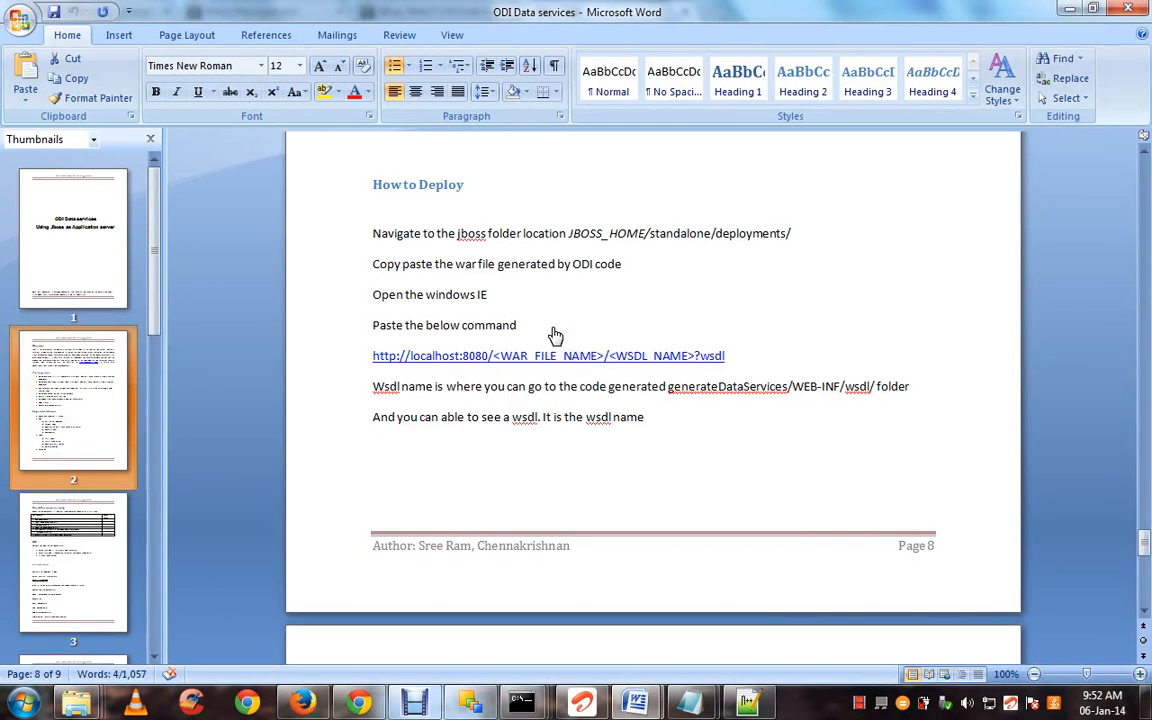
key("alt+Tab")
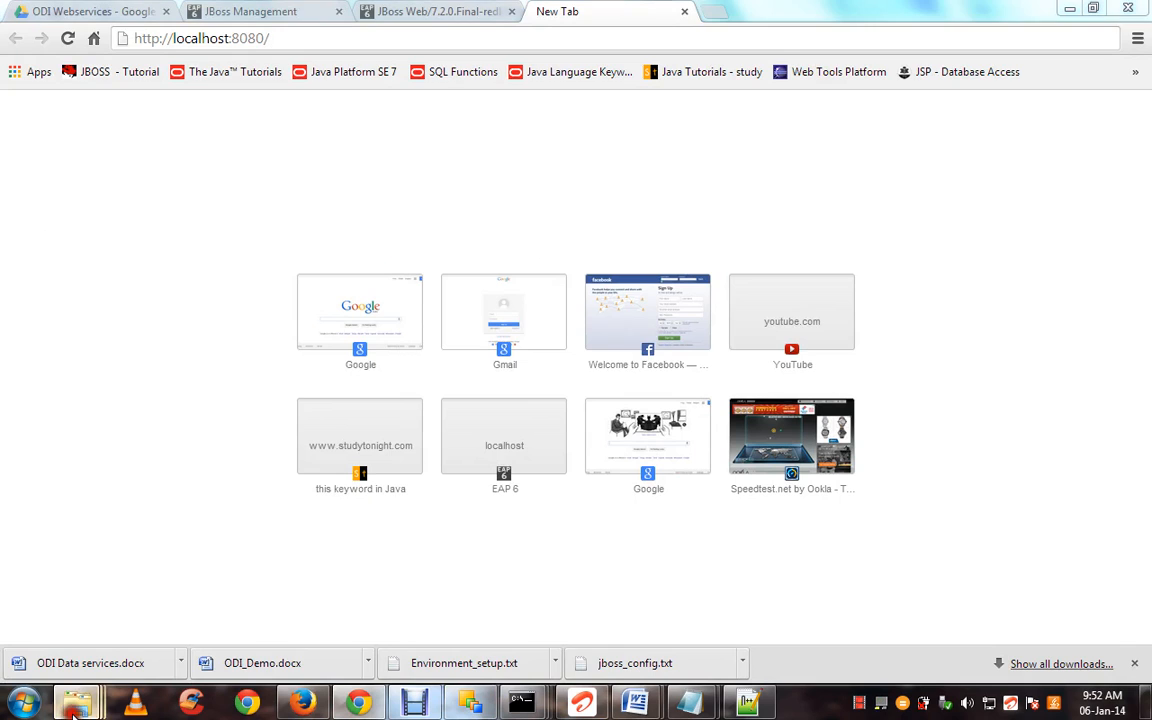
mouse_move(76, 703)
left_click(501, 596)
Go up from the wsdl folder, then load localhost:8080/DEMO/WSTest02?wsdl in Chrome
left_click(491, 321)
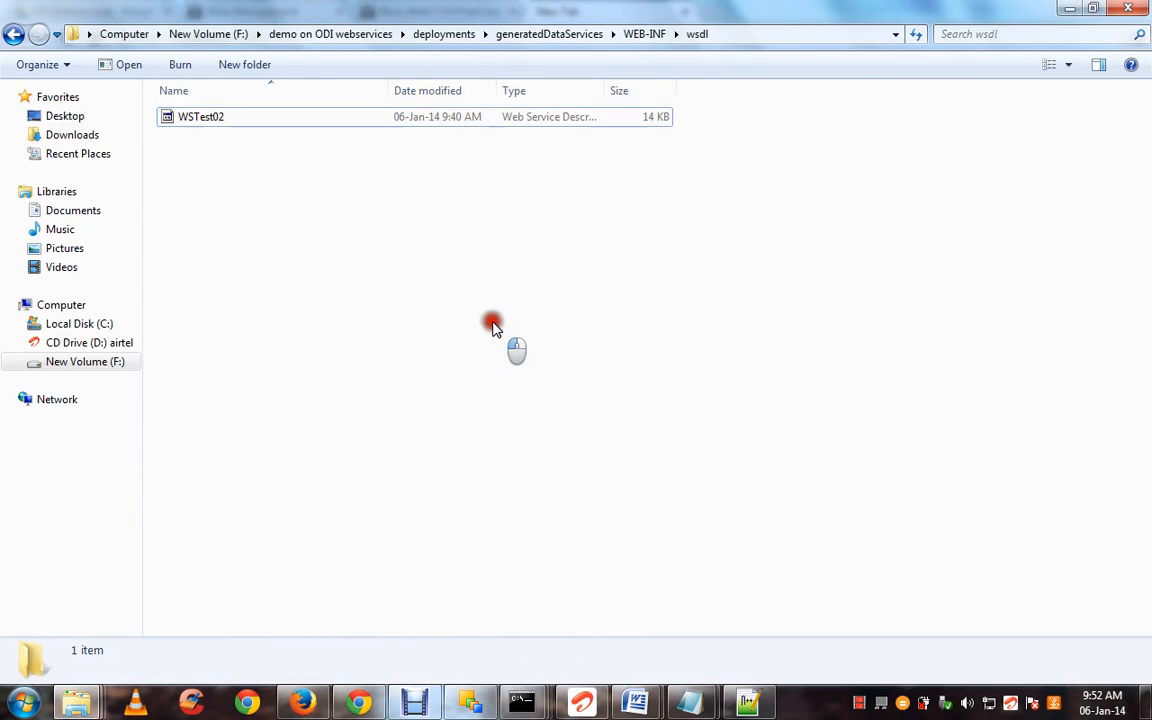
key("BackSpace")
key("BackSpace")
key("BackSpace")
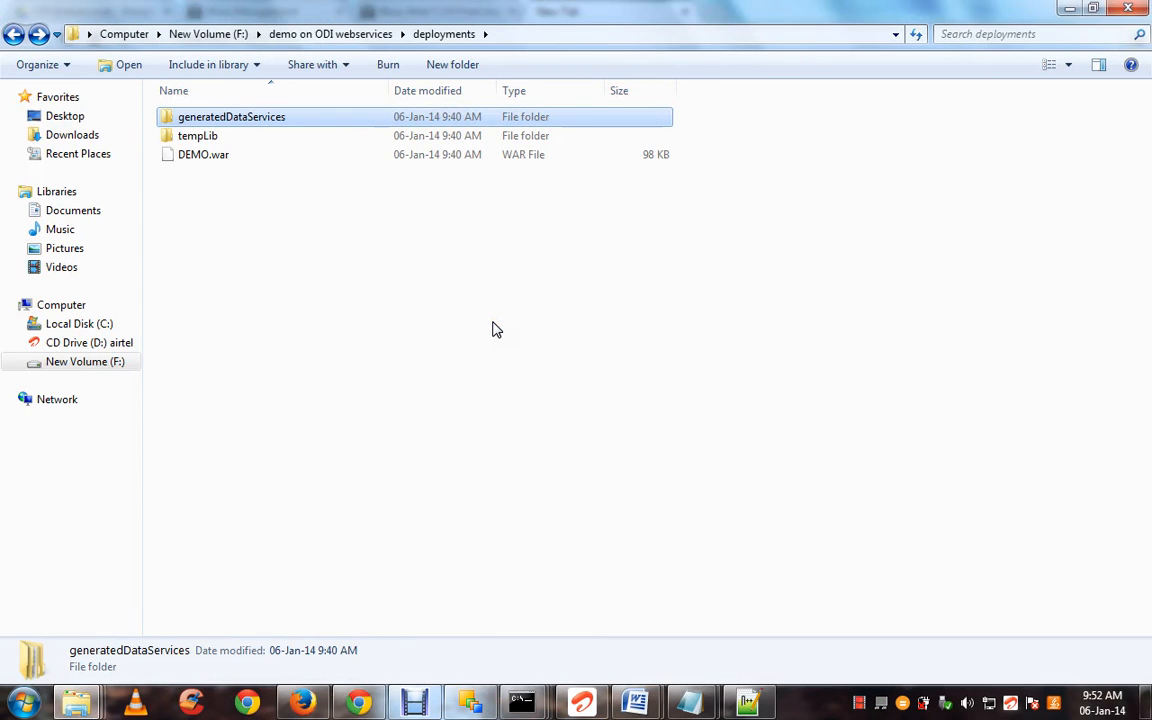
key("alt+Tab")
left_click(327, 44)
type("DEMO/")
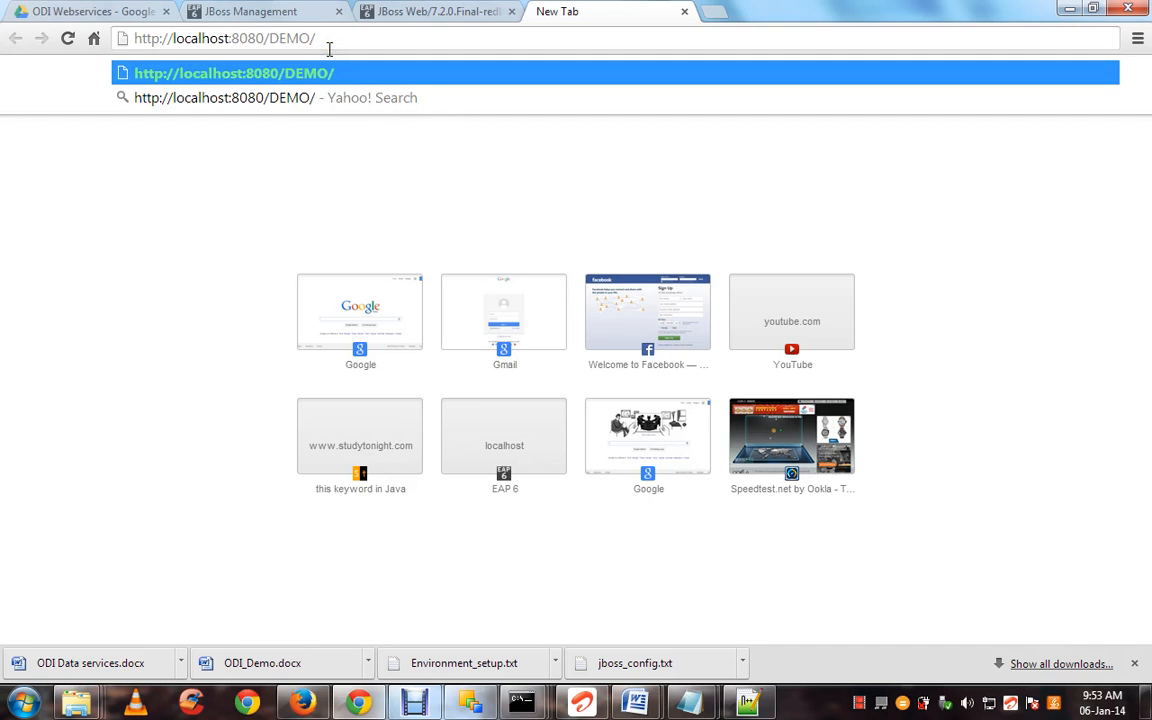
type("WST")
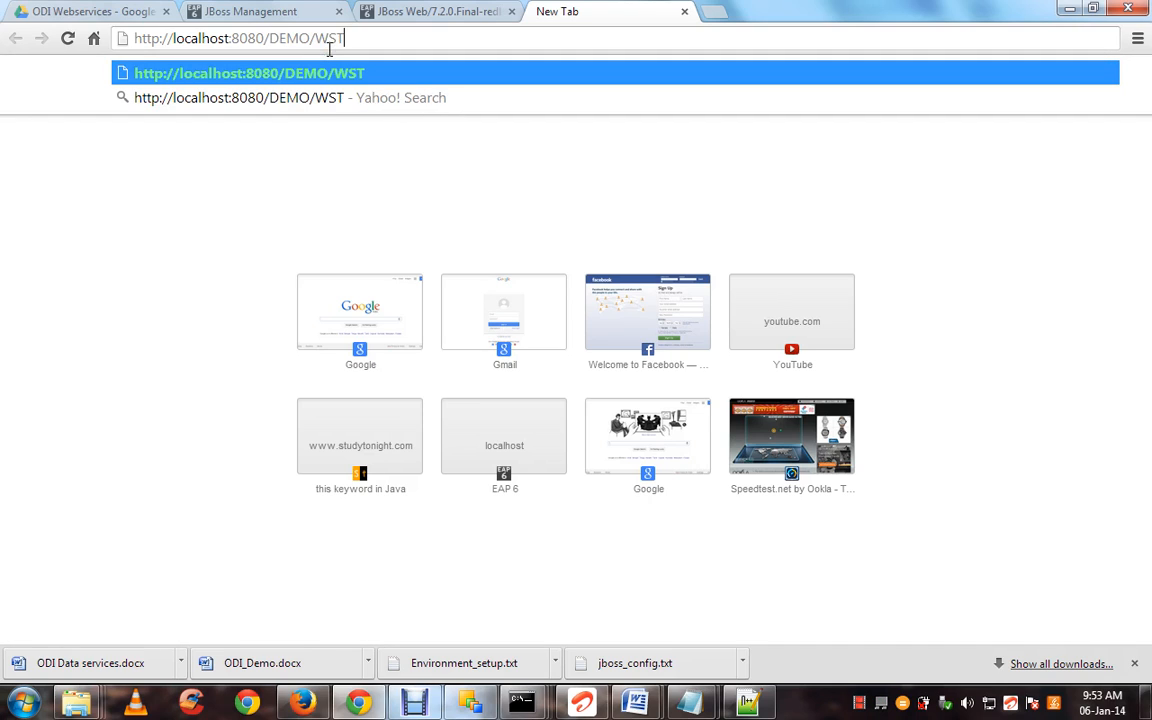
type("est02?")
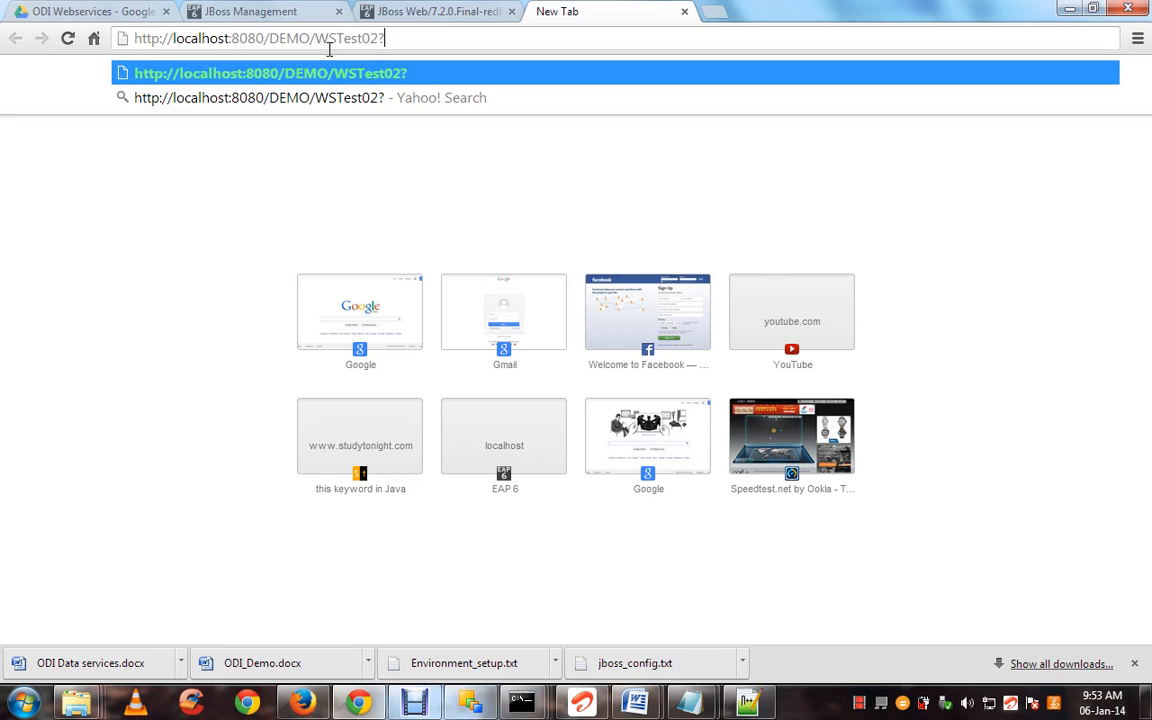
type("wsdl")
key("Return")
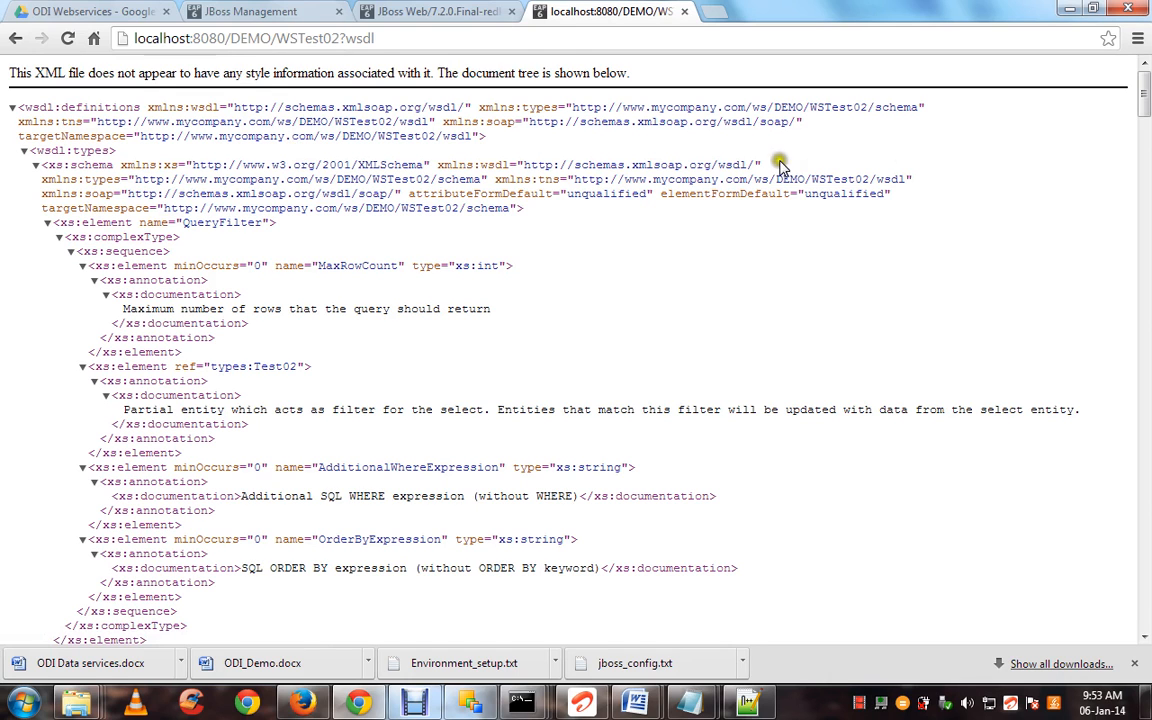
Compare with the 404 tab and select the working WSTest02 WSDL address
left_click_drag(1143, 107, 1142, 70)
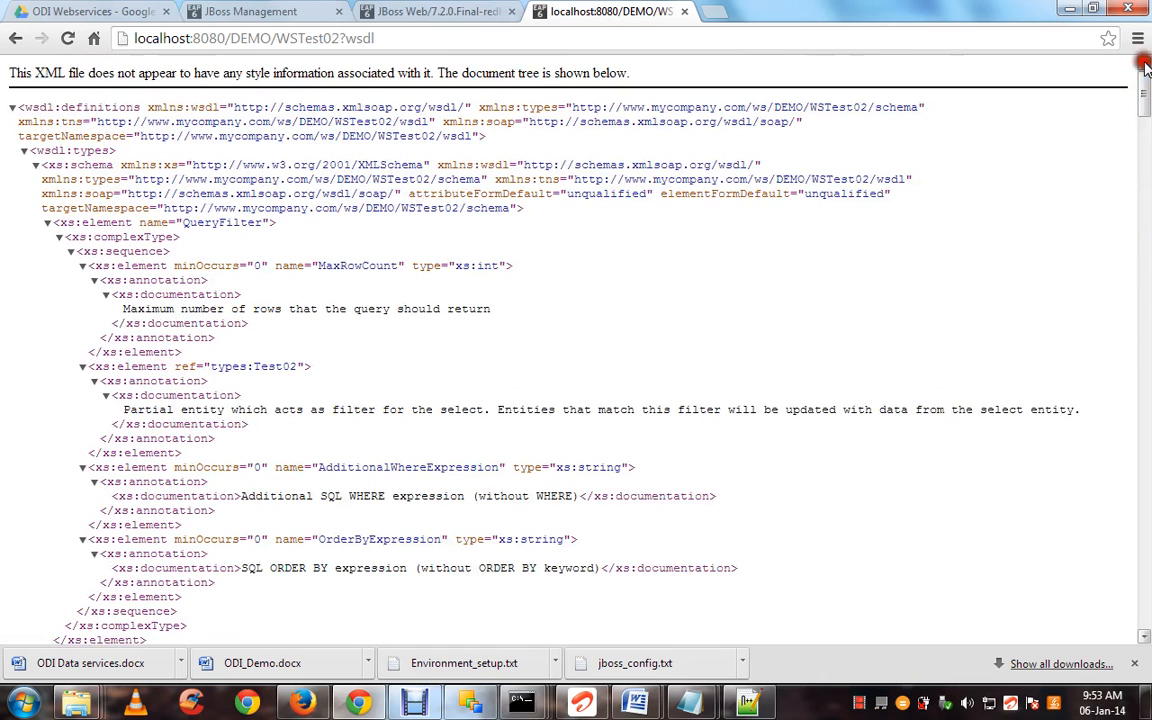
left_click(464, 9)
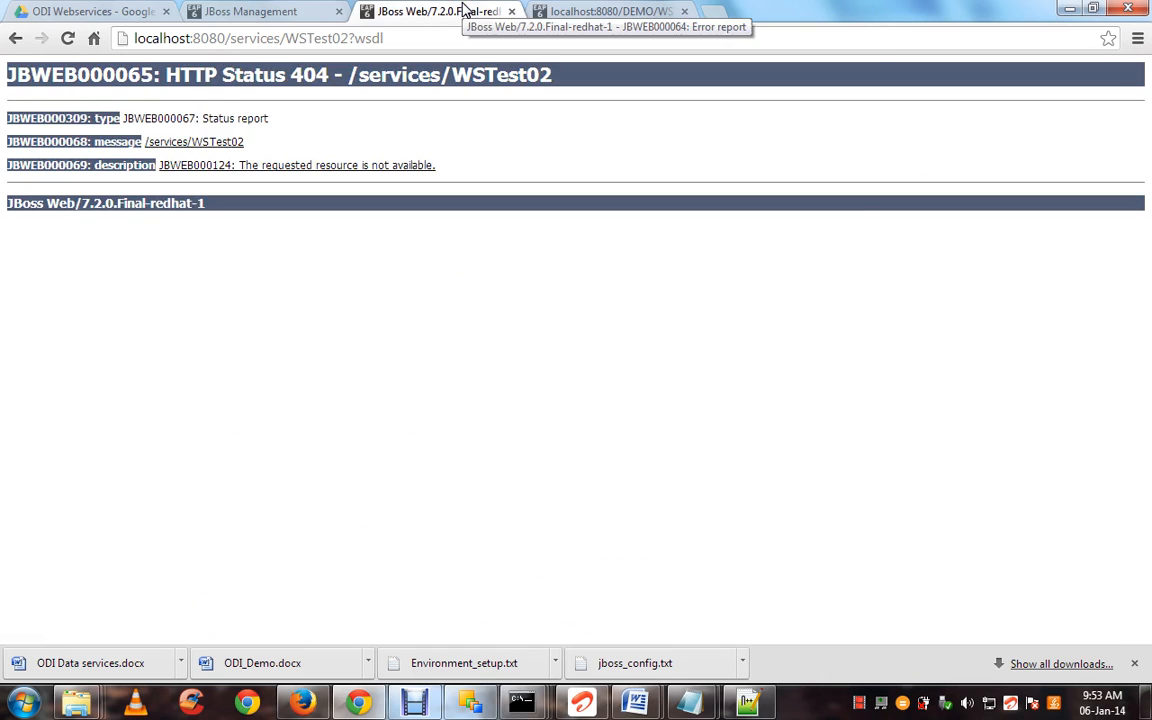
left_click(580, 10)
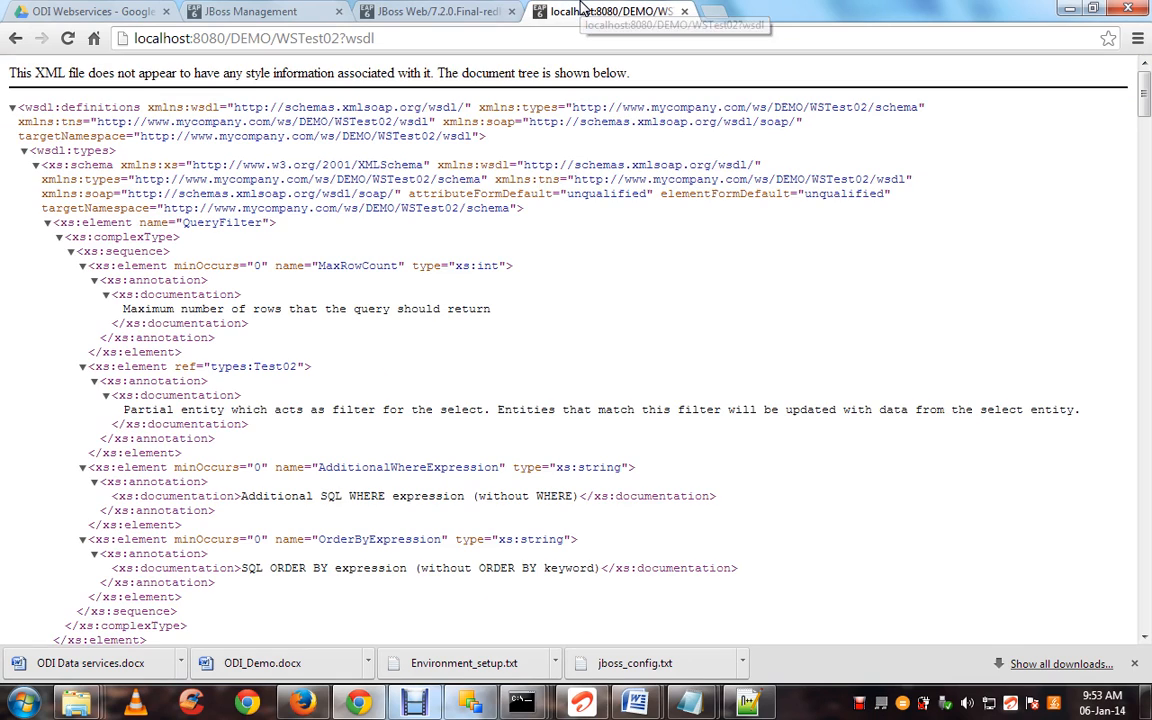
left_click(511, 37)
key("ctrl+c")
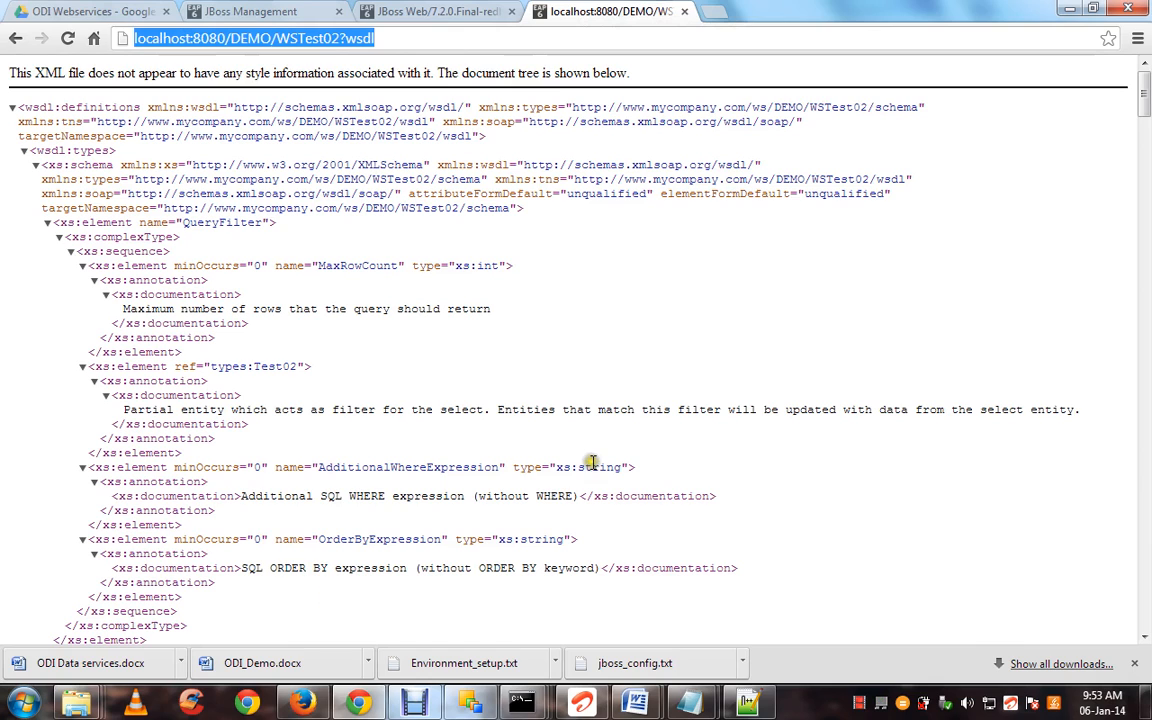
key("super+r")
type("notepad")
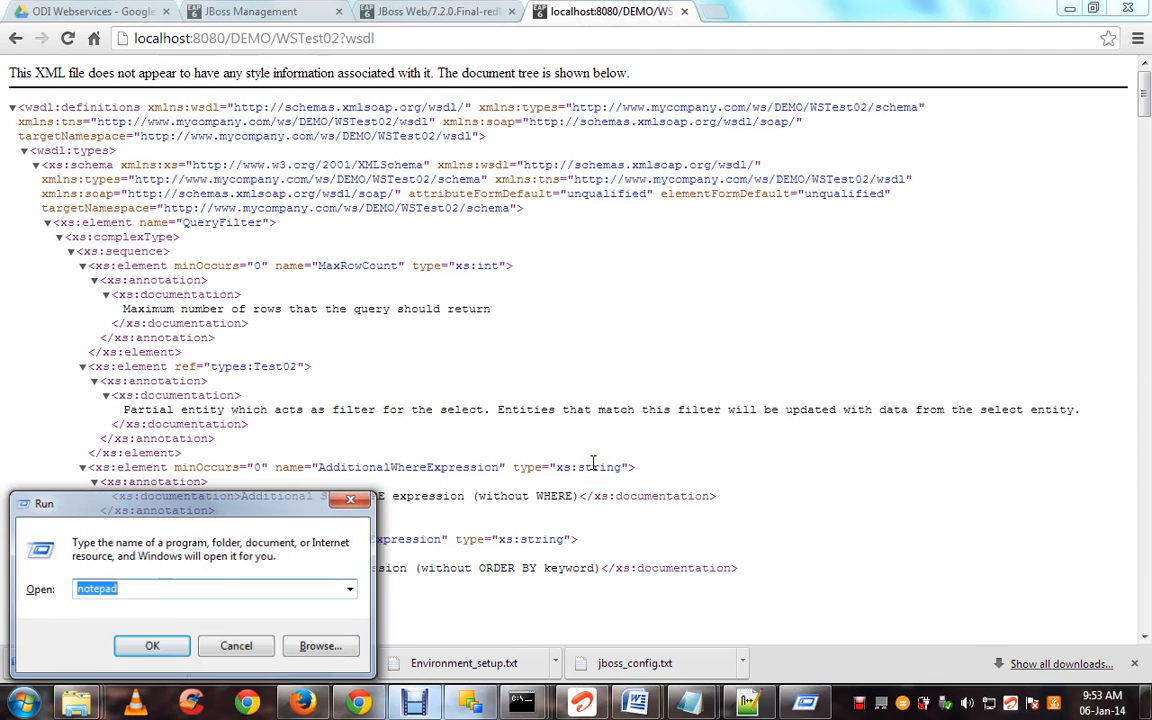
key("Return")
key("ctrl+v")
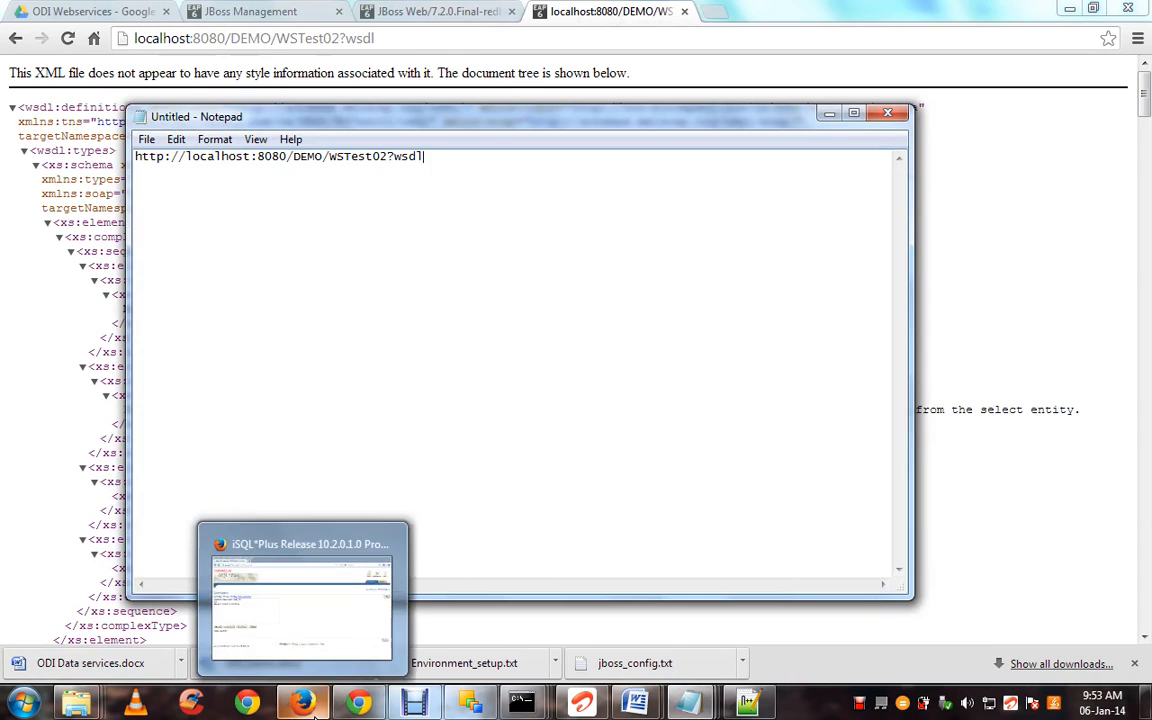
key("super")
type("saop")
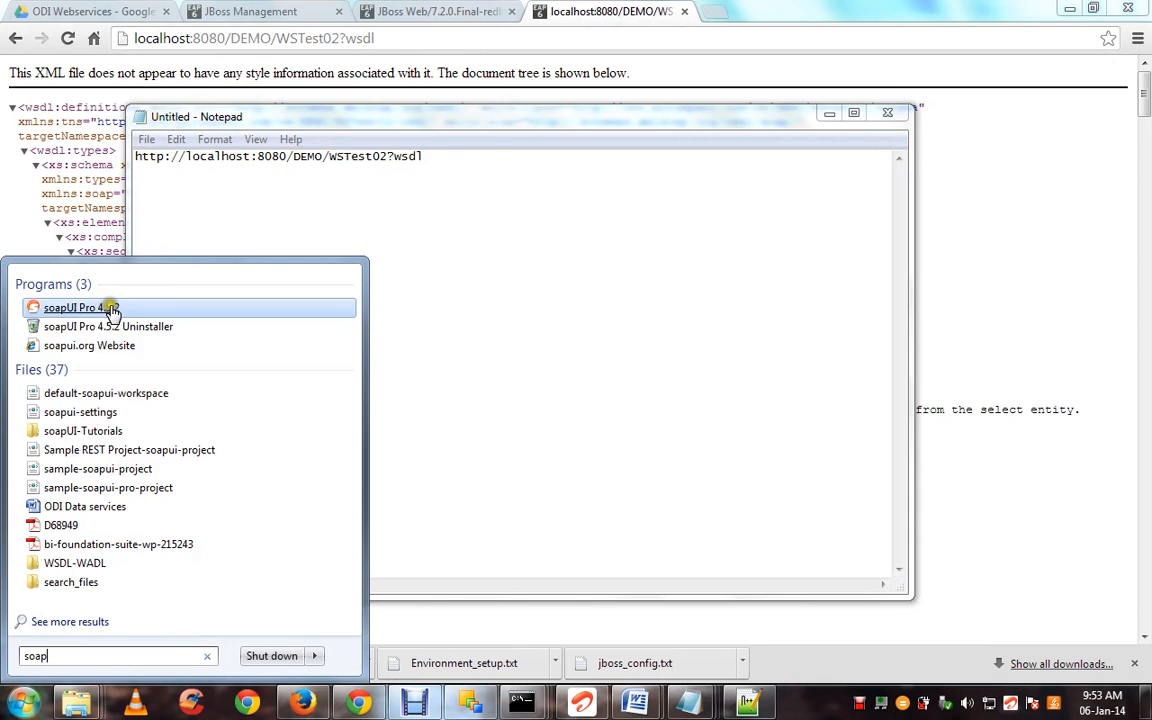
Launch soapUI Pro 4.5.2 from the Start menu and maximise its window
left_click(108, 309)
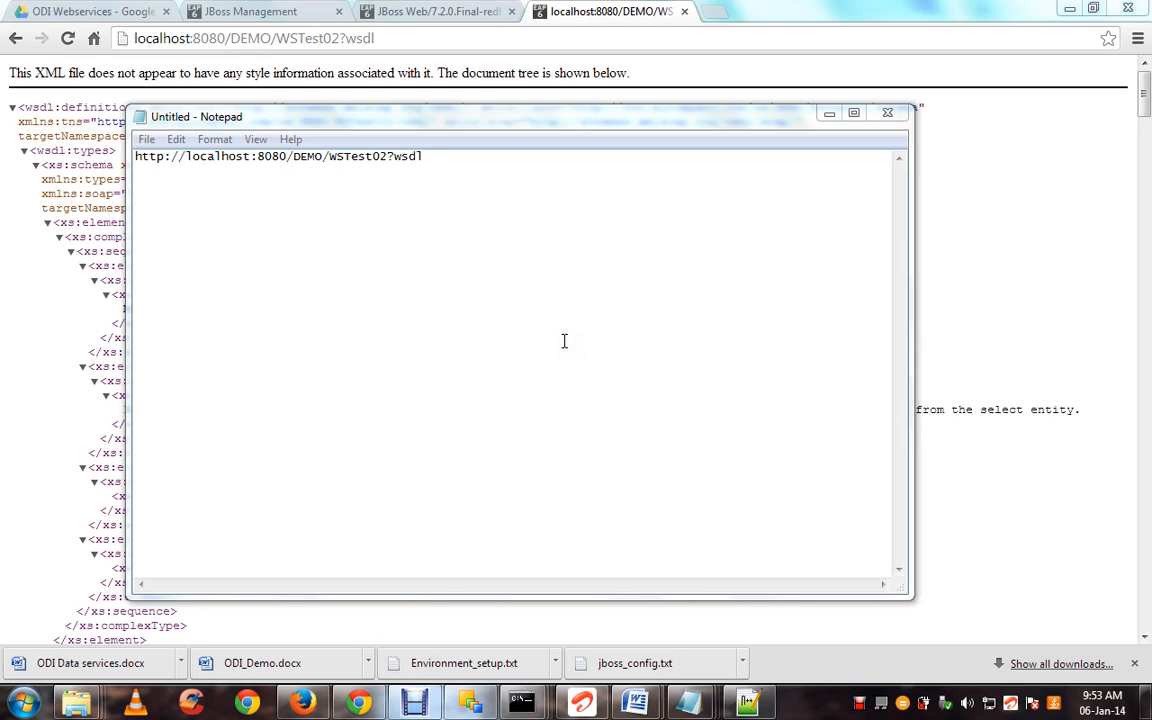
left_click(26, 702)
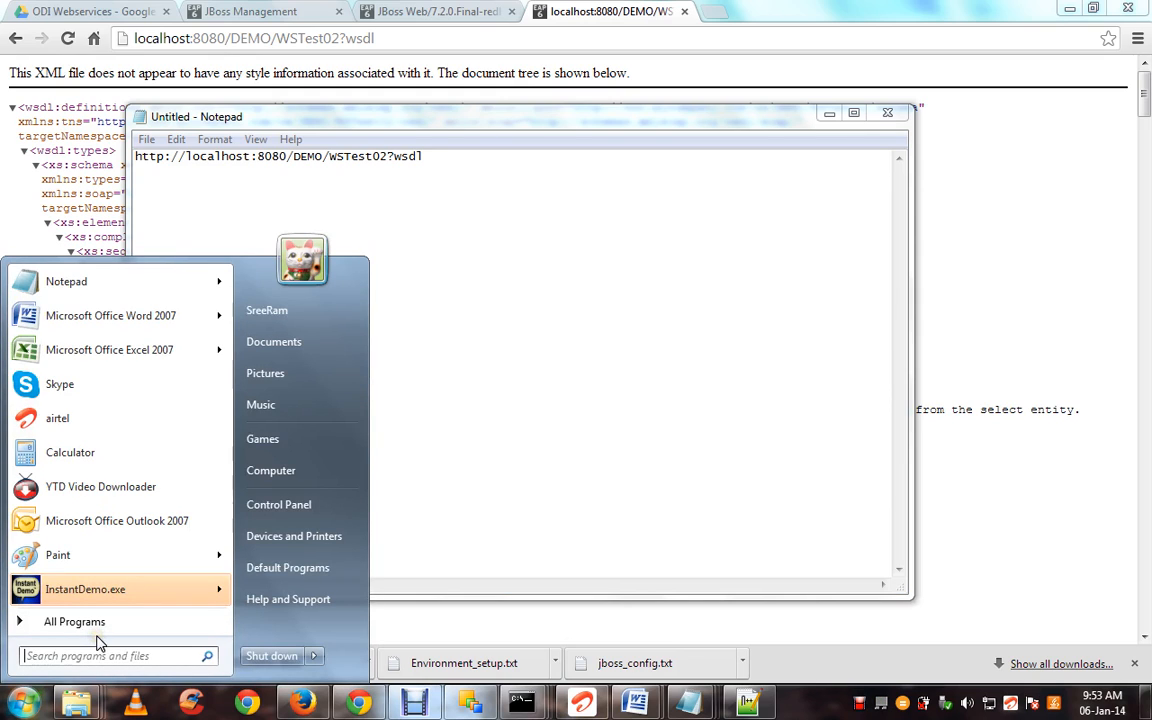
type("soap")
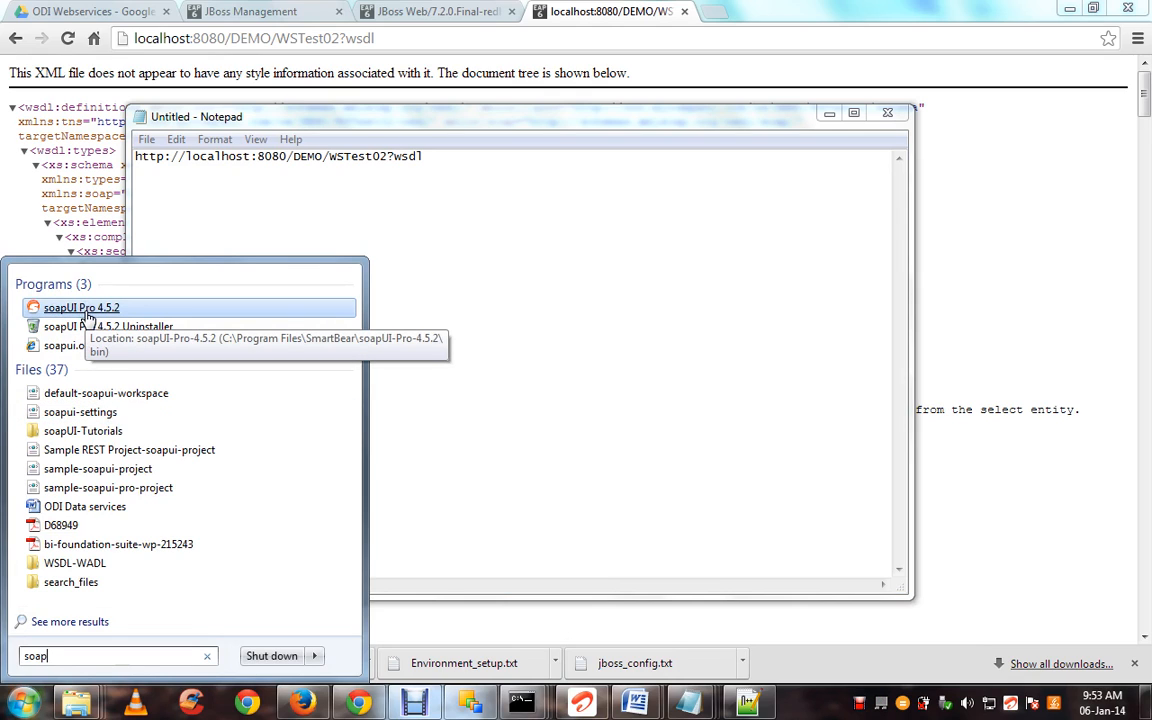
left_click(88, 313)
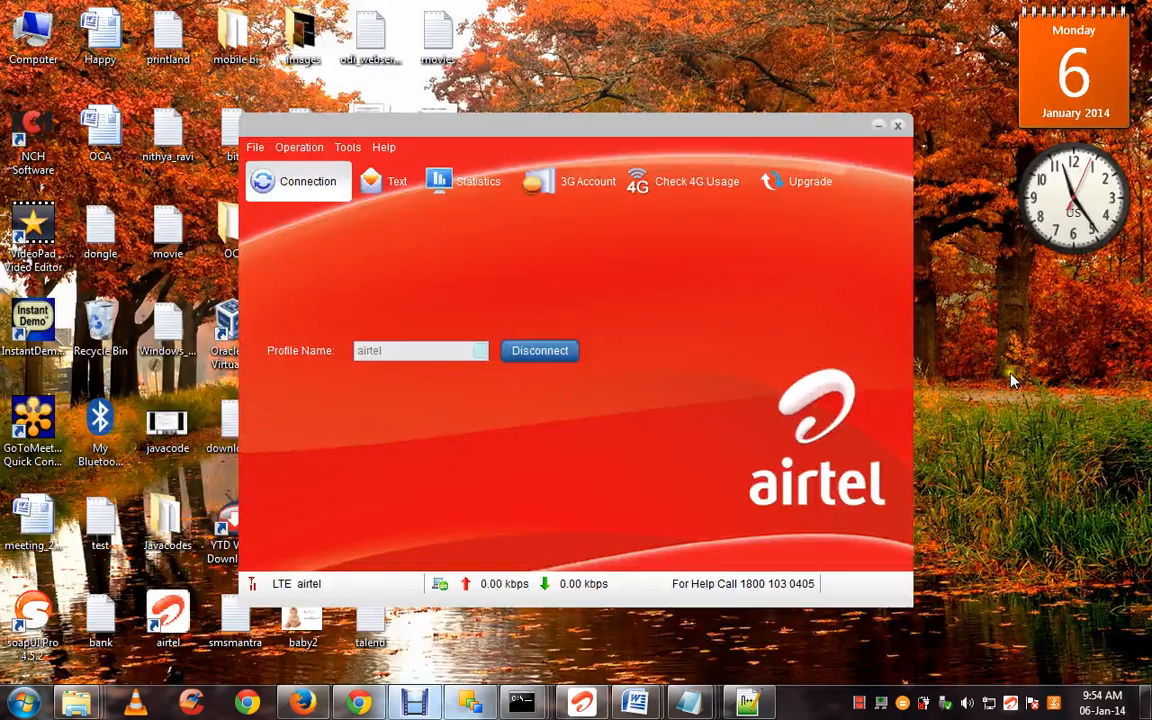
left_click(880, 127)
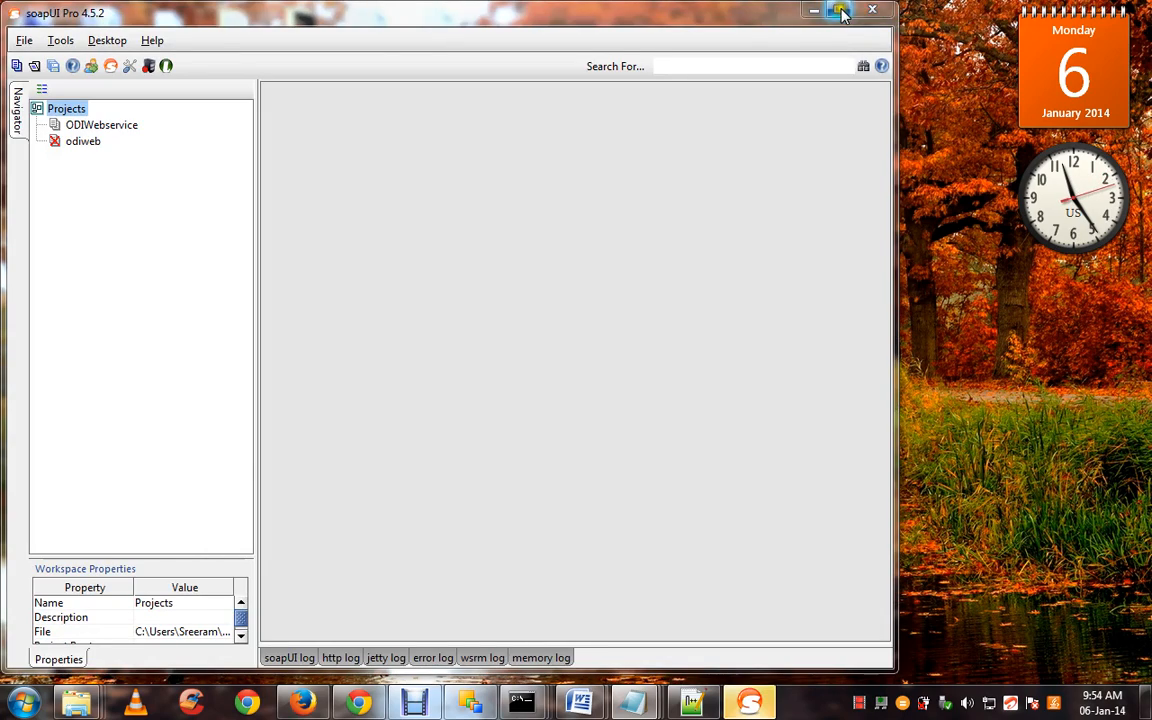
left_click(838, 9)
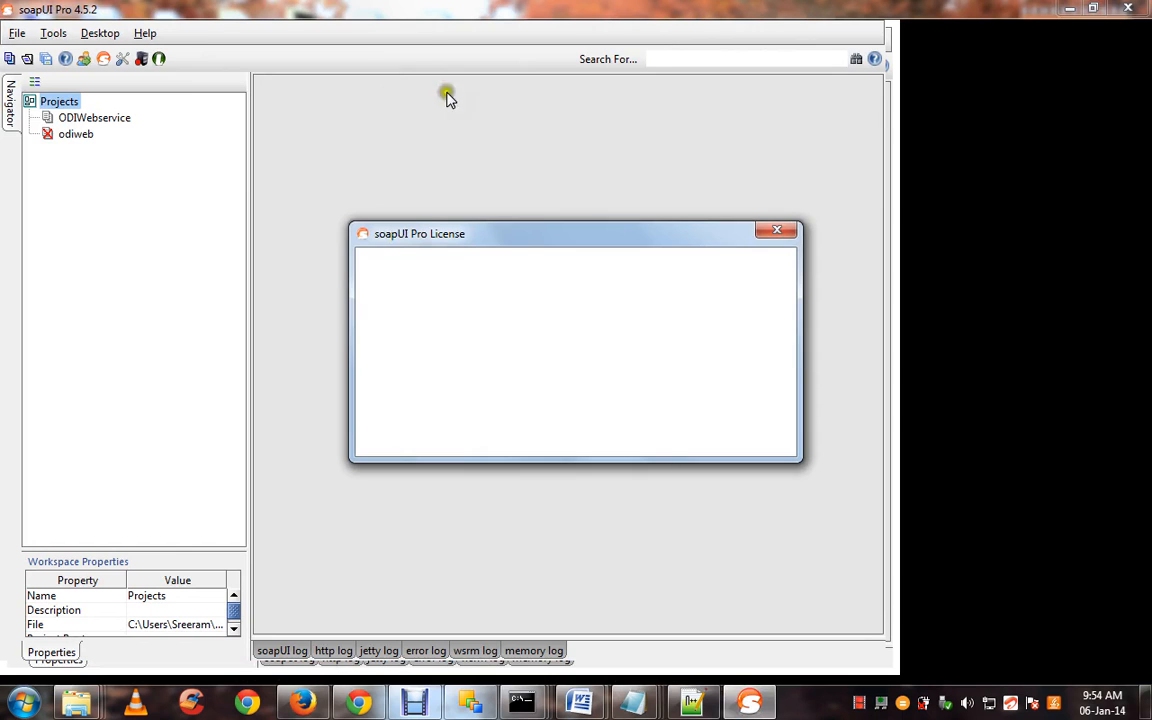
Decline the licence prompts and EULA so soapUI quits, then relaunch it from the desktop
left_click(772, 236)
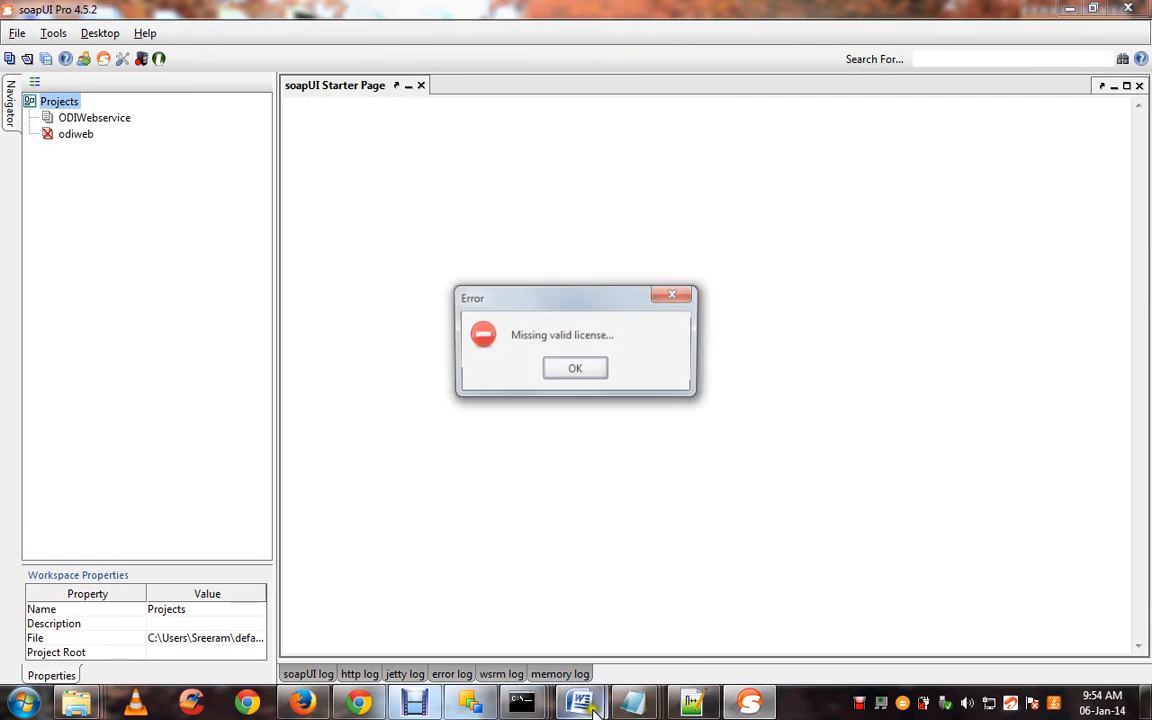
left_click(566, 368)
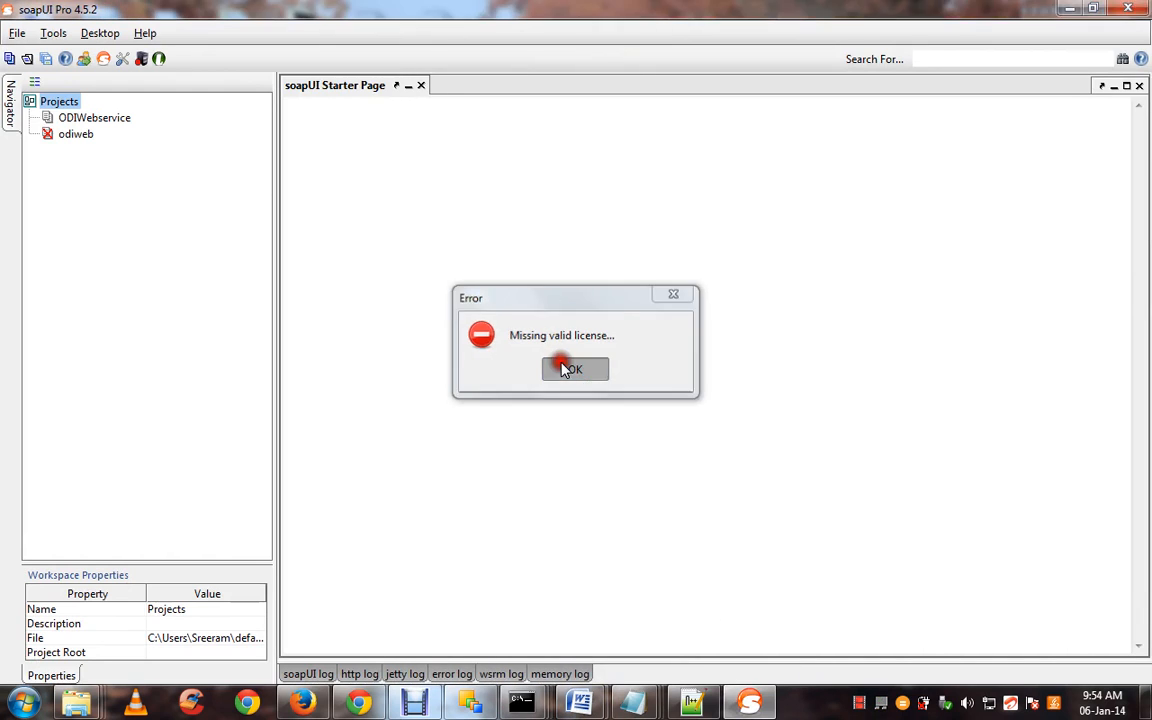
left_click(576, 370)
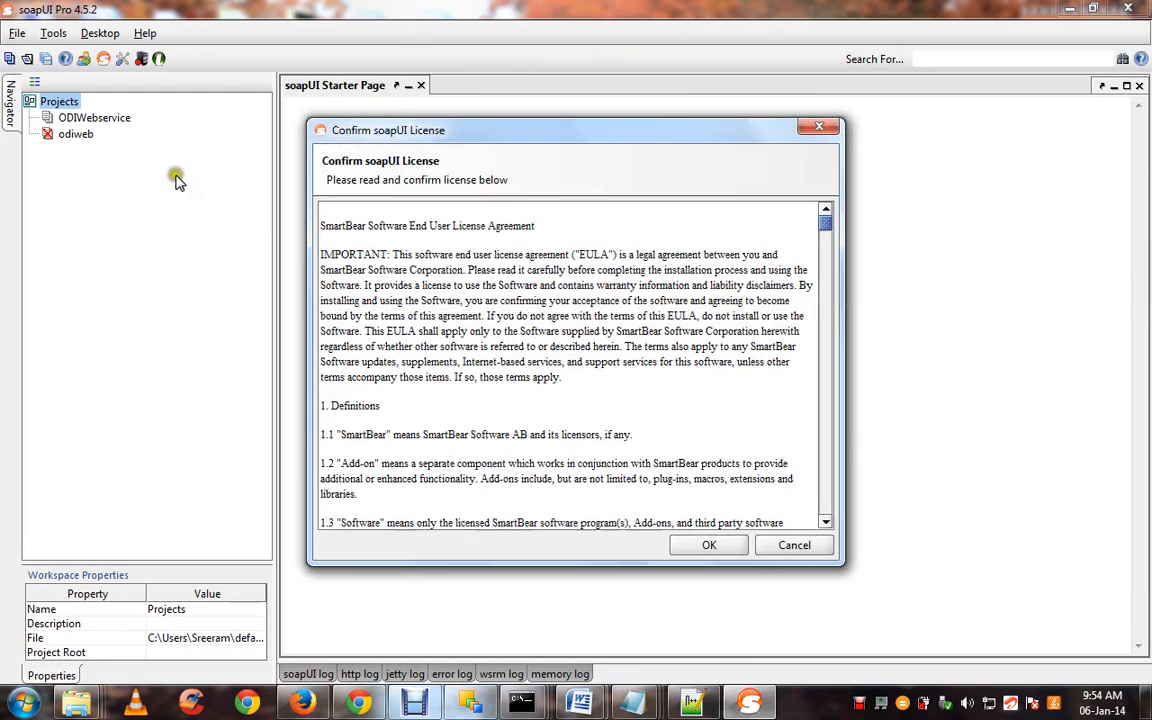
left_click(795, 545)
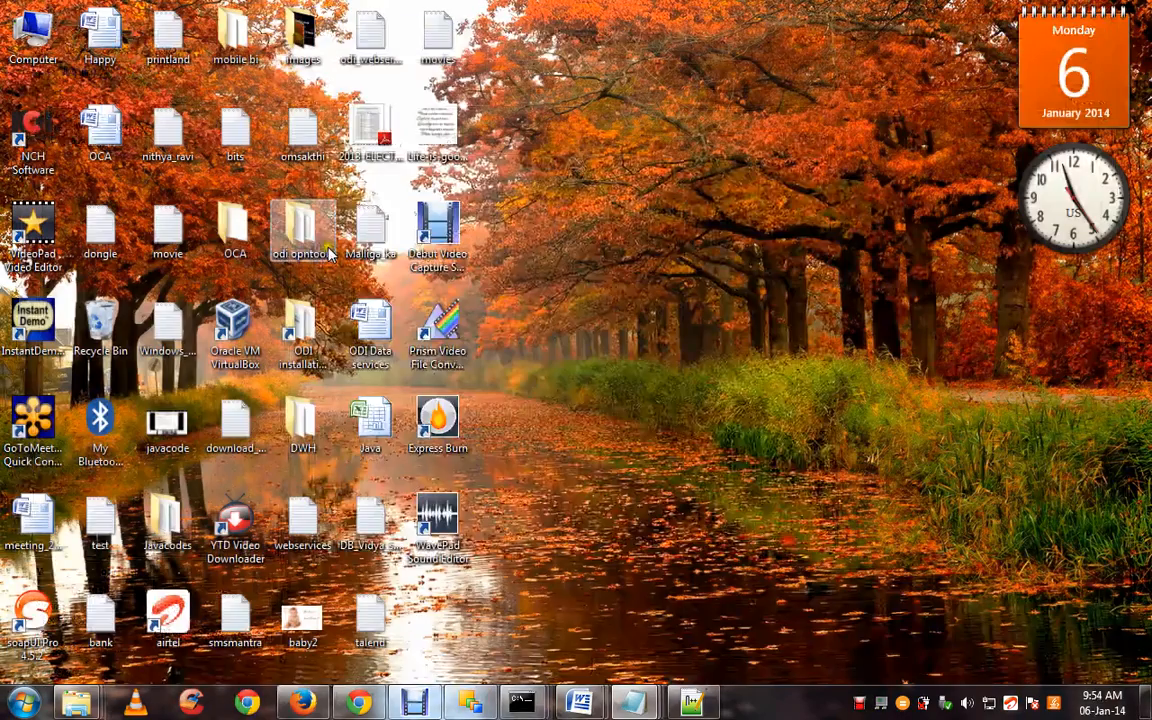
double_click(46, 623)
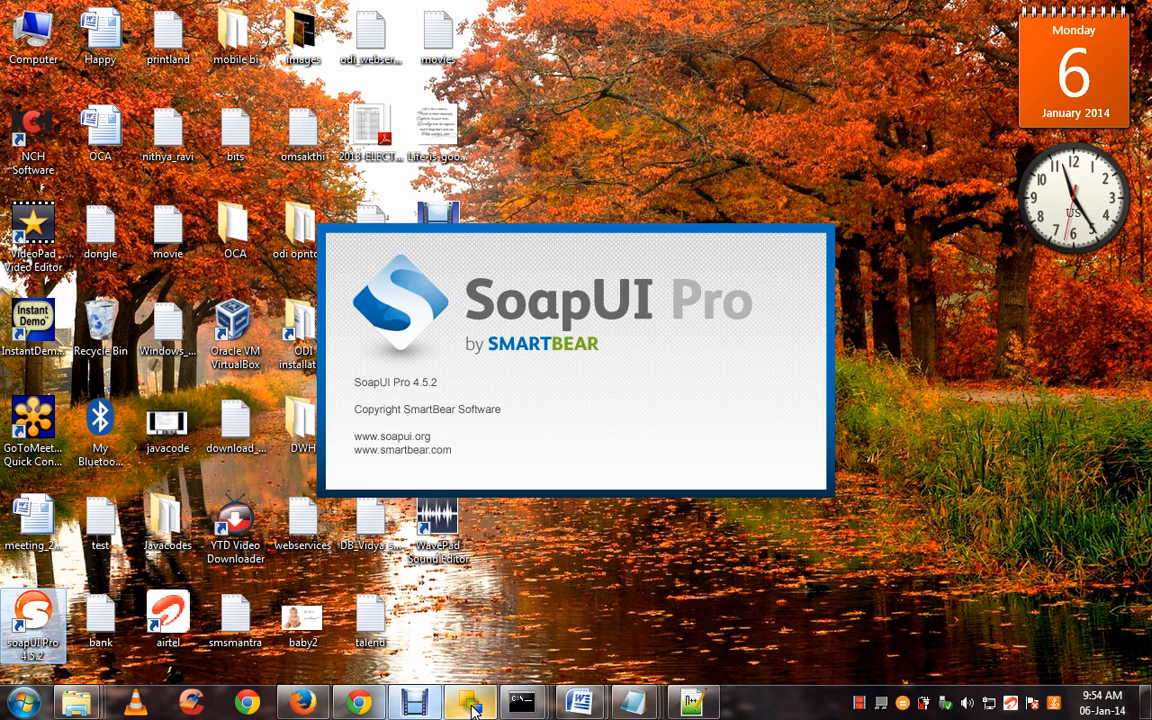
mouse_move(474, 708)
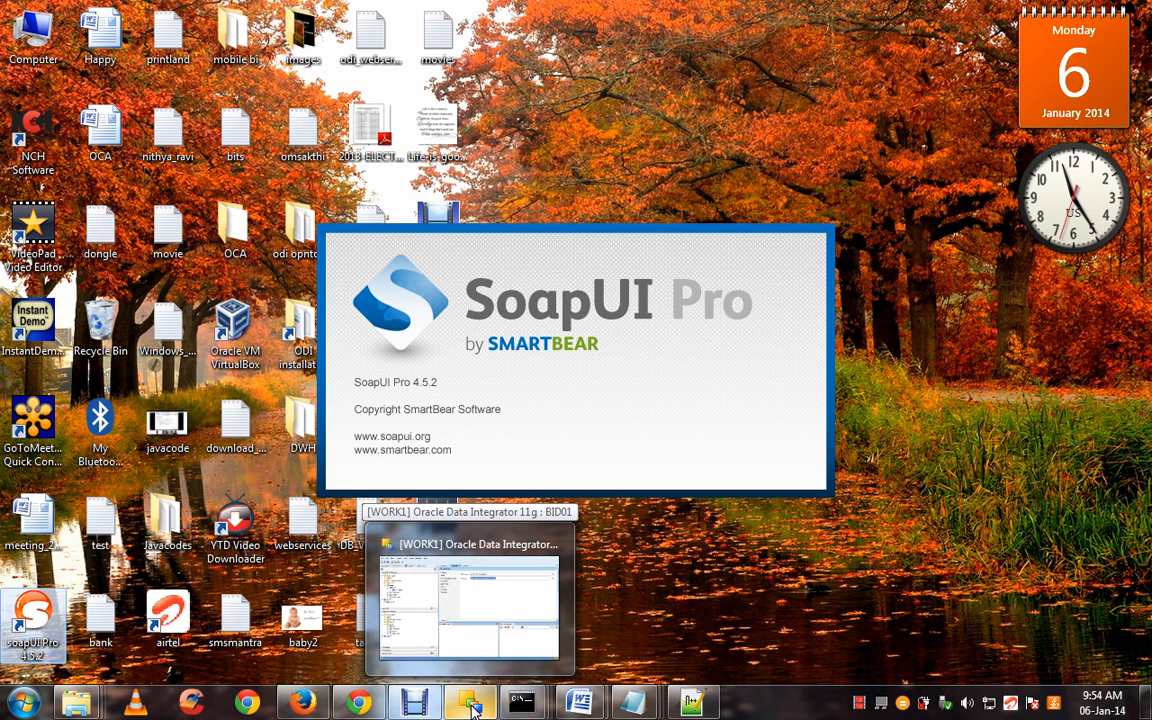
left_click(474, 708)
Page up to page 2 and highlight each item from Setting up topology through SOAP UI
mouse_move(521, 706)
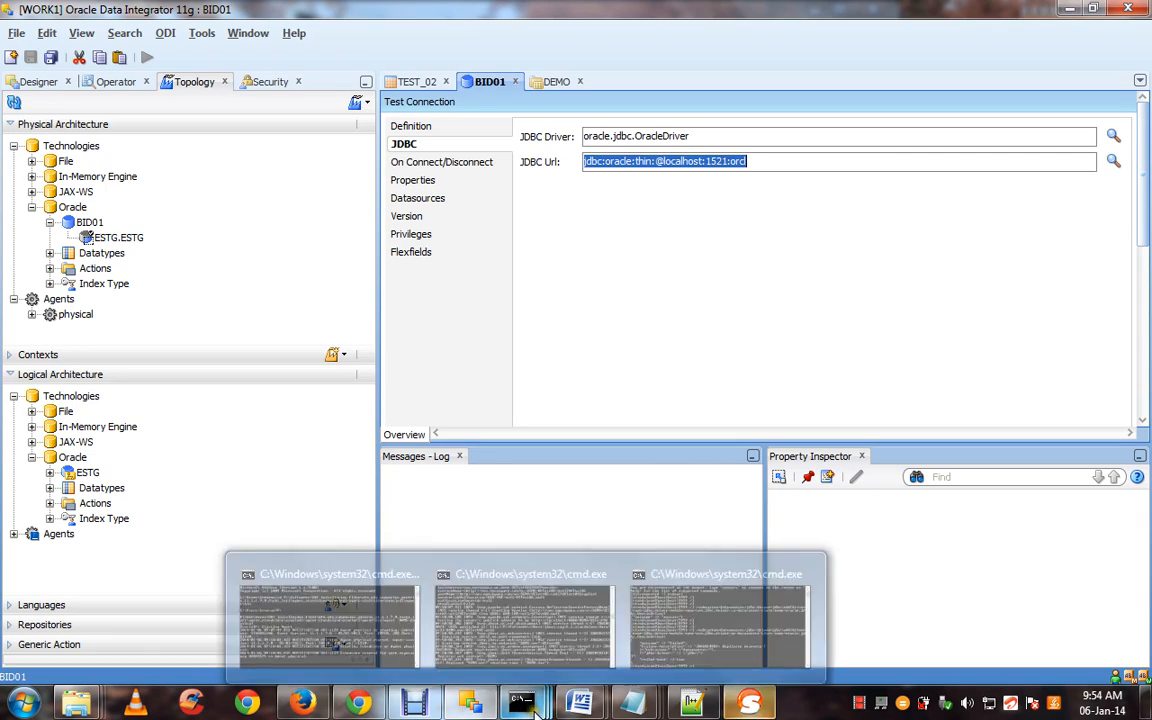
mouse_move(580, 703)
left_click(537, 600)
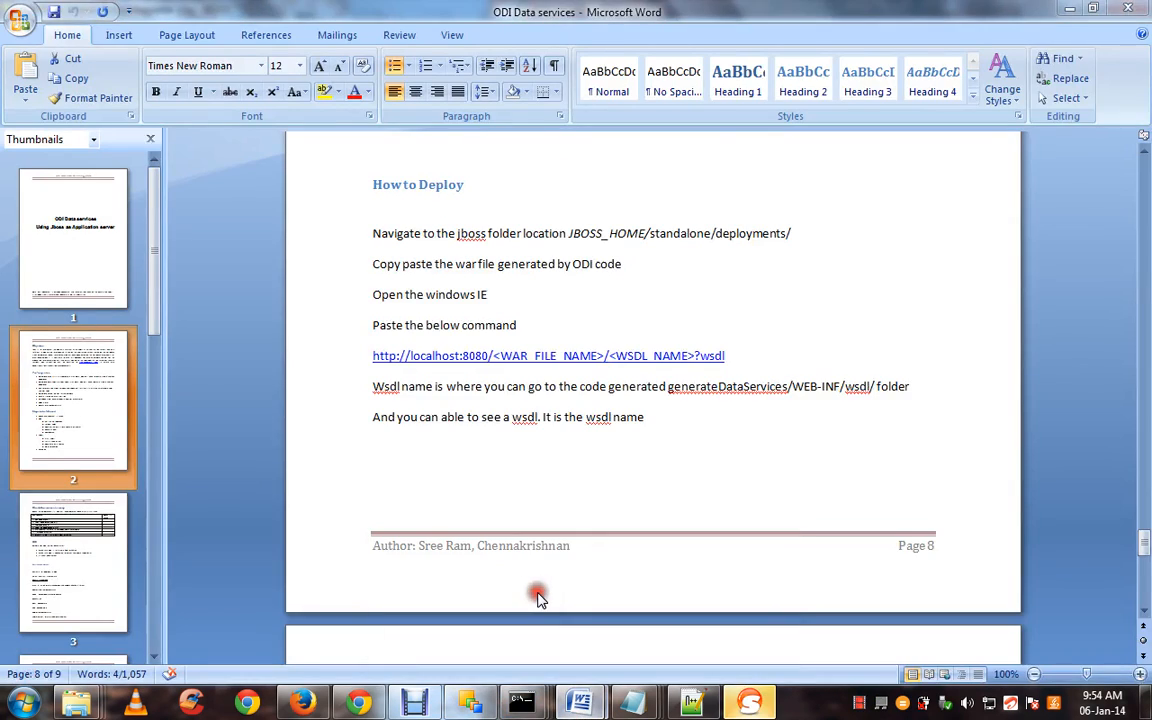
key("Page_Up")
key("Page_Up")
key("Page_Up")
key("Page_Up")
key("Page_Up")
key("Page_Up")
key("Page_Up")
key("Page_Up")
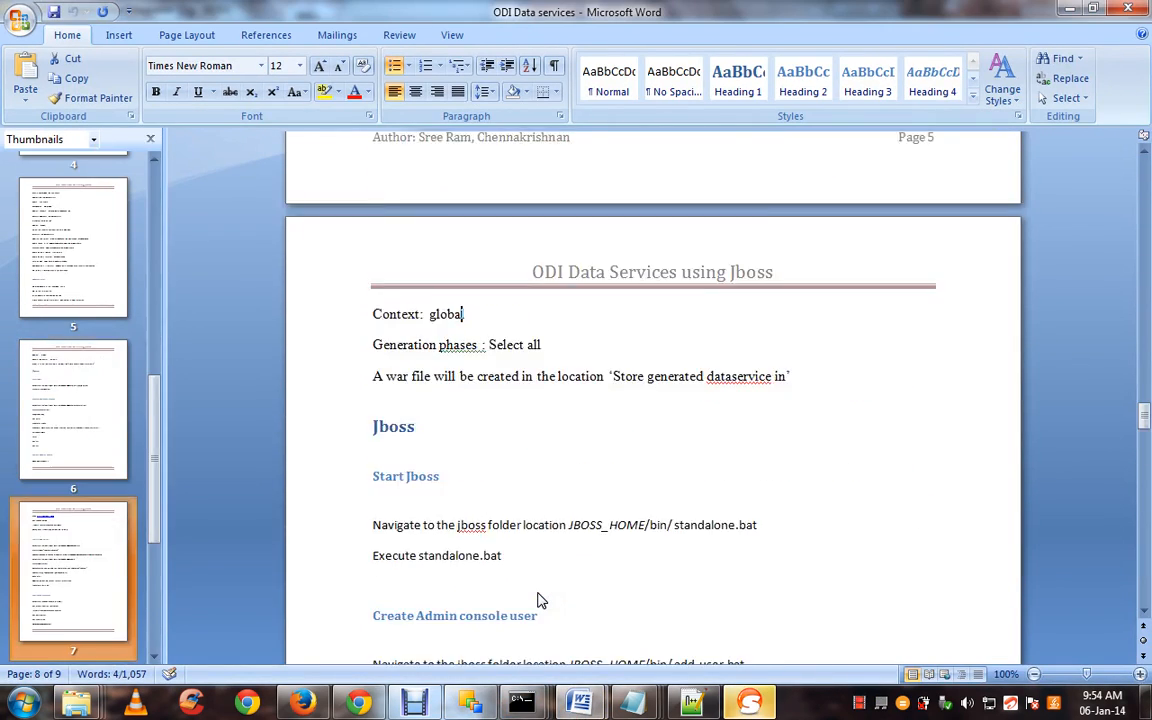
key("Page_Up")
key("Page_Up")
key("Page_Up")
key("Page_Up")
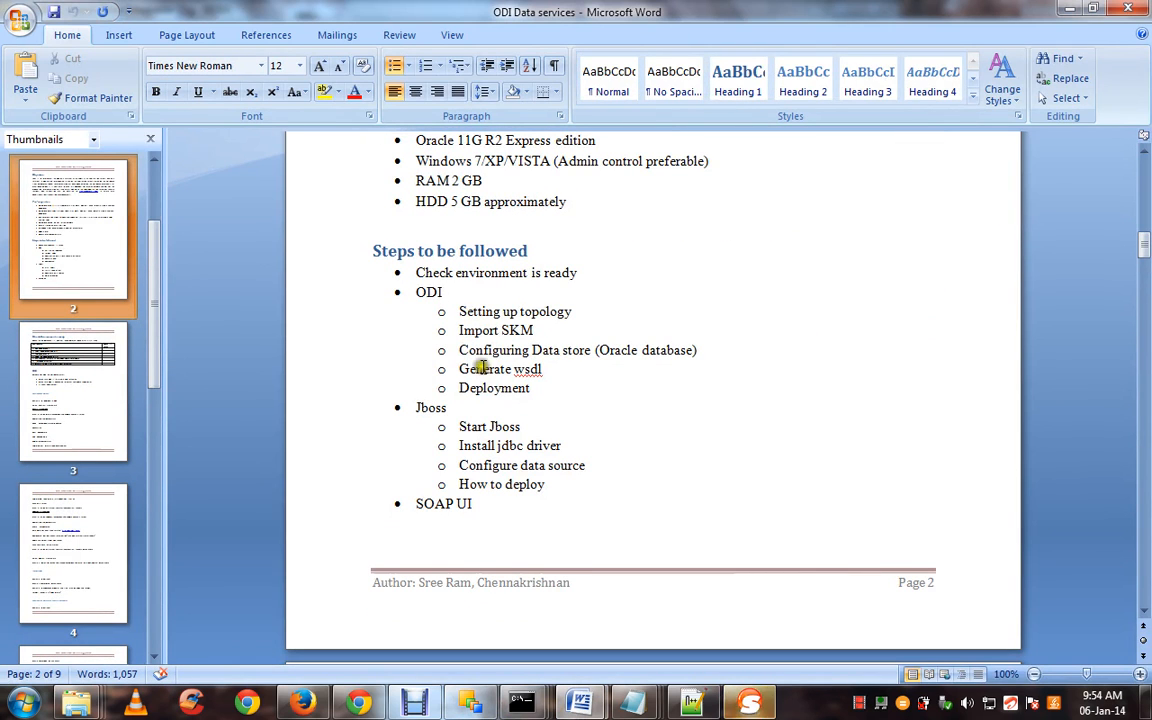
left_click_drag(458, 311, 578, 312)
left_click_drag(456, 331, 540, 332)
left_click_drag(457, 350, 580, 352)
mouse_move(462, 370)
left_mouse_down()
mouse_move(540, 370)
mouse_move(456, 388)
left_mouse_up()
left_click(525, 388)
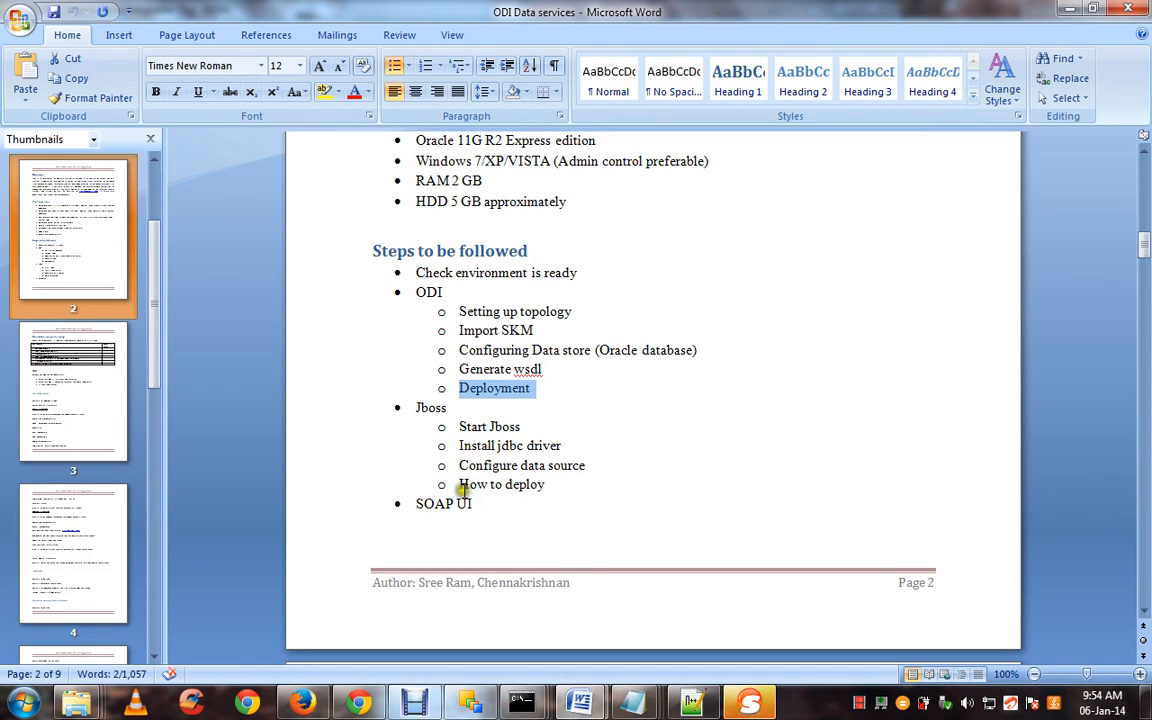
left_click_drag(478, 504, 424, 514)
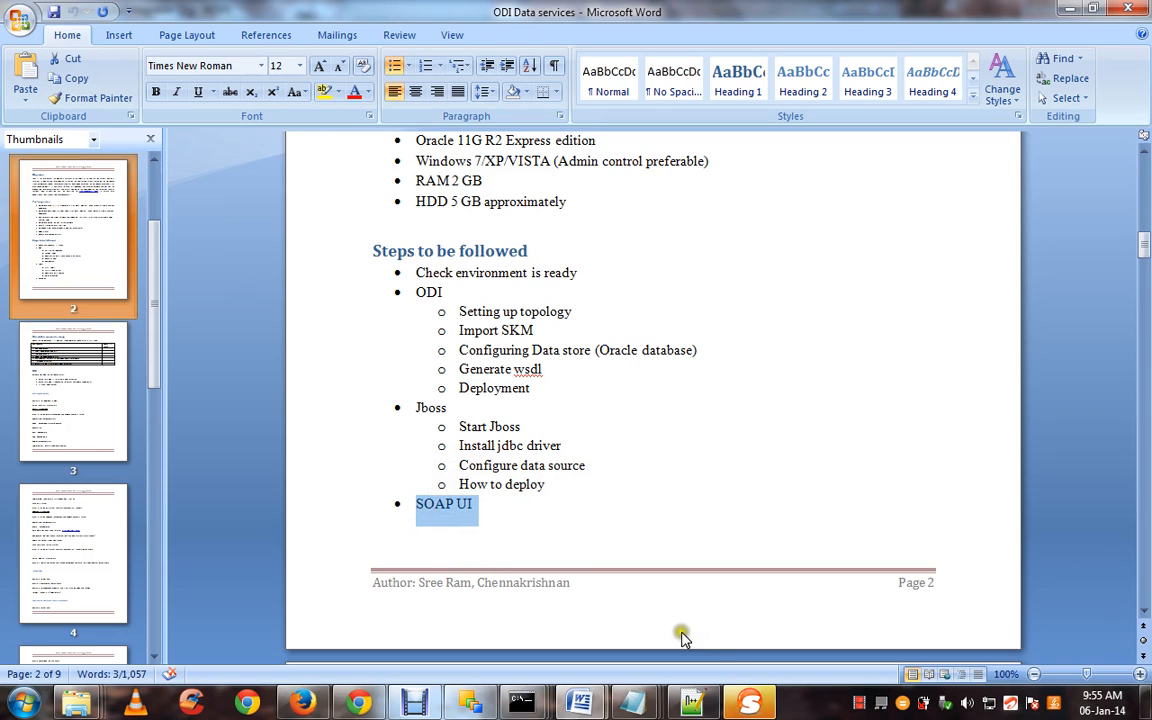
Try soapUI's licence options: floating licence server, licence file, then trial licence
left_click(748, 703)
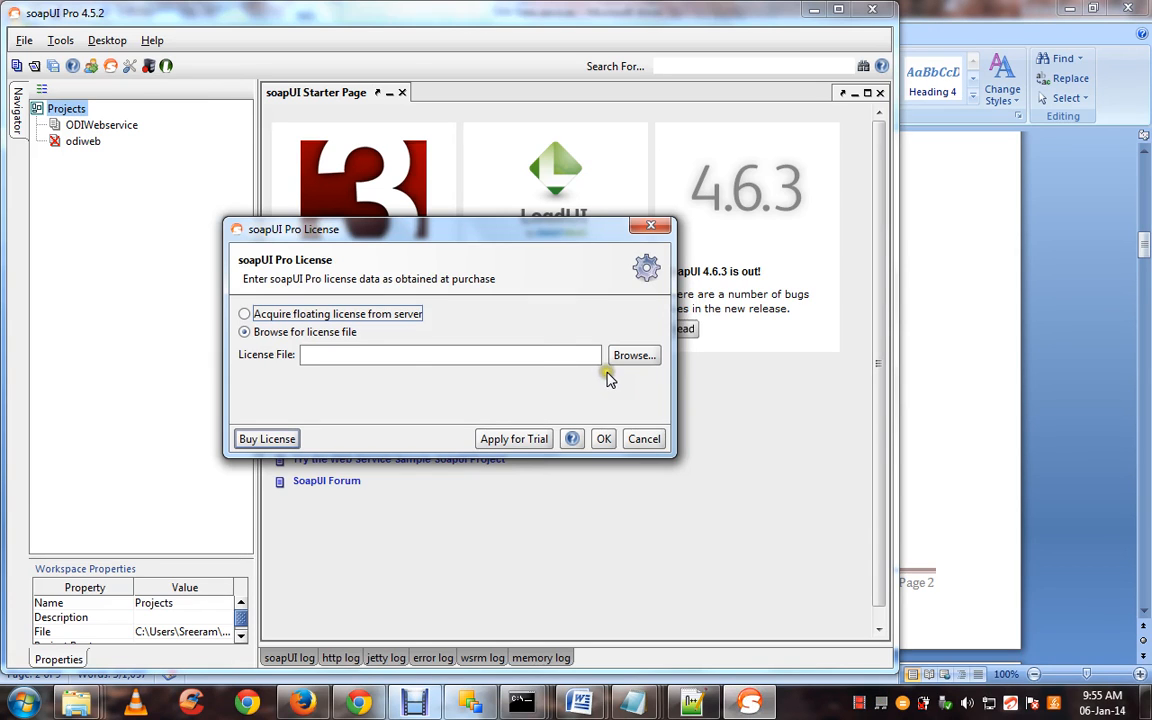
left_click(401, 316)
left_click(353, 334)
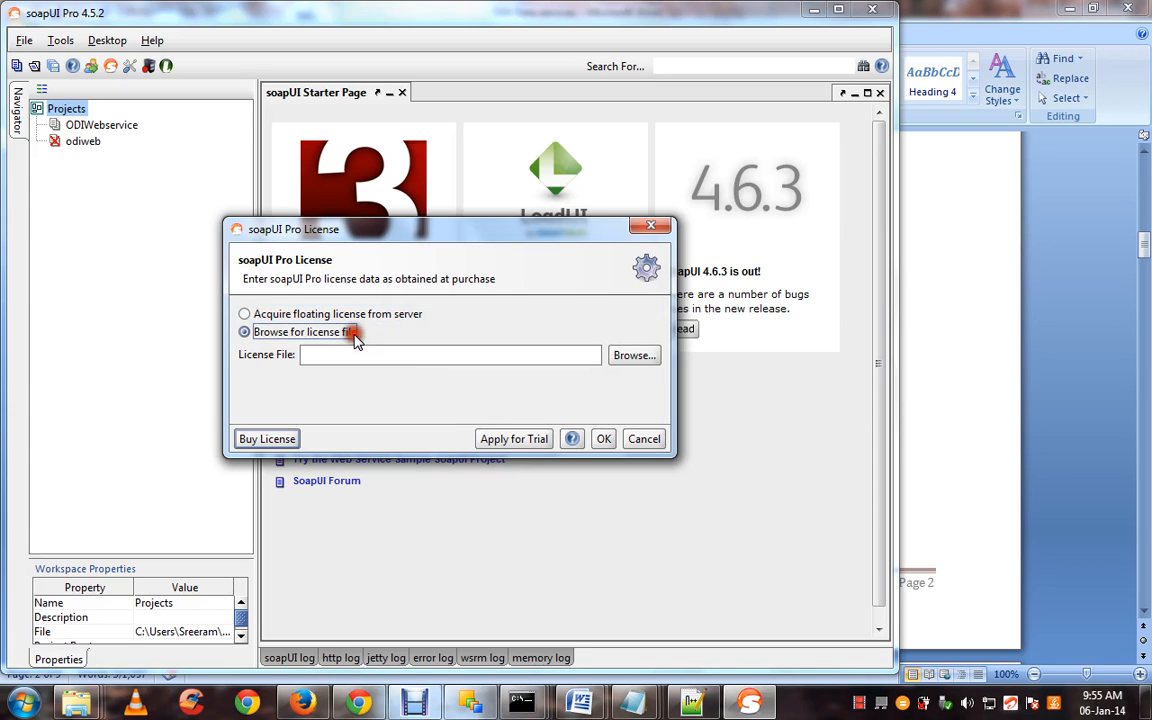
left_click(528, 447)
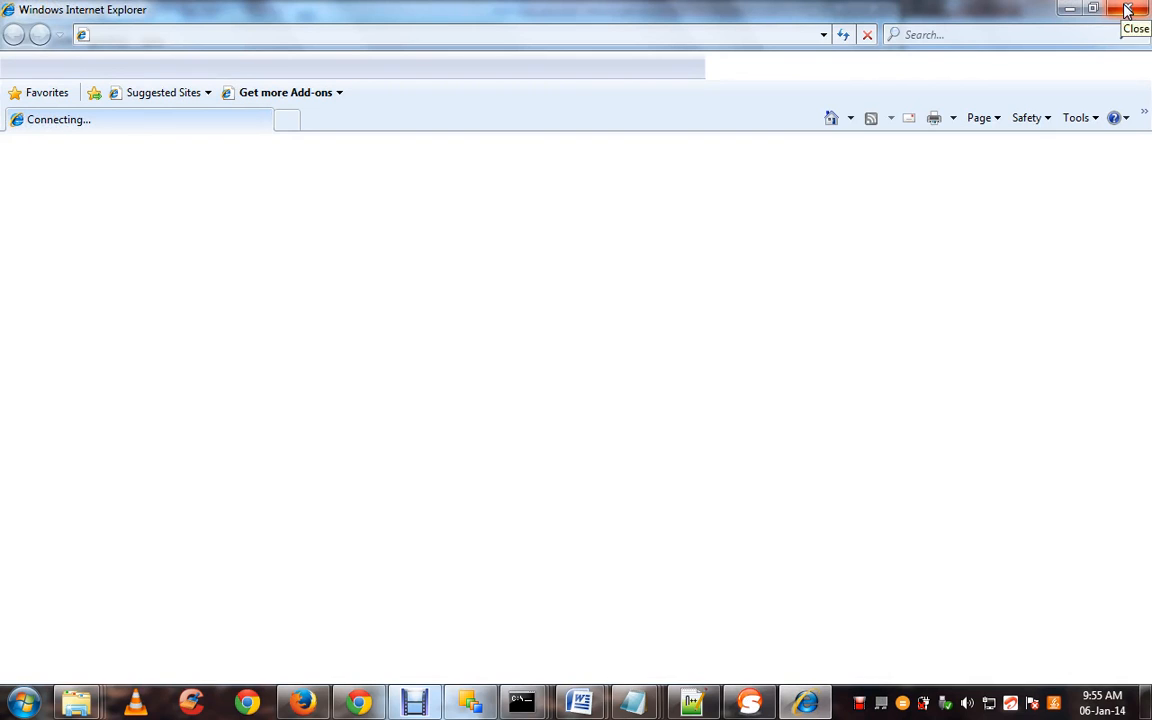
Continue without a licence in courtesy mode, accept the licence agreement, and postpone the update notice
left_click(692, 703)
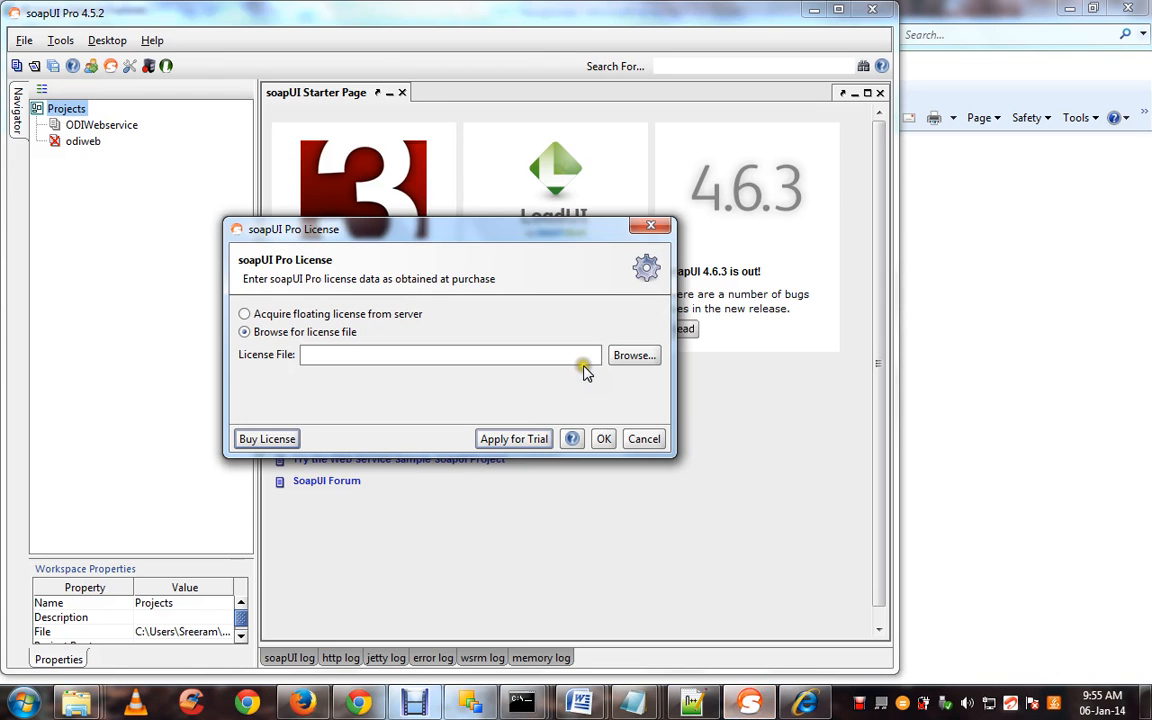
left_click(641, 440)
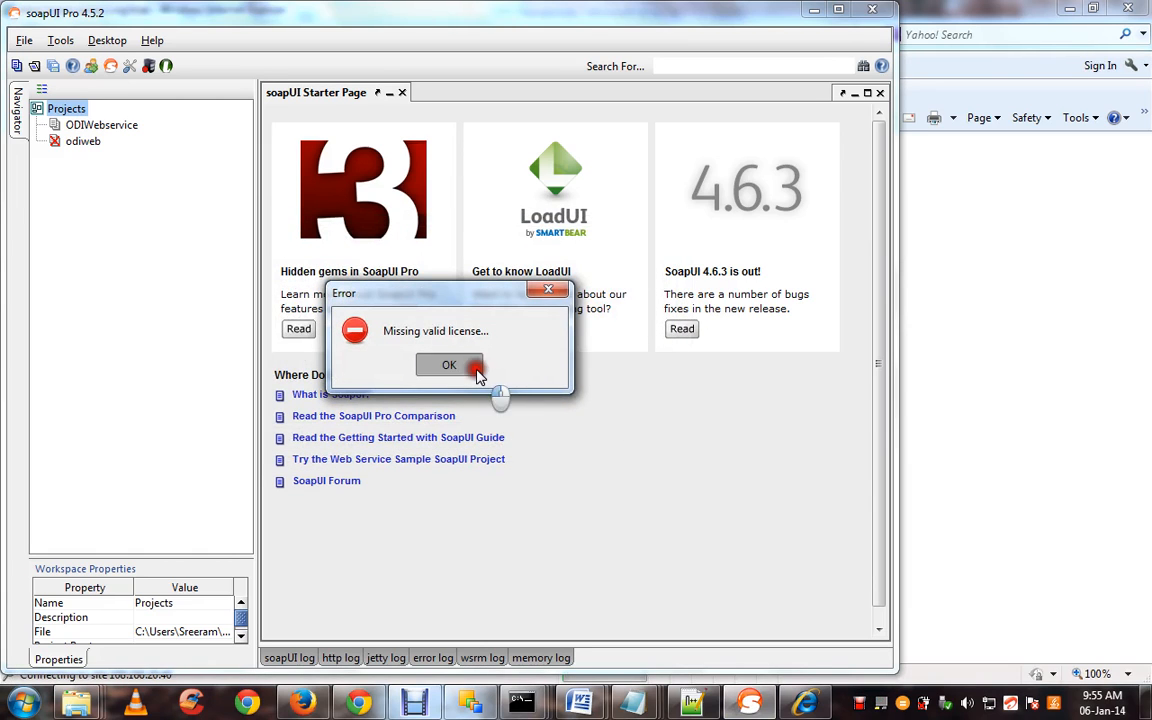
left_click(476, 372)
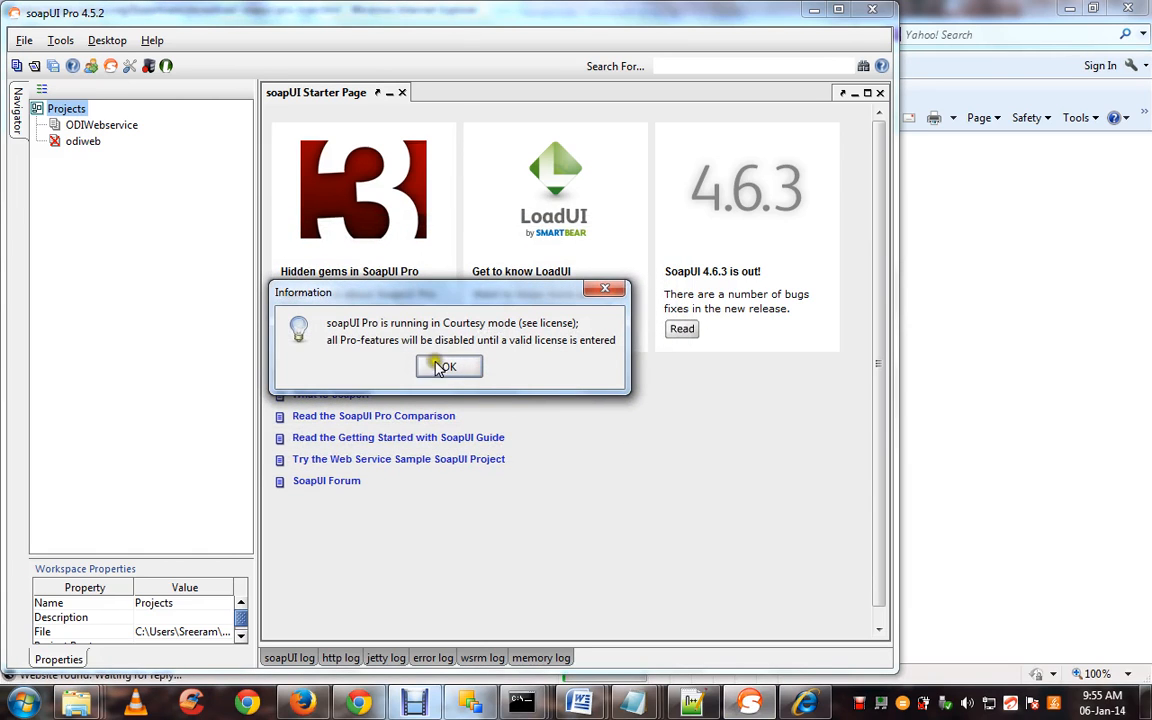
left_click(448, 366)
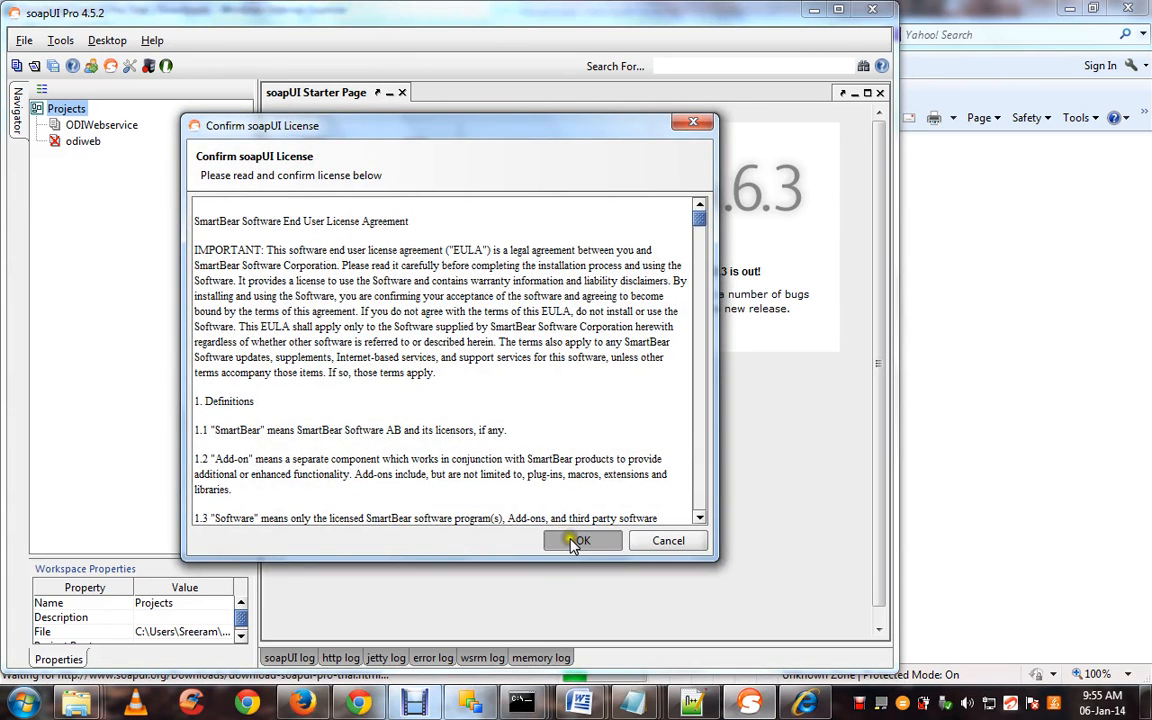
left_click(578, 541)
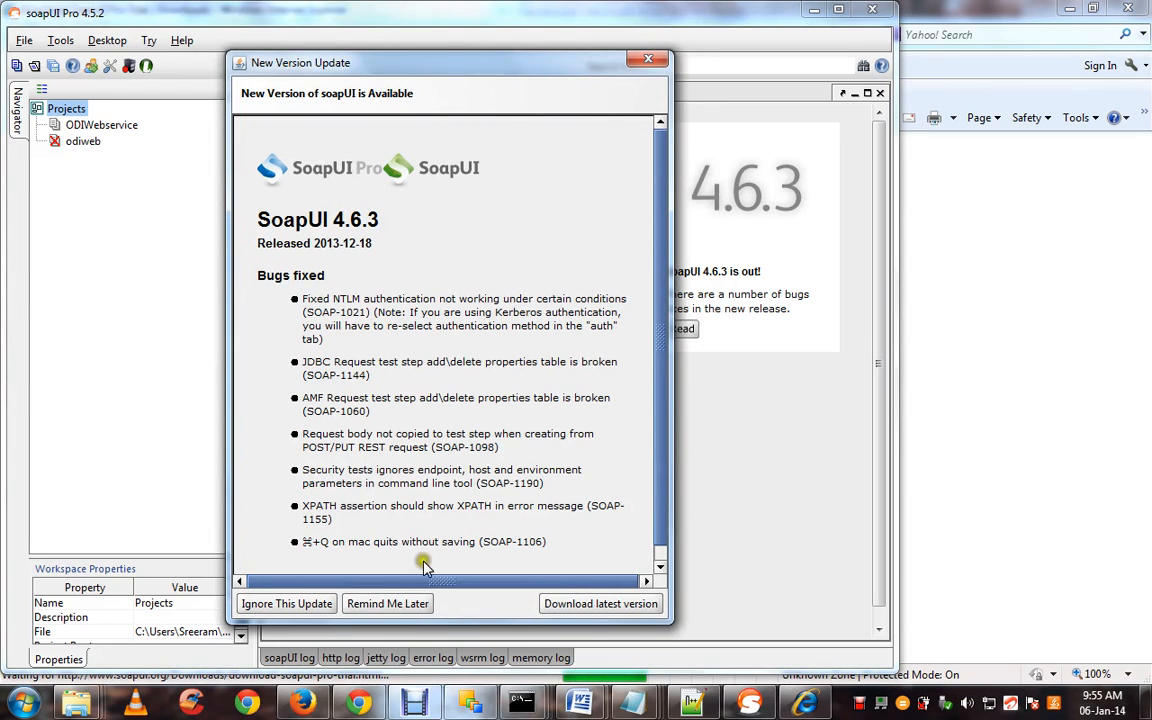
left_click(388, 604)
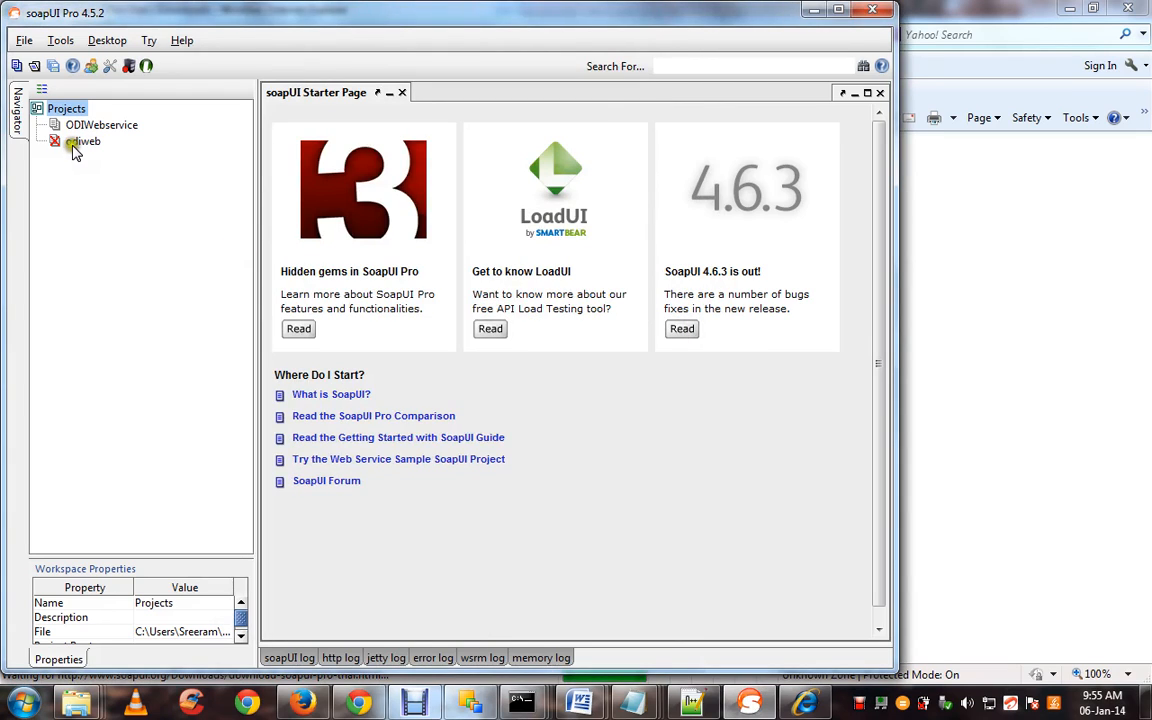
right_click(76, 112)
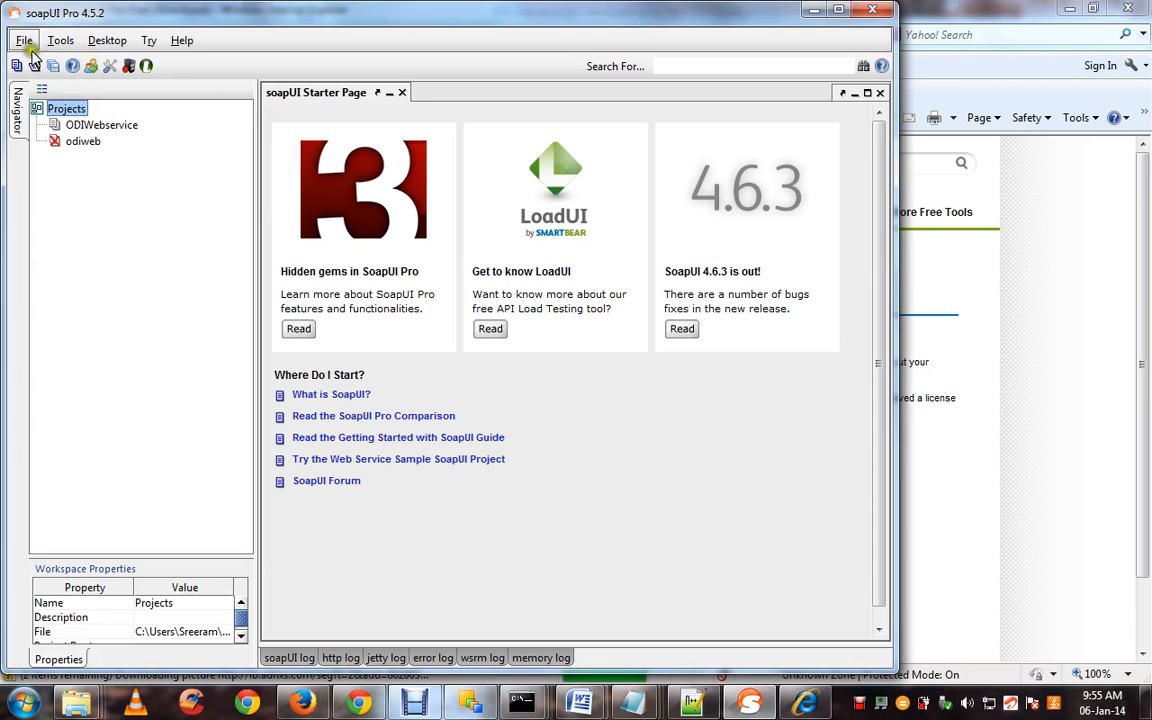
right_click(73, 113)
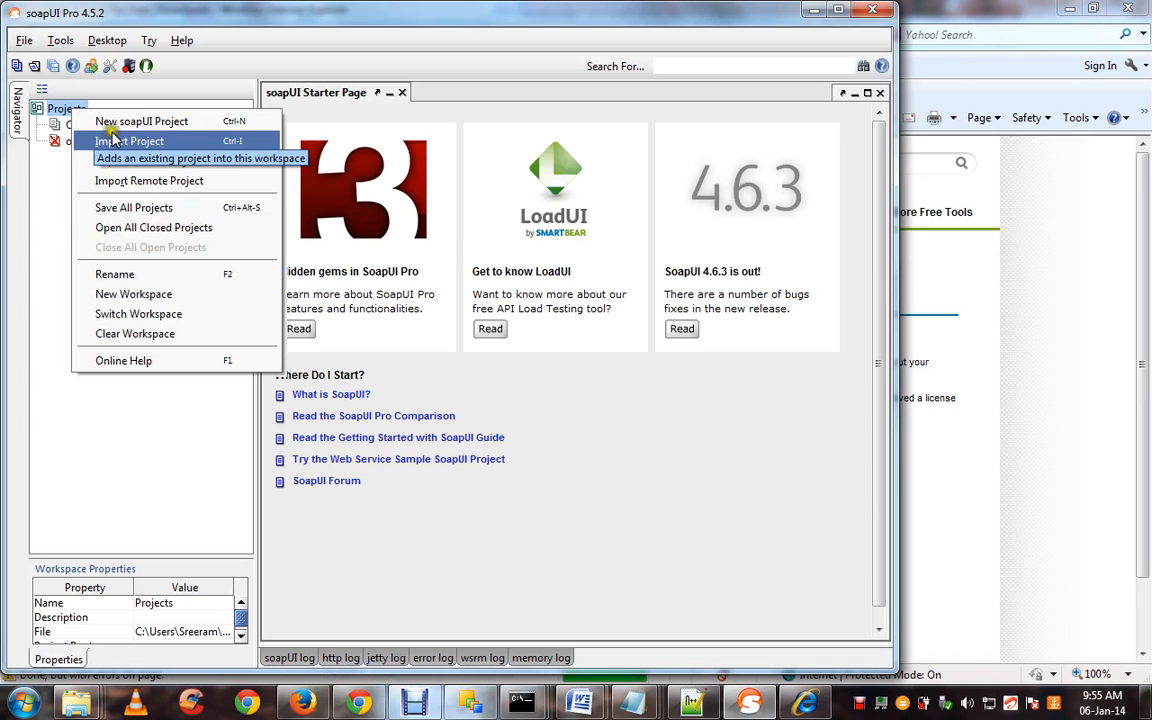
left_click(121, 122)
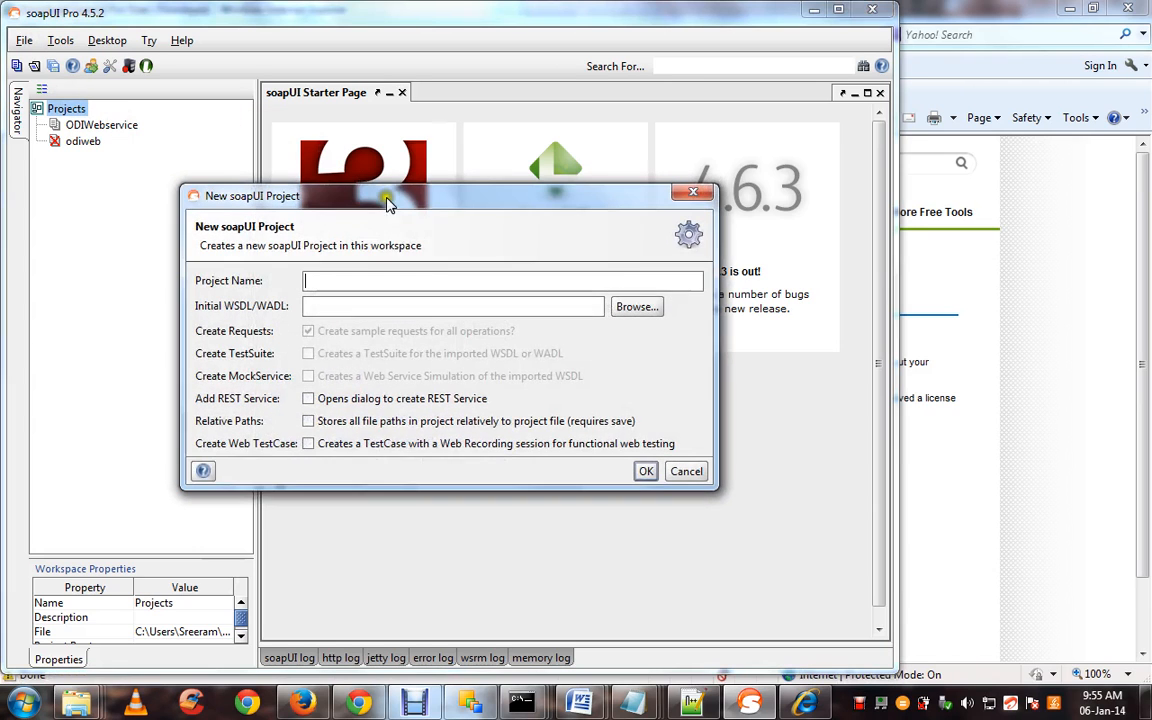
type("http://localhost:8080/DEMO/WSTest02?wsdl")
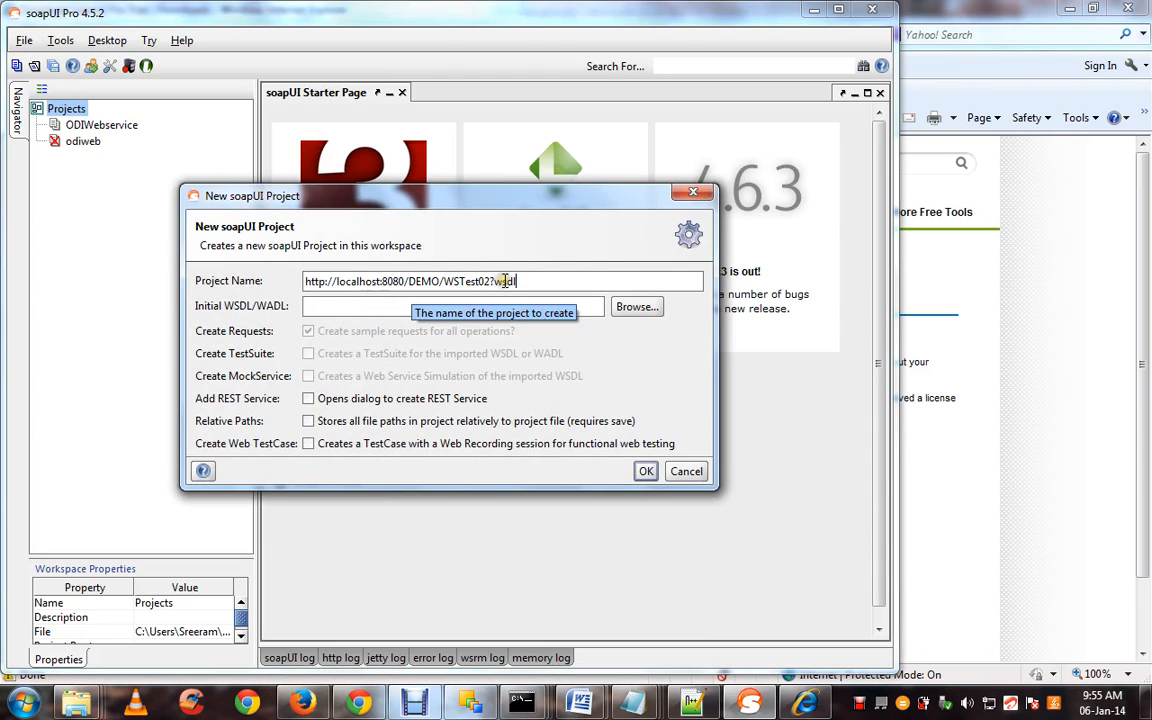
key("ctrl+a")
key("BackSpace")
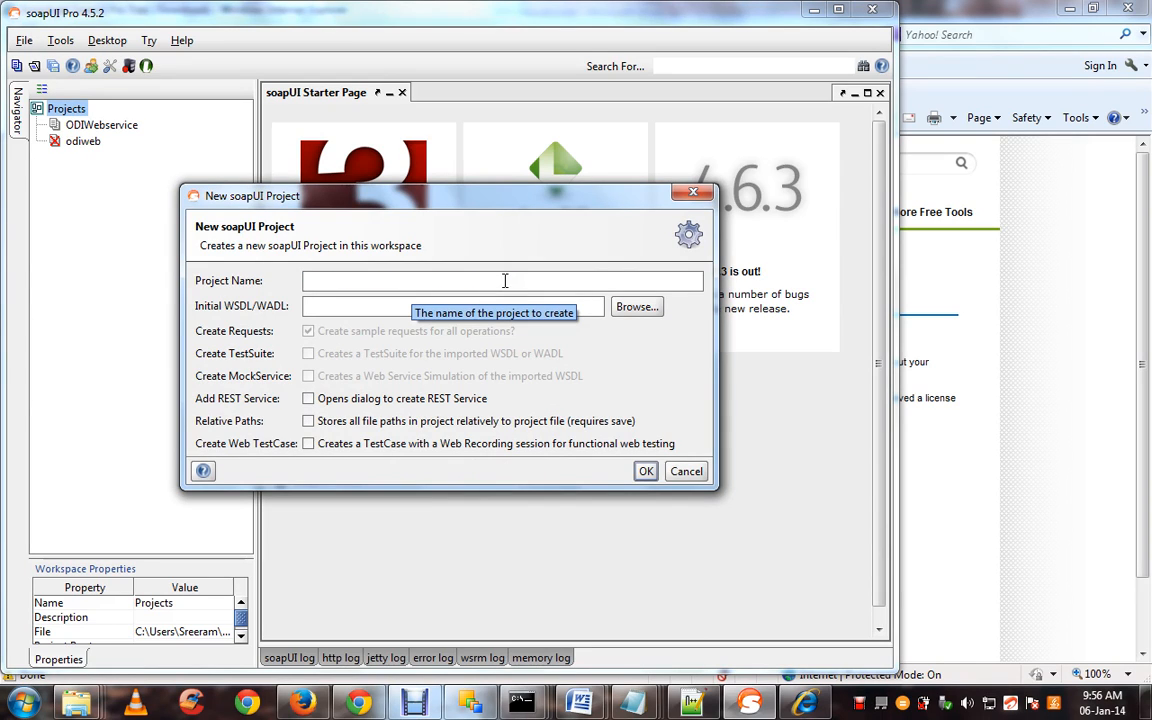
type("ODI_Dataservices")
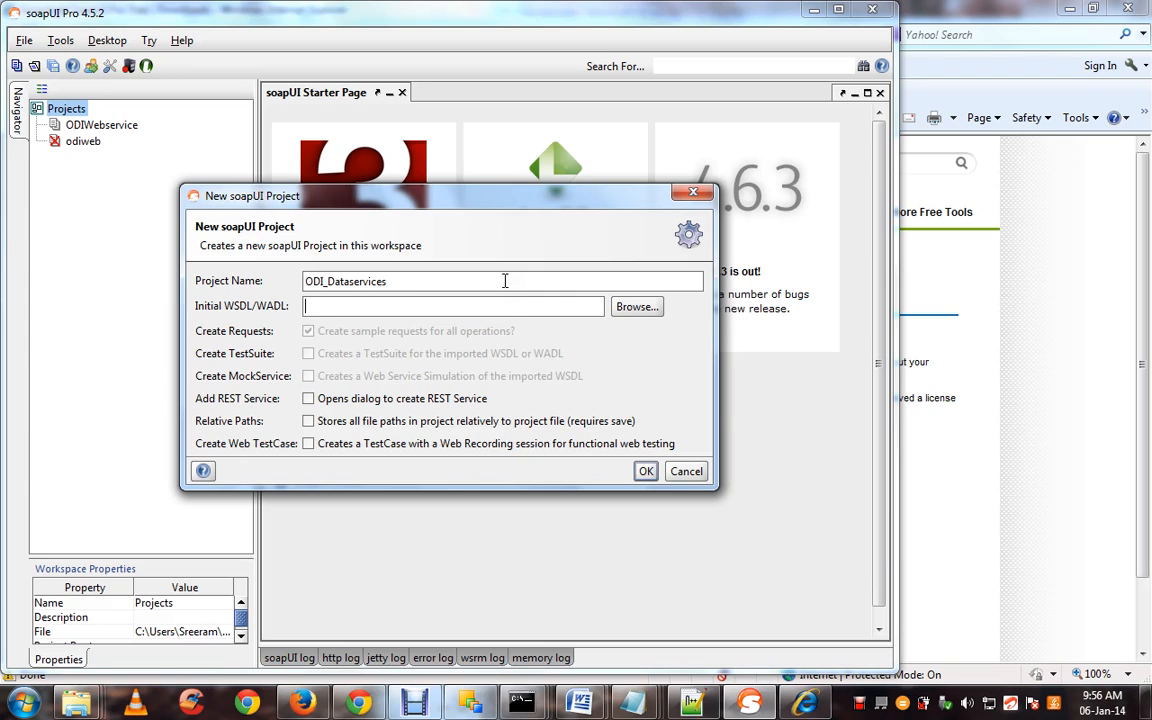
type("http://localhost:8080/DEMO/WSTest02?wsdl")
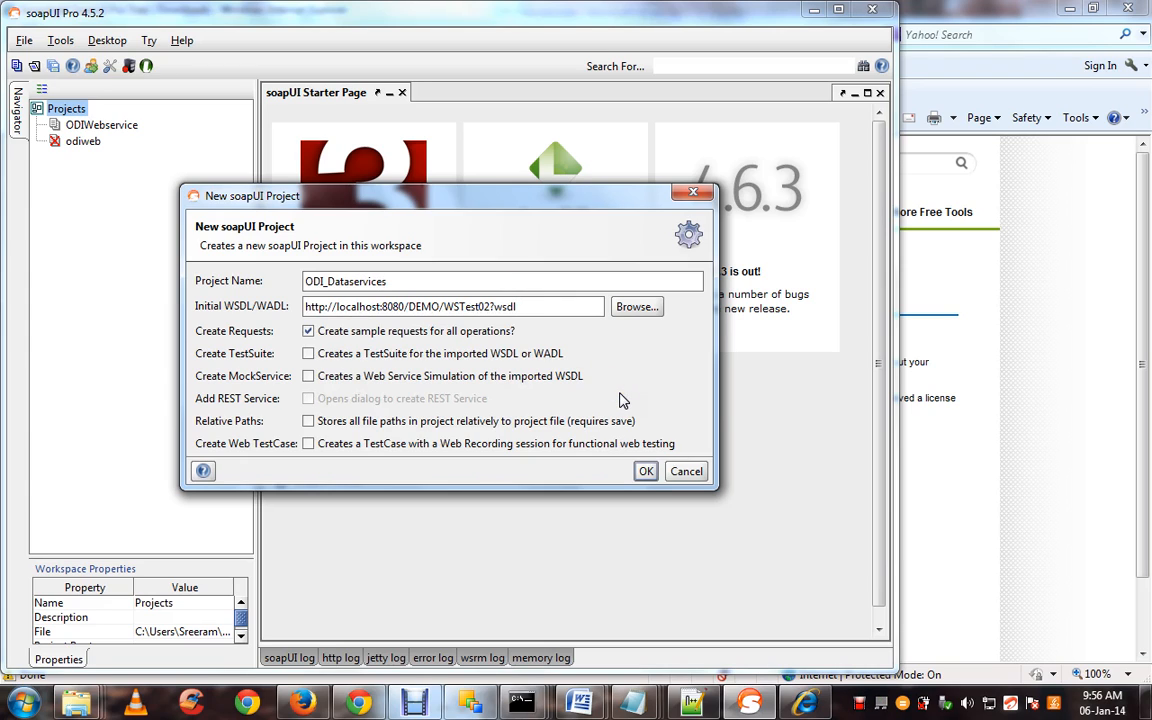
left_click(646, 472)
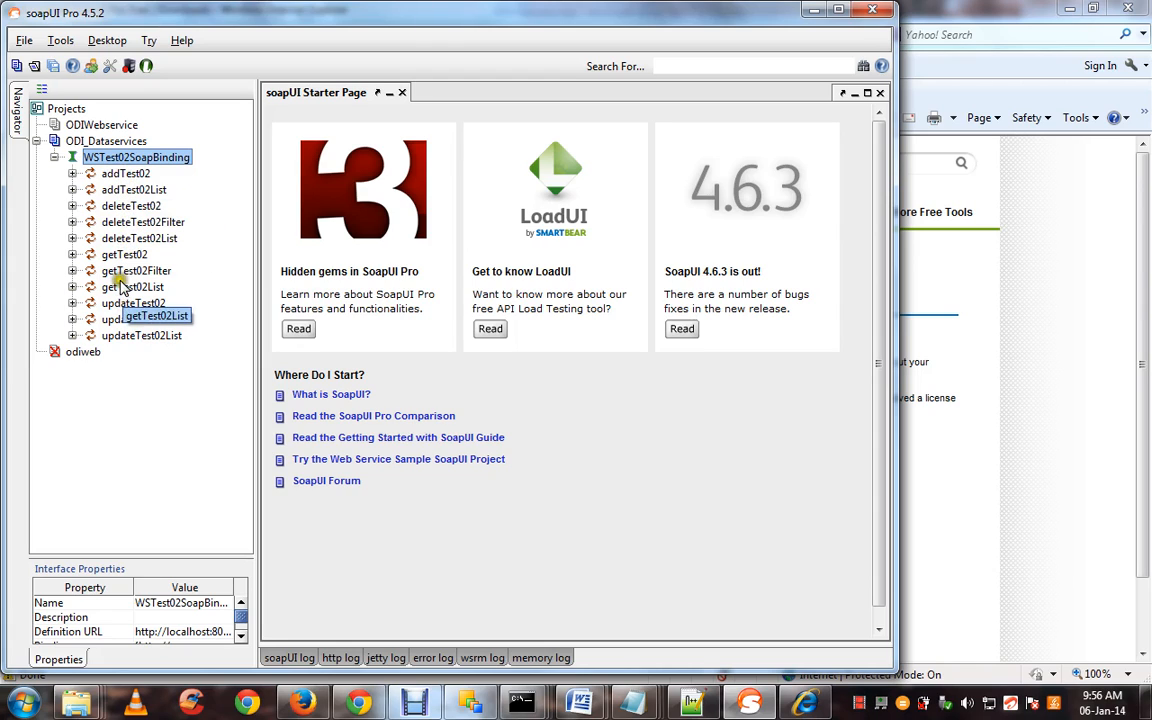
Open addTest02's Request 1 maximized in XML view and select its ID placeholder '?'
left_click(72, 174)
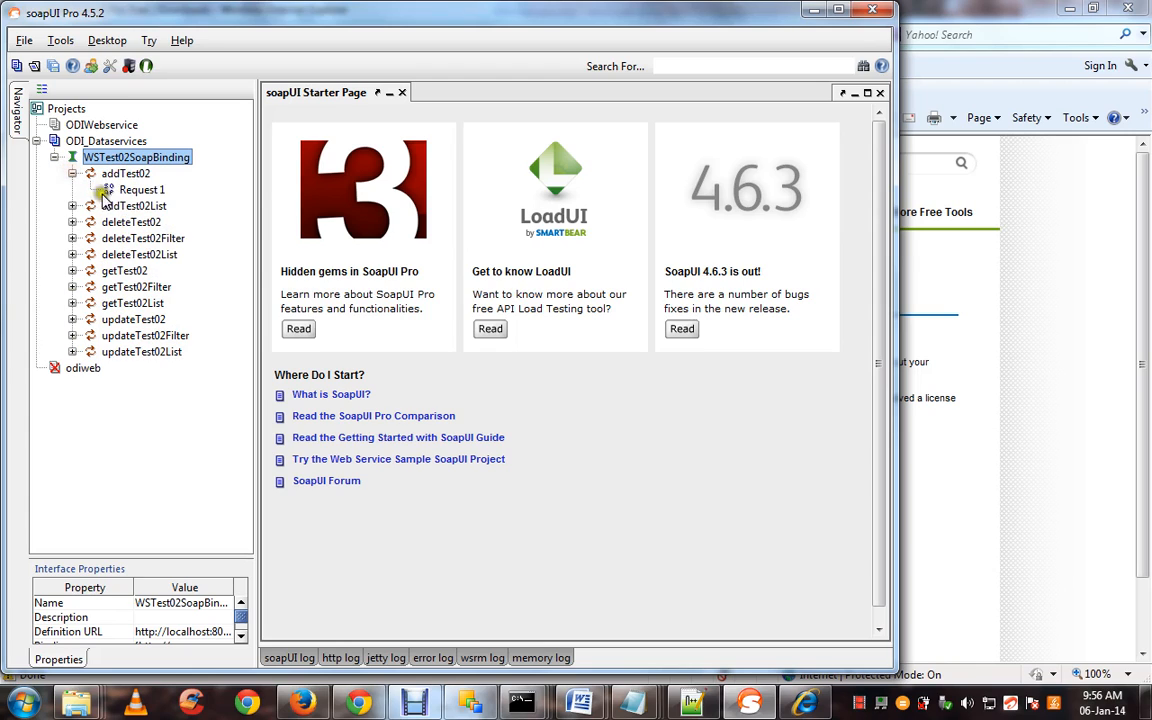
left_click(129, 191)
right_click(130, 192)
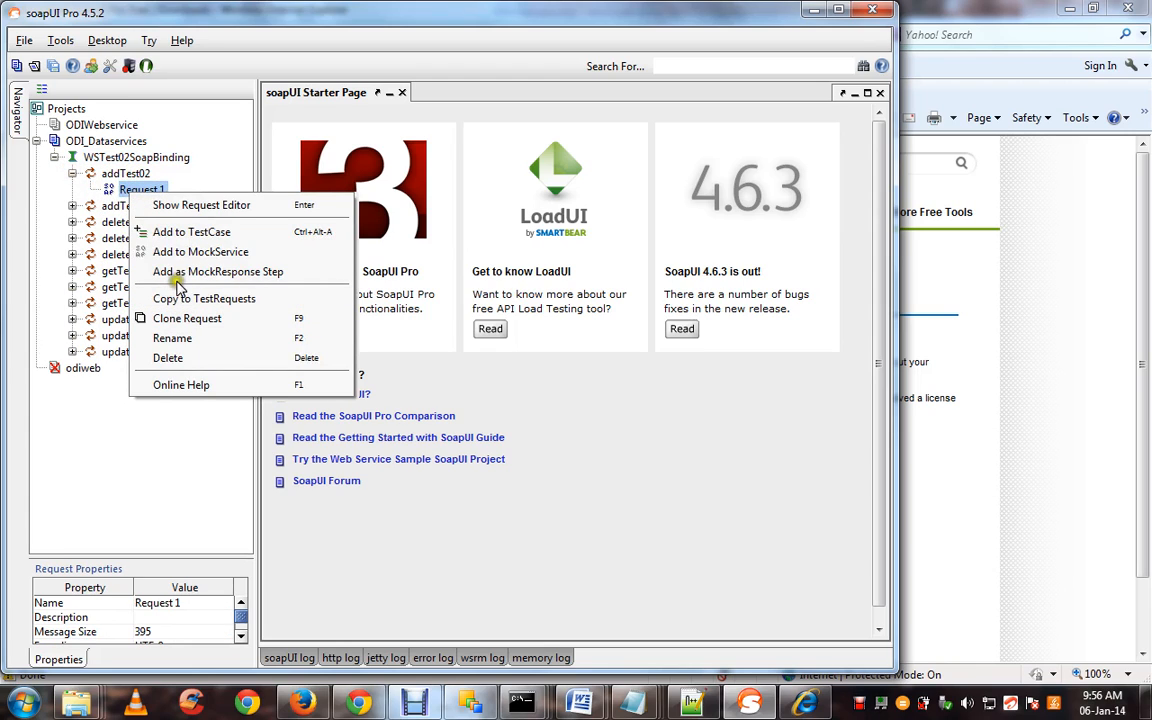
left_click(175, 208)
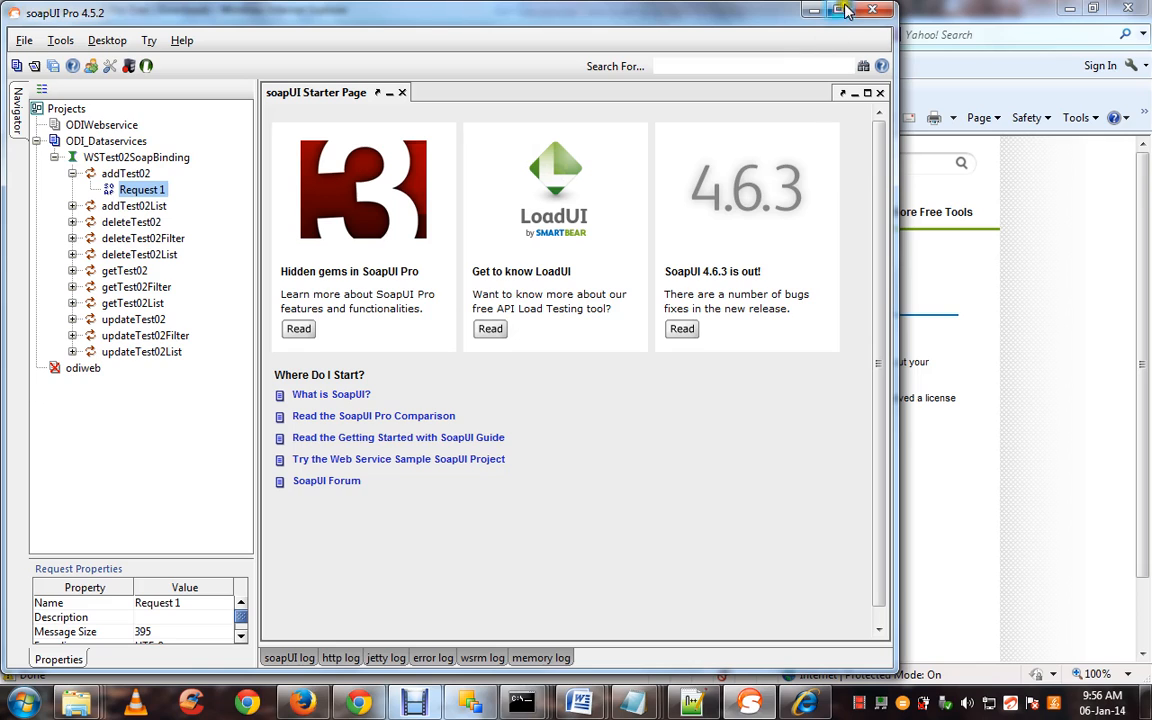
left_click(840, 10)
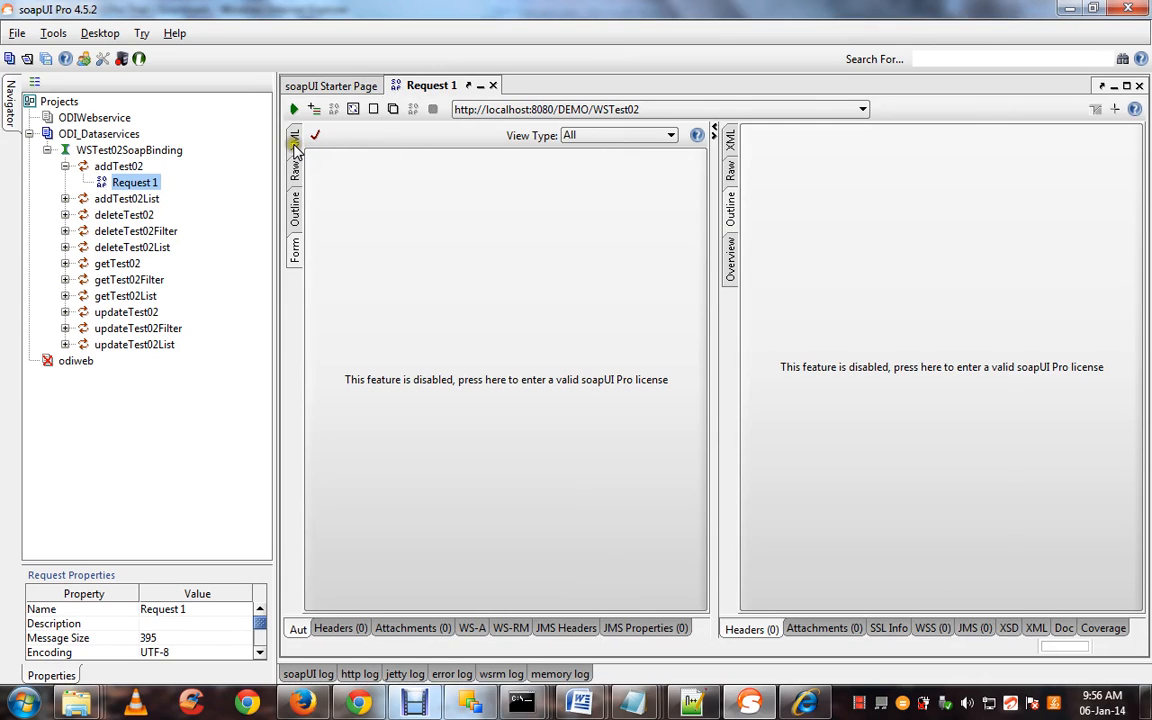
left_click(295, 140)
left_click(424, 218)
left_click_drag(478, 218, 368, 218)
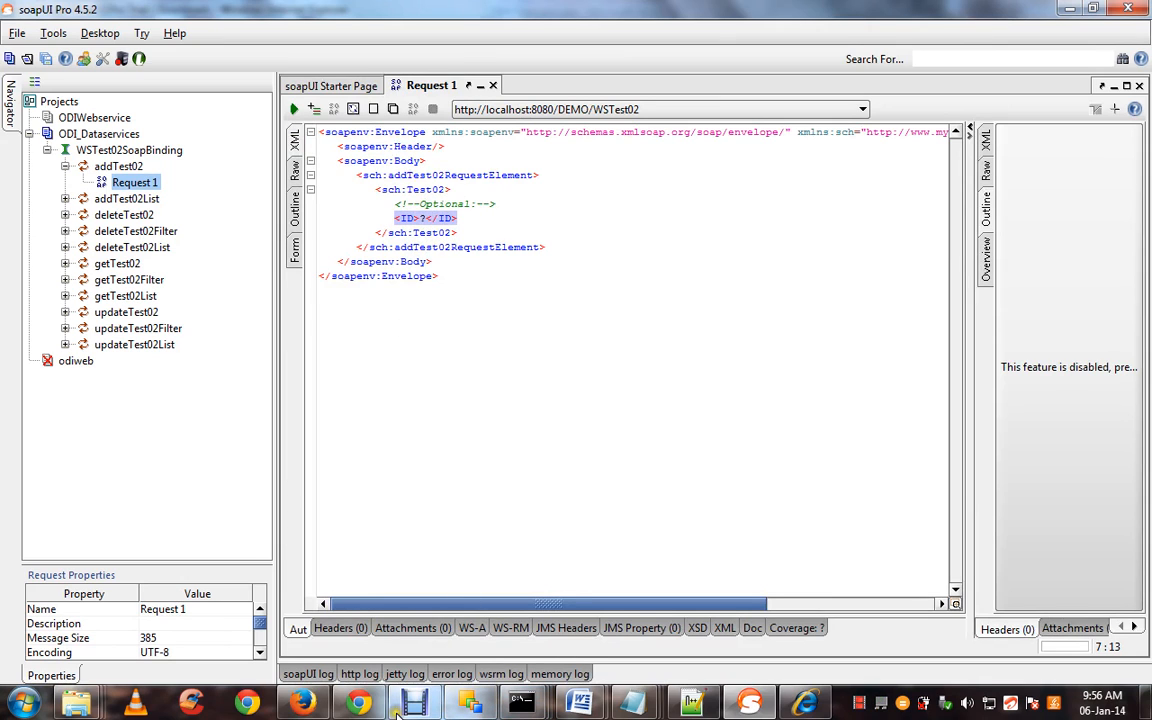
Replace the old CREATE TABLE statement in iSQL*Plus with SELECT * FROM ESTG.TEST_02
left_click(302, 703)
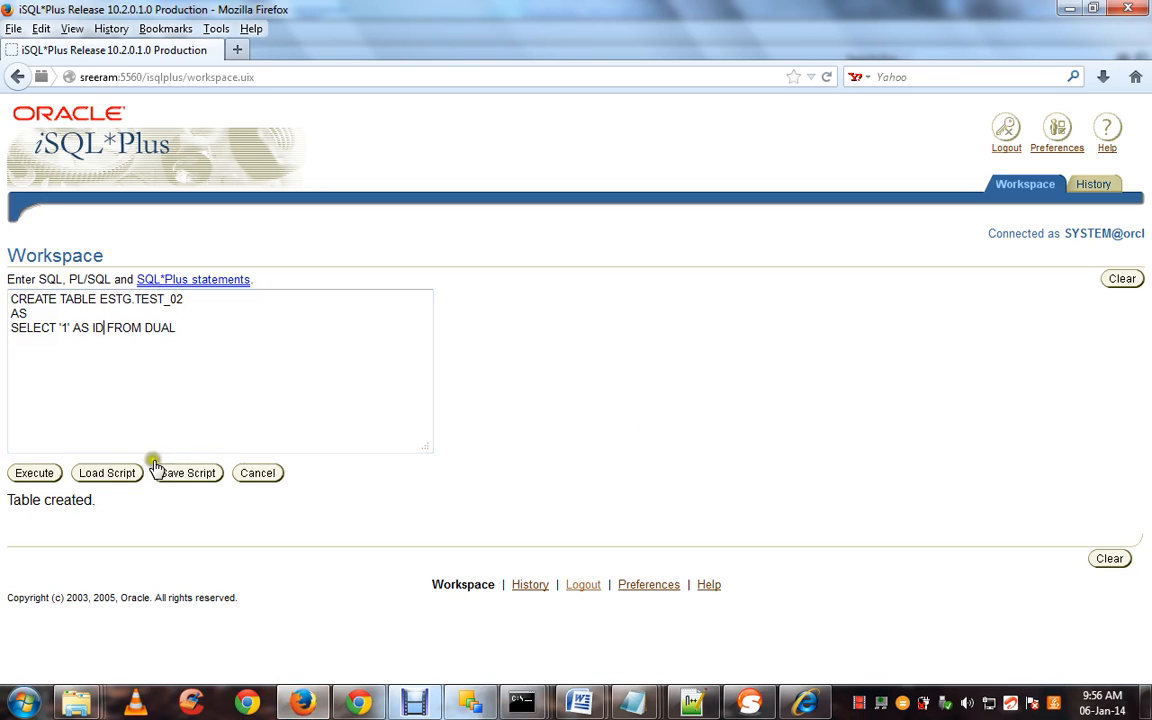
left_click(149, 384)
key("ctrl+a")
key("Delete")
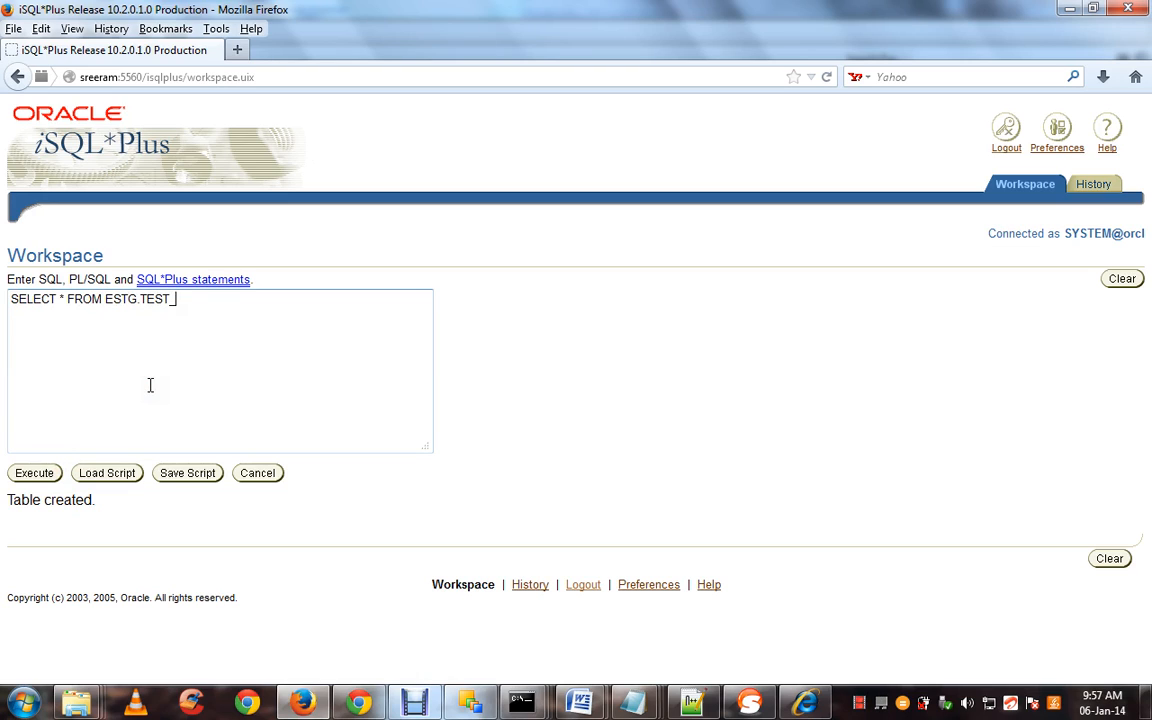
key("ctrl+a")
key("ctrl+c")
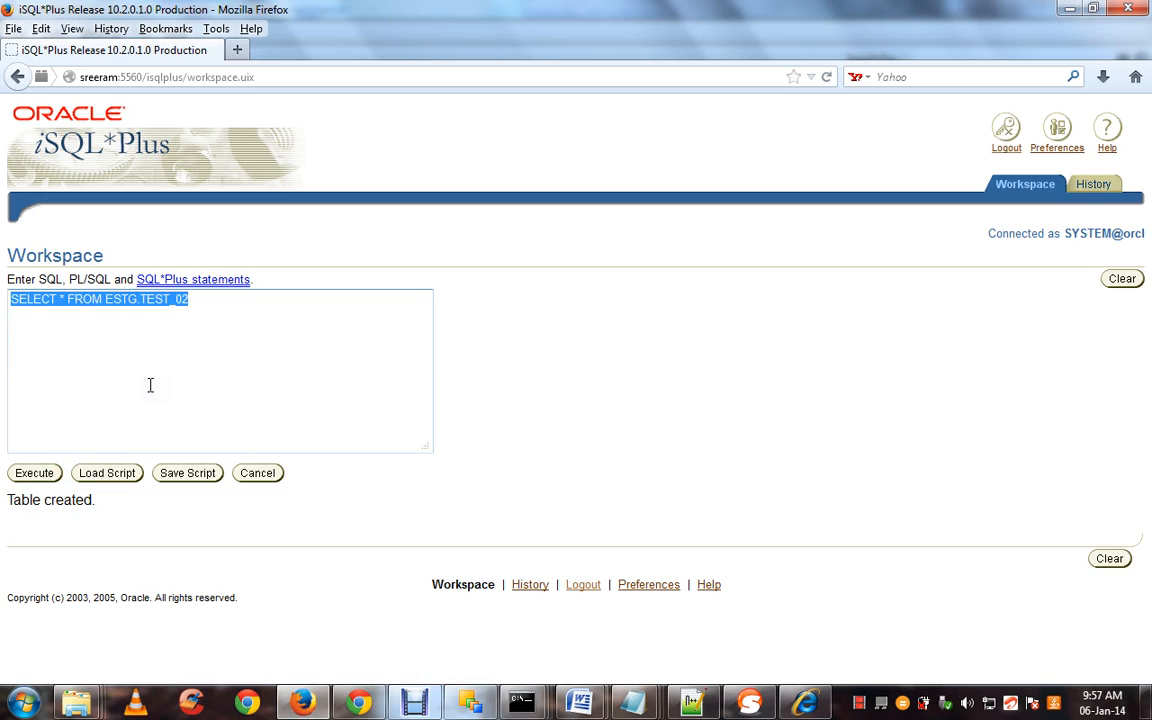
Log back in and run SELECT * FROM ESTG.TEST_02, returning a single row with ID 1
left_click(35, 473)
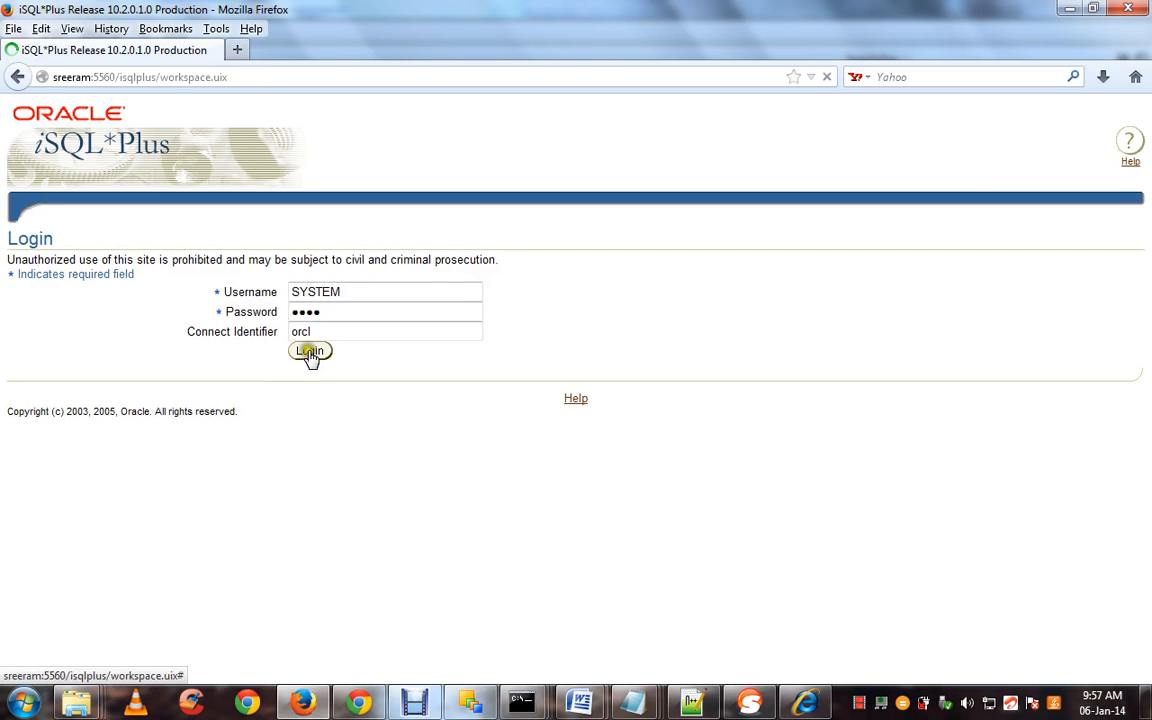
left_click(309, 353)
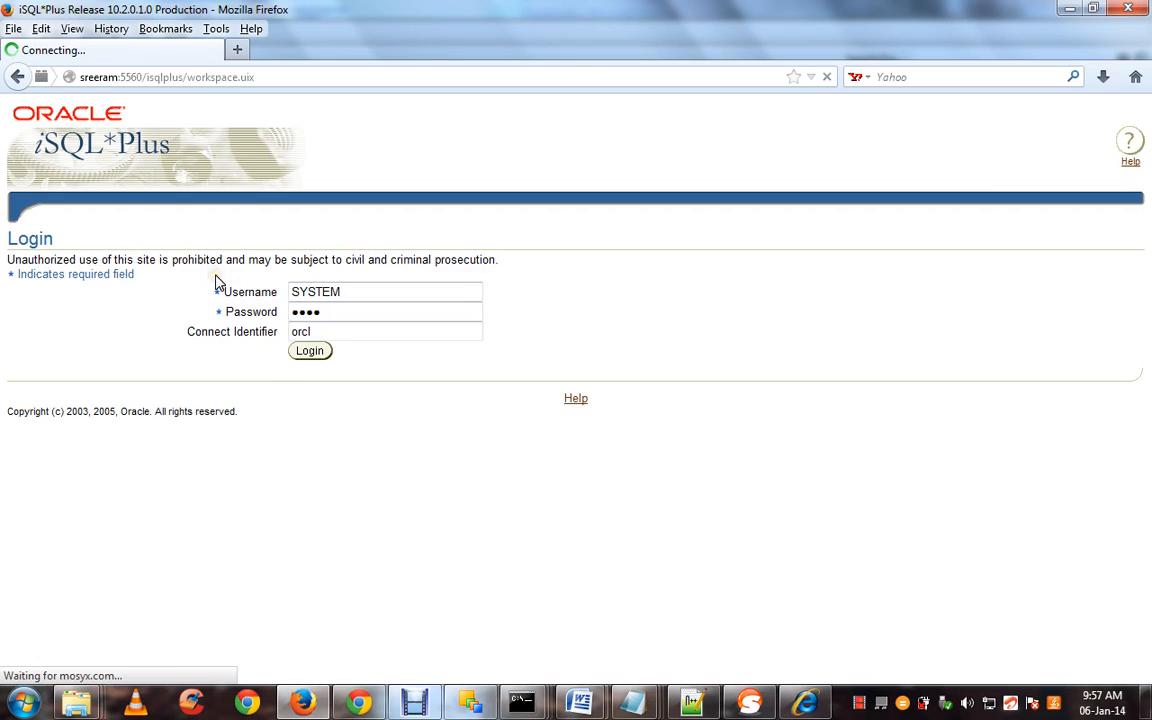
left_click(165, 310)
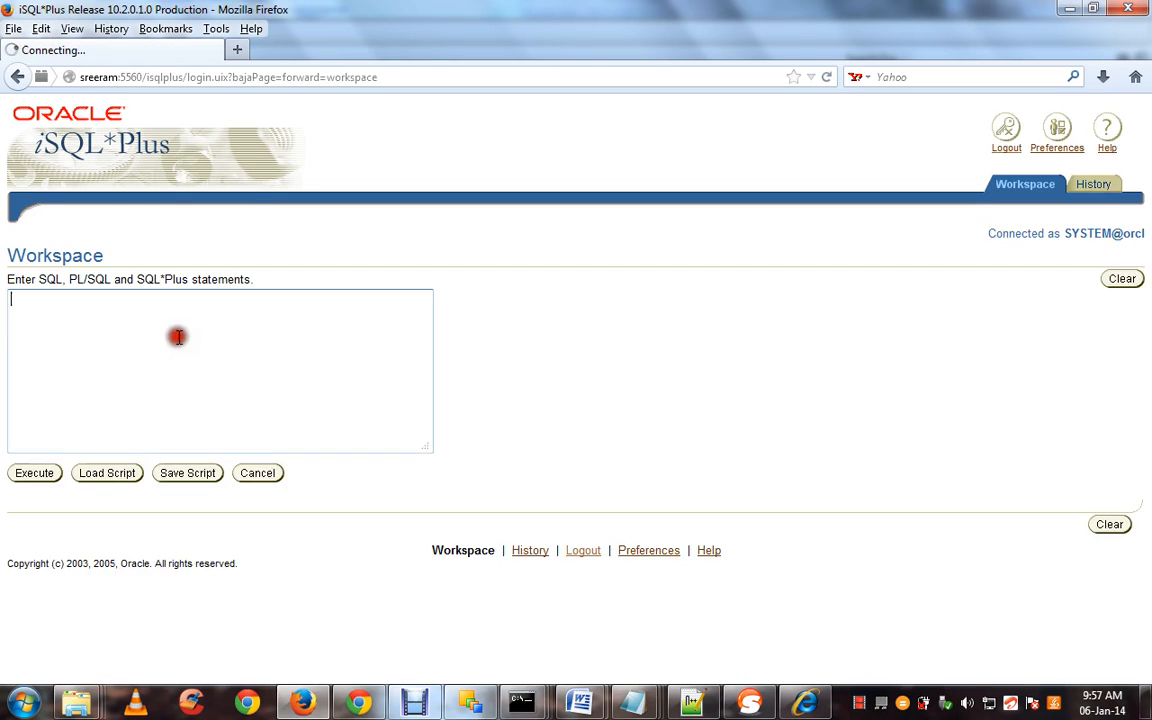
key("ctrl+v")
left_click(42, 473)
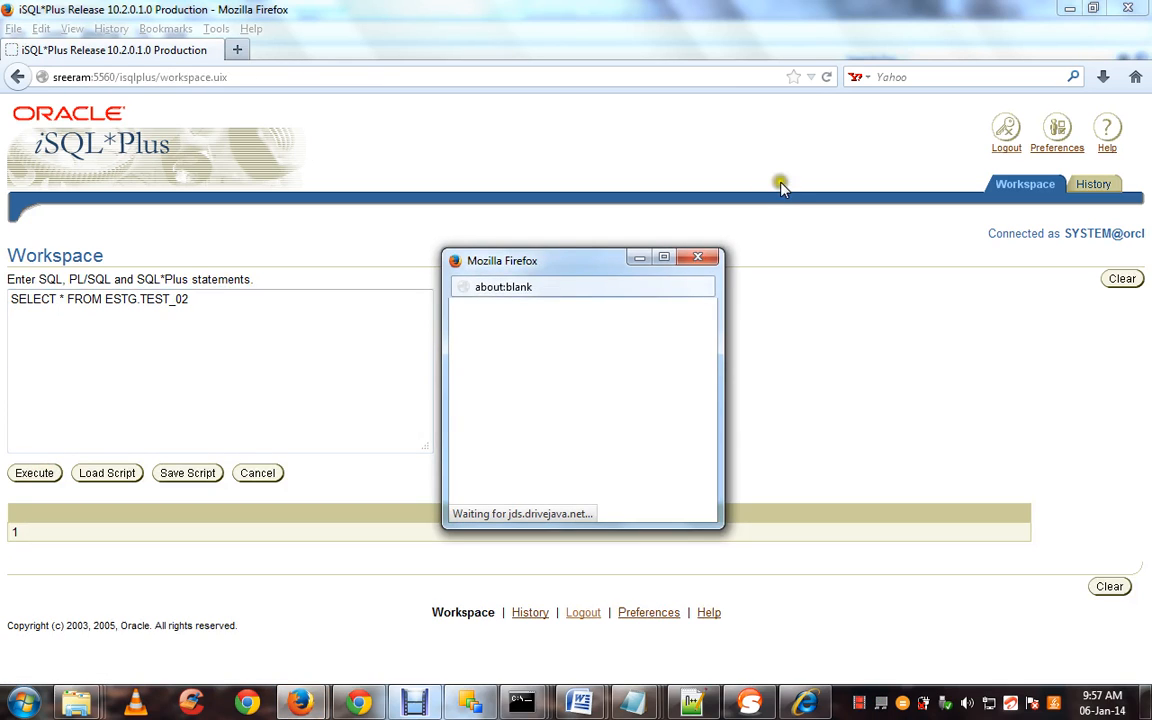
left_click(699, 258)
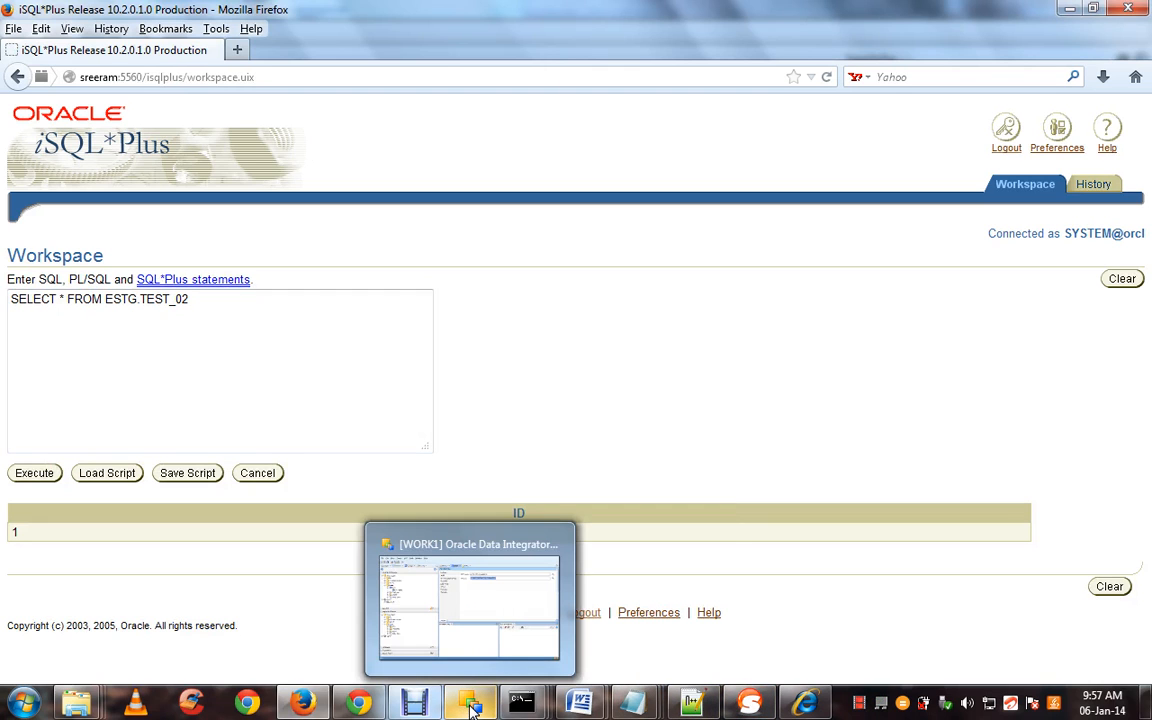
Send addTest02 with ID 2 and view the response XML reporting one row affected
mouse_move(703, 705)
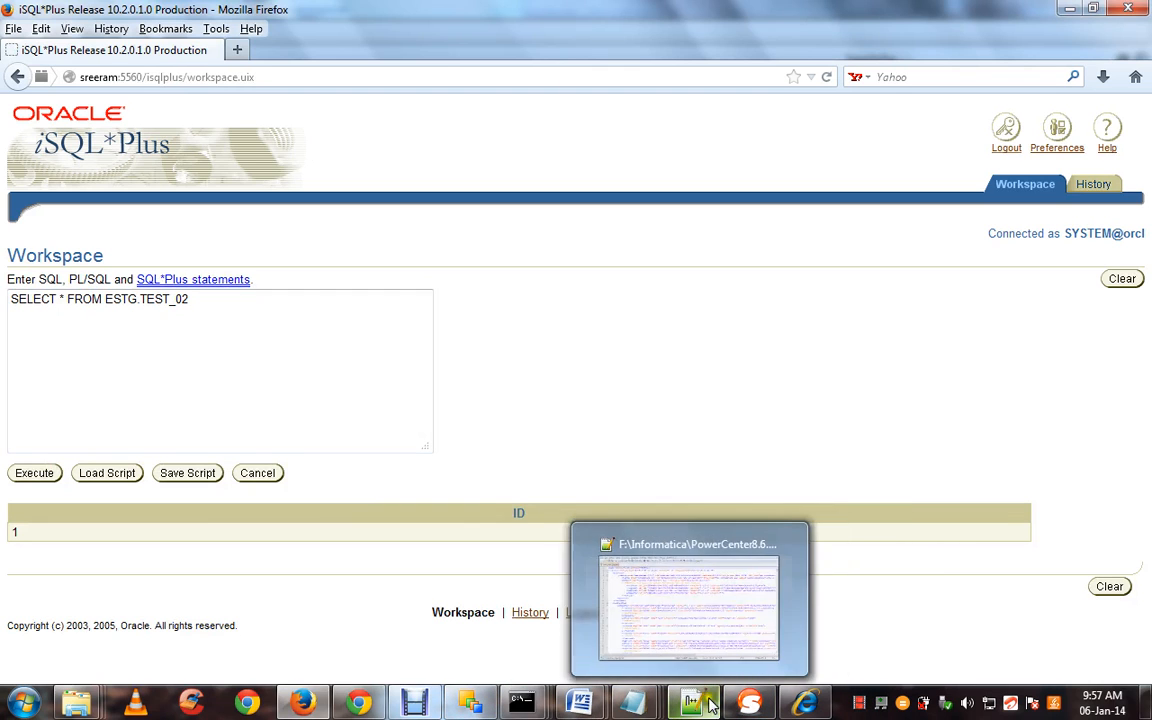
left_click(749, 705)
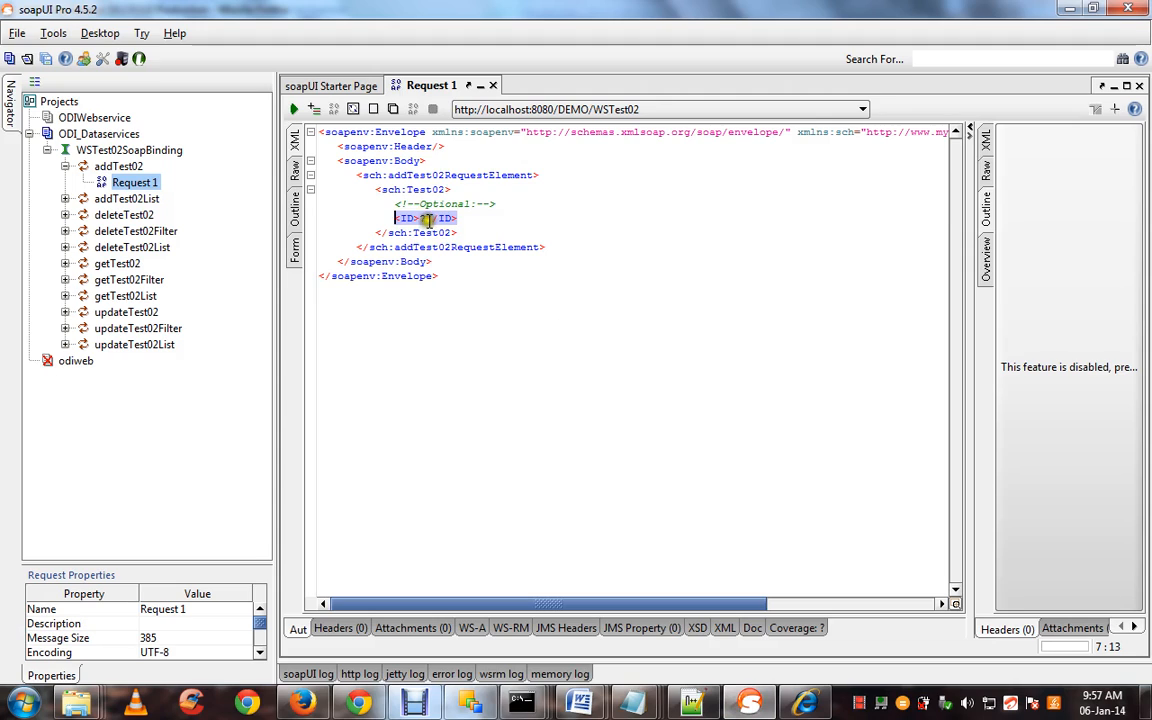
left_click(420, 219)
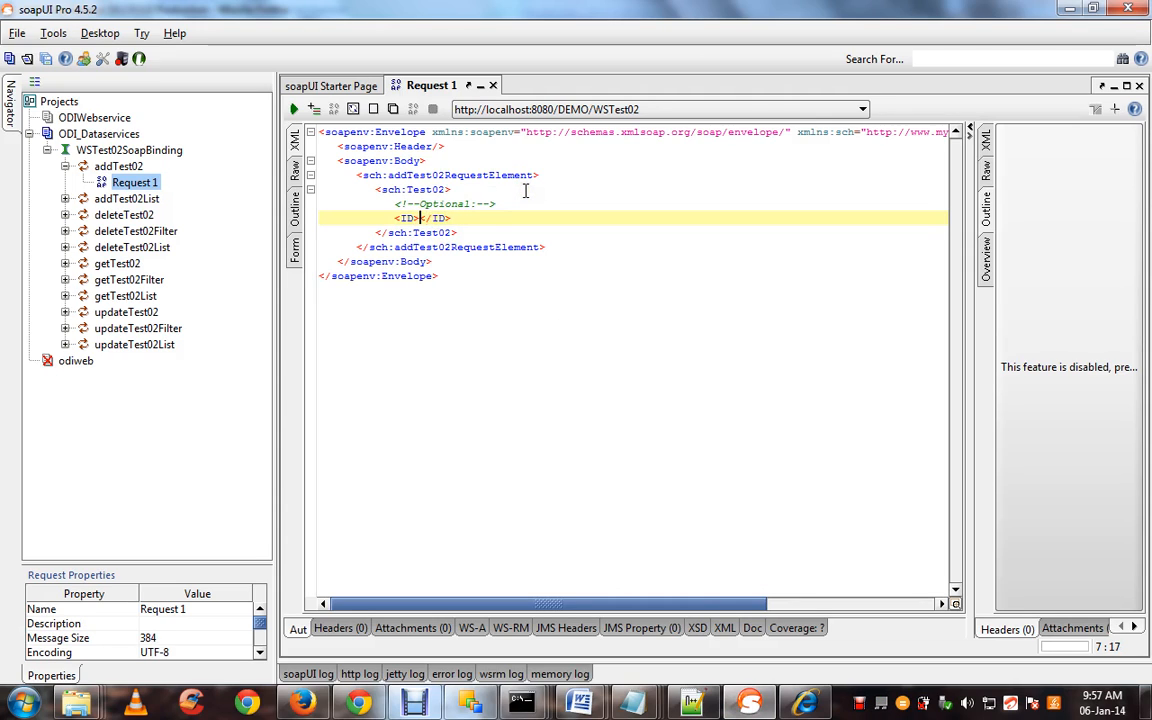
left_click(295, 109)
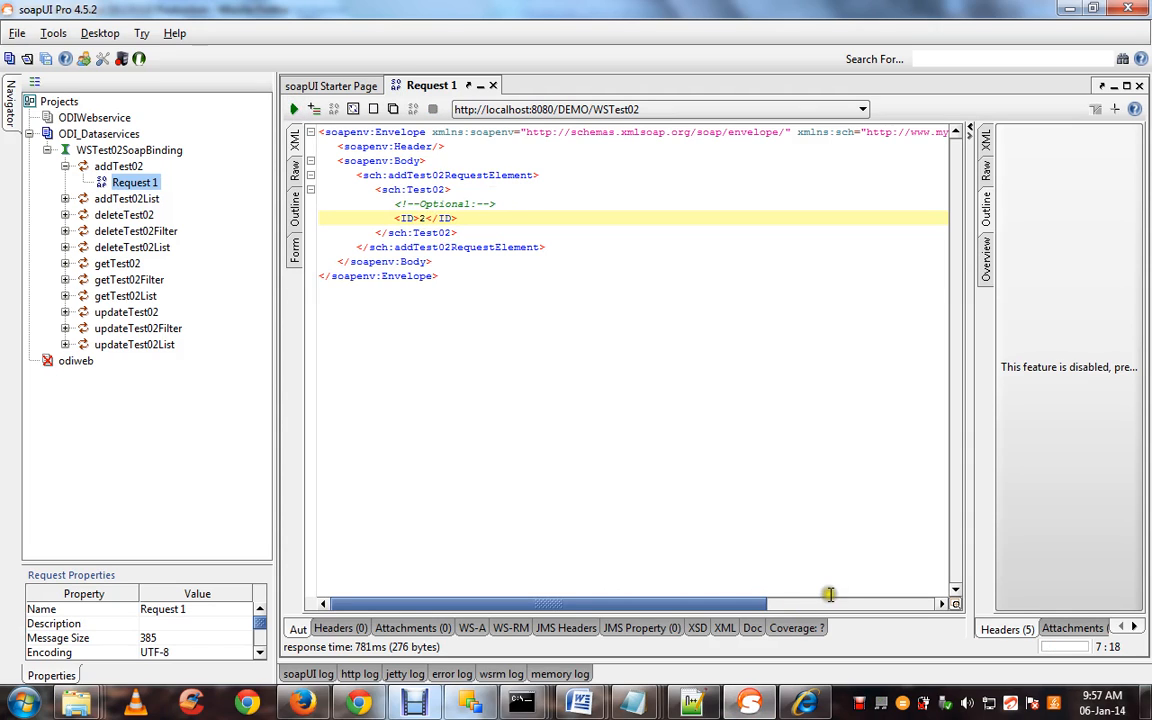
left_click(987, 140)
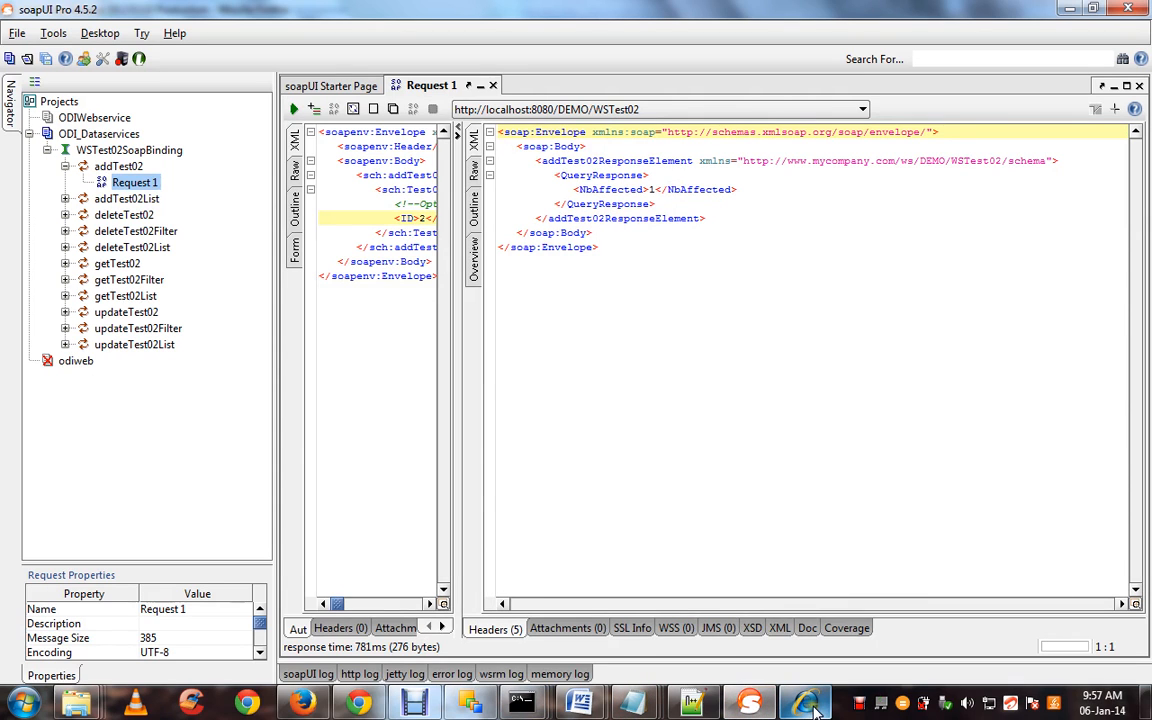
Rerun SELECT * FROM ESTG.TEST_02 and confirm the grid lists rows with IDs 1 and 2
left_click(303, 707)
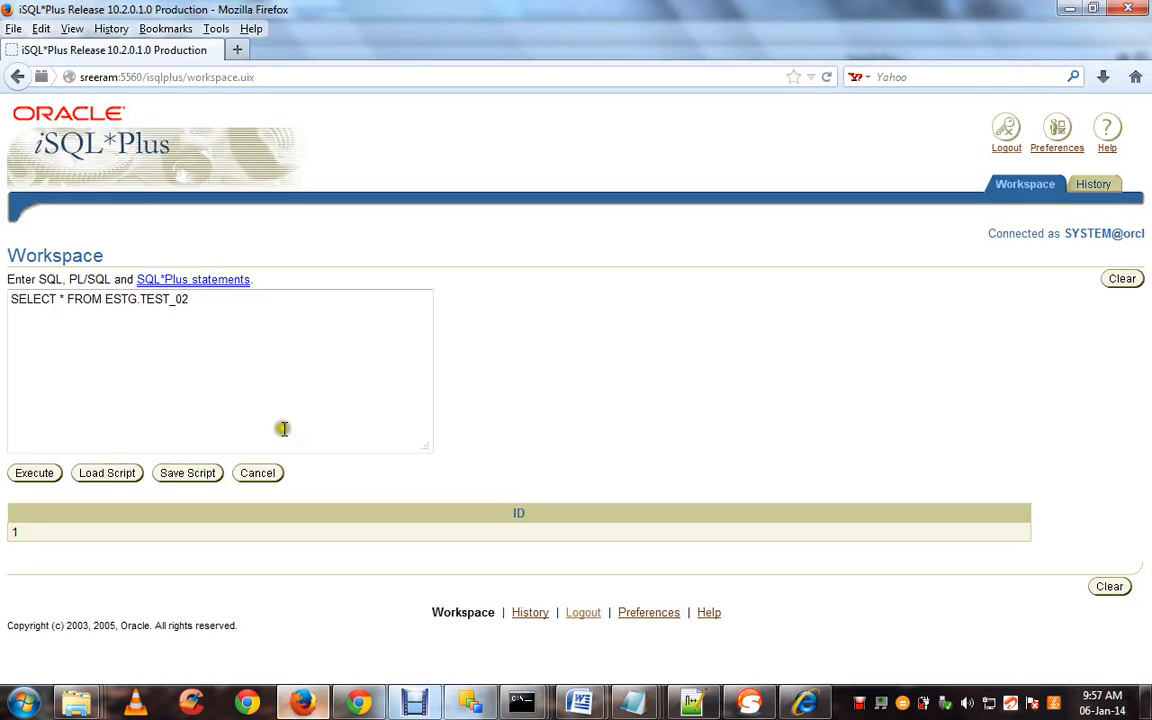
left_click(270, 311)
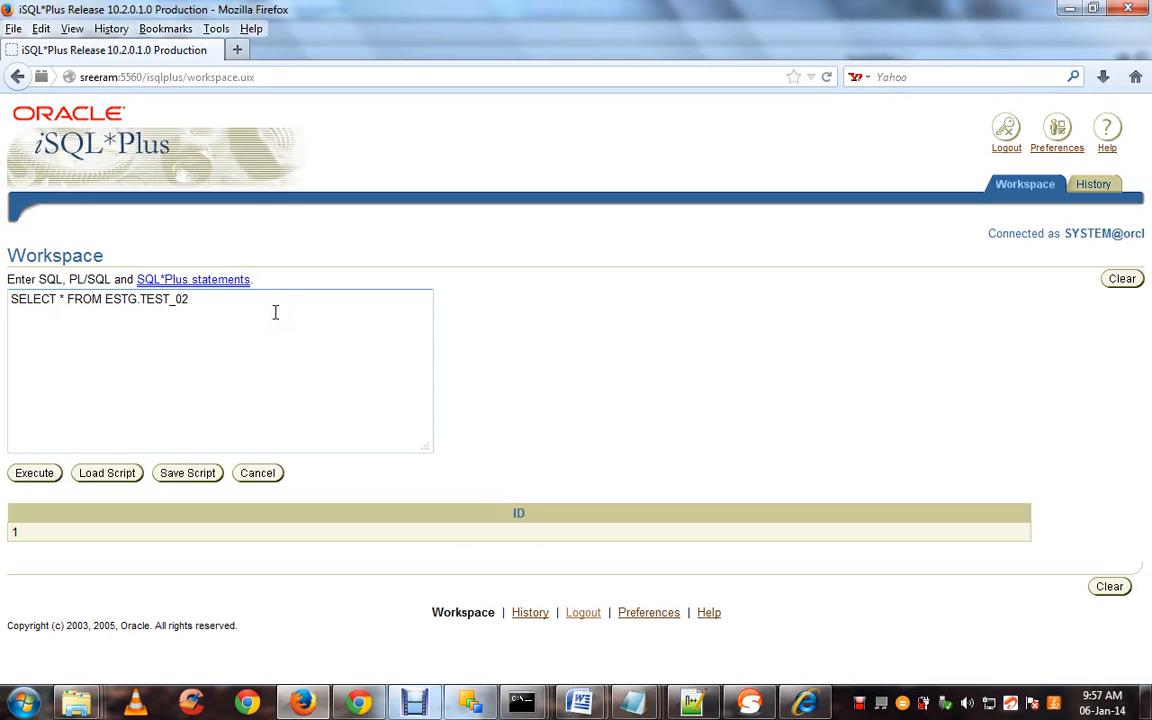
key("ctrl+a")
left_click(38, 473)
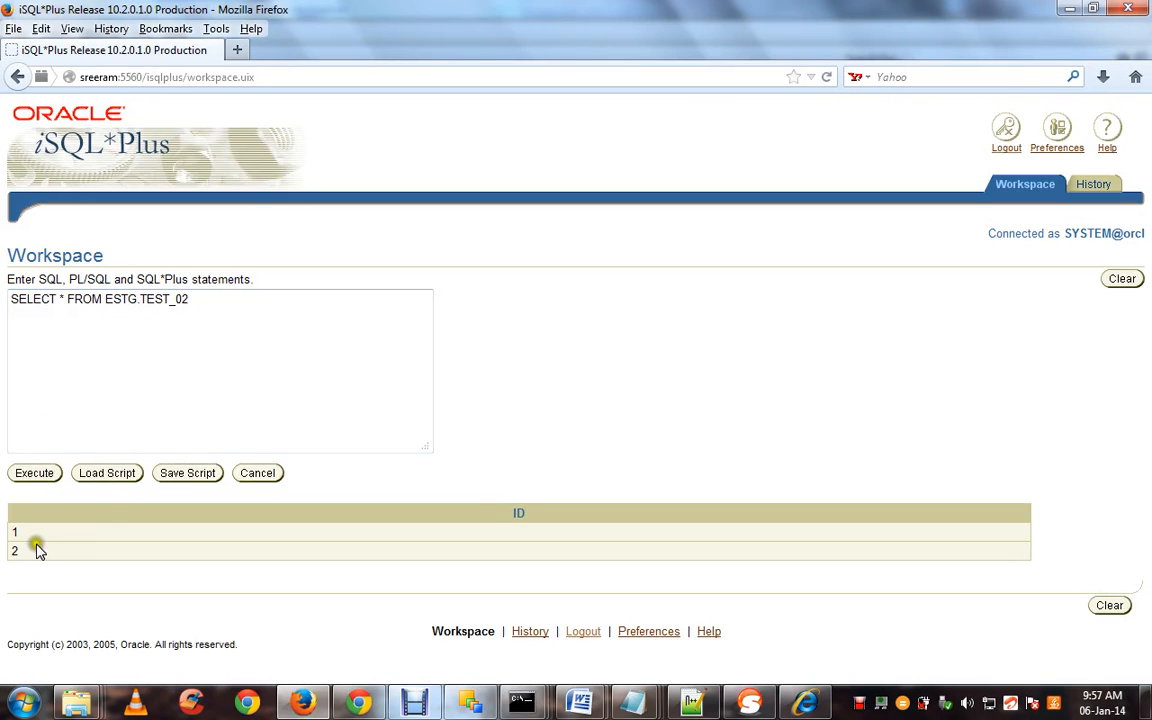
left_click(12, 551)
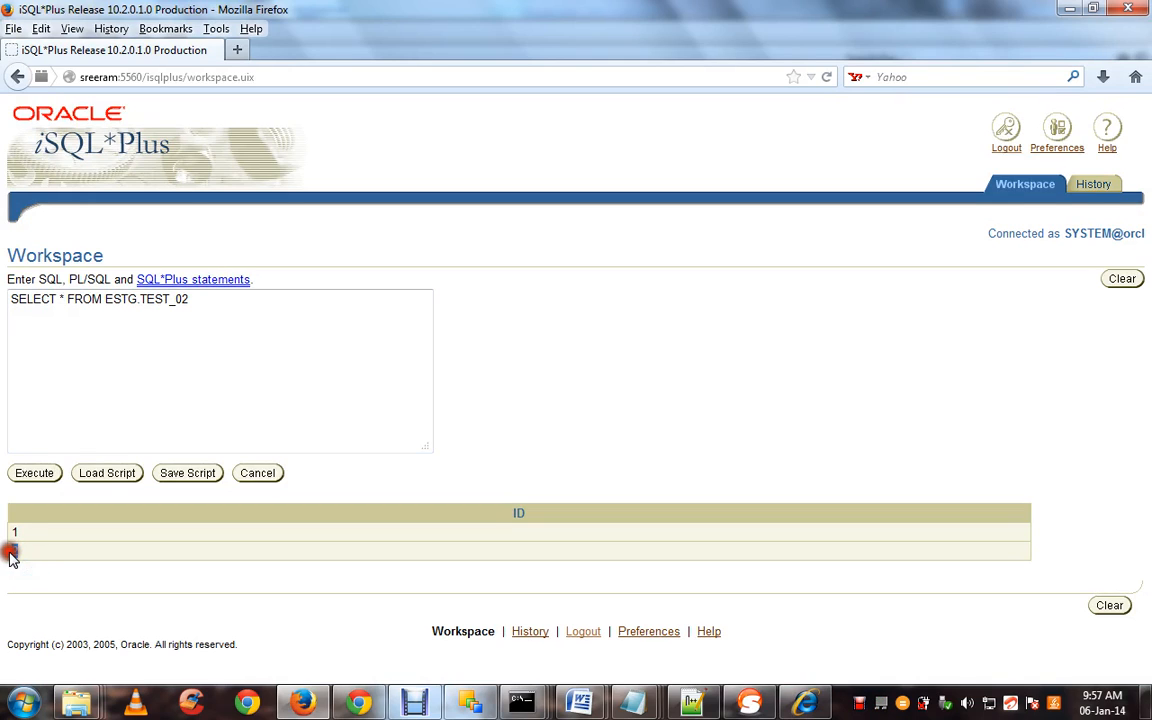
left_click(167, 365)
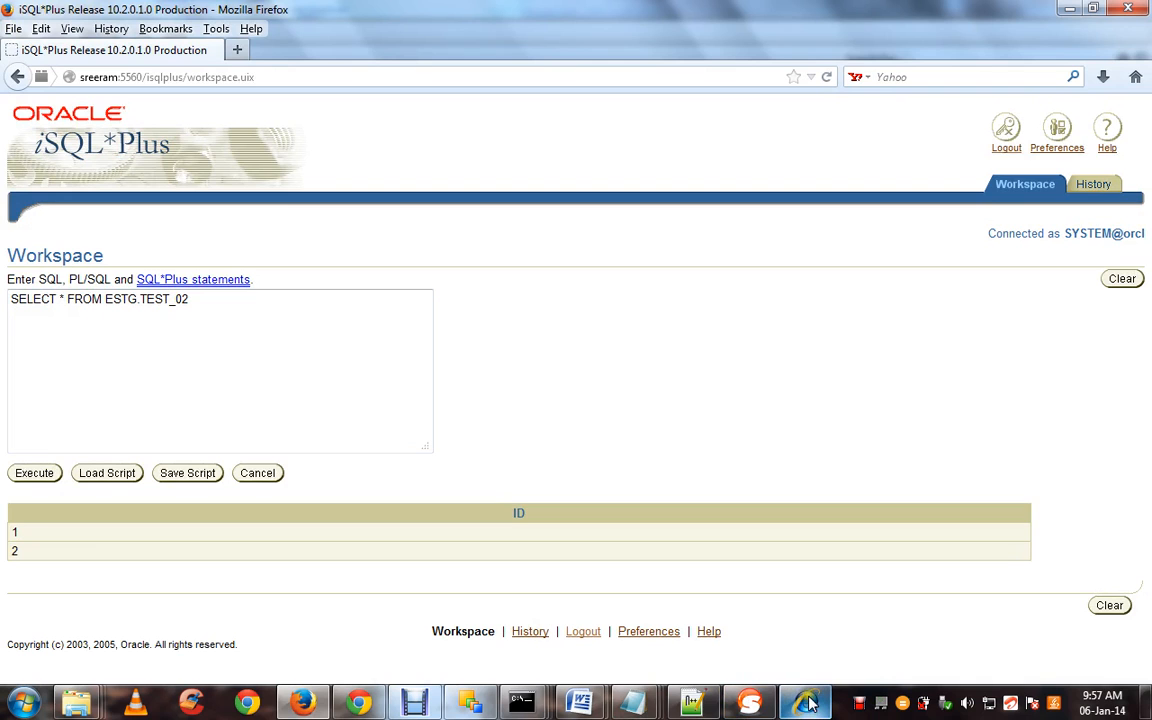
mouse_move(790, 706)
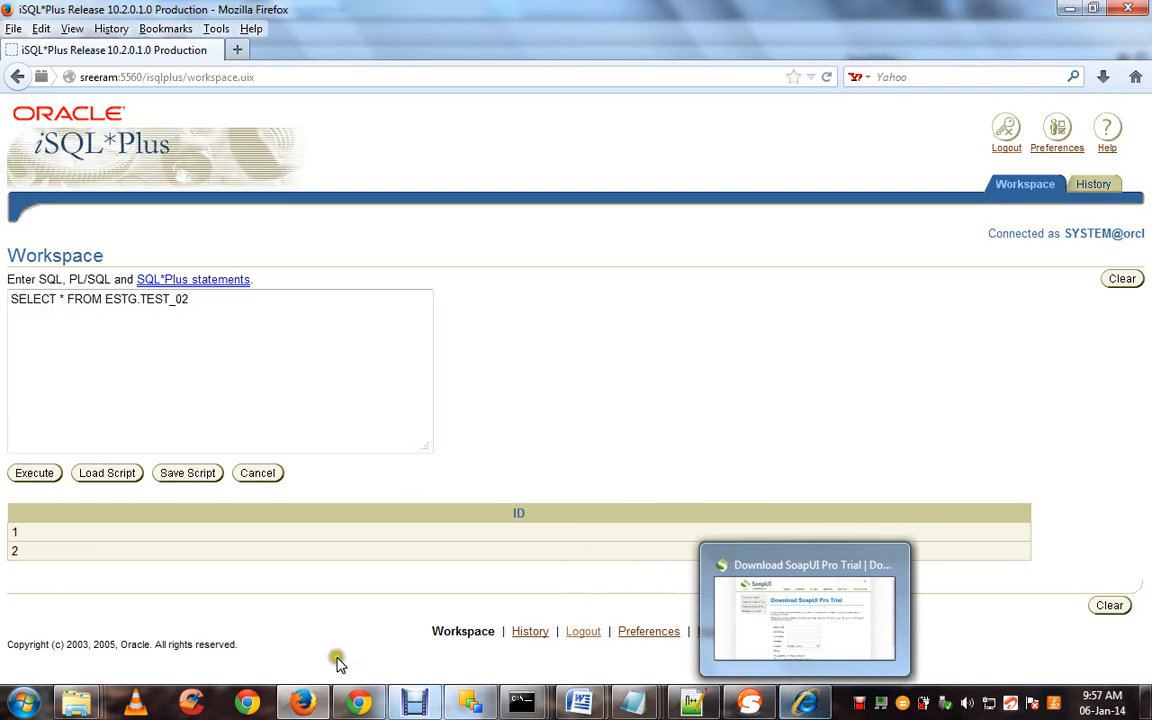
Expand deleteTest02, then resend addTest02 with ID 2 and get a duplicate PK_ID key fault
left_click(748, 704)
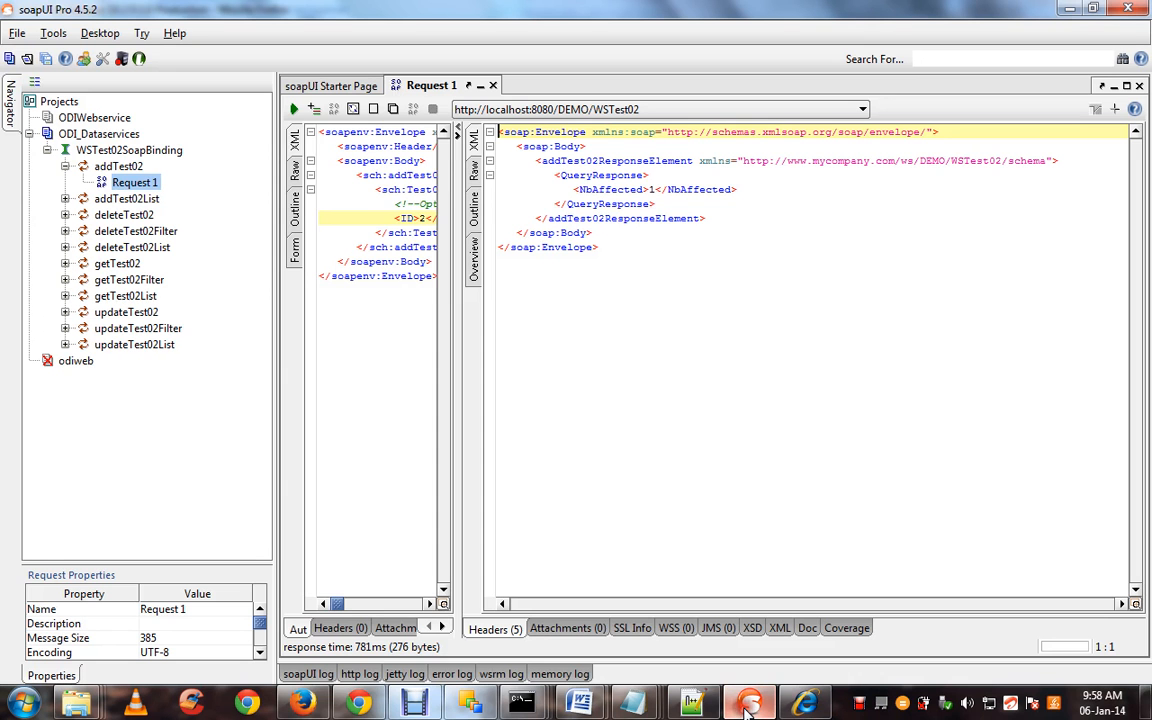
left_click(65, 215)
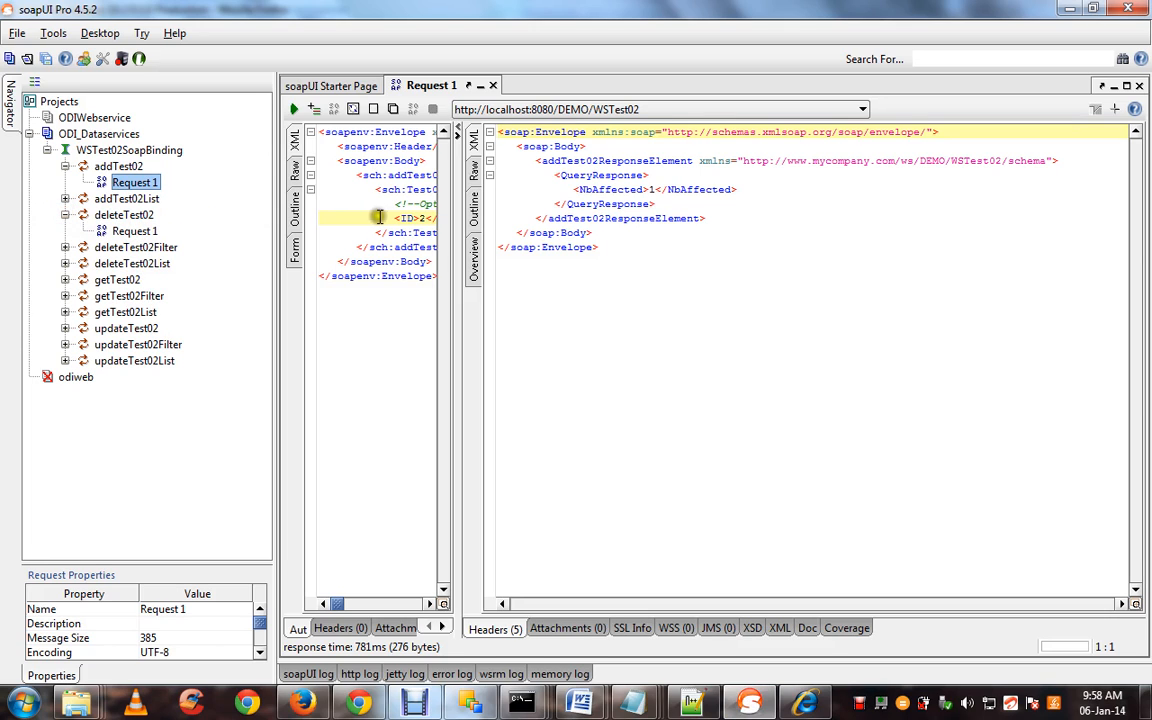
left_click(427, 219)
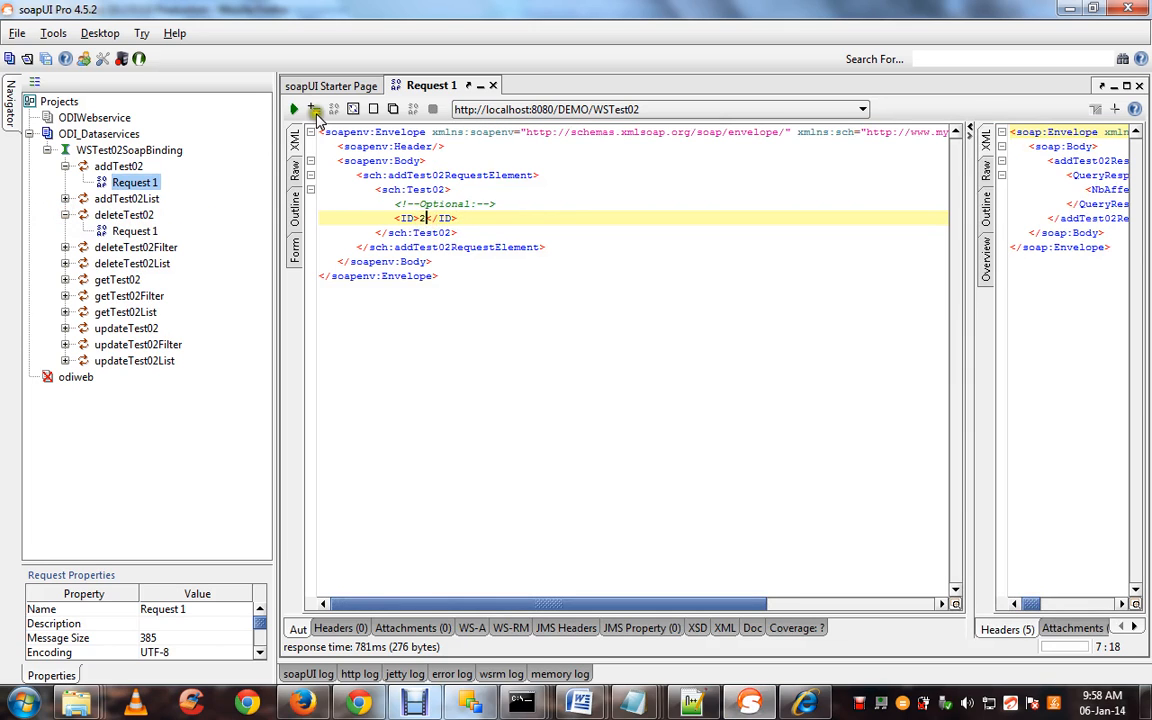
left_click(293, 109)
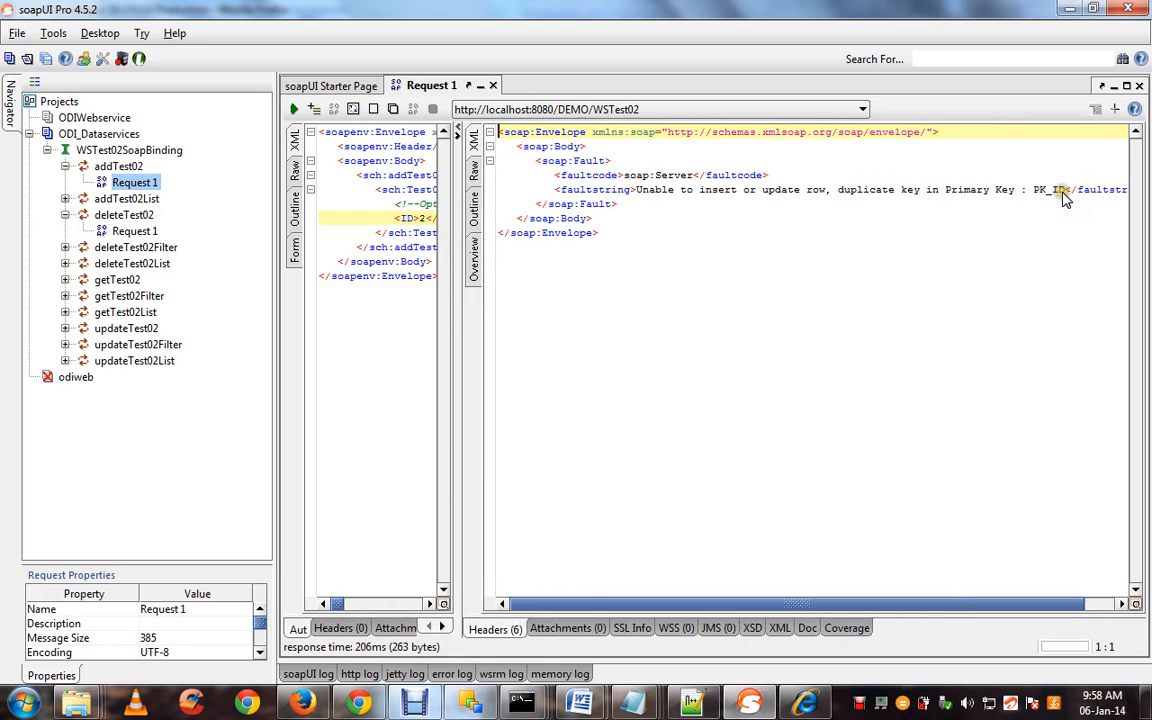
left_click_drag(1066, 190, 1020, 190)
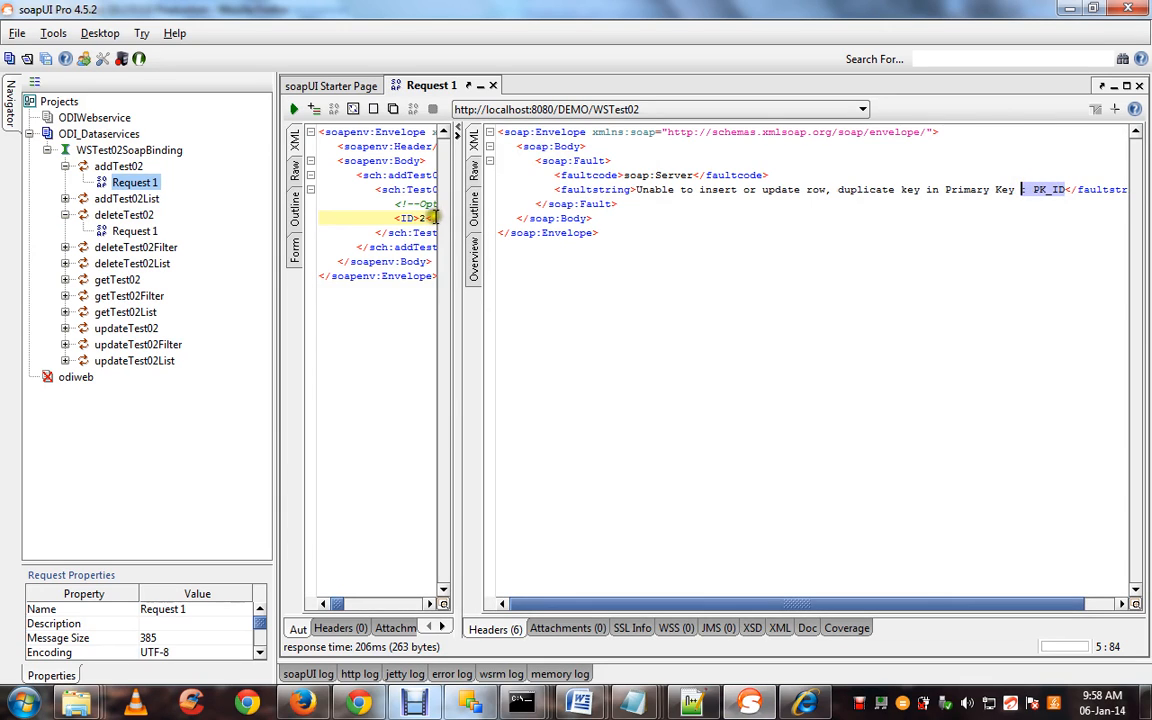
left_click(425, 218)
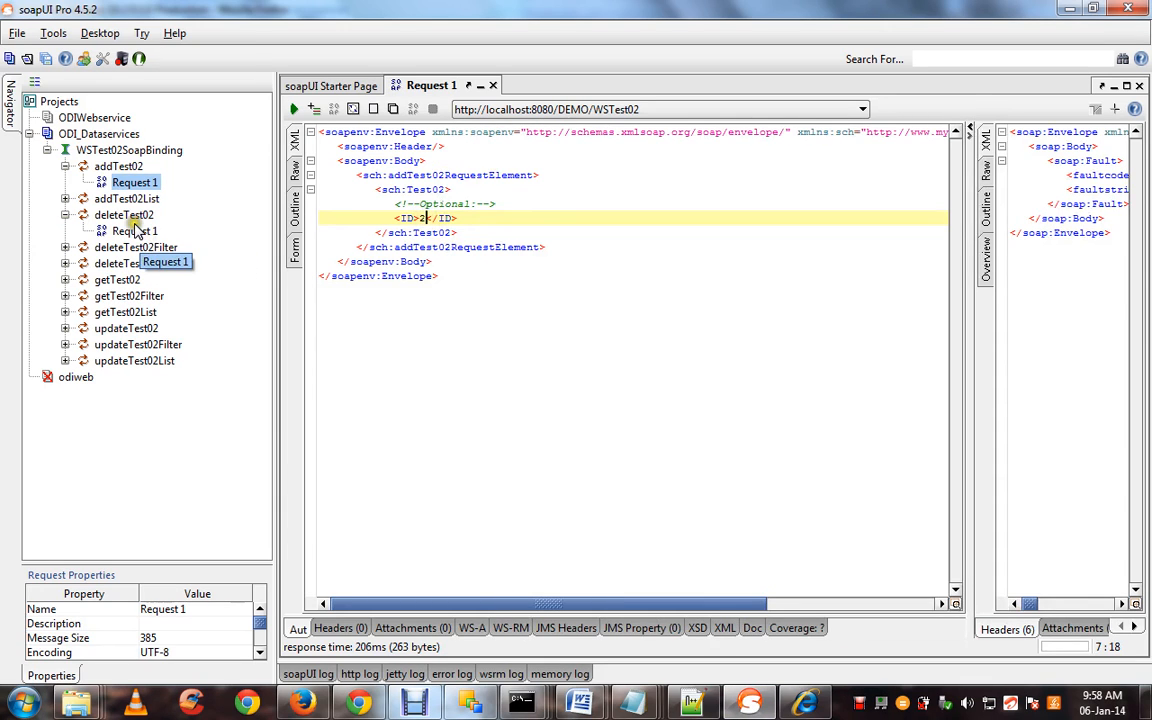
Open deleteTest02's Request 1 as XML, set ID to 2, and send it, getting one row affected
left_click(136, 232)
right_click(137, 234)
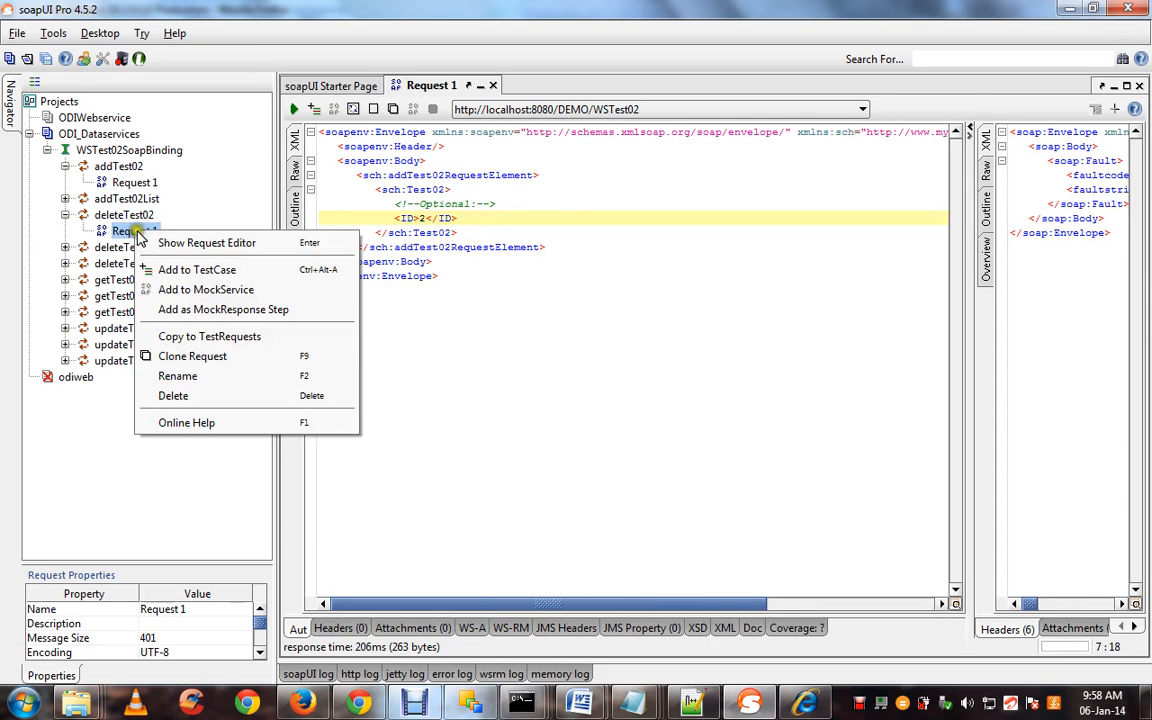
left_click(152, 243)
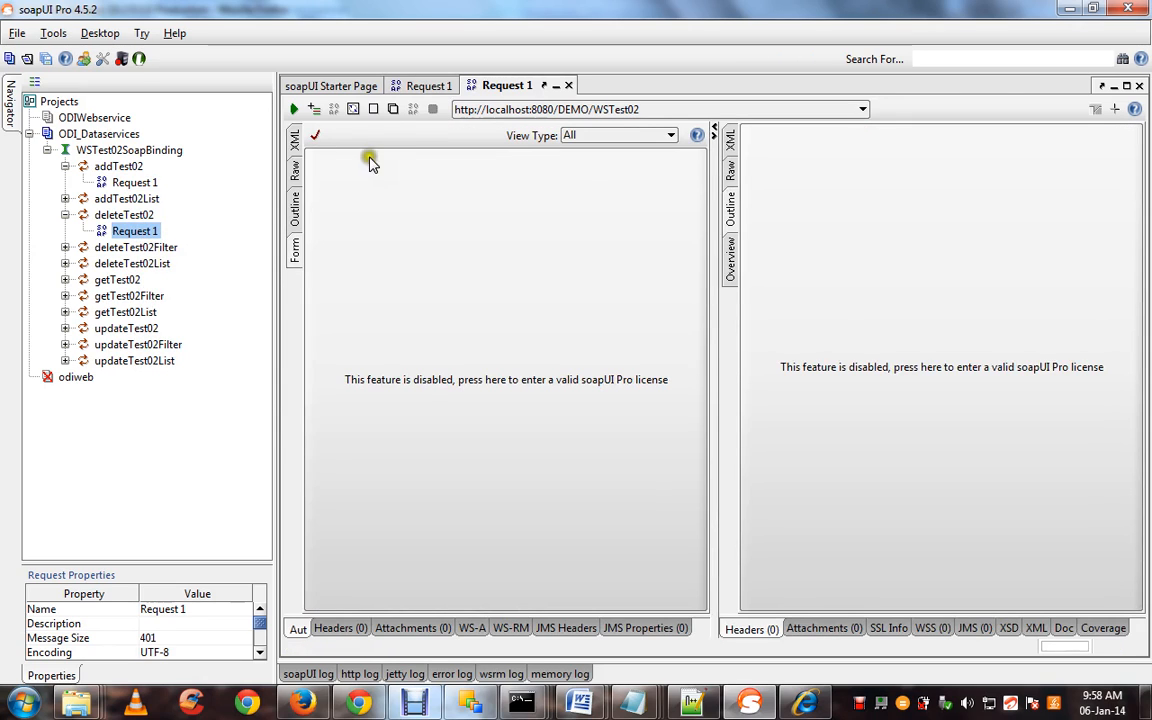
left_click(294, 140)
left_click(424, 217)
type("2</ID>")
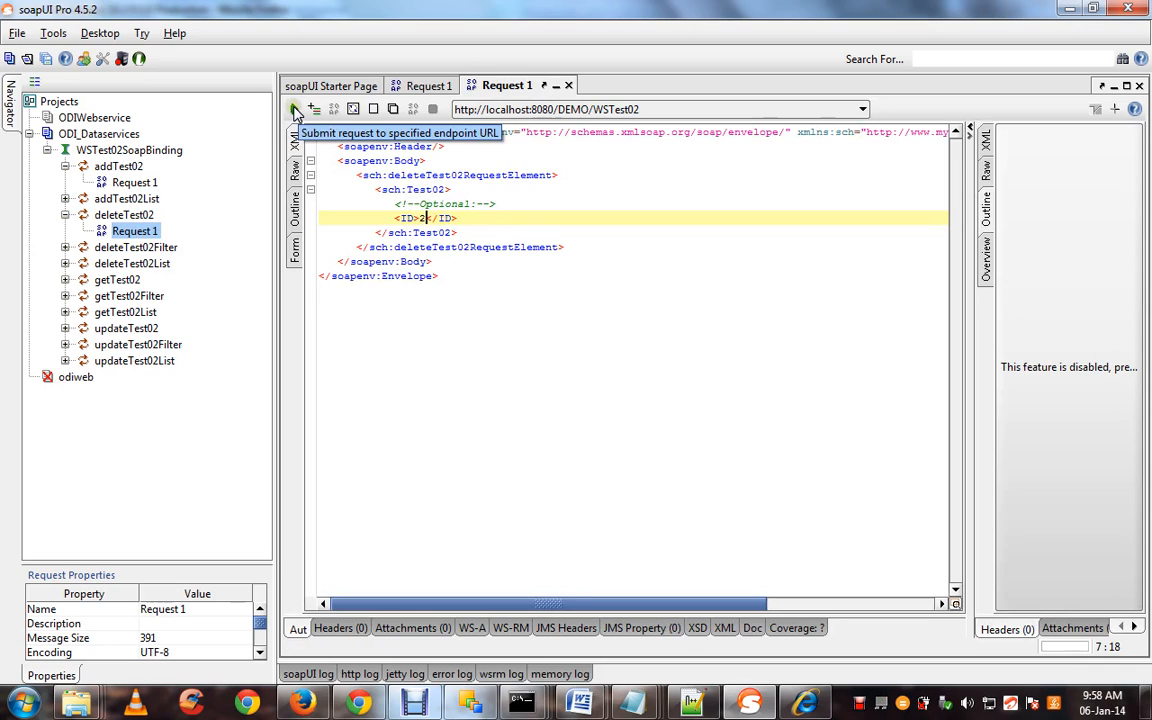
left_click(295, 110)
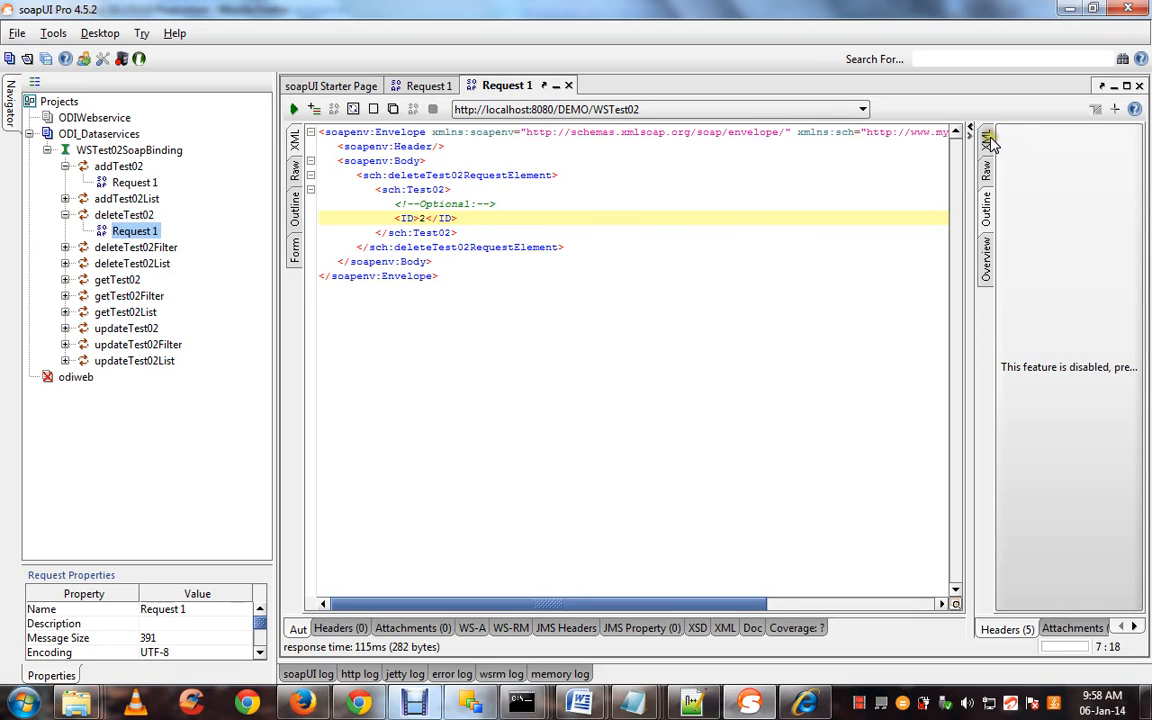
left_click(987, 140)
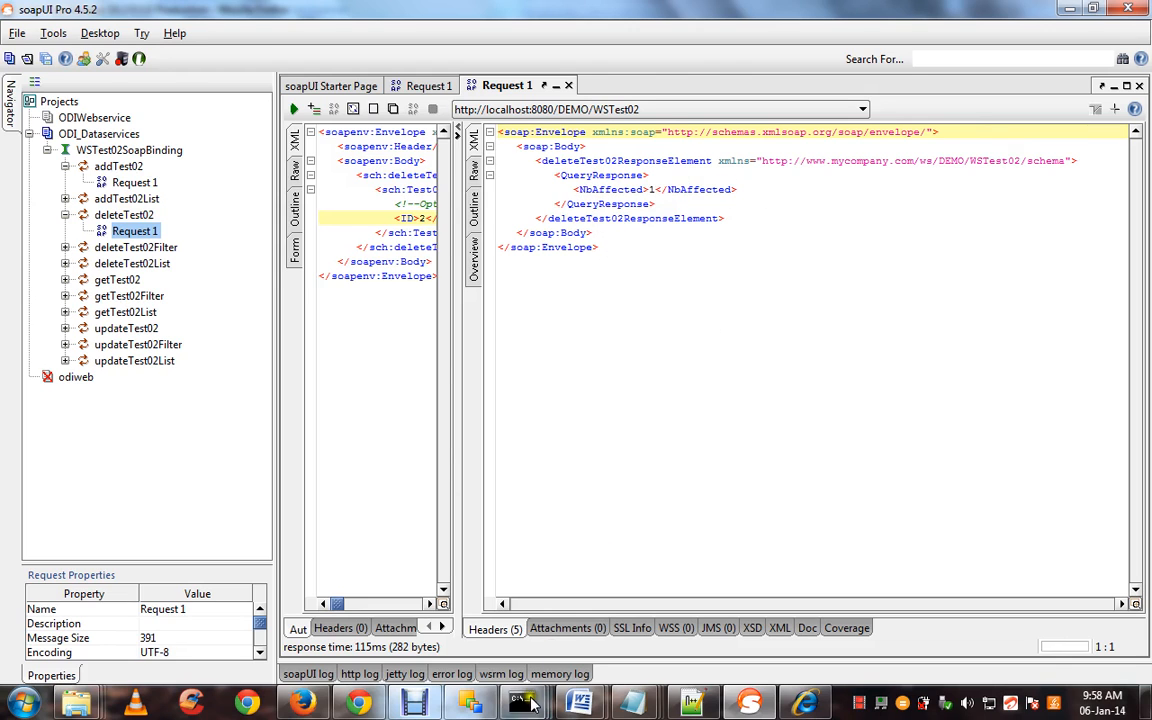
Rerun the ESTG.TEST_02 query to confirm only ID 1 remains, then return to soapUI Pro
left_click(300, 706)
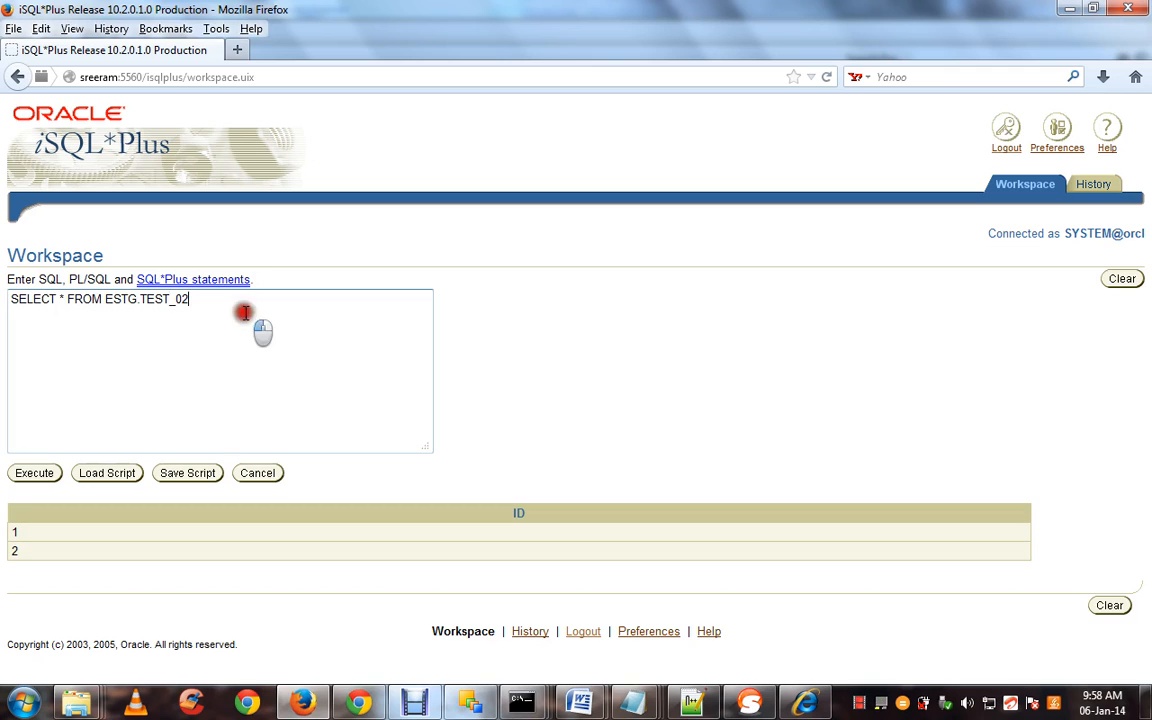
left_click_drag(250, 312, 3, 308)
left_click(34, 474)
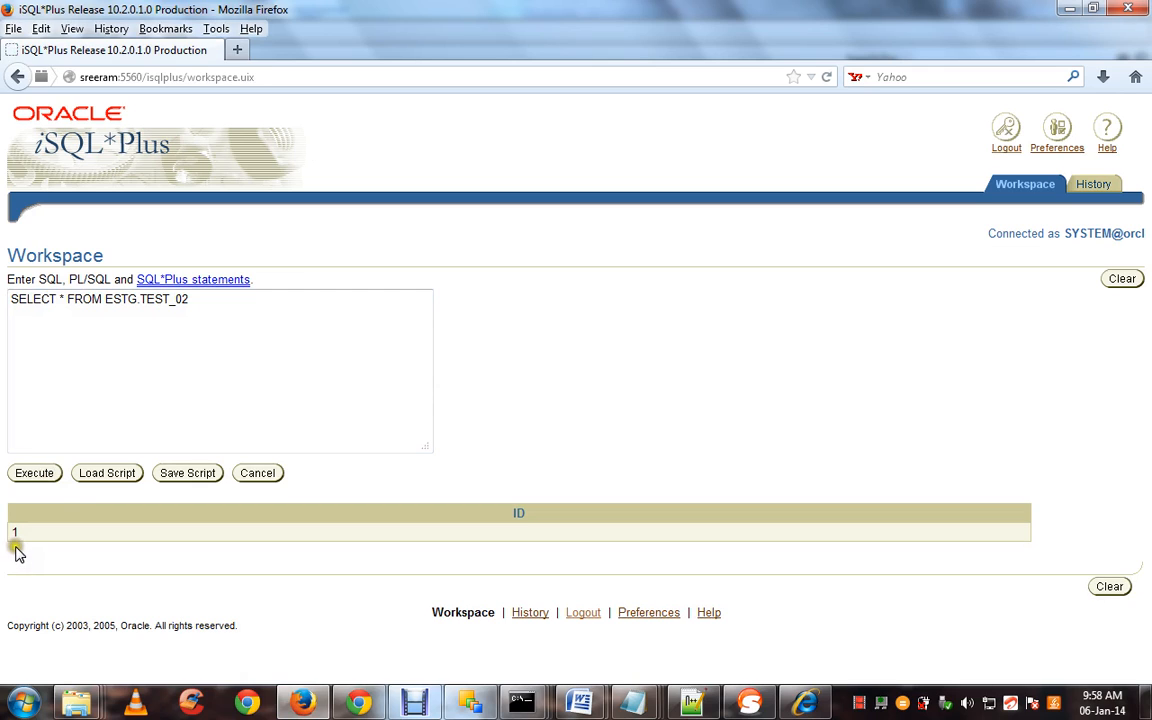
left_click(112, 379)
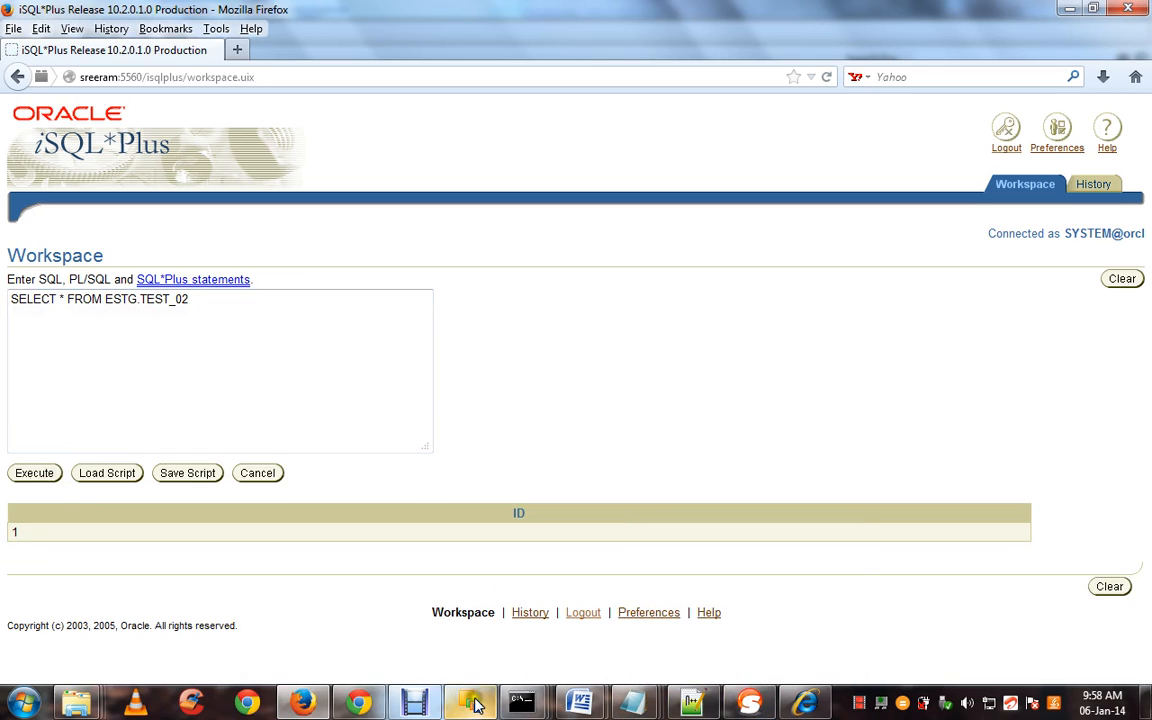
left_click(748, 707)
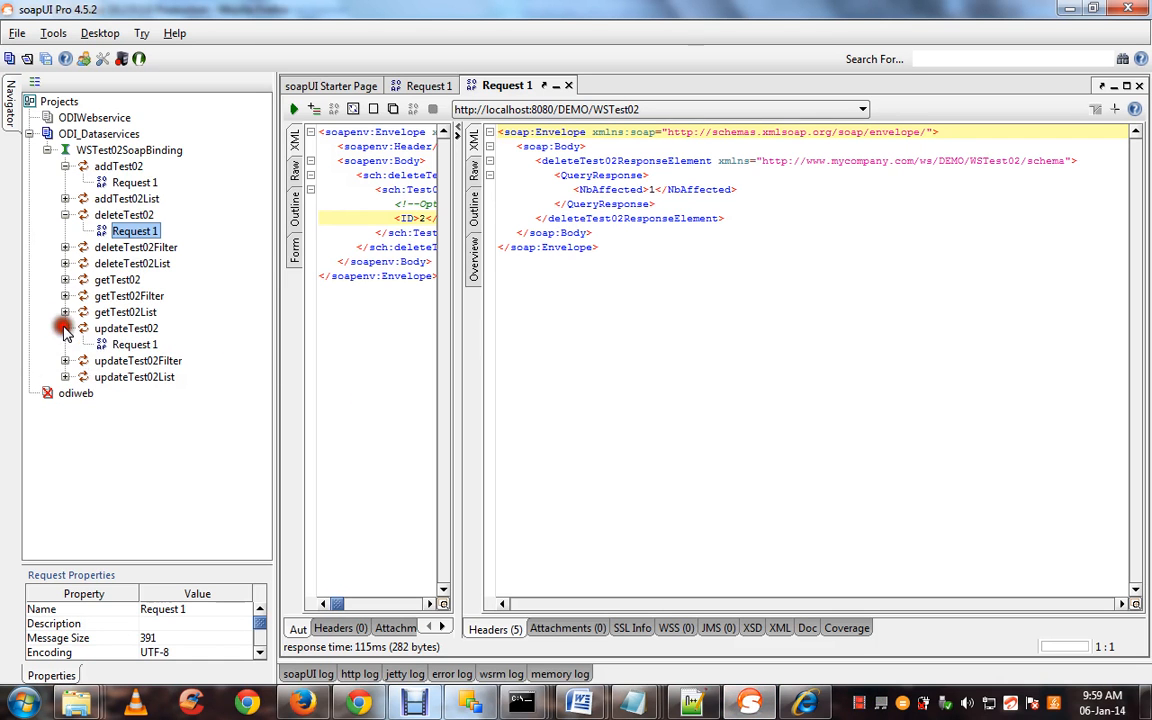
Open updateTest02's Request 1 in its own editor showing the XML envelope
left_click(128, 344)
right_click(122, 348)
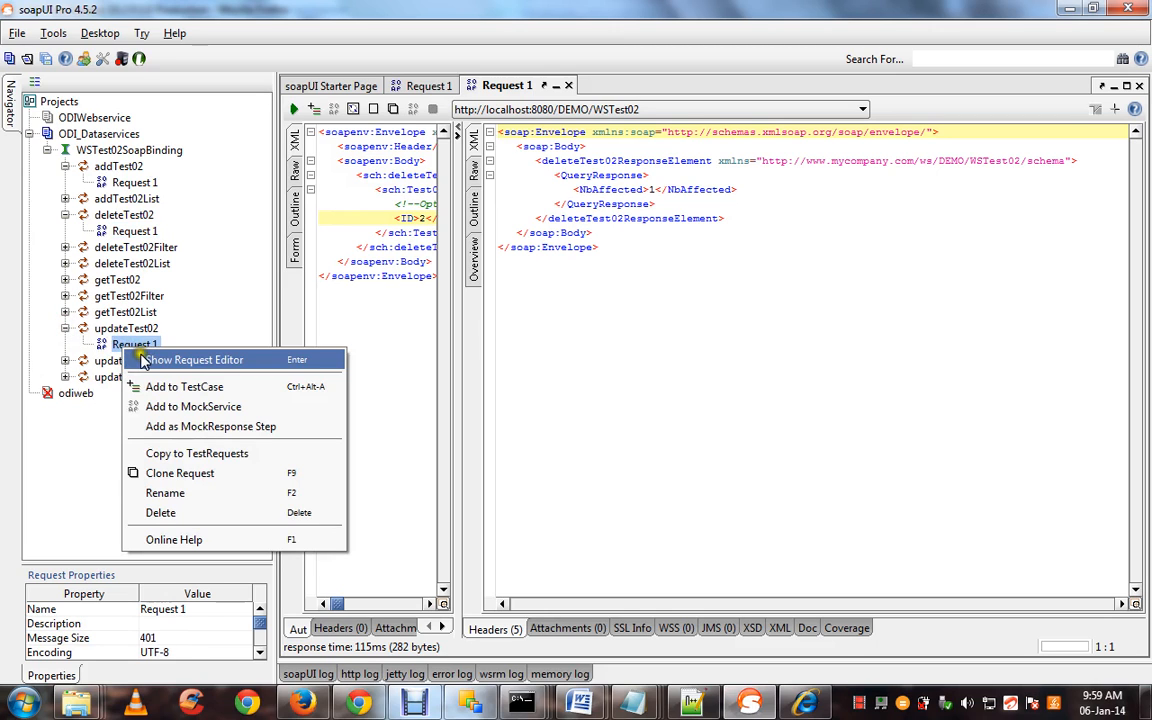
left_click(150, 360)
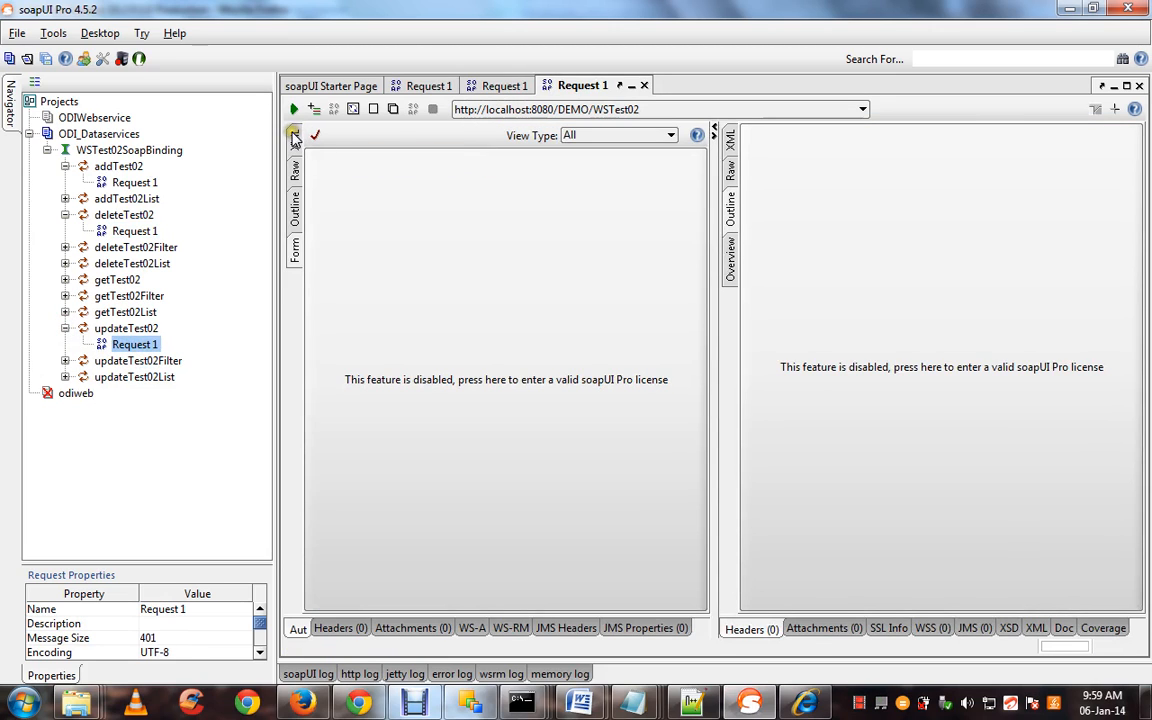
left_click(294, 140)
left_click(424, 218)
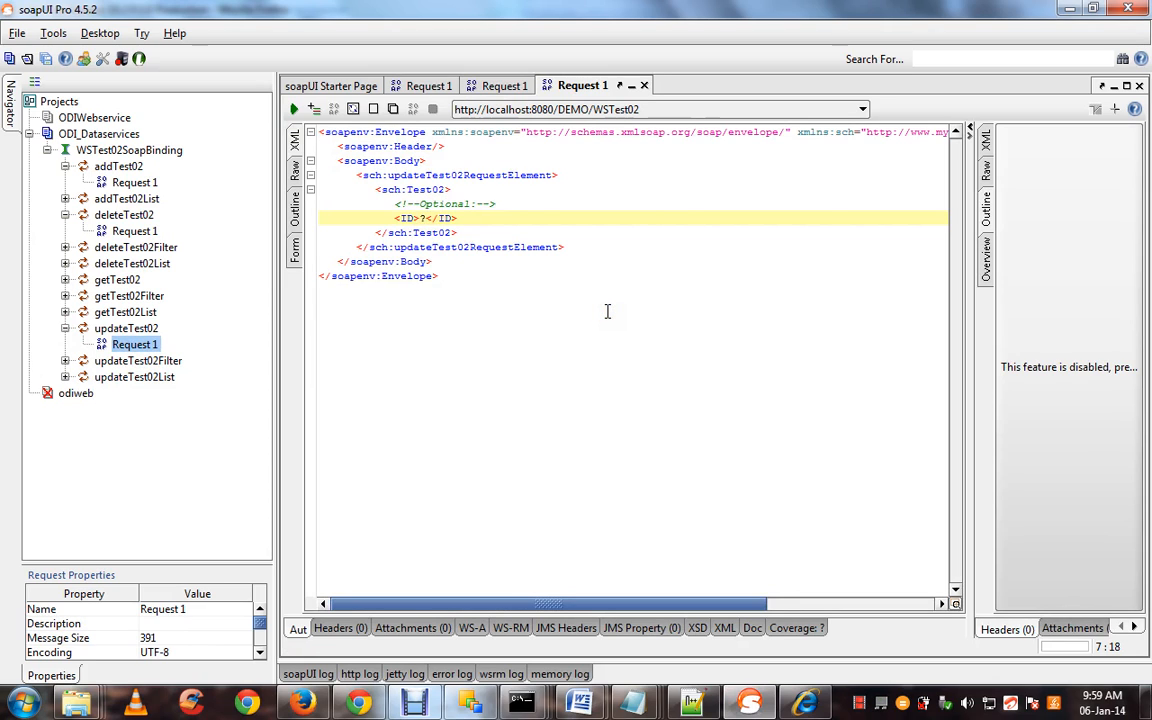
Inspect getTest02Filter's properties, then select and clear the update request's XML text
left_click(113, 293)
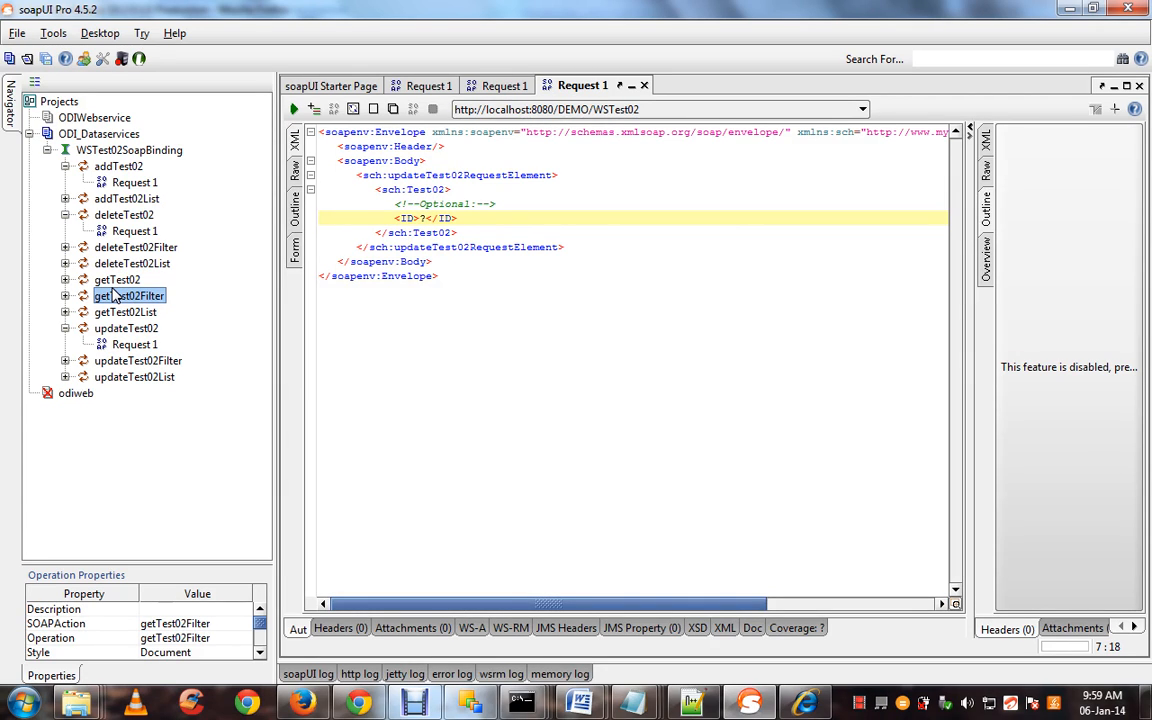
left_click(470, 289)
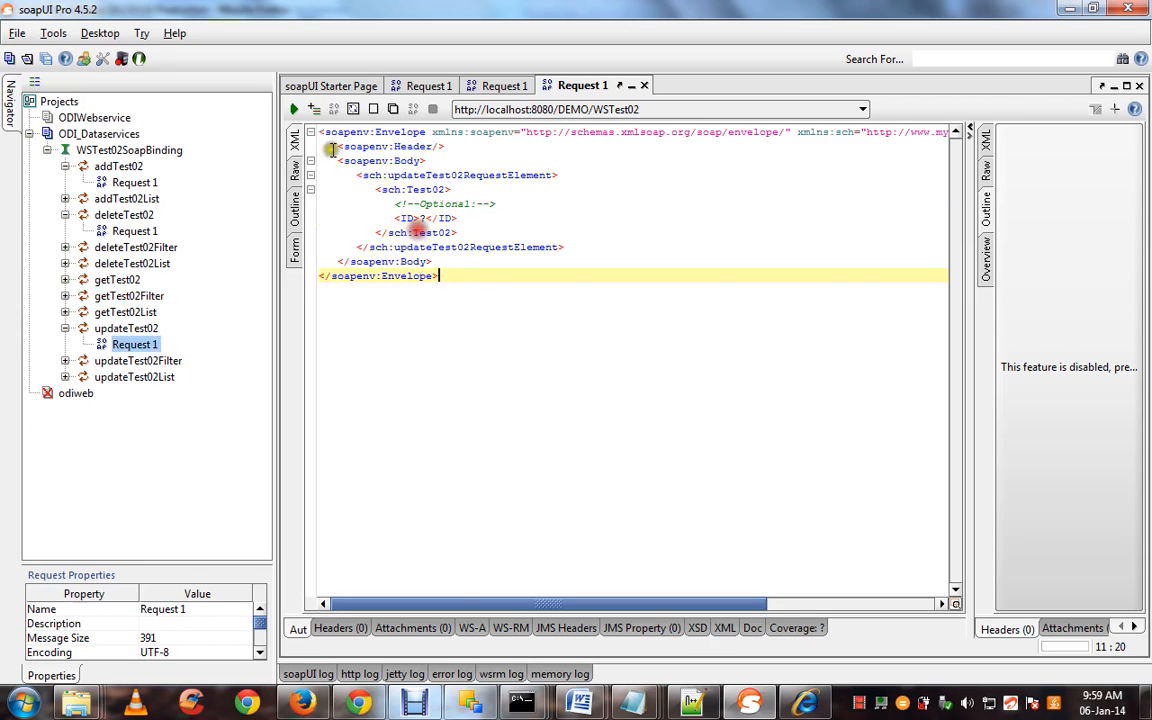
left_click_drag(318, 133, 505, 303)
left_click(505, 303)
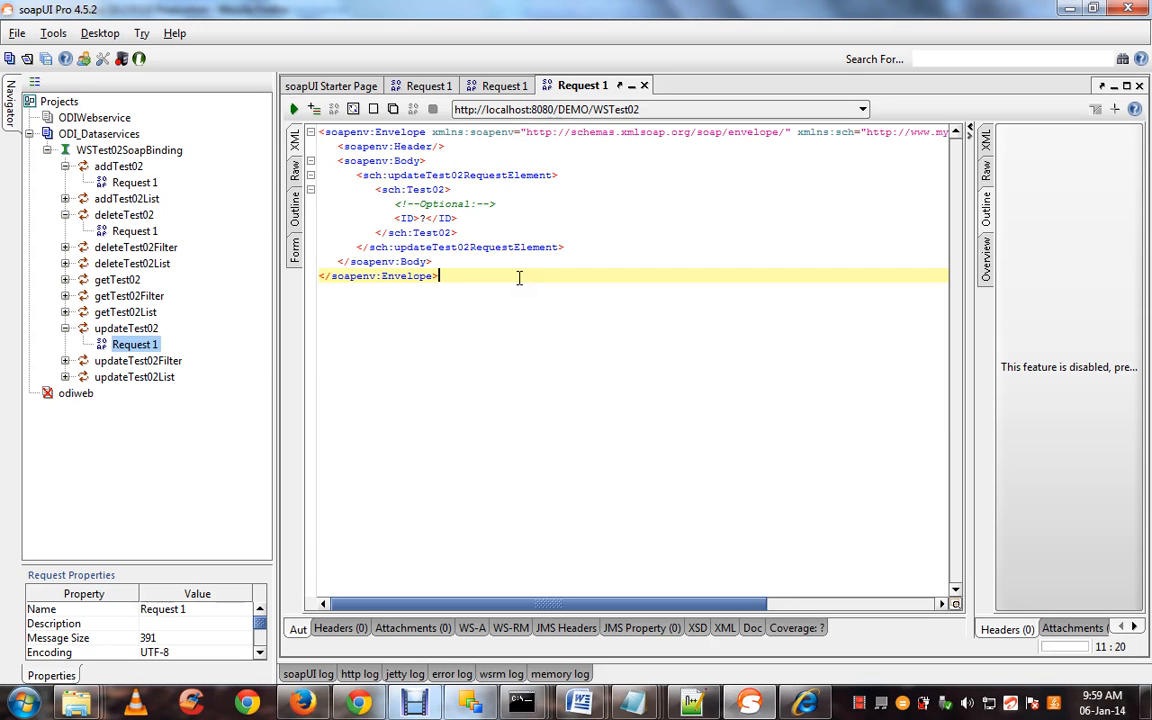
left_click(47, 150)
left_click(47, 150)
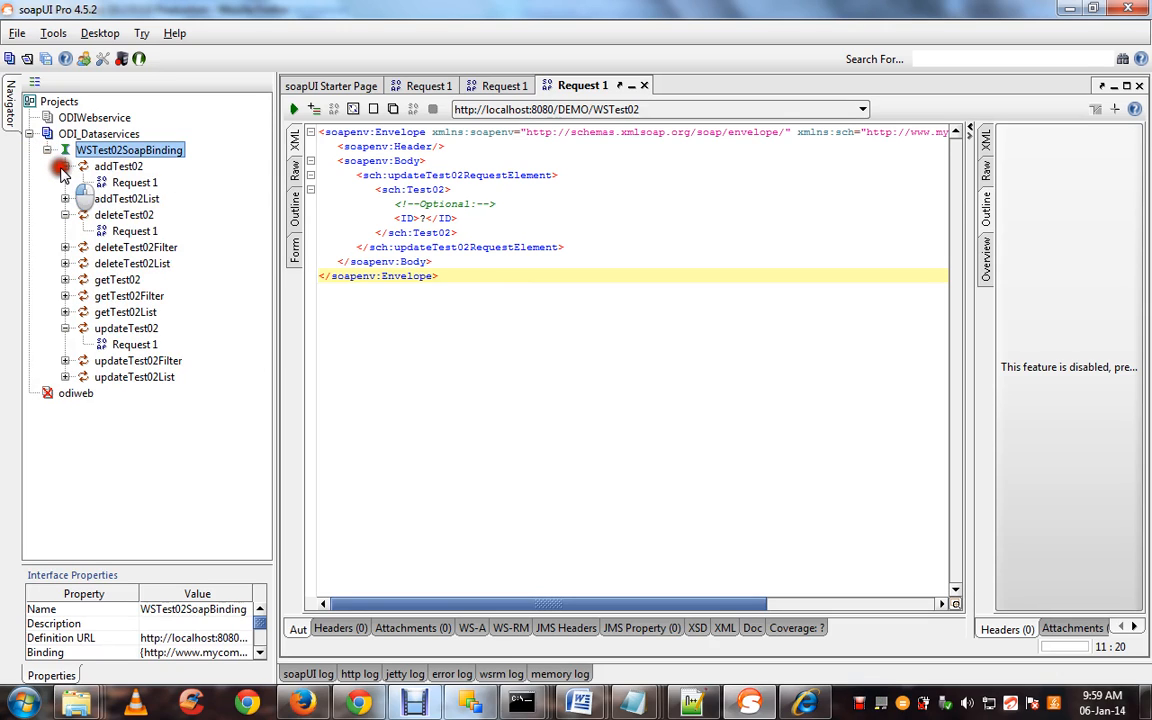
left_click(120, 167)
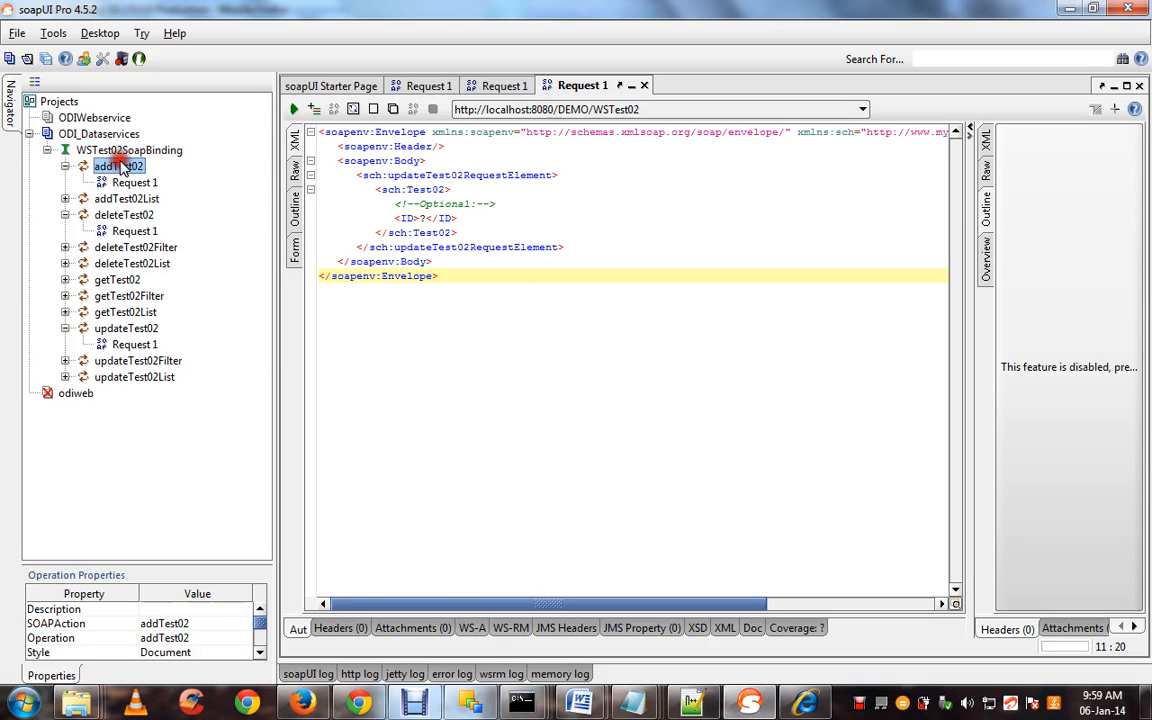
left_click(124, 249)
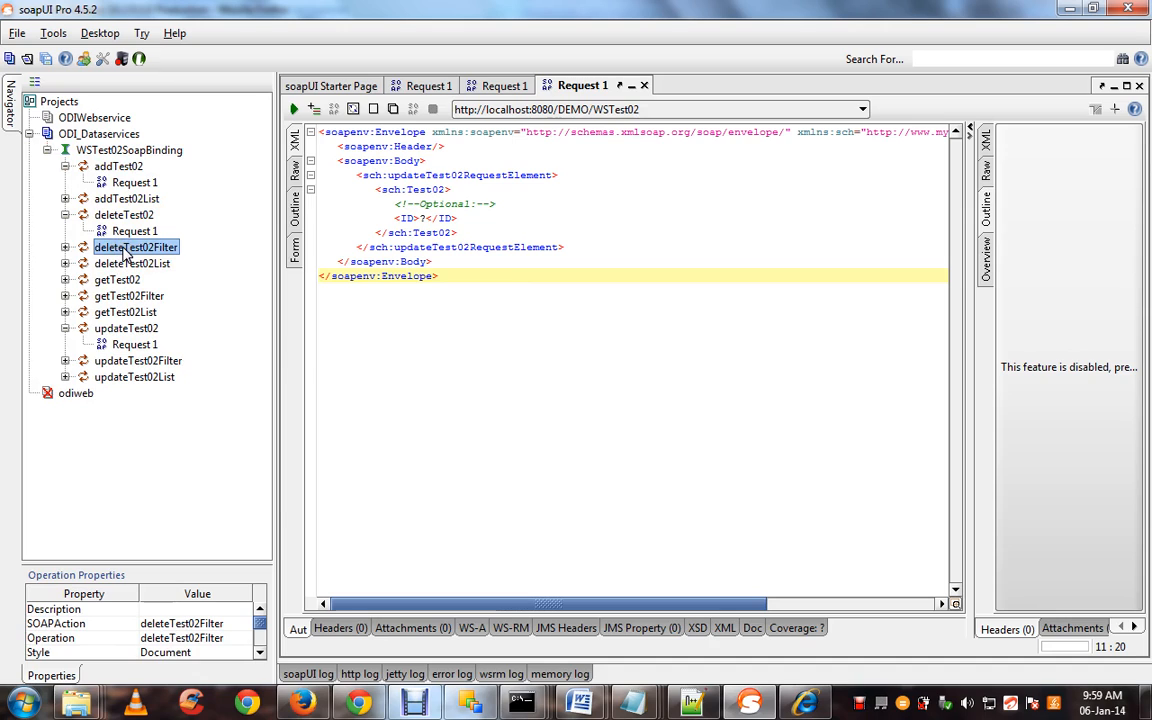
left_click(121, 281)
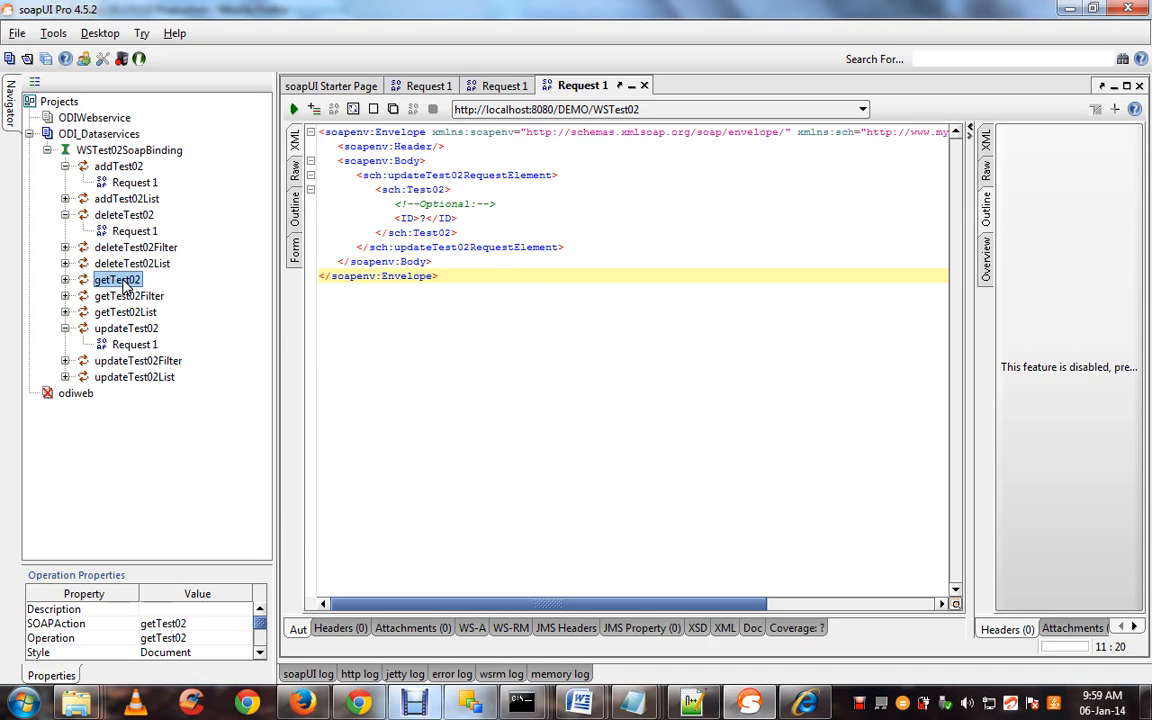
left_click(126, 329)
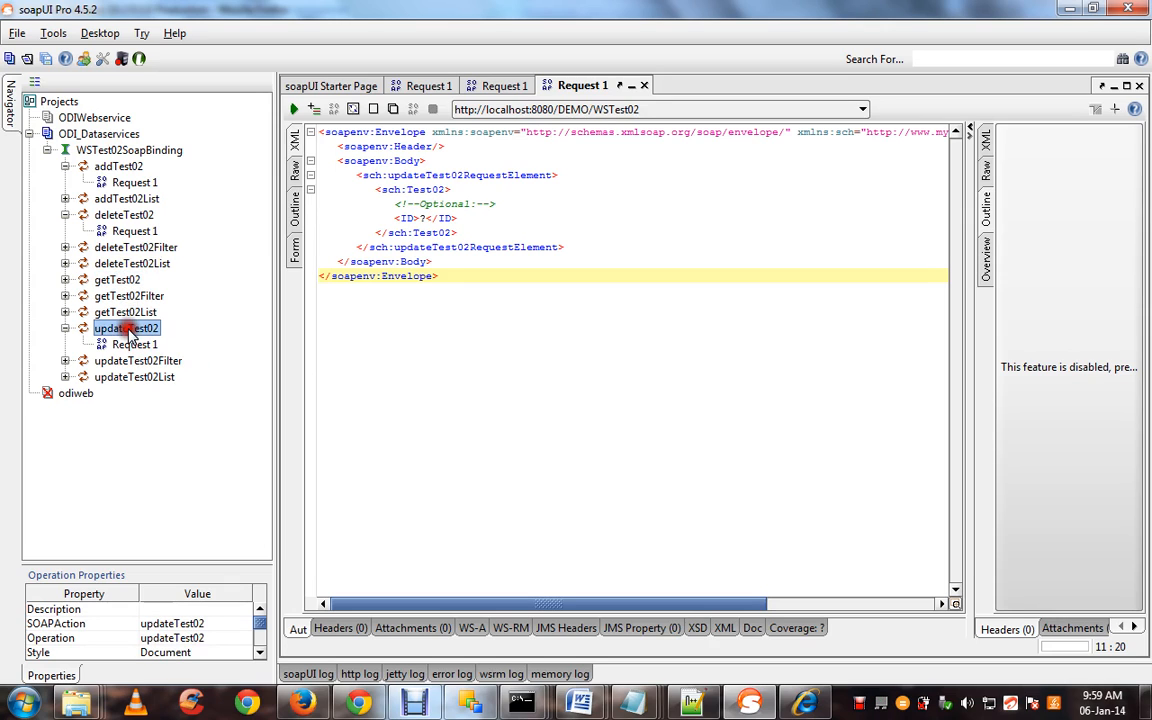
left_click_drag(452, 280, 280, 120)
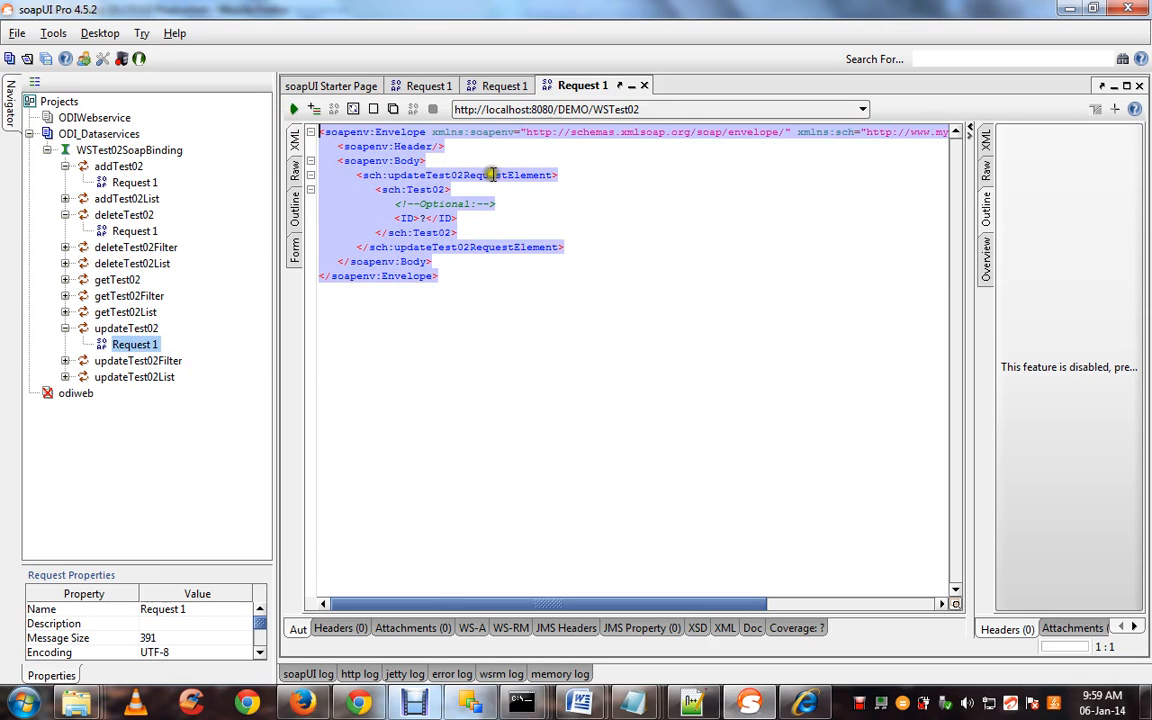